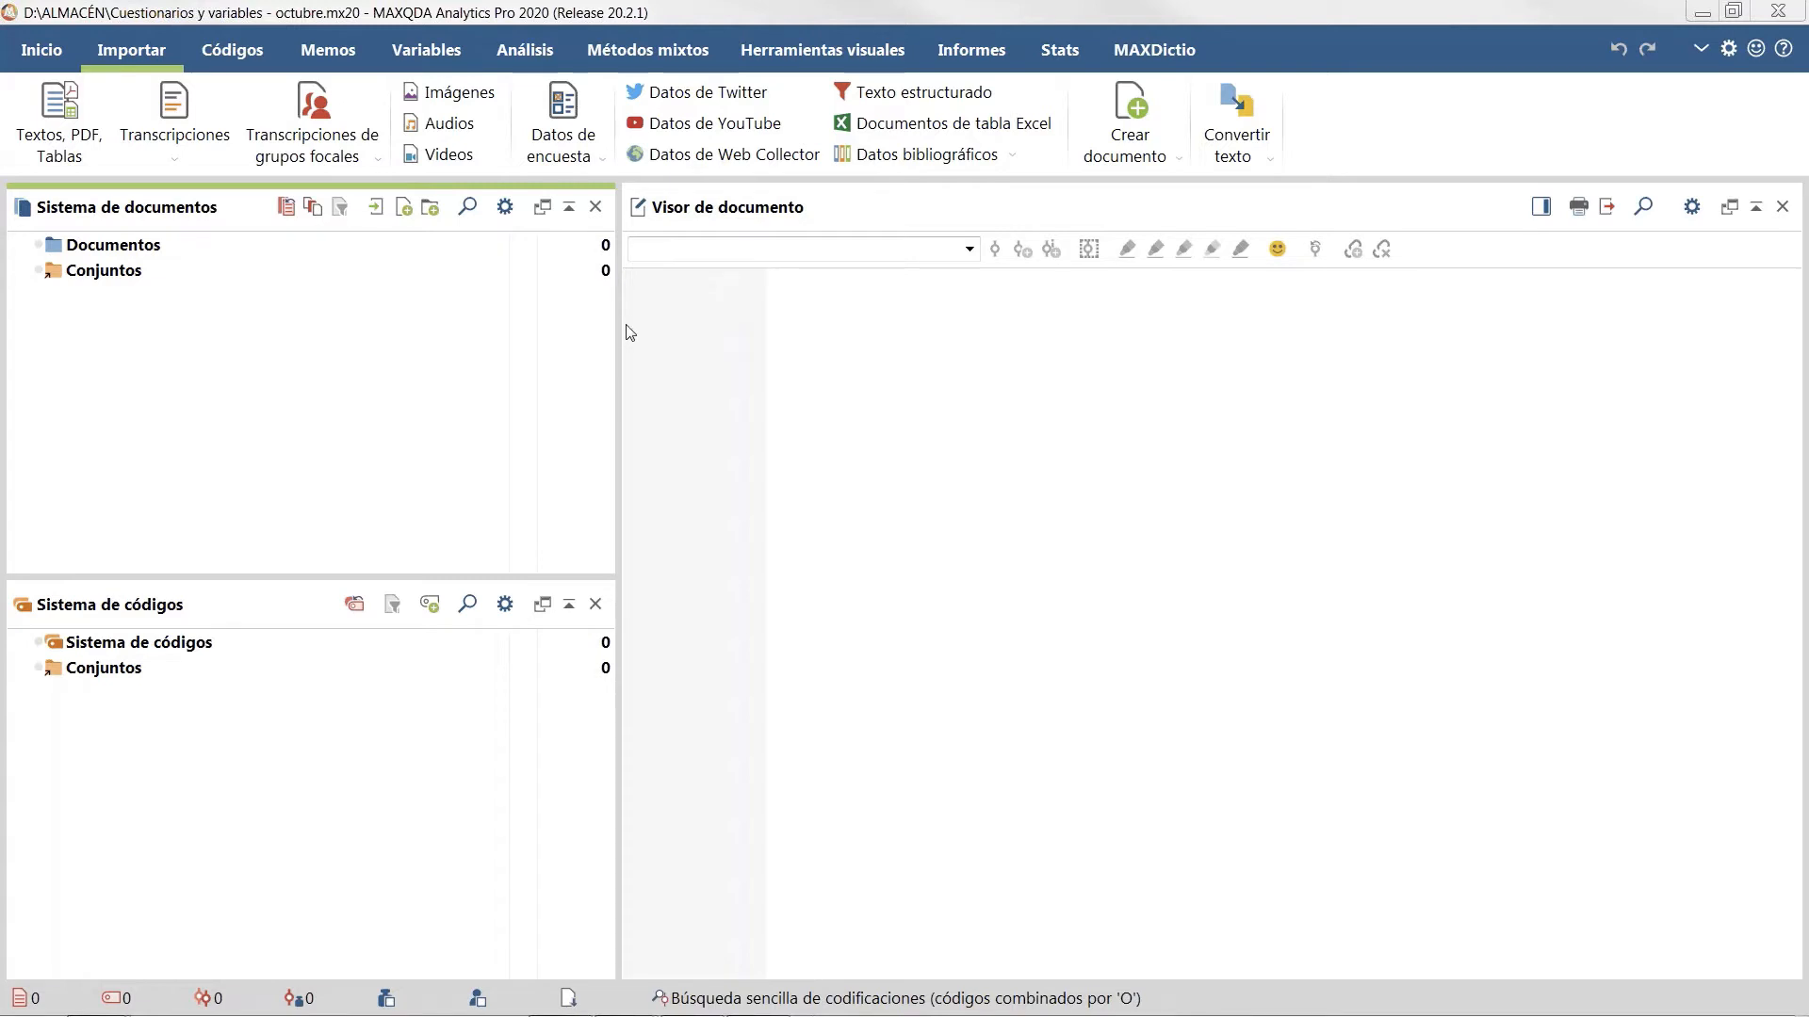
Step: Narrow the document system and code system panes slightly to give the document viewer more room
{"action": "left_click_drag", "start_coordinate": [619, 330], "coordinate": [586, 330]}
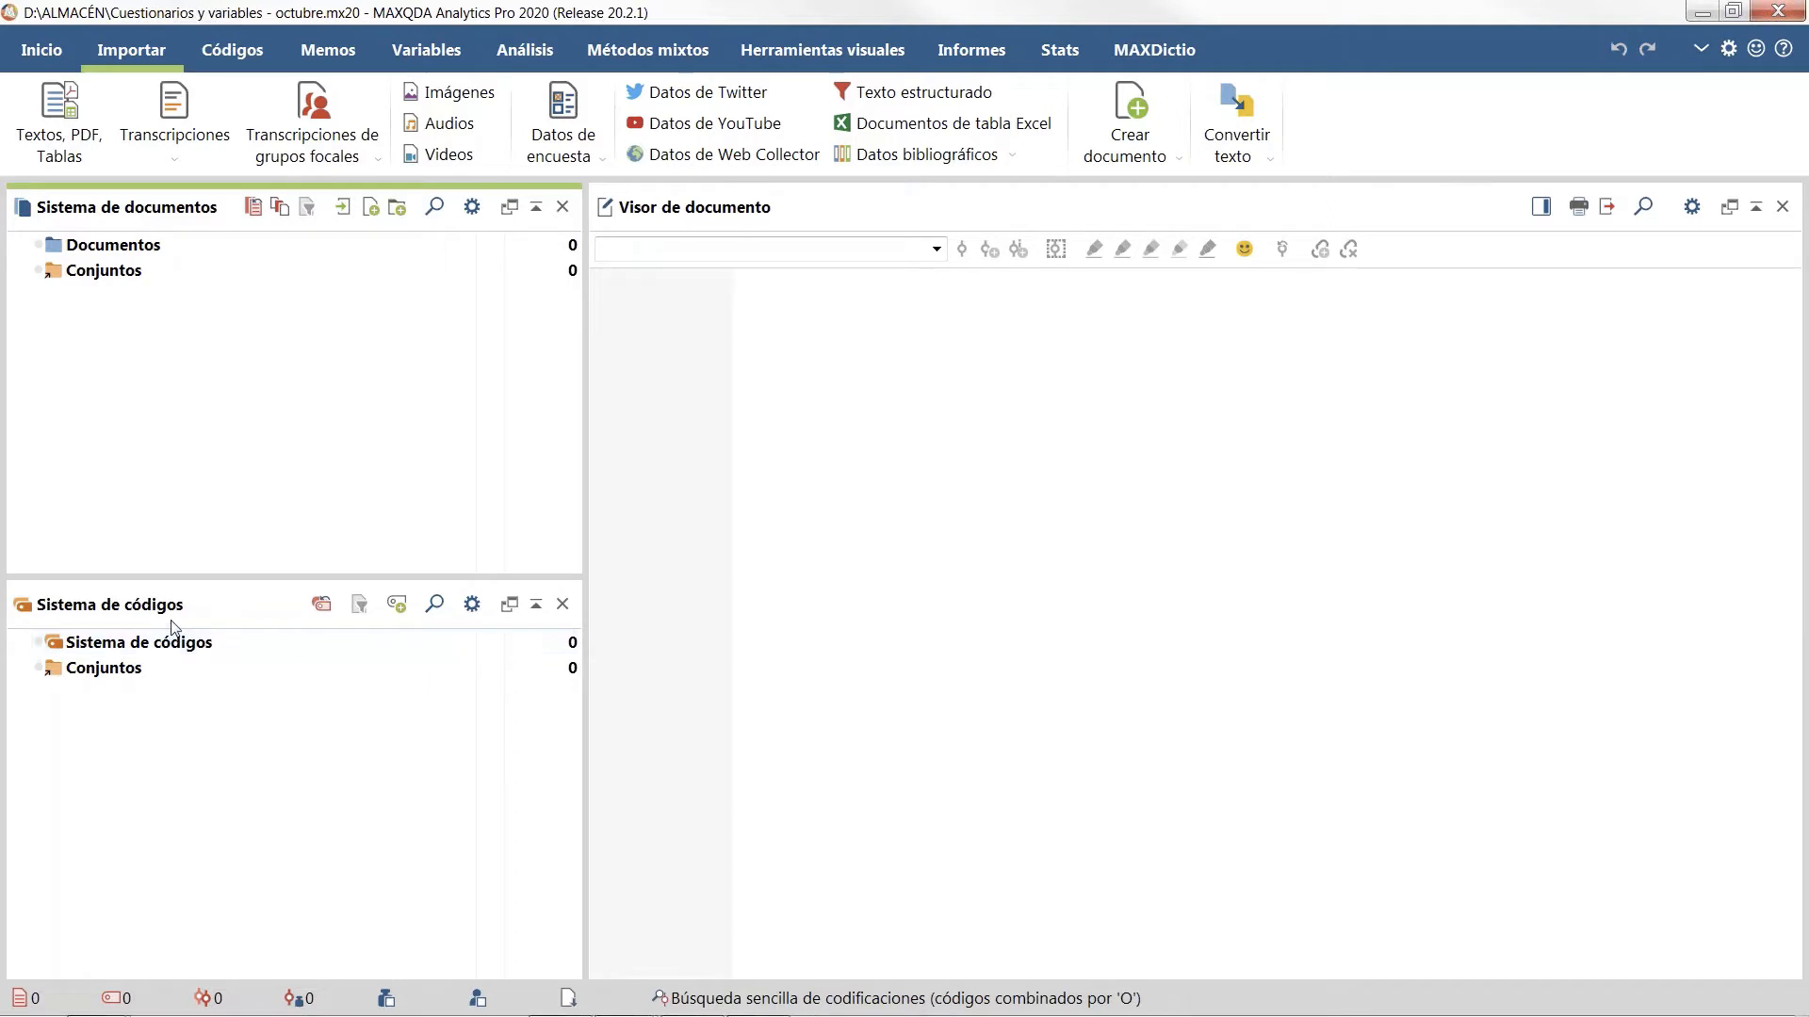
{"action": "left_click", "coordinate": [721, 211]}
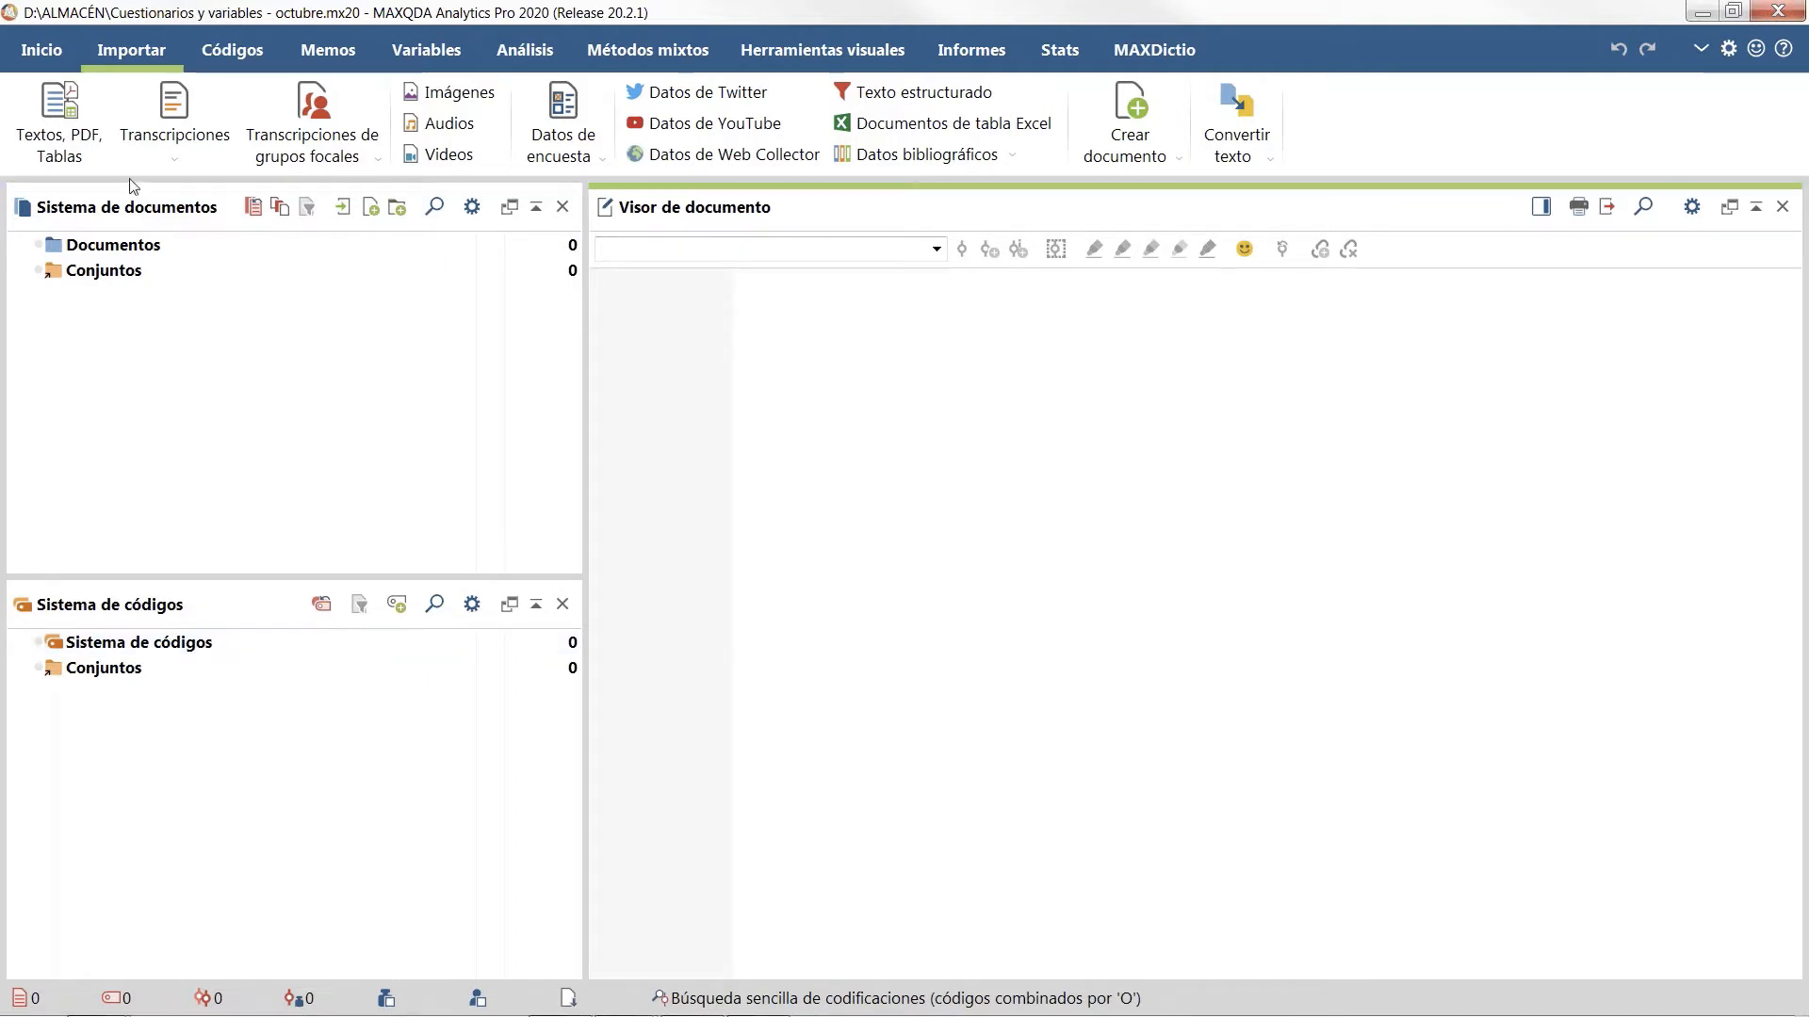
Step: Show the Segmentos recuperados window, enlarge it to about half the workspace height, and hide it again
{"action": "left_click", "coordinate": [54, 51]}
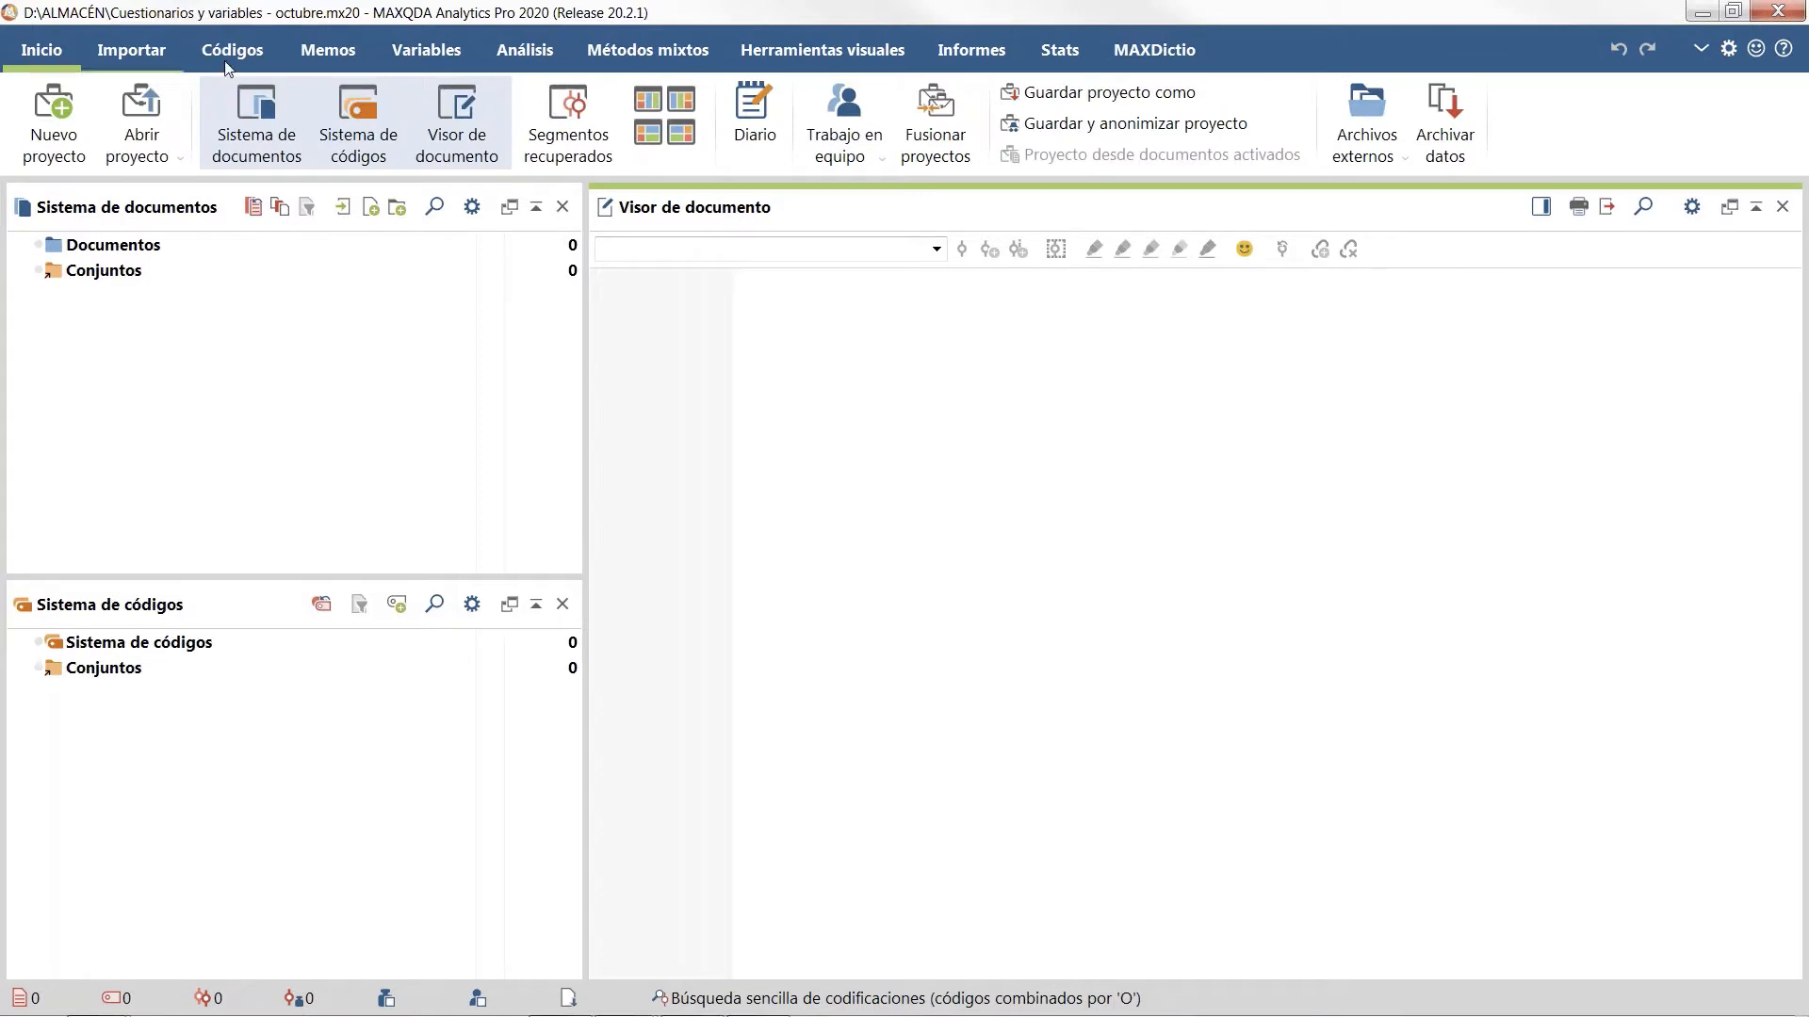
{"action": "left_click", "coordinate": [568, 113]}
{"action": "left_click", "coordinate": [847, 742]}
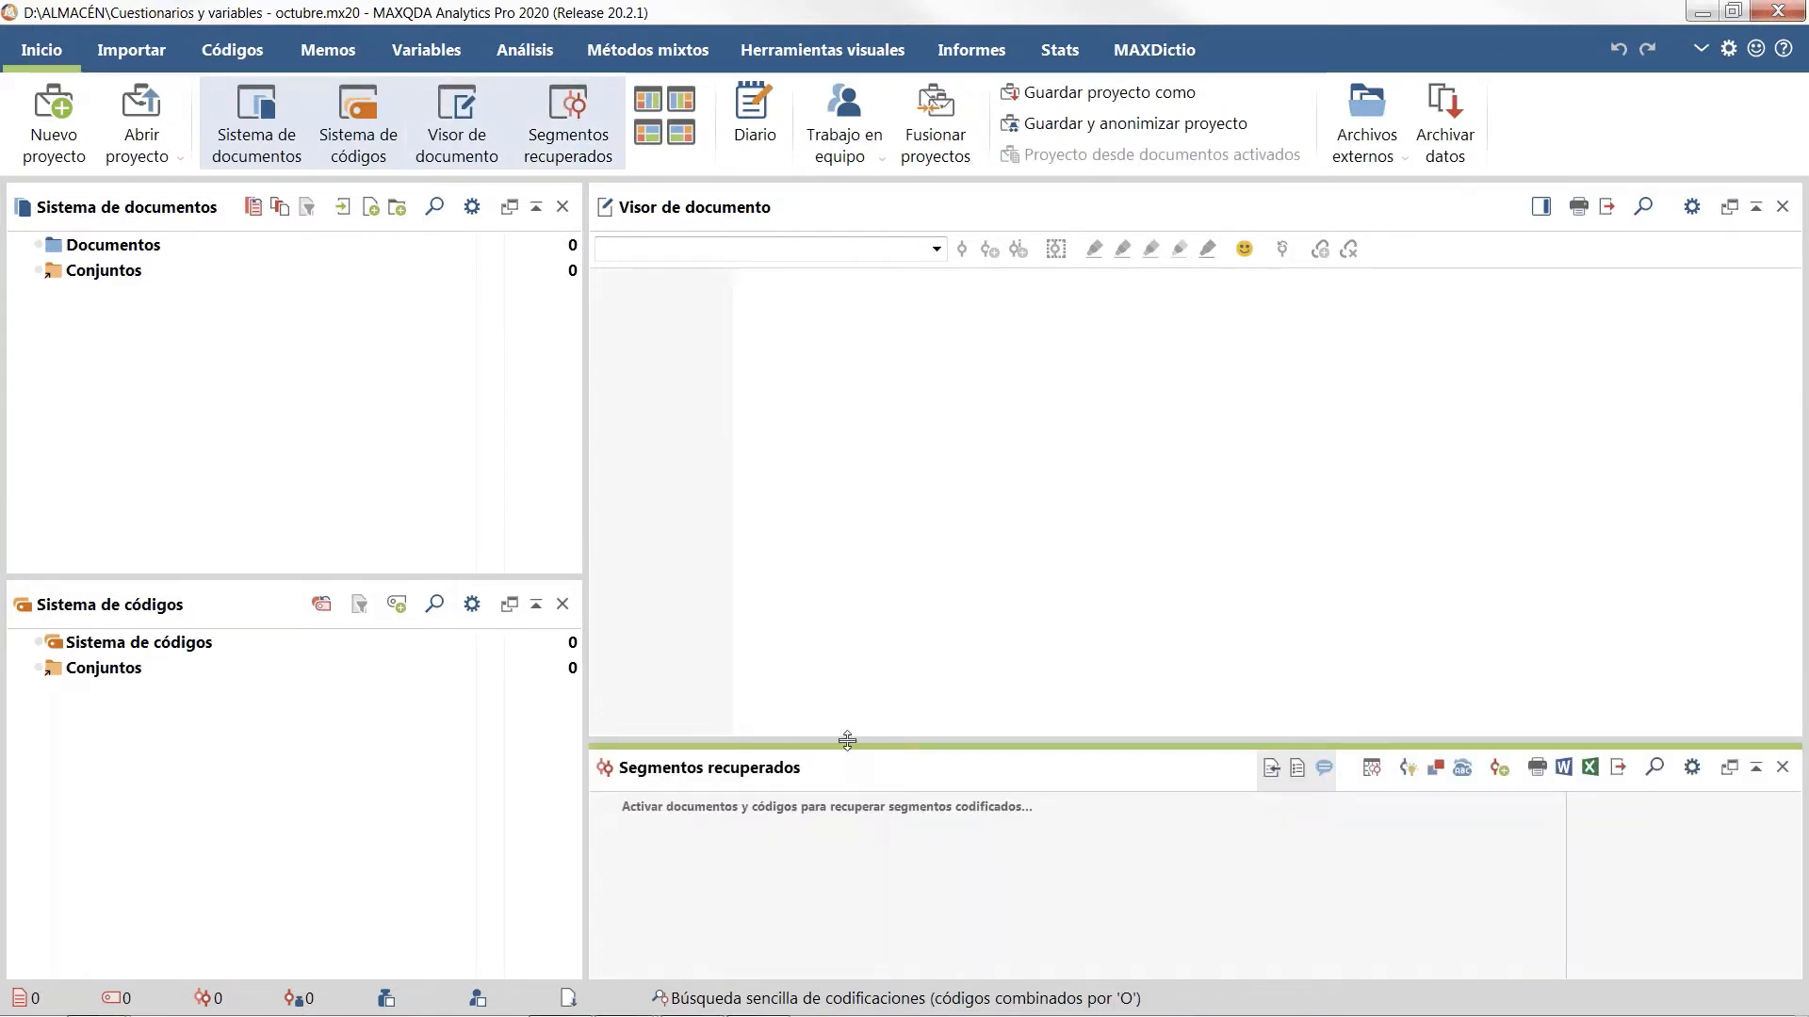
{"action": "left_click_drag", "start_coordinate": [846, 740], "coordinate": [847, 577]}
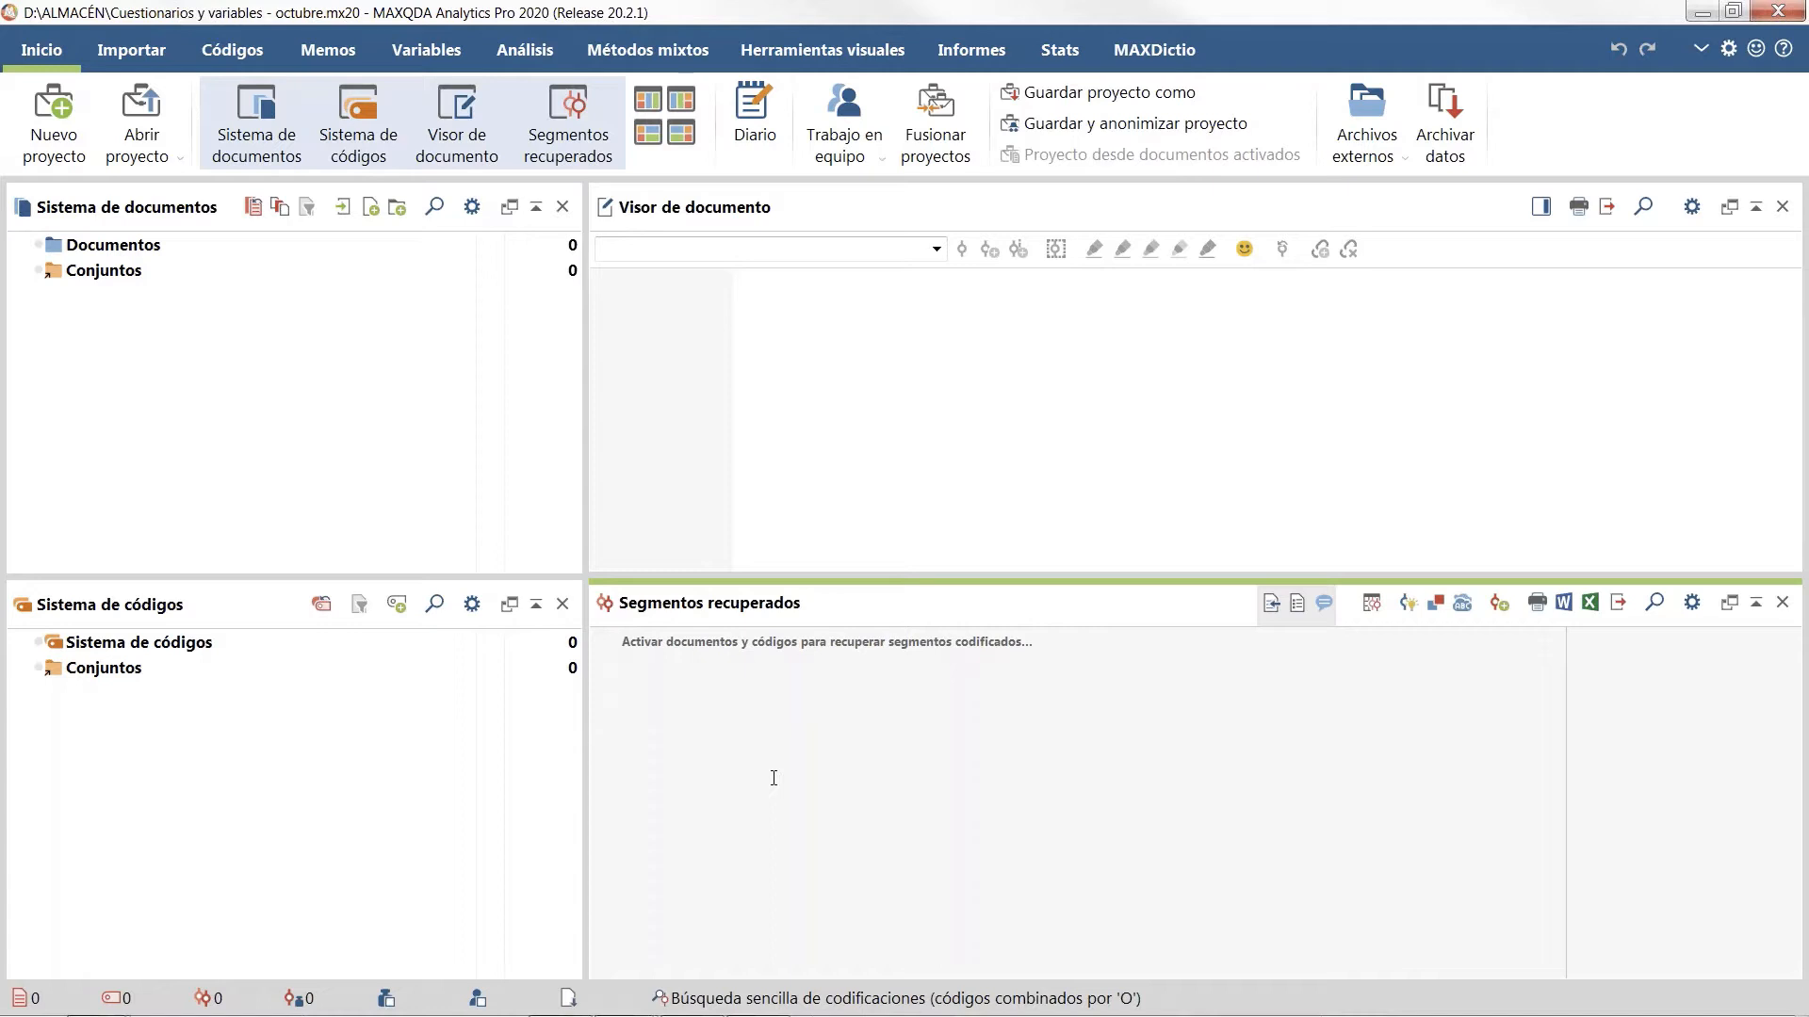
{"action": "left_click", "coordinate": [562, 166]}
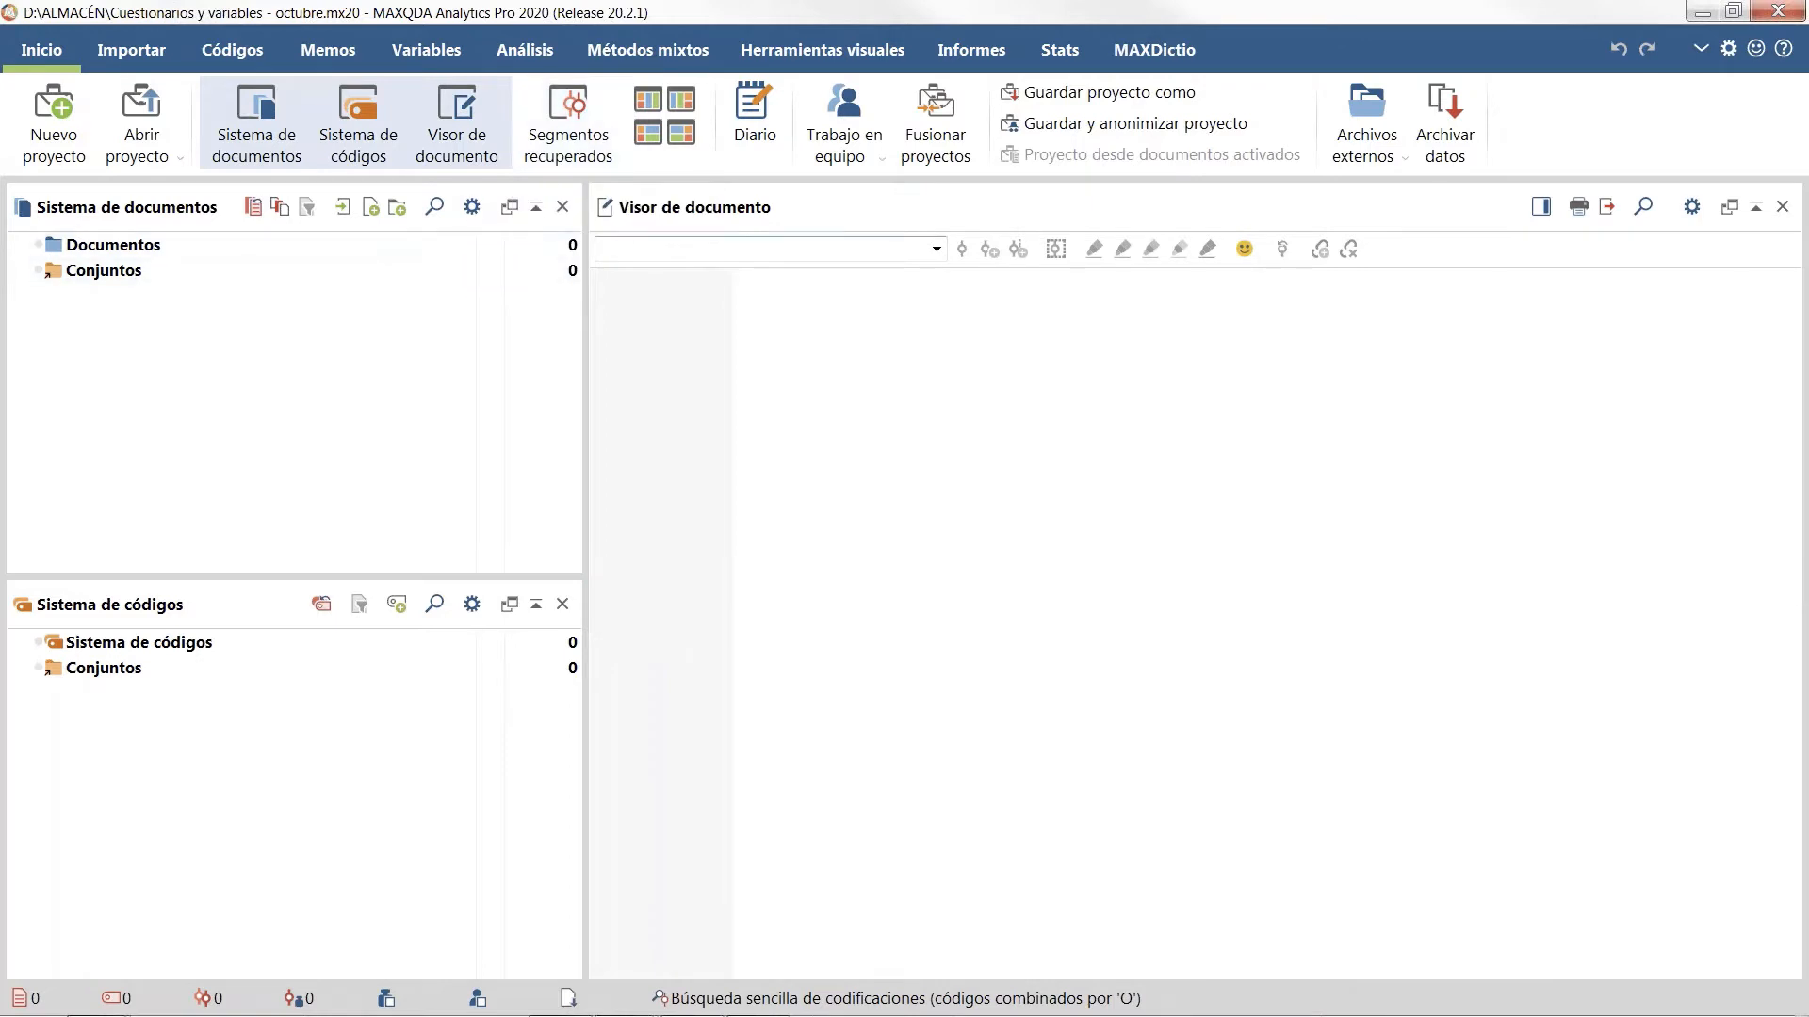
Step: Review the survey data import options and the available commands for codes, memos, variables, analysis and statistics
{"action": "left_click", "coordinate": [117, 51]}
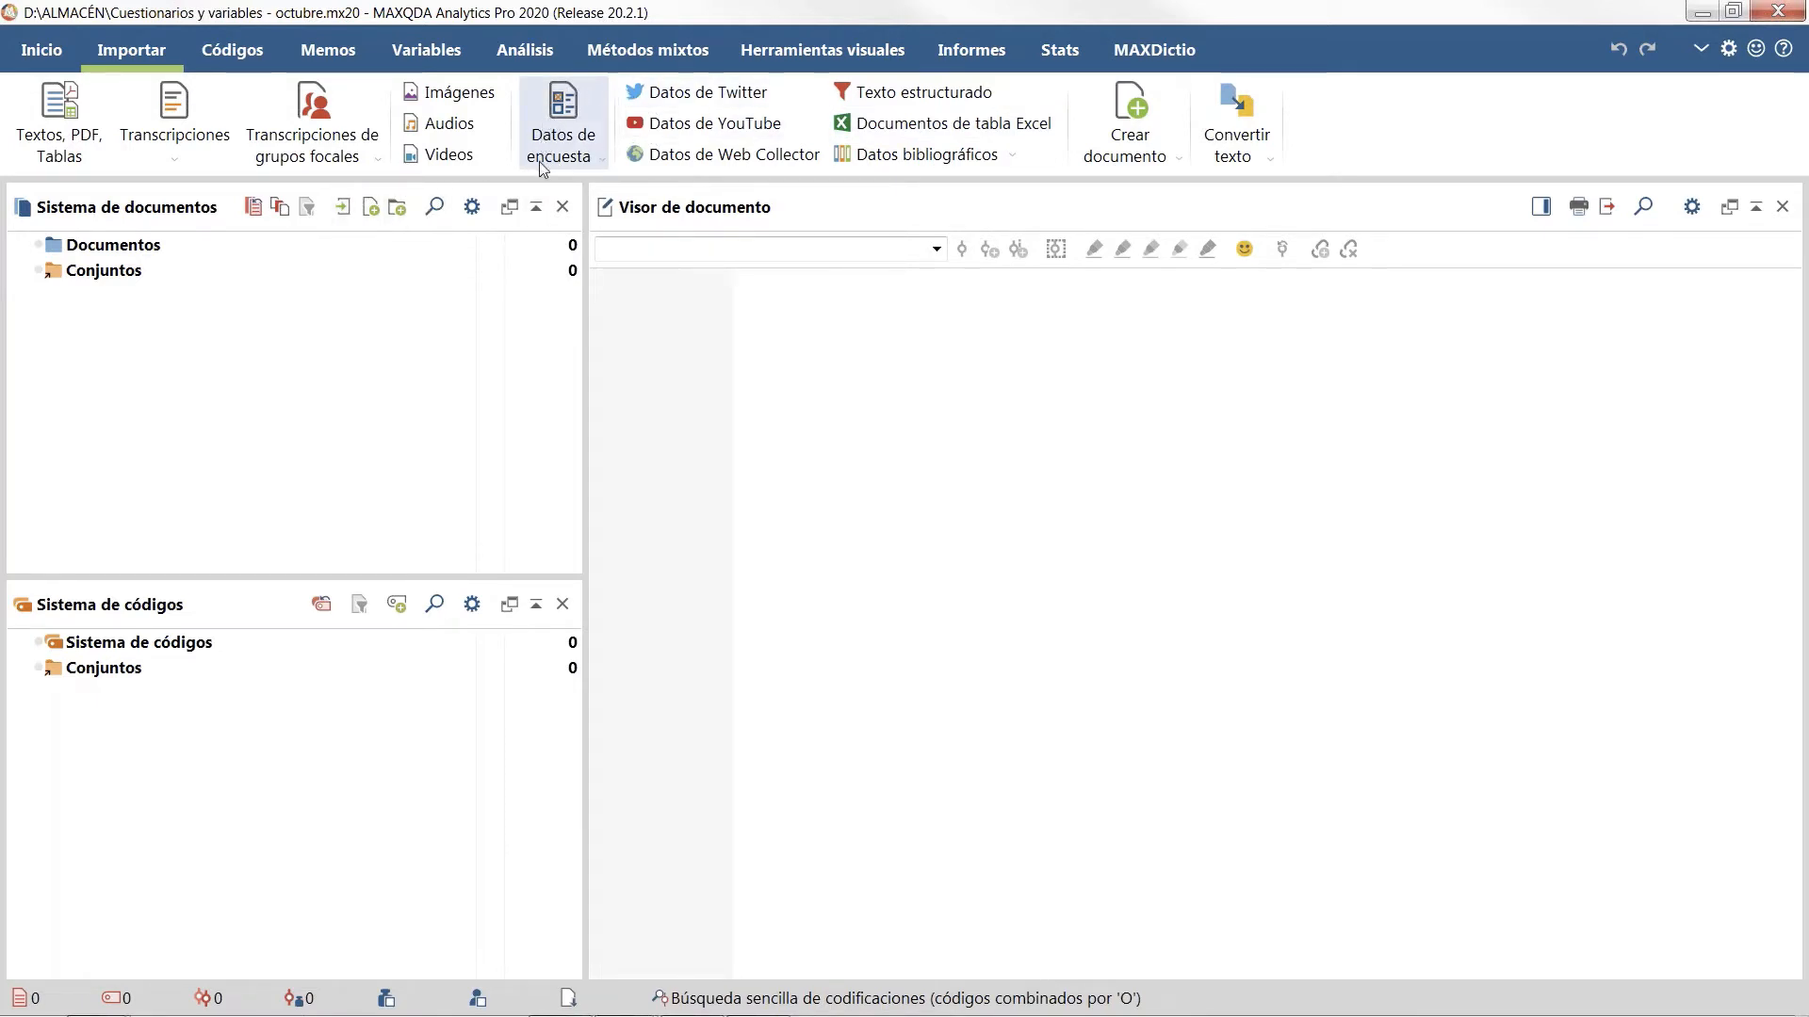
{"action": "left_click", "coordinate": [574, 167]}
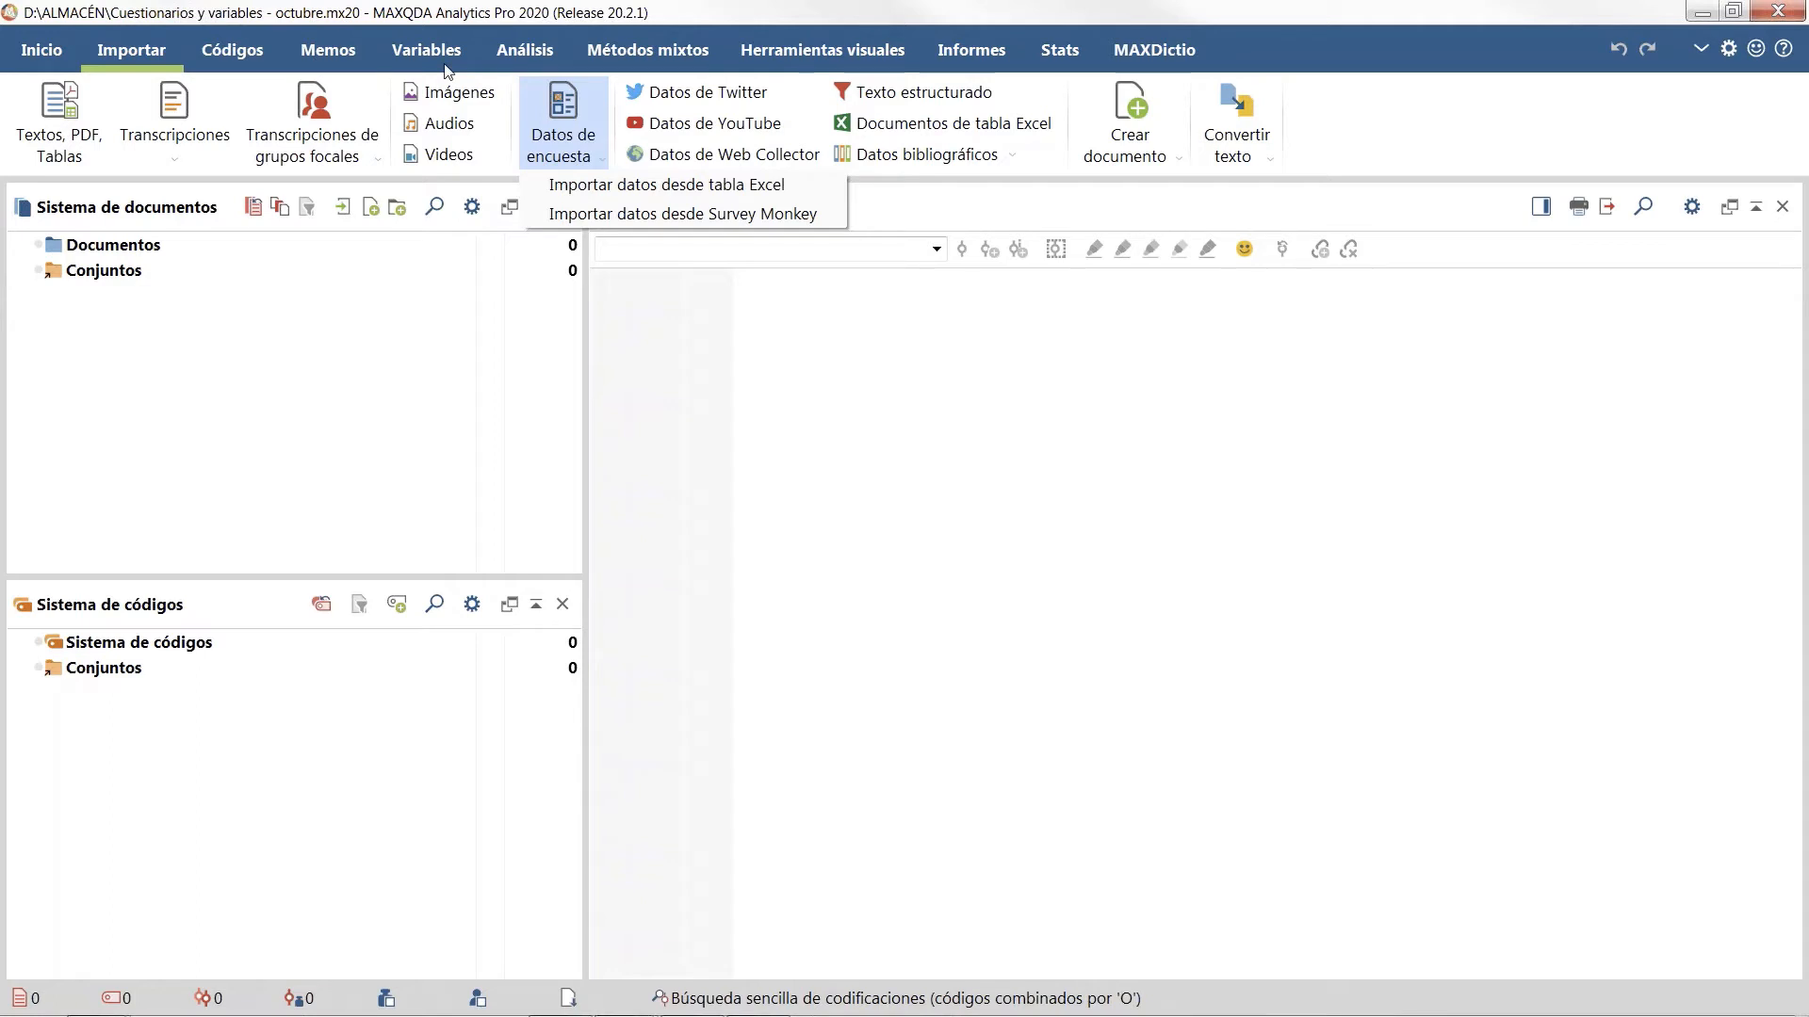
{"action": "left_click", "coordinate": [229, 62]}
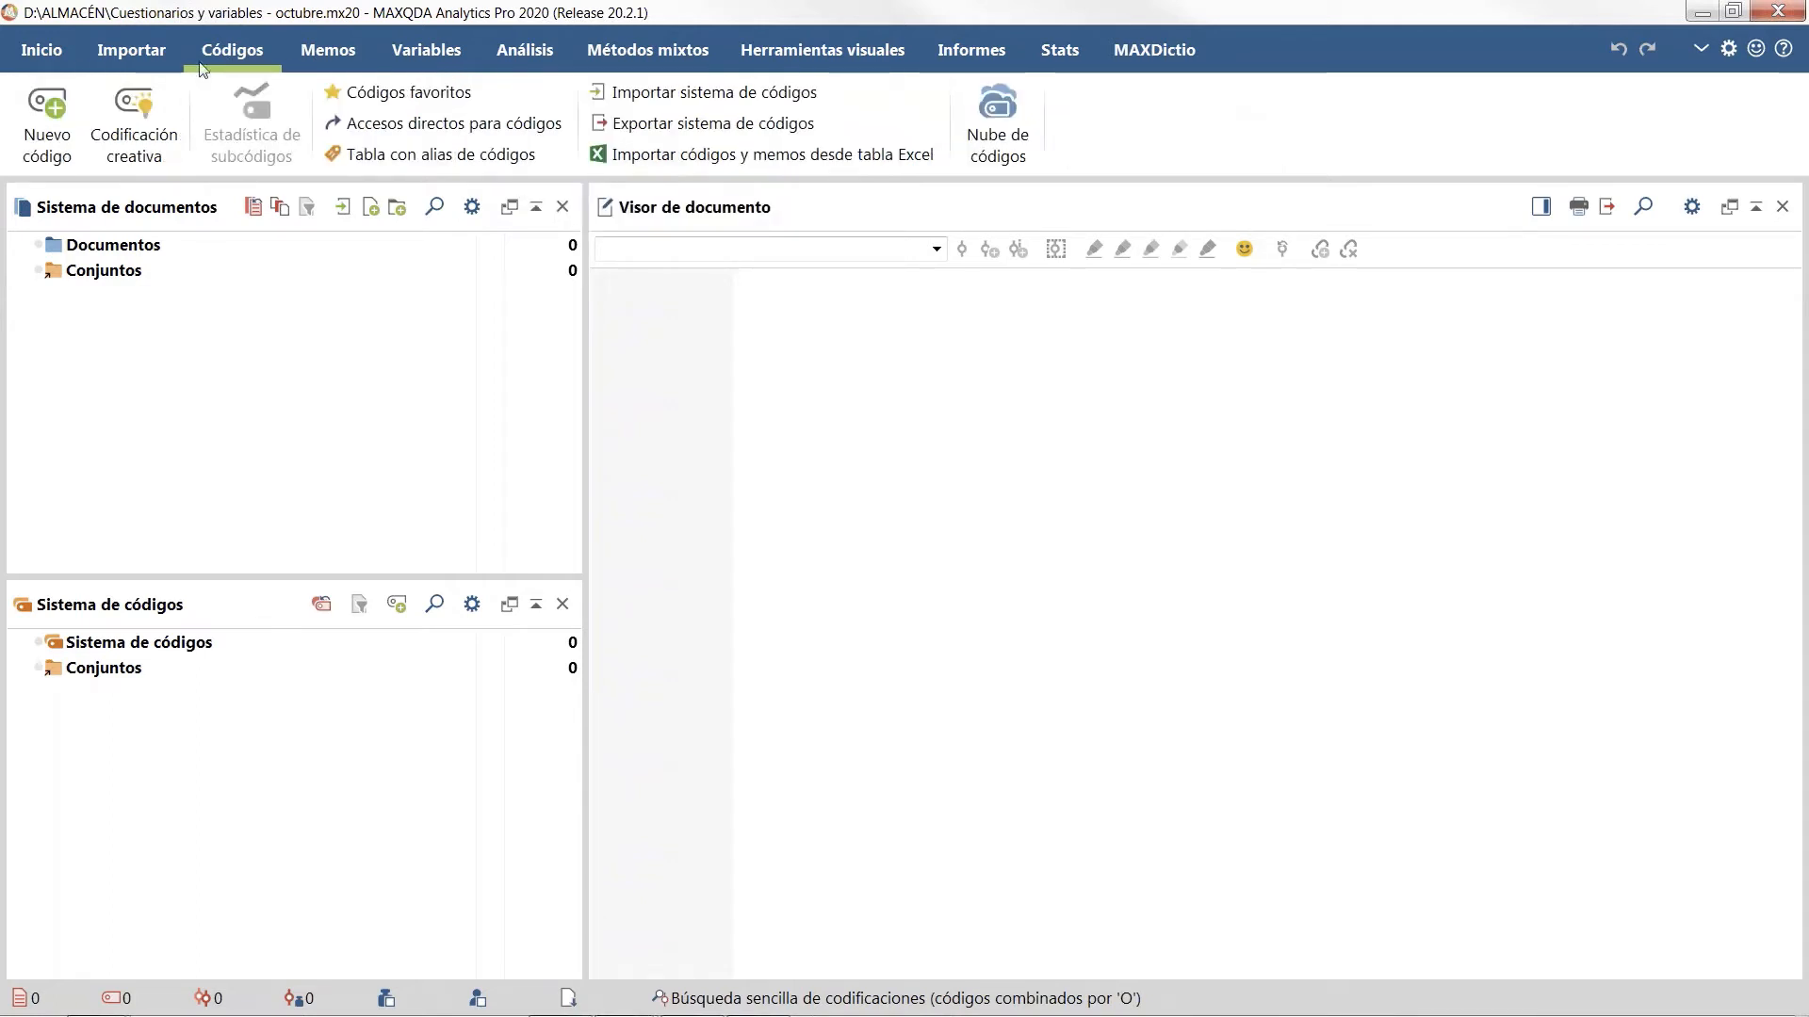
{"action": "left_click", "coordinate": [347, 62]}
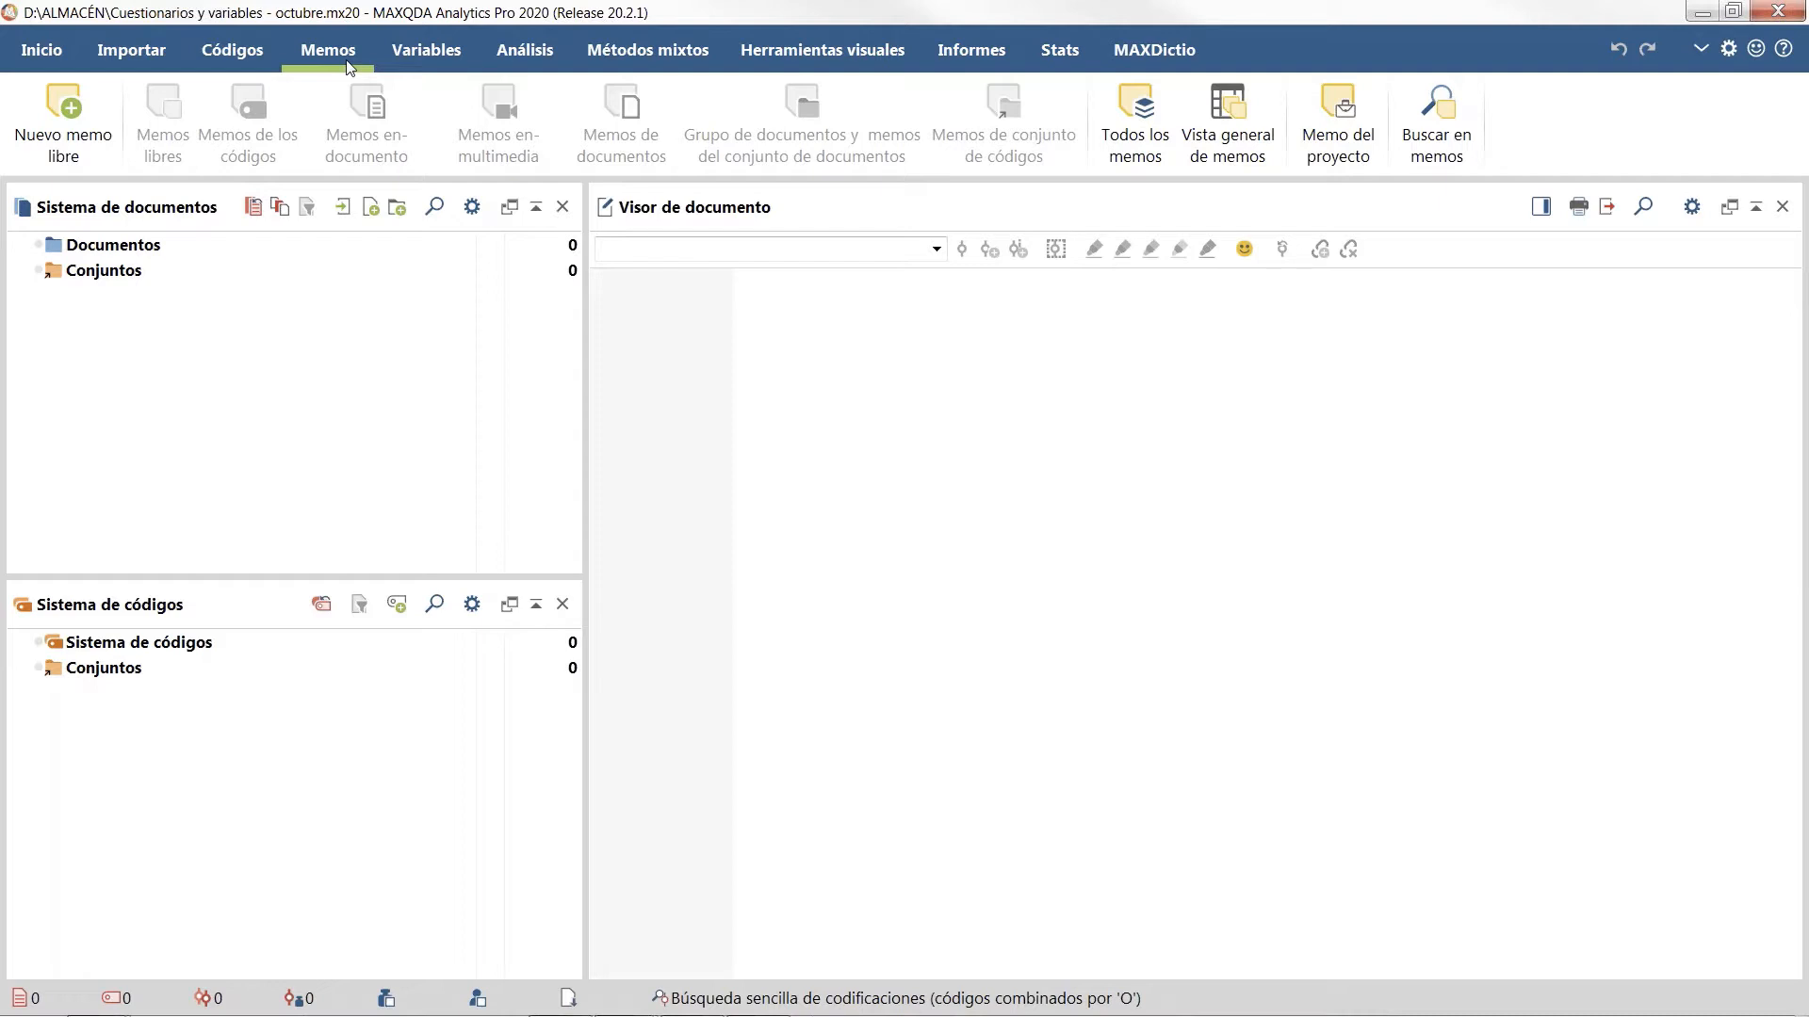
{"action": "left_click", "coordinate": [443, 55]}
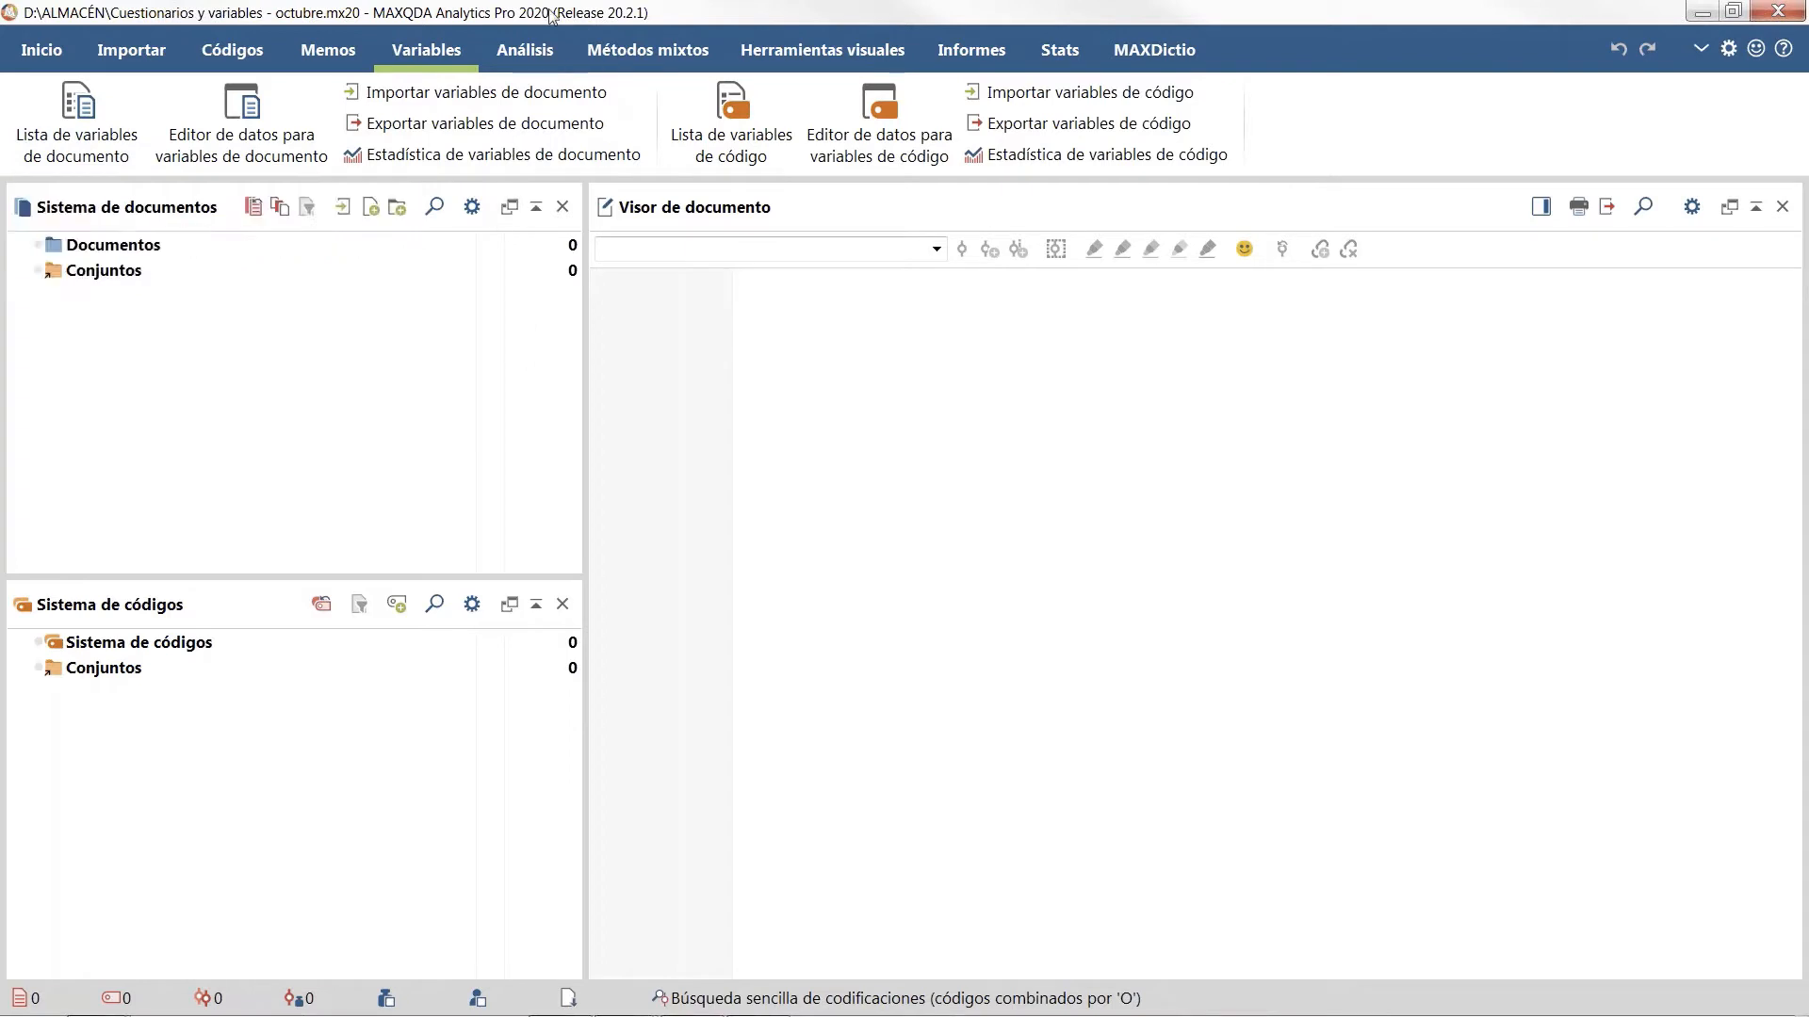
{"action": "left_click", "coordinate": [523, 53]}
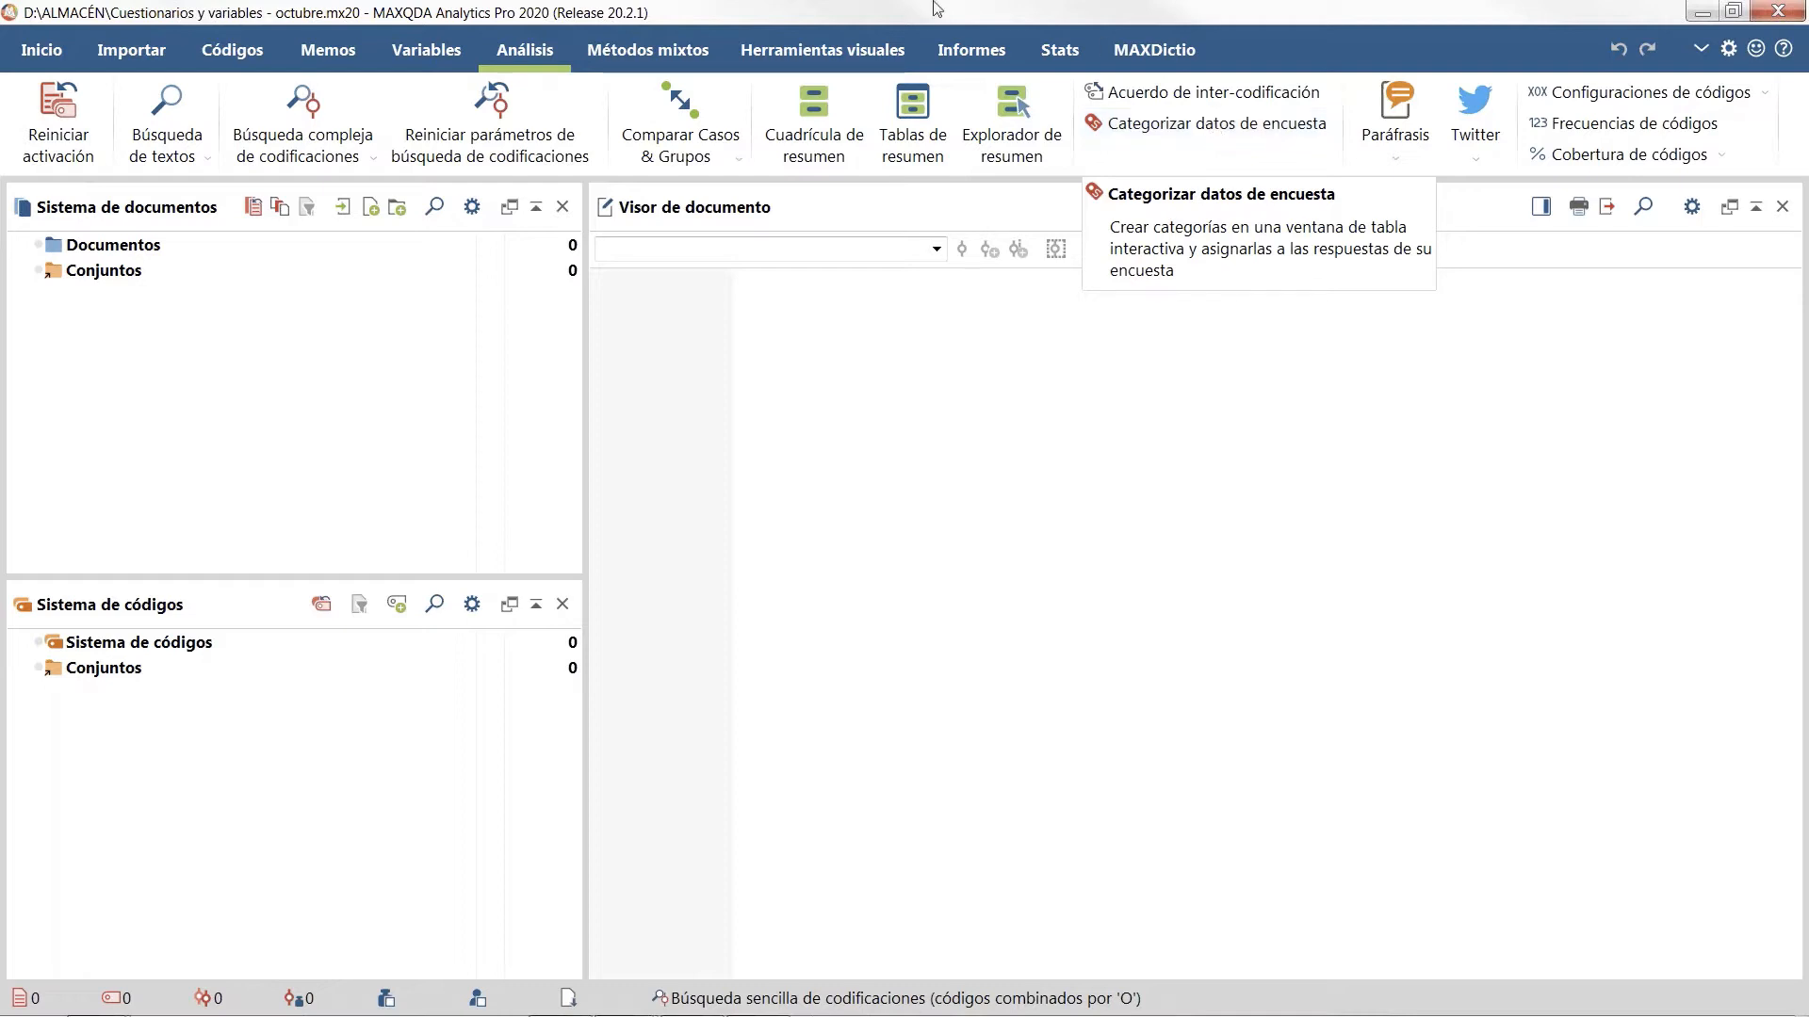
{"action": "left_click", "coordinate": [427, 57]}
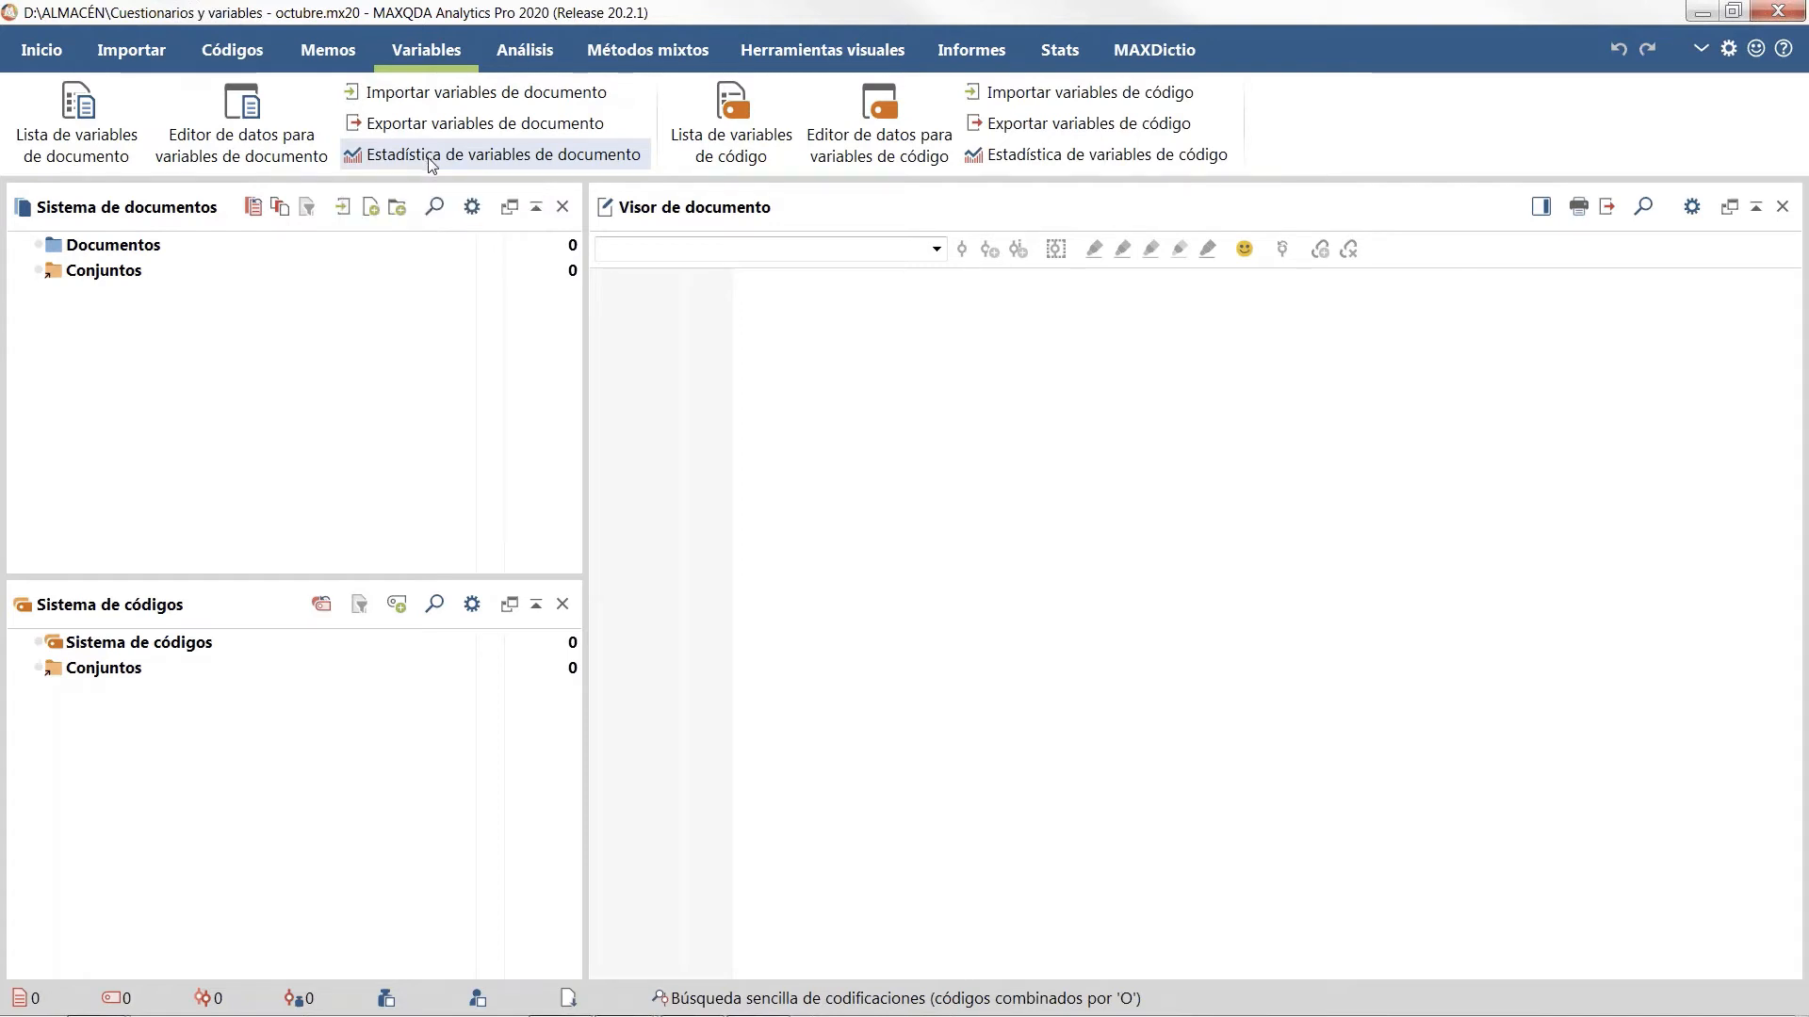
{"action": "left_click", "coordinate": [1071, 62]}
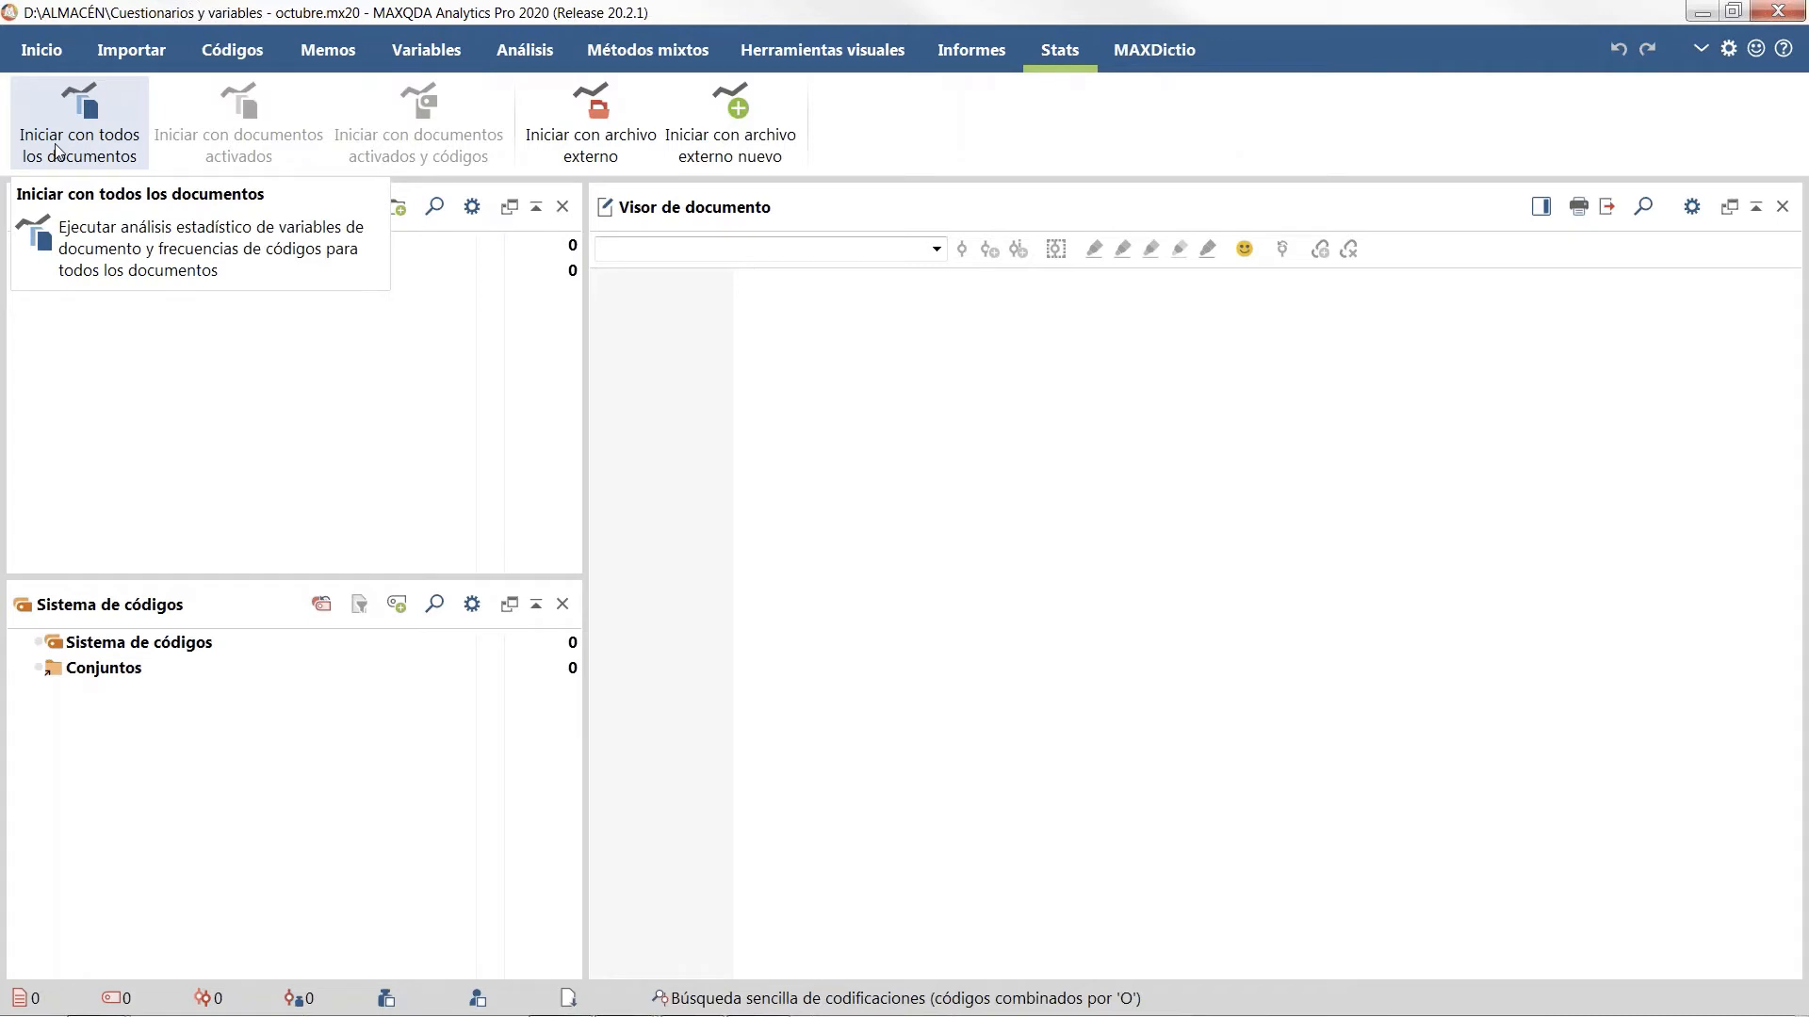
{"action": "left_click", "coordinate": [410, 57]}
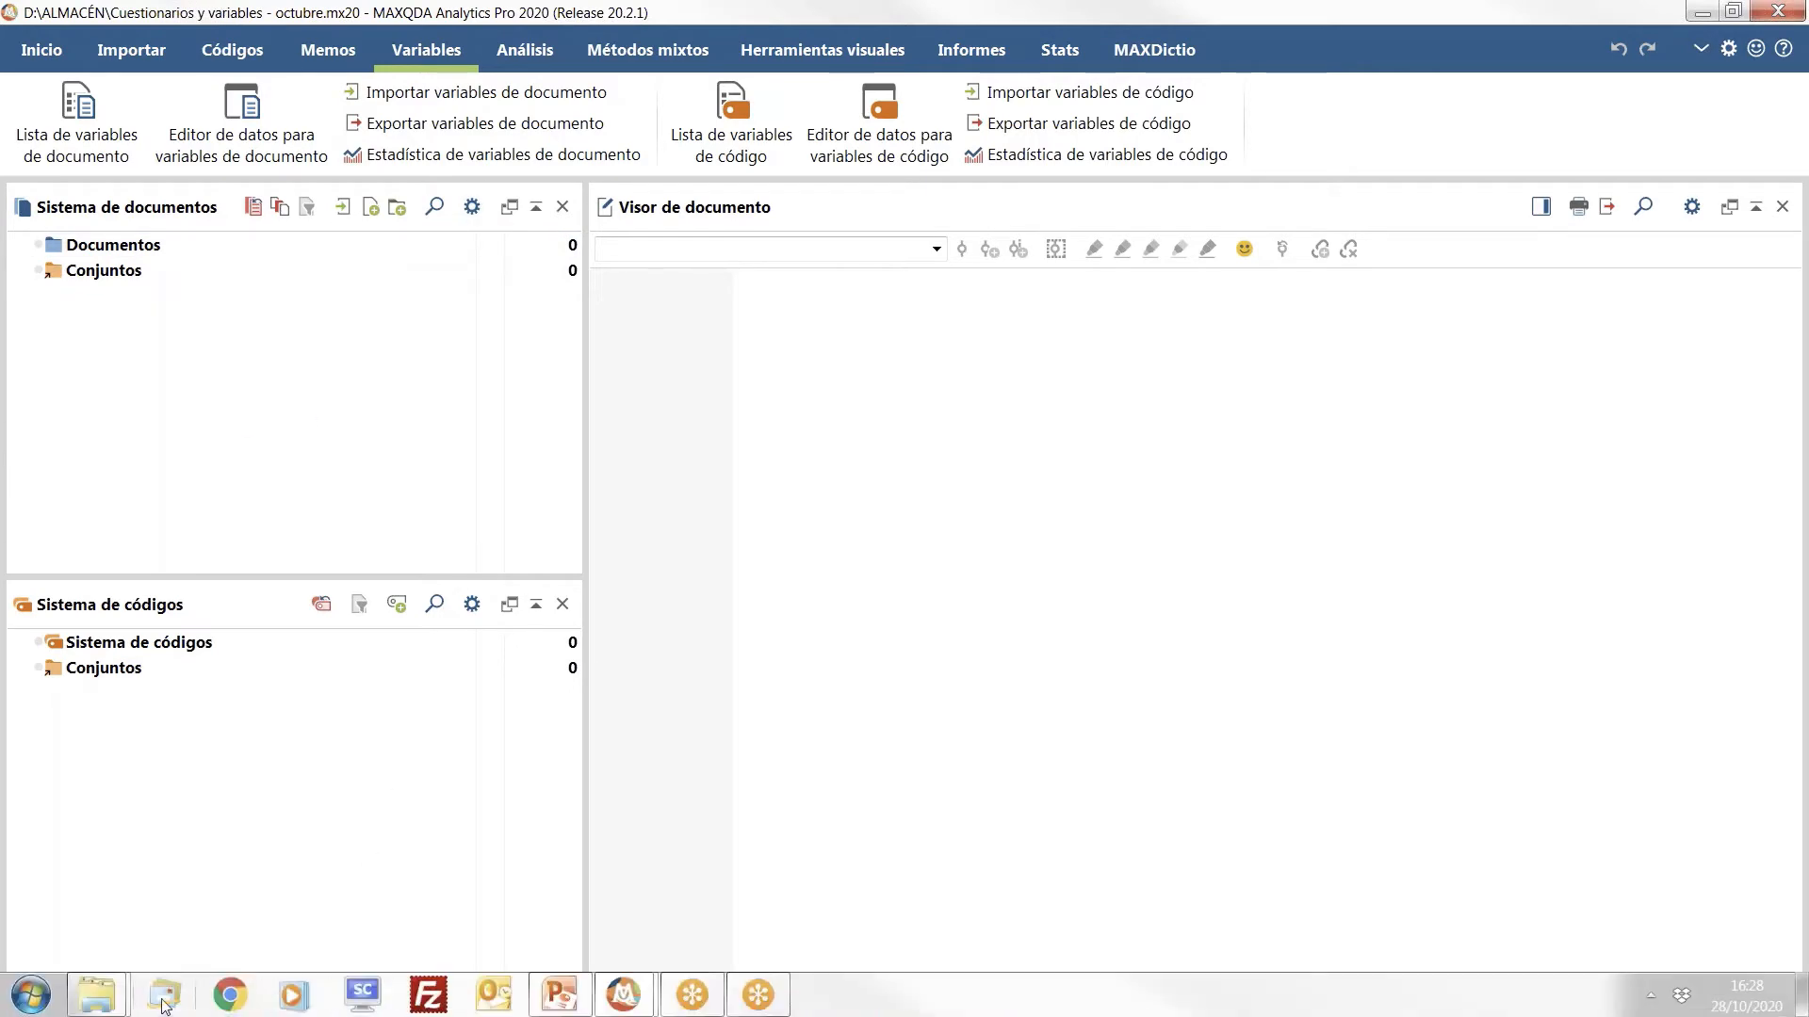
Step: Switch to the Cuestionario folder in Windows Explorer and open Tutoriza_rep.xlsx in Excel
{"action": "mouse_move", "coordinate": [94, 1008]}
{"action": "left_click", "coordinate": [149, 881]}
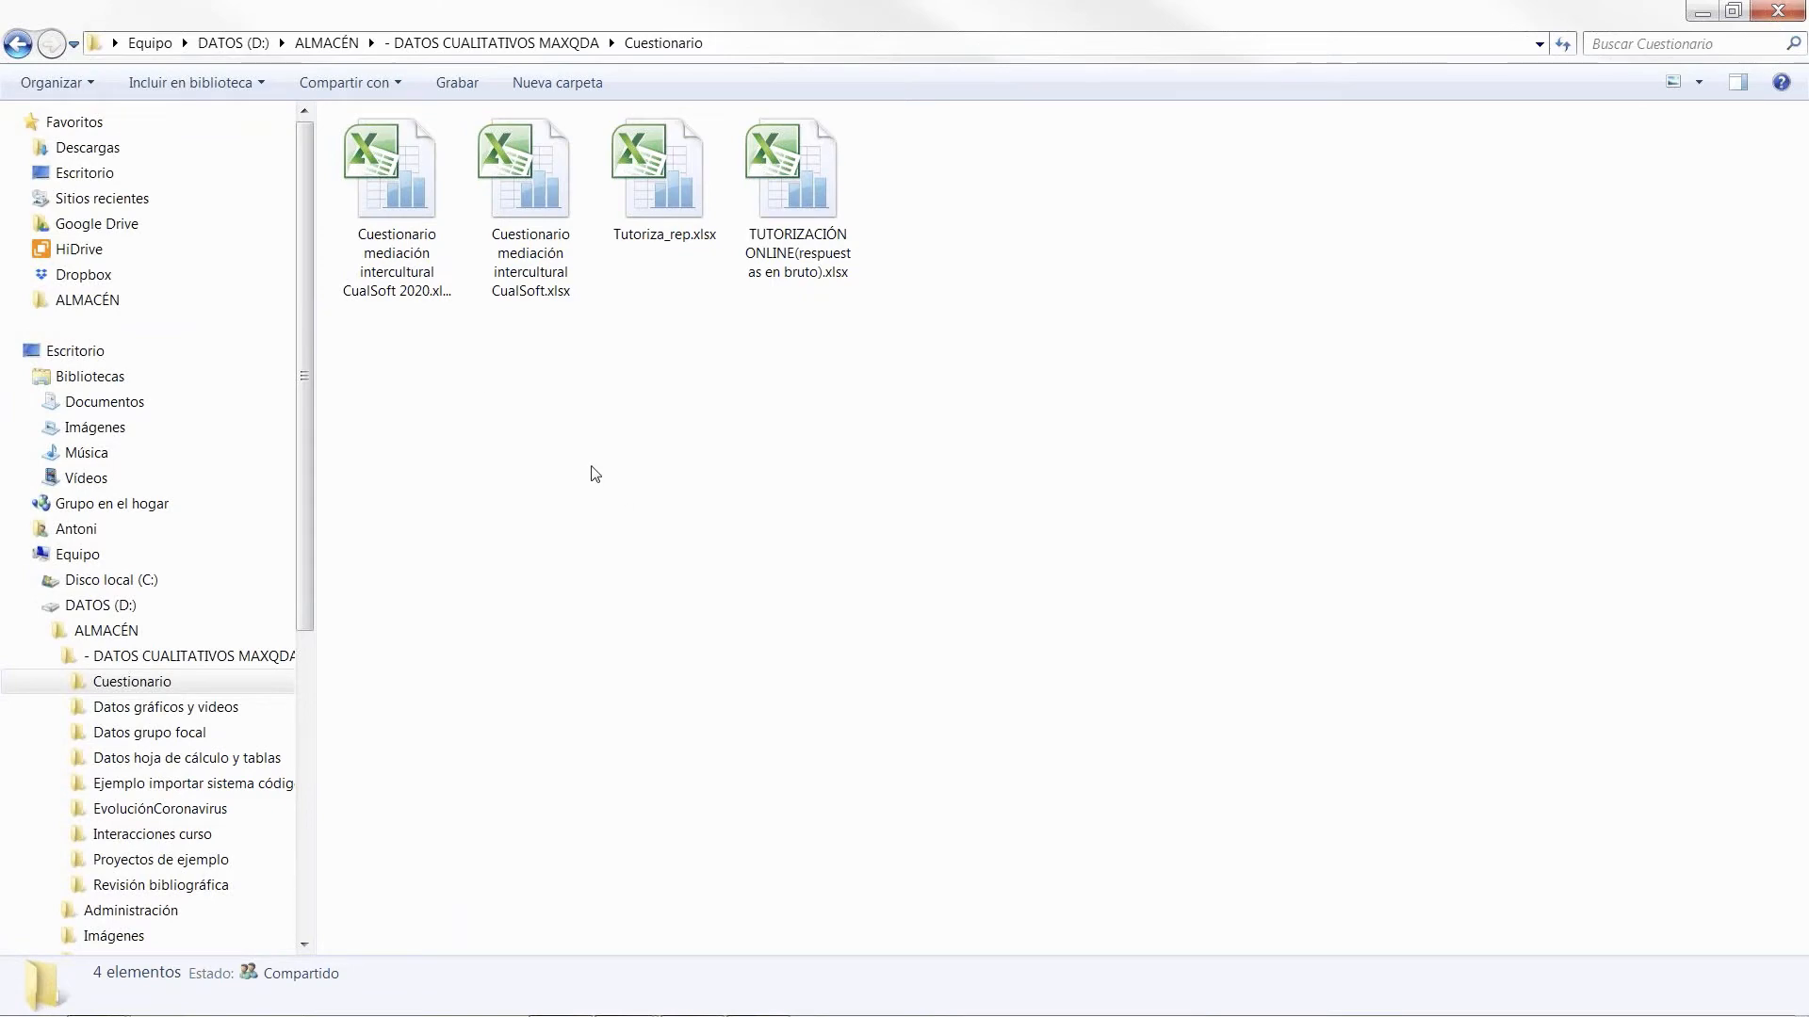
{"action": "double_click", "coordinate": [659, 179]}
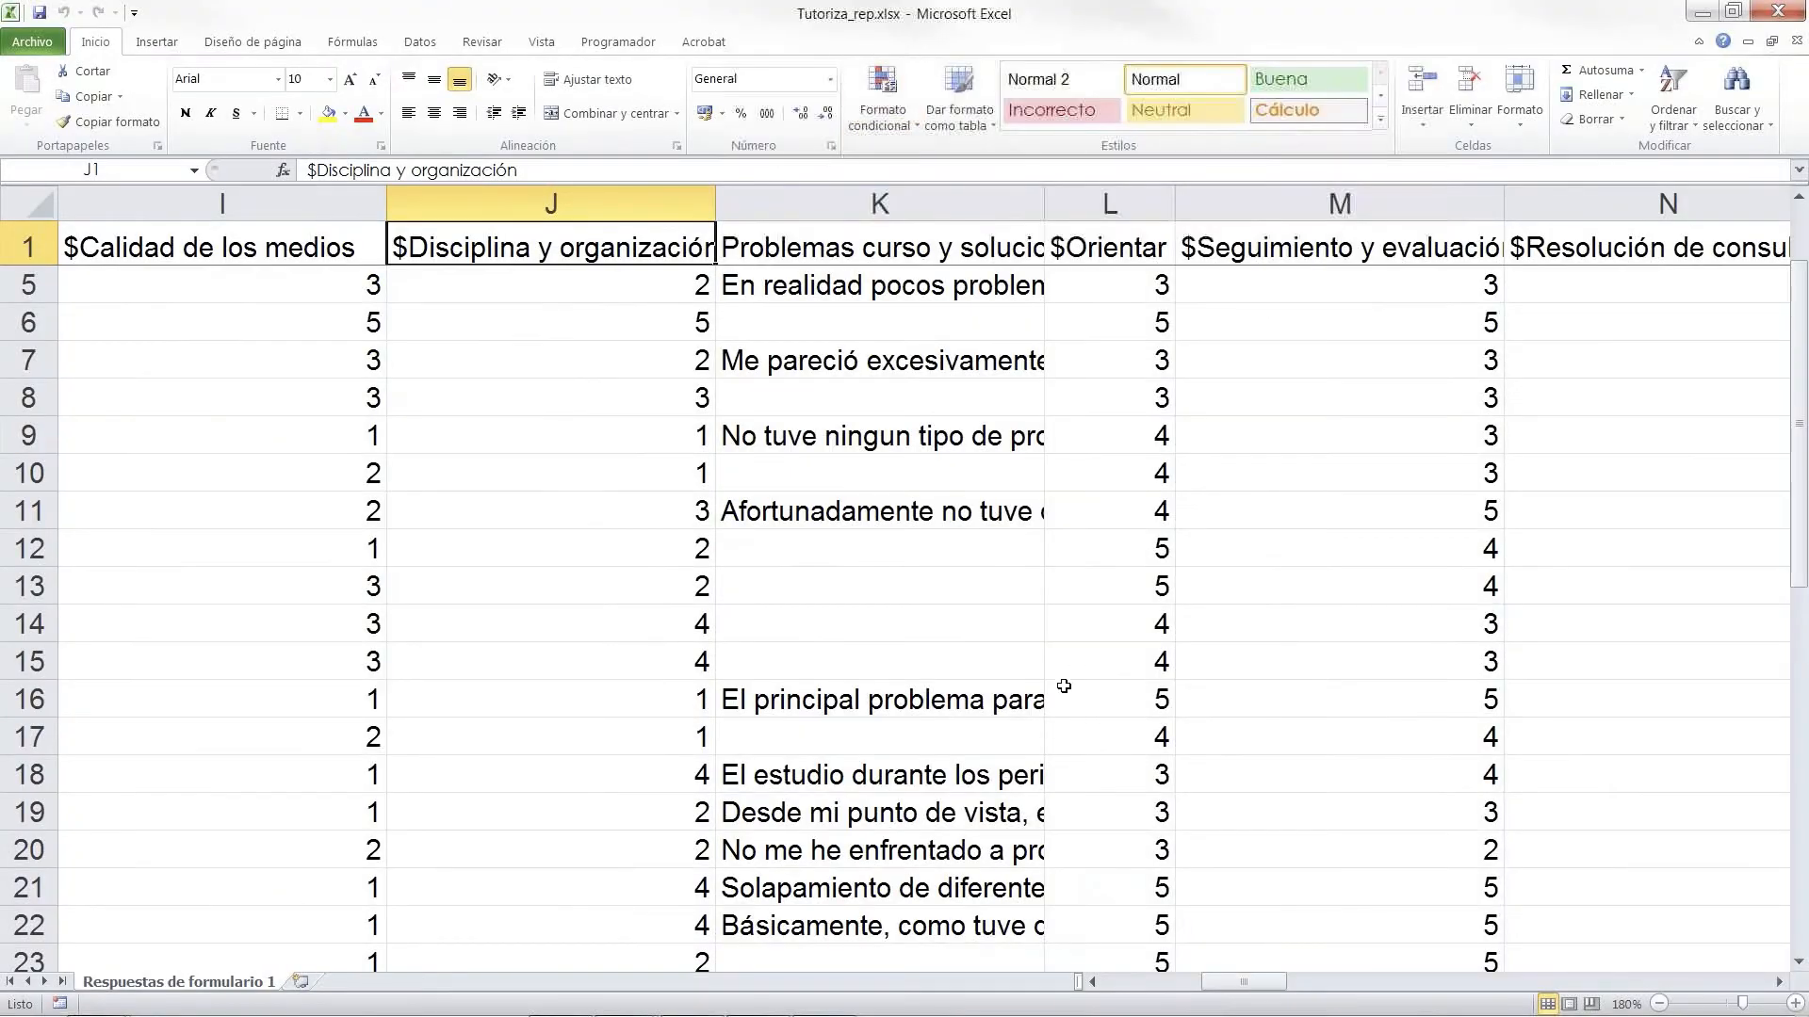
Step: Examine the Textgroup, Textname, $Género, $Edad and $Motivación column headers at the start of the sheet
{"action": "left_click_drag", "start_coordinate": [1243, 983], "coordinate": [1142, 983]}
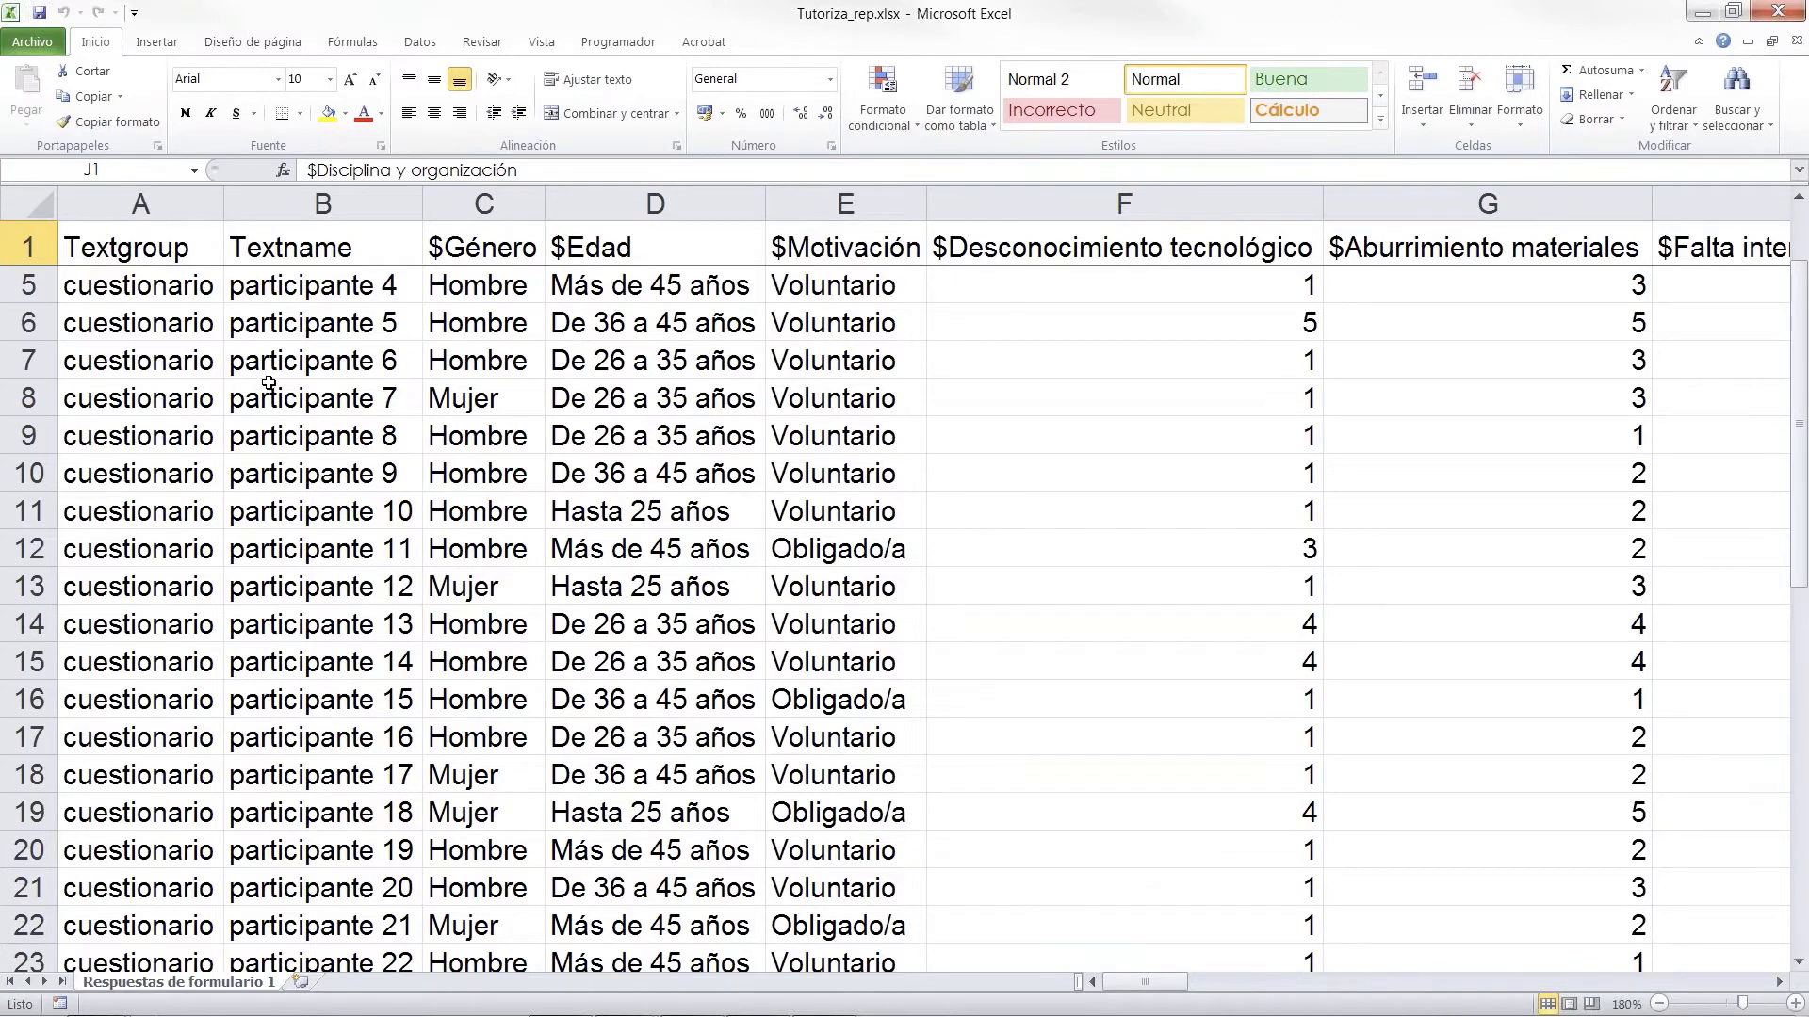
{"action": "left_click", "coordinate": [166, 247]}
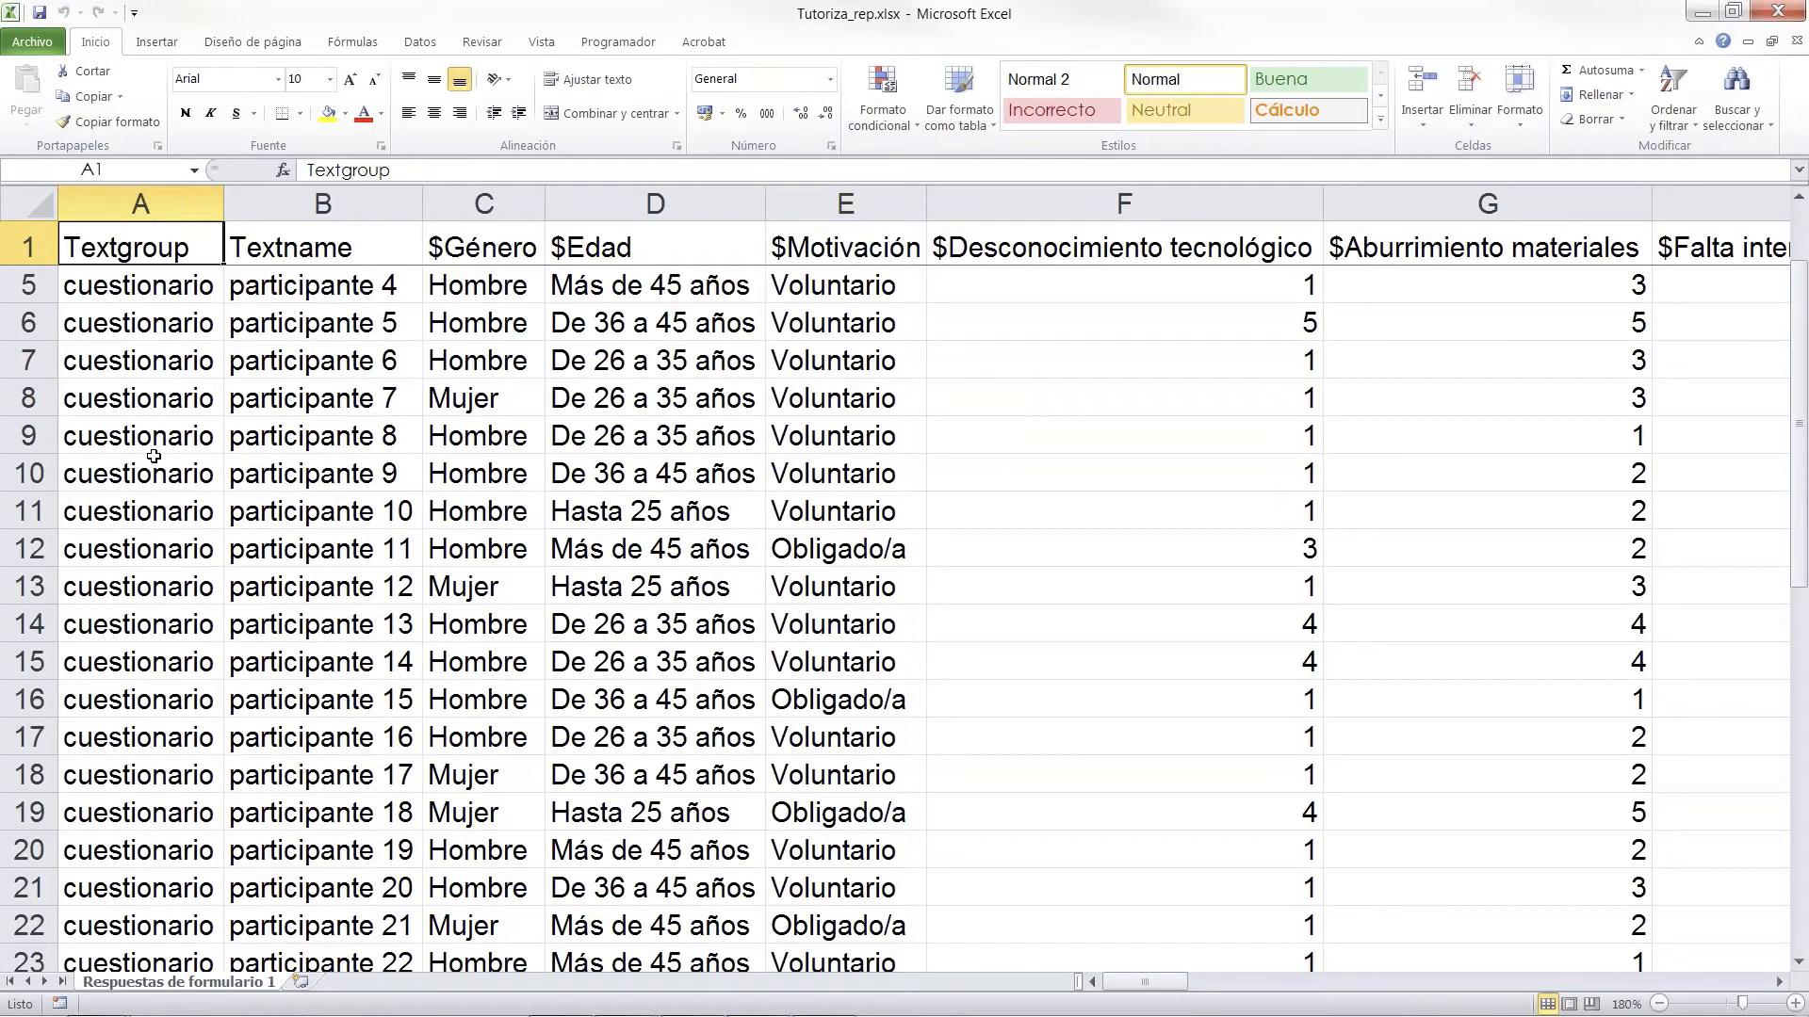
{"action": "left_click", "coordinate": [314, 256]}
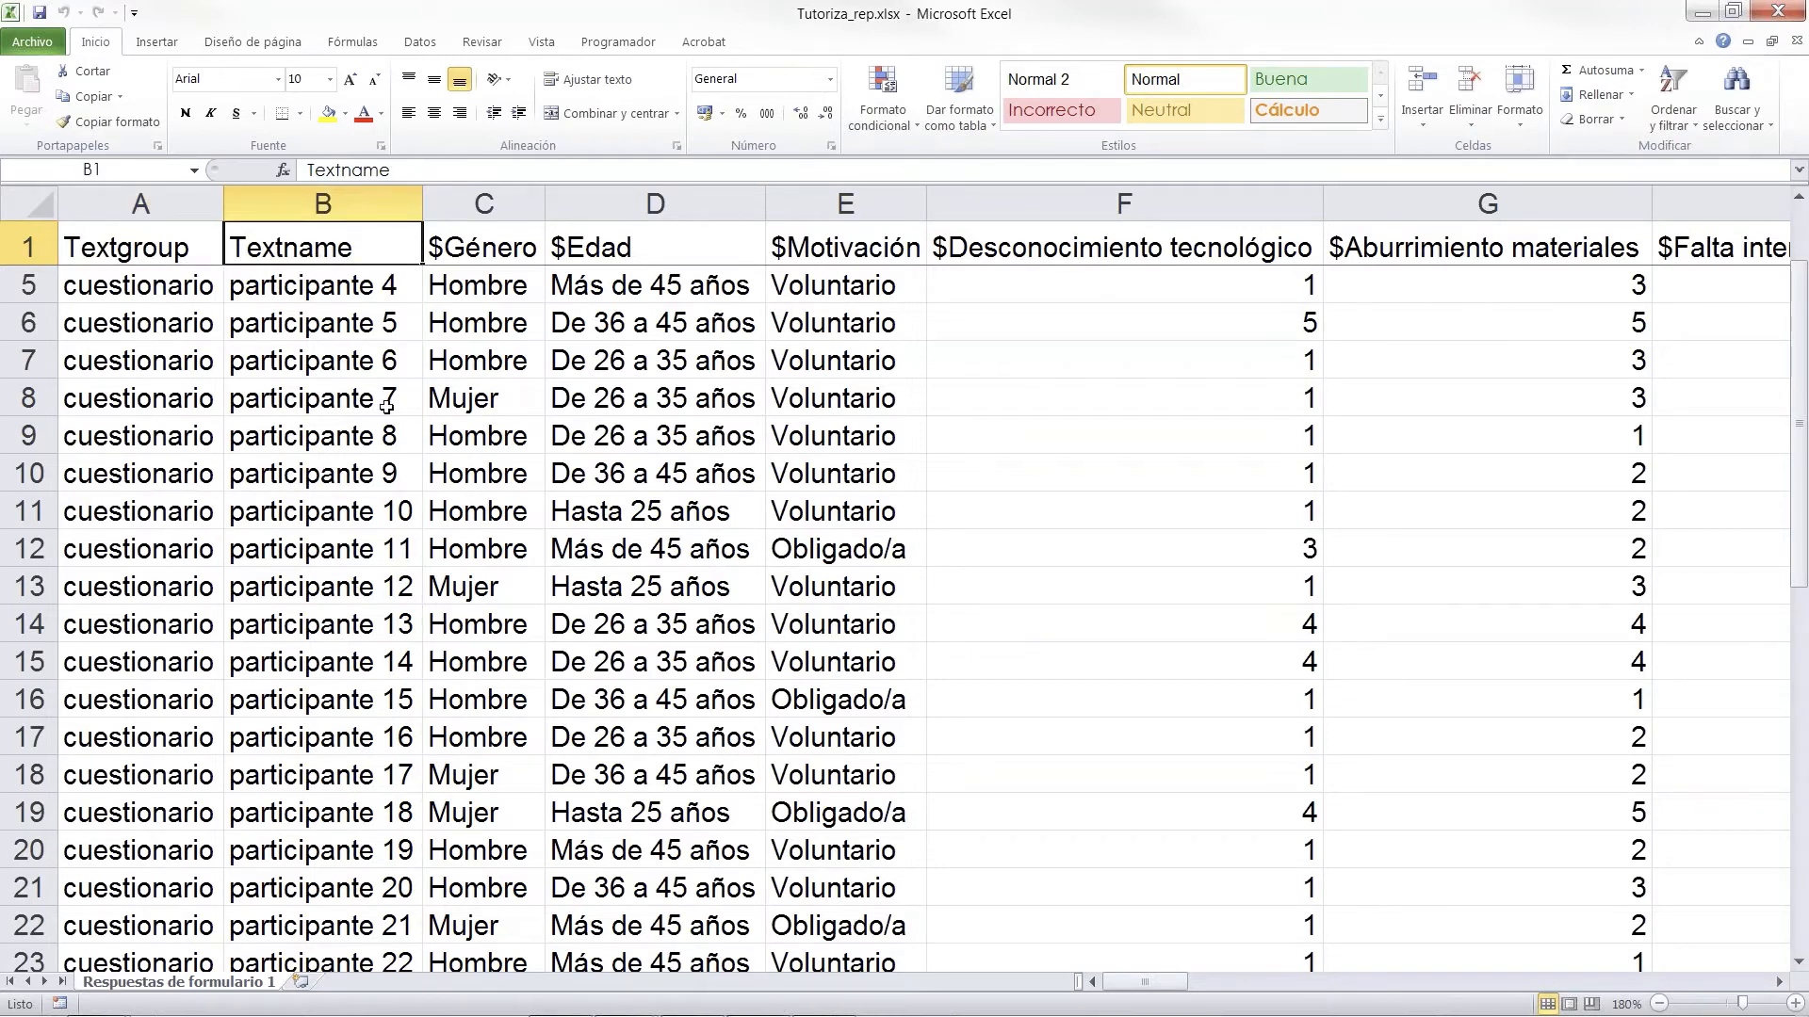
{"action": "left_click", "coordinate": [480, 249]}
{"action": "left_click", "coordinate": [662, 249]}
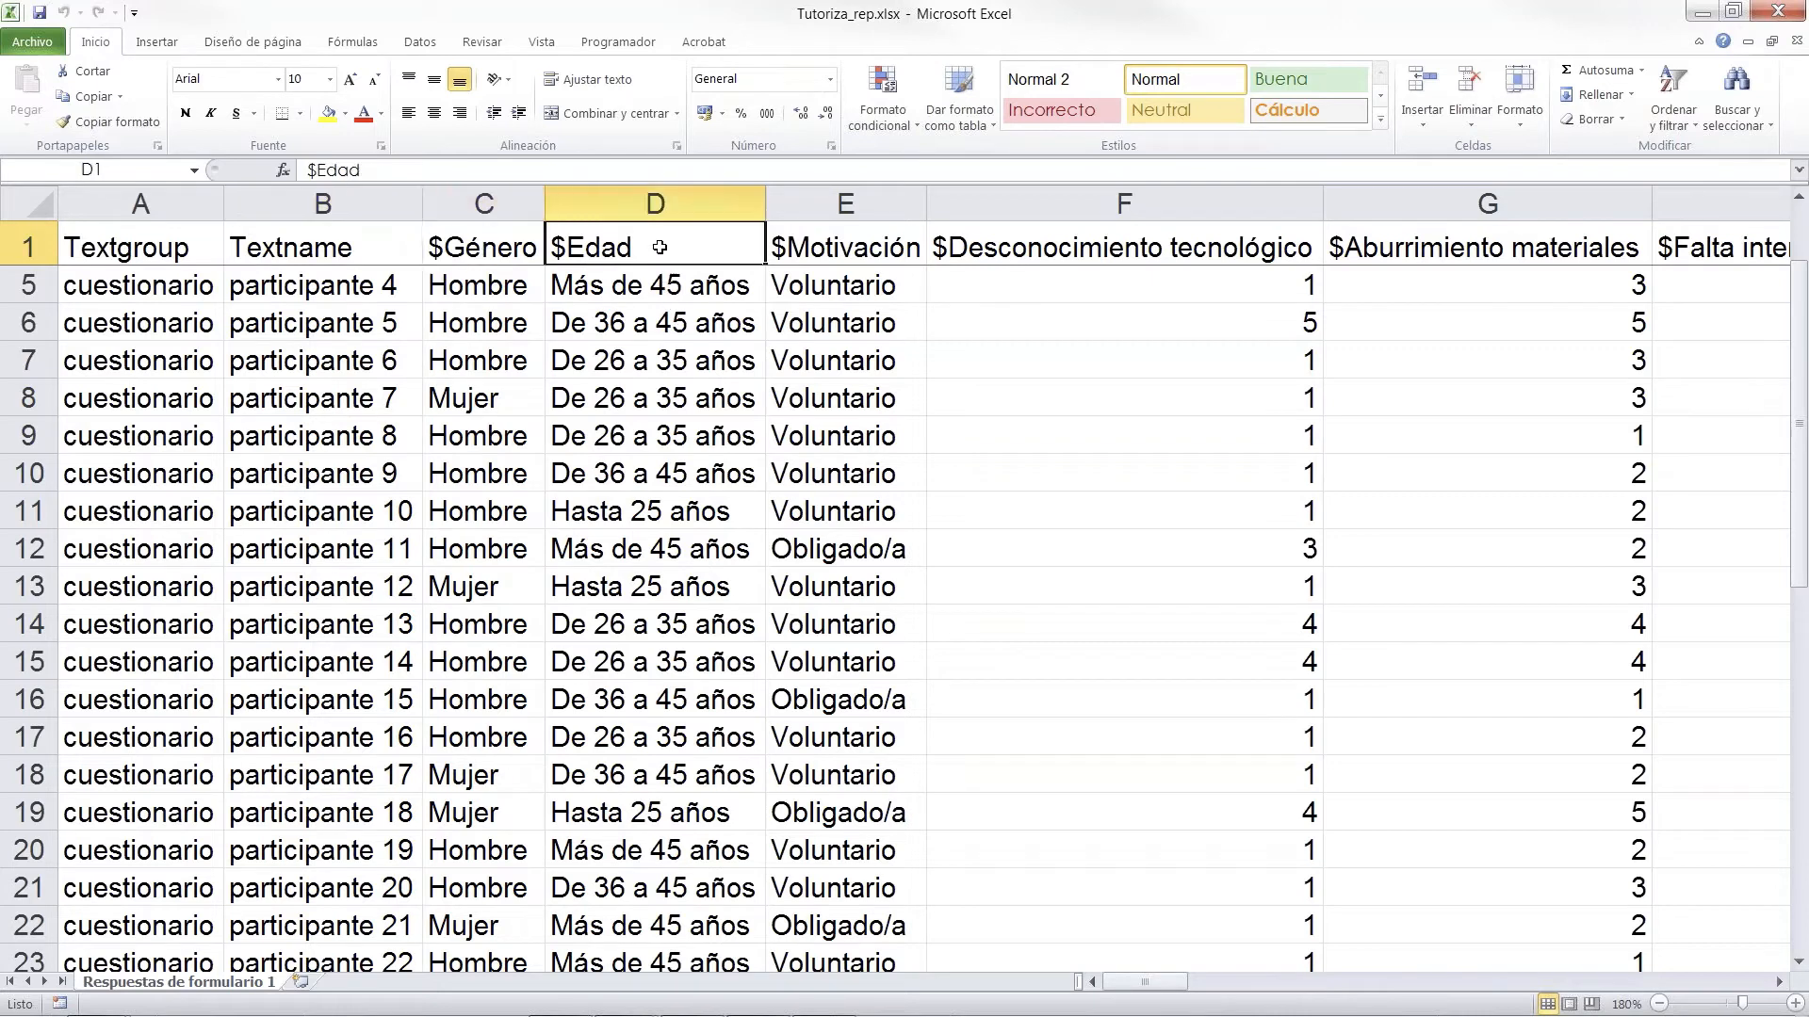
{"action": "key", "text": "Left"}
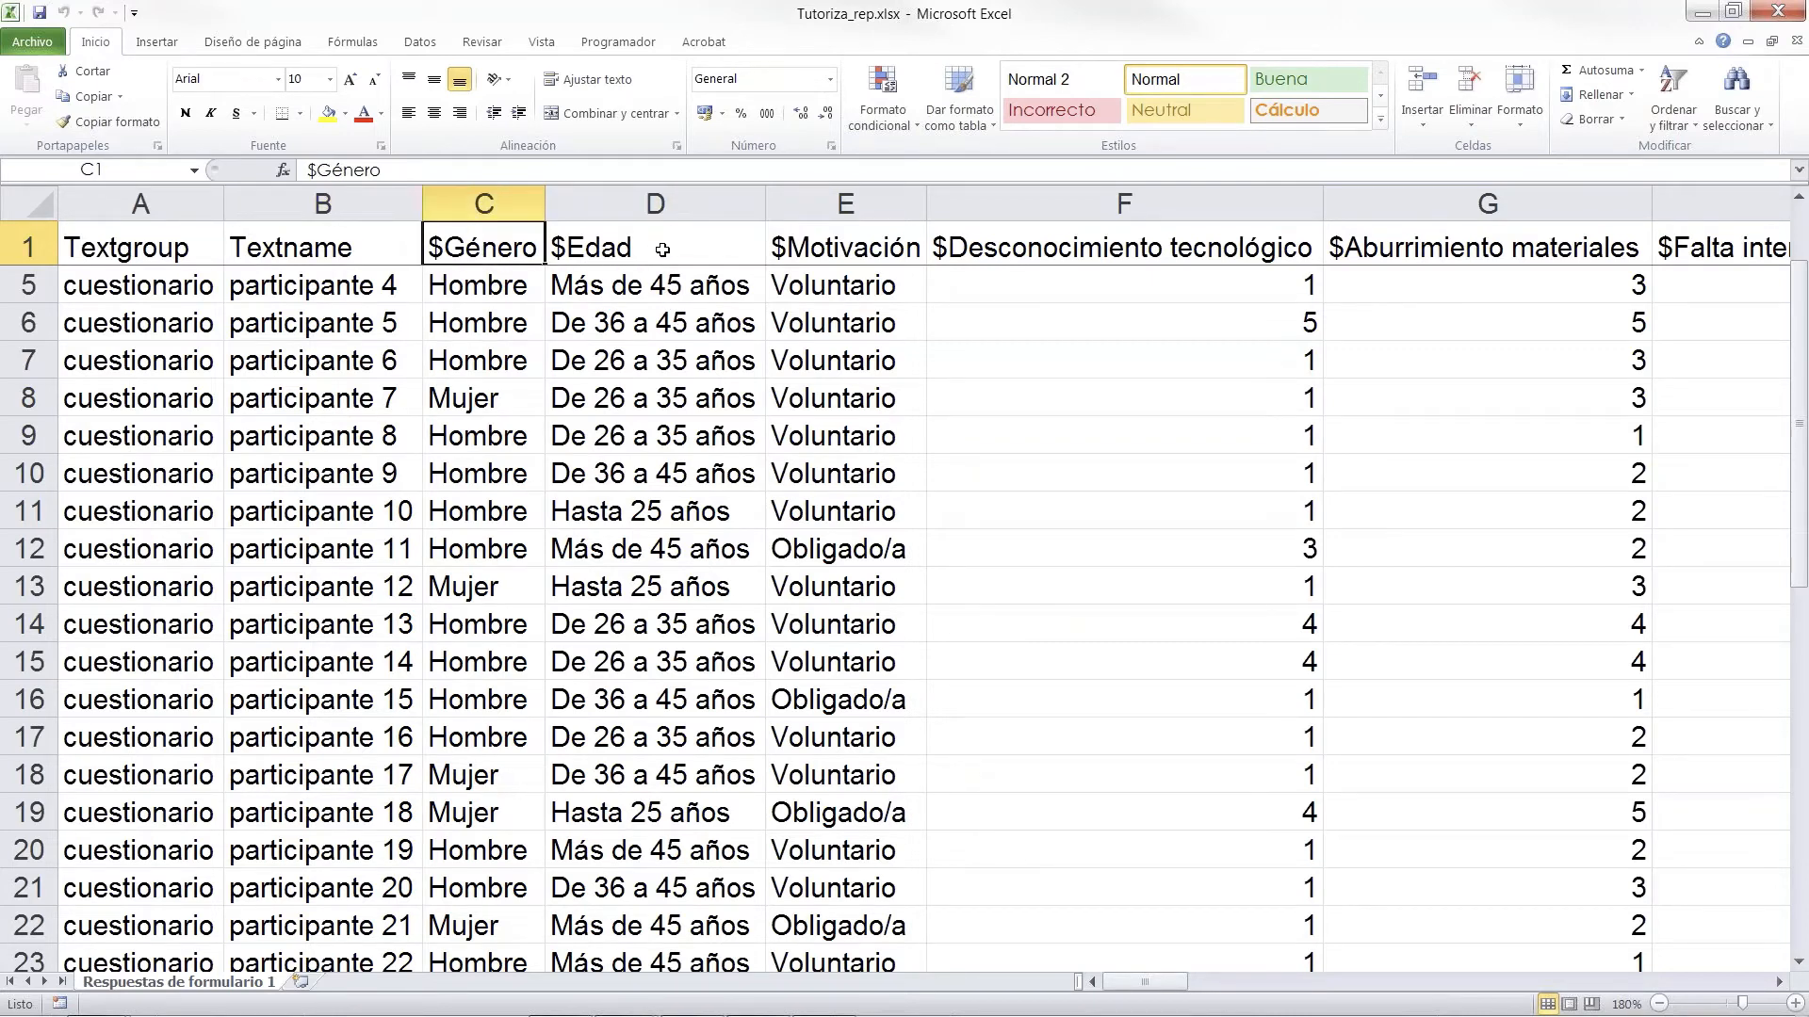
{"action": "key", "text": "Right"}
{"action": "key", "text": "Right"}
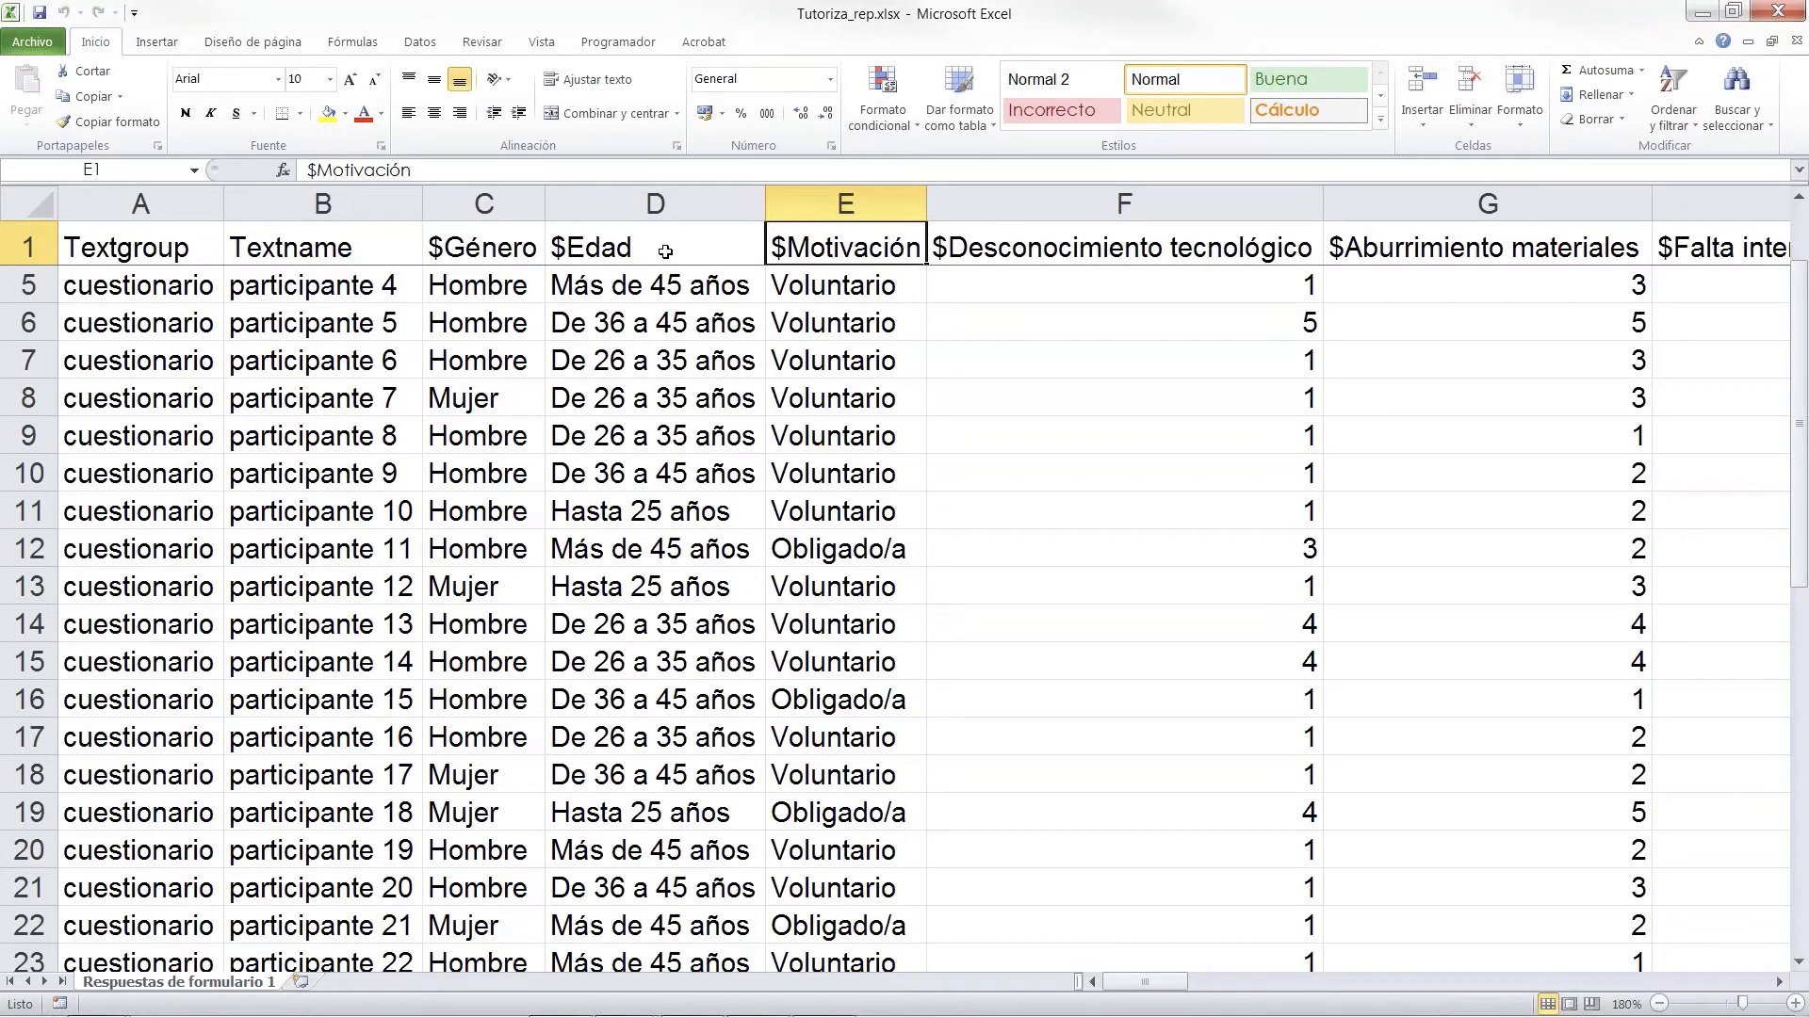
Step: Return to the Cuestionario folder and open the workbook TUTORIZACIÓN ONLINE(respuestas en bruto).xlsx
{"action": "mouse_move", "coordinate": [644, 1002]}
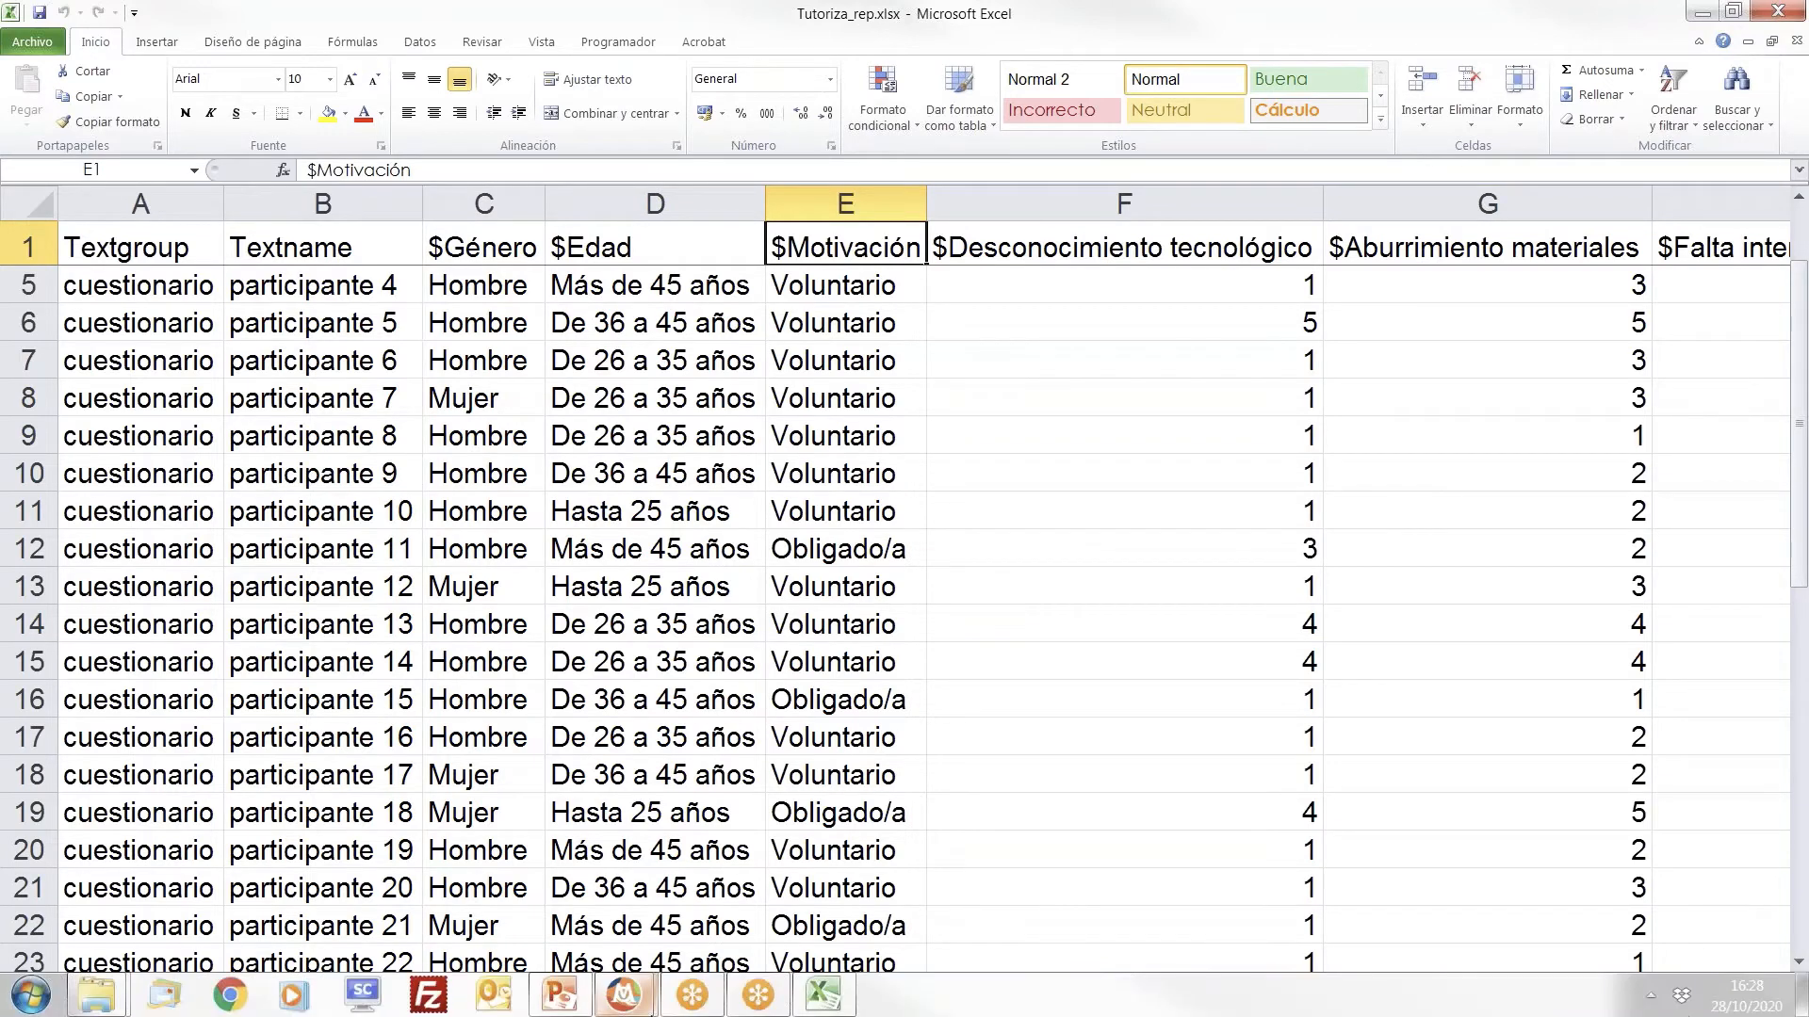
{"action": "mouse_move", "coordinate": [166, 994]}
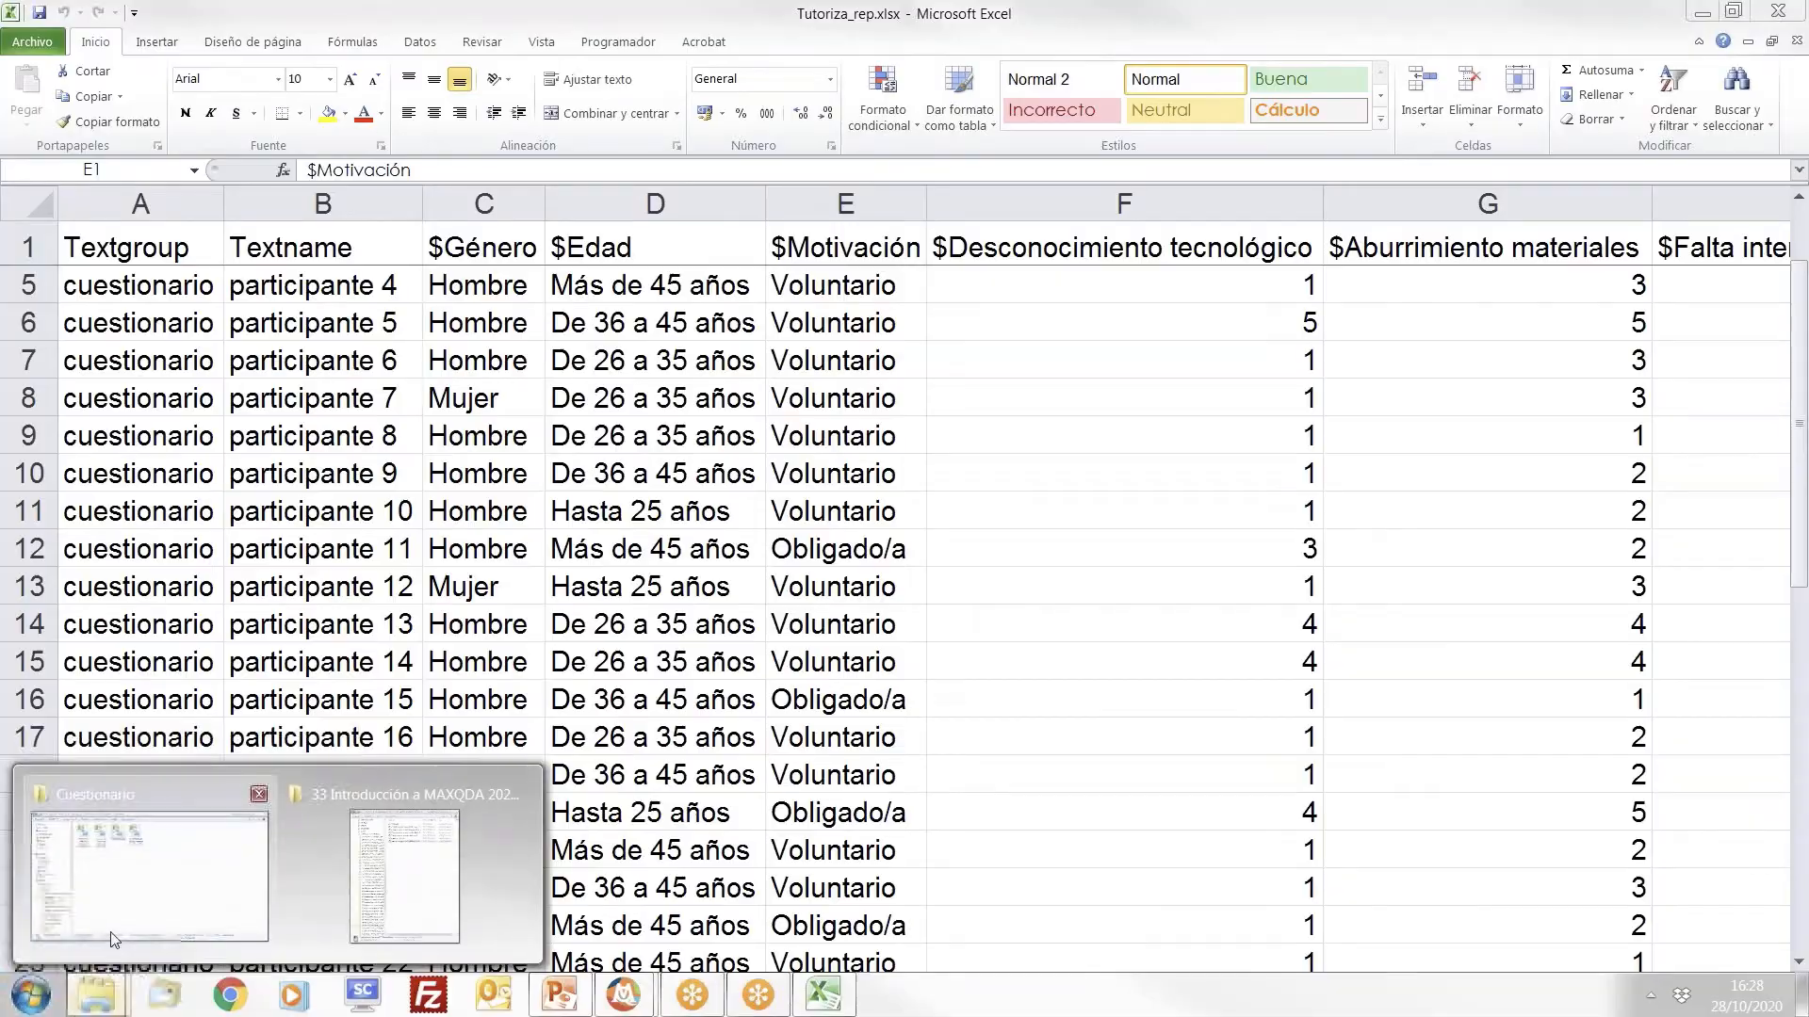
{"action": "left_click", "coordinate": [142, 877]}
{"action": "left_click", "coordinate": [797, 217]}
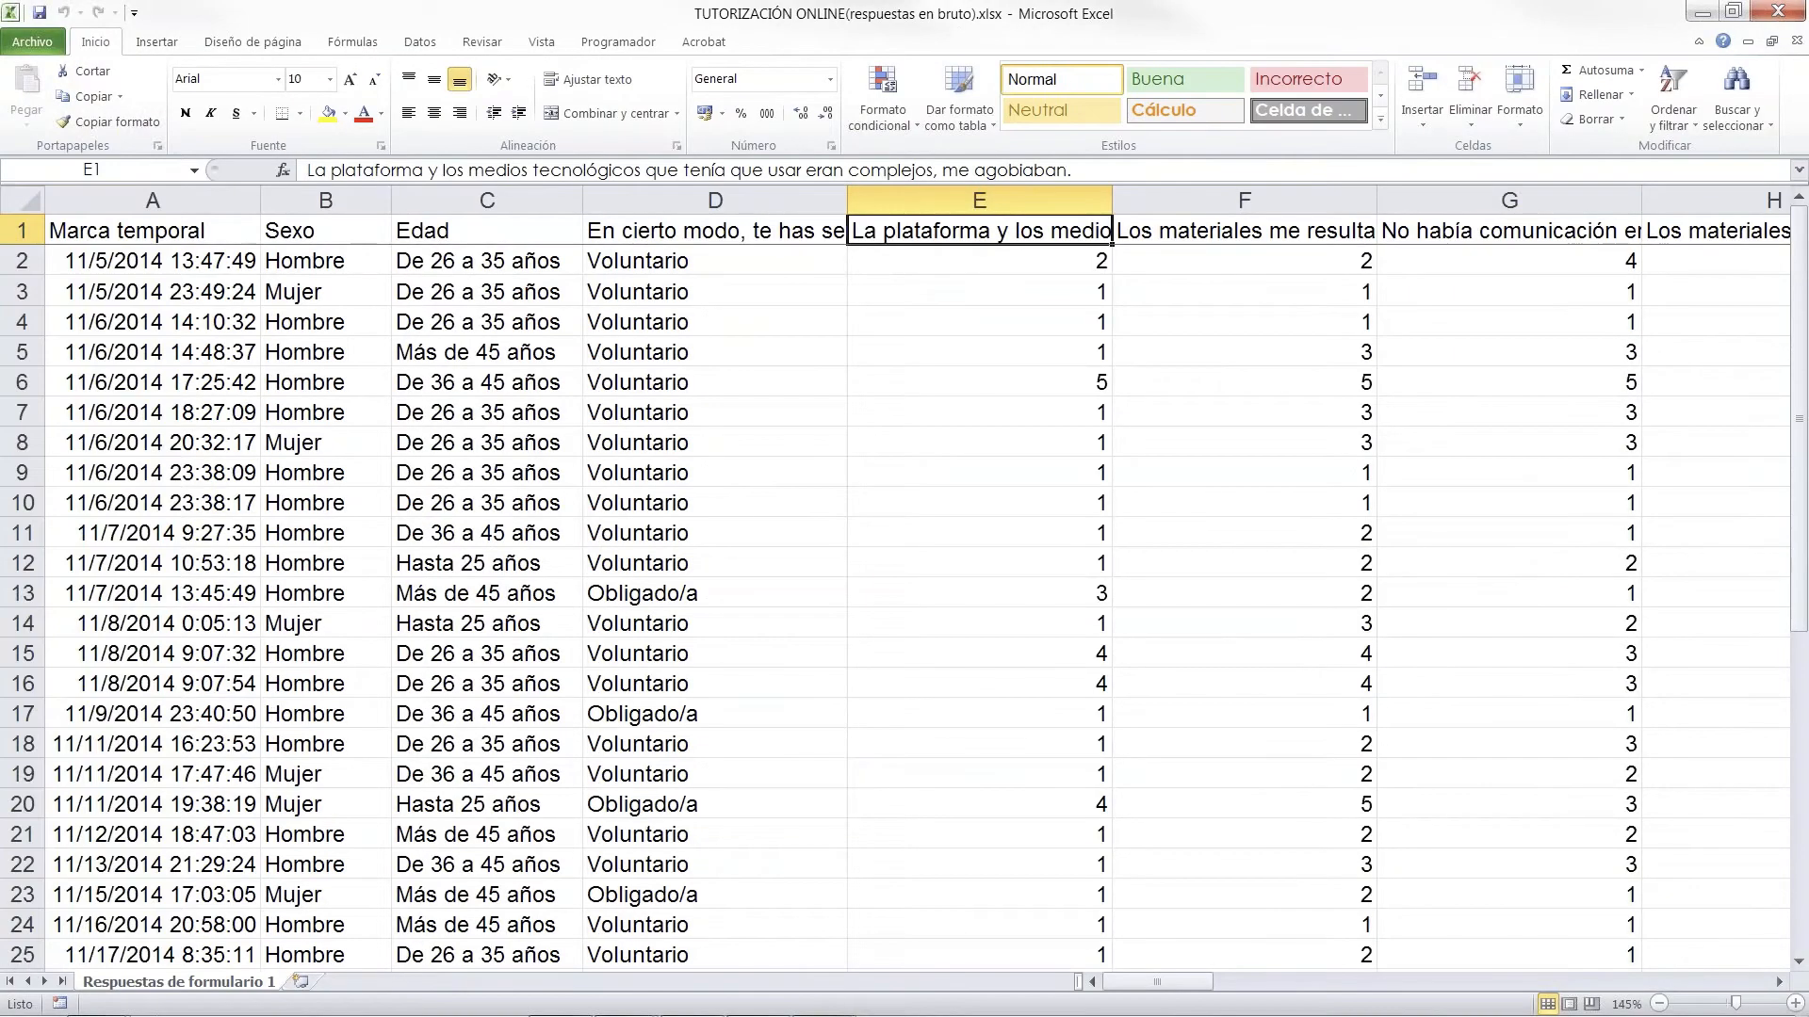
Step: Zoom the sheet to 160%, fit column A to its content, and widen column D to read the question in D1
{"action": "left_click", "coordinate": [609, 737]}
{"action": "scroll", "coordinate": [608, 736], "scroll_direction": "up", "scroll_amount": 1}
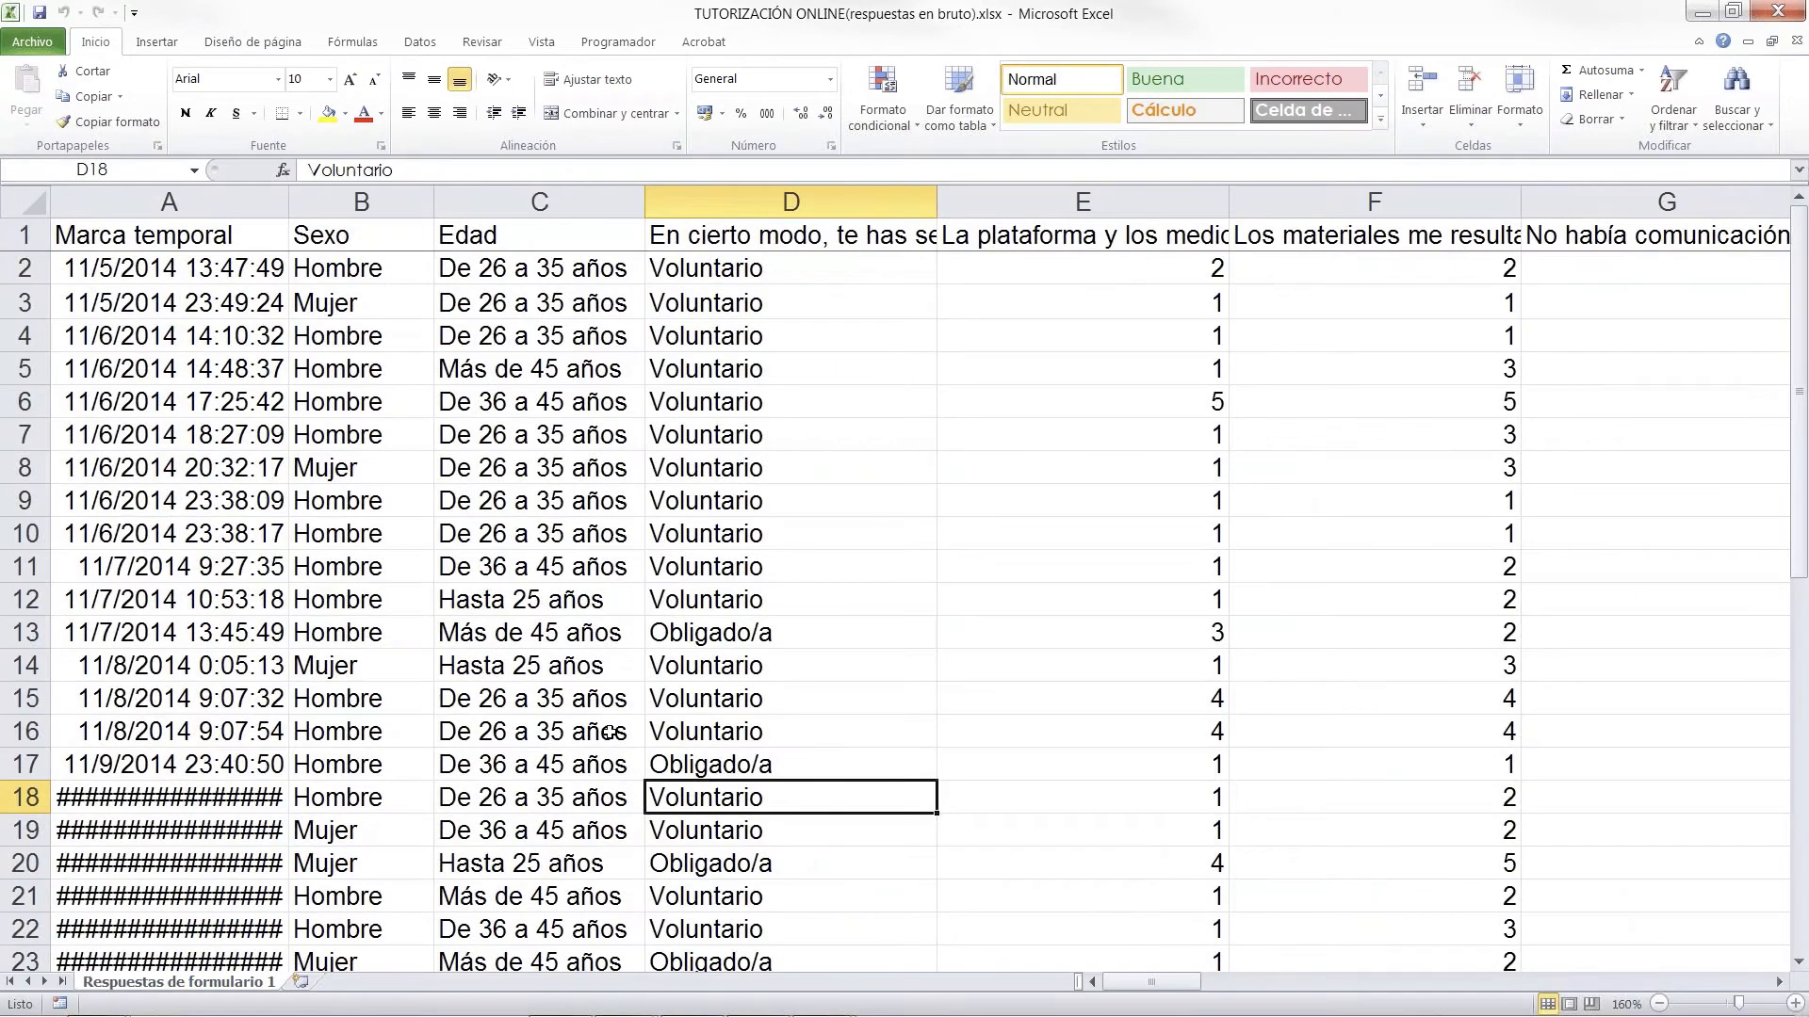
{"action": "double_click", "coordinate": [289, 202]}
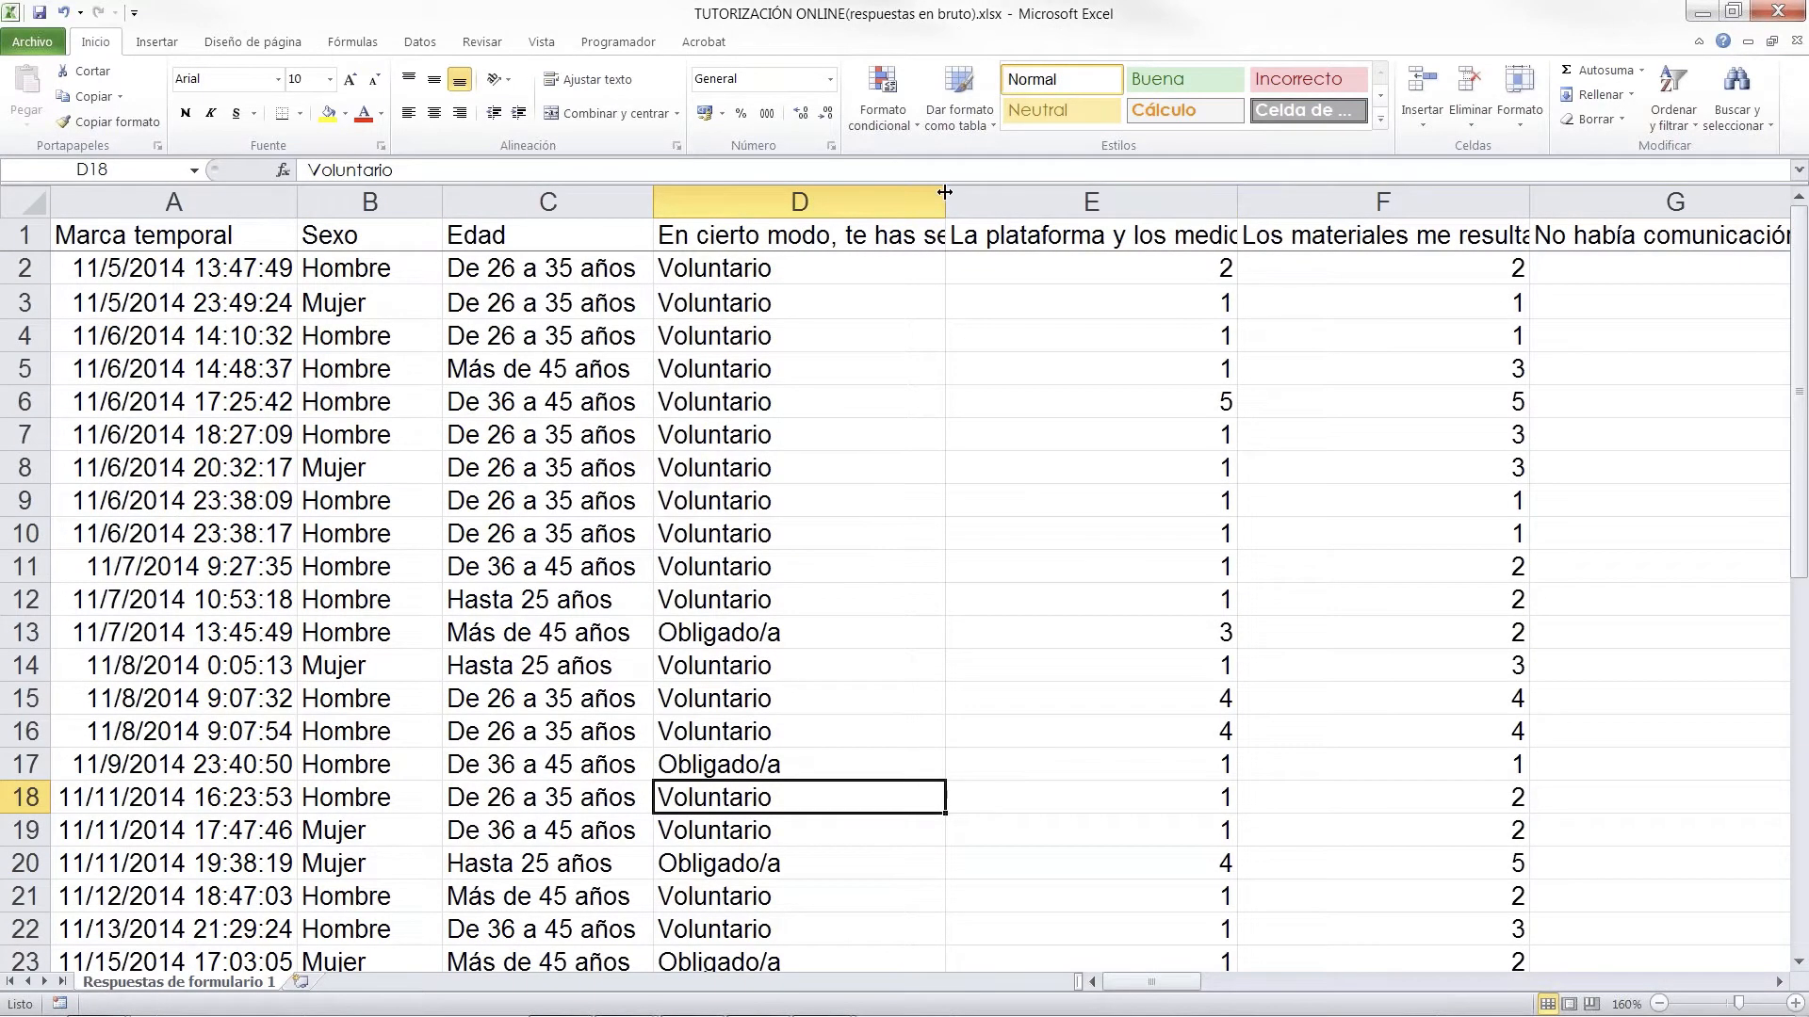
{"action": "left_click_drag", "start_coordinate": [945, 192], "coordinate": [1055, 193]}
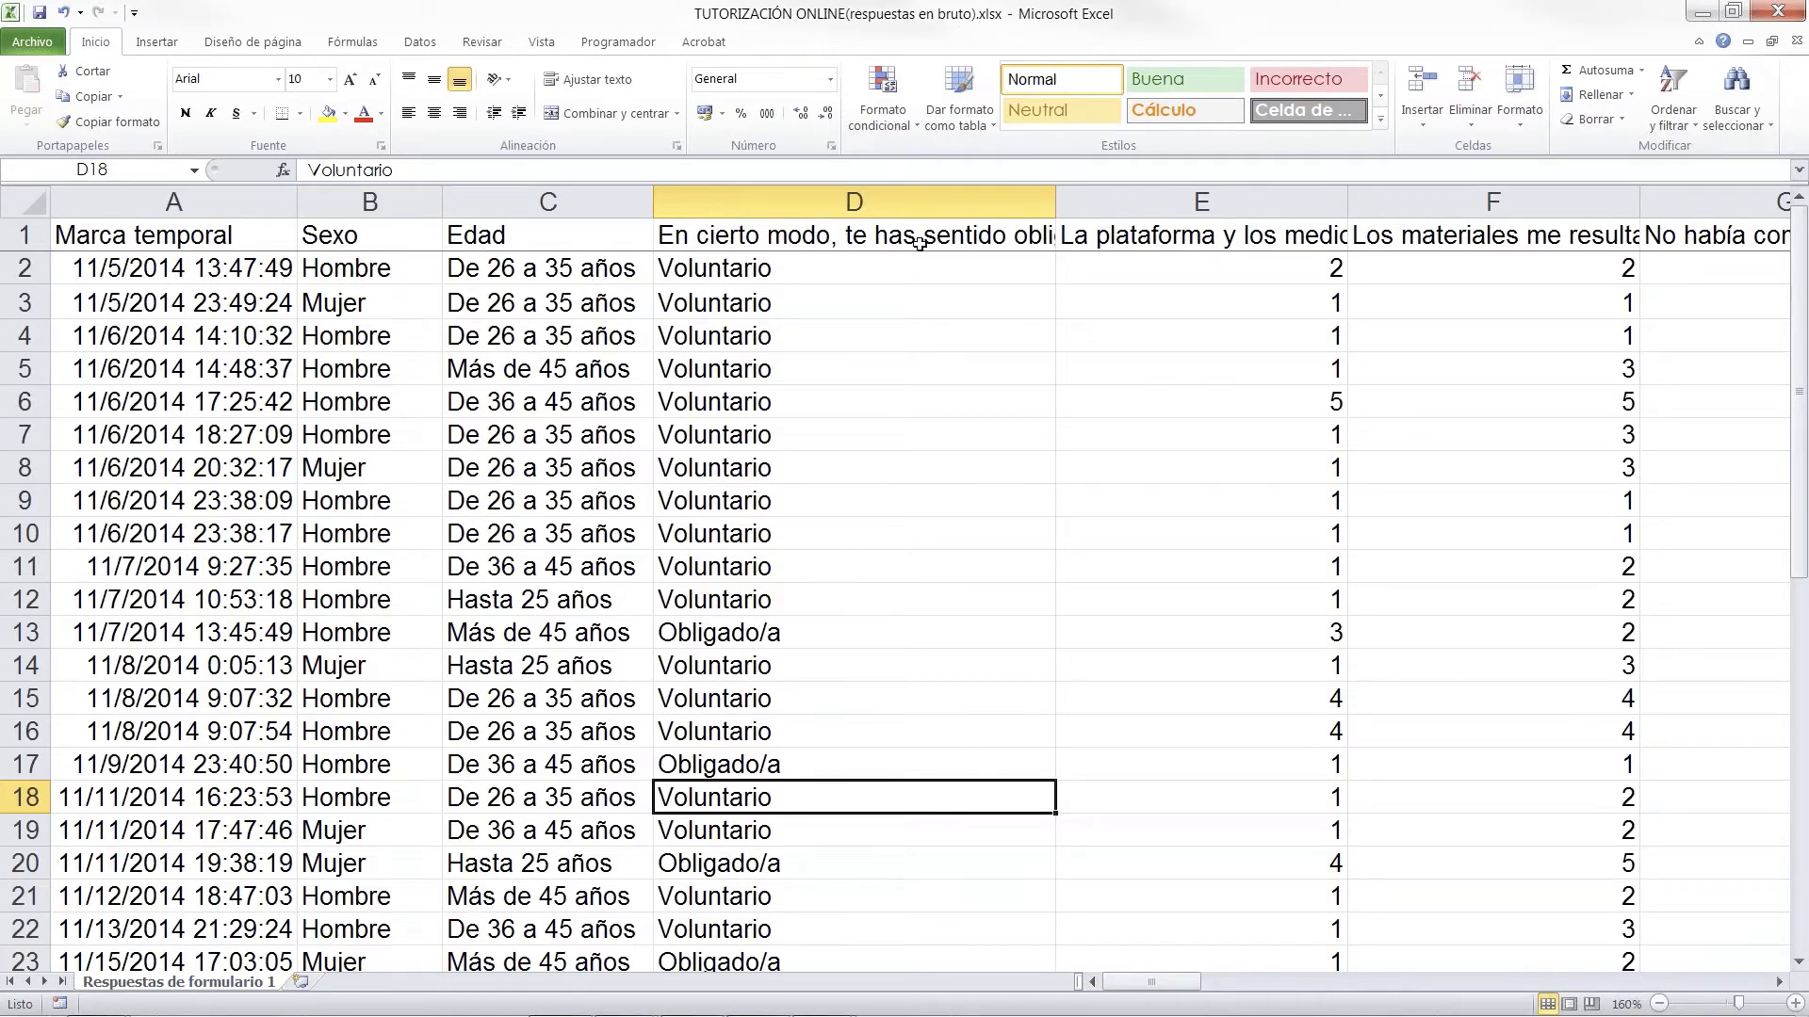
{"action": "left_click", "coordinate": [958, 247]}
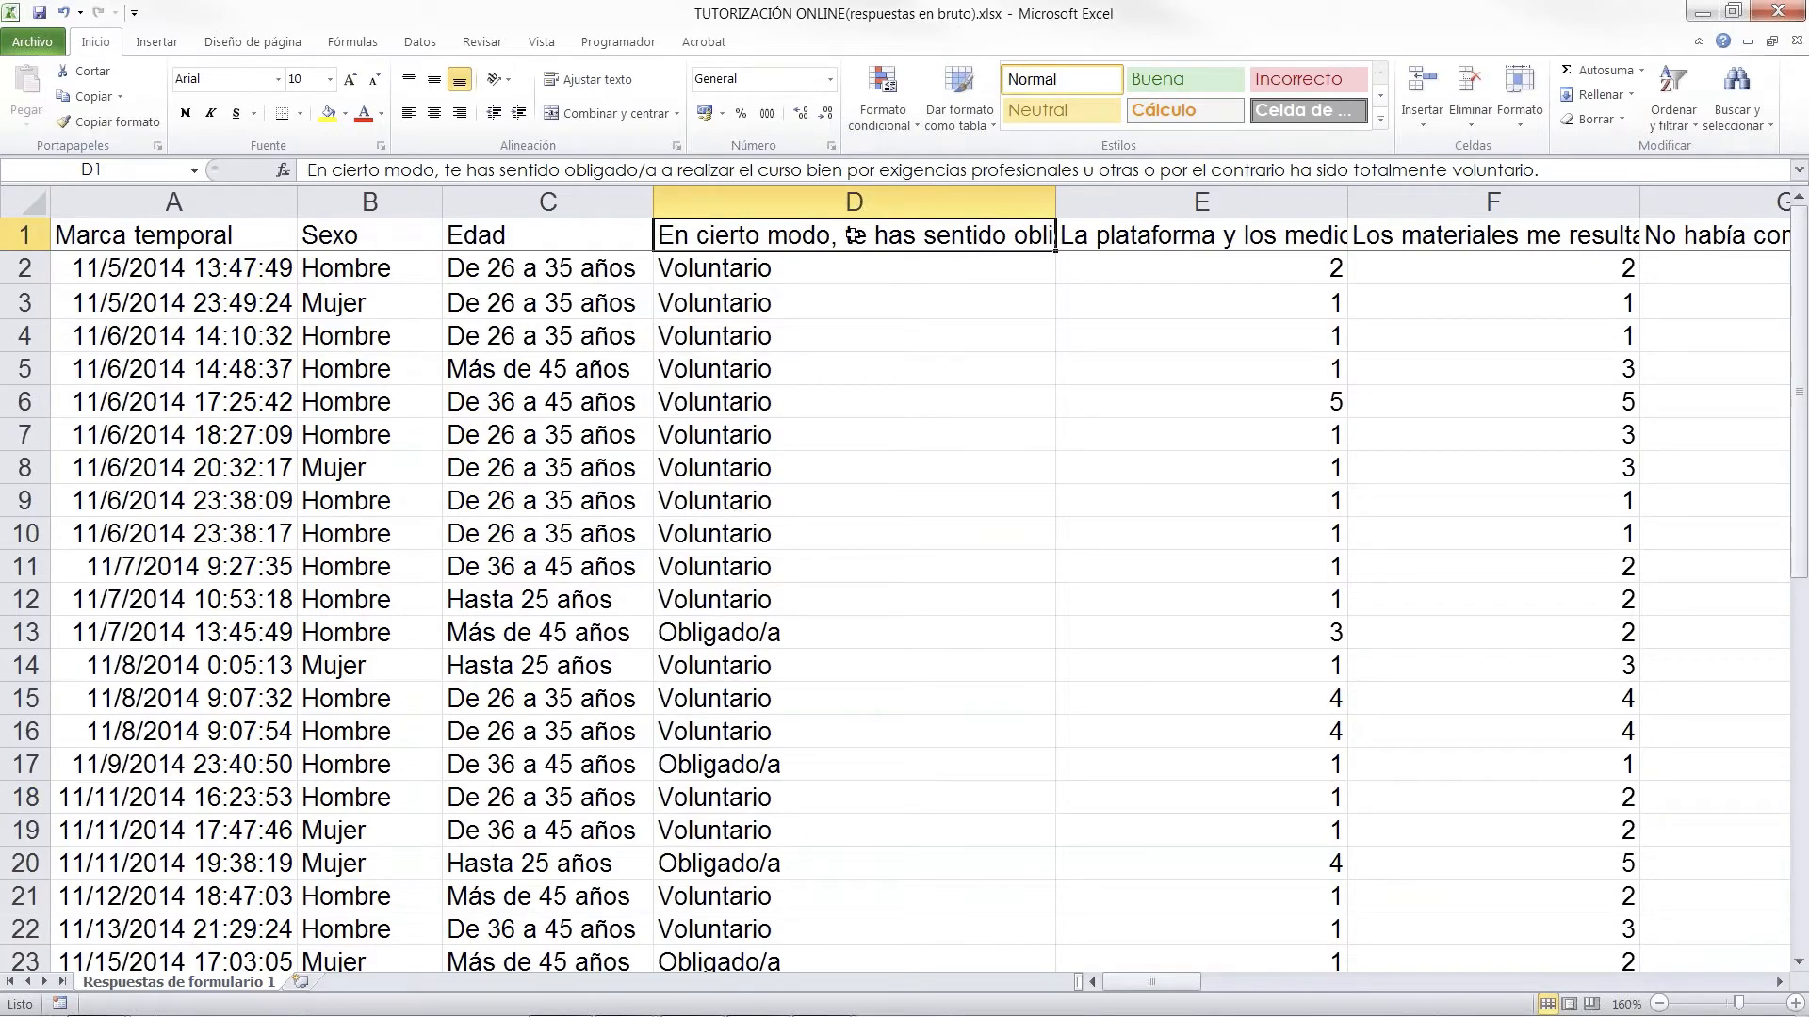
Step: Restore the workbooks to floating windows and move the raw responses window down to compare its headers with Tutoriza_rep.xlsx
{"action": "left_click", "coordinate": [1771, 45]}
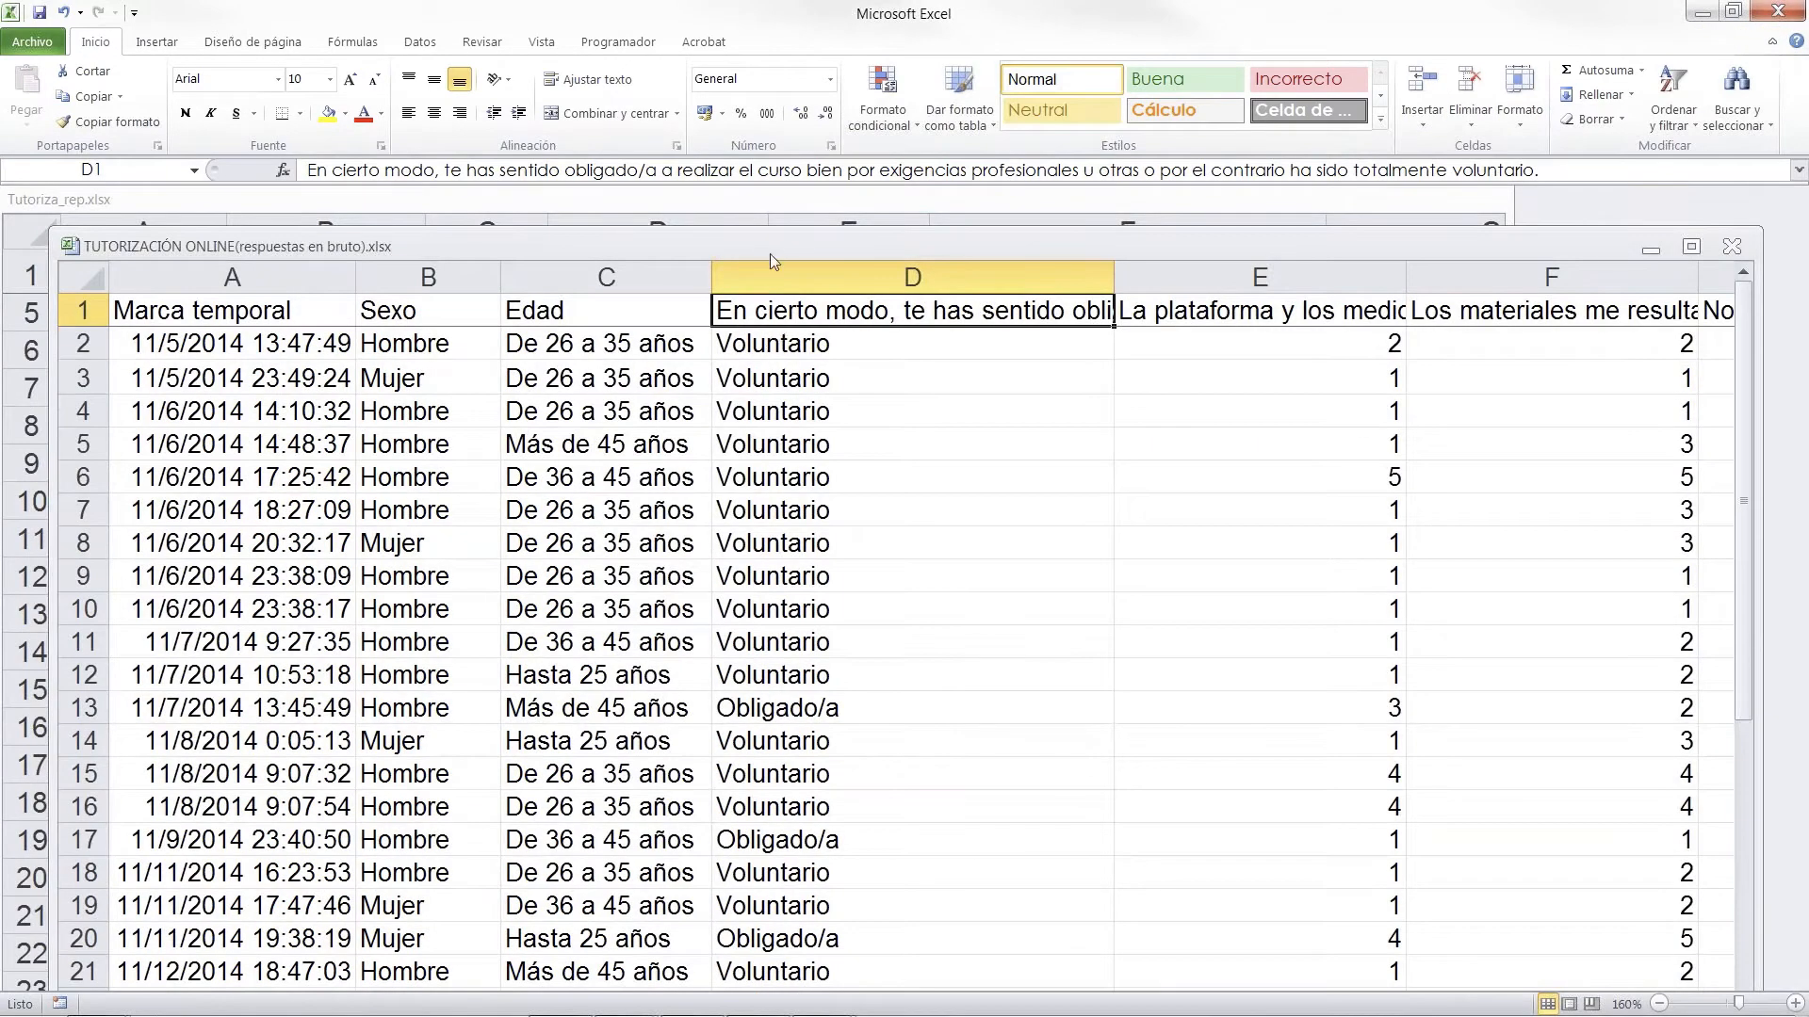
{"action": "left_click_drag", "start_coordinate": [771, 252], "coordinate": [736, 320]}
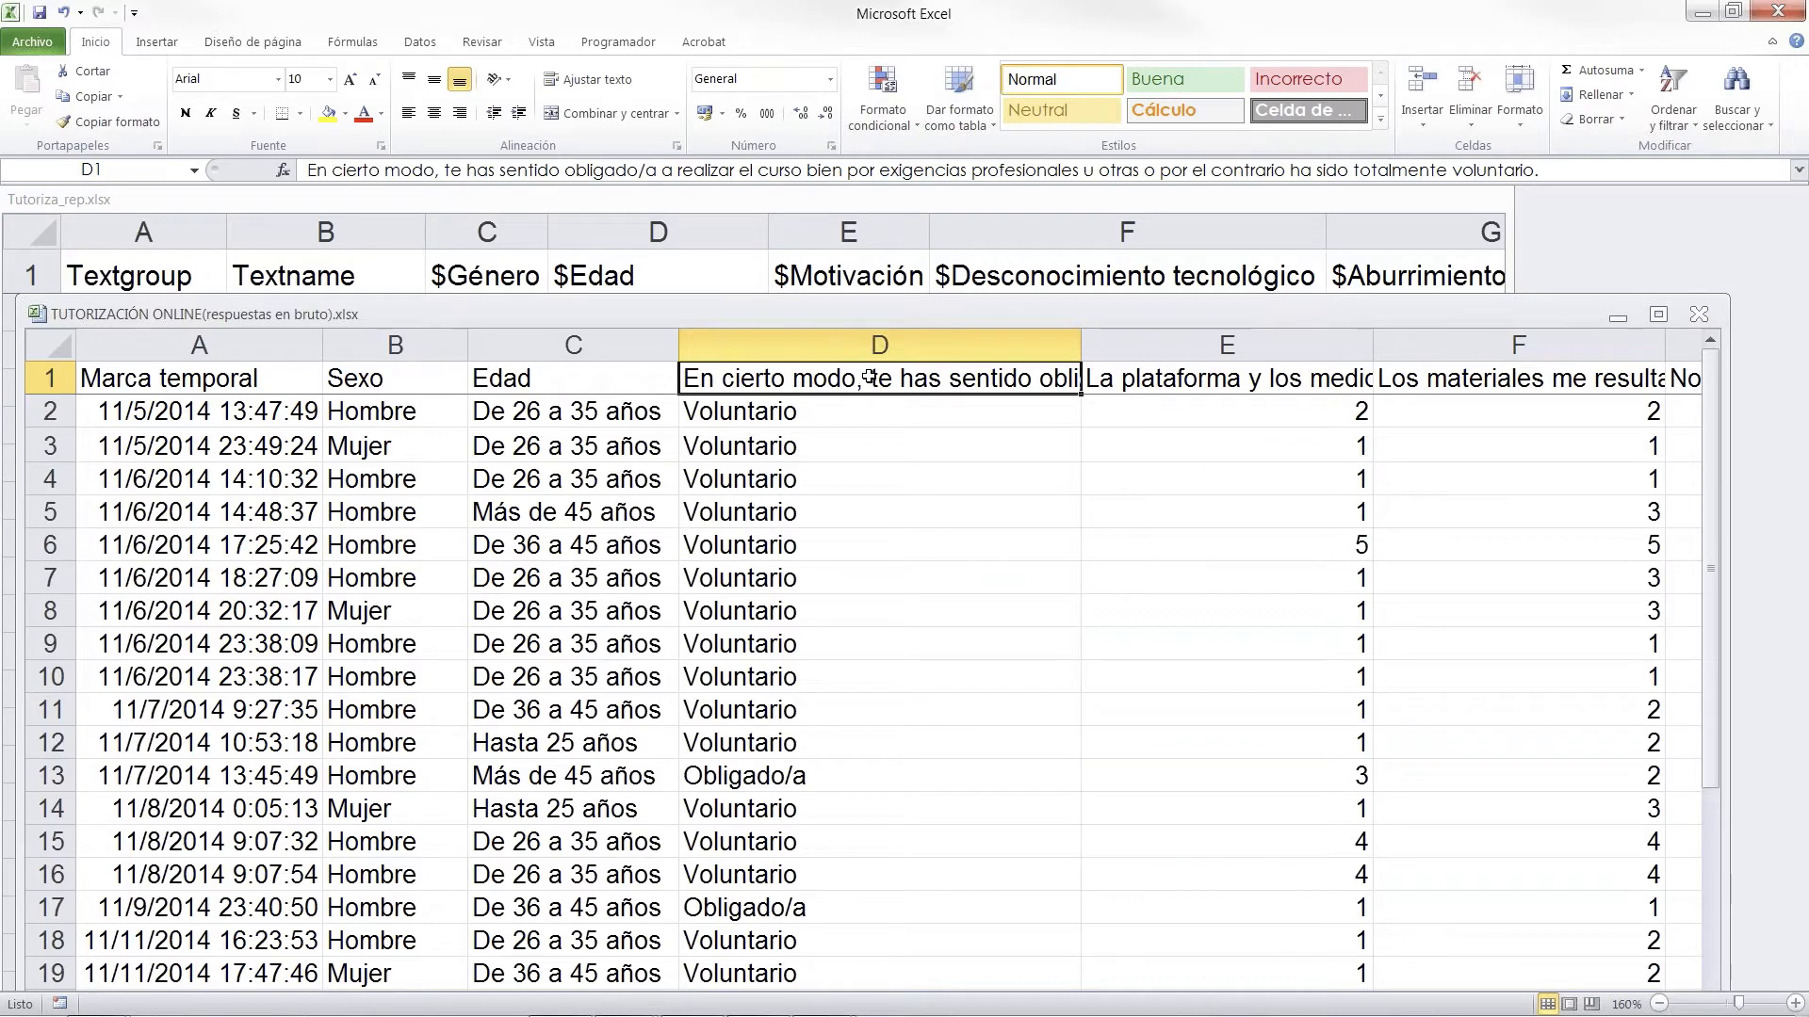
Step: Bring Tutoriza_rep.xlsx to the front, maximize it, and examine the variable headers from $Desconocimiento tecnológico to $Disciplina y organización
{"action": "left_click", "coordinate": [774, 201]}
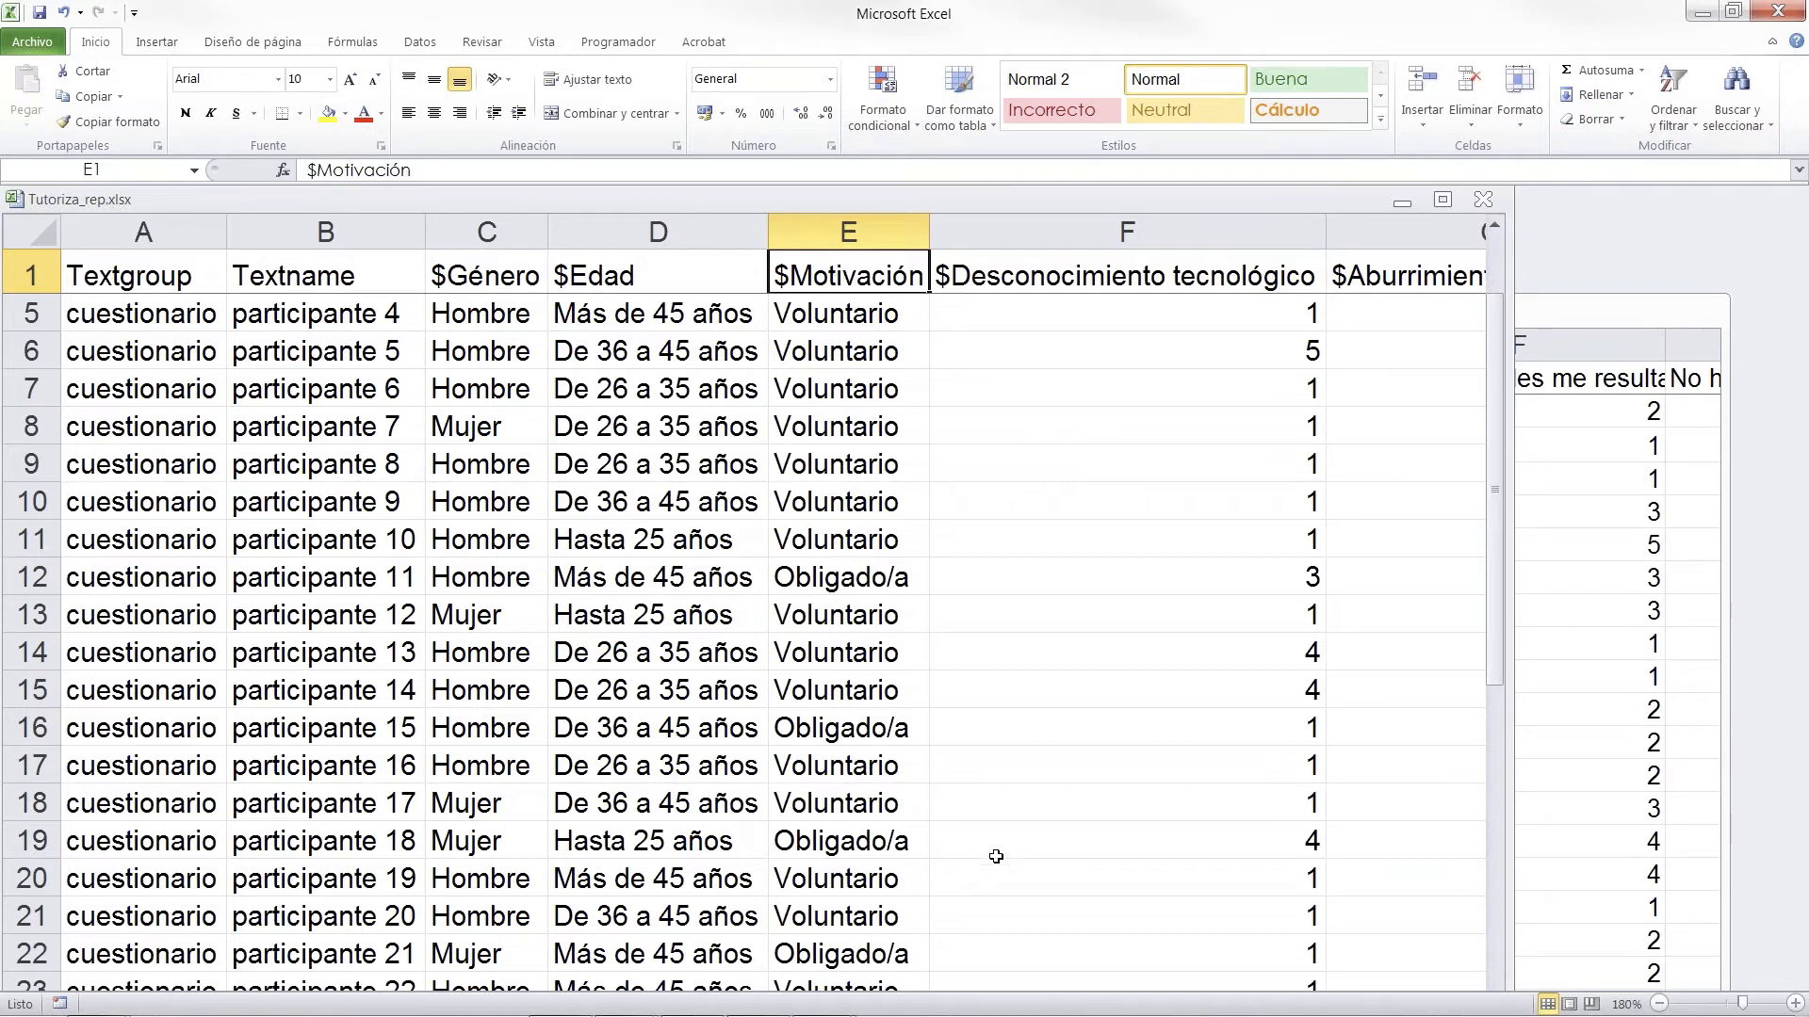
{"action": "left_click_drag", "start_coordinate": [1207, 195], "coordinate": [1212, 211]}
{"action": "double_click", "coordinate": [1211, 211]}
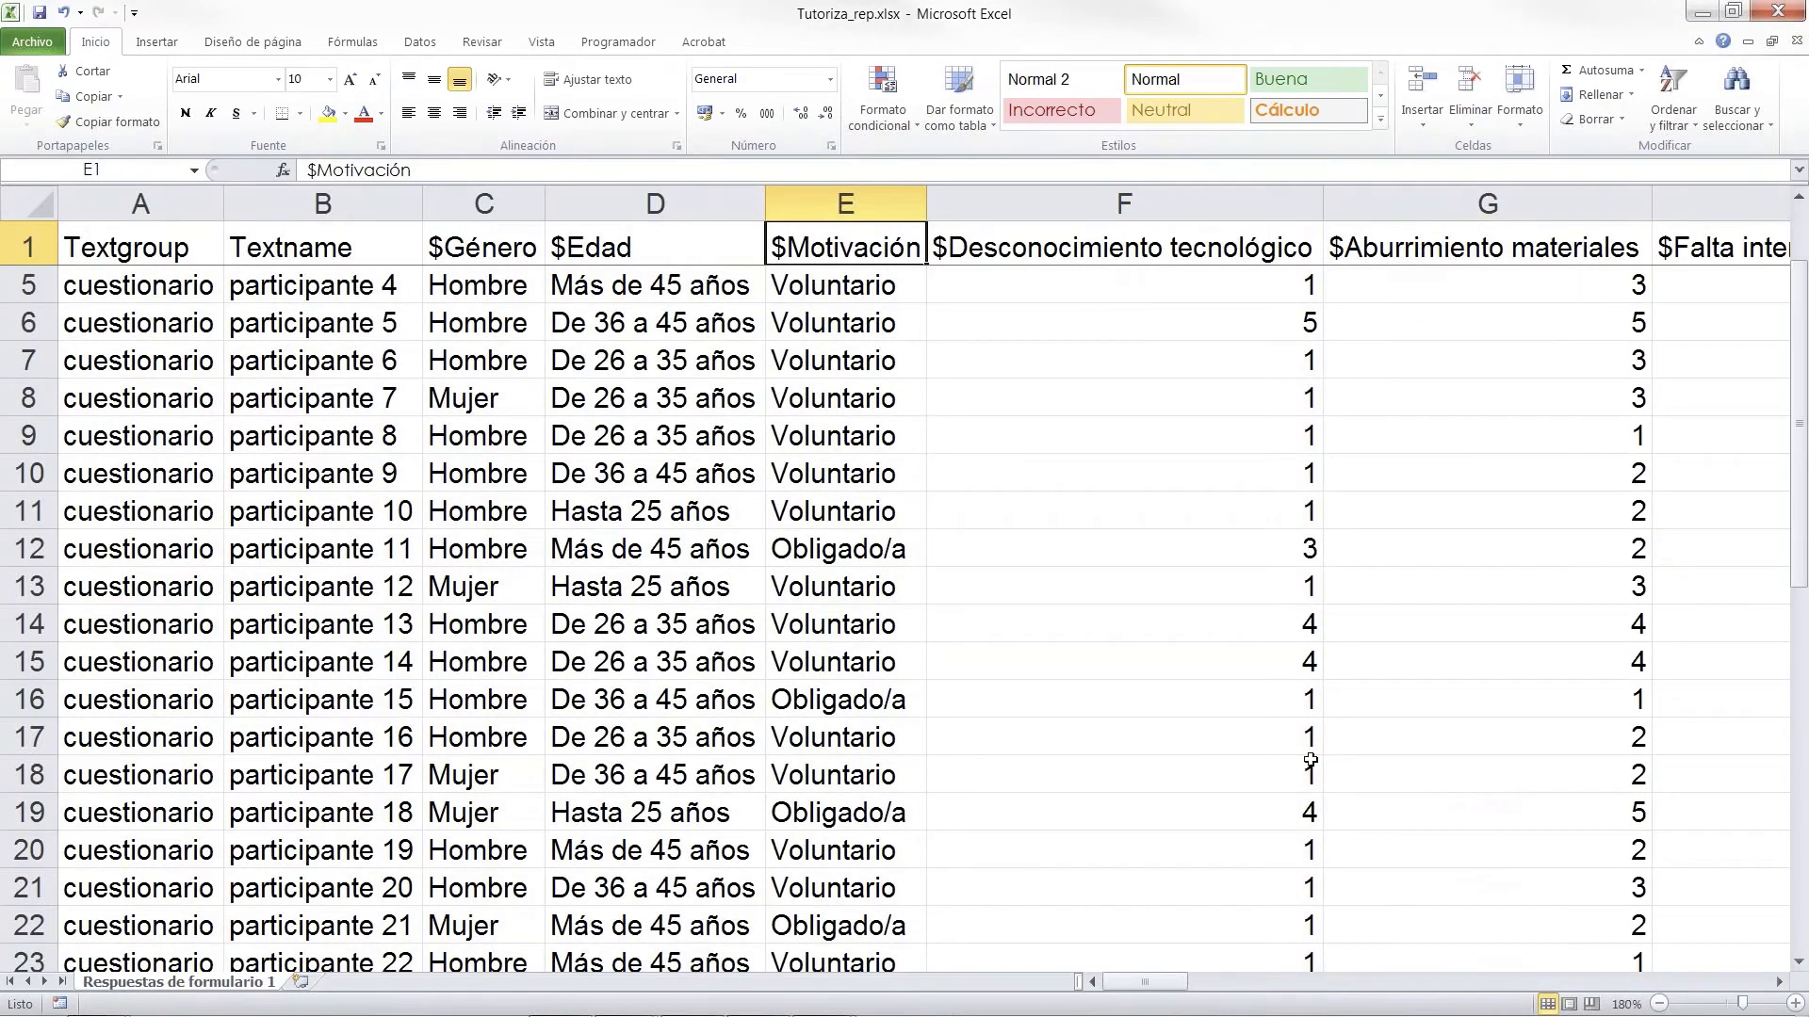
{"action": "left_click_drag", "start_coordinate": [1178, 980], "coordinate": [1241, 980]}
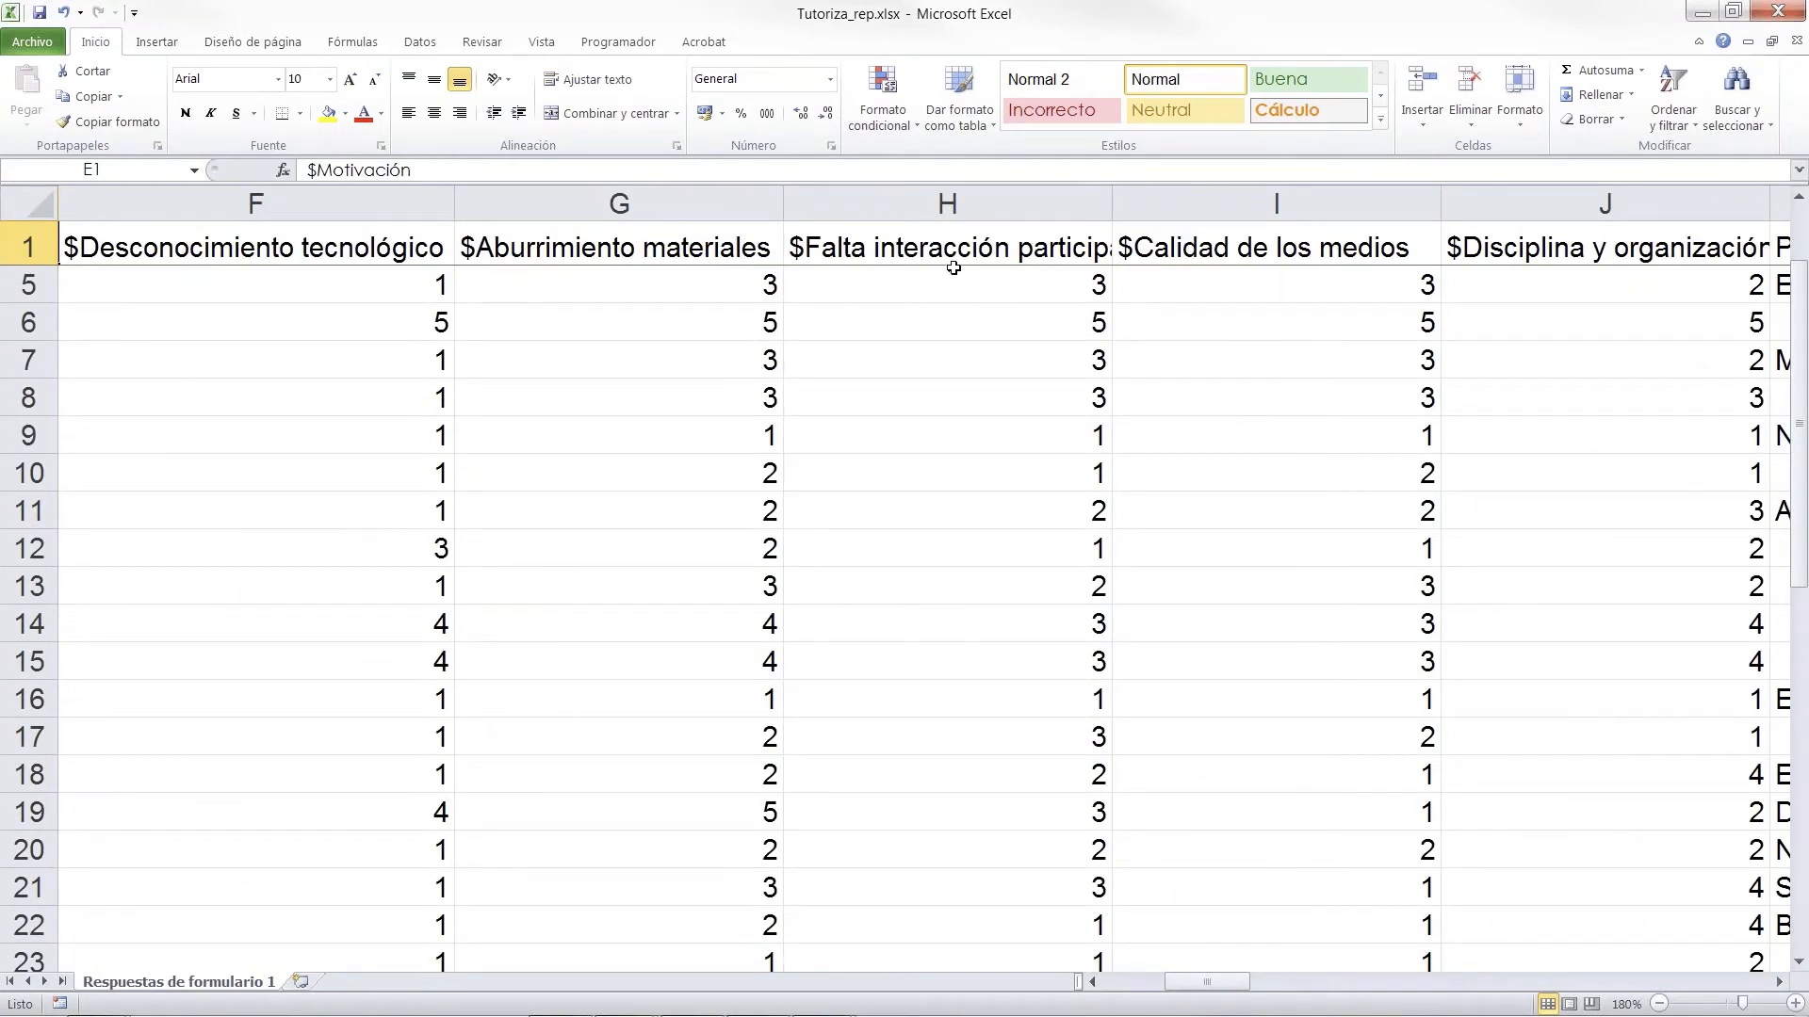
Step: Examine the columns of Tutoriza_rep.xlsx from Textgroup and Textname through the $ variables to the open-ended Habilidades tutor question
{"action": "left_click", "coordinate": [725, 403]}
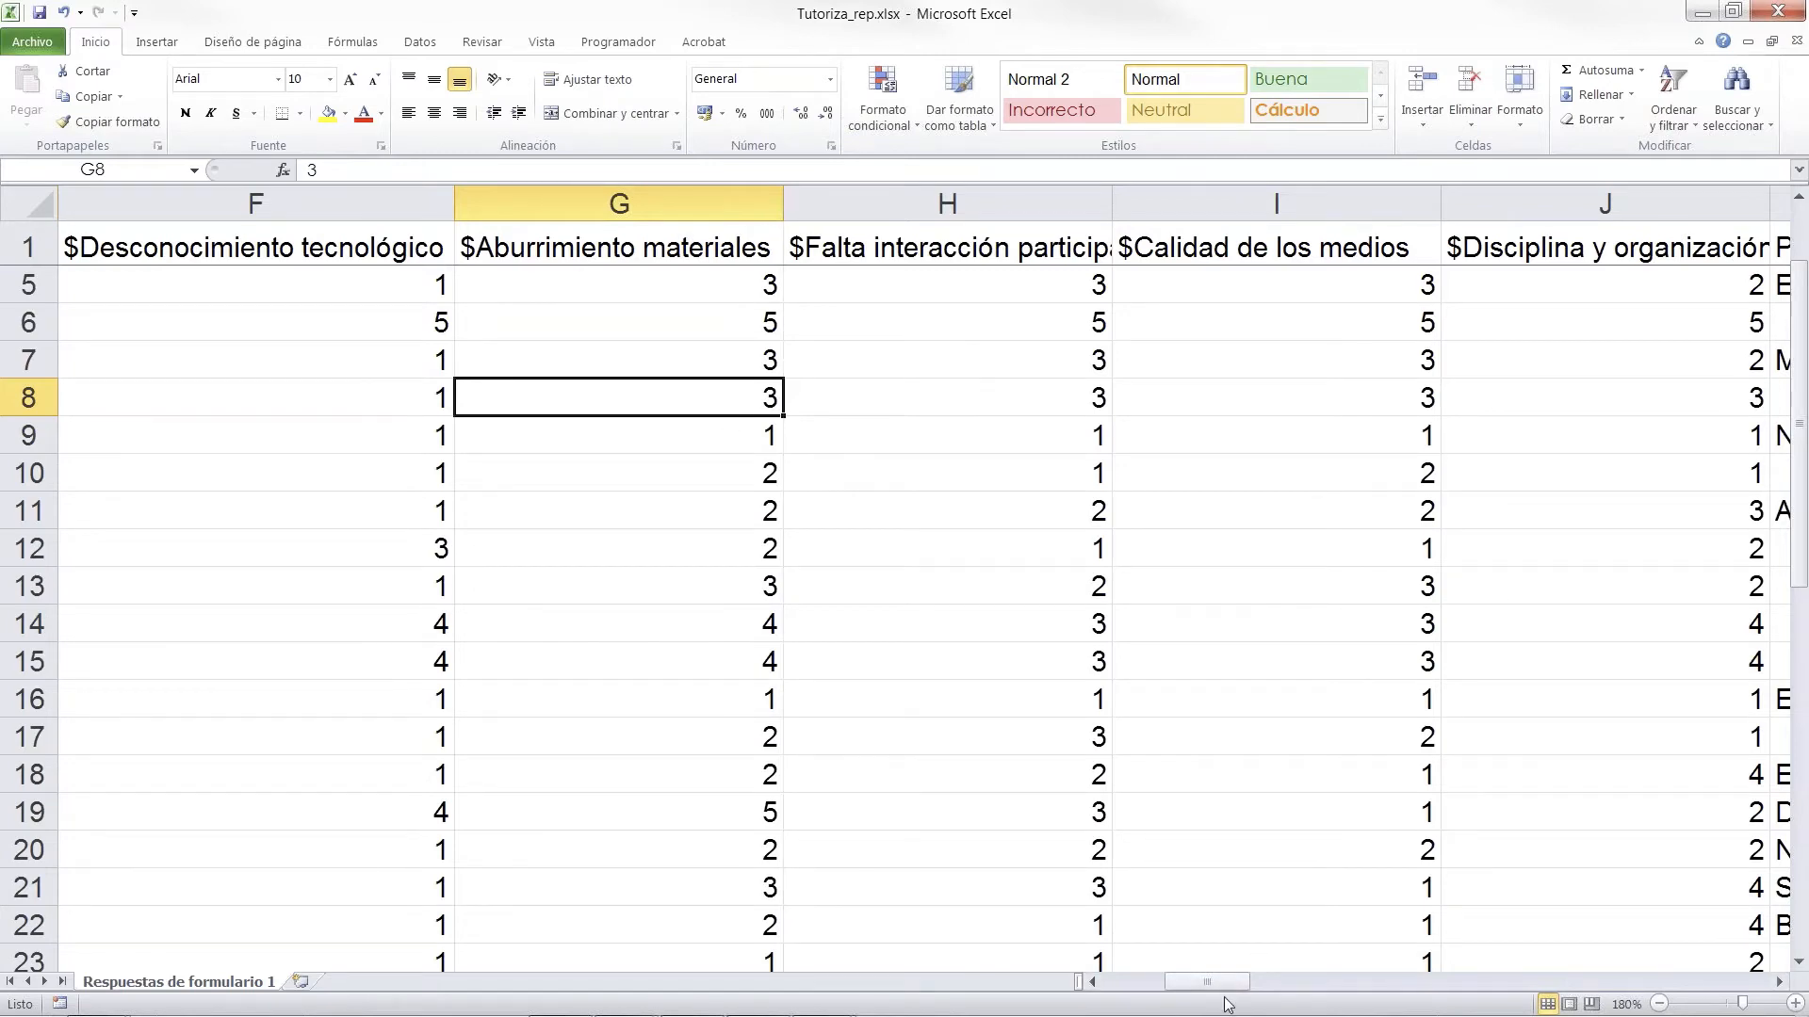
{"action": "left_click_drag", "start_coordinate": [1215, 982], "coordinate": [1131, 982]}
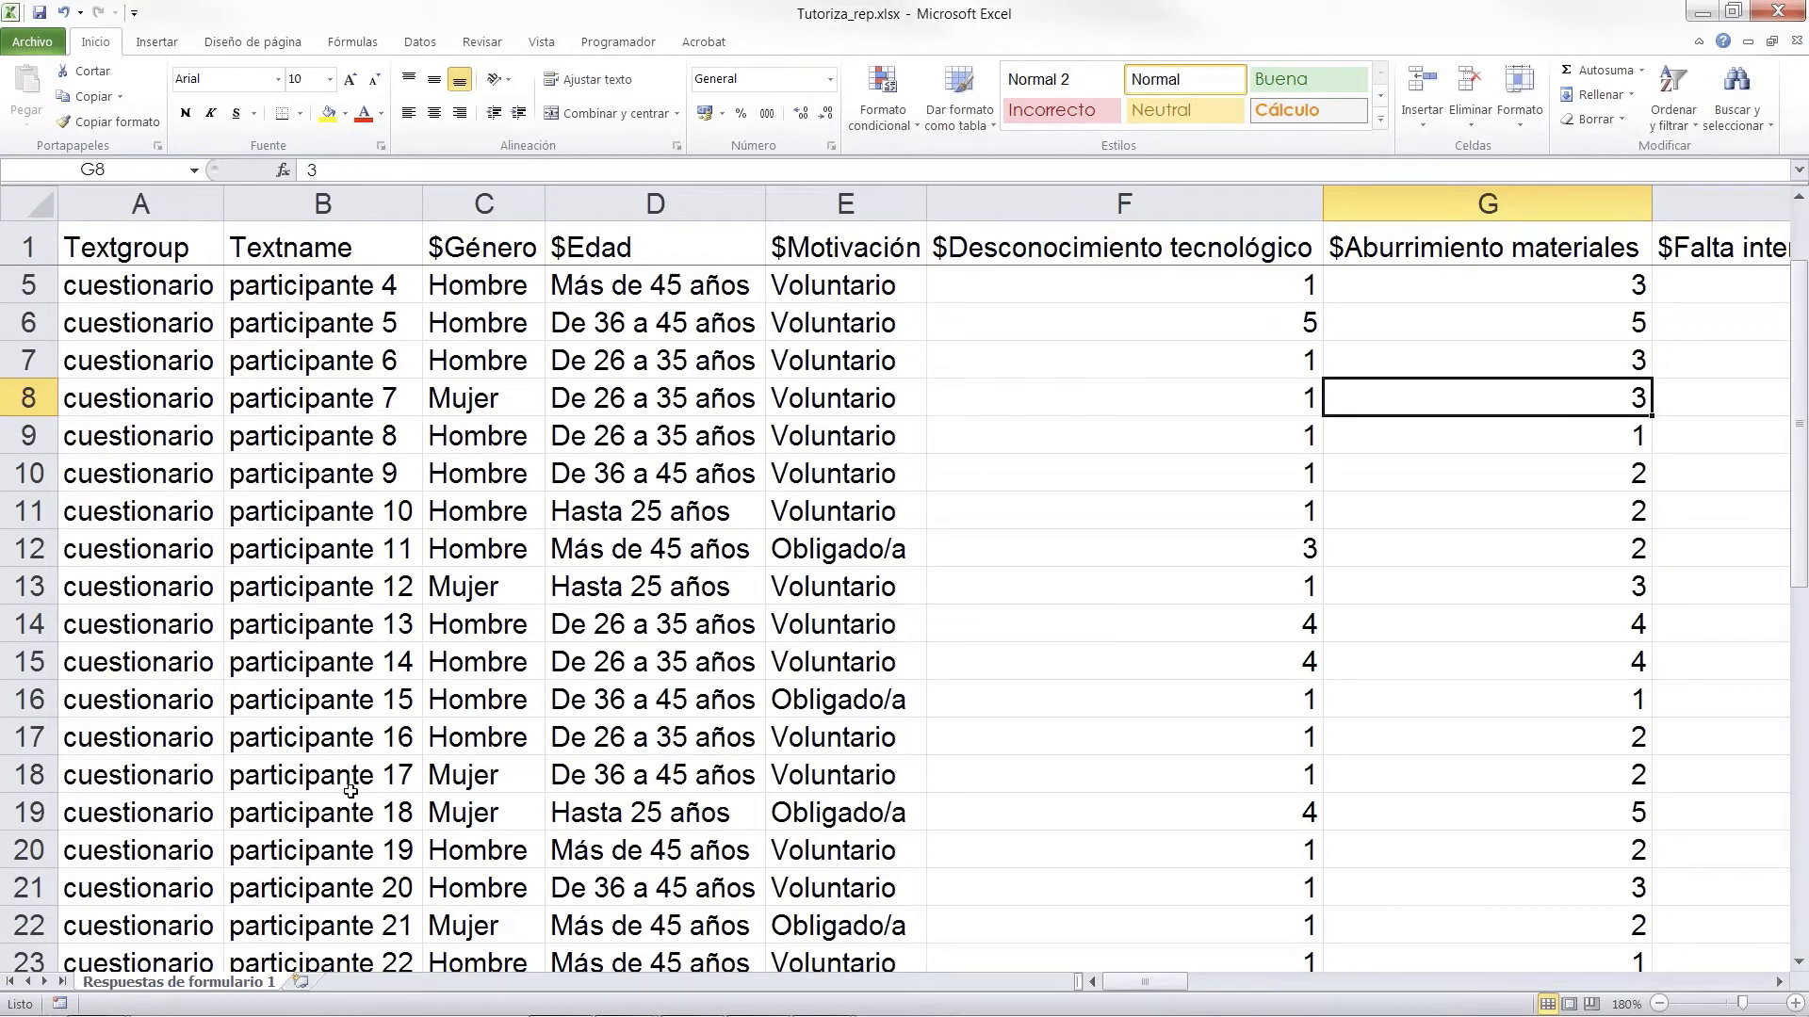
{"action": "scroll", "coordinate": [353, 735], "scroll_direction": "down", "scroll_amount": 7}
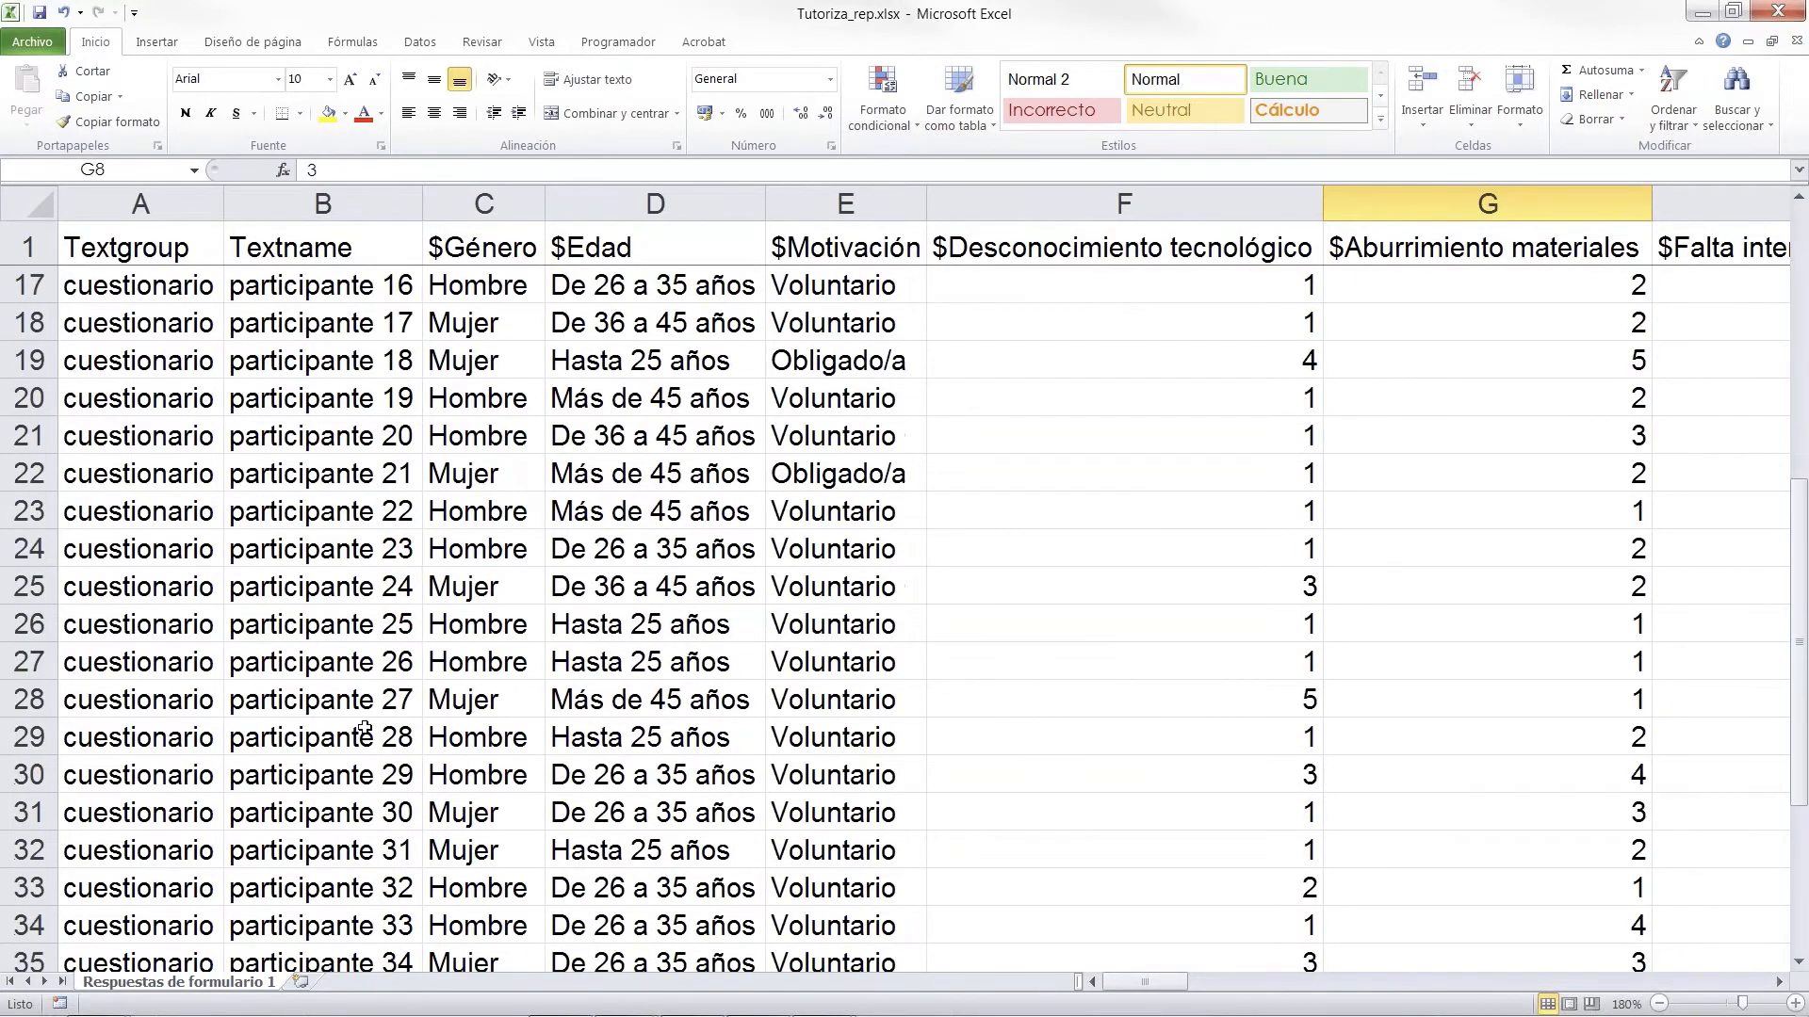
{"action": "scroll", "coordinate": [367, 716], "scroll_direction": "up", "scroll_amount": 8}
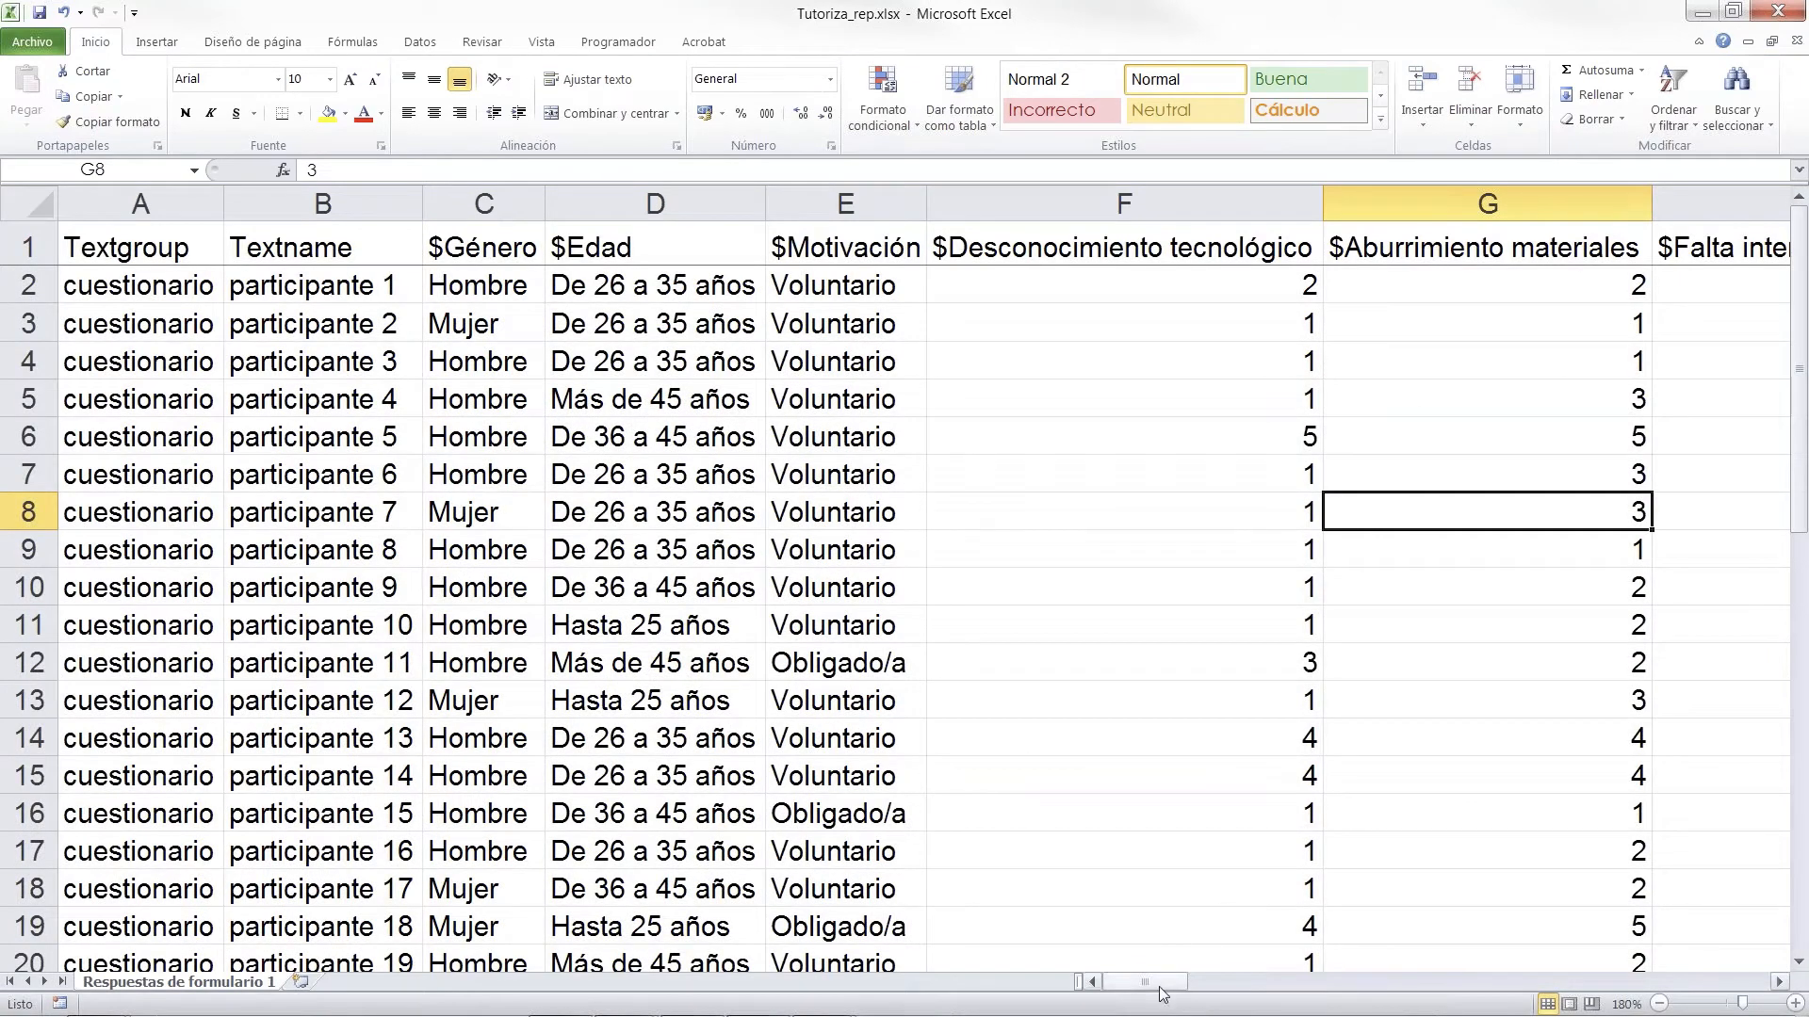
{"action": "left_click_drag", "start_coordinate": [1163, 986], "coordinate": [1252, 999]}
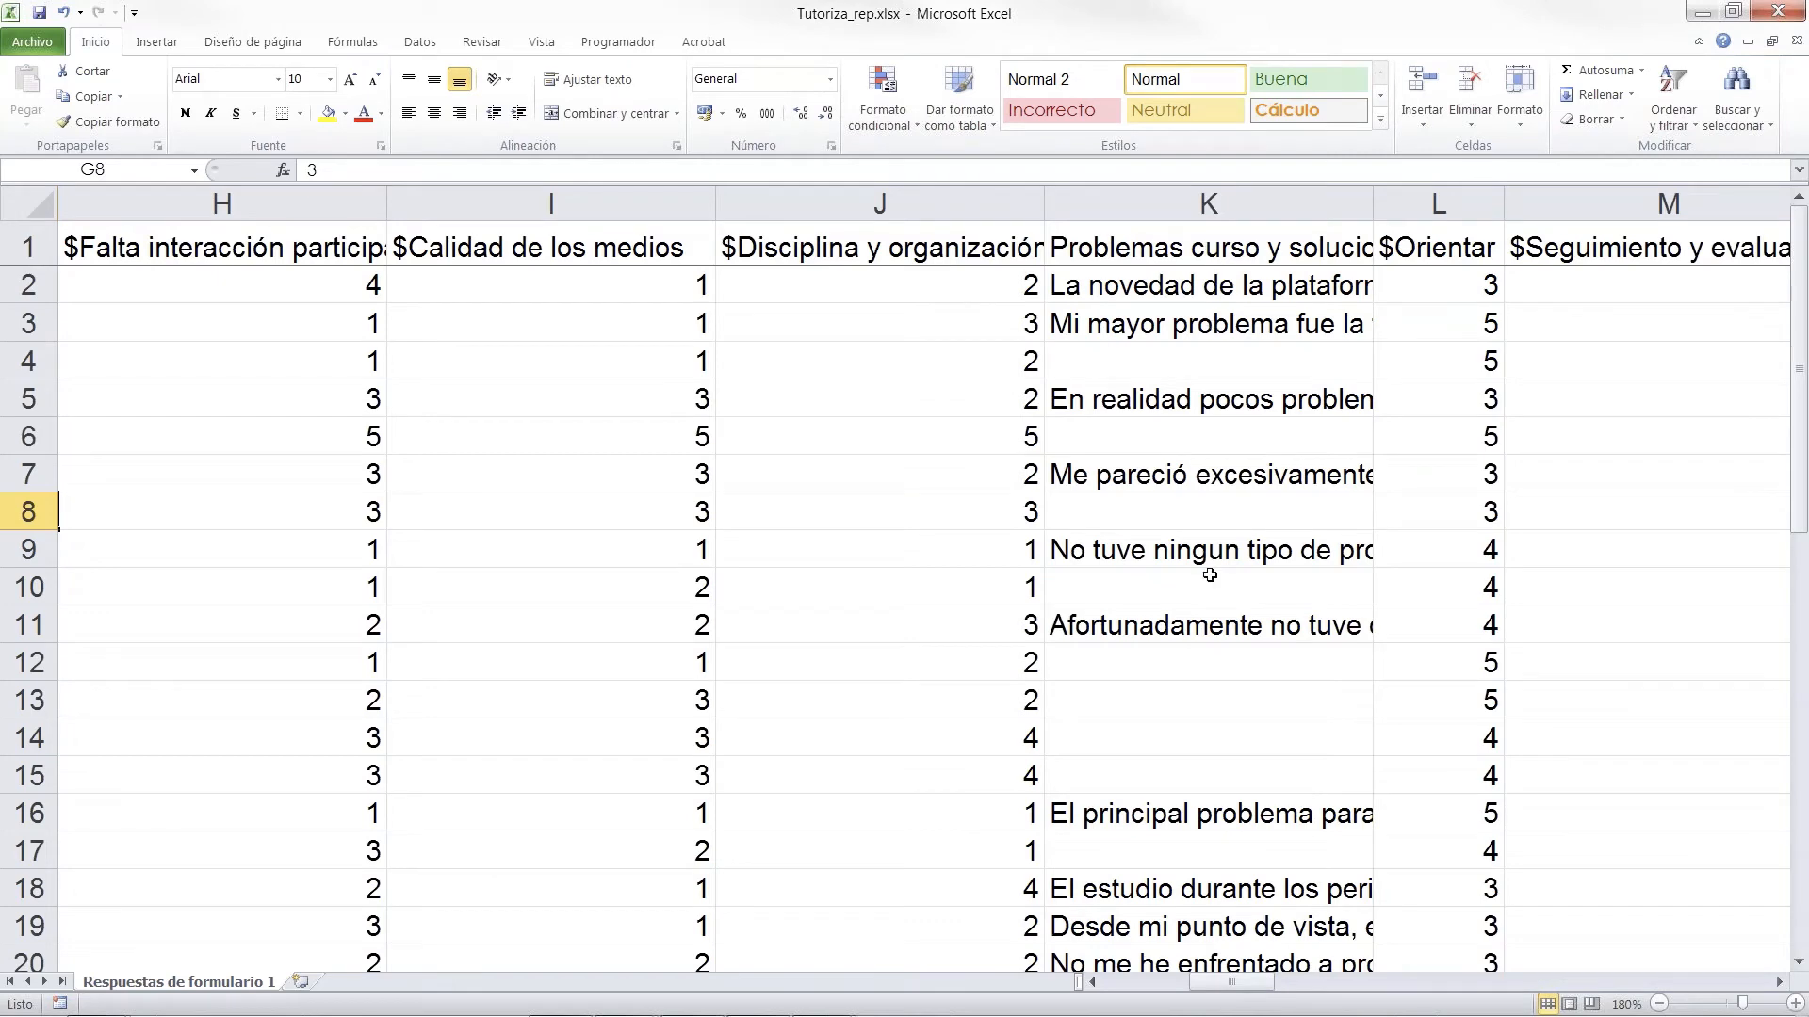
{"action": "left_click_drag", "start_coordinate": [1248, 990], "coordinate": [1306, 987]}
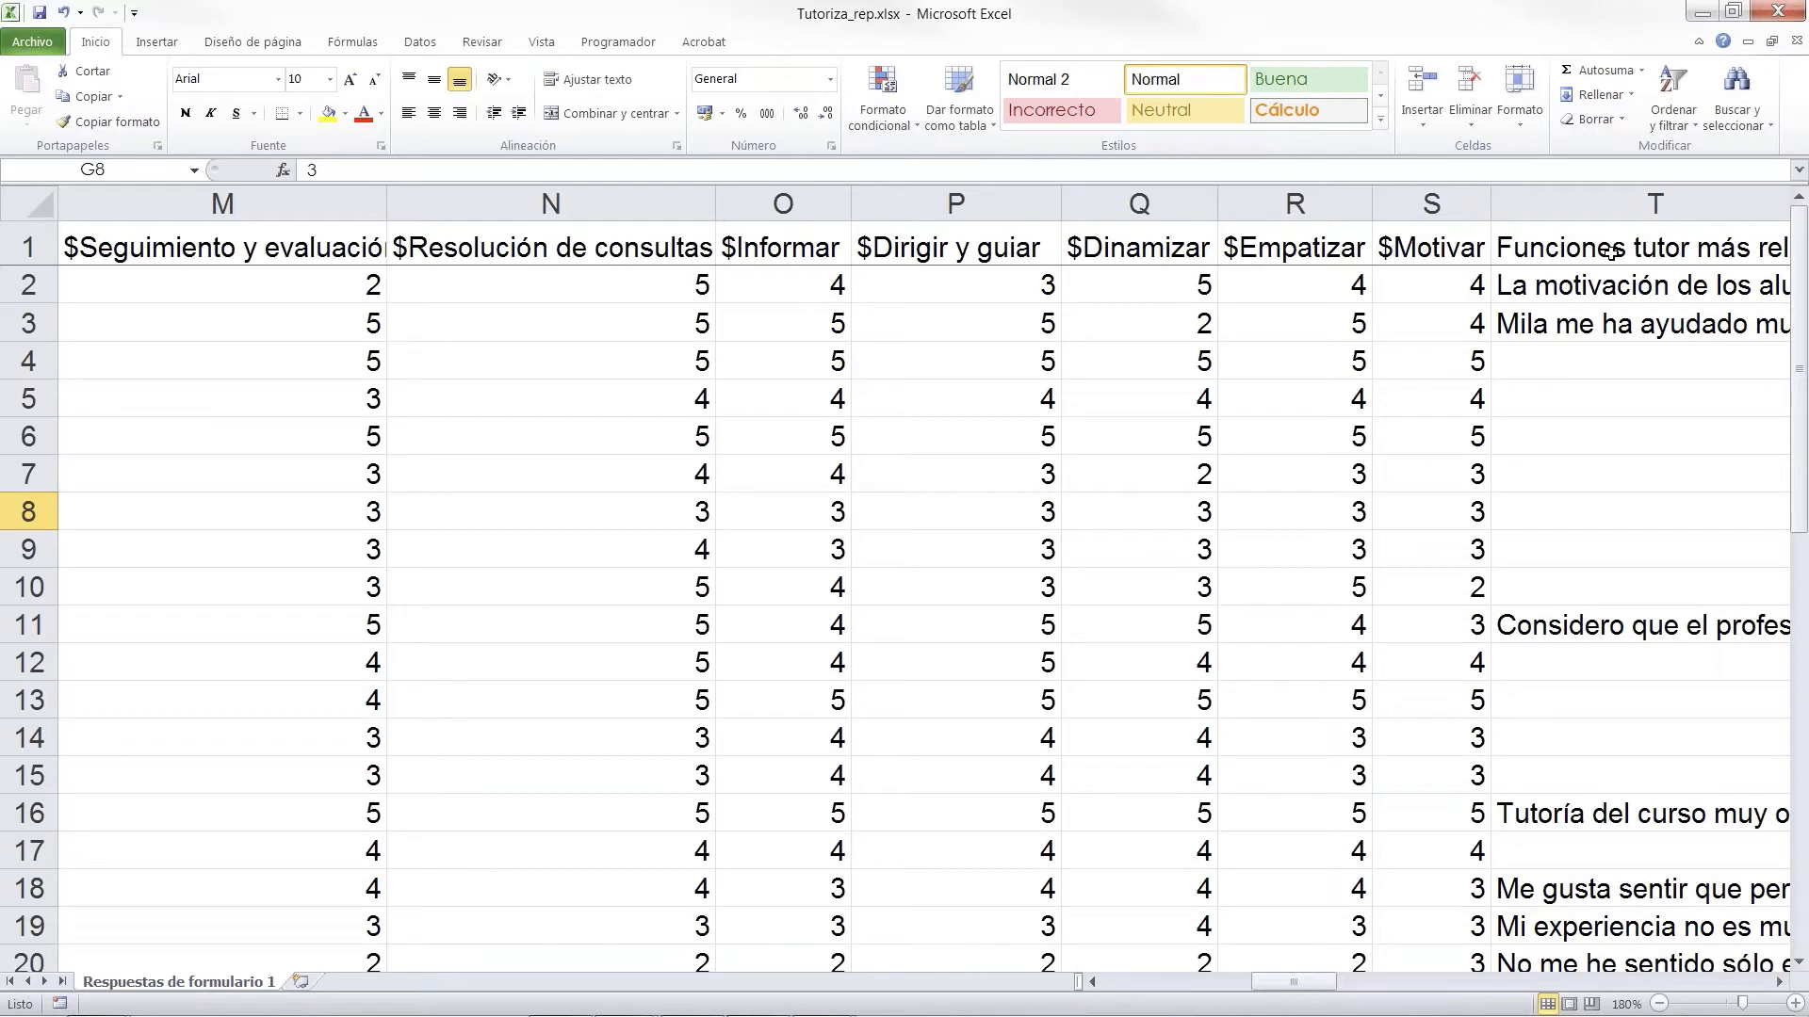
{"action": "left_click_drag", "start_coordinate": [1307, 980], "coordinate": [1415, 979]}
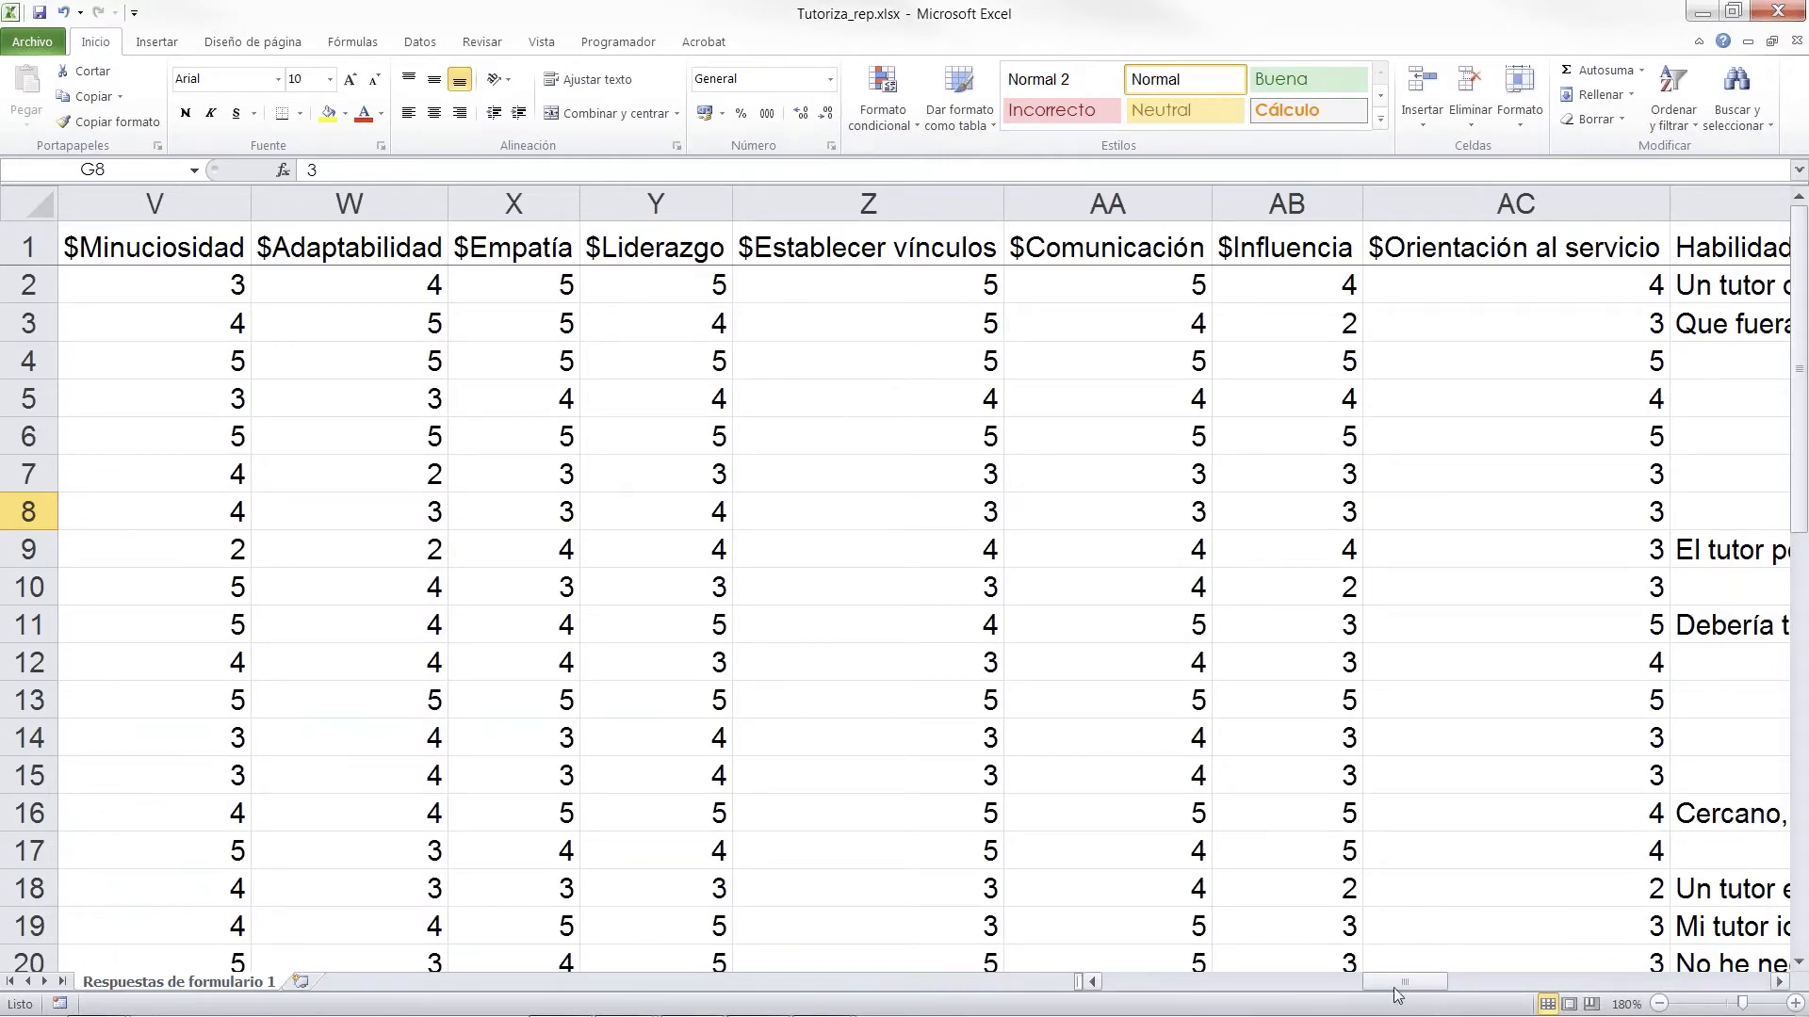
{"action": "left_click_drag", "start_coordinate": [1404, 981], "coordinate": [1441, 981]}
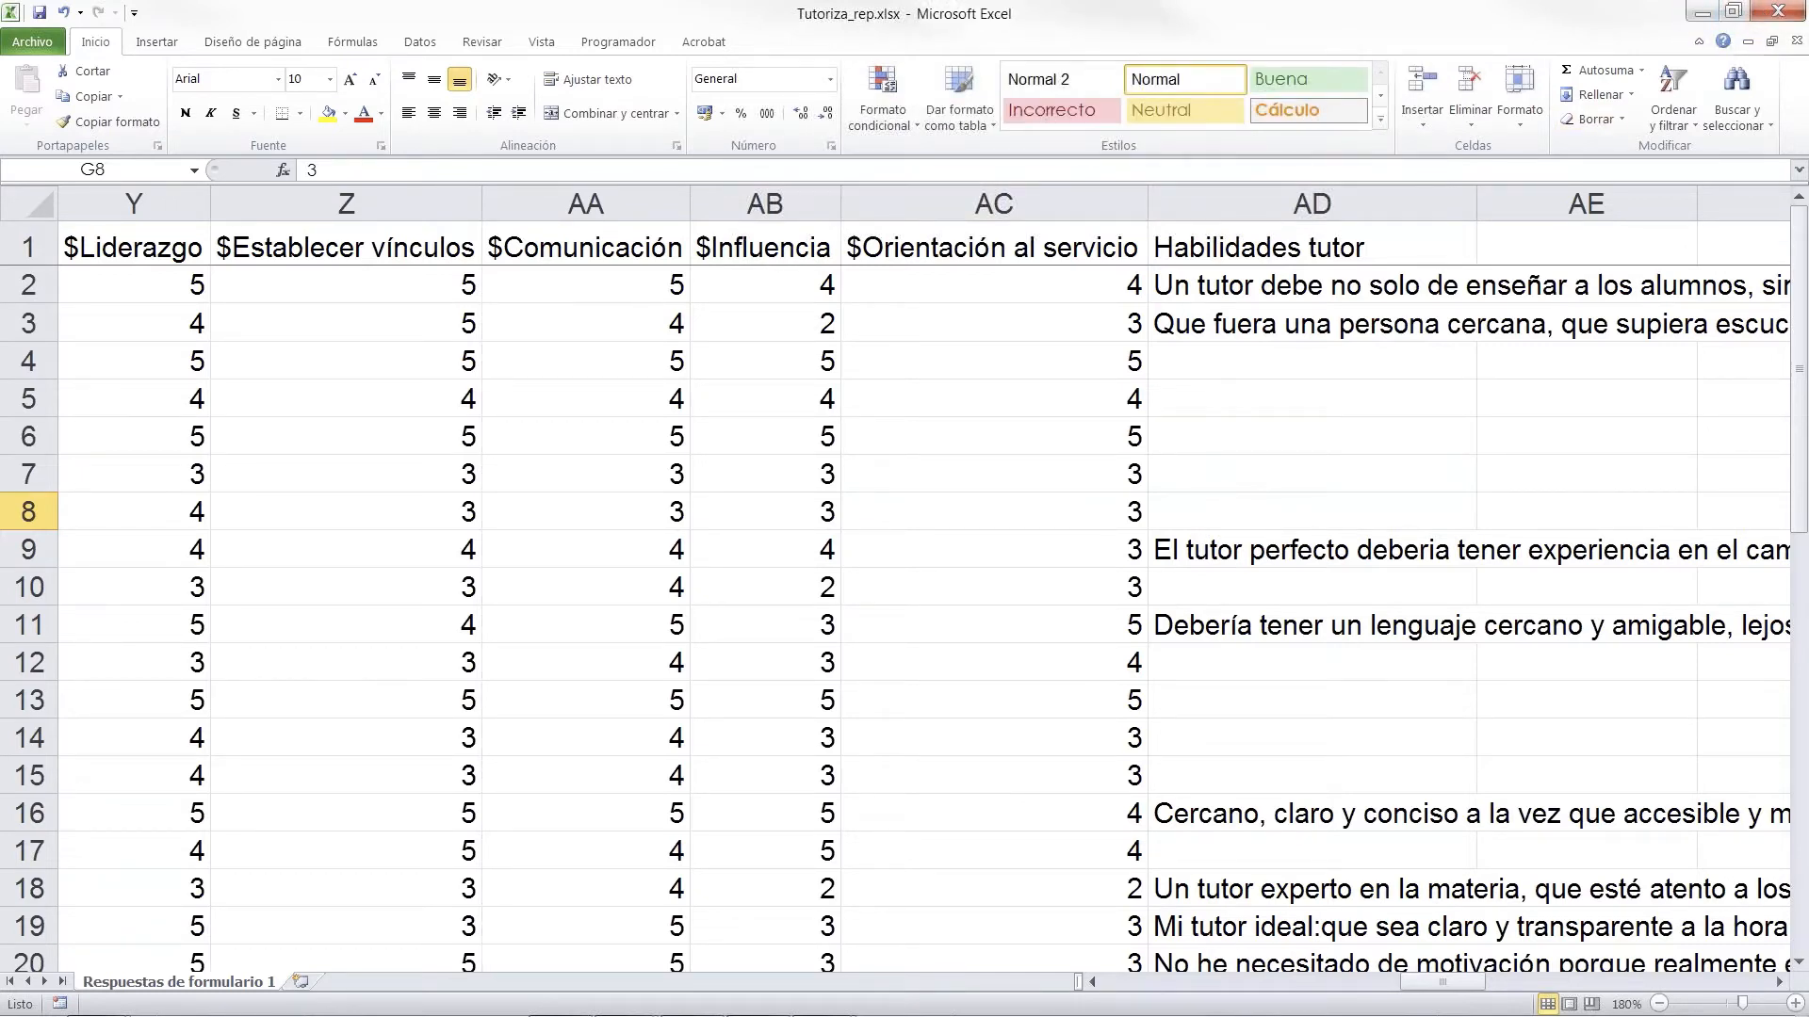
Step: Return to the Cuestionario folder and open the workbook Cuestionario mediación intercultural CualSoft 2020.xlsx
{"action": "mouse_move", "coordinate": [298, 1013]}
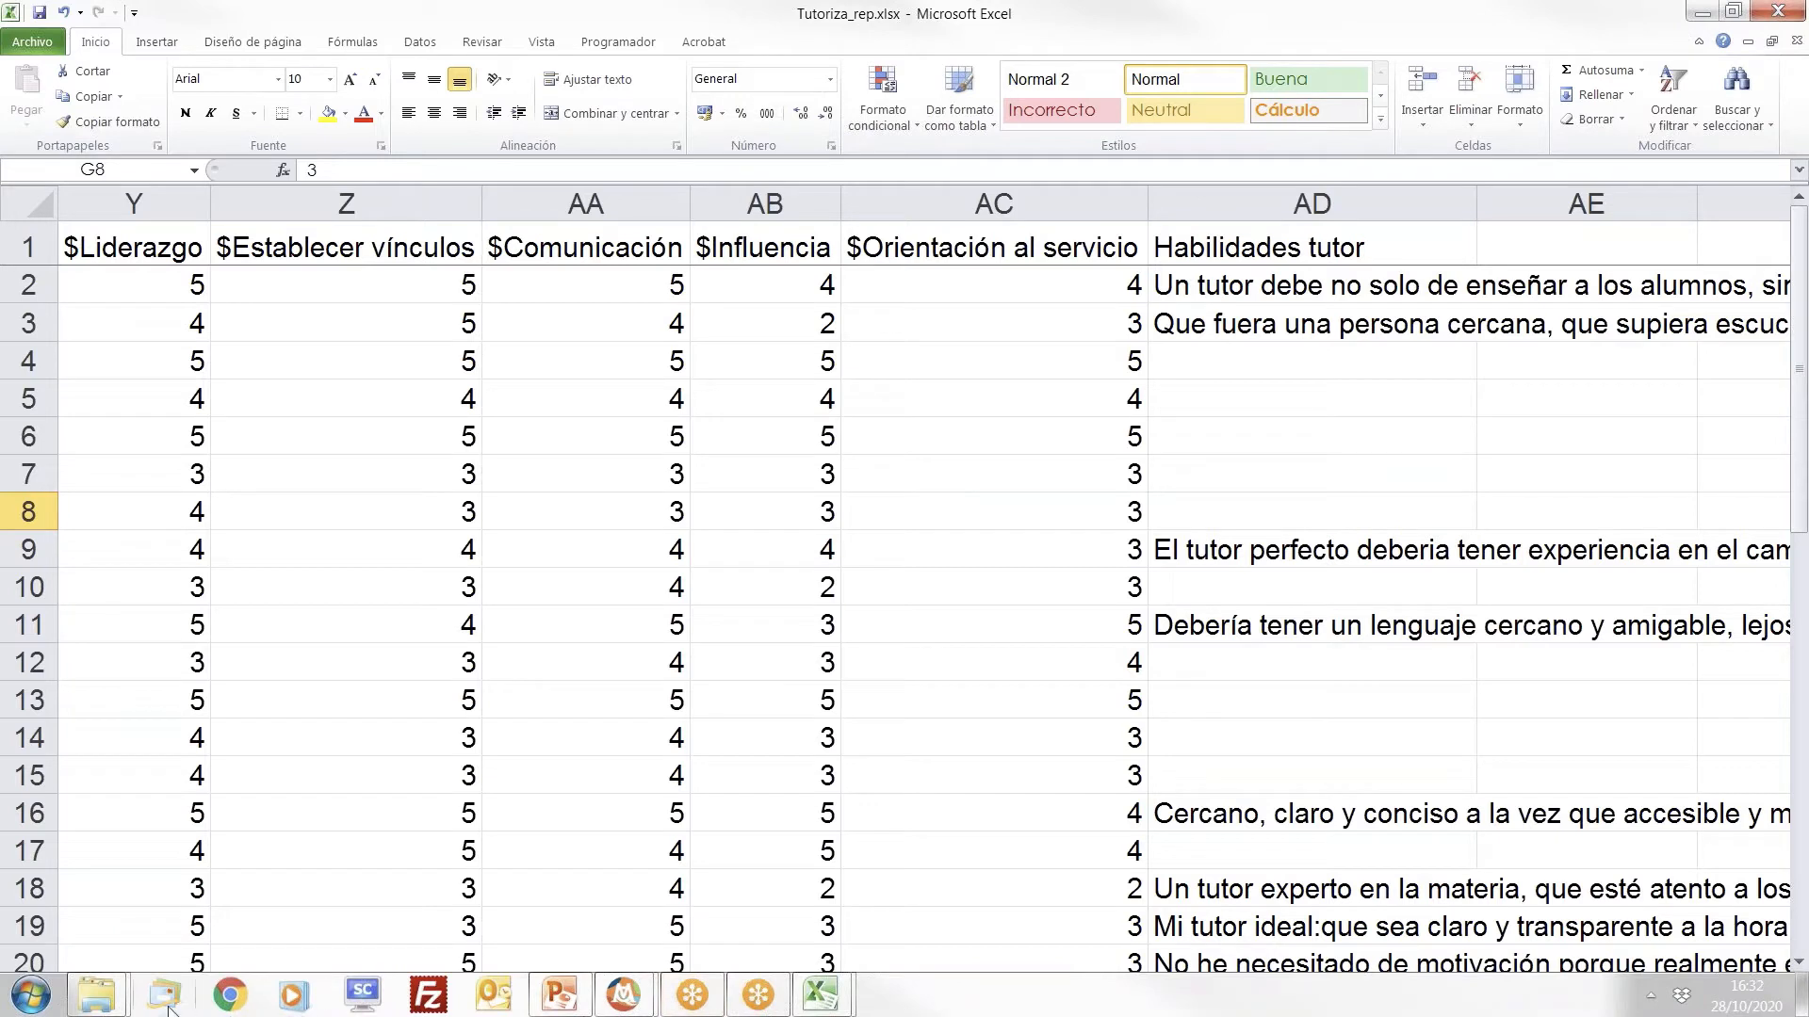
{"action": "mouse_move", "coordinate": [165, 998]}
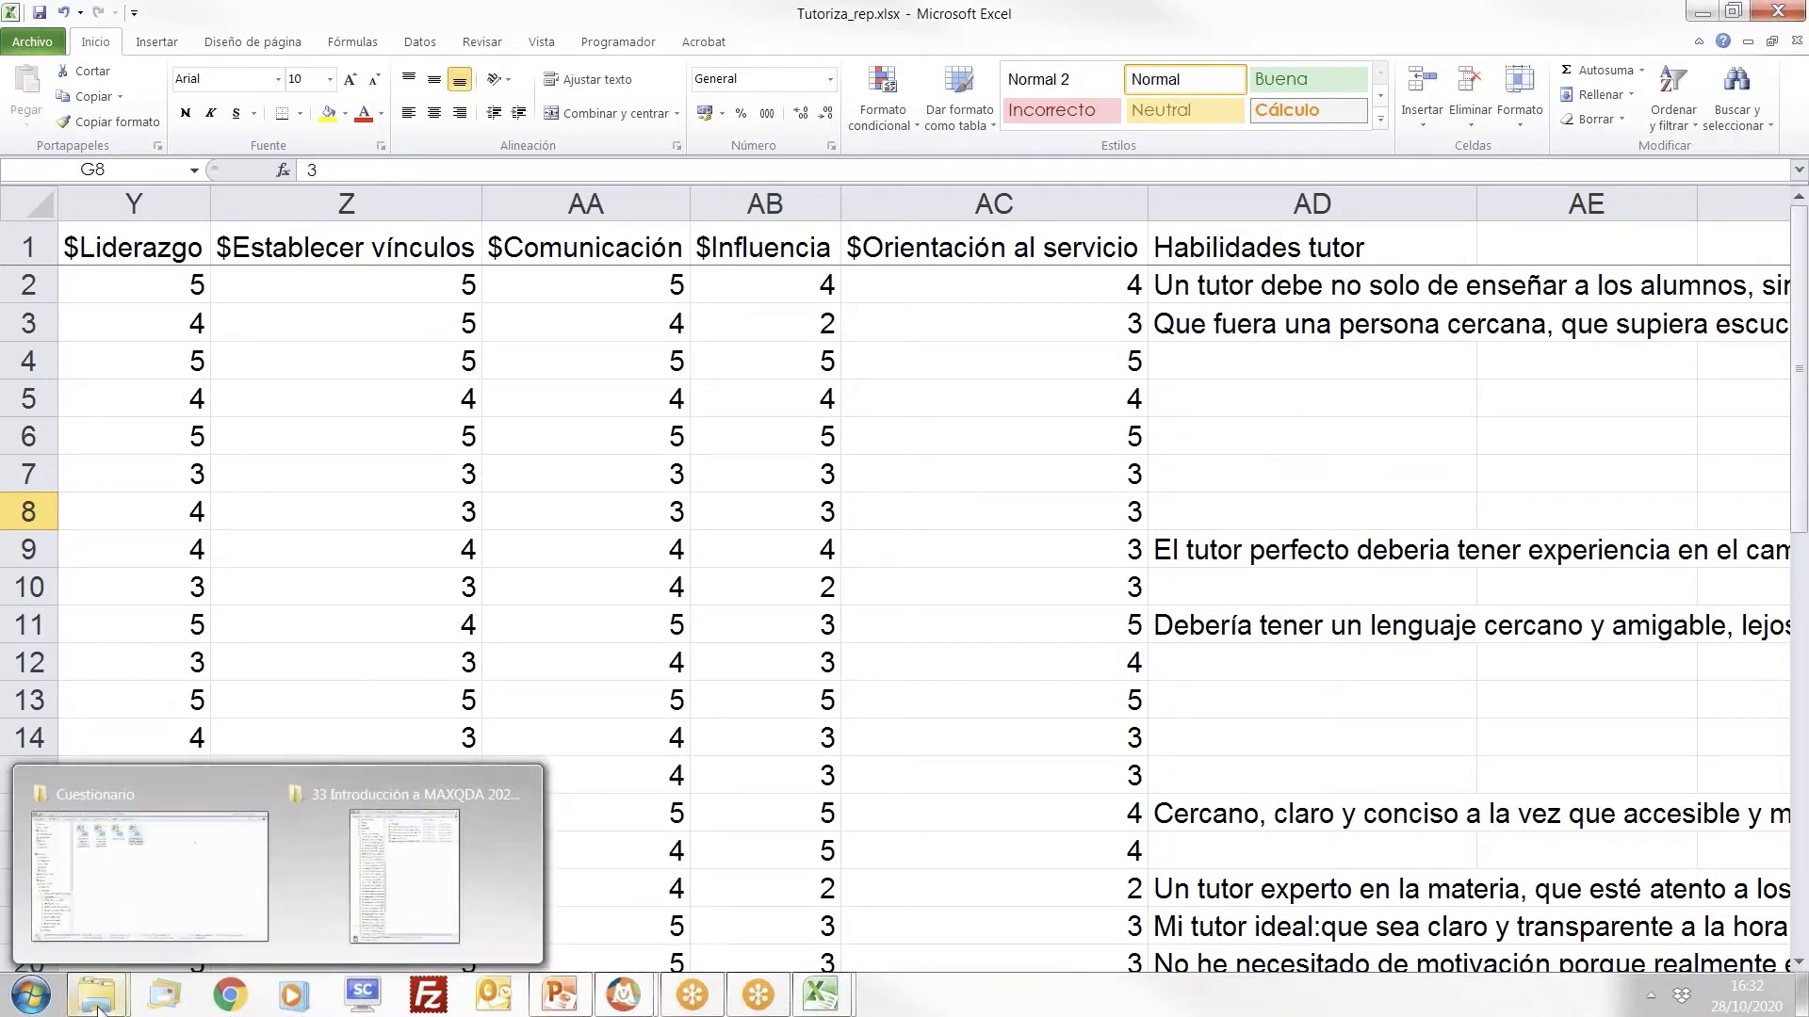
{"action": "left_click", "coordinate": [207, 878]}
{"action": "double_click", "coordinate": [396, 198]}
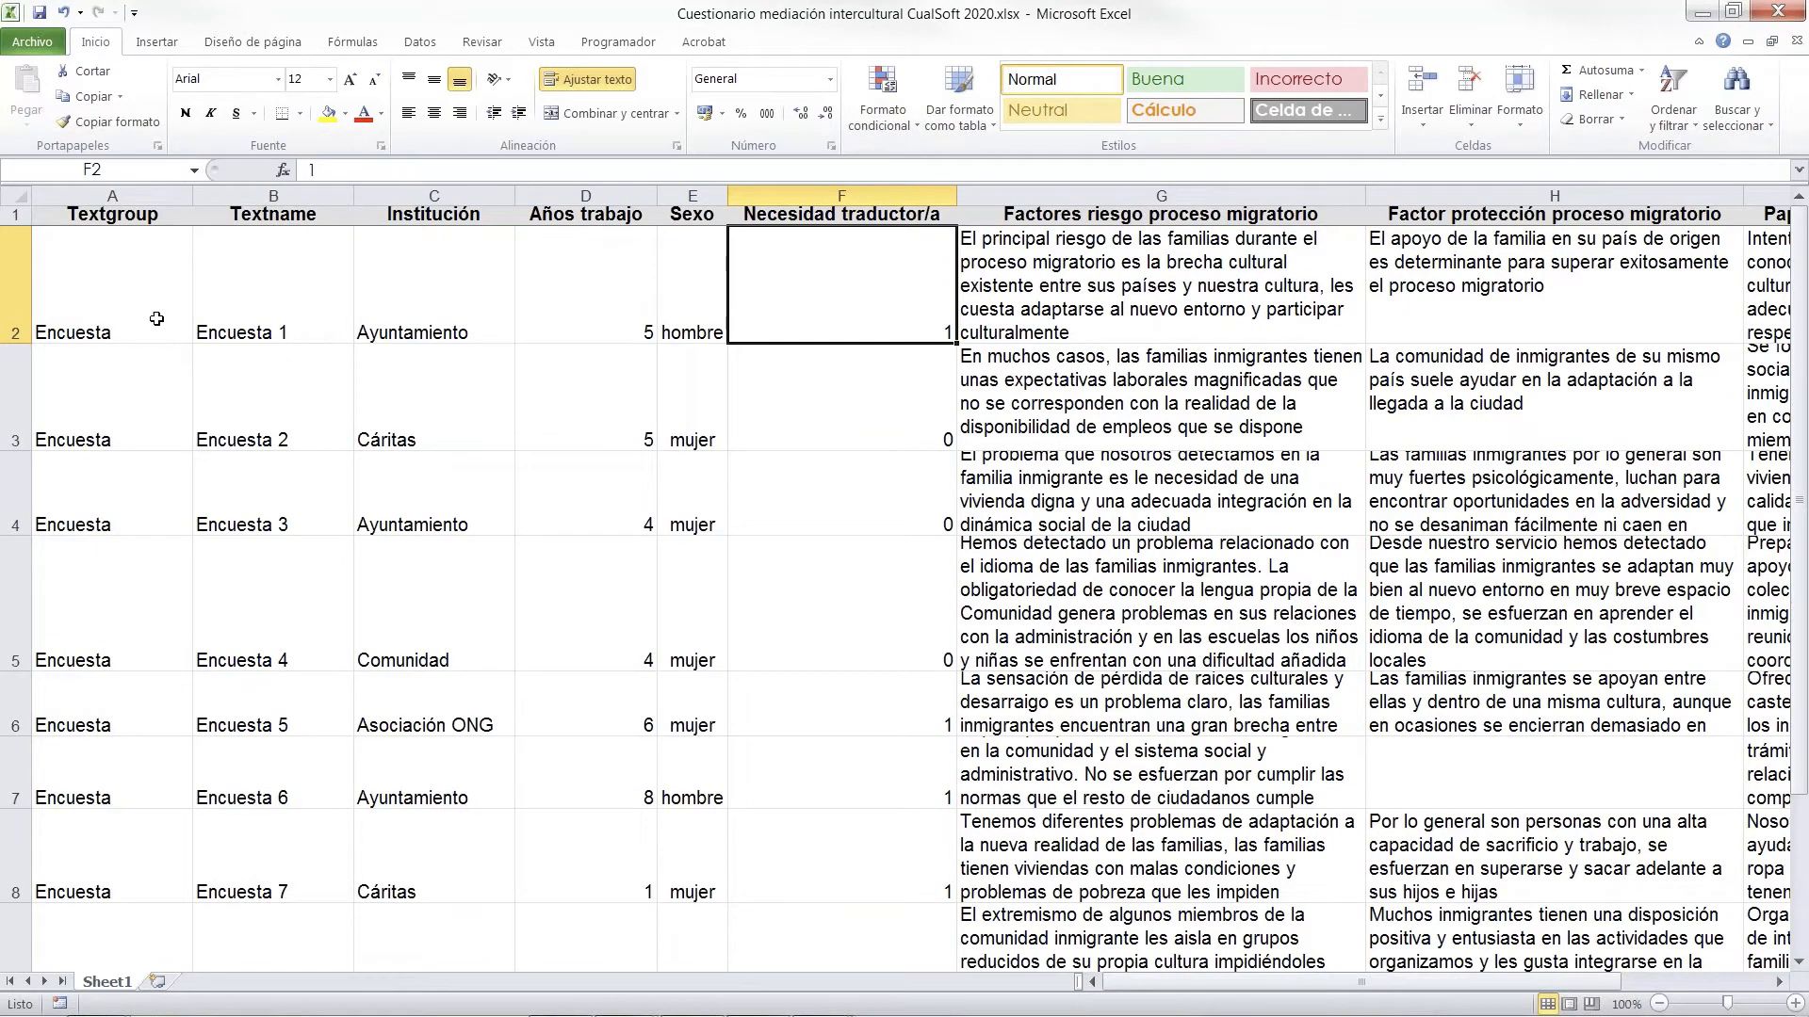
Step: Examine the Textgroup, Textname, variable and open-ended answer columns of the intercultural mediation questionnaire
{"action": "left_click", "coordinate": [446, 217]}
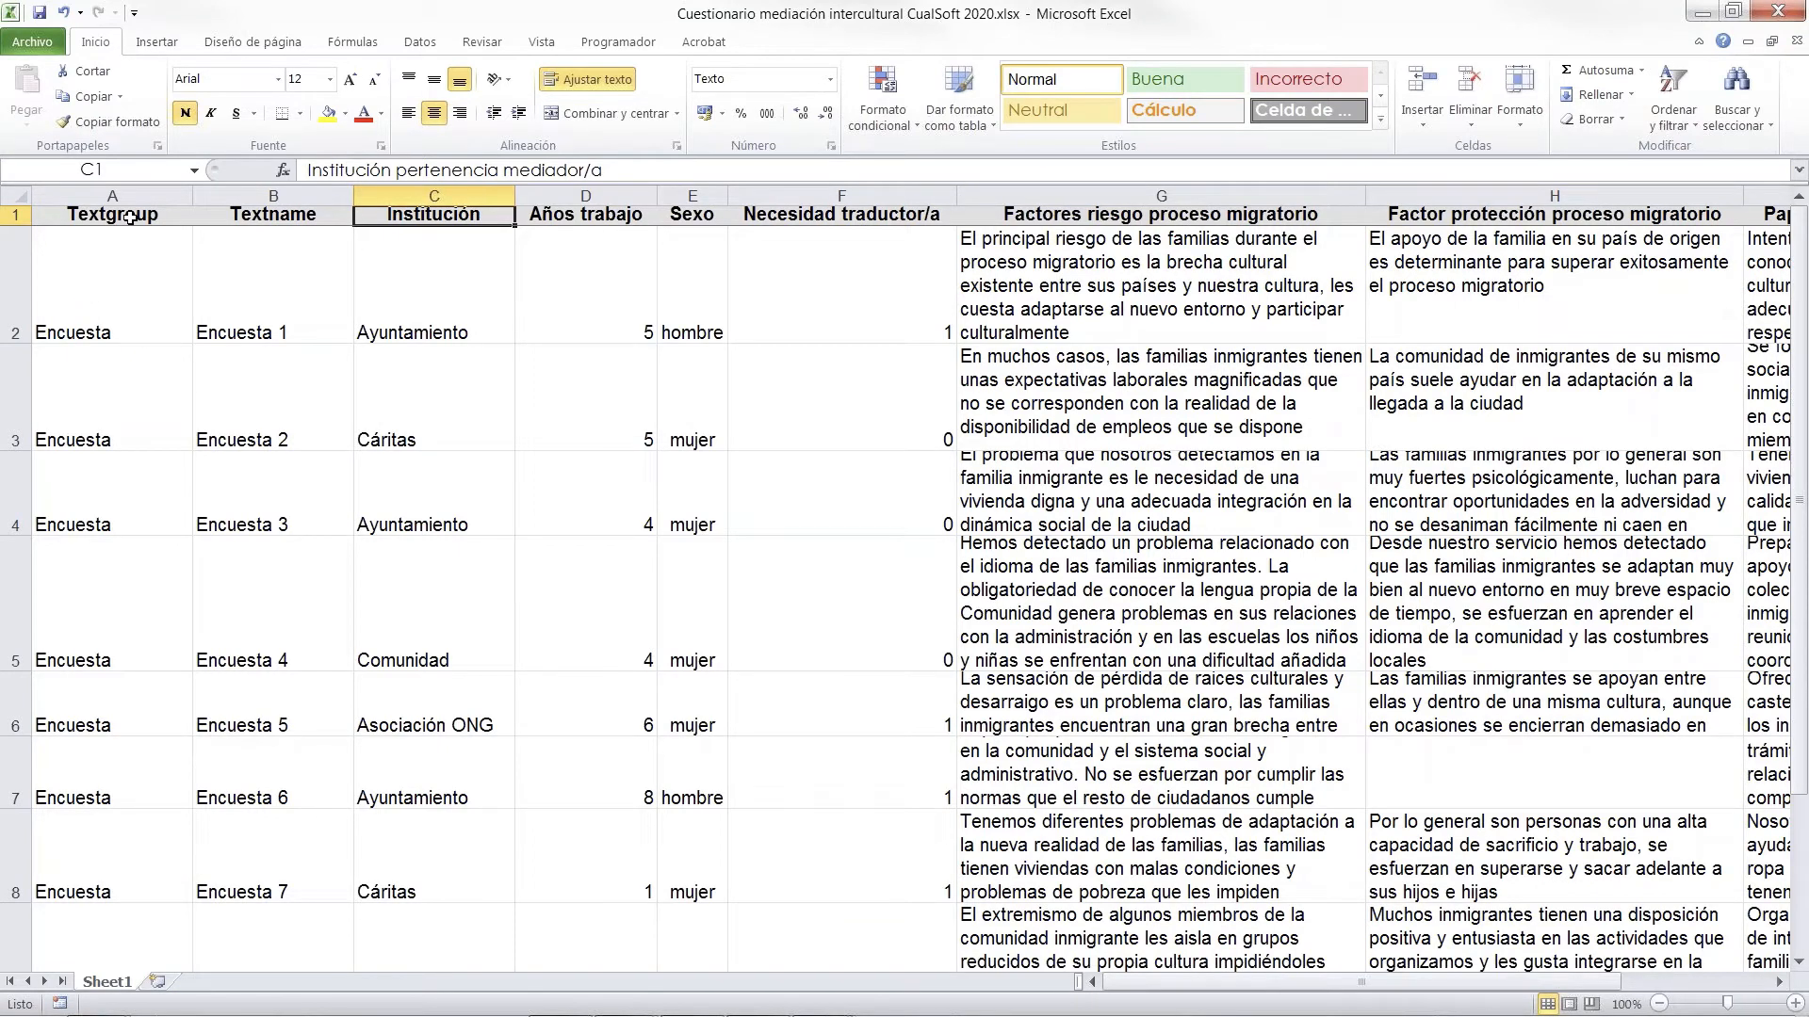
{"action": "left_click", "coordinate": [133, 271]}
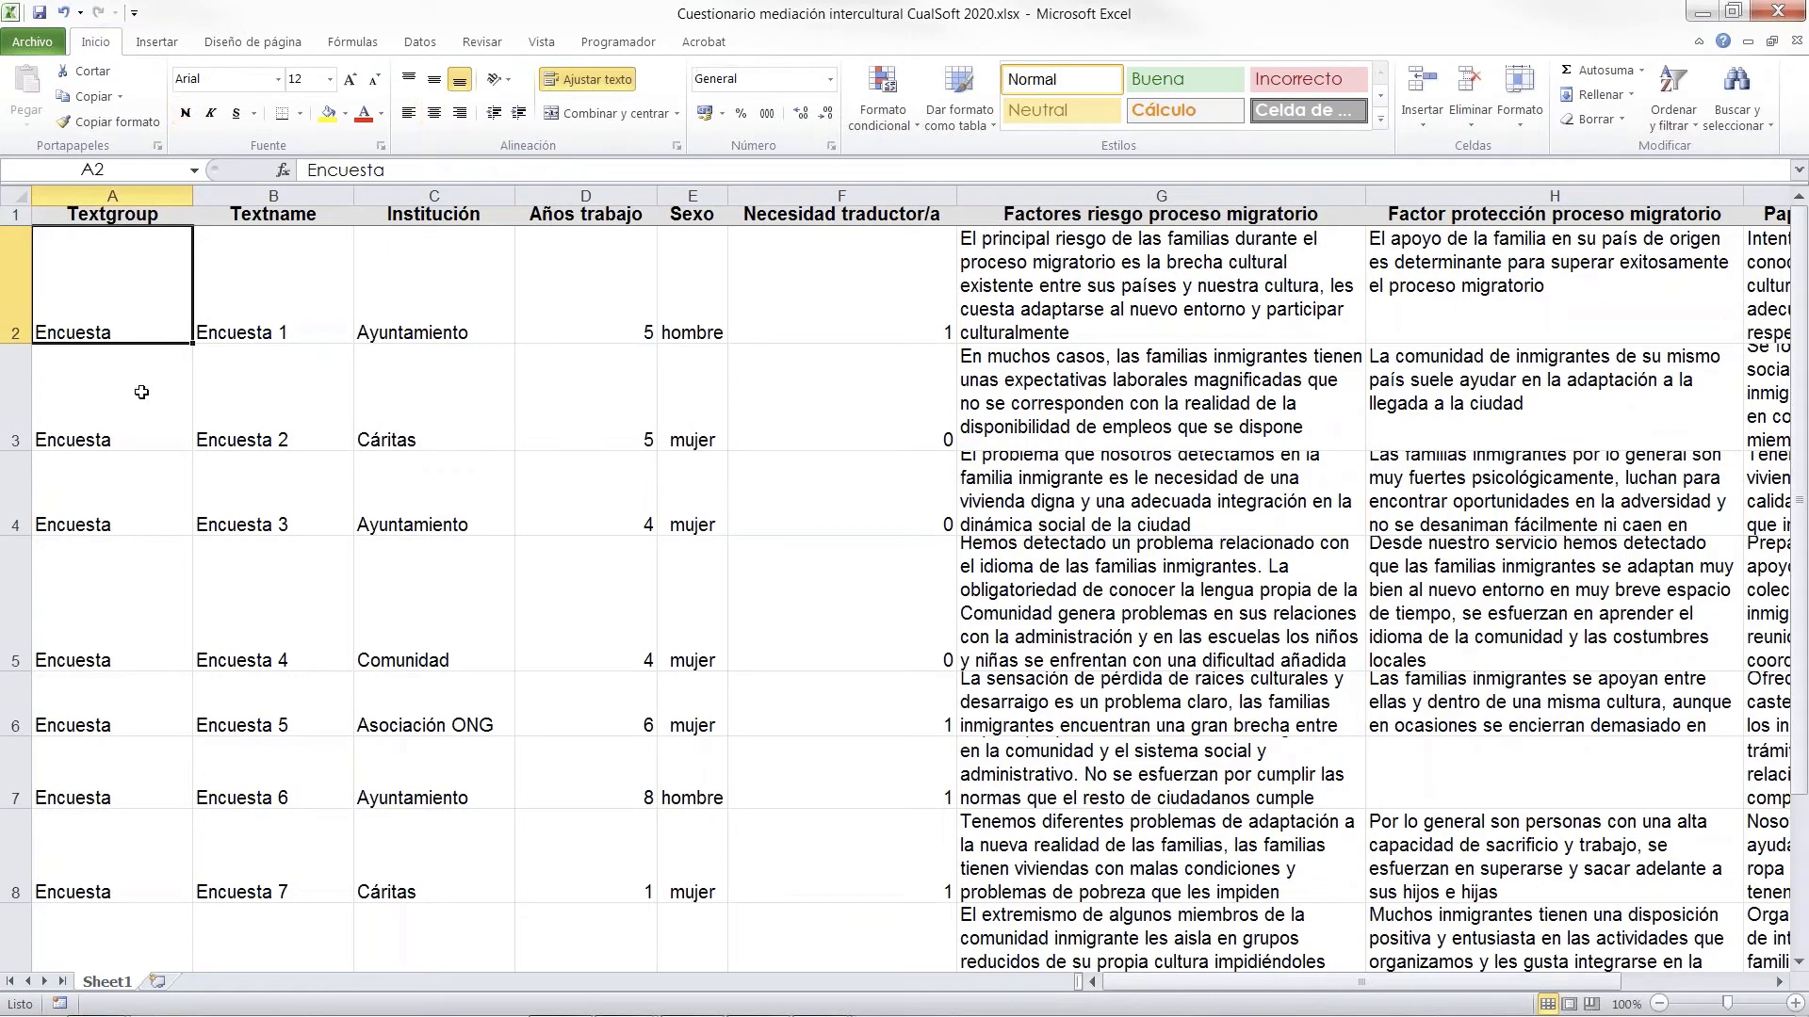
{"action": "left_click", "coordinate": [323, 211]}
{"action": "left_click", "coordinate": [317, 326]}
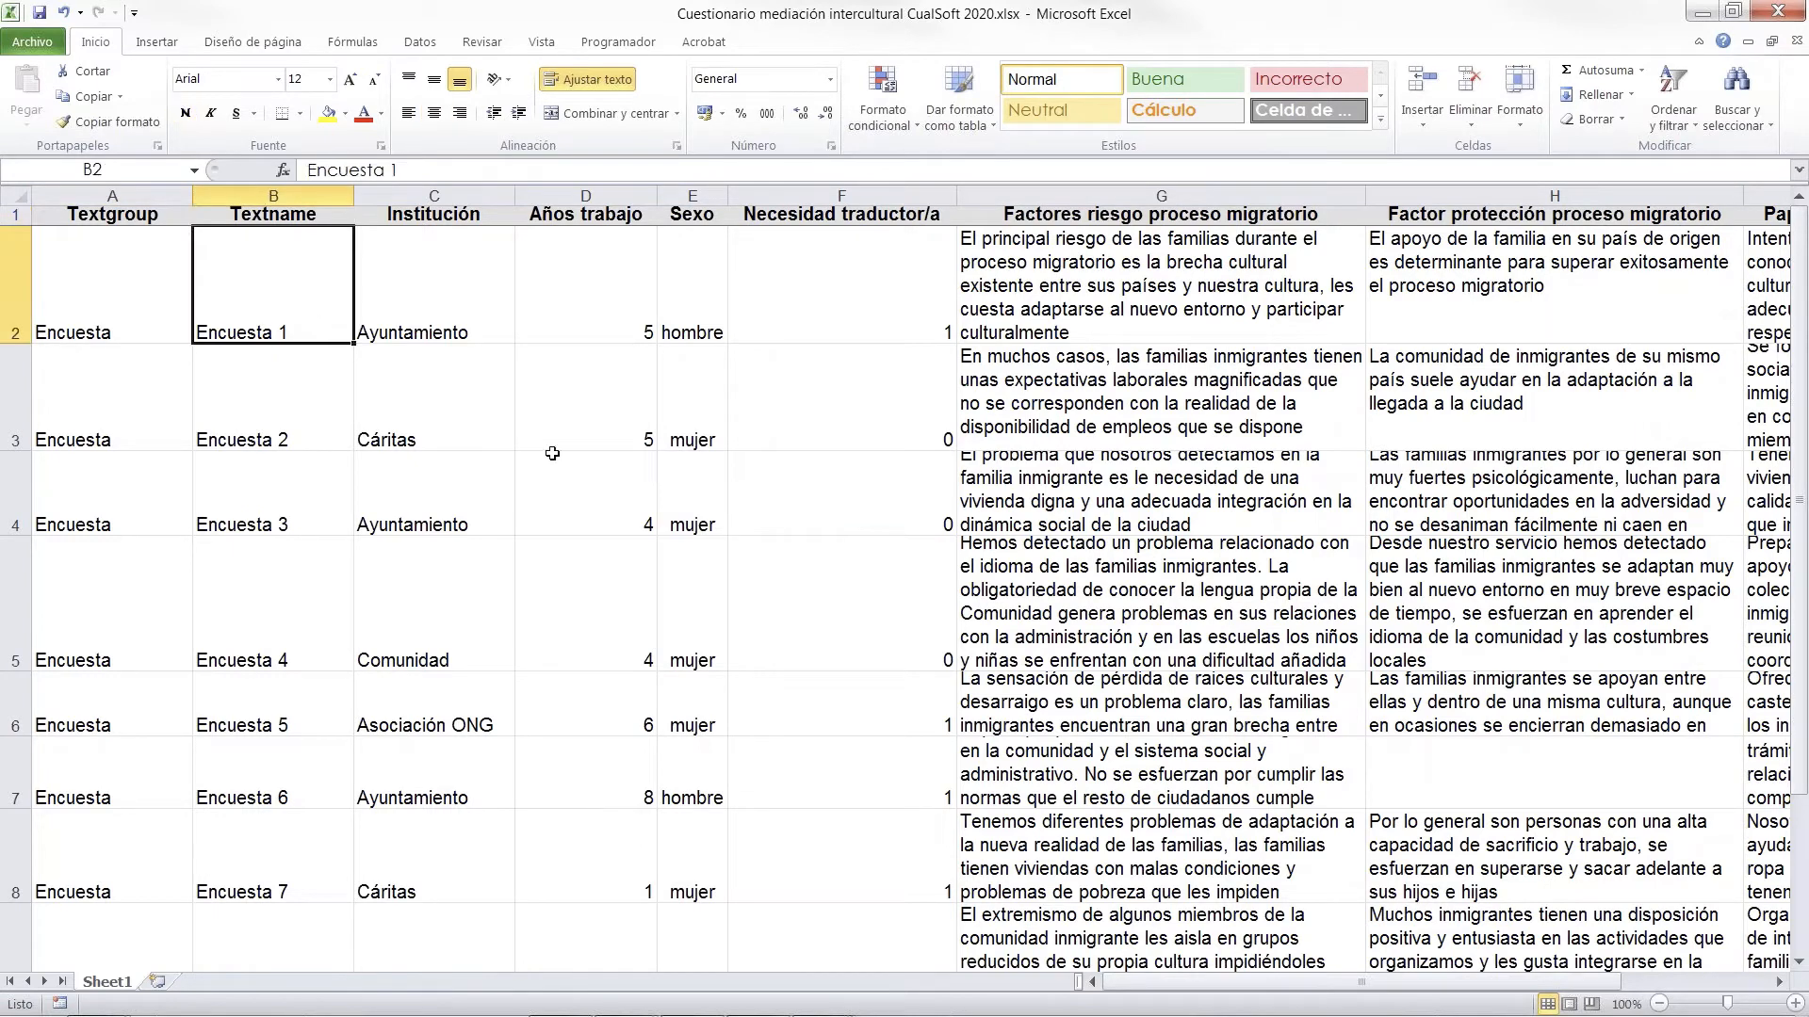
{"action": "left_click", "coordinate": [1259, 298]}
{"action": "left_click_drag", "start_coordinate": [590, 266], "coordinate": [801, 772]}
{"action": "left_click", "coordinate": [485, 863]}
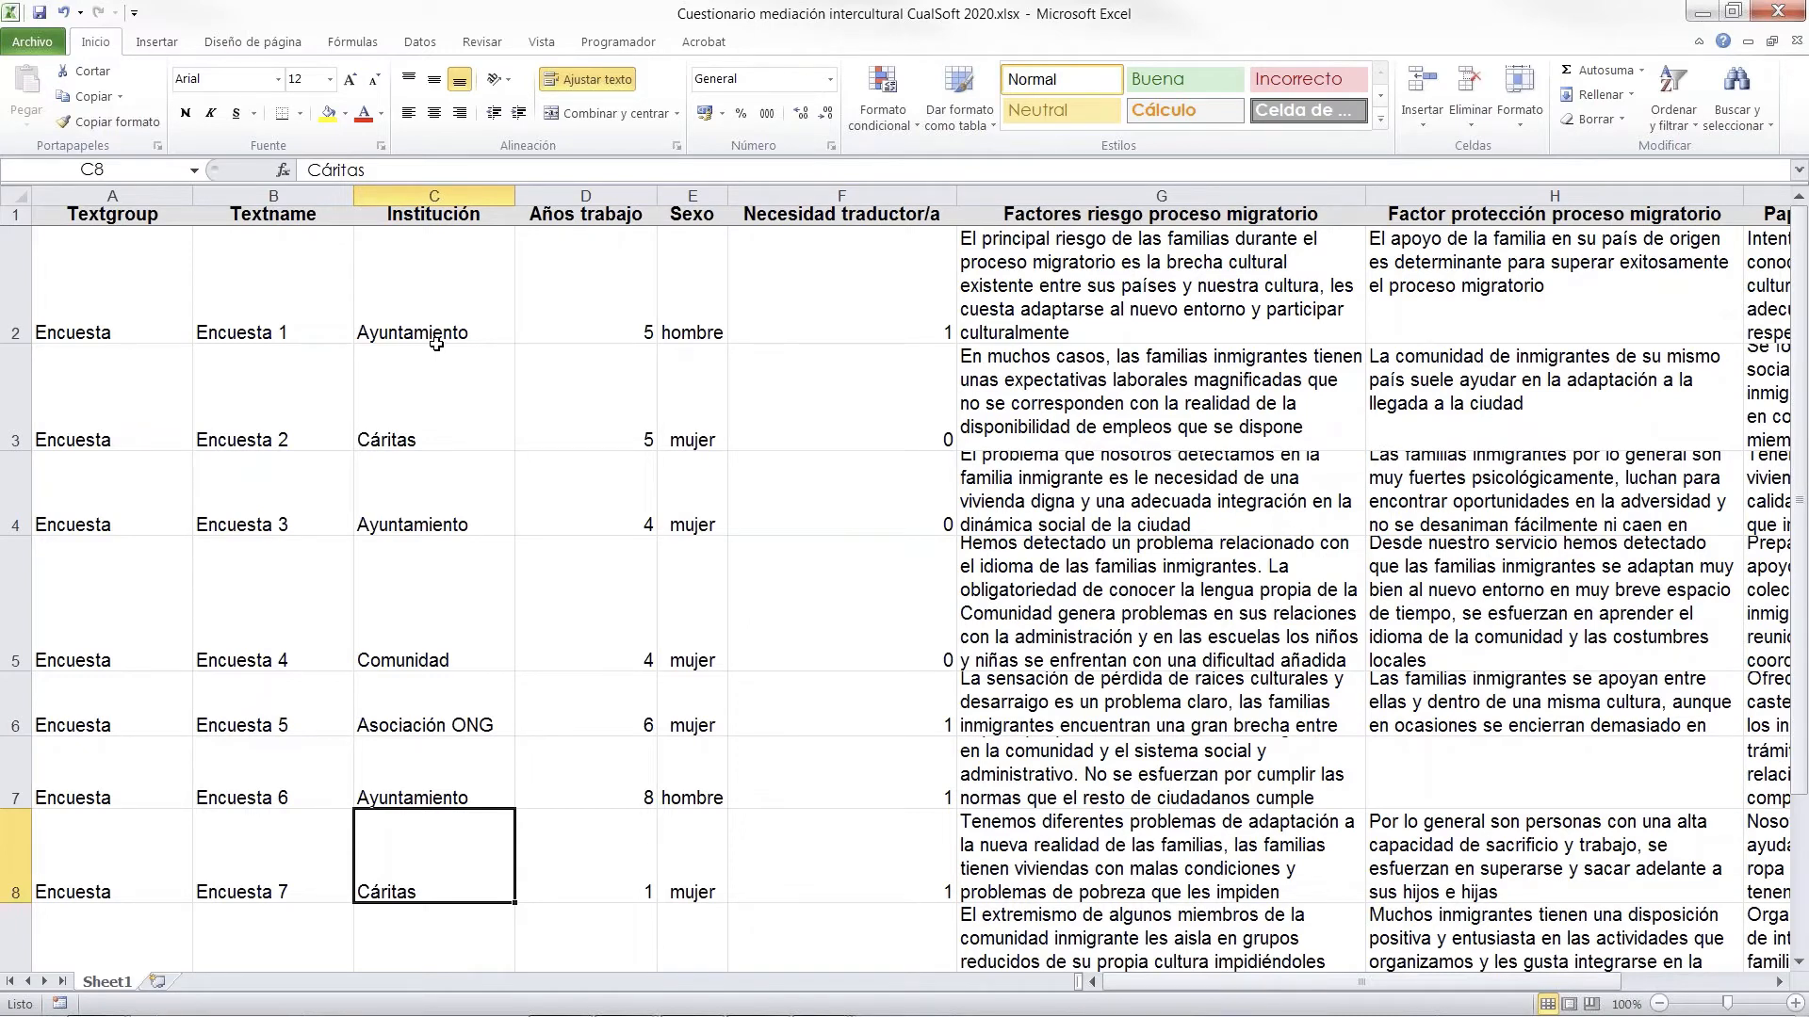
Step: Switch to the MAXQDA project Cuestionarios y variables - octubre.mx20 and display its Segmentos recuperados window
{"action": "mouse_move", "coordinate": [492, 1014]}
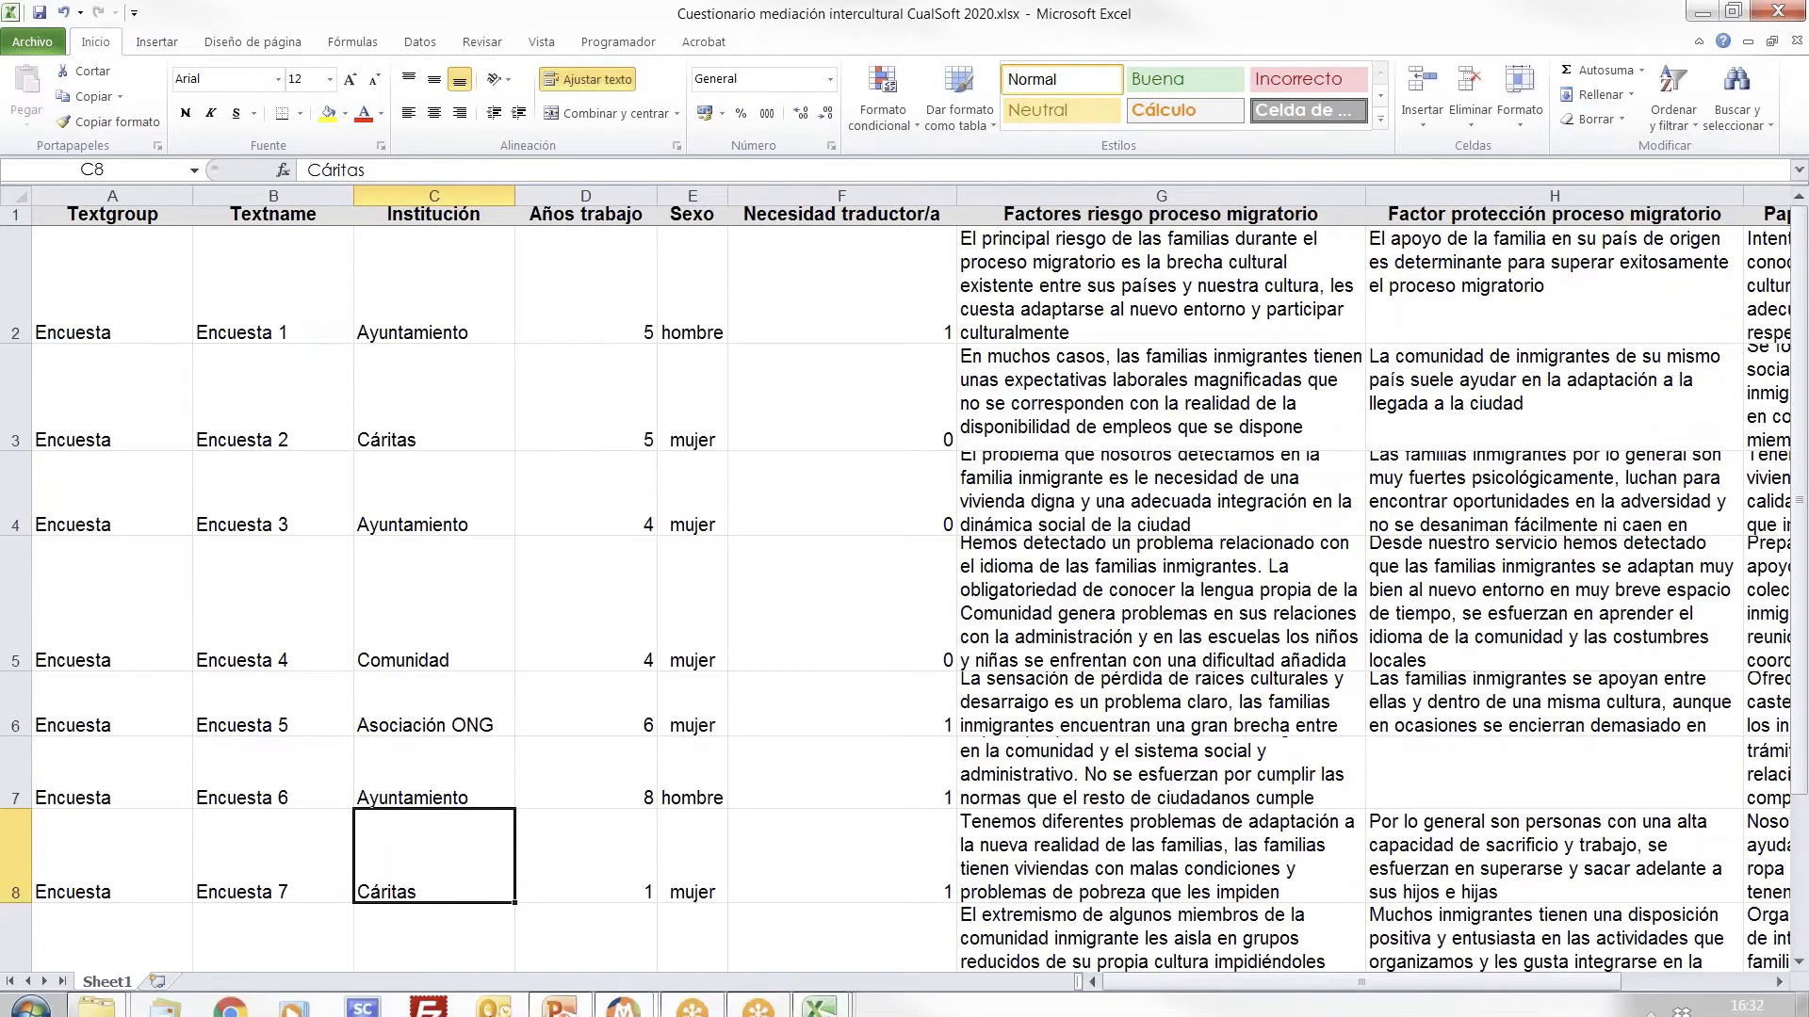
{"action": "mouse_move", "coordinate": [622, 994]}
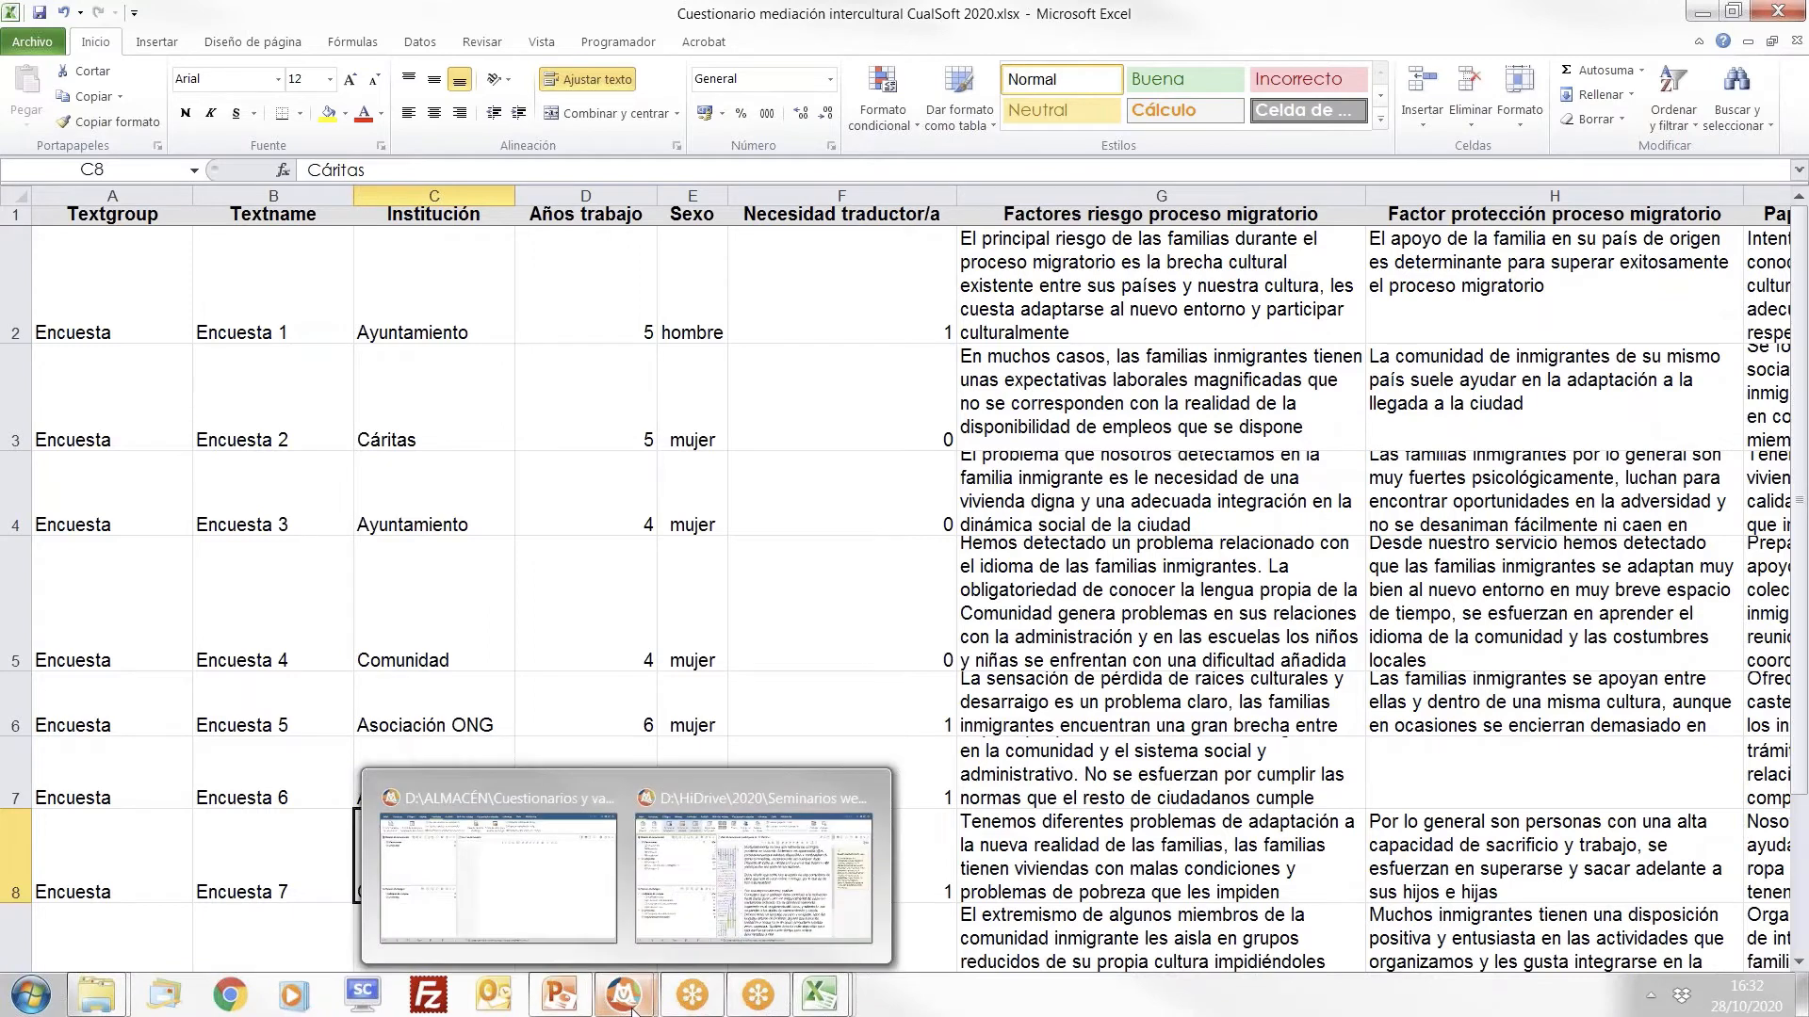
{"action": "left_click", "coordinate": [521, 887]}
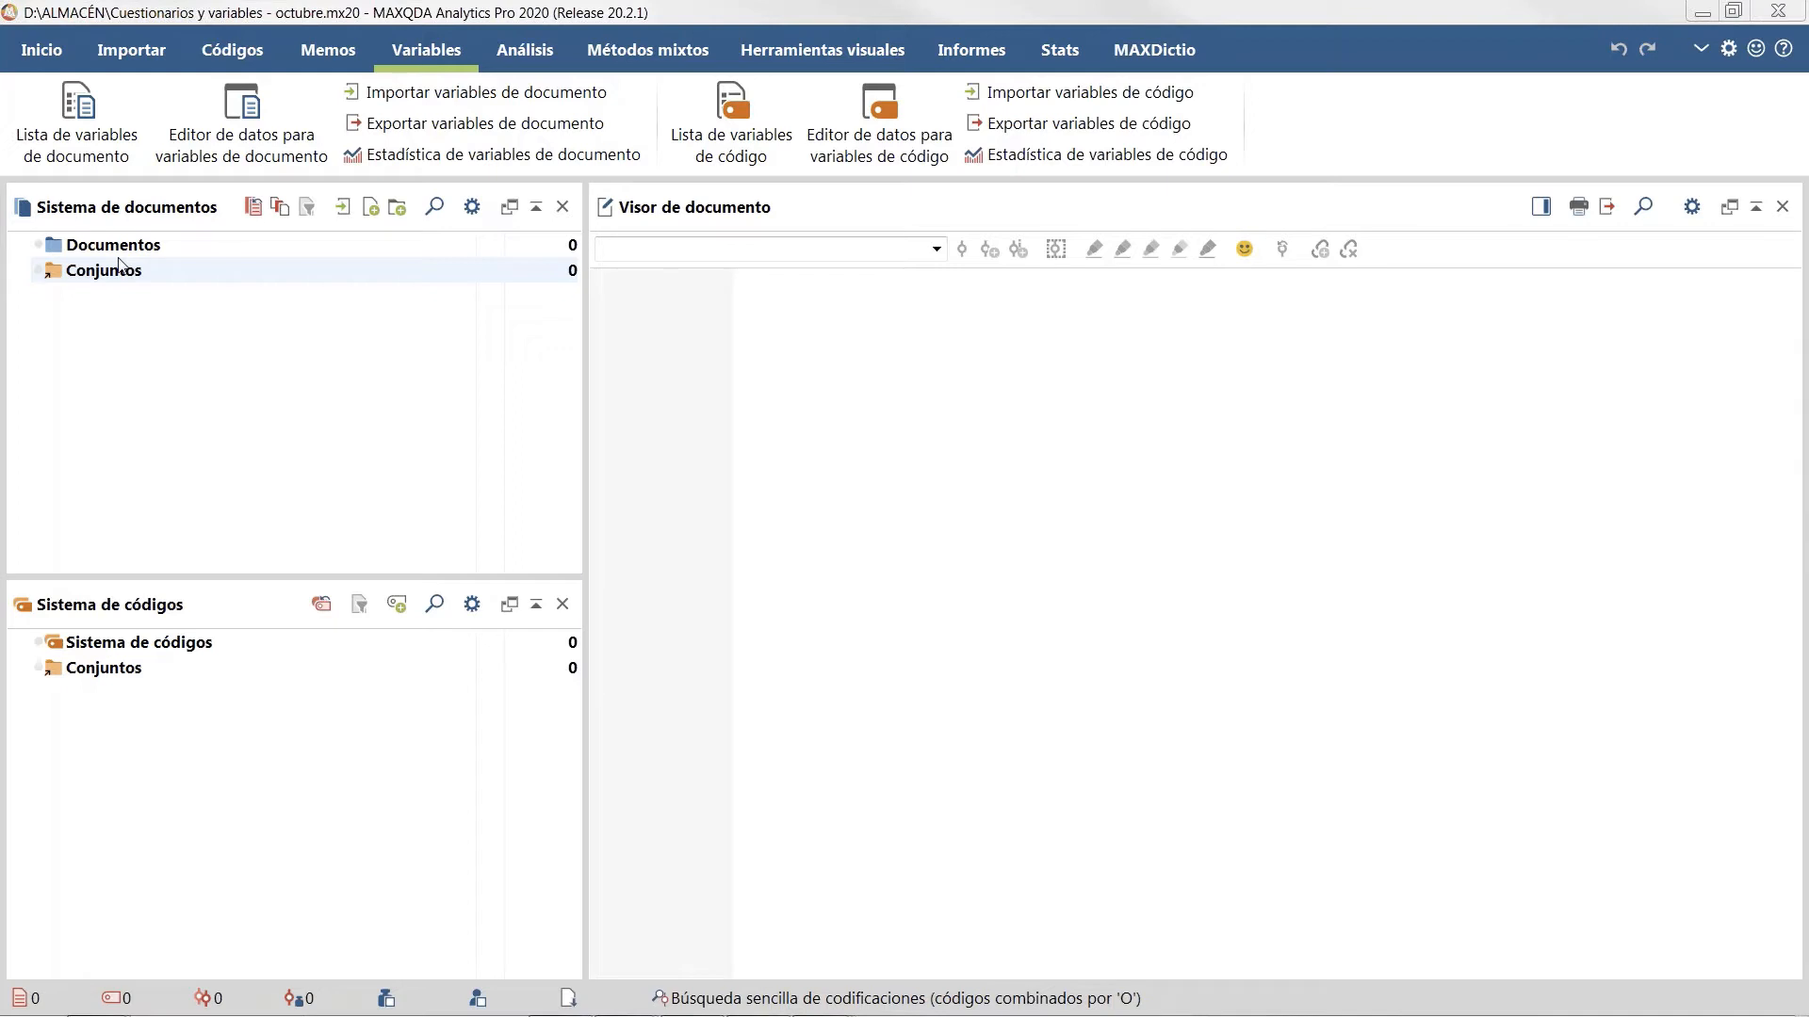
{"action": "left_click", "coordinate": [57, 49]}
{"action": "left_click", "coordinate": [574, 117]}
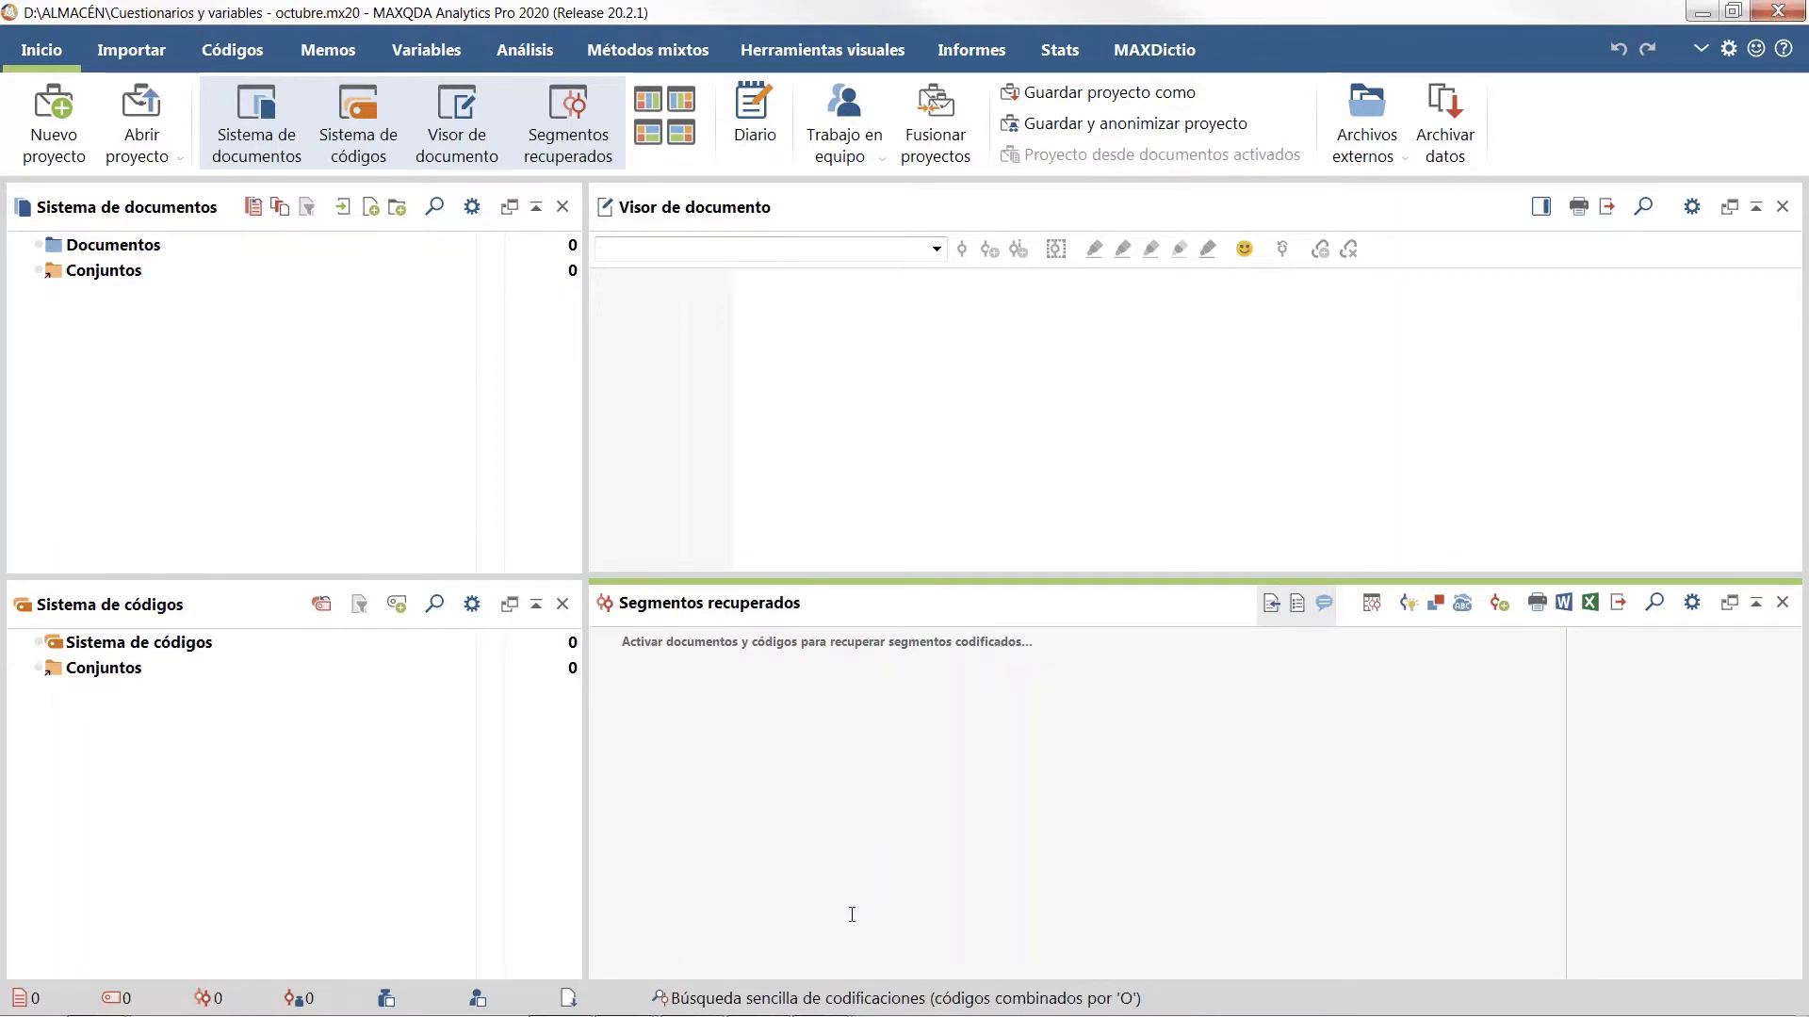
Step: Switch to the MAXQDA project Tutorización Emocional FORMACIÓN (2019-01) Inicial-01.mx20 and expand its cuestionario document group
{"action": "mouse_move", "coordinate": [708, 1013]}
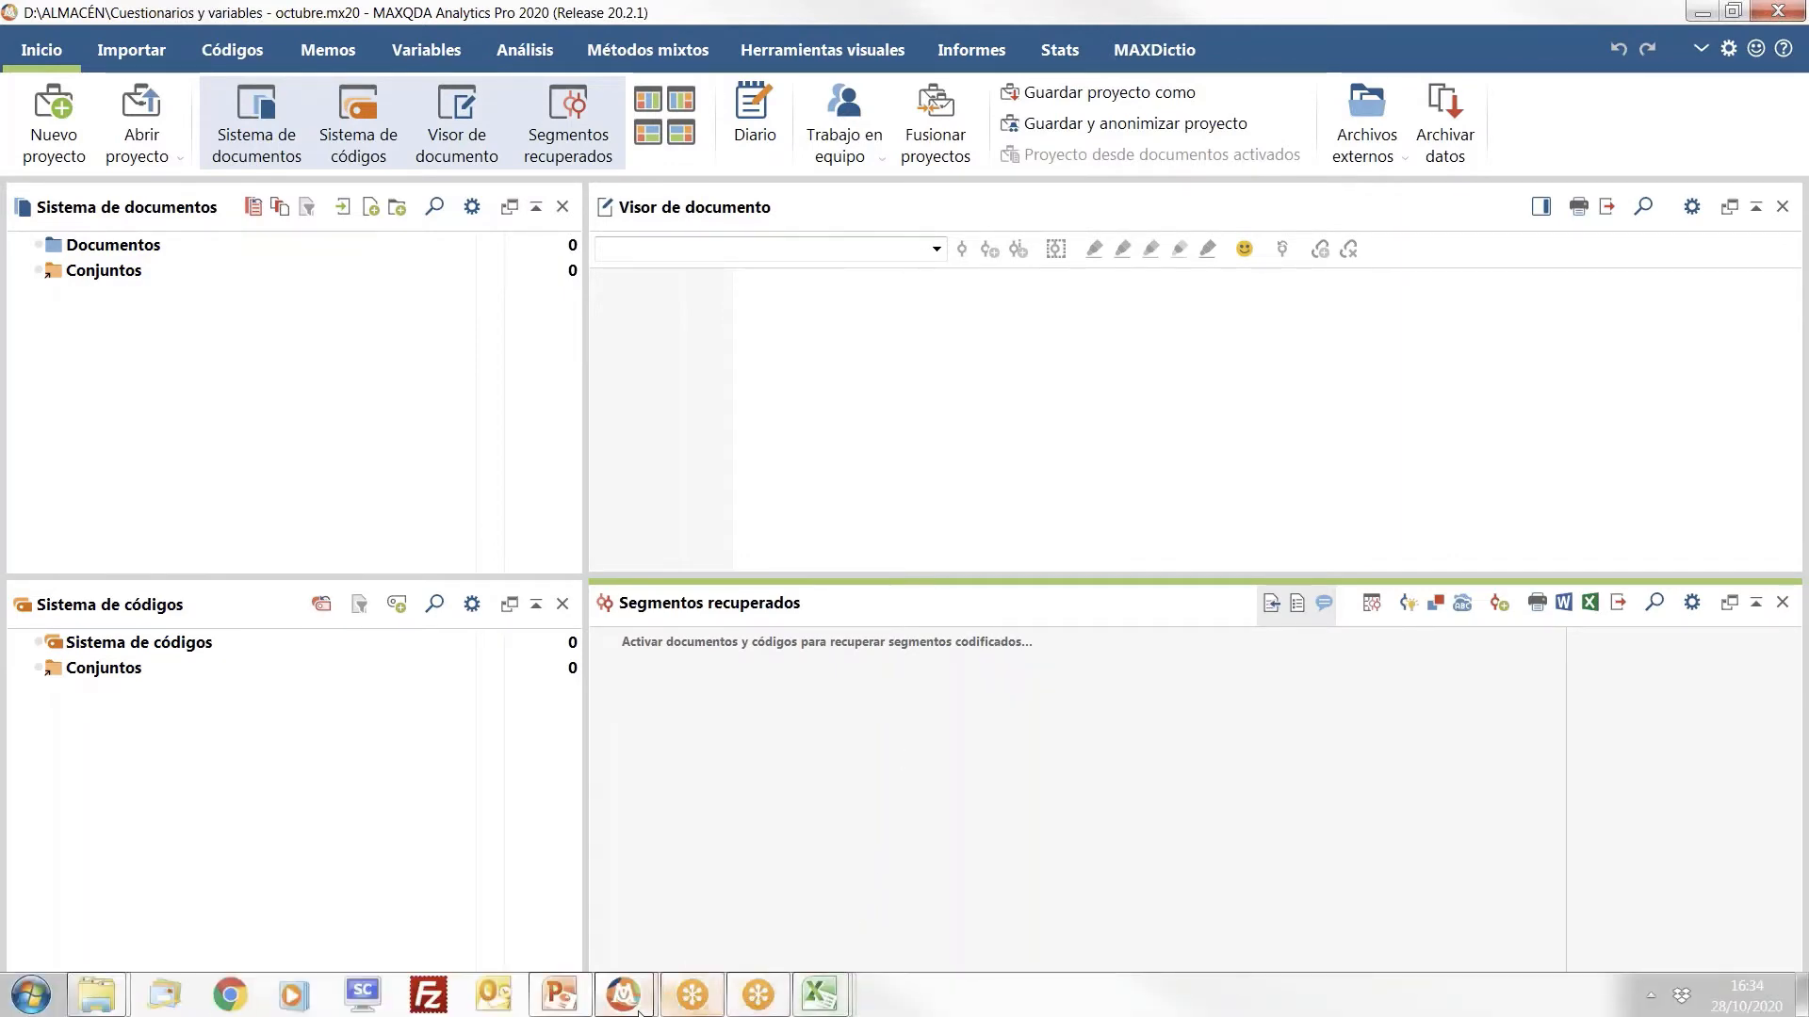
{"action": "mouse_move", "coordinate": [623, 994]}
{"action": "left_click", "coordinate": [734, 926]}
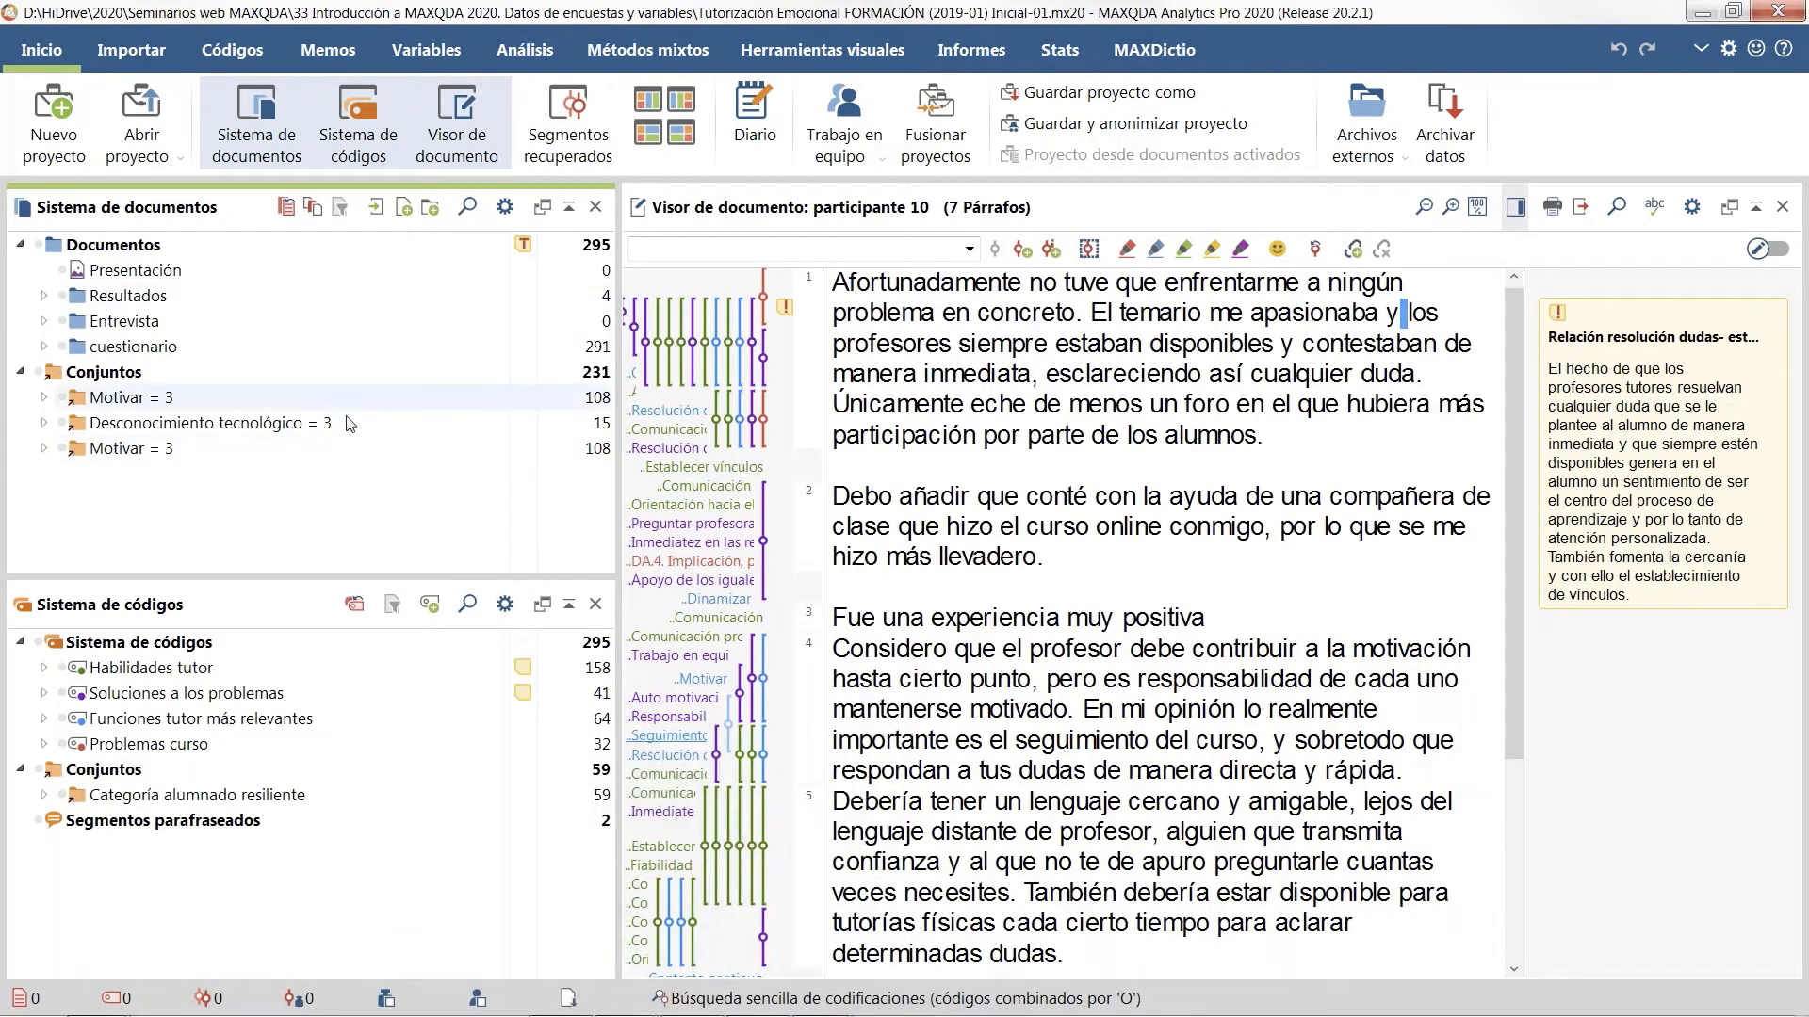
{"action": "double_click", "coordinate": [157, 347]}
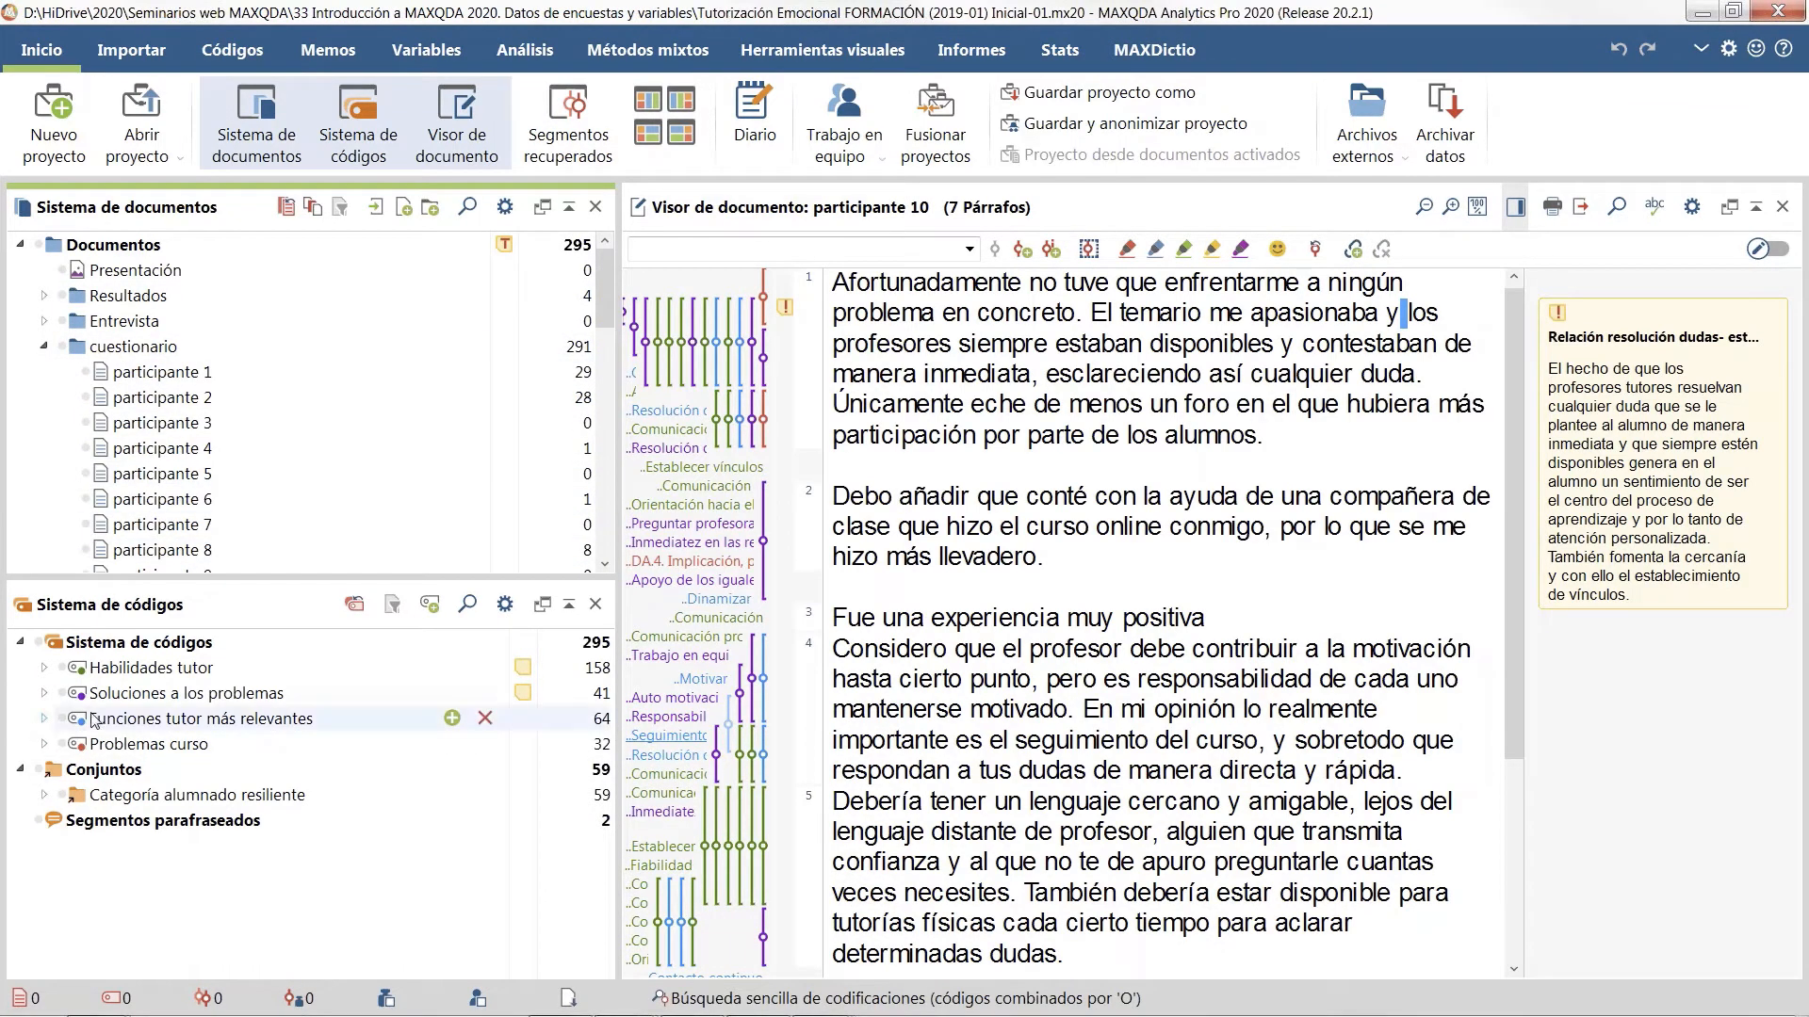
Step: Show an enlarged Segmentos recuperados window and retrieve the cuestionario group's segments coded with Problemas curso and its subcodes
{"action": "left_click", "coordinate": [597, 141]}
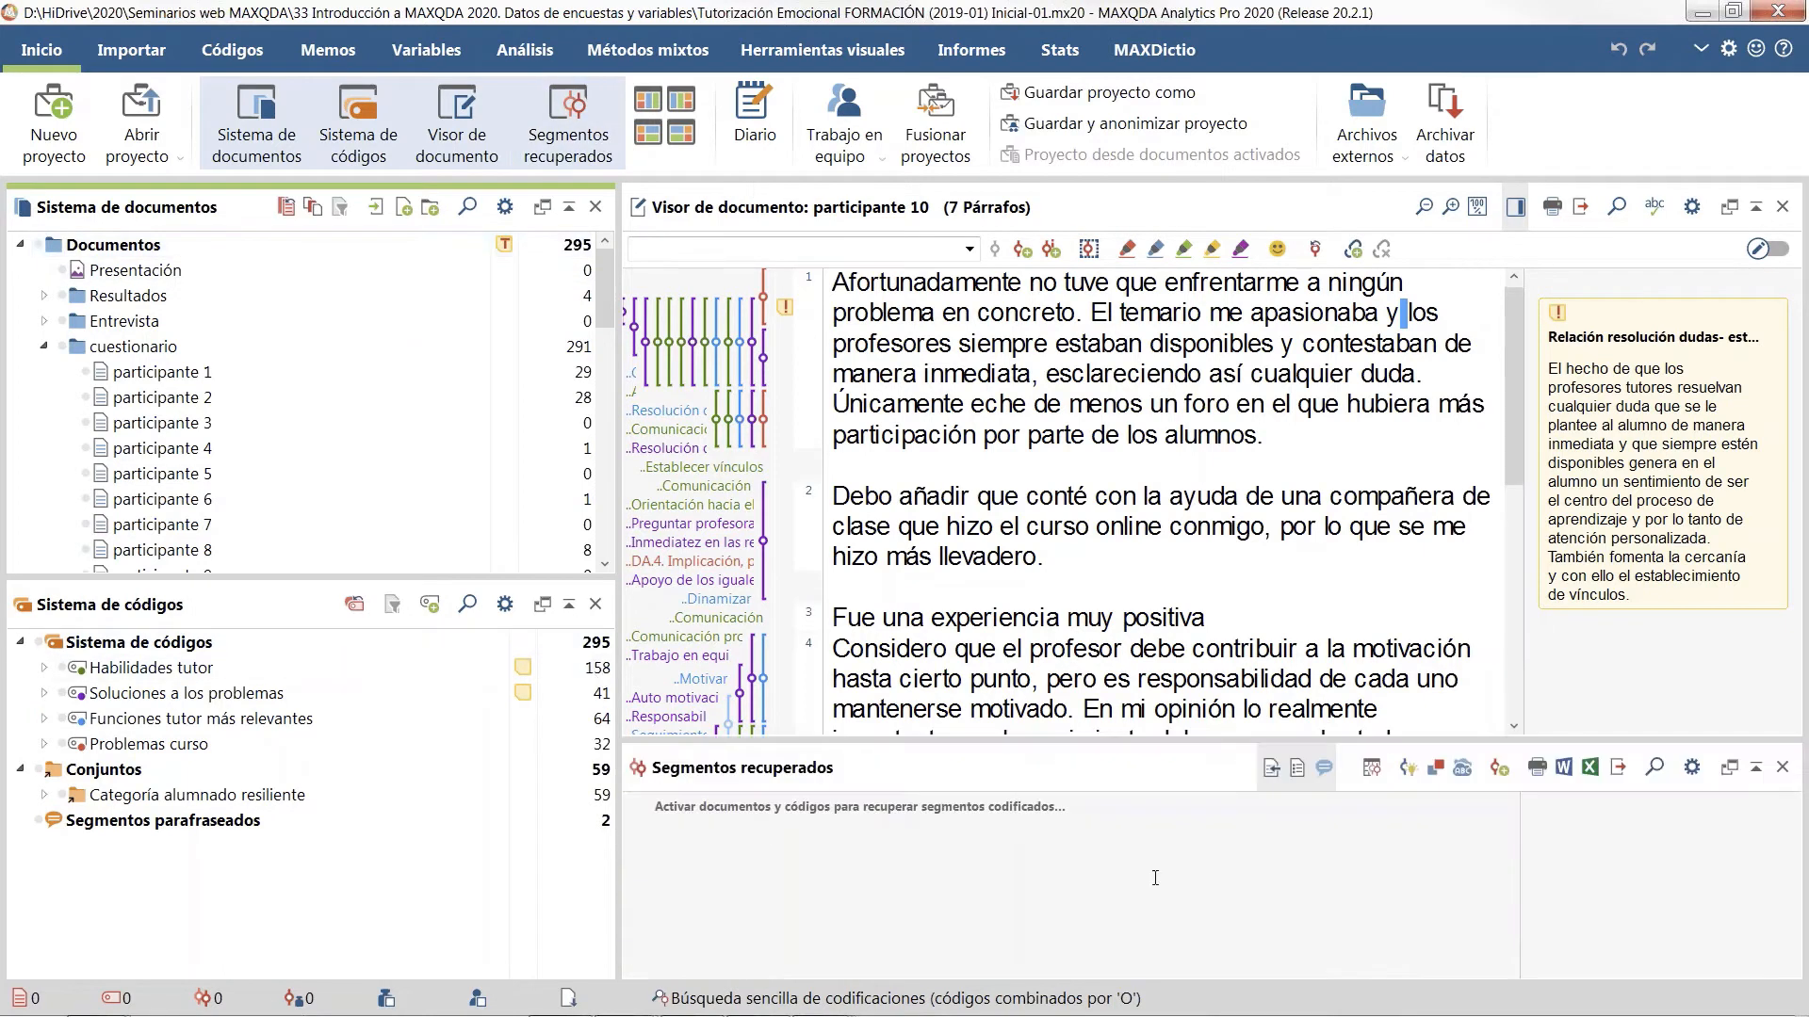
{"action": "left_click_drag", "start_coordinate": [1090, 736], "coordinate": [1090, 603]}
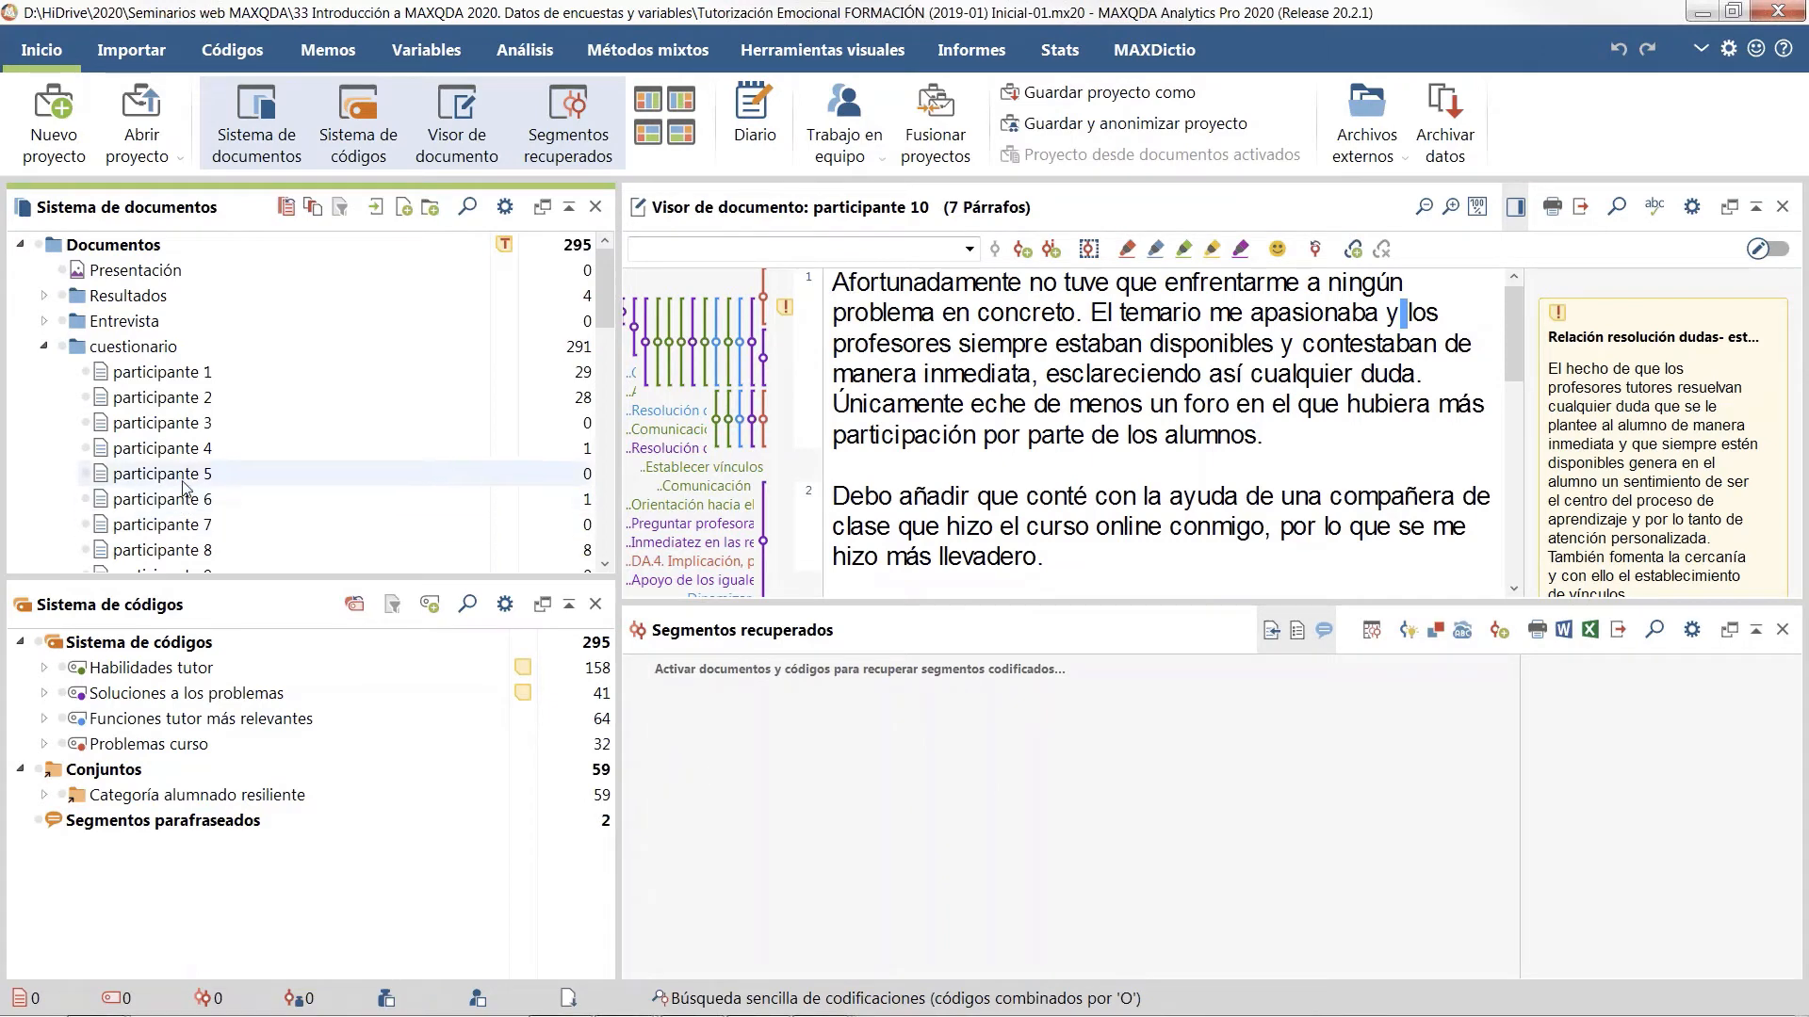
{"action": "left_click", "coordinate": [61, 349]}
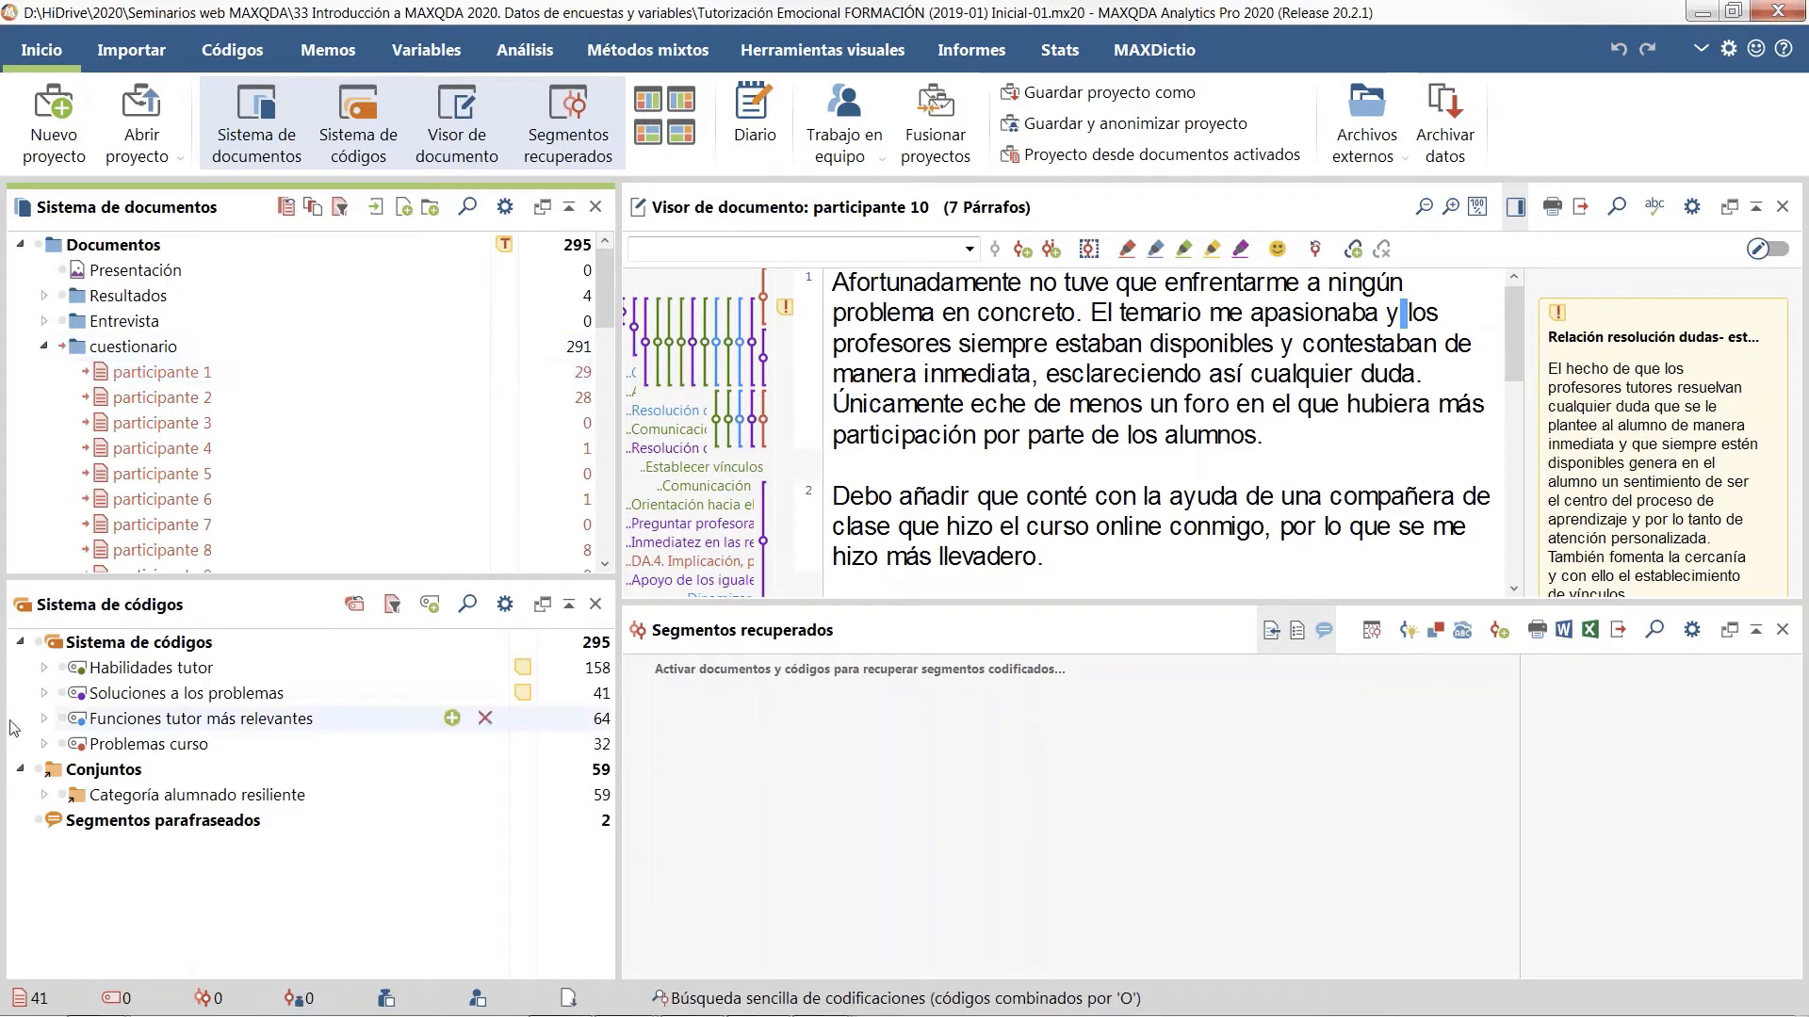
{"action": "left_click", "coordinate": [44, 745]}
{"action": "left_click", "coordinate": [62, 744]}
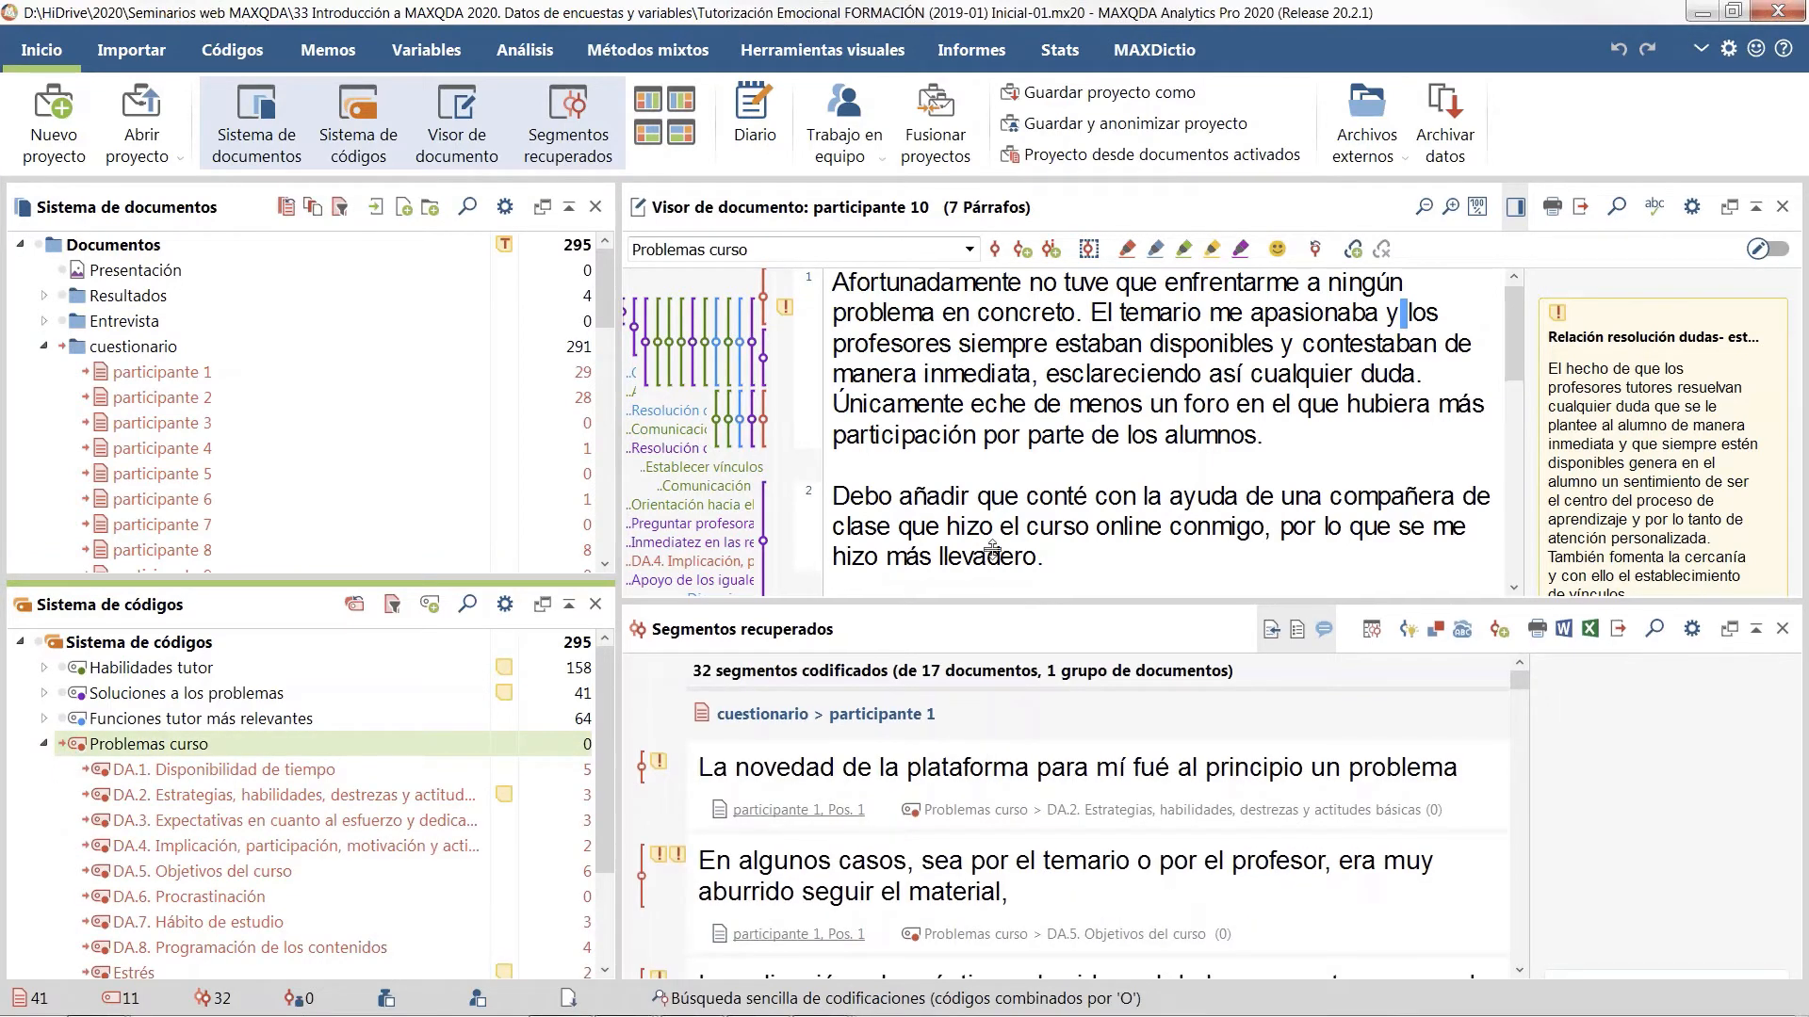
{"action": "left_click_drag", "start_coordinate": [994, 601], "coordinate": [990, 440]}
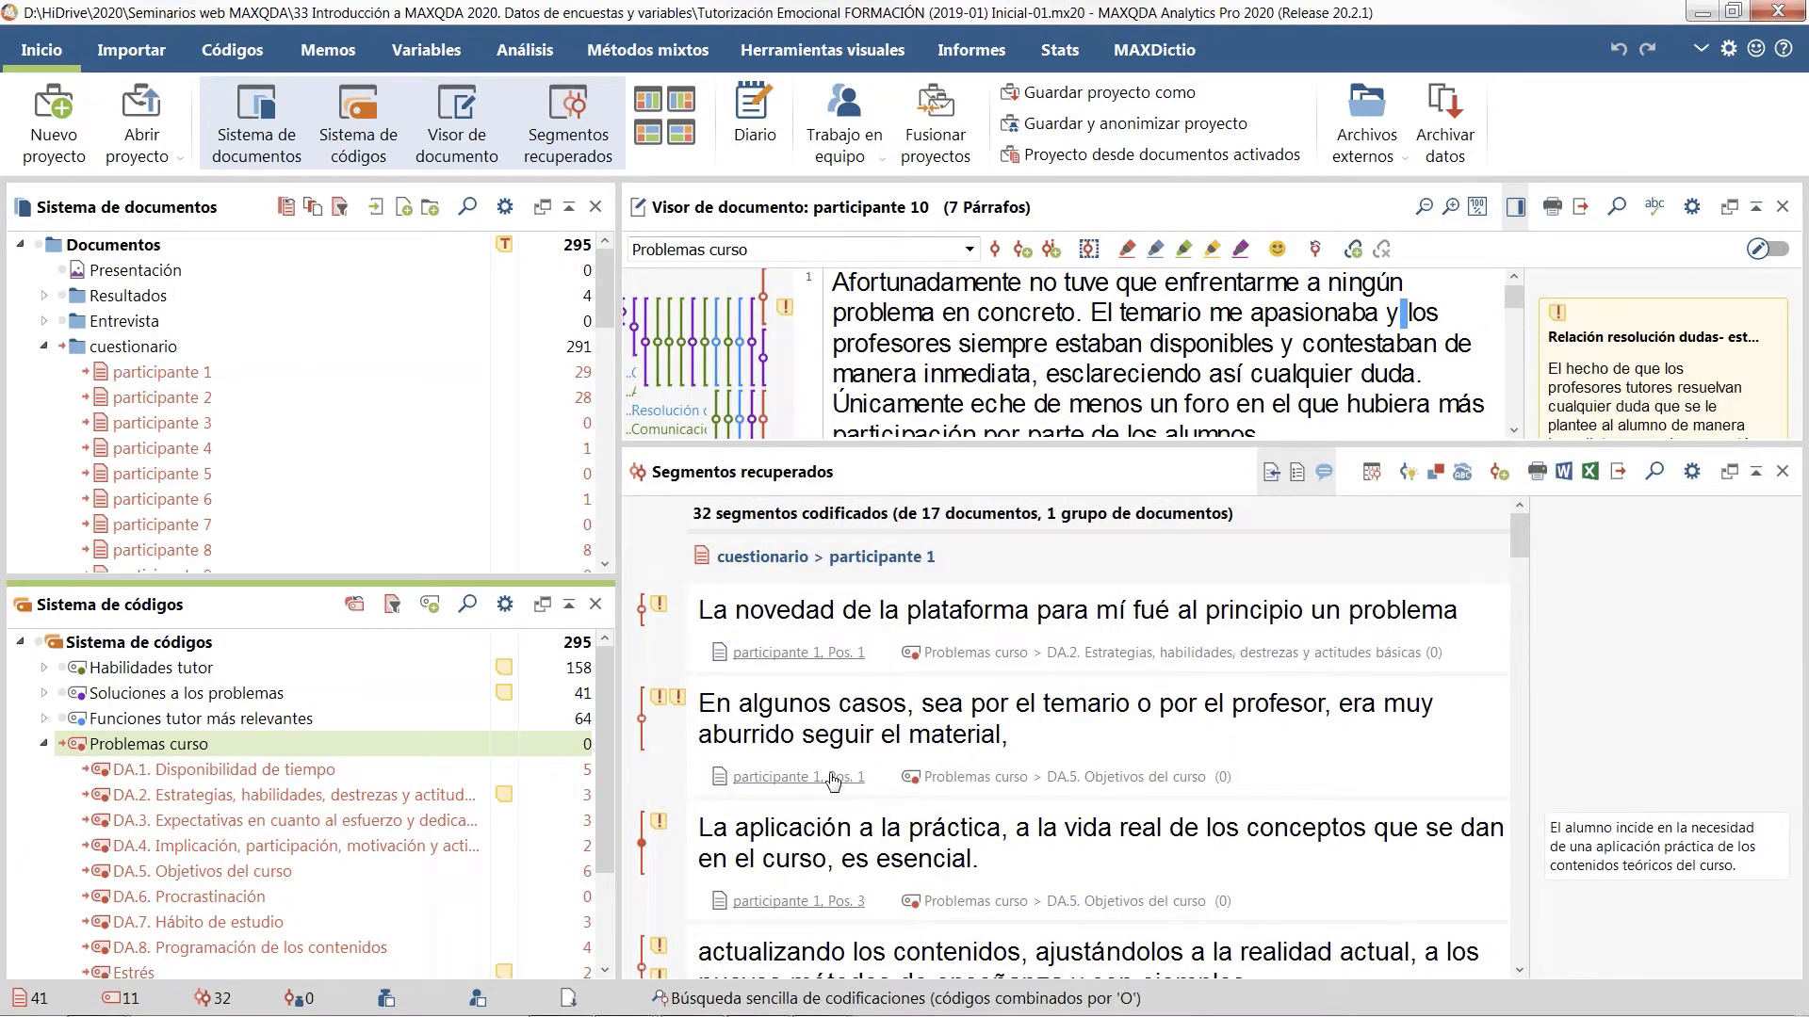
Step: Open the participante 1 source passage of the segment coded DA.8. Programación de los contenidos and enlarge the document viewer around it
{"action": "scroll", "coordinate": [825, 782], "scroll_direction": "down", "scroll_amount": 2}
{"action": "scroll", "coordinate": [825, 781], "scroll_direction": "down", "scroll_amount": 2}
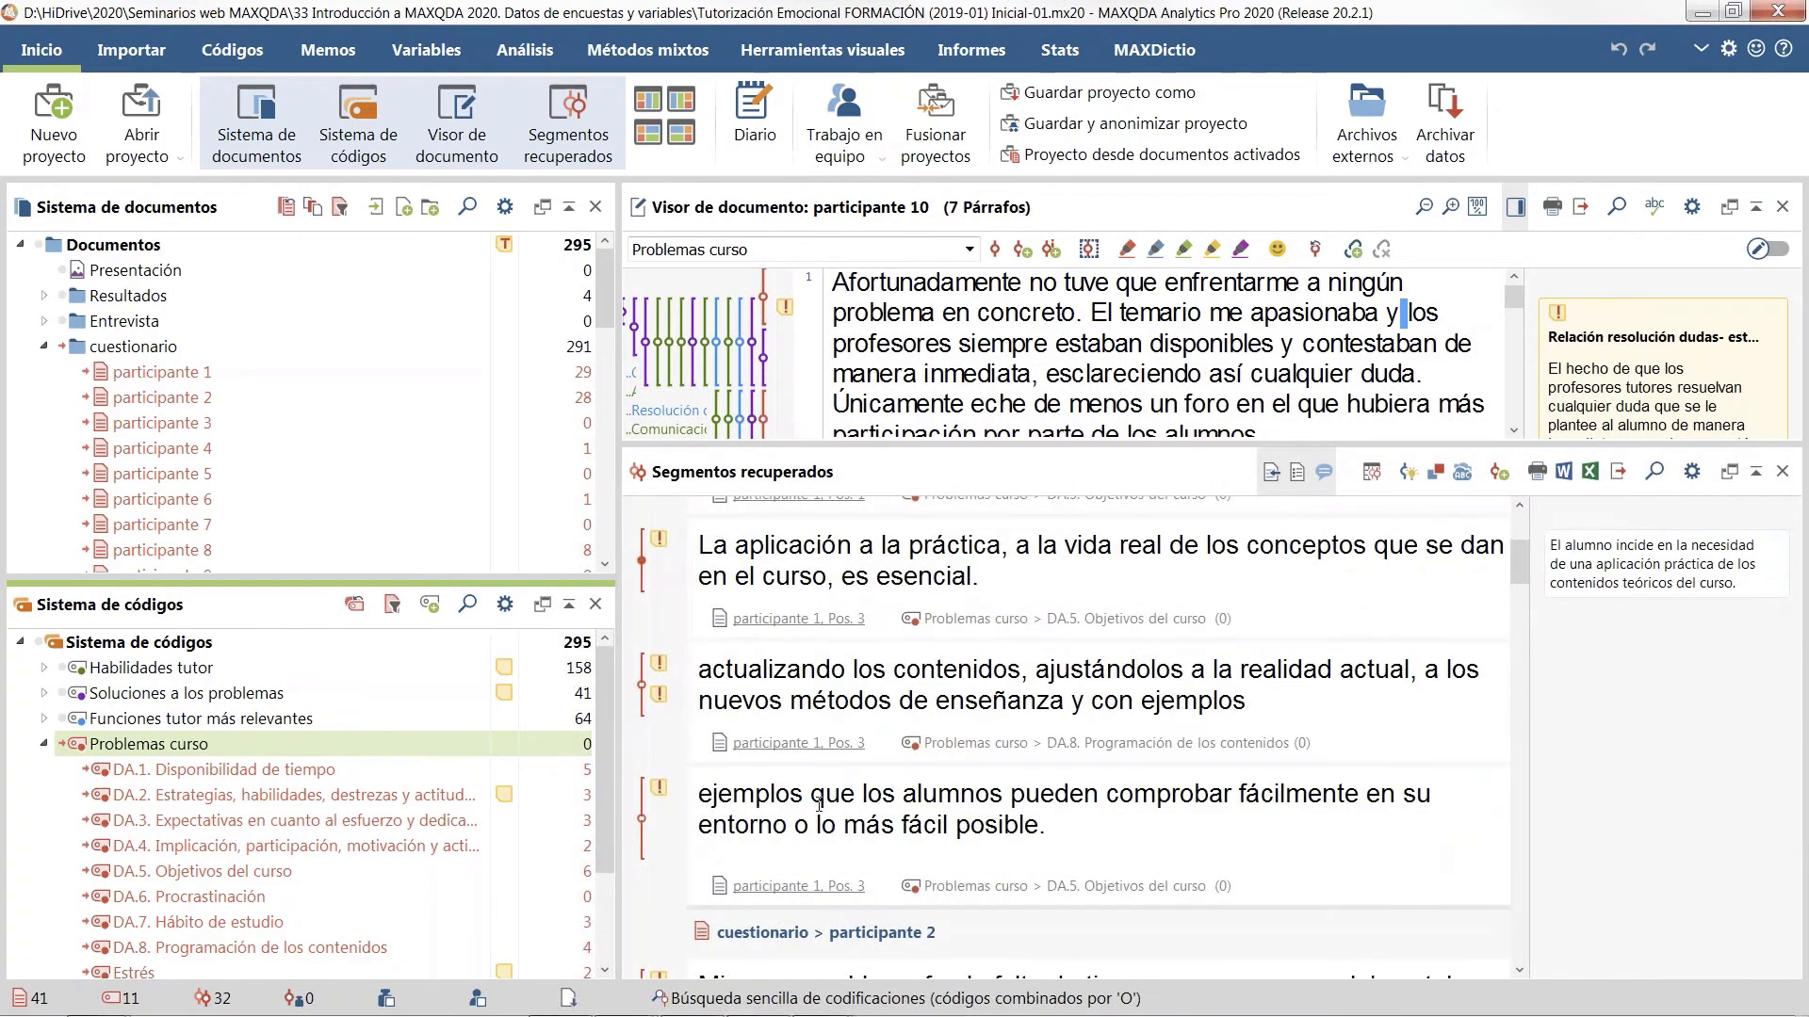
{"action": "left_click", "coordinate": [799, 743]}
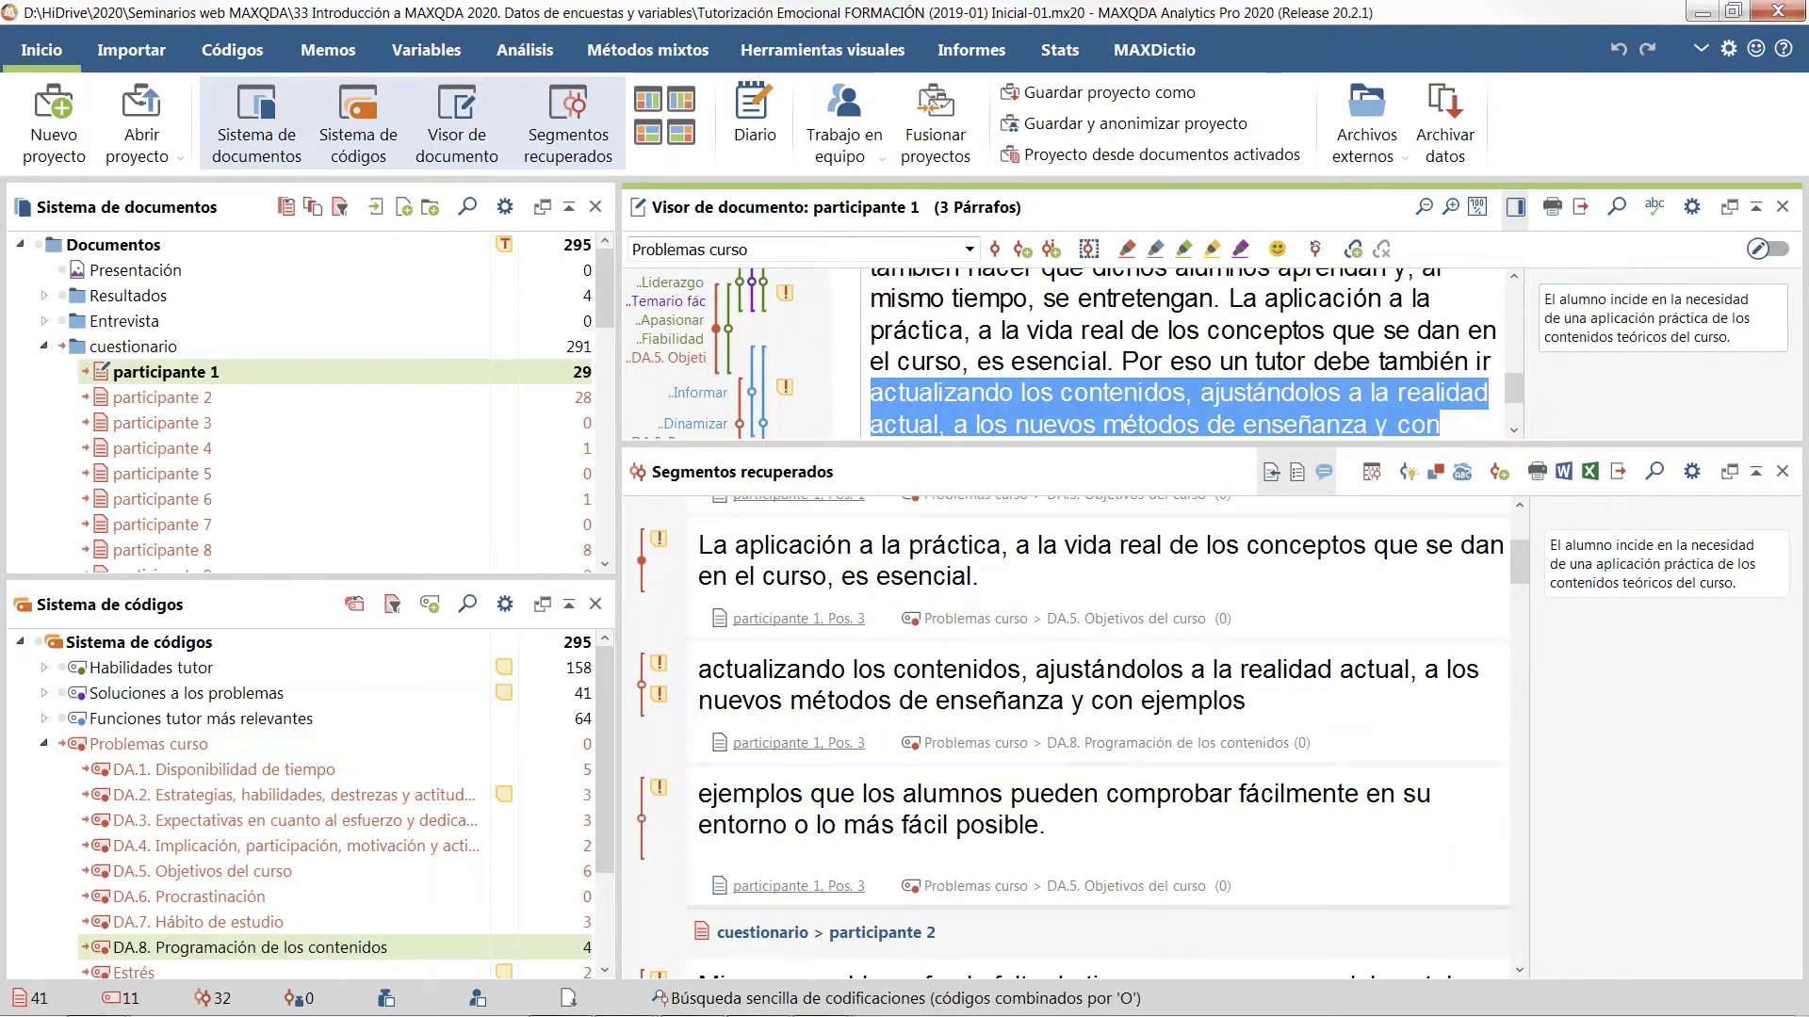
{"action": "left_click_drag", "start_coordinate": [1066, 444], "coordinate": [1055, 534]}
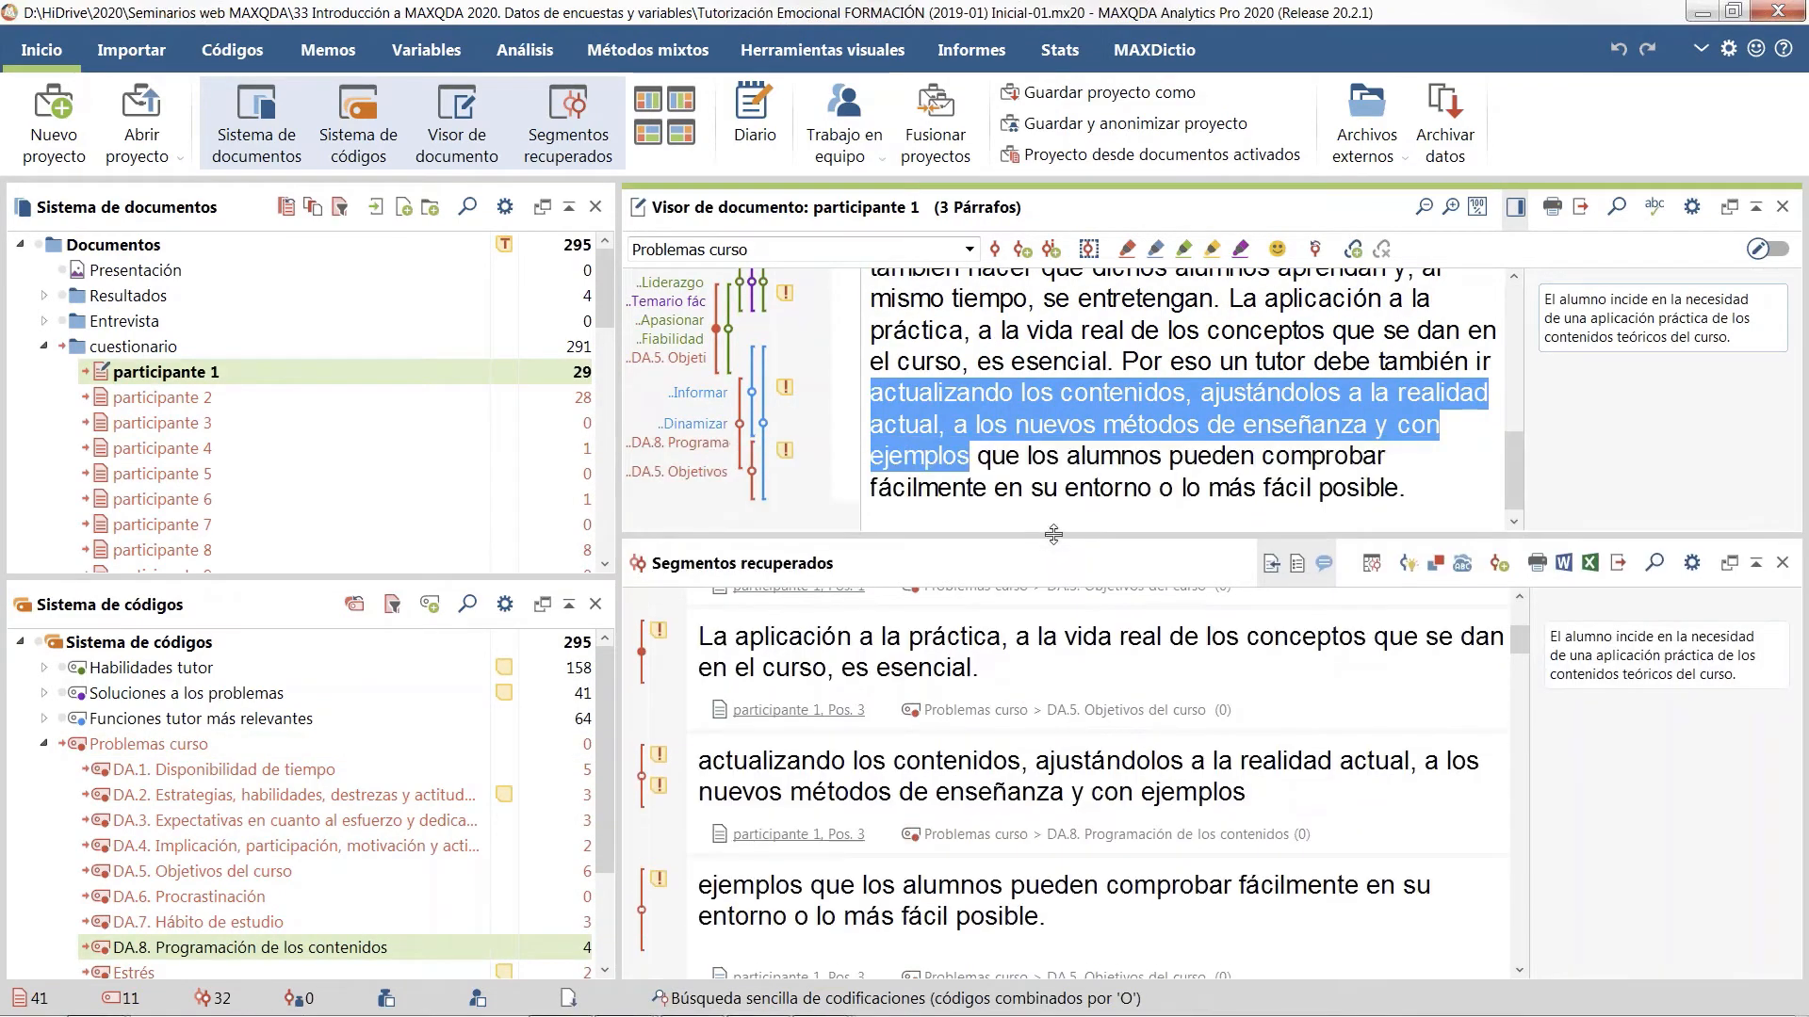
Step: Review the retrieved Problemas curso segments of participante 1 and participante 2
{"action": "scroll", "coordinate": [876, 791], "scroll_direction": "down", "scroll_amount": 2}
{"action": "scroll", "coordinate": [877, 790], "scroll_direction": "down", "scroll_amount": 4}
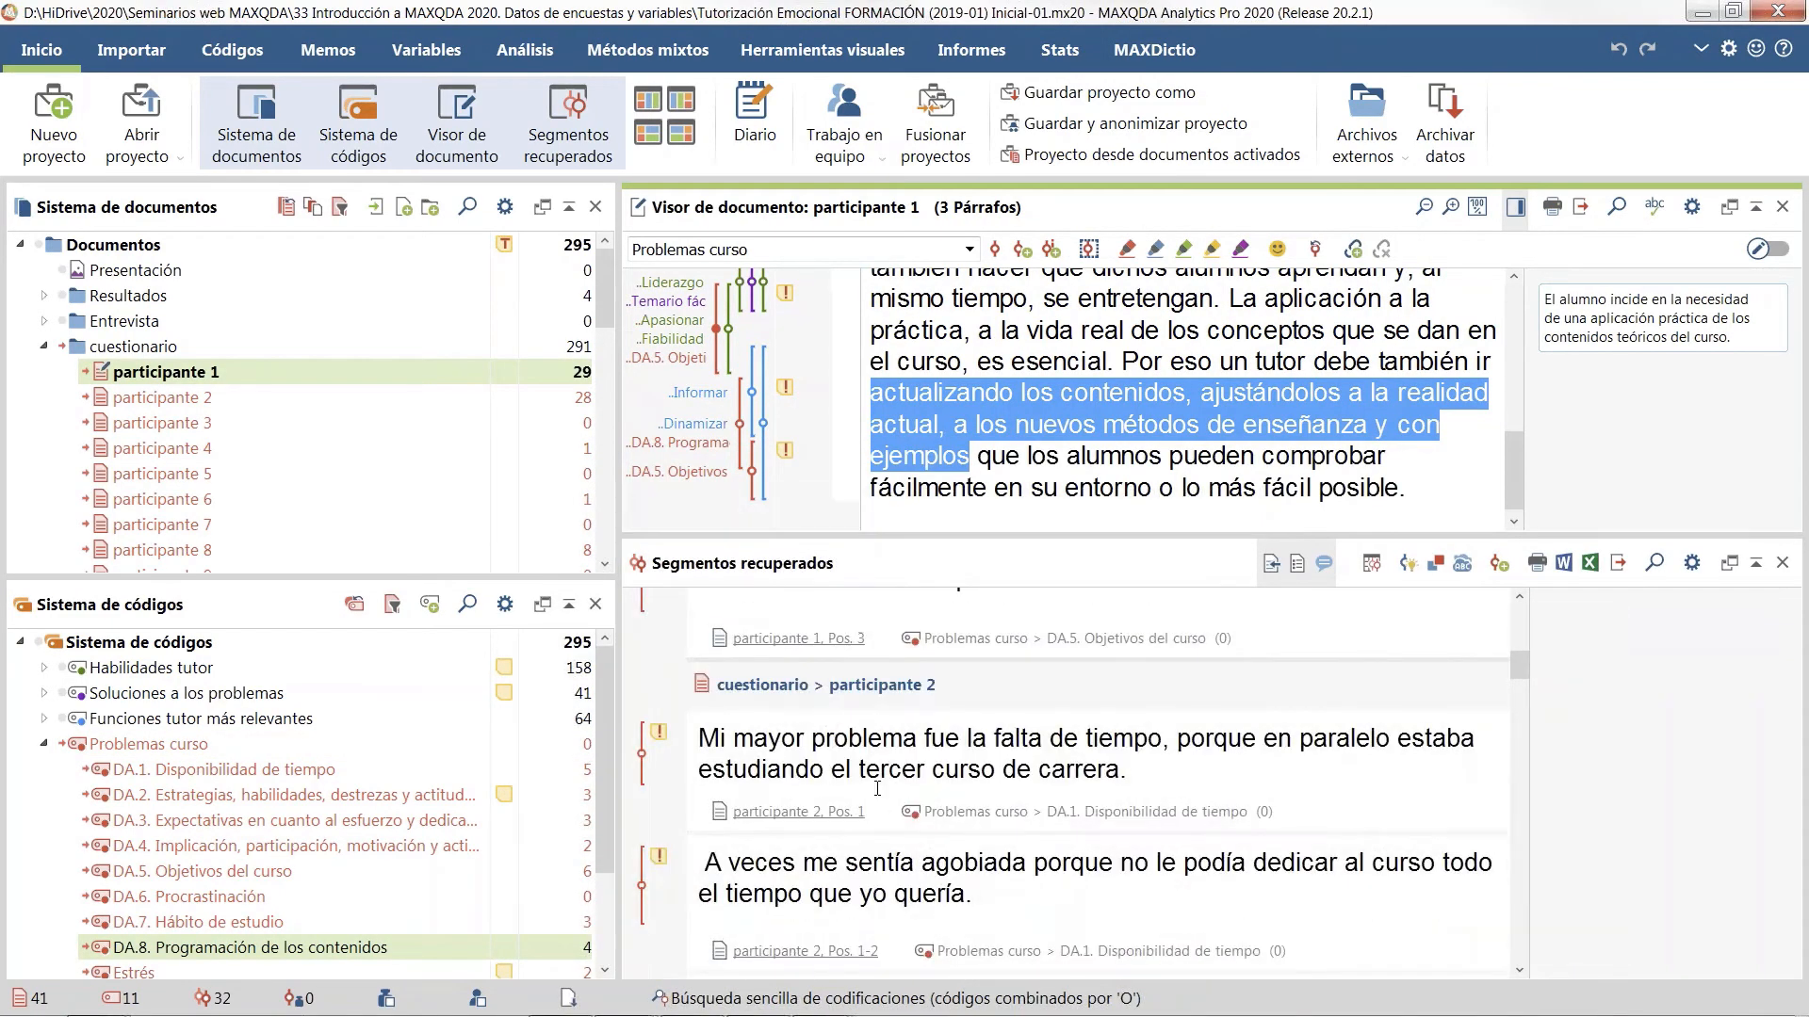
{"action": "scroll", "coordinate": [877, 789], "scroll_direction": "up", "scroll_amount": 6}
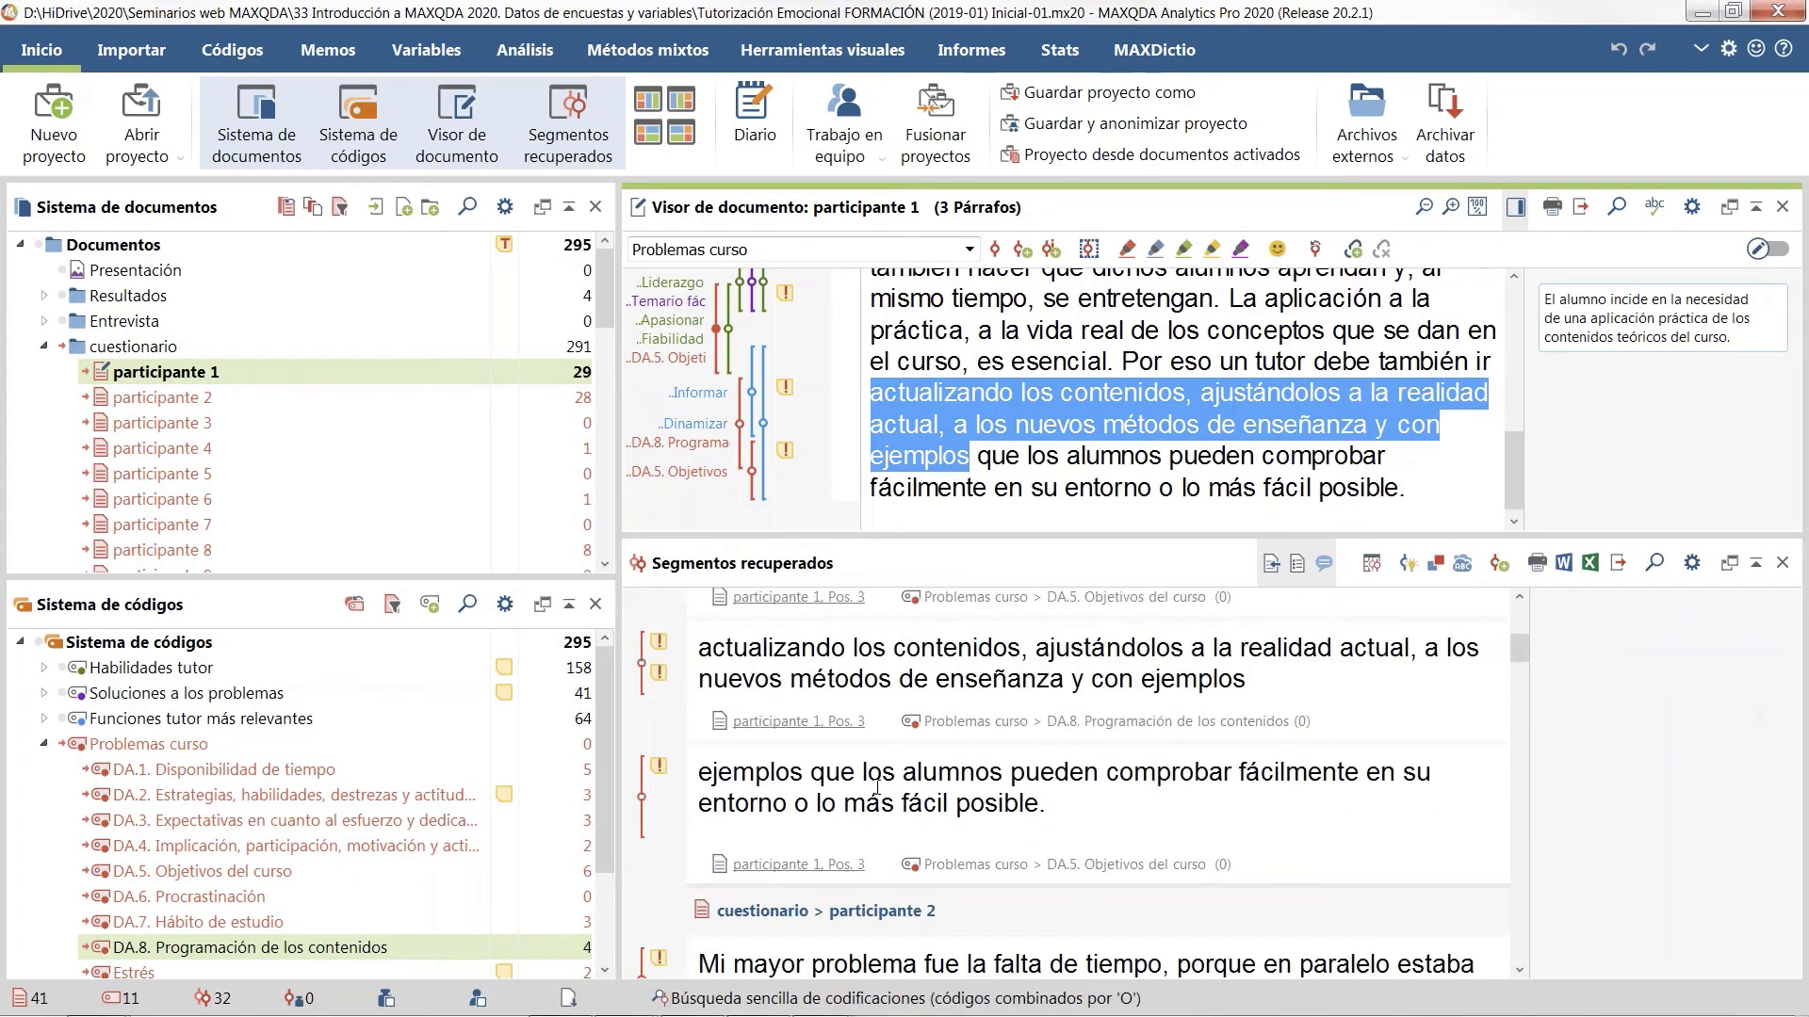
{"action": "scroll", "coordinate": [876, 787], "scroll_direction": "up", "scroll_amount": 2}
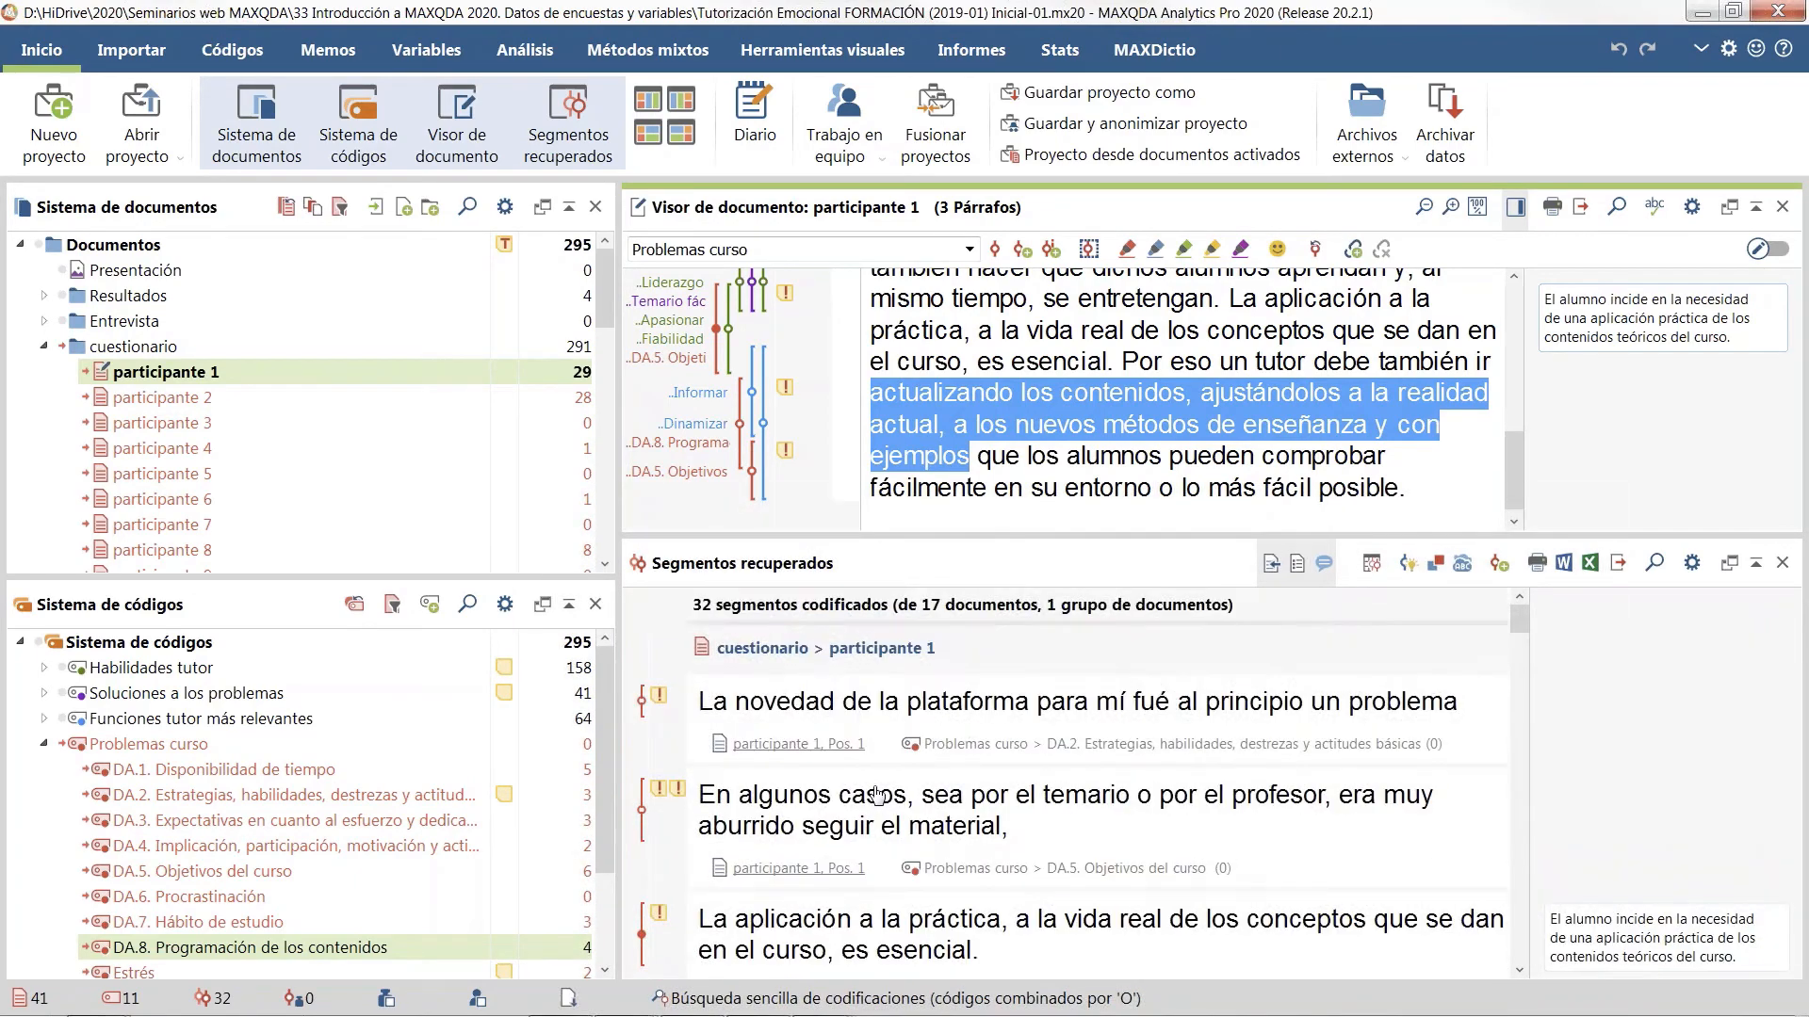
{"action": "scroll", "coordinate": [875, 784], "scroll_direction": "down", "scroll_amount": 5}
{"action": "scroll", "coordinate": [875, 782], "scroll_direction": "down", "scroll_amount": 3}
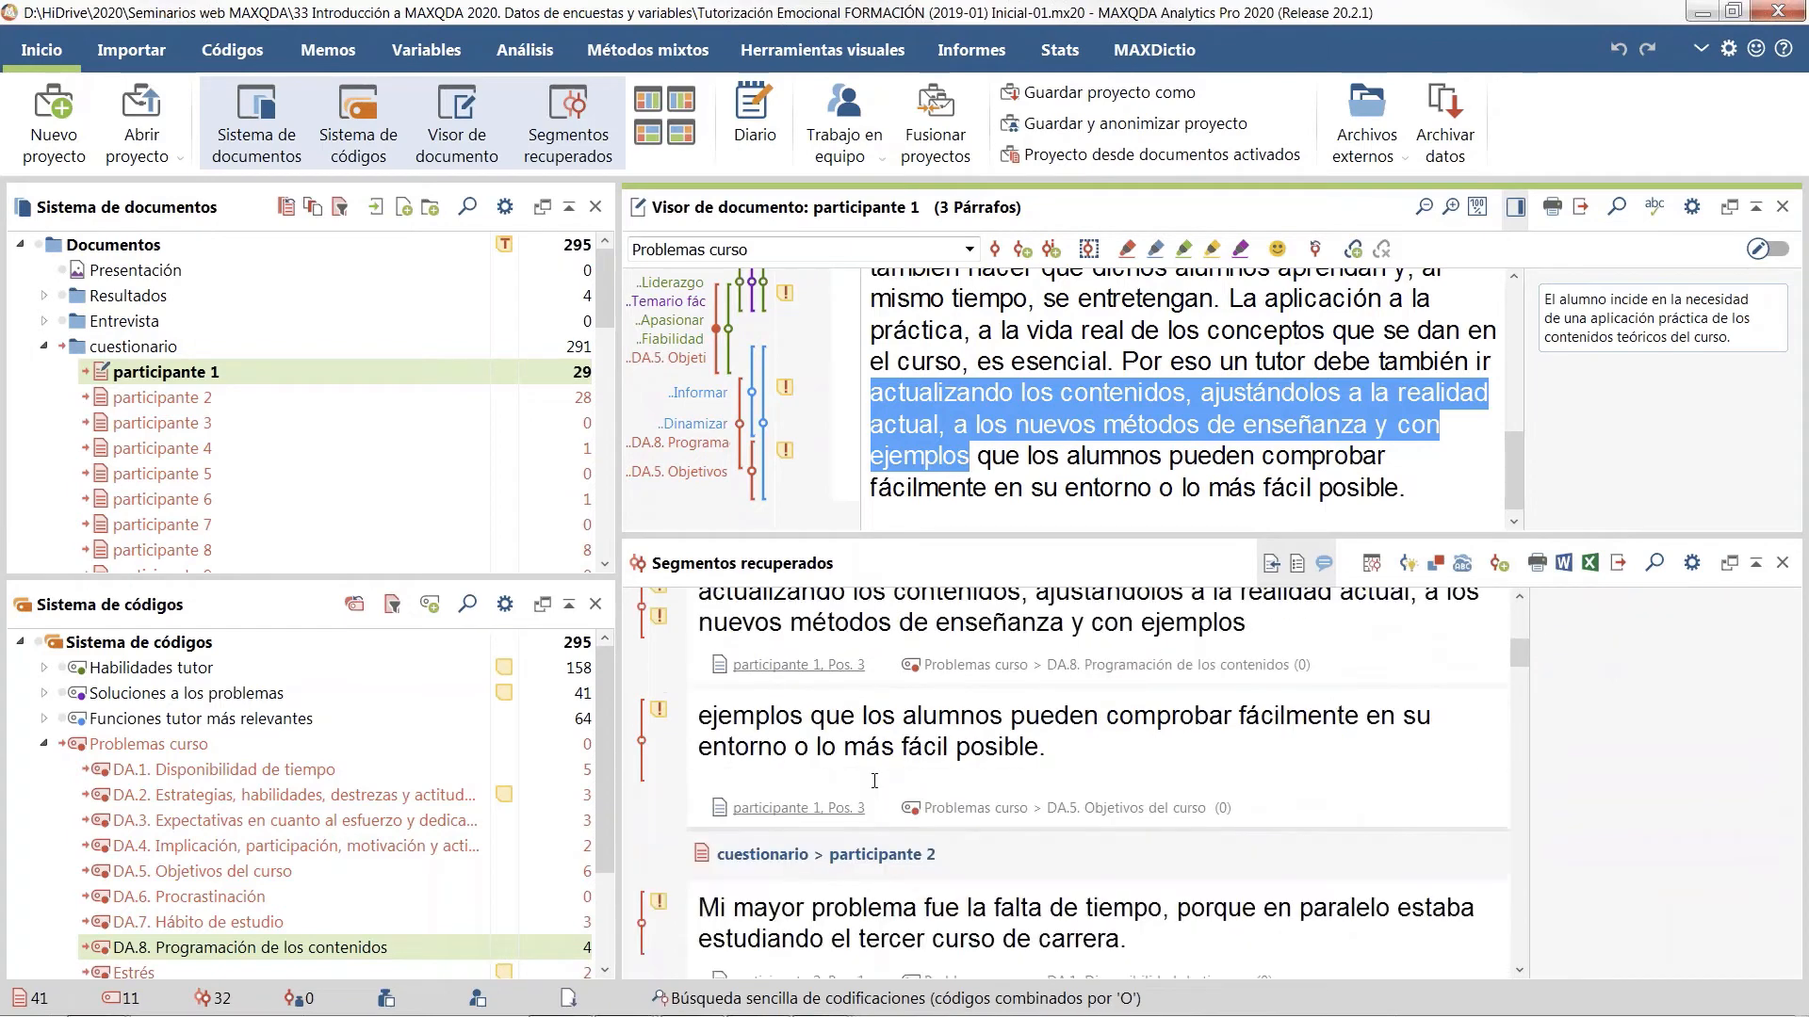
{"action": "scroll", "coordinate": [874, 781], "scroll_direction": "down", "scroll_amount": 1}
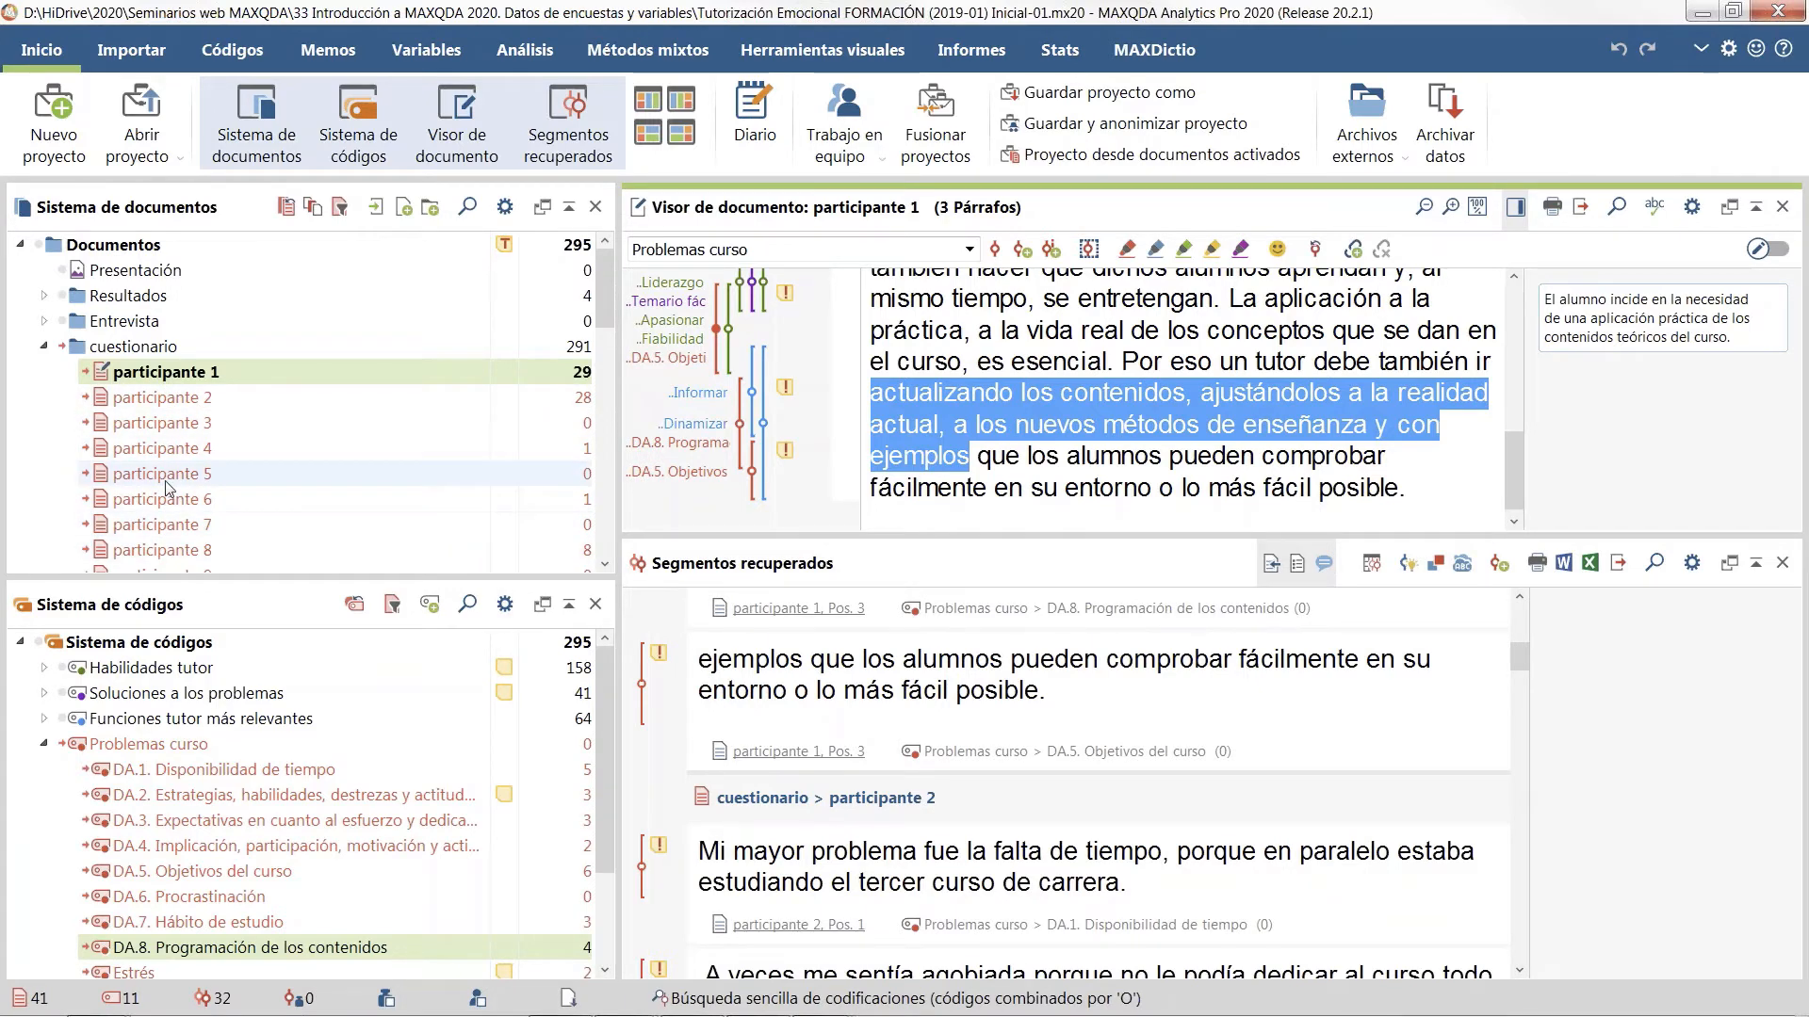
Step: Reset code activation, retrieve the cuestionario segments for all codes, and deactivate Habilidades tutor and Soluciones a los problemas including their subcodes
{"action": "mouse_move", "coordinate": [166, 483]}
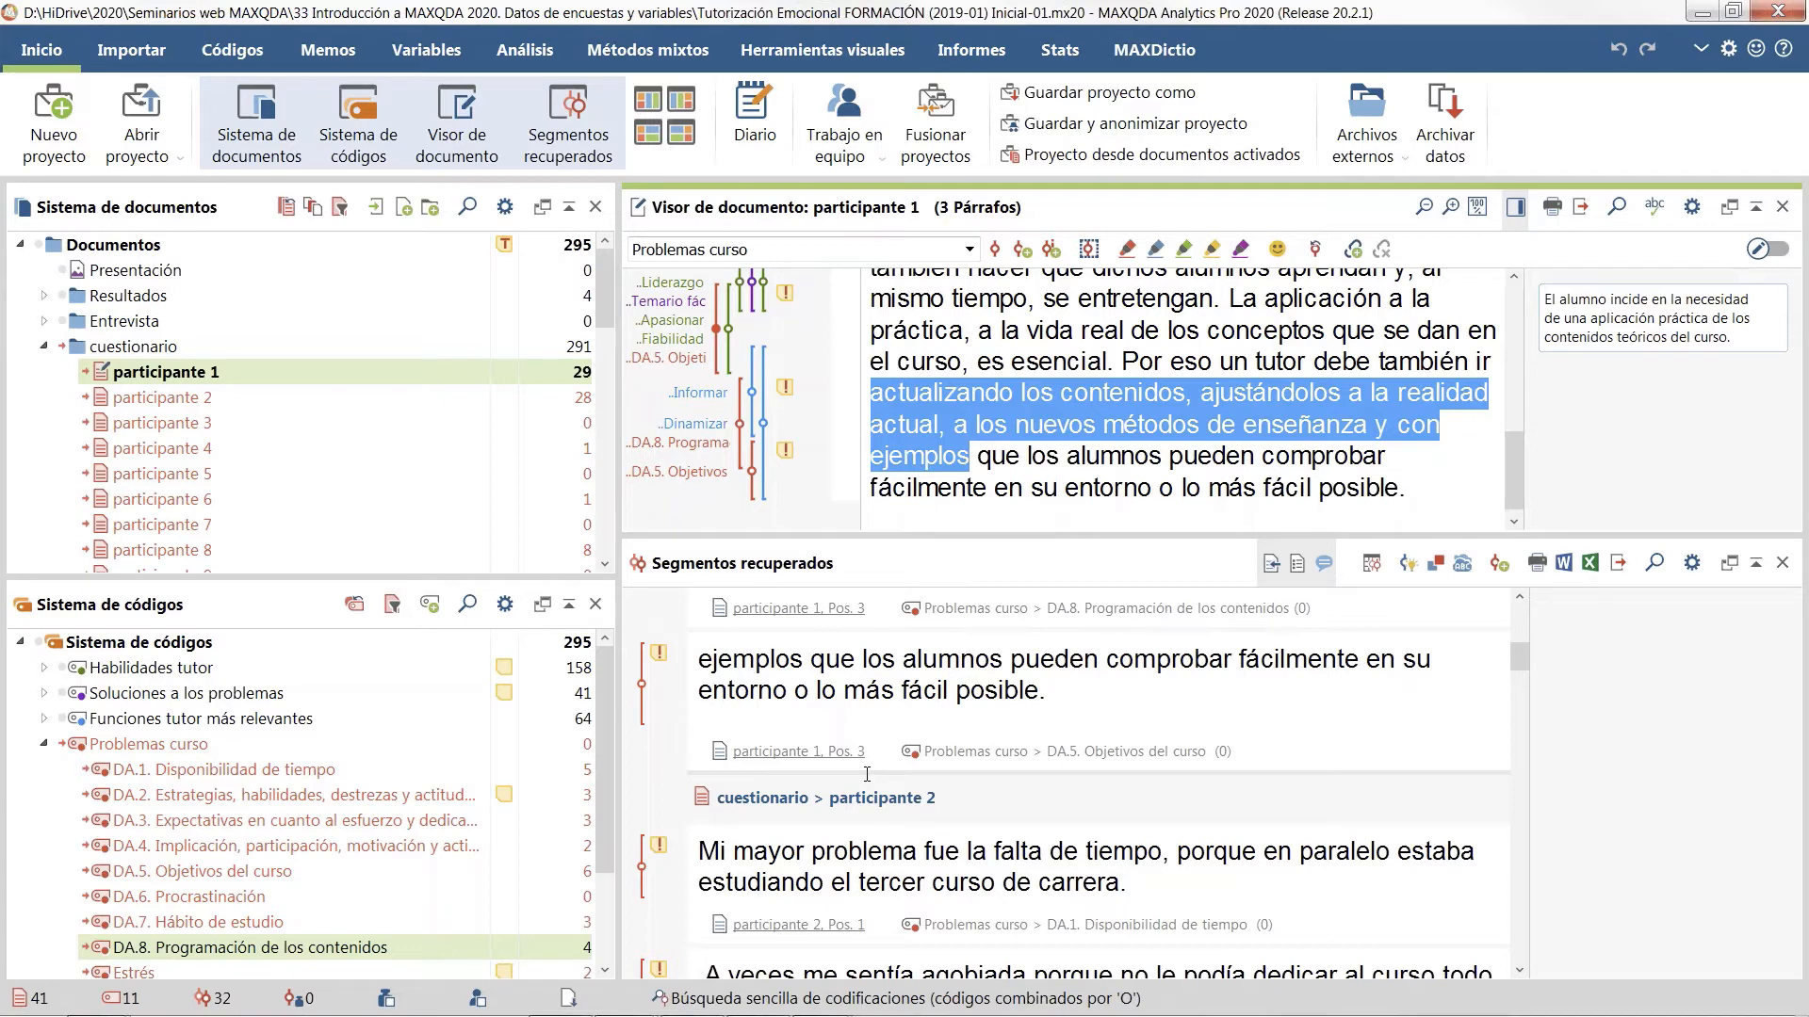
{"action": "left_click", "coordinate": [45, 648]}
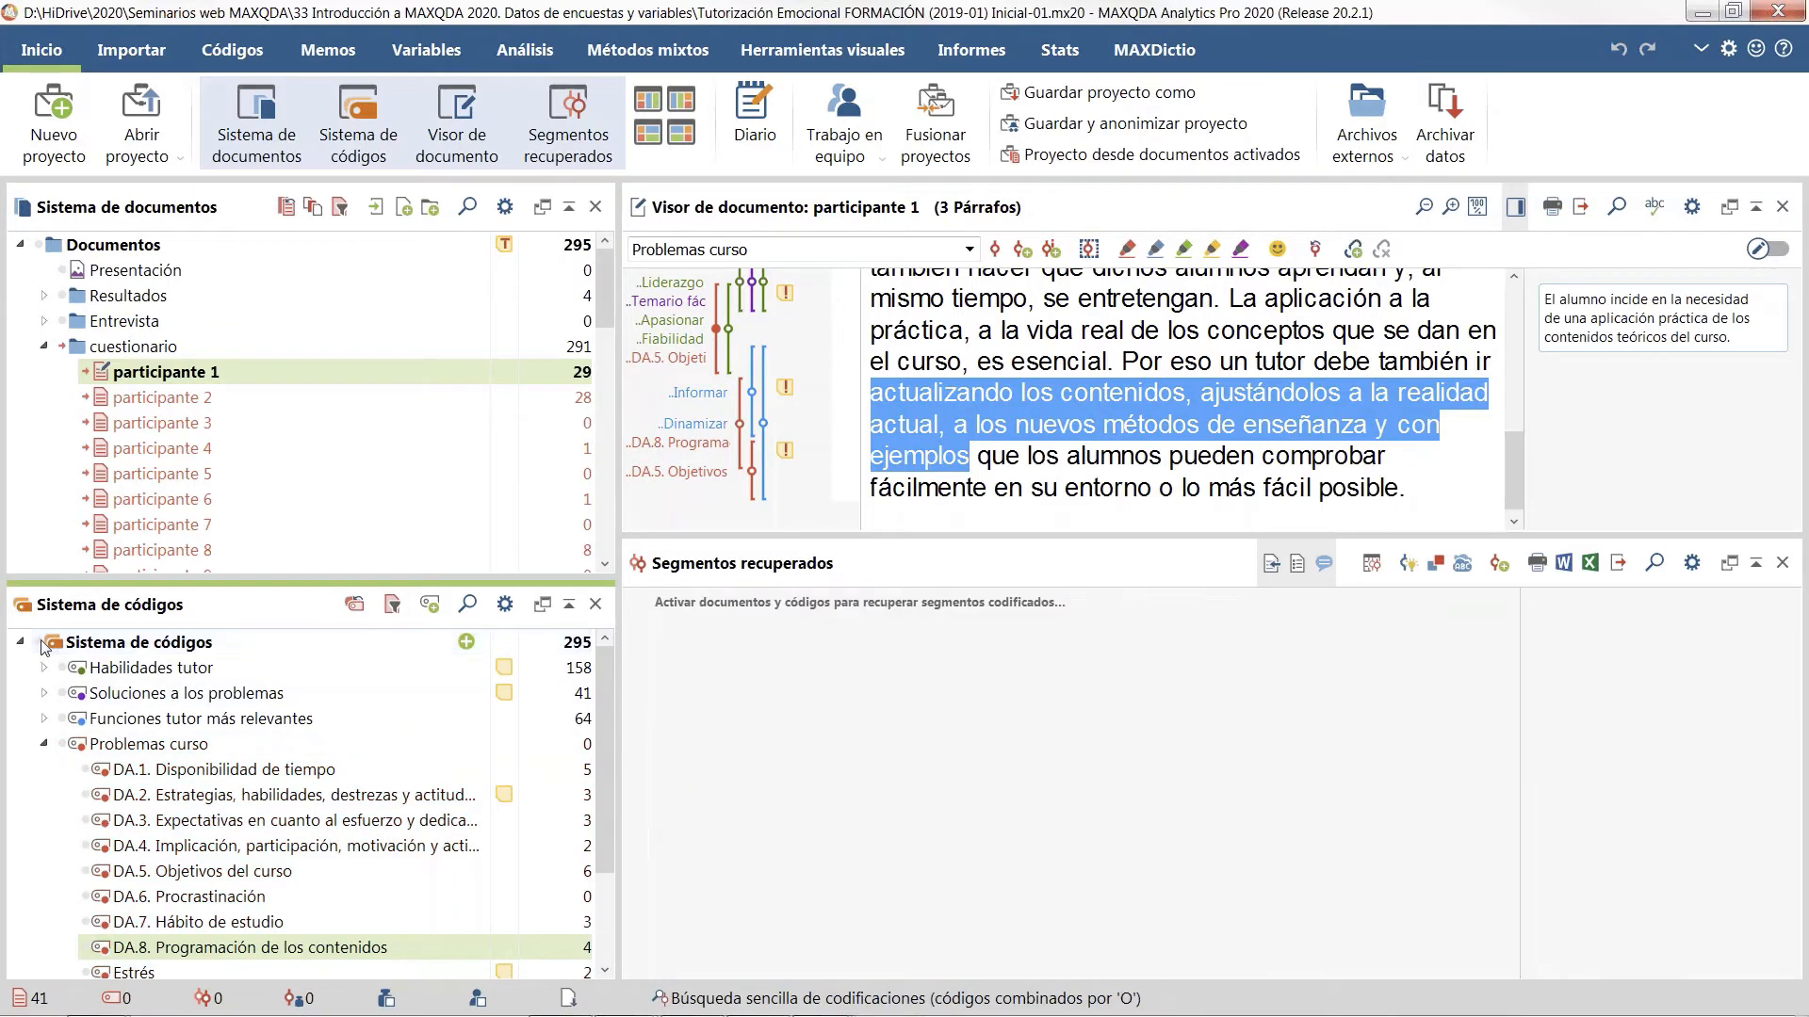
{"action": "left_click", "coordinate": [45, 649]}
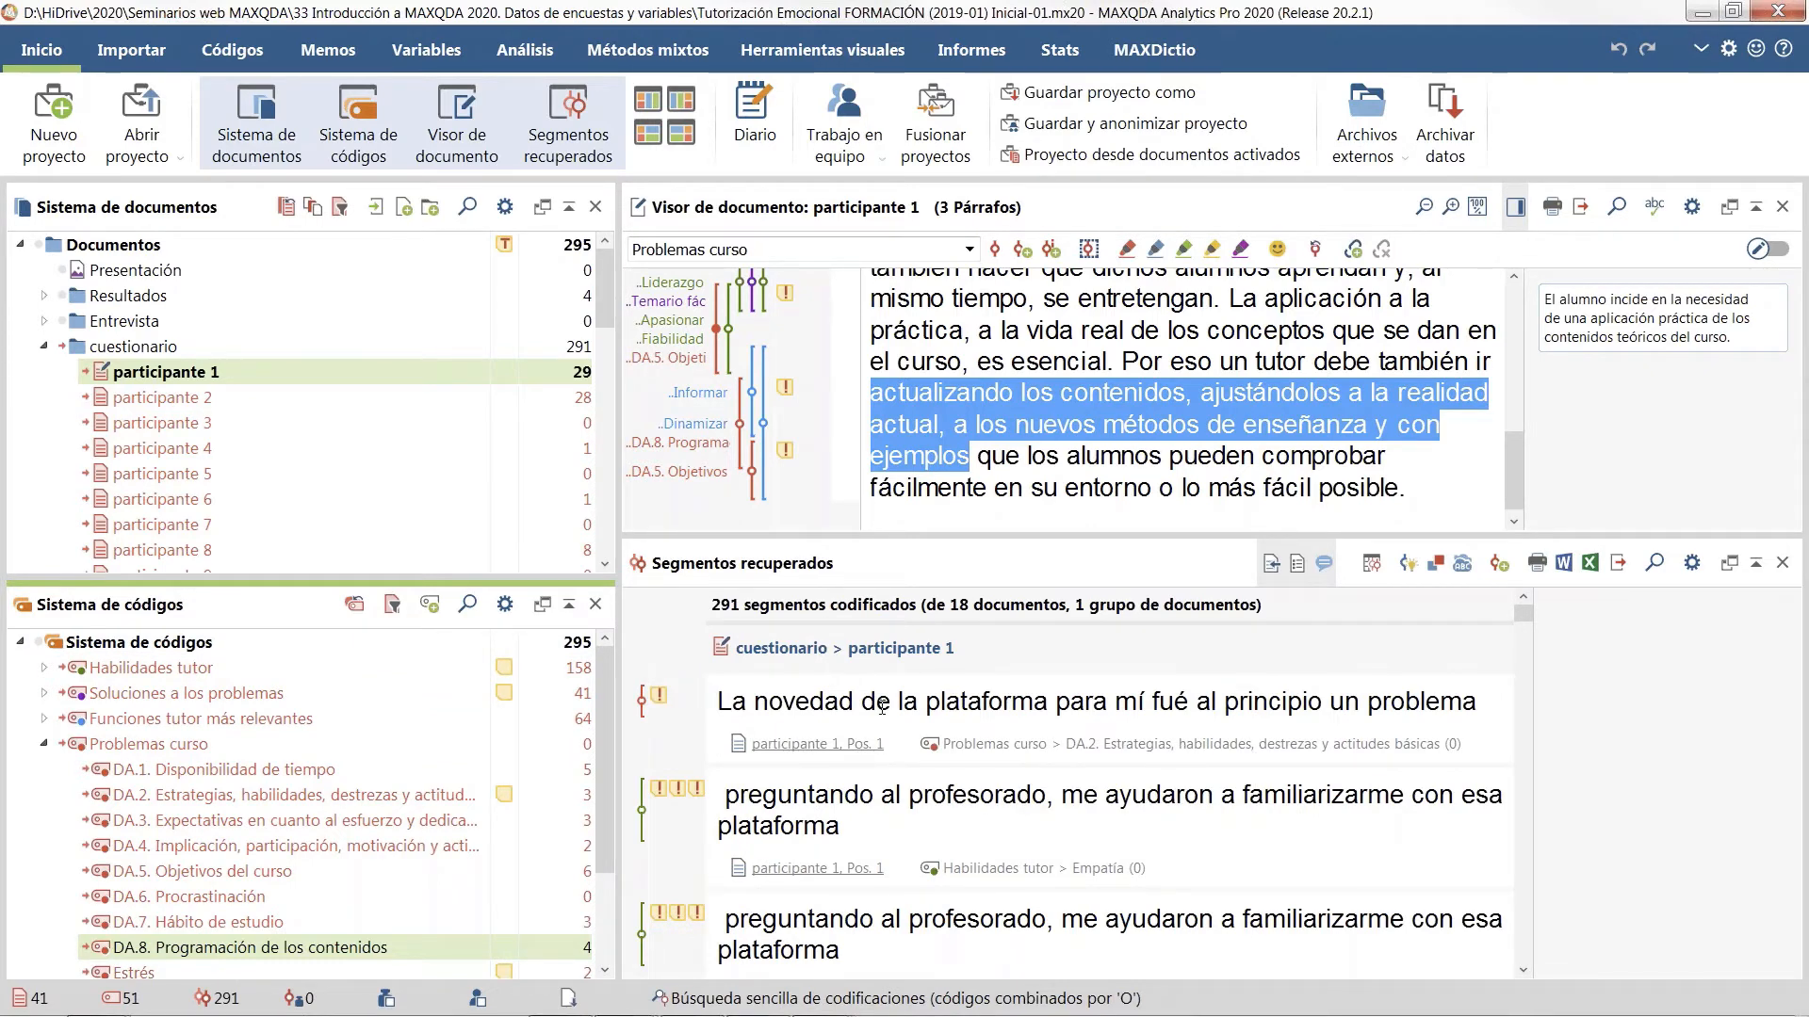
{"action": "left_click", "coordinate": [89, 669]}
{"action": "right_click", "coordinate": [90, 671]}
{"action": "mouse_move", "coordinate": [179, 560]}
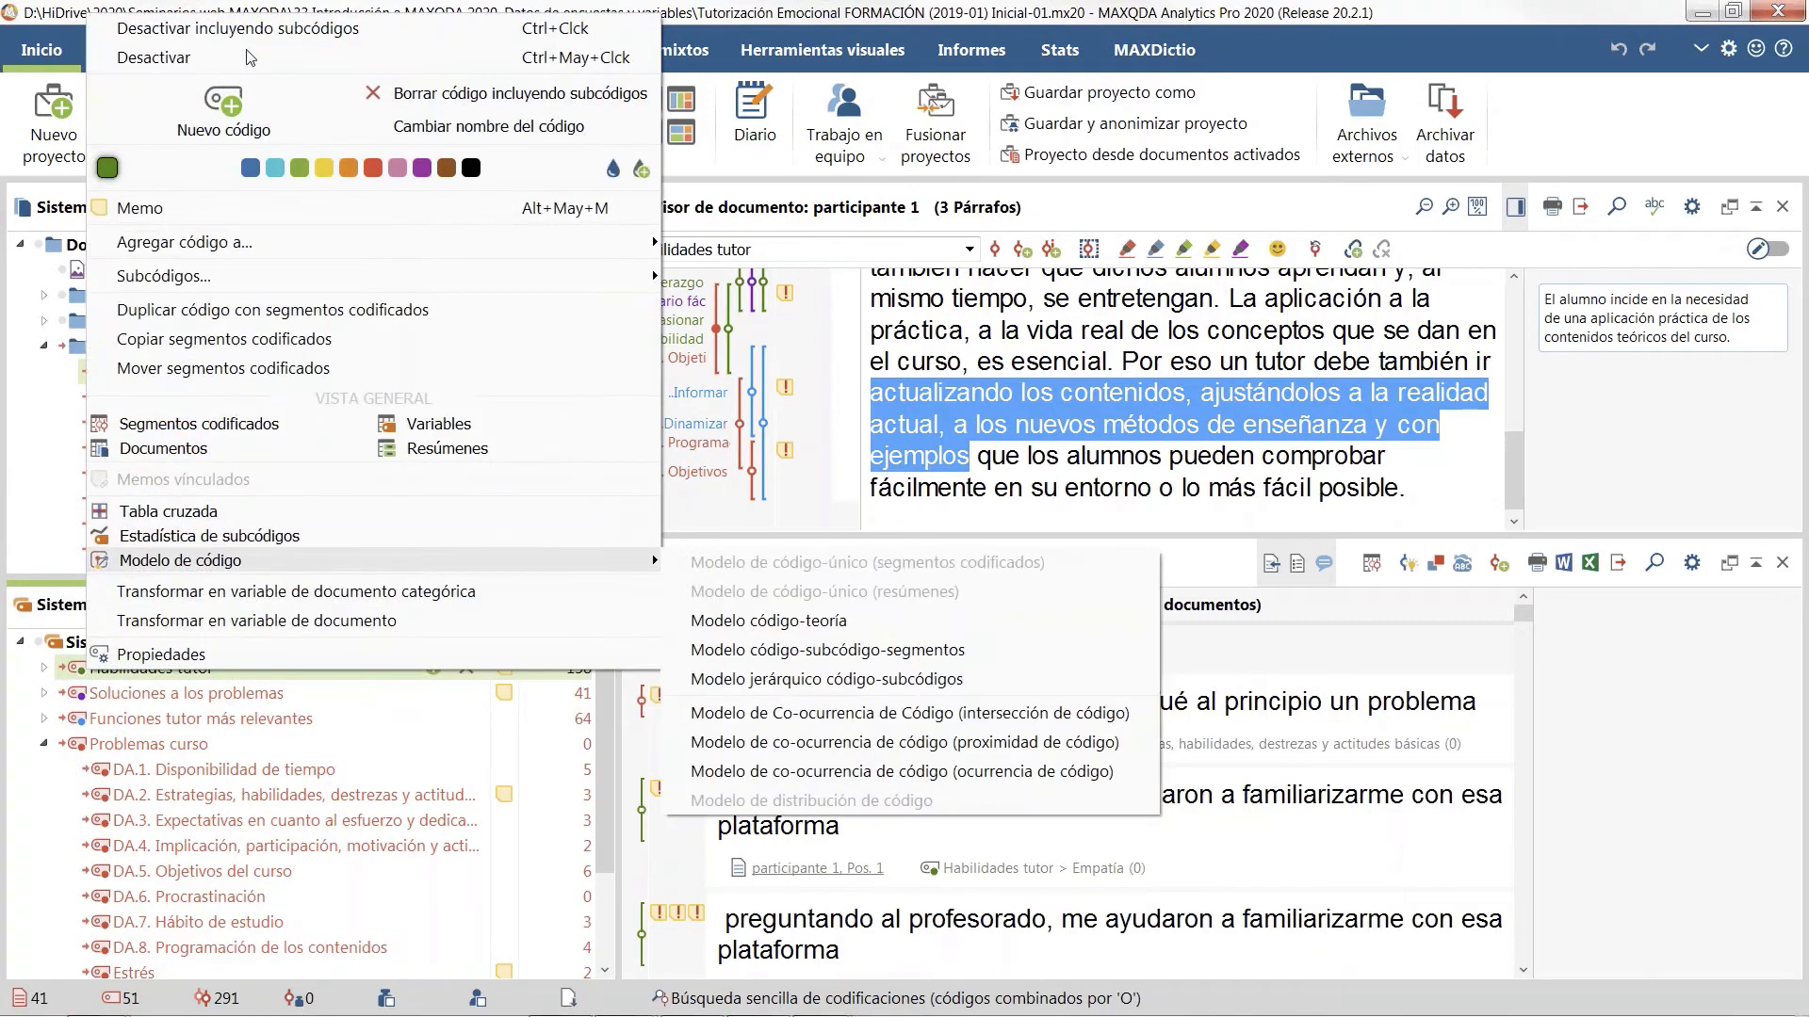
{"action": "left_click", "coordinate": [243, 28]}
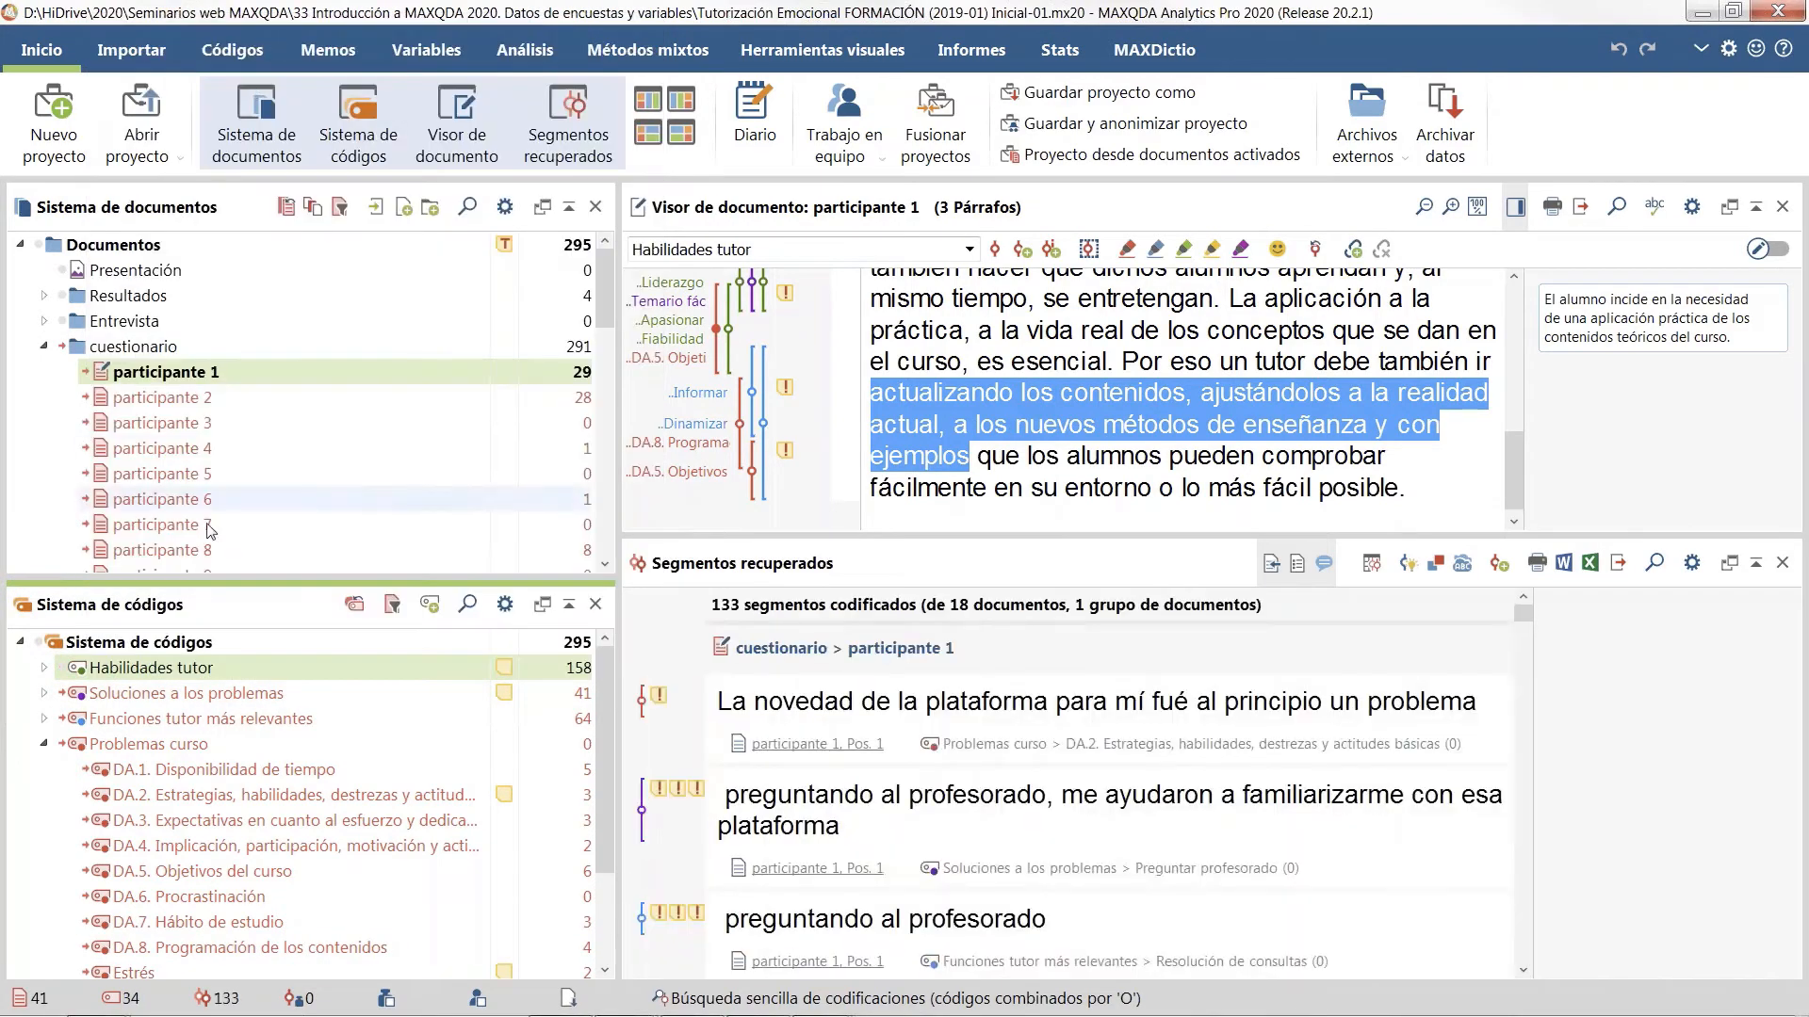
{"action": "right_click", "coordinate": [172, 702]}
{"action": "left_click", "coordinate": [429, 54]}
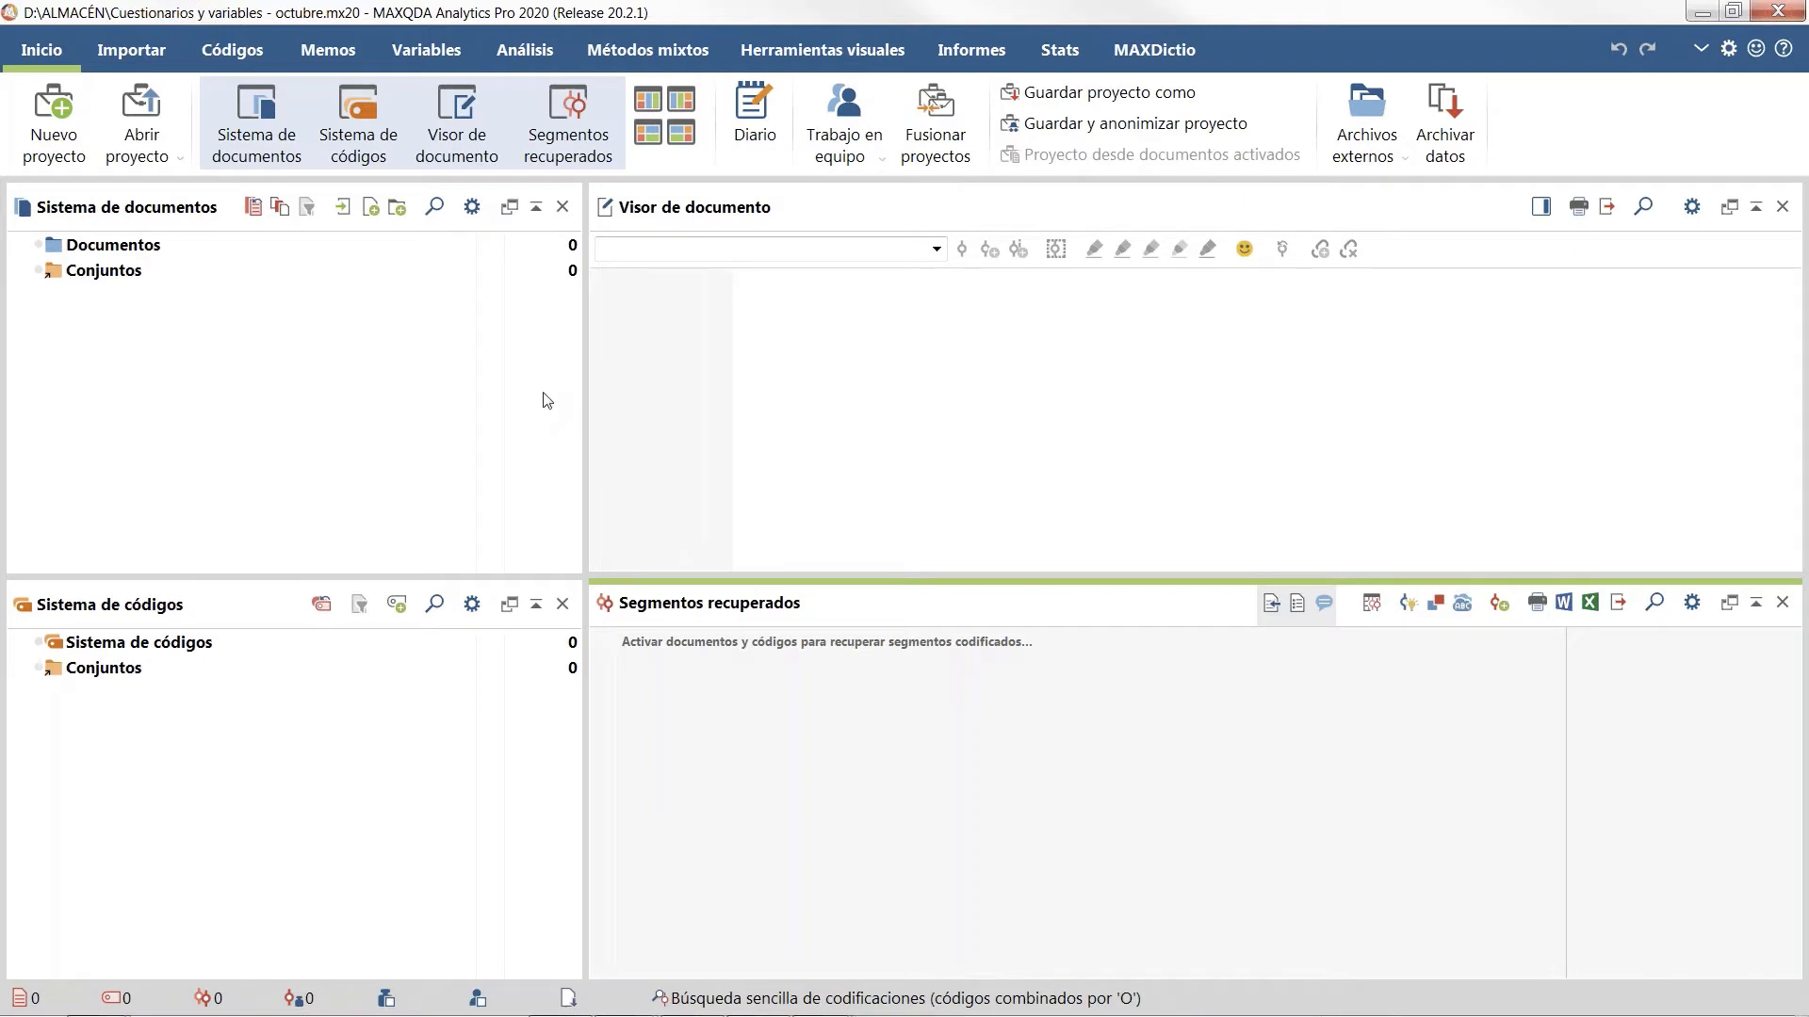
Step: In the project Cuestionarios y variables - octubre, start a survey data import from the Excel table Tutoriza_rep.xlsx in the Cuestionario folder
{"action": "left_click", "coordinate": [441, 55]}
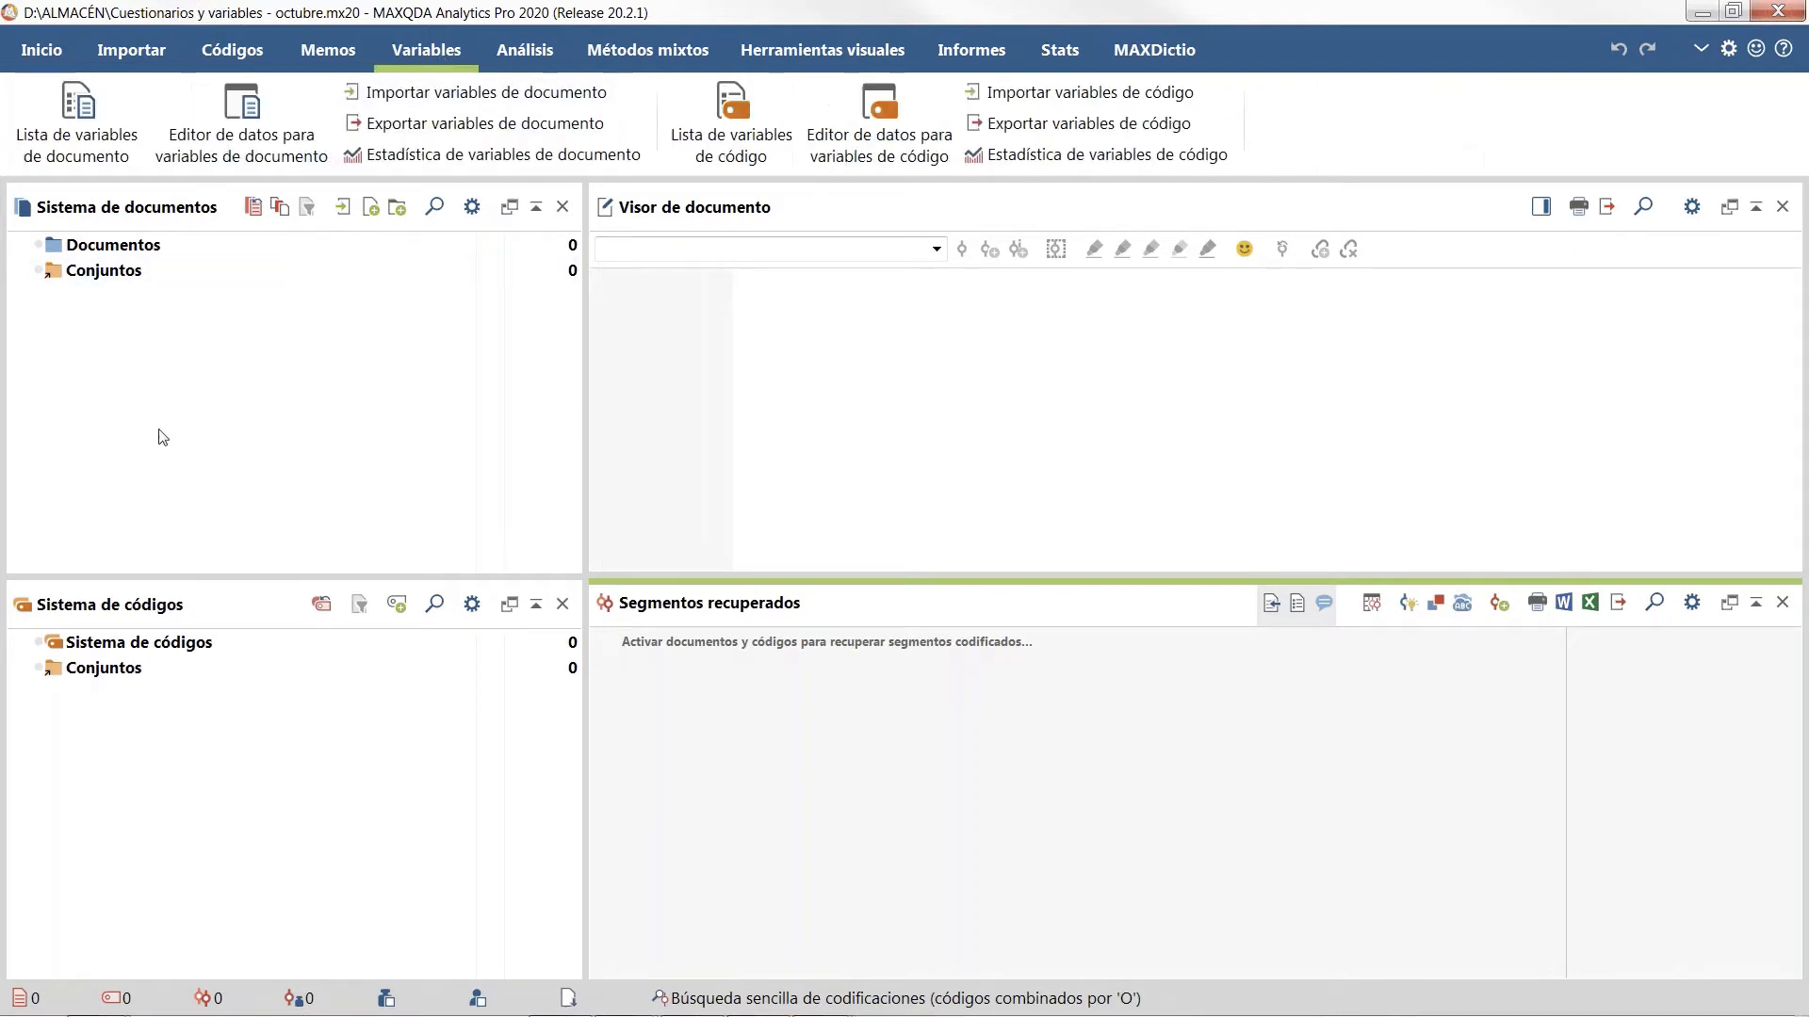
{"action": "left_click", "coordinate": [129, 57]}
{"action": "left_click", "coordinate": [586, 162]}
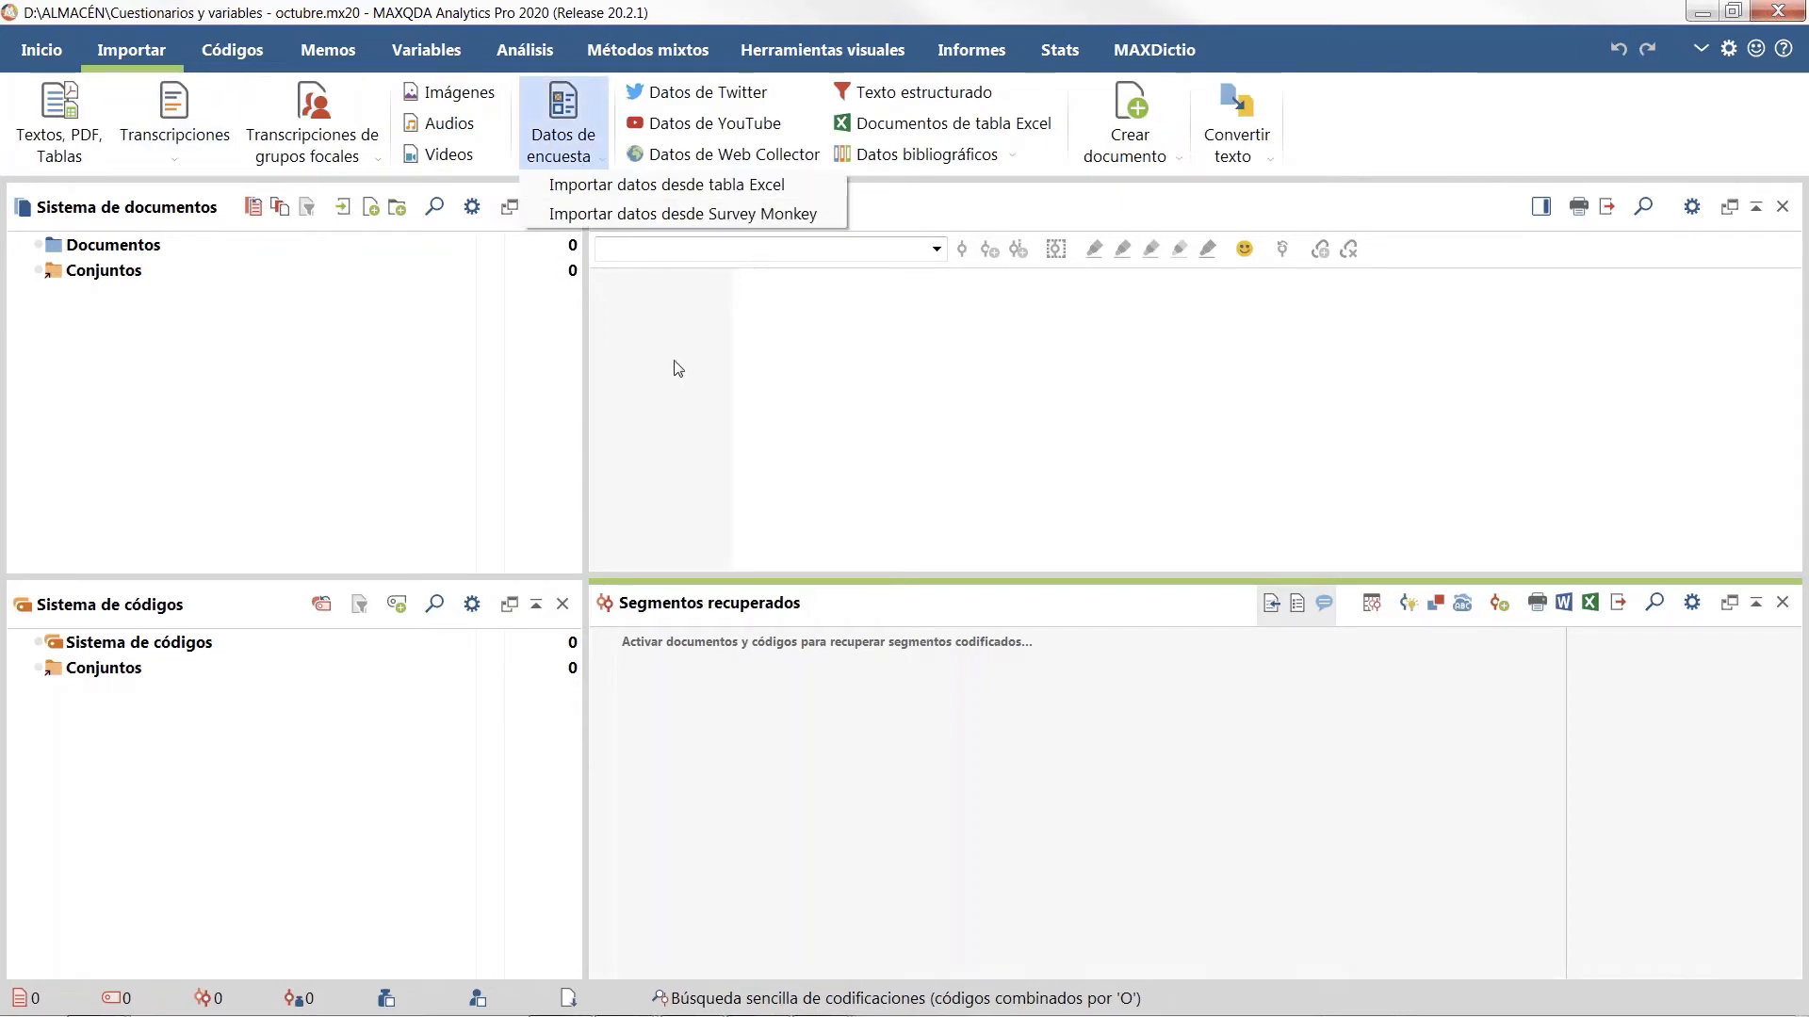
{"action": "left_click", "coordinate": [692, 186]}
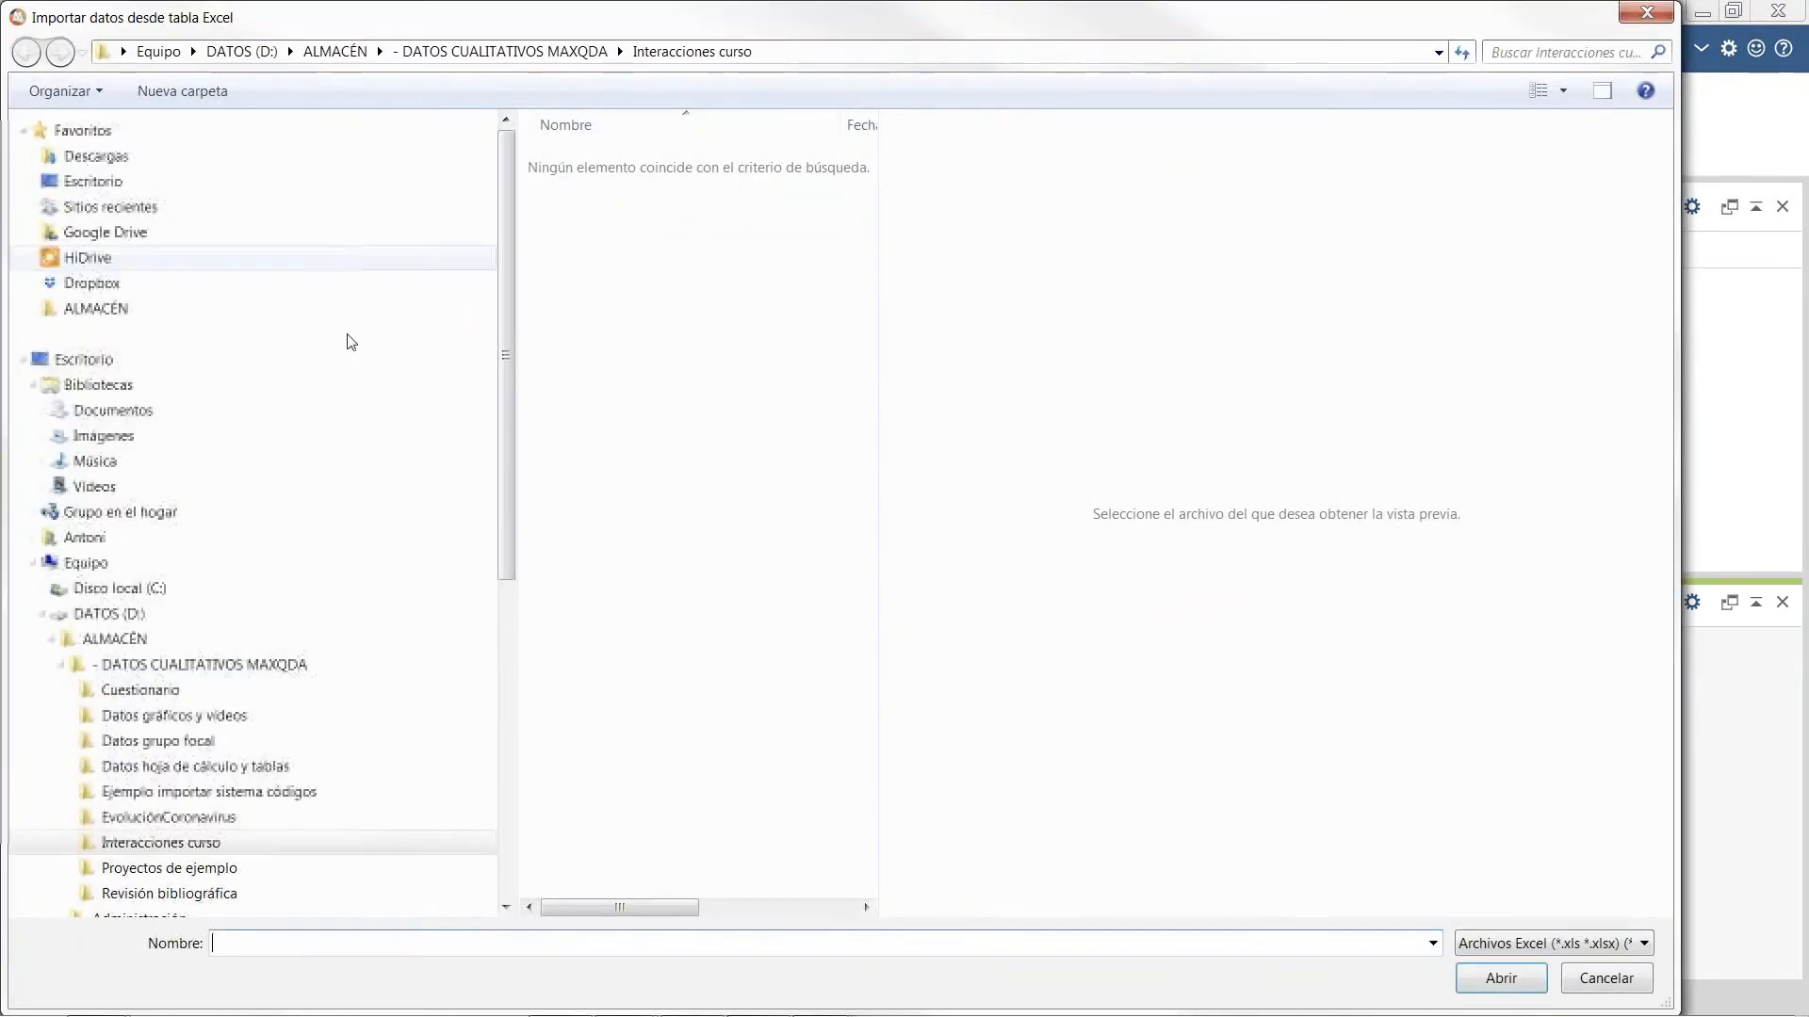
{"action": "left_click", "coordinate": [141, 690]}
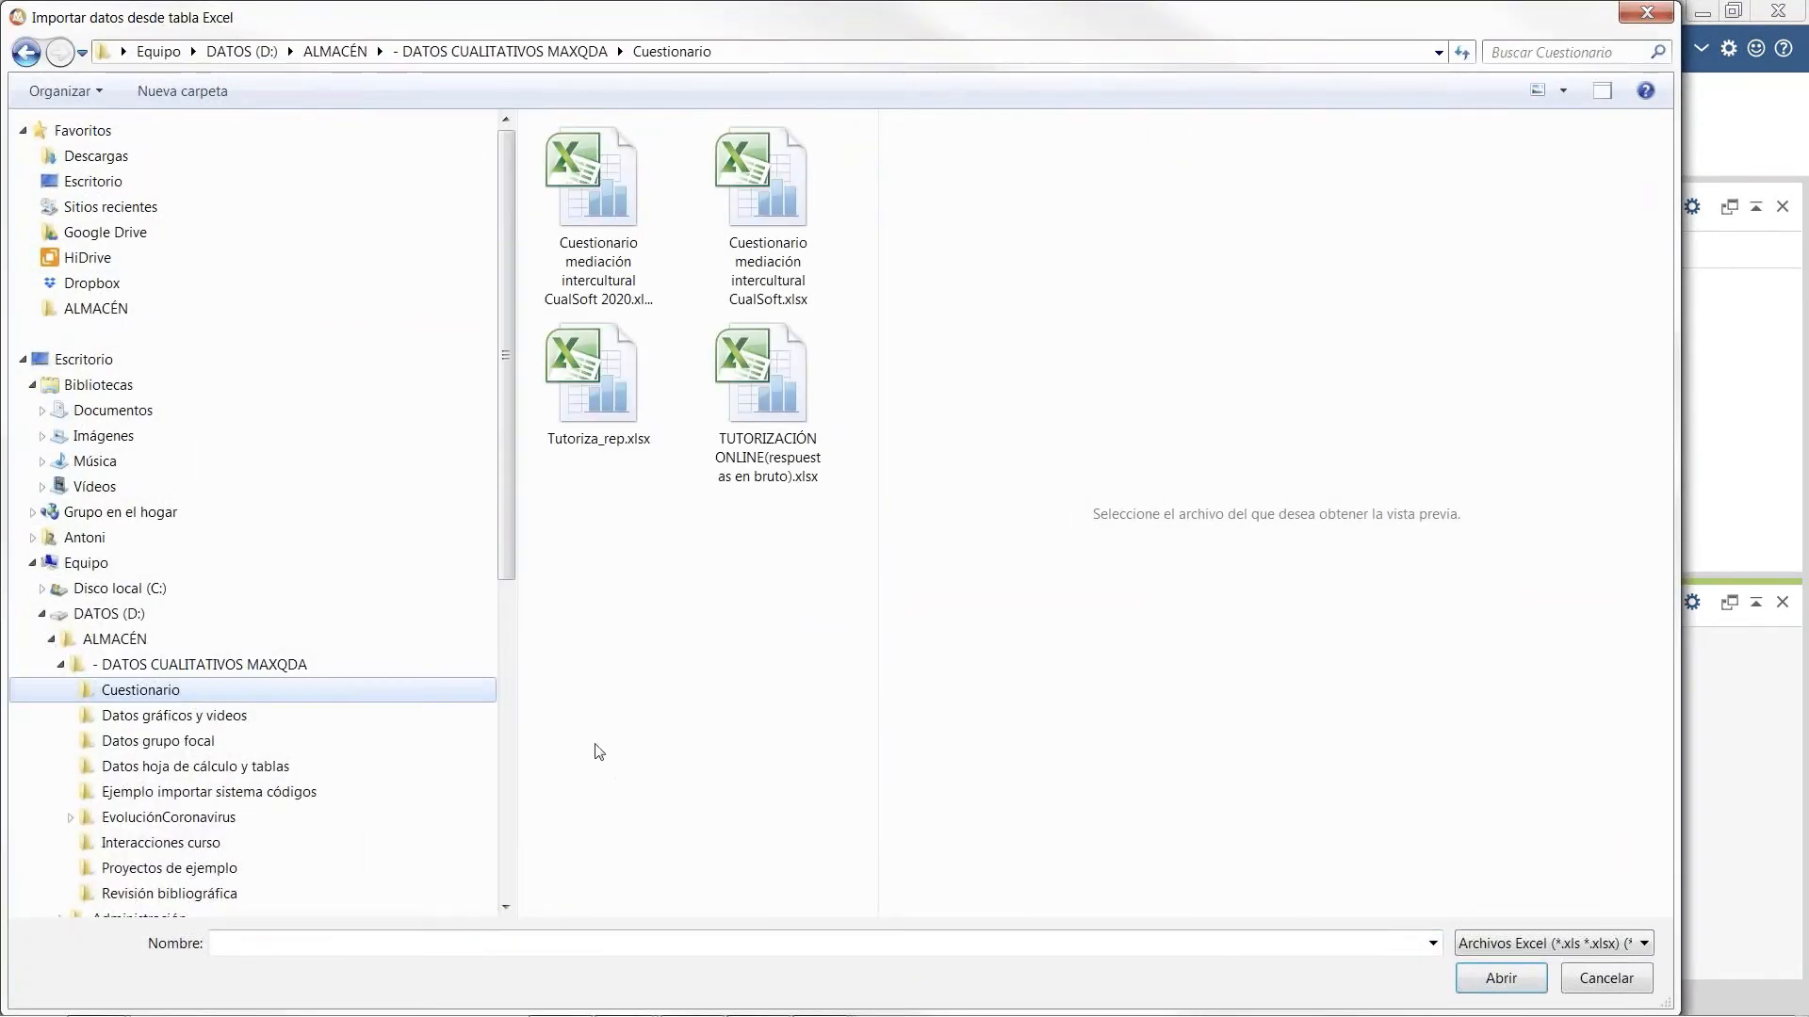
{"action": "left_click", "coordinate": [641, 428]}
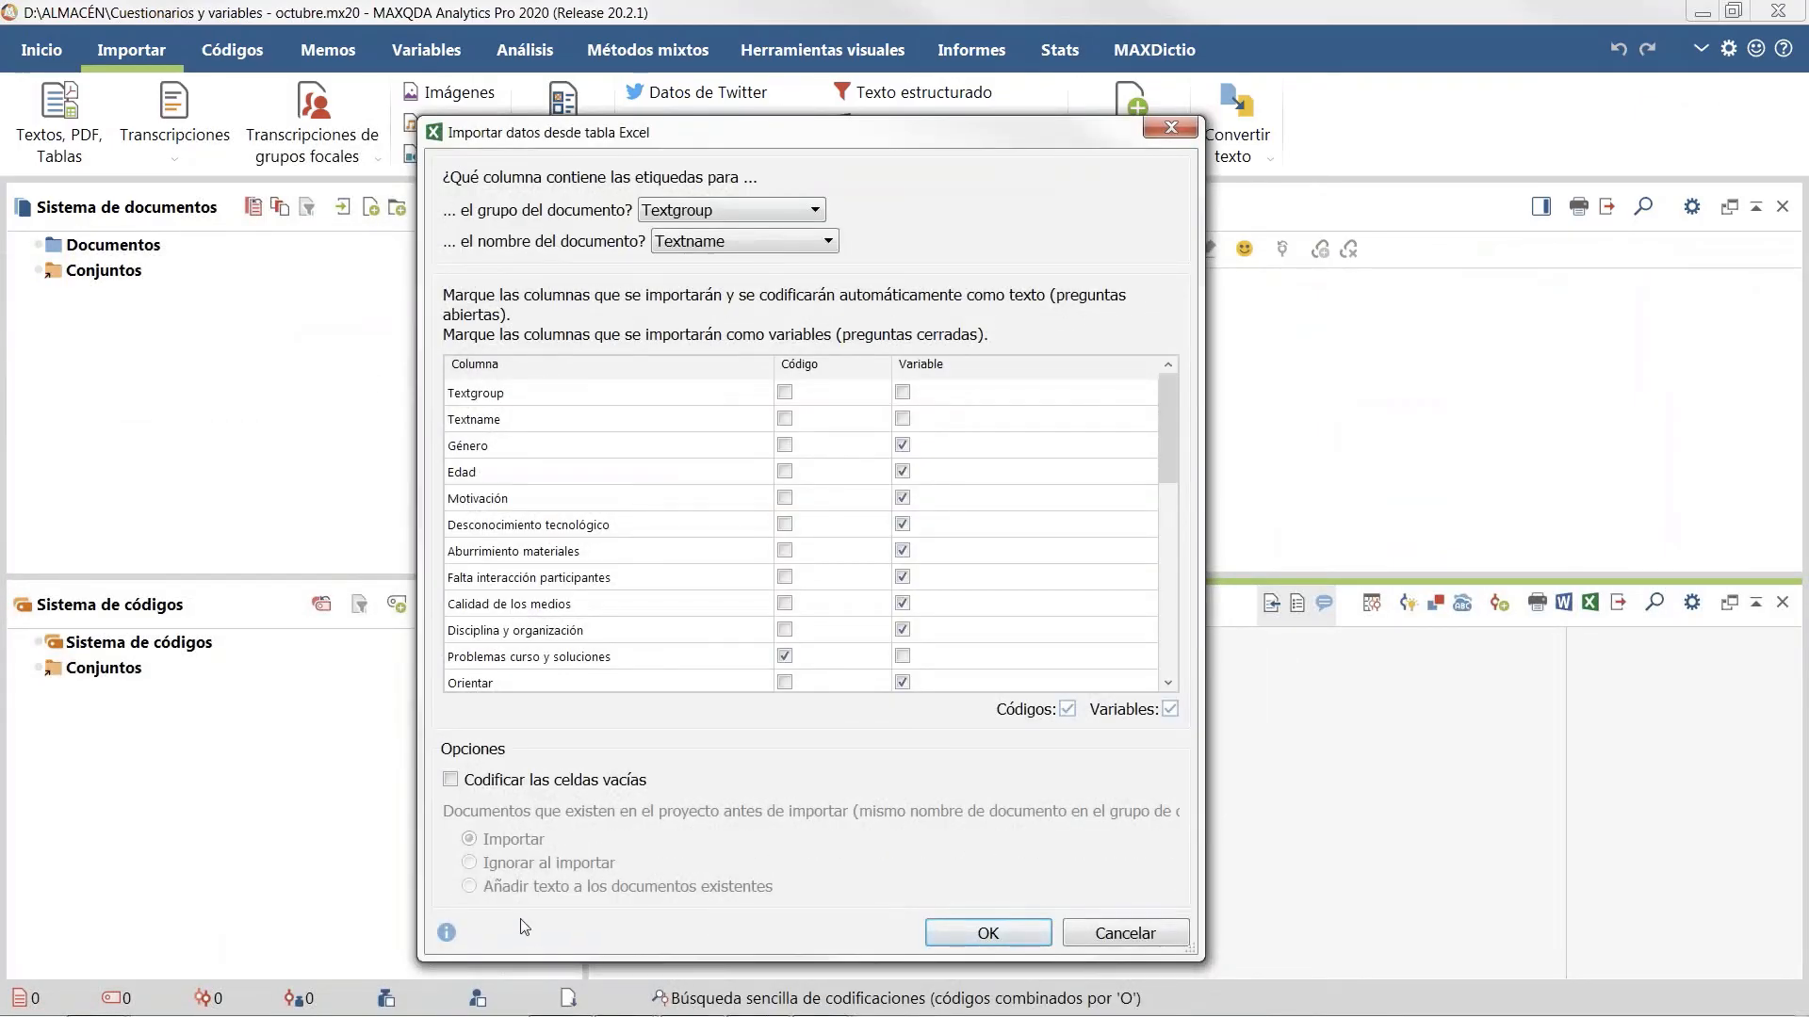
Step: Keep Textgroup as the column for the document group and Textname as the column for the document name
{"action": "mouse_move", "coordinate": [1170, 457]}
{"action": "left_mouse_down"}
{"action": "mouse_move", "coordinate": [1177, 516]}
{"action": "mouse_move", "coordinate": [1162, 428]}
{"action": "left_mouse_up"}
{"action": "left_click", "coordinate": [690, 219]}
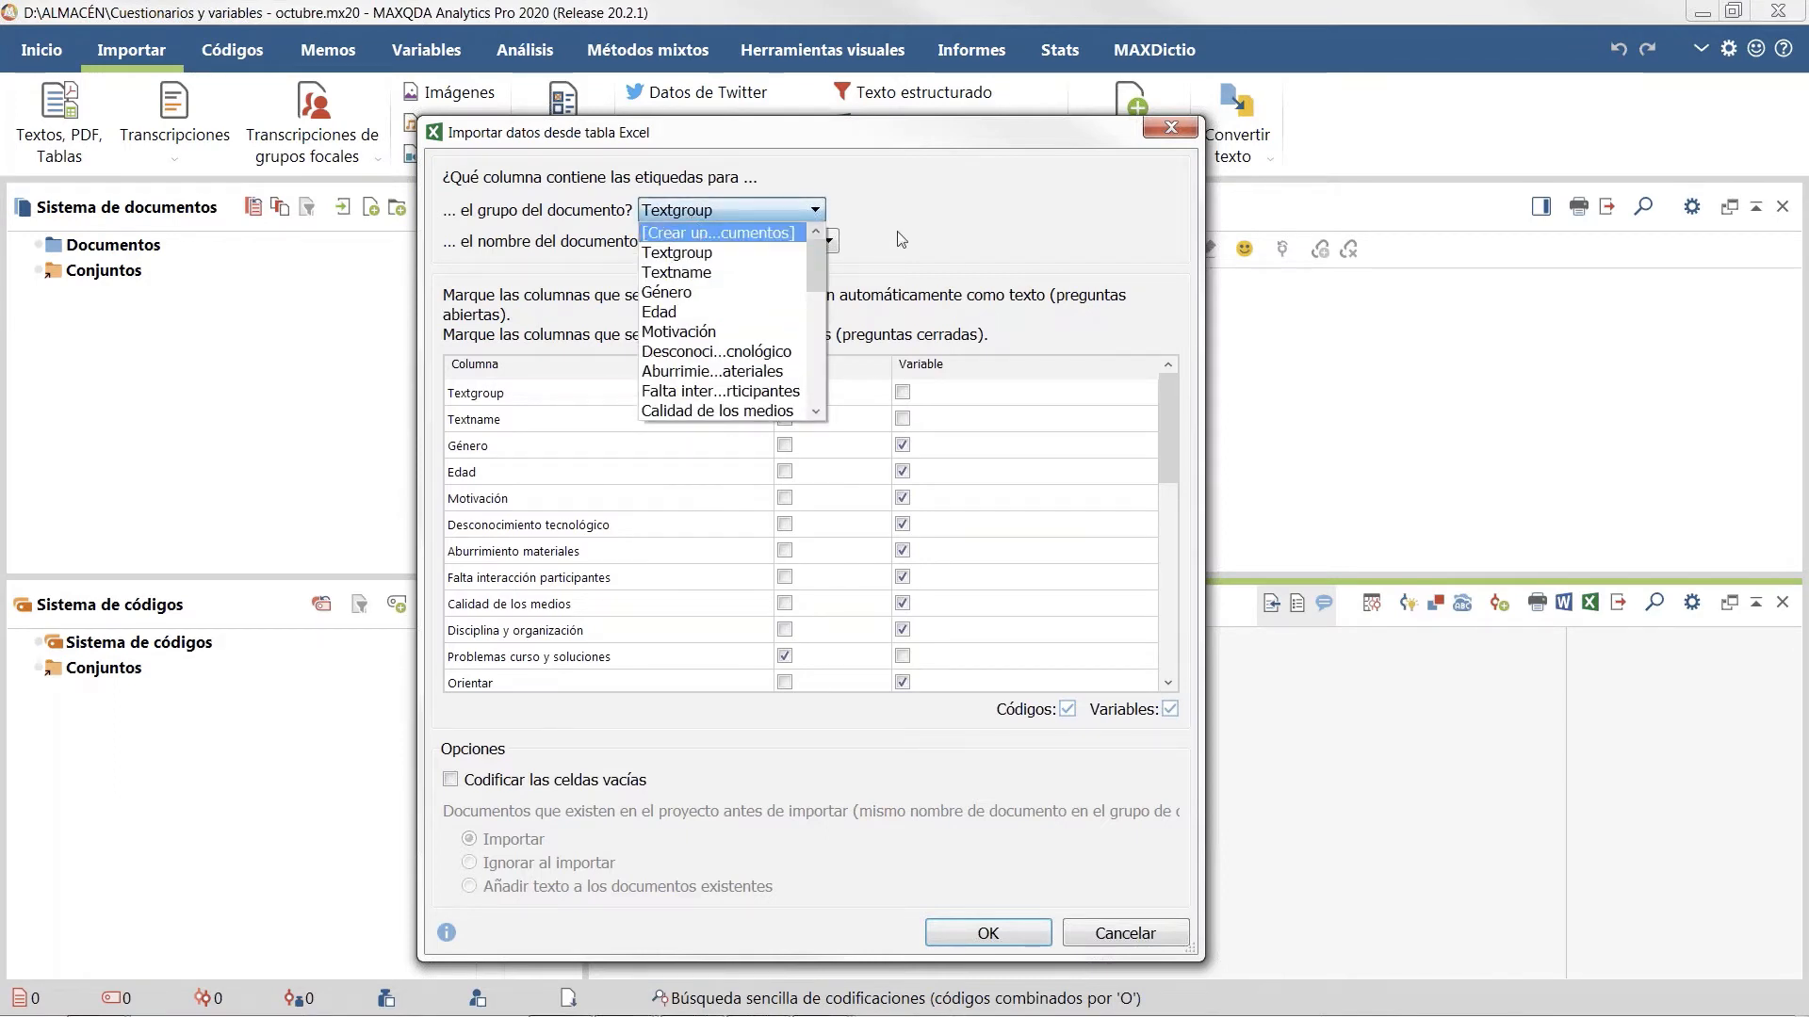
{"action": "left_click", "coordinate": [689, 214]}
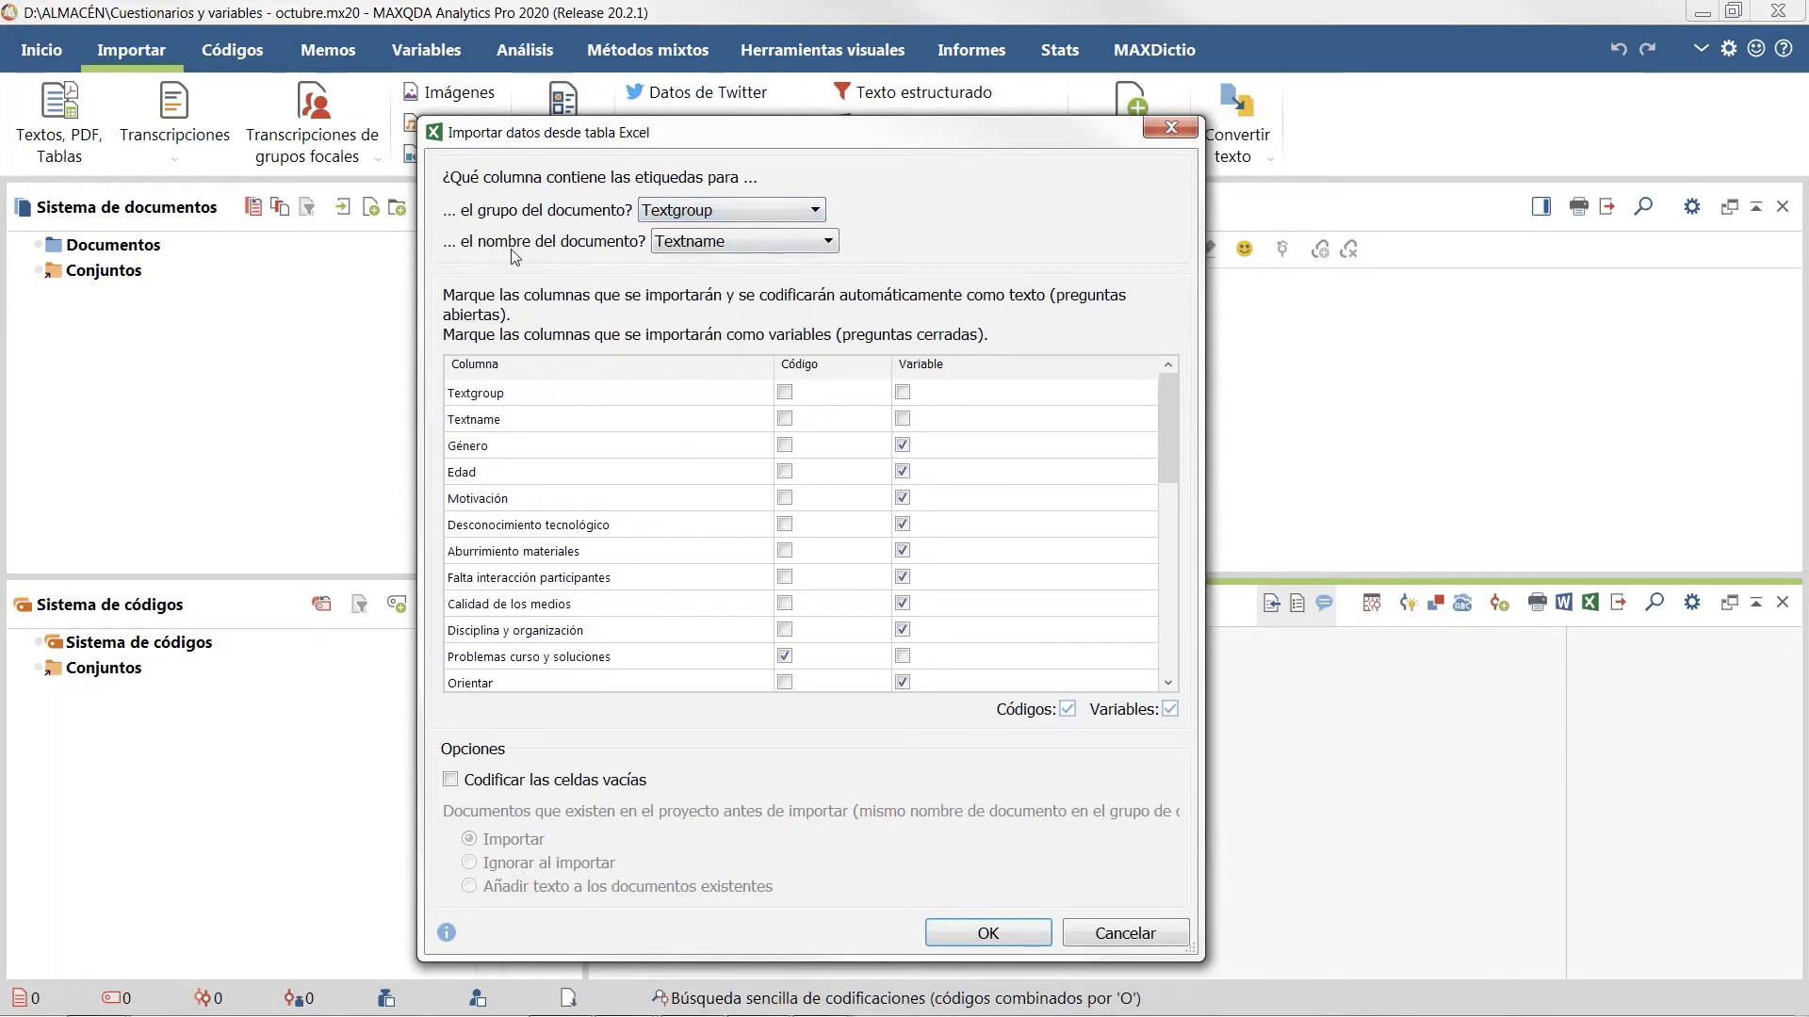
{"action": "left_click", "coordinate": [721, 247]}
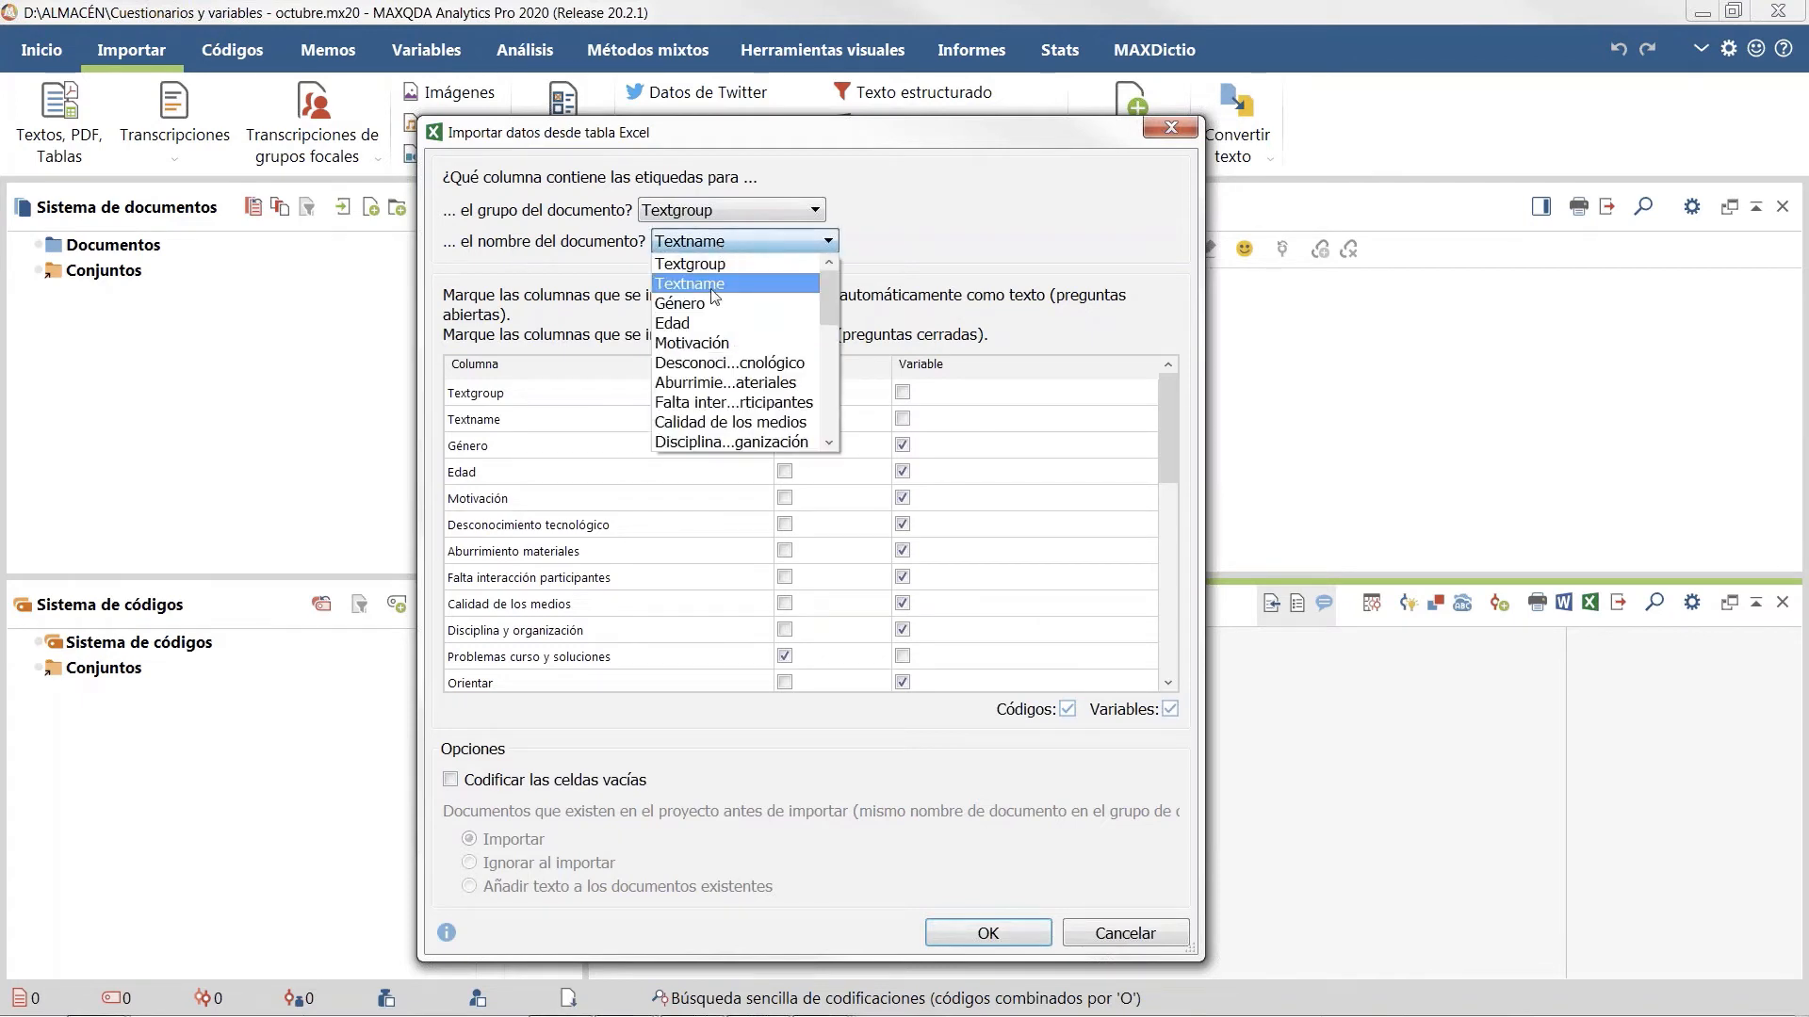
{"action": "left_click", "coordinate": [933, 266]}
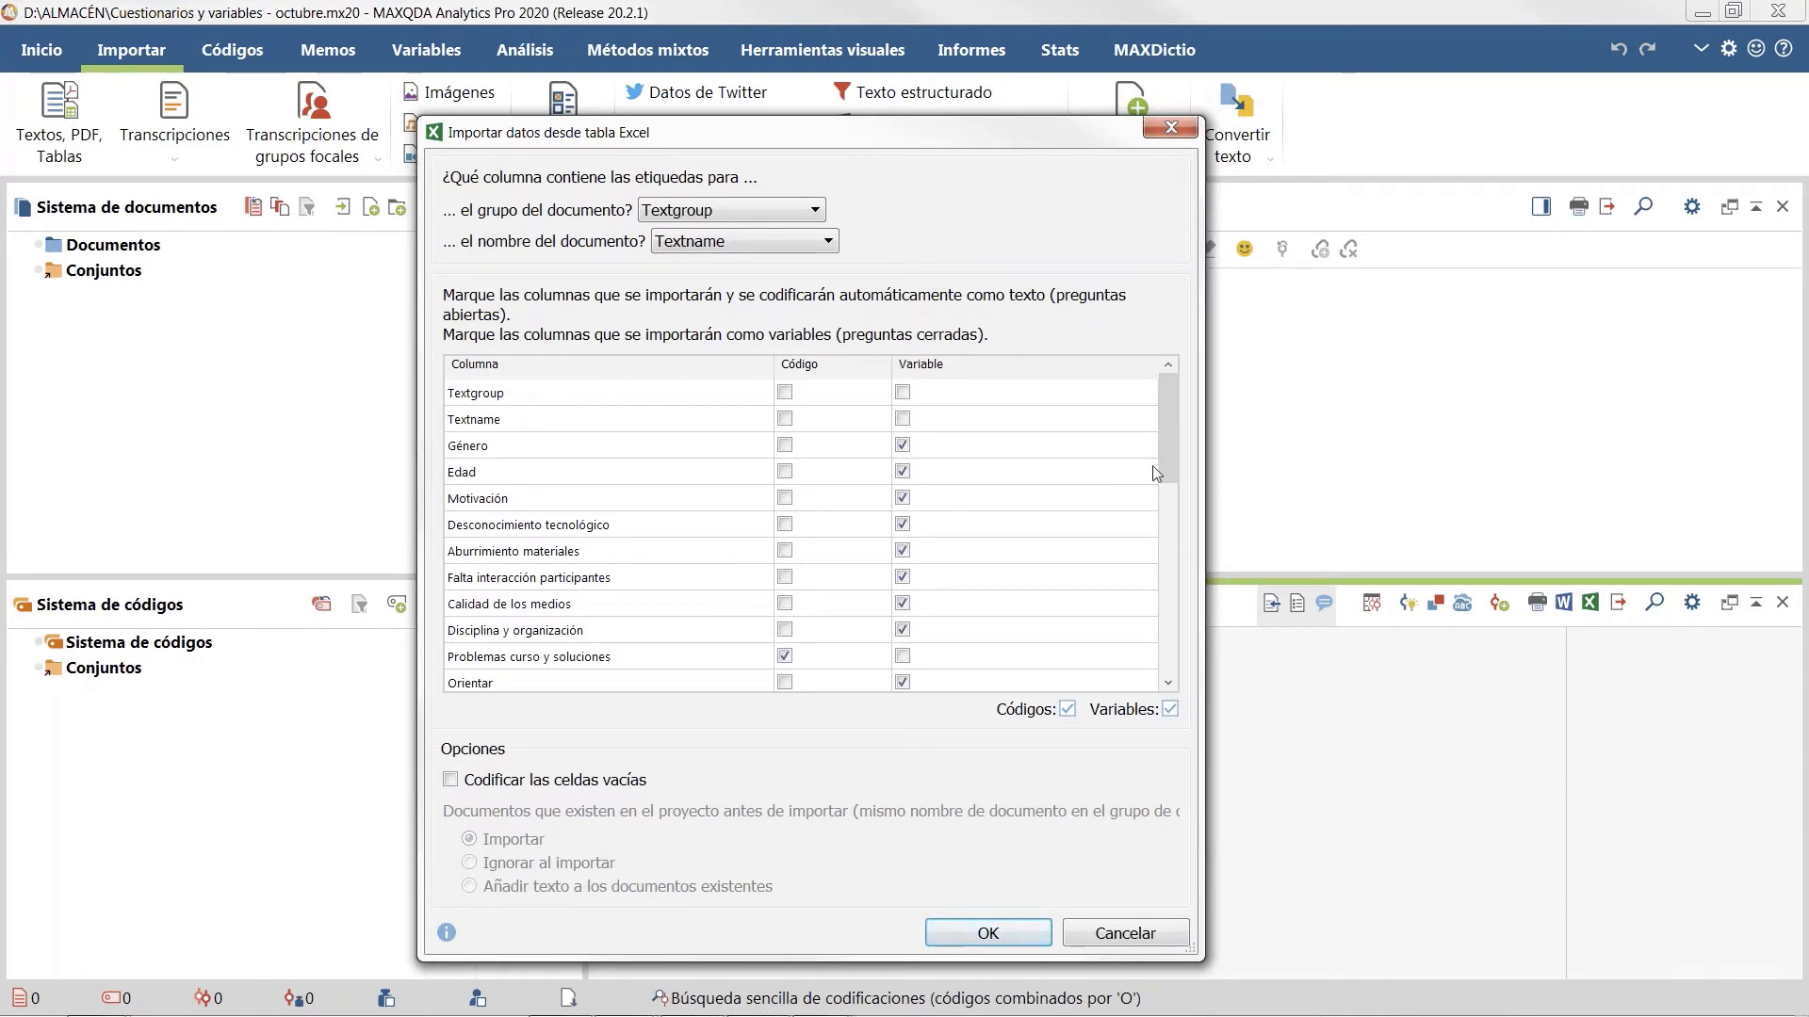
Step: Accept Problemas curso y soluciones, Funciones tutor más relevantes and Habilidades tutor as code columns and the closed questions as variables, leaving empty cells uncoded
{"action": "scroll", "coordinate": [1174, 469], "scroll_direction": "down", "scroll_amount": 1}
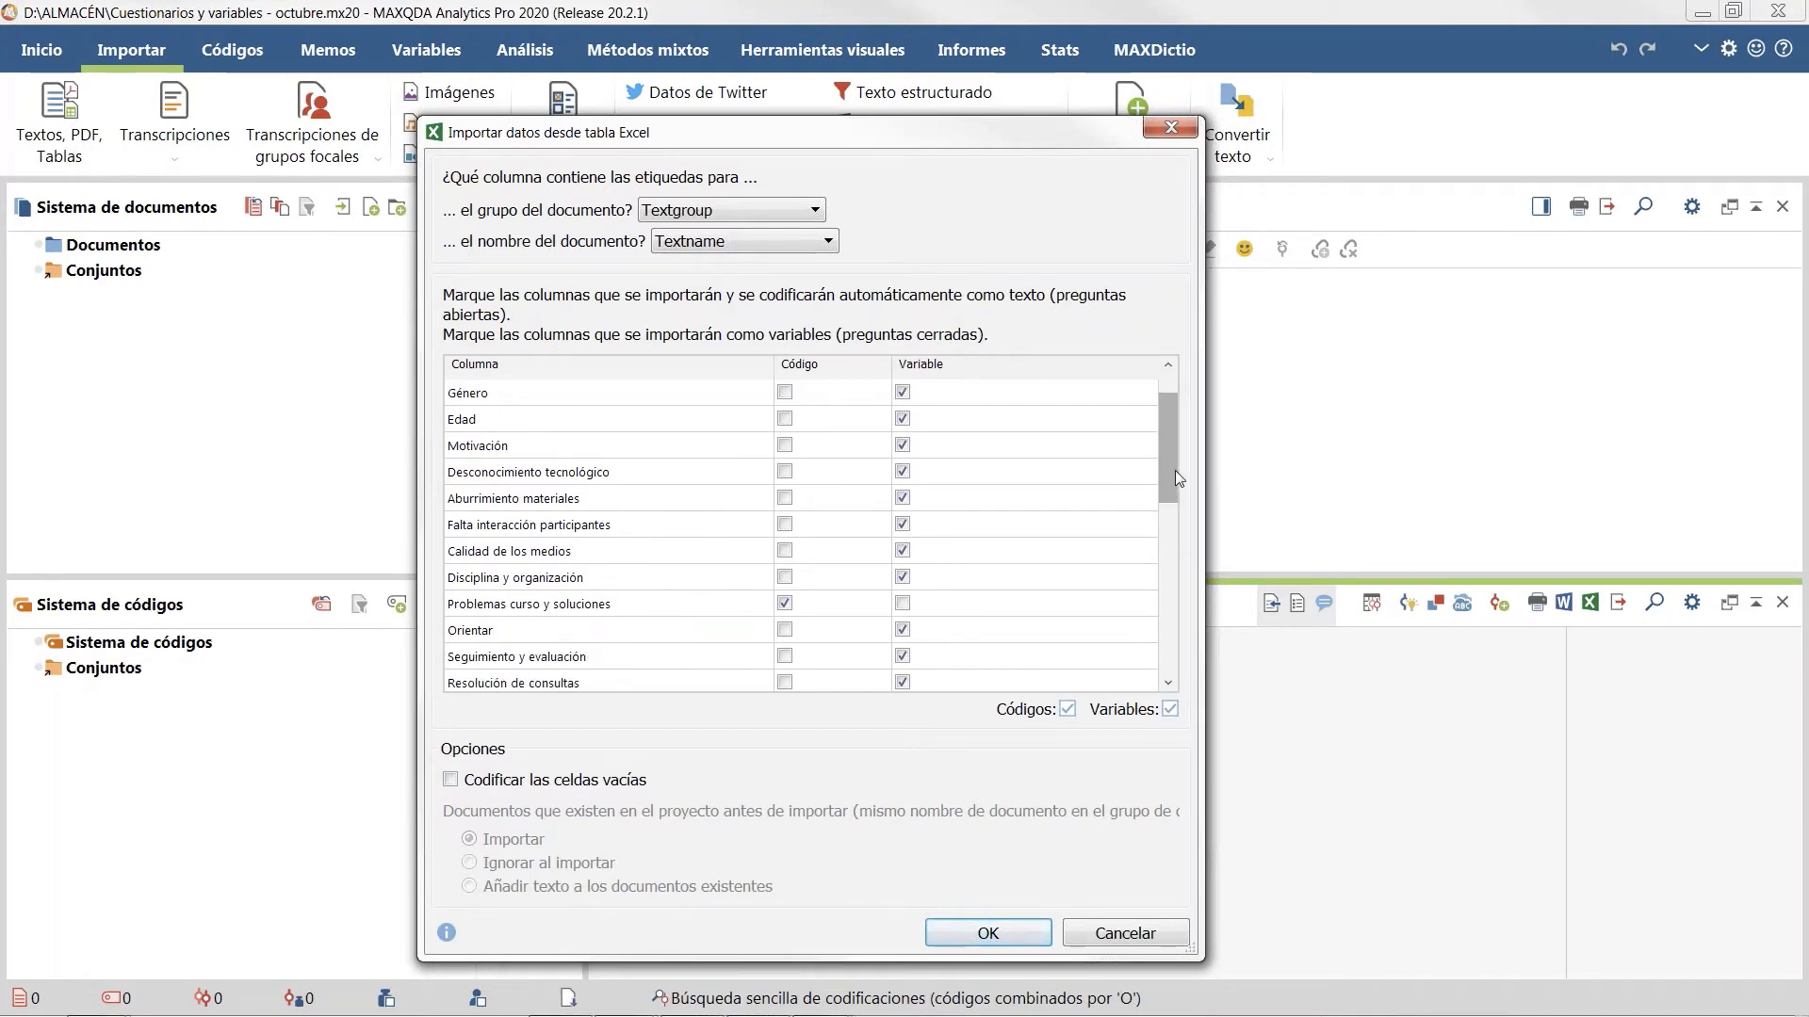
{"action": "mouse_move", "coordinate": [1172, 472]}
{"action": "left_mouse_down"}
{"action": "mouse_move", "coordinate": [1172, 620]}
{"action": "mouse_move", "coordinate": [1171, 450]}
{"action": "left_mouse_up"}
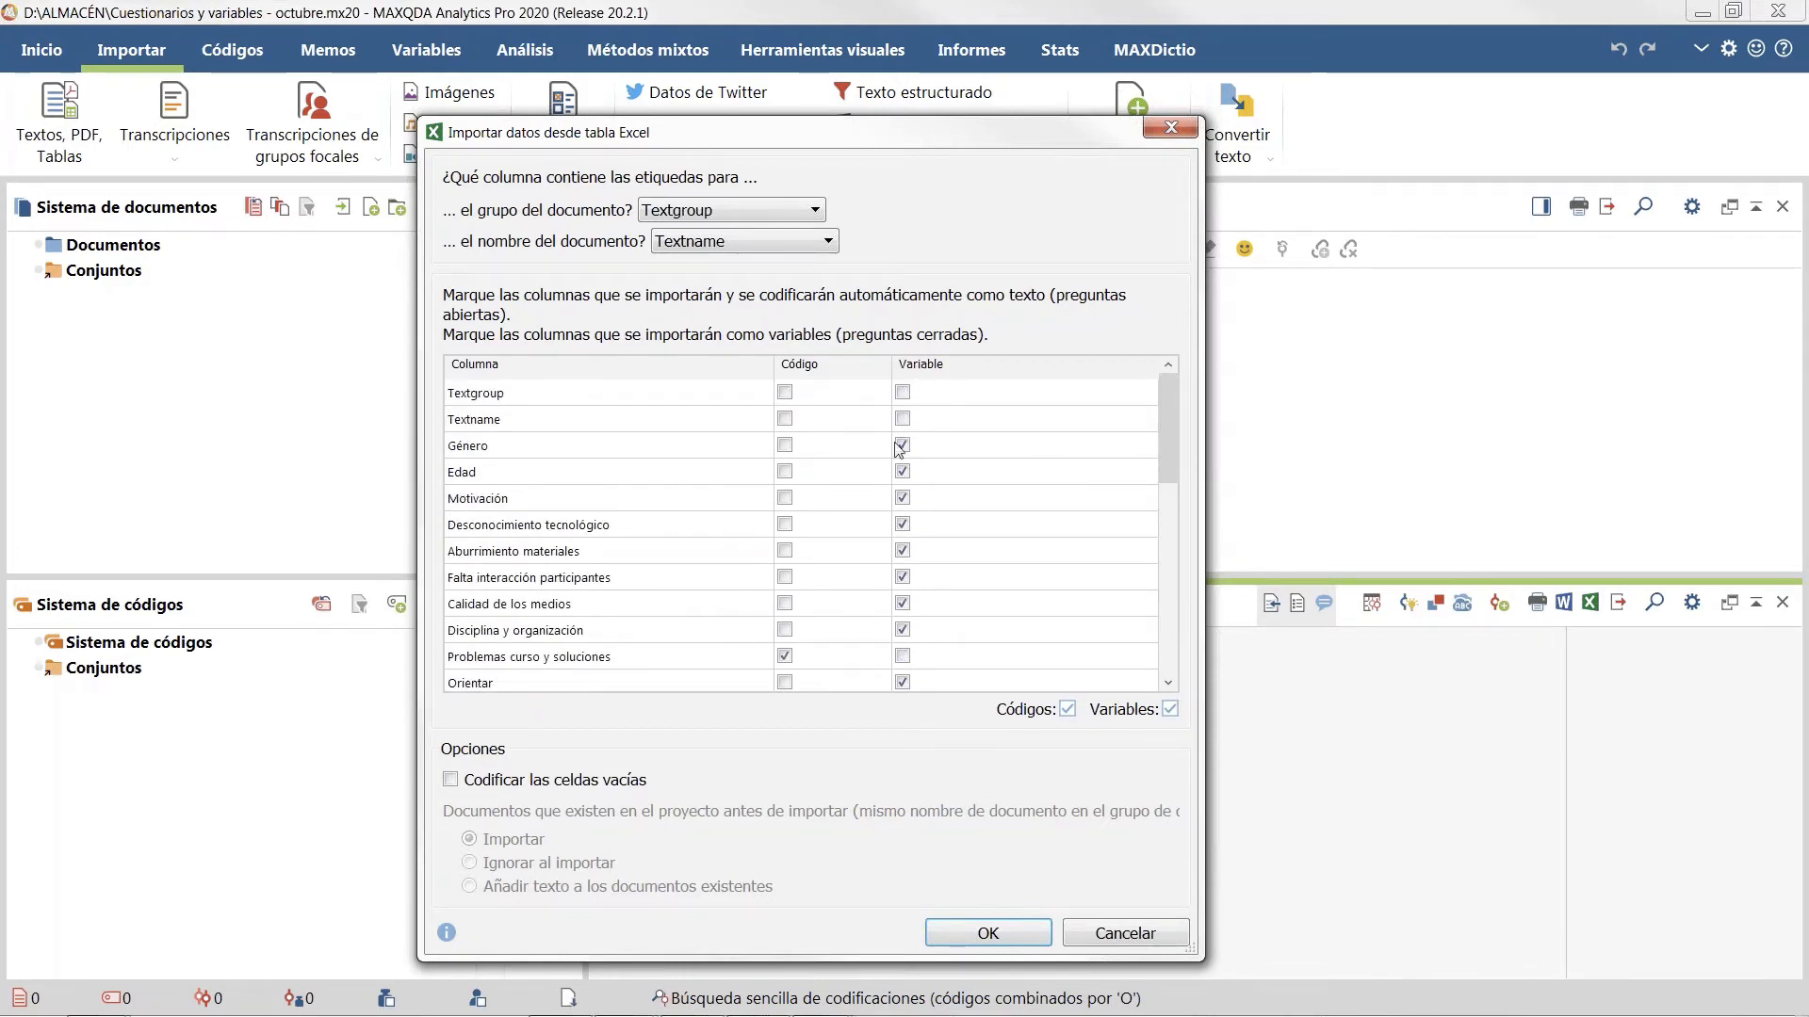
{"action": "left_click", "coordinate": [784, 658]}
{"action": "scroll", "coordinate": [1172, 495], "scroll_direction": "down", "scroll_amount": 1}
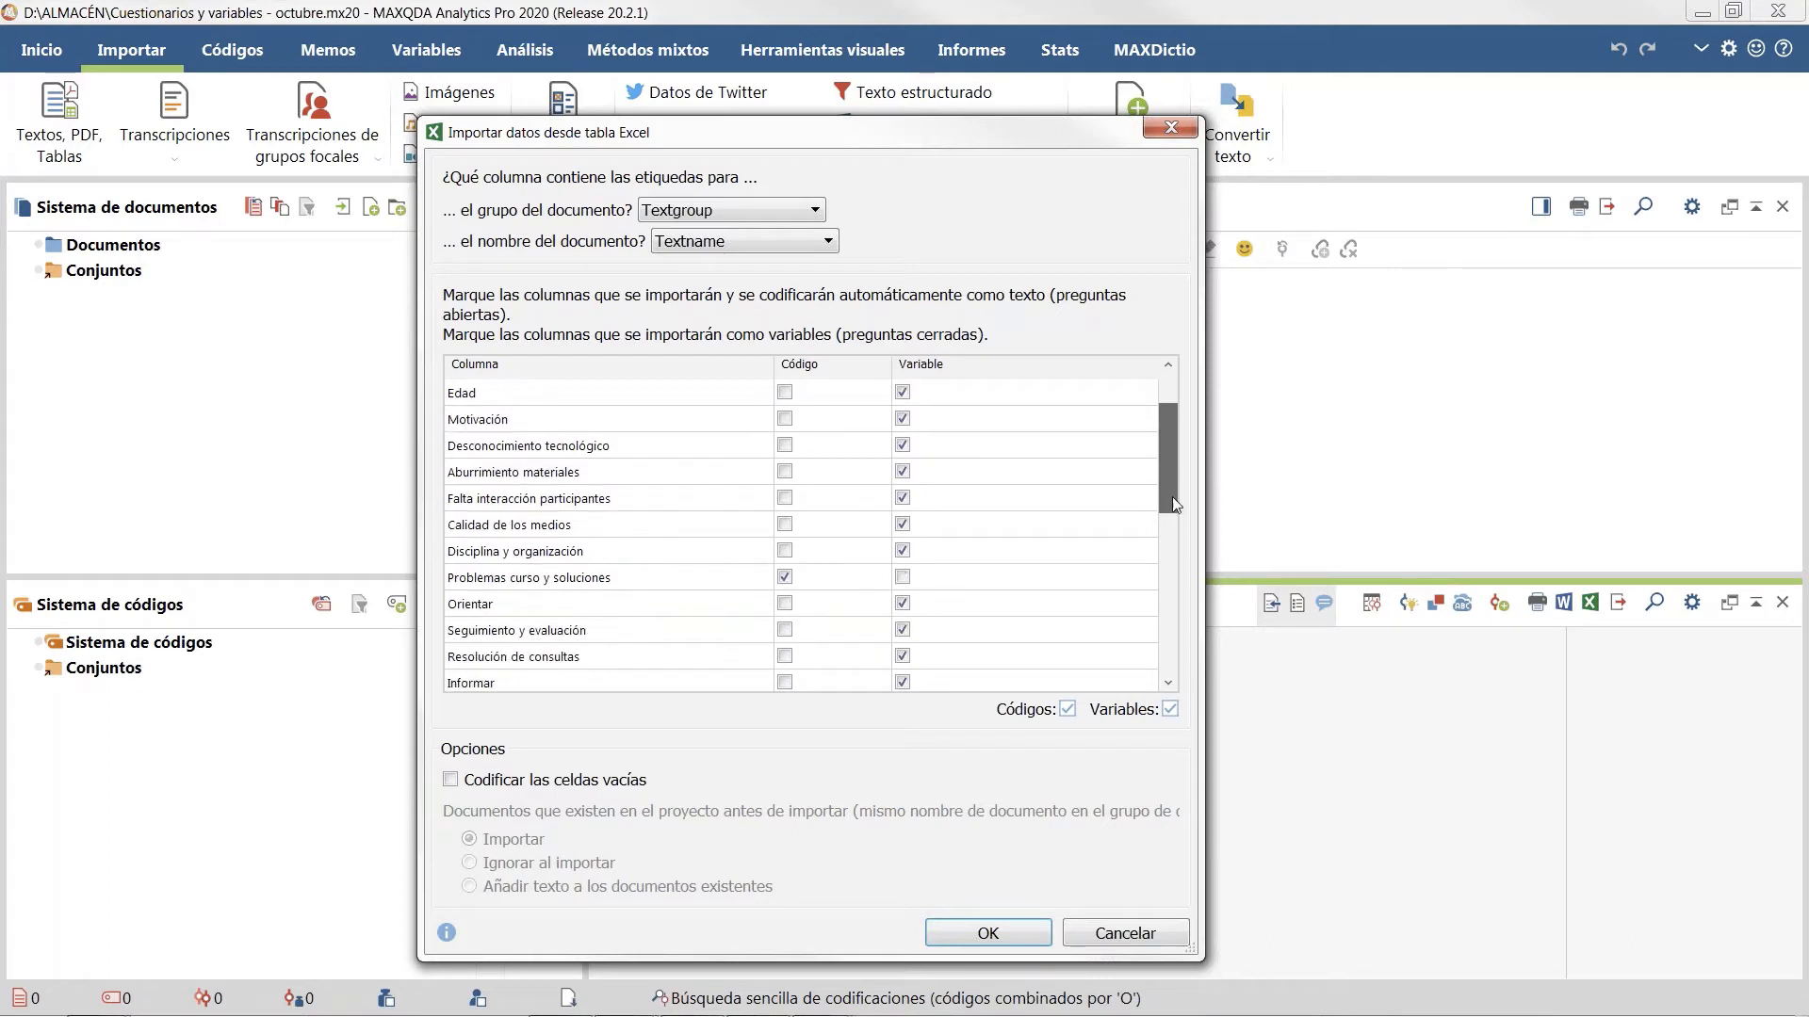
{"action": "left_click_drag", "start_coordinate": [1172, 496], "coordinate": [1172, 568]}
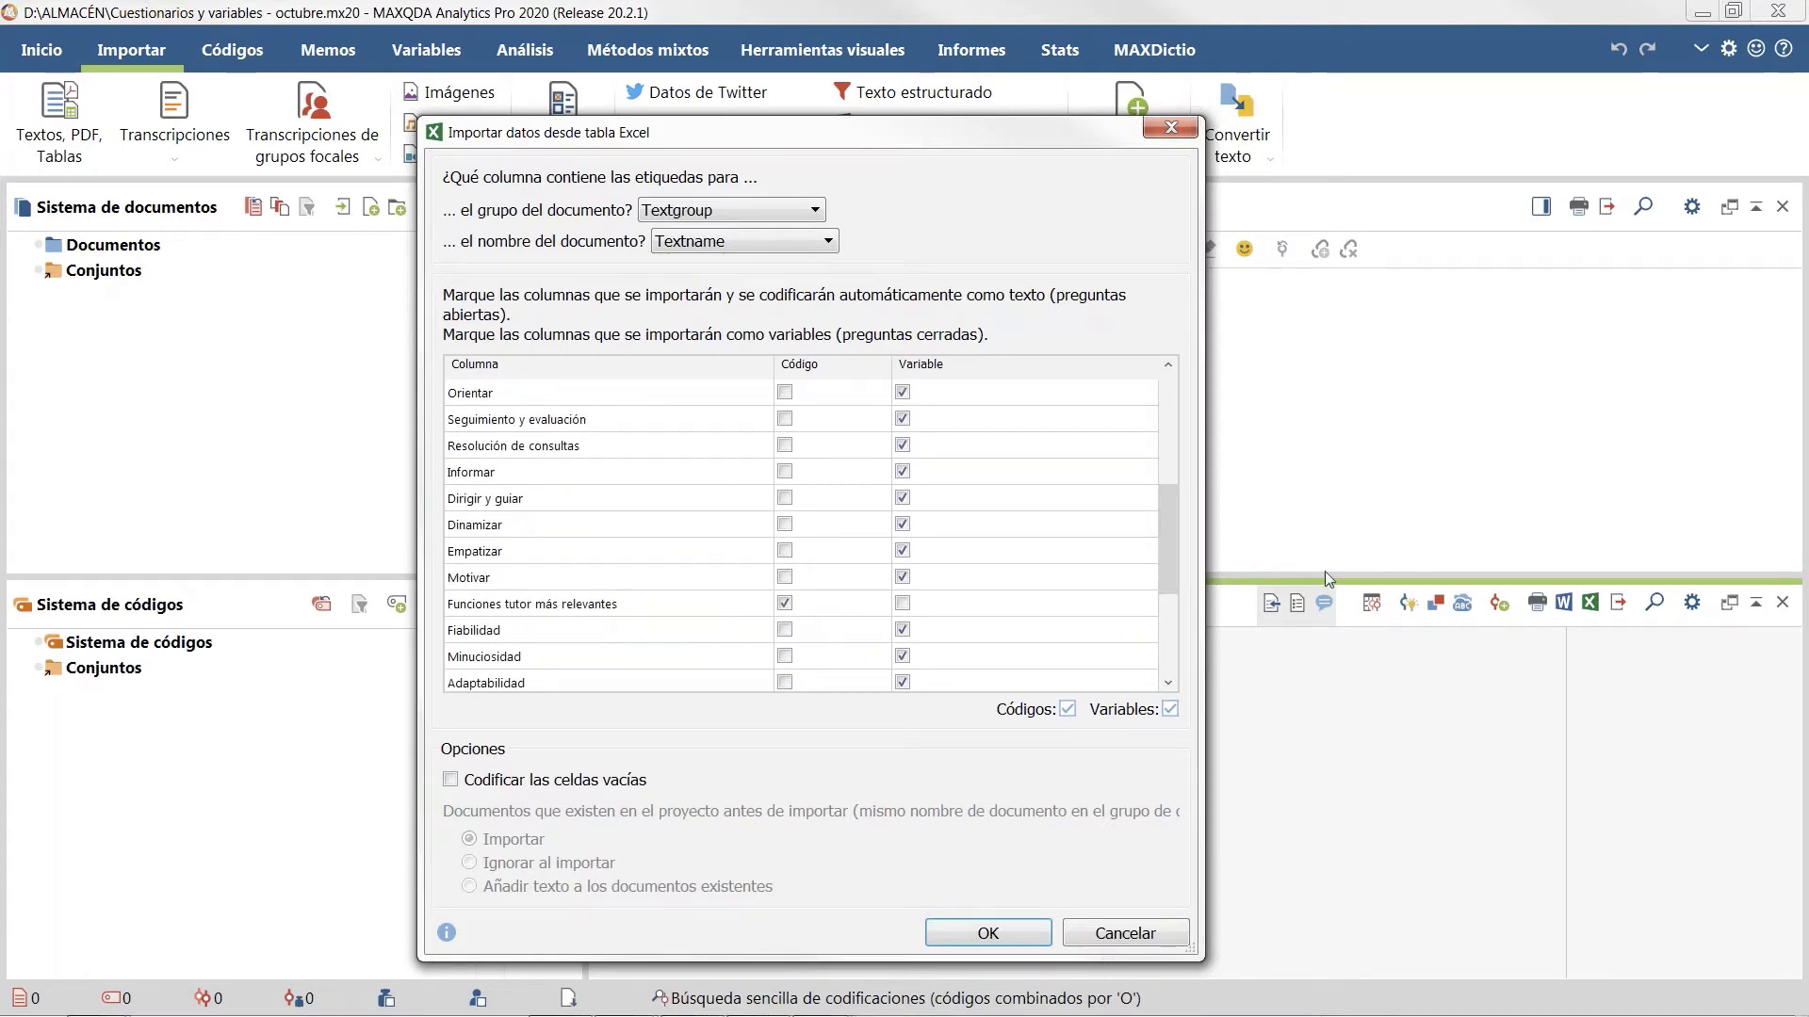
{"action": "left_click_drag", "start_coordinate": [1169, 545], "coordinate": [1166, 622]}
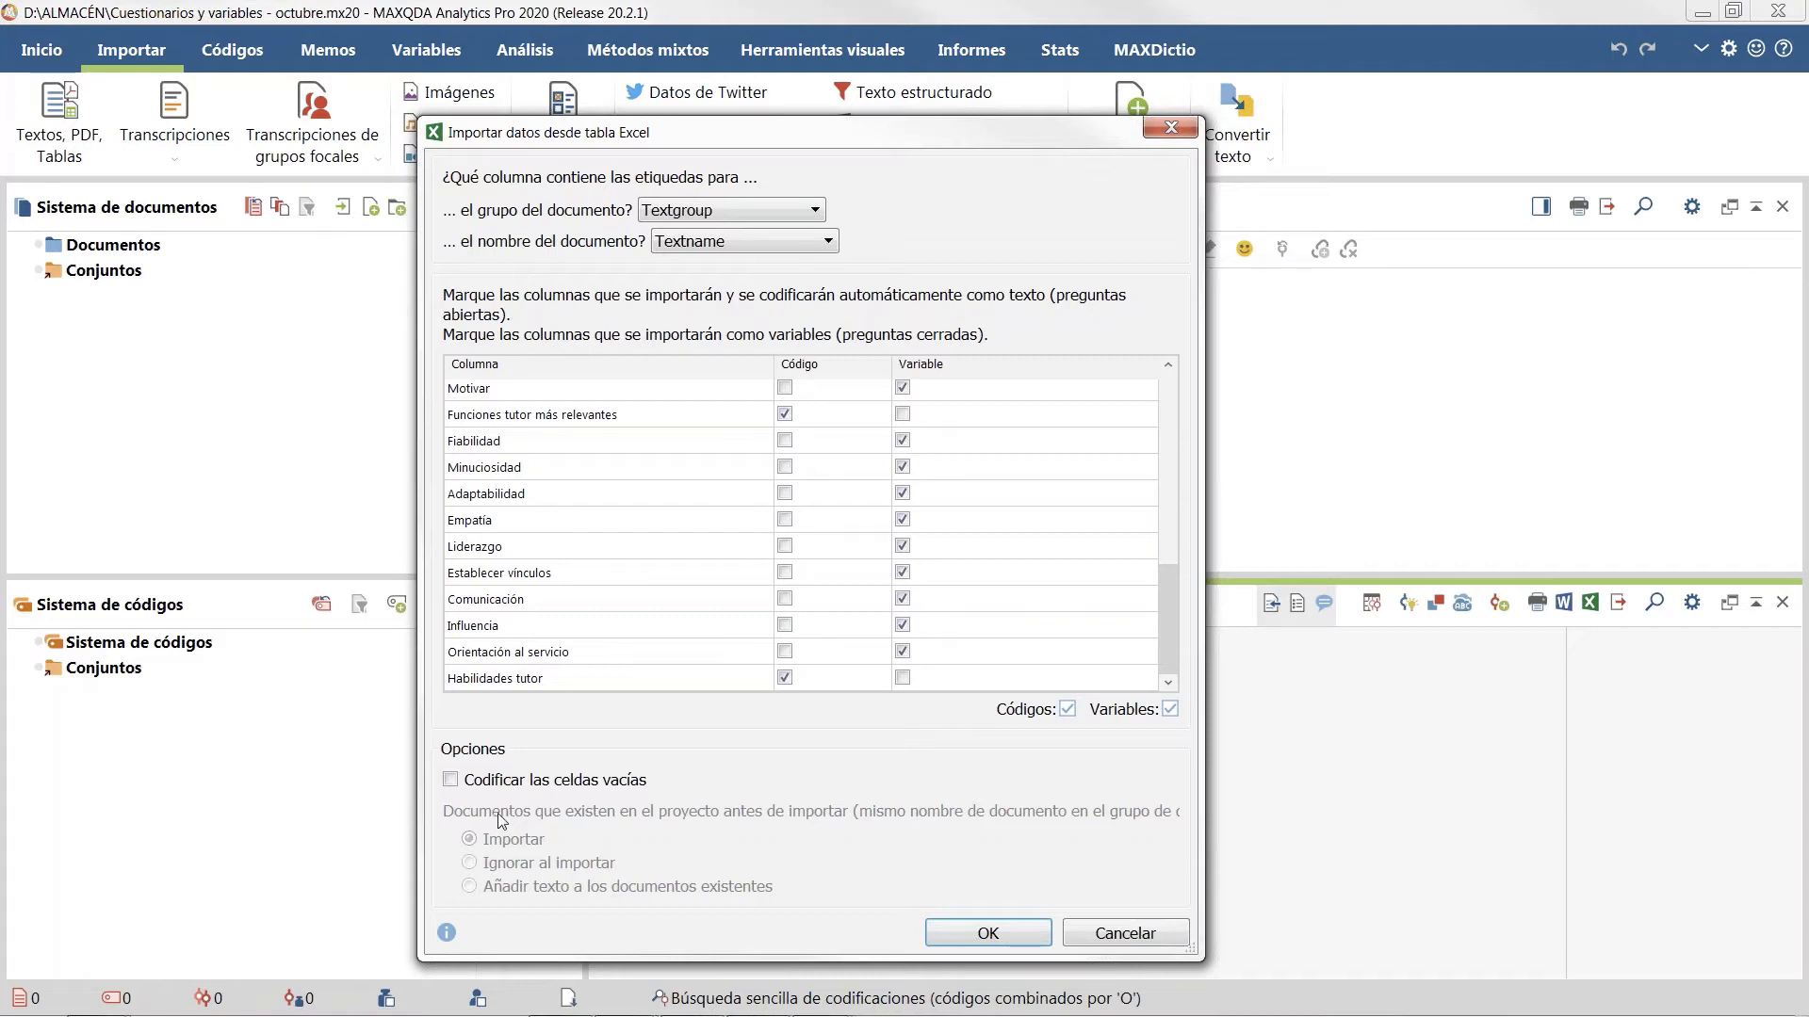
{"action": "left_click", "coordinate": [981, 935]}
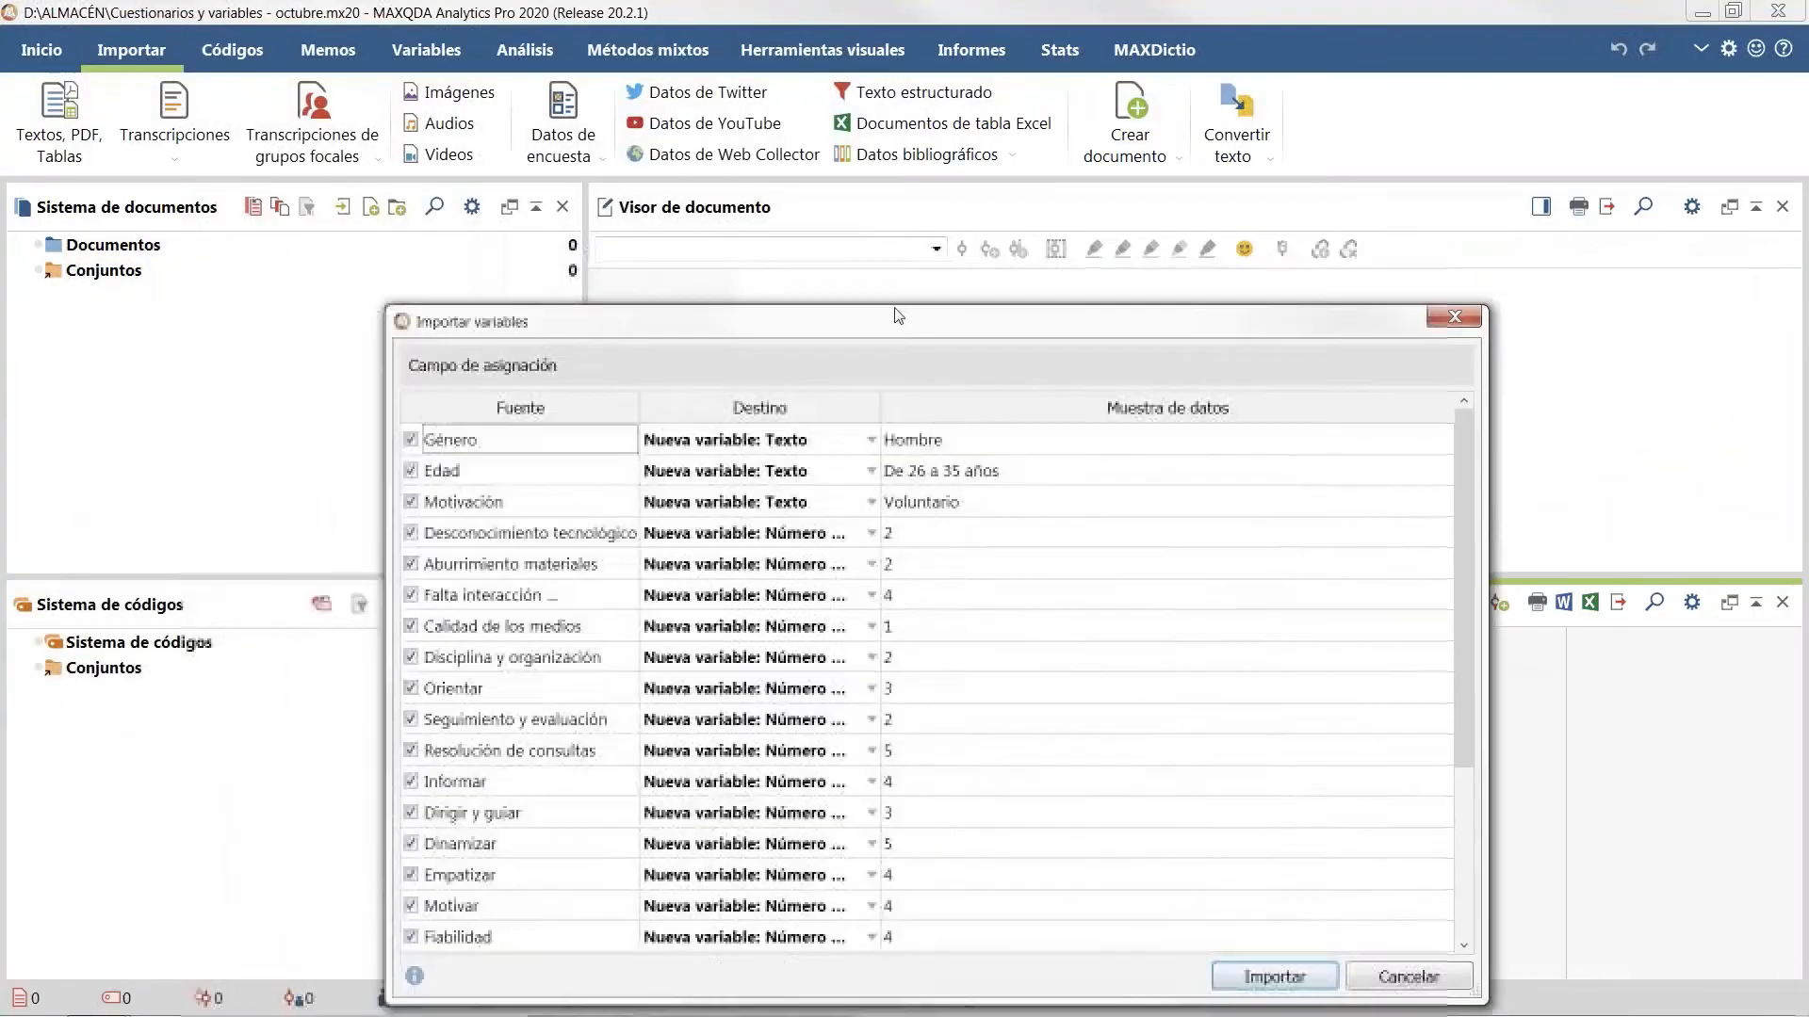
Step: Review the variable assignments, widen the Destino column, and keep Motivación assigned as a new Texto variable
{"action": "left_click_drag", "start_coordinate": [898, 316], "coordinate": [942, 152]}
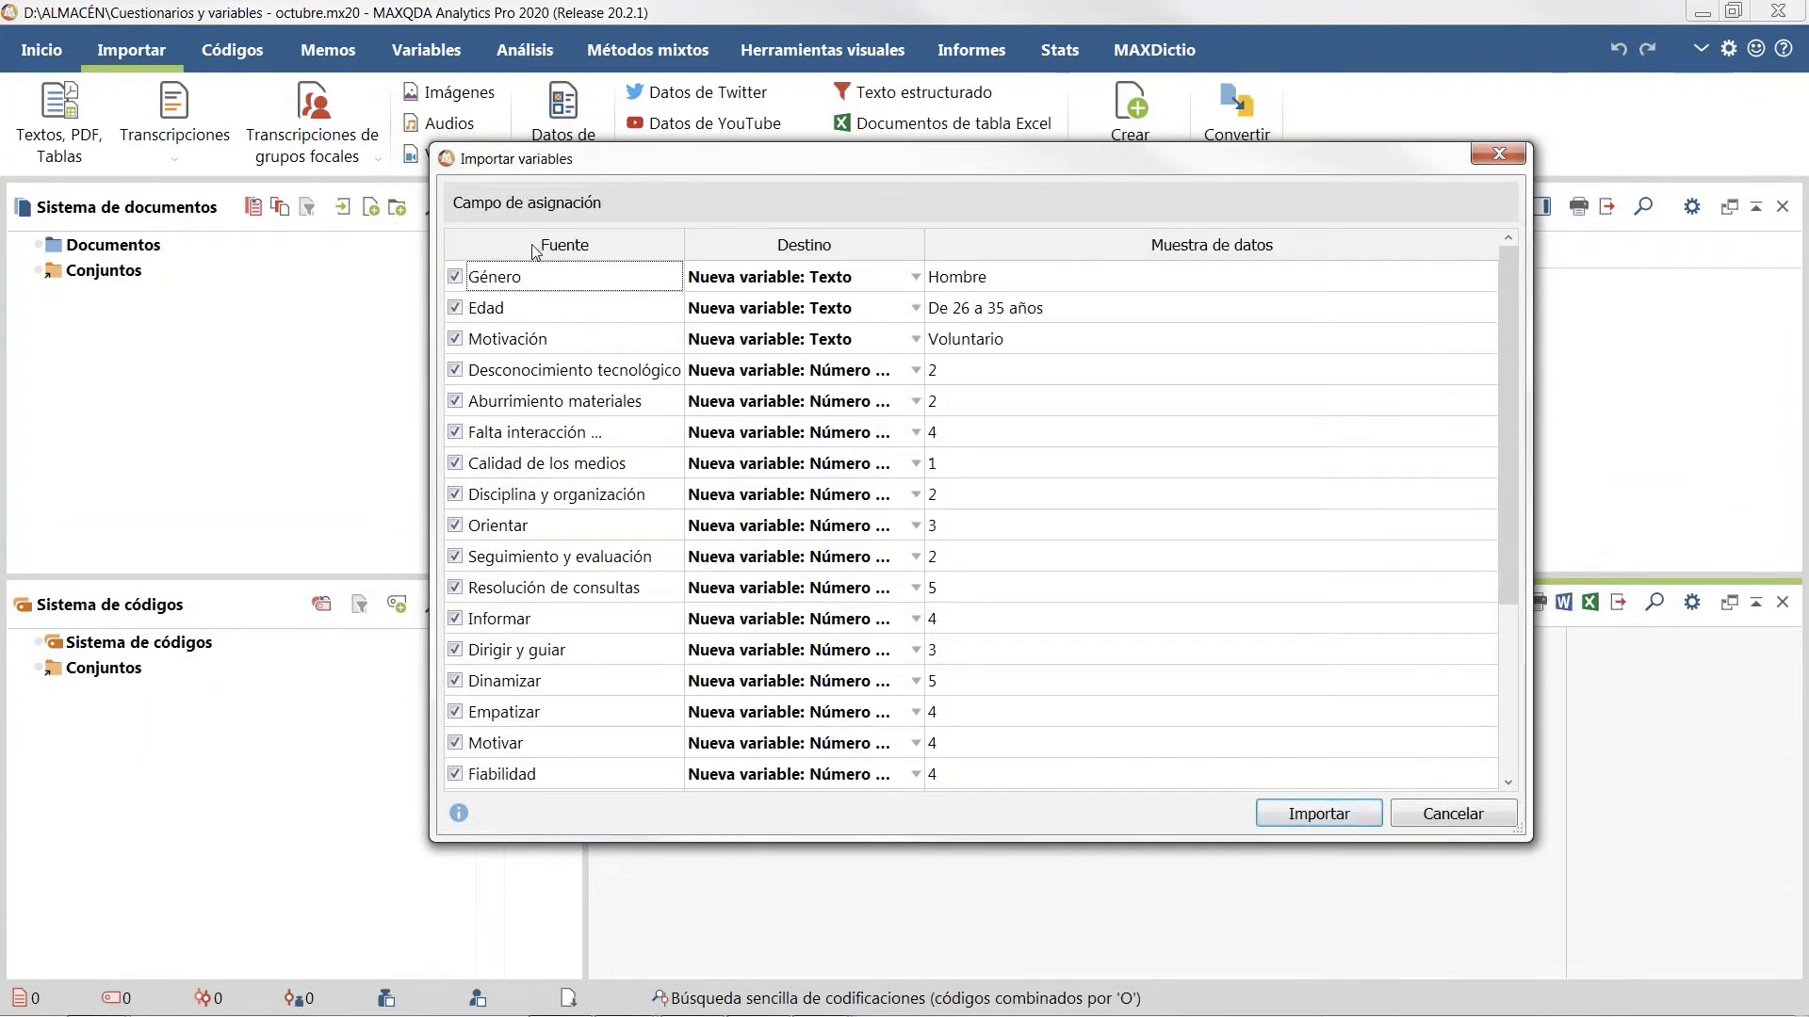
{"action": "scroll", "coordinate": [501, 701], "scroll_direction": "down", "scroll_amount": 3}
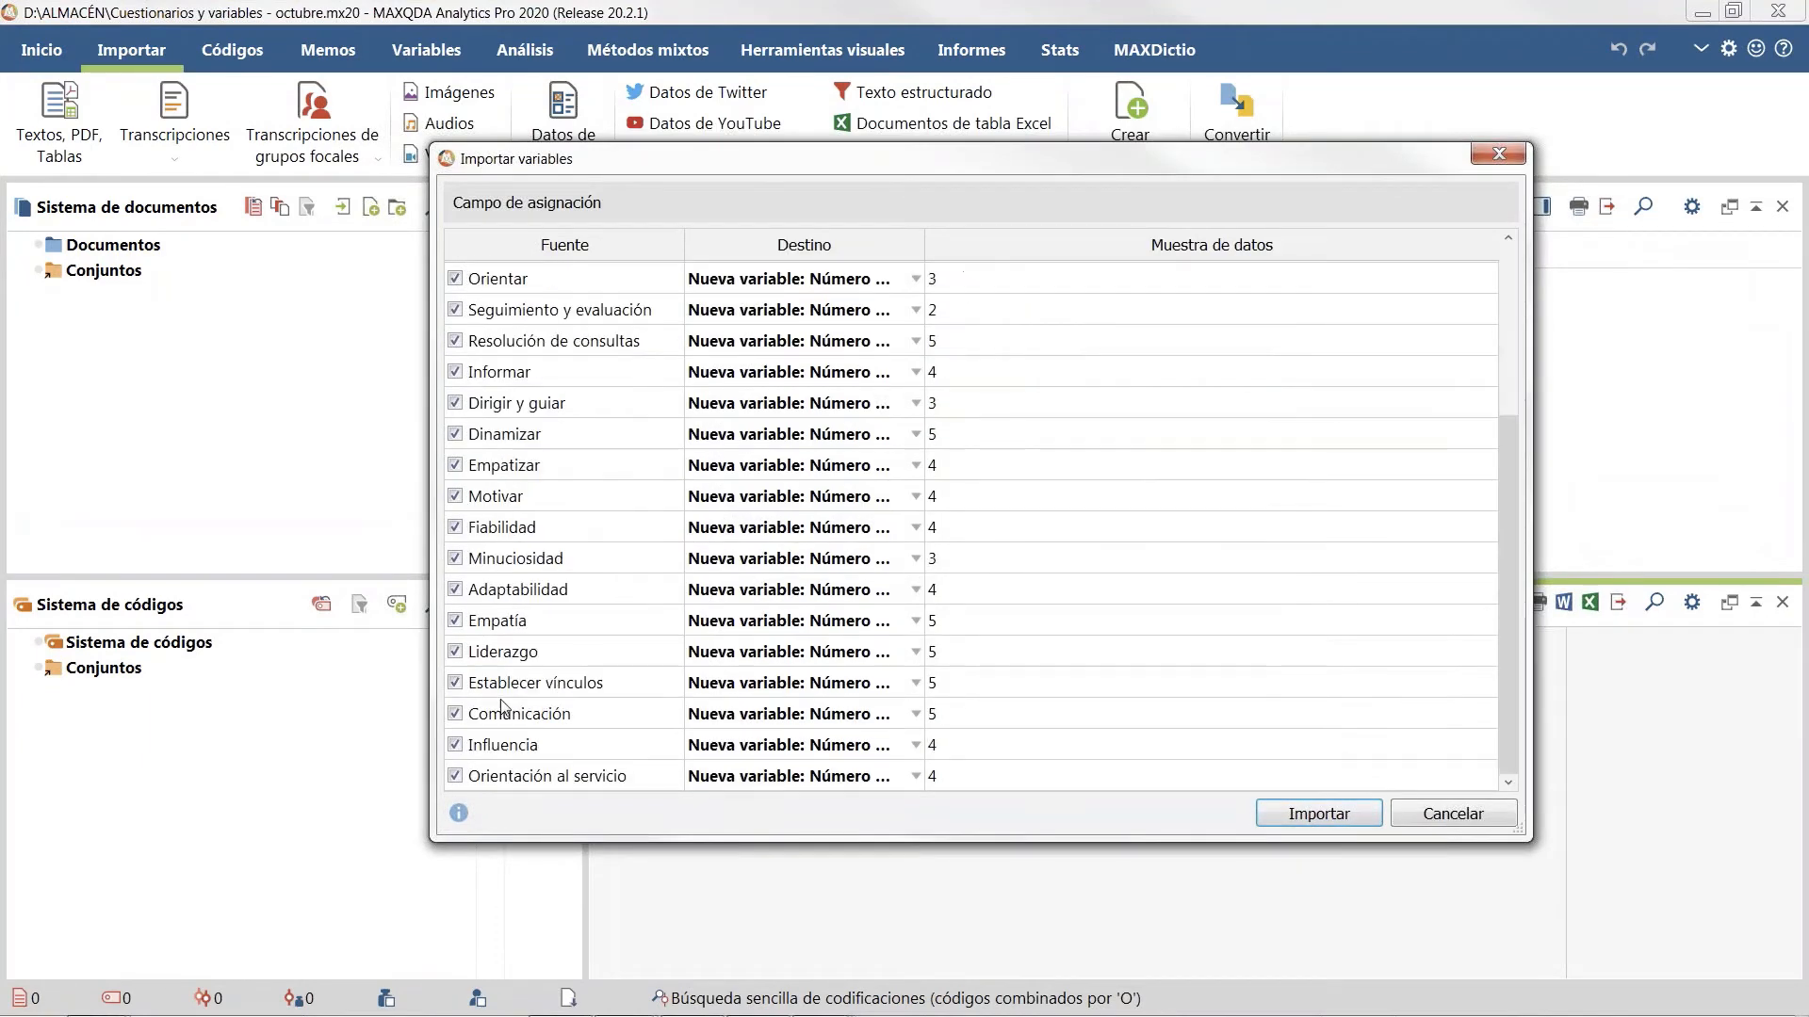
{"action": "scroll", "coordinate": [517, 703], "scroll_direction": "up", "scroll_amount": 3}
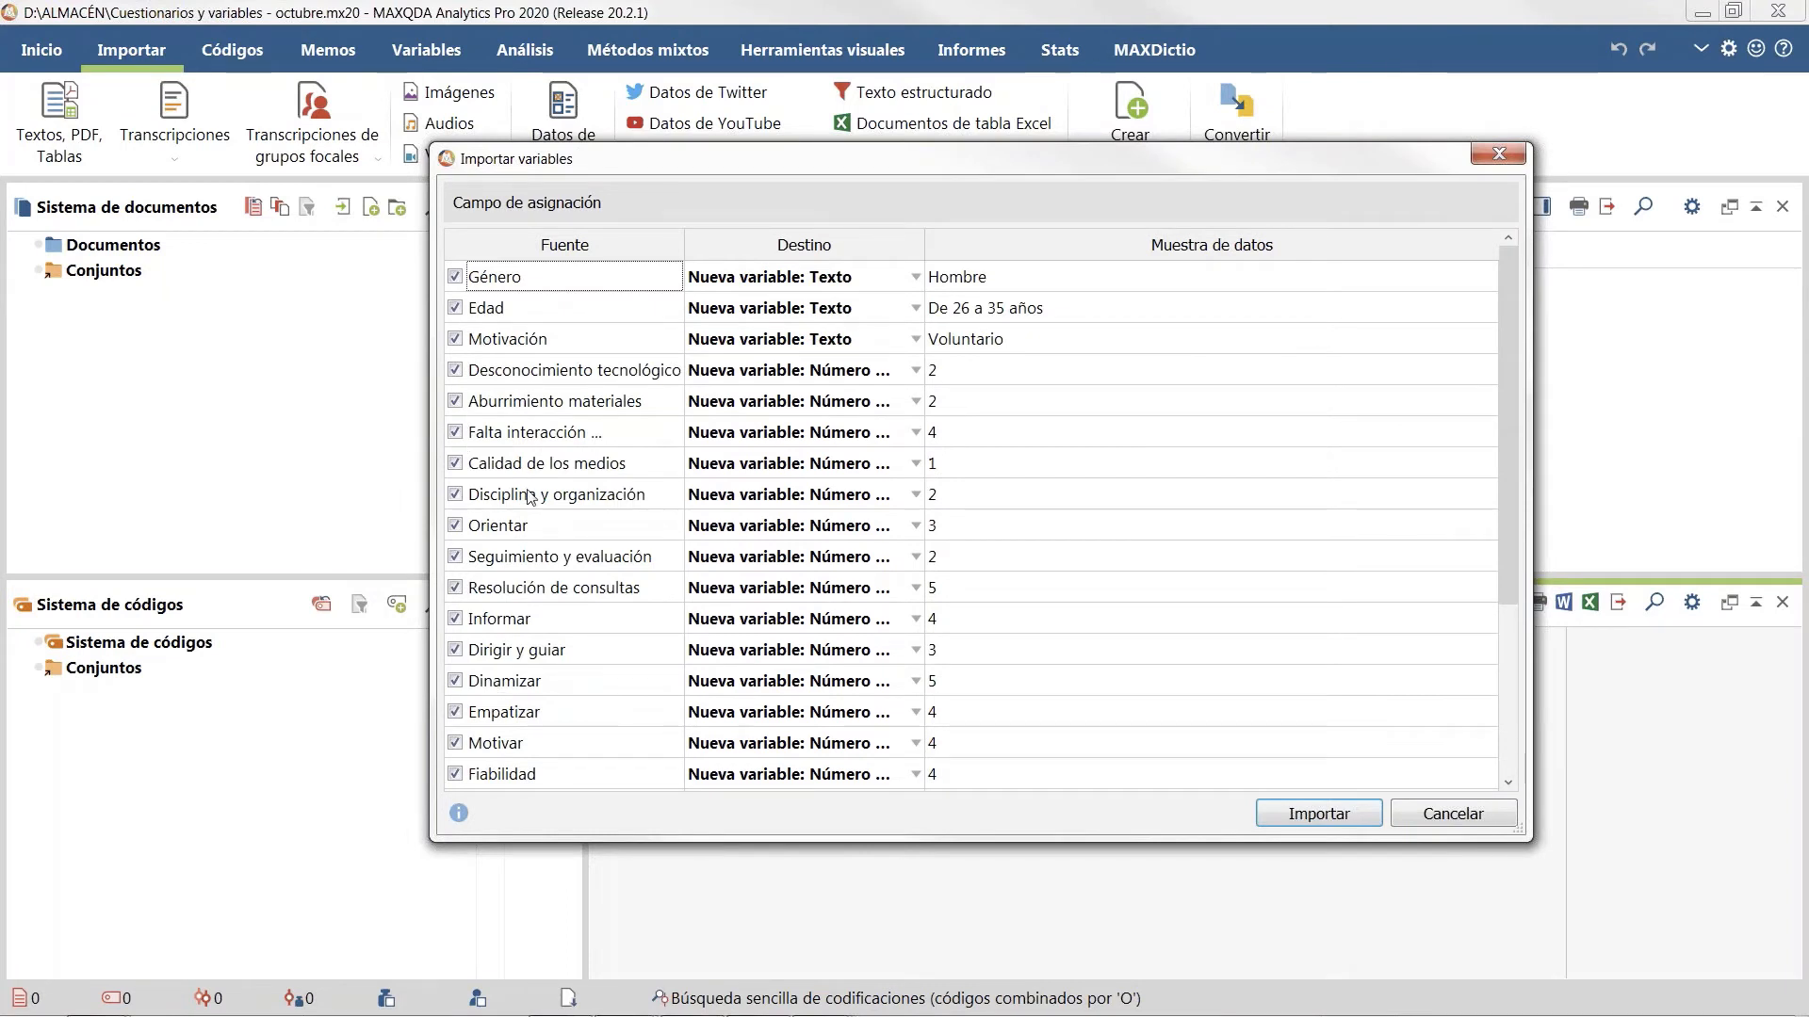
{"action": "left_click_drag", "start_coordinate": [924, 252], "coordinate": [976, 250]}
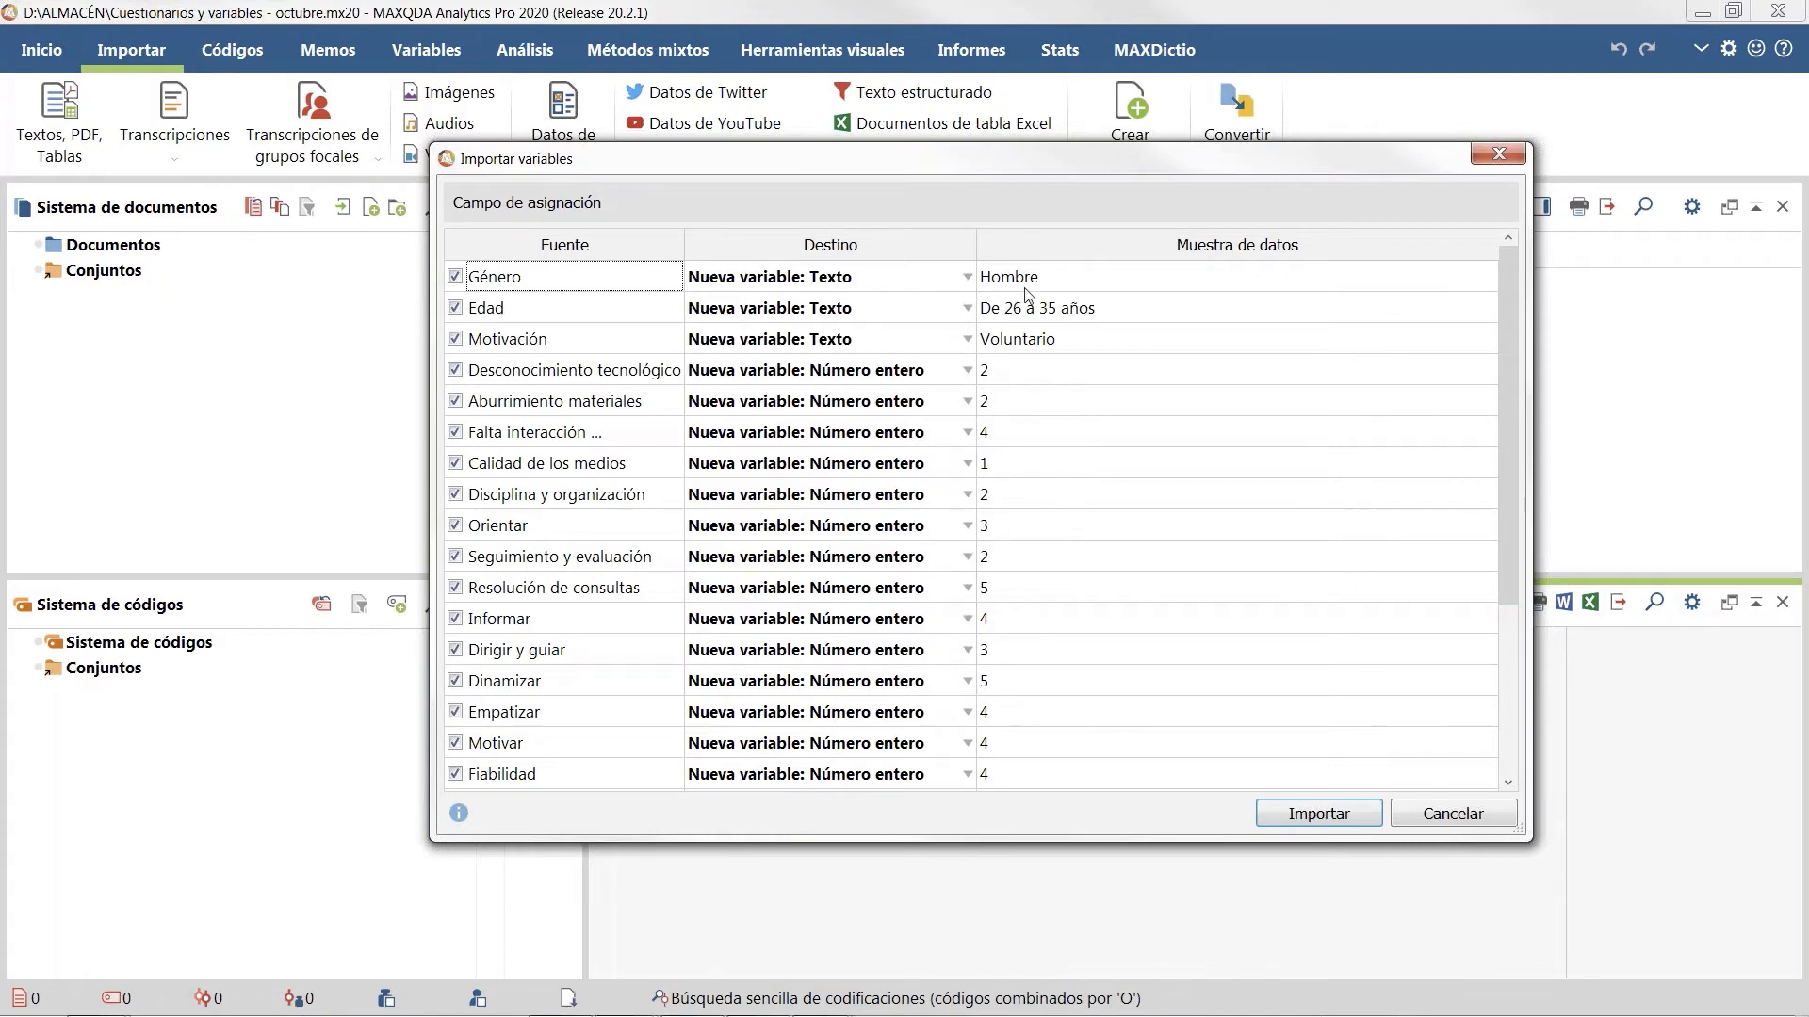
{"action": "left_click_drag", "start_coordinate": [1507, 494], "coordinate": [1508, 404]}
{"action": "left_click", "coordinate": [967, 343]}
{"action": "left_click", "coordinate": [965, 341]}
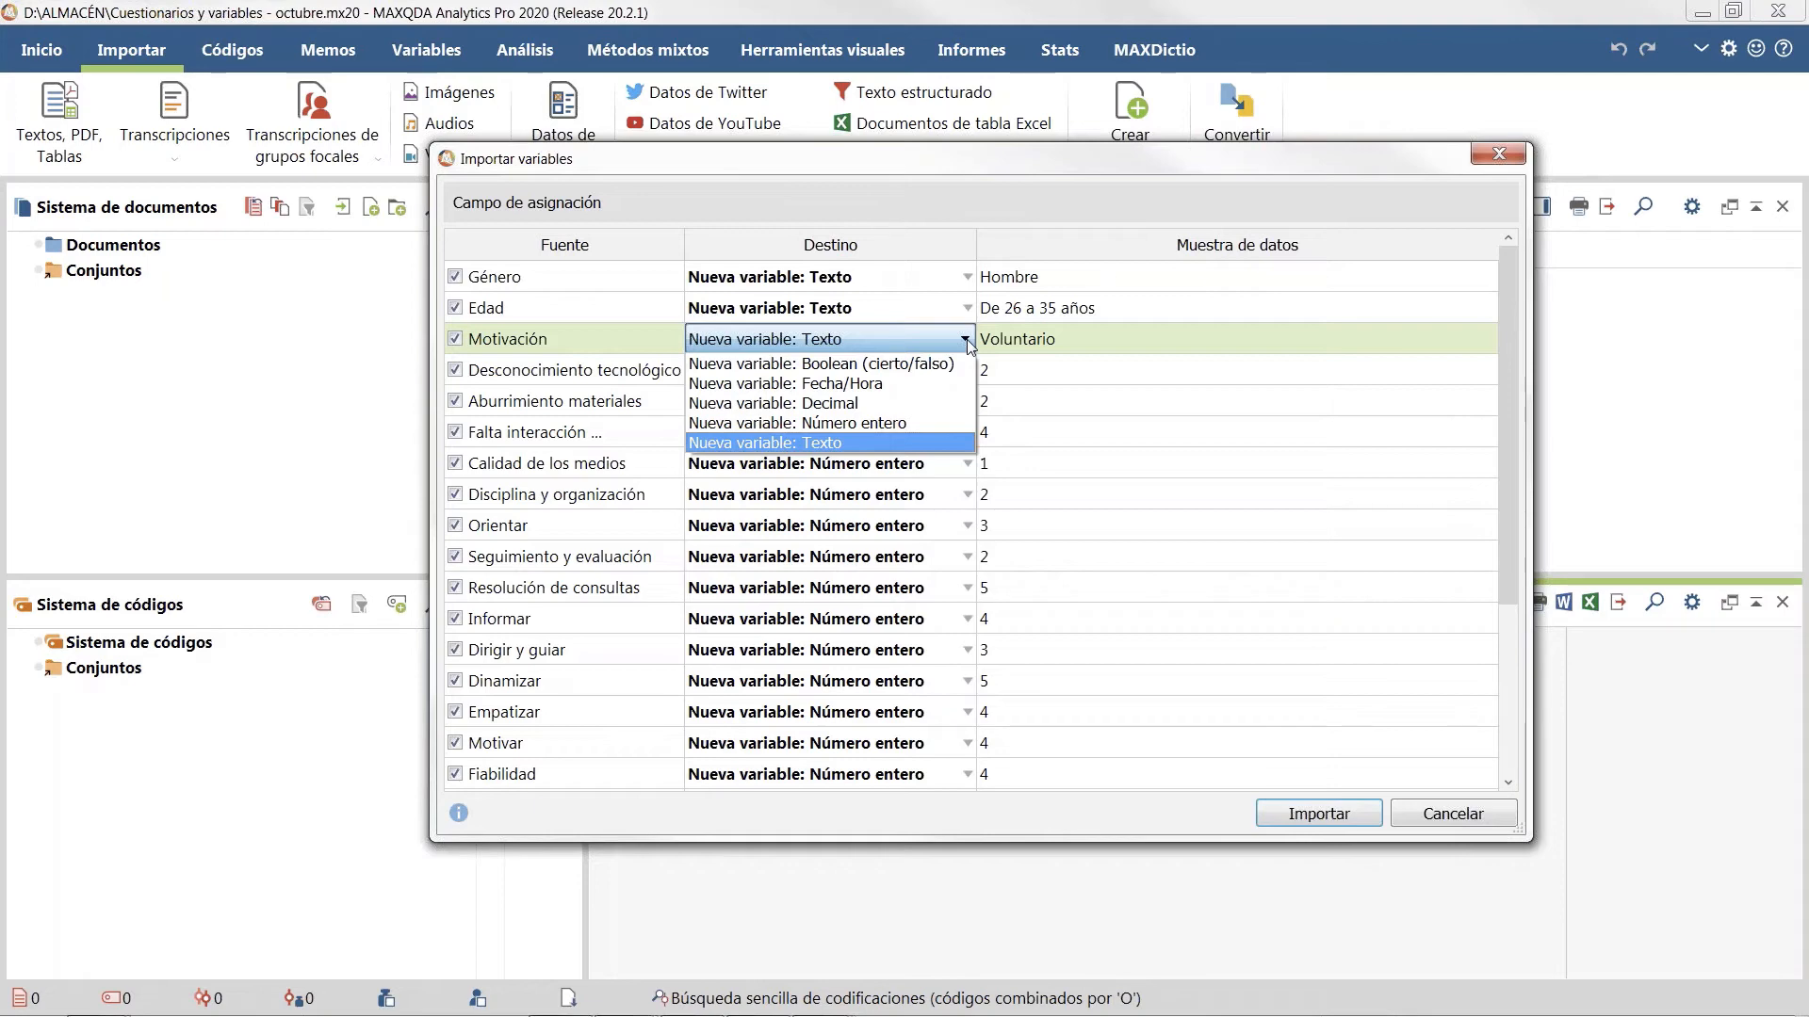
{"action": "left_click", "coordinate": [942, 443]}
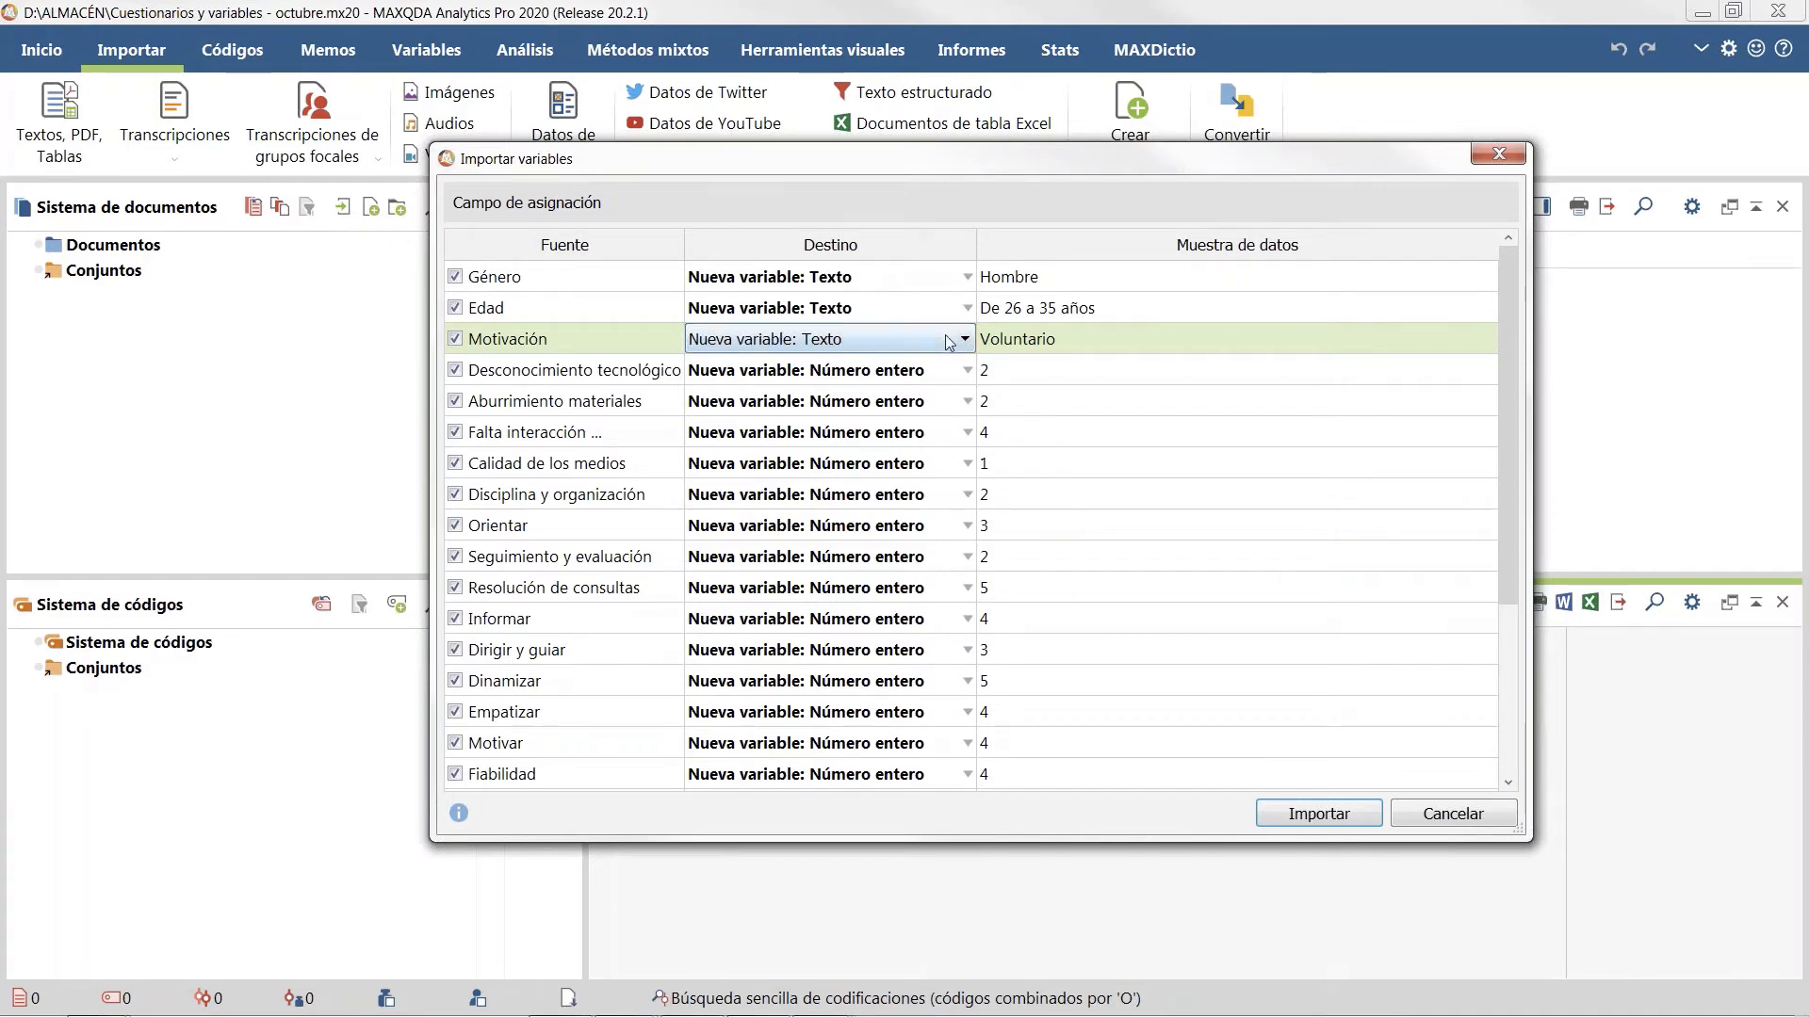
Step: Import all assigned variables with the questionnaire data and close the import summary
{"action": "scroll", "coordinate": [1001, 546], "scroll_direction": "down", "scroll_amount": 3}
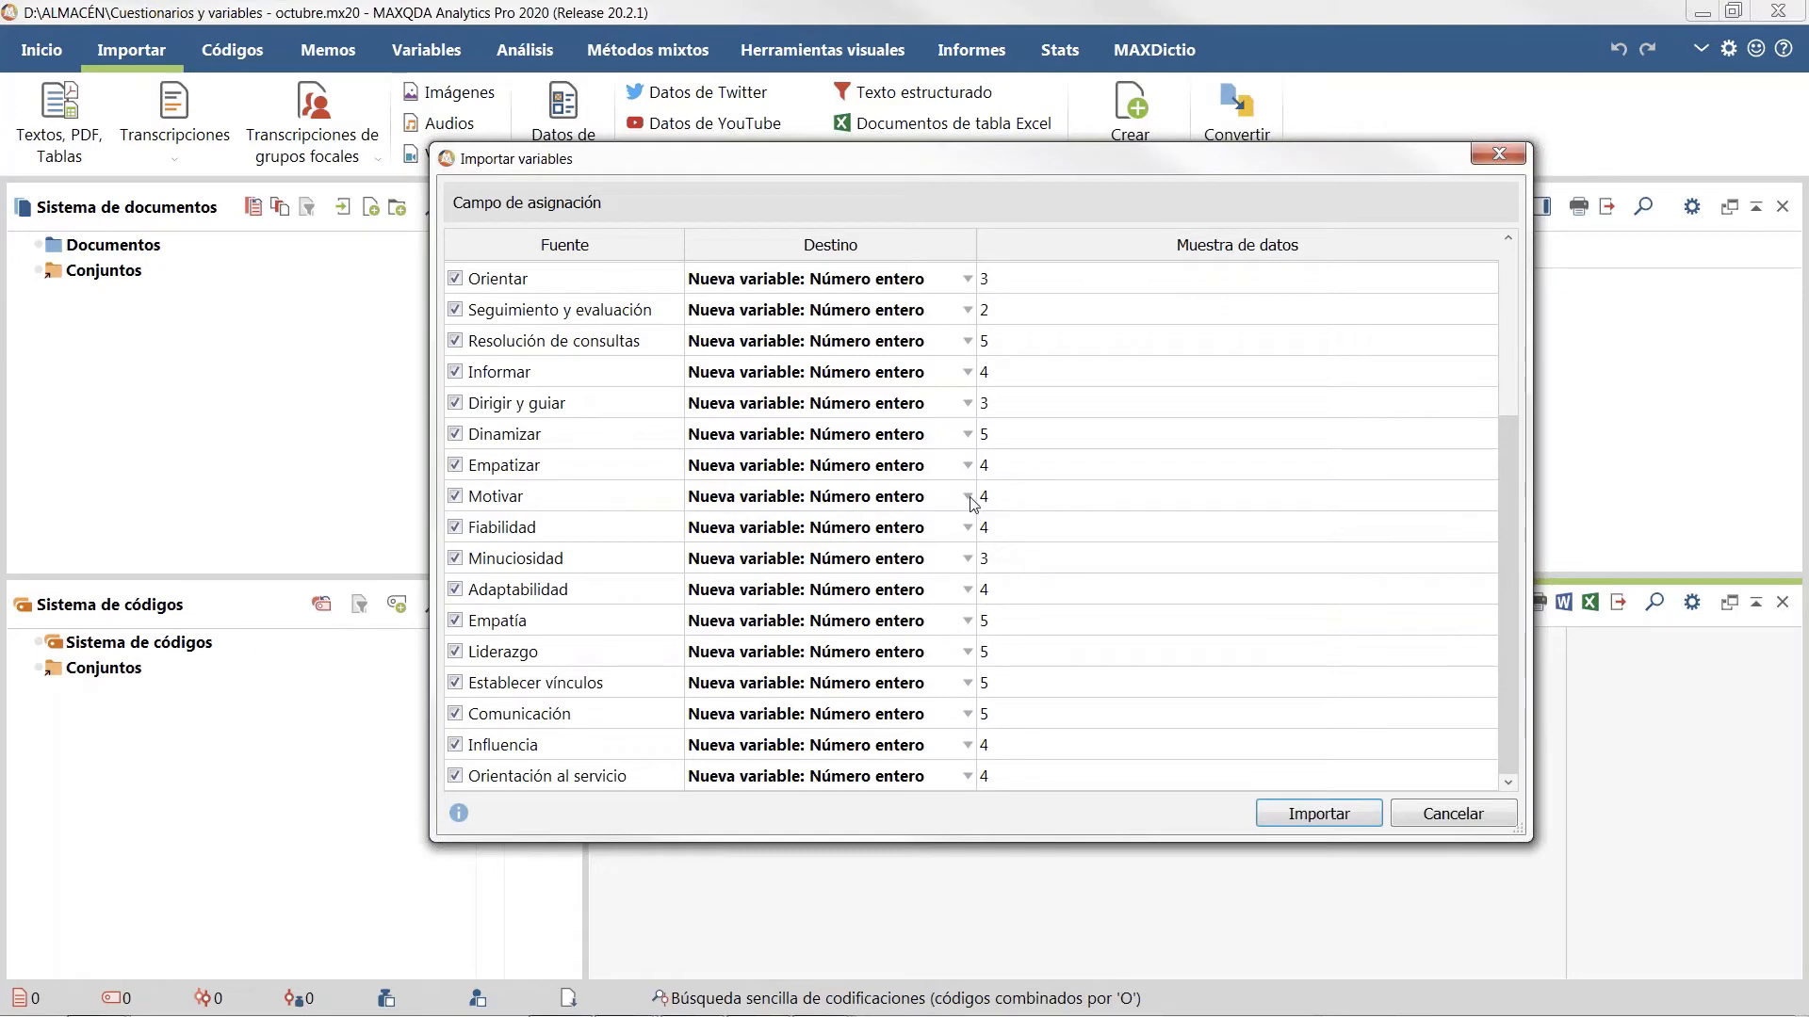
{"action": "left_click", "coordinate": [1319, 814]}
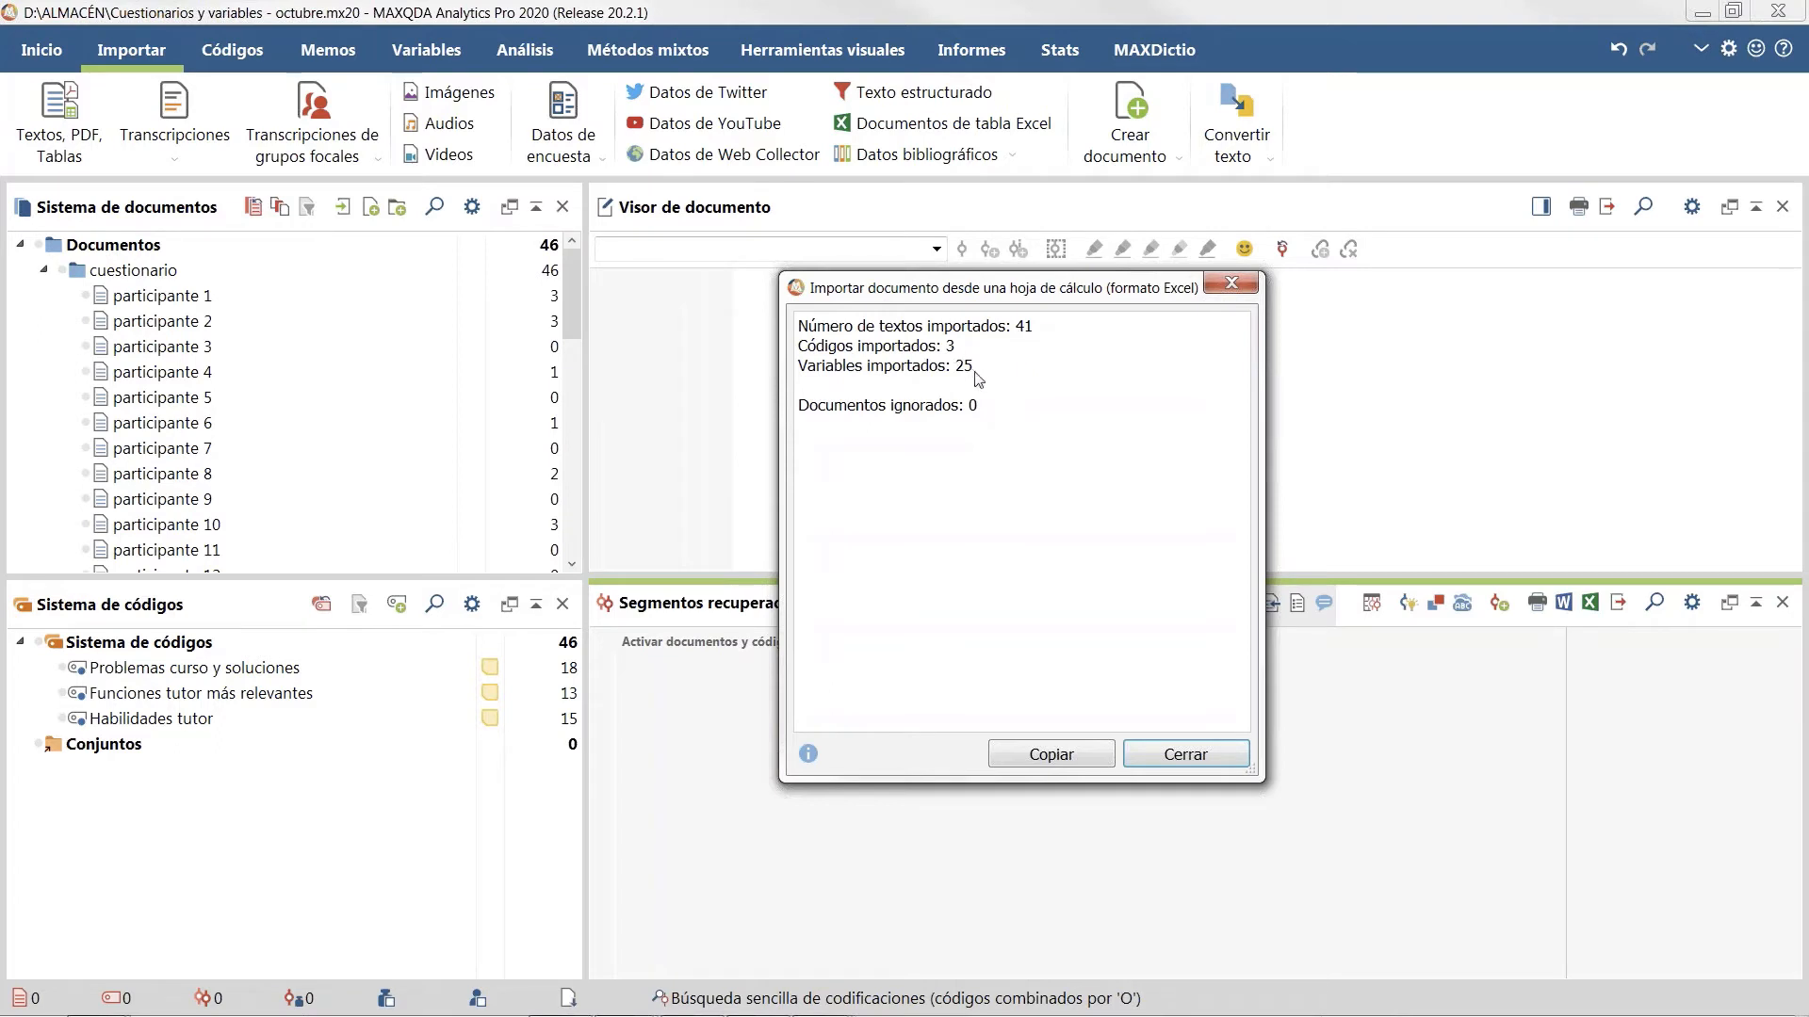
{"action": "left_click", "coordinate": [1168, 755]}
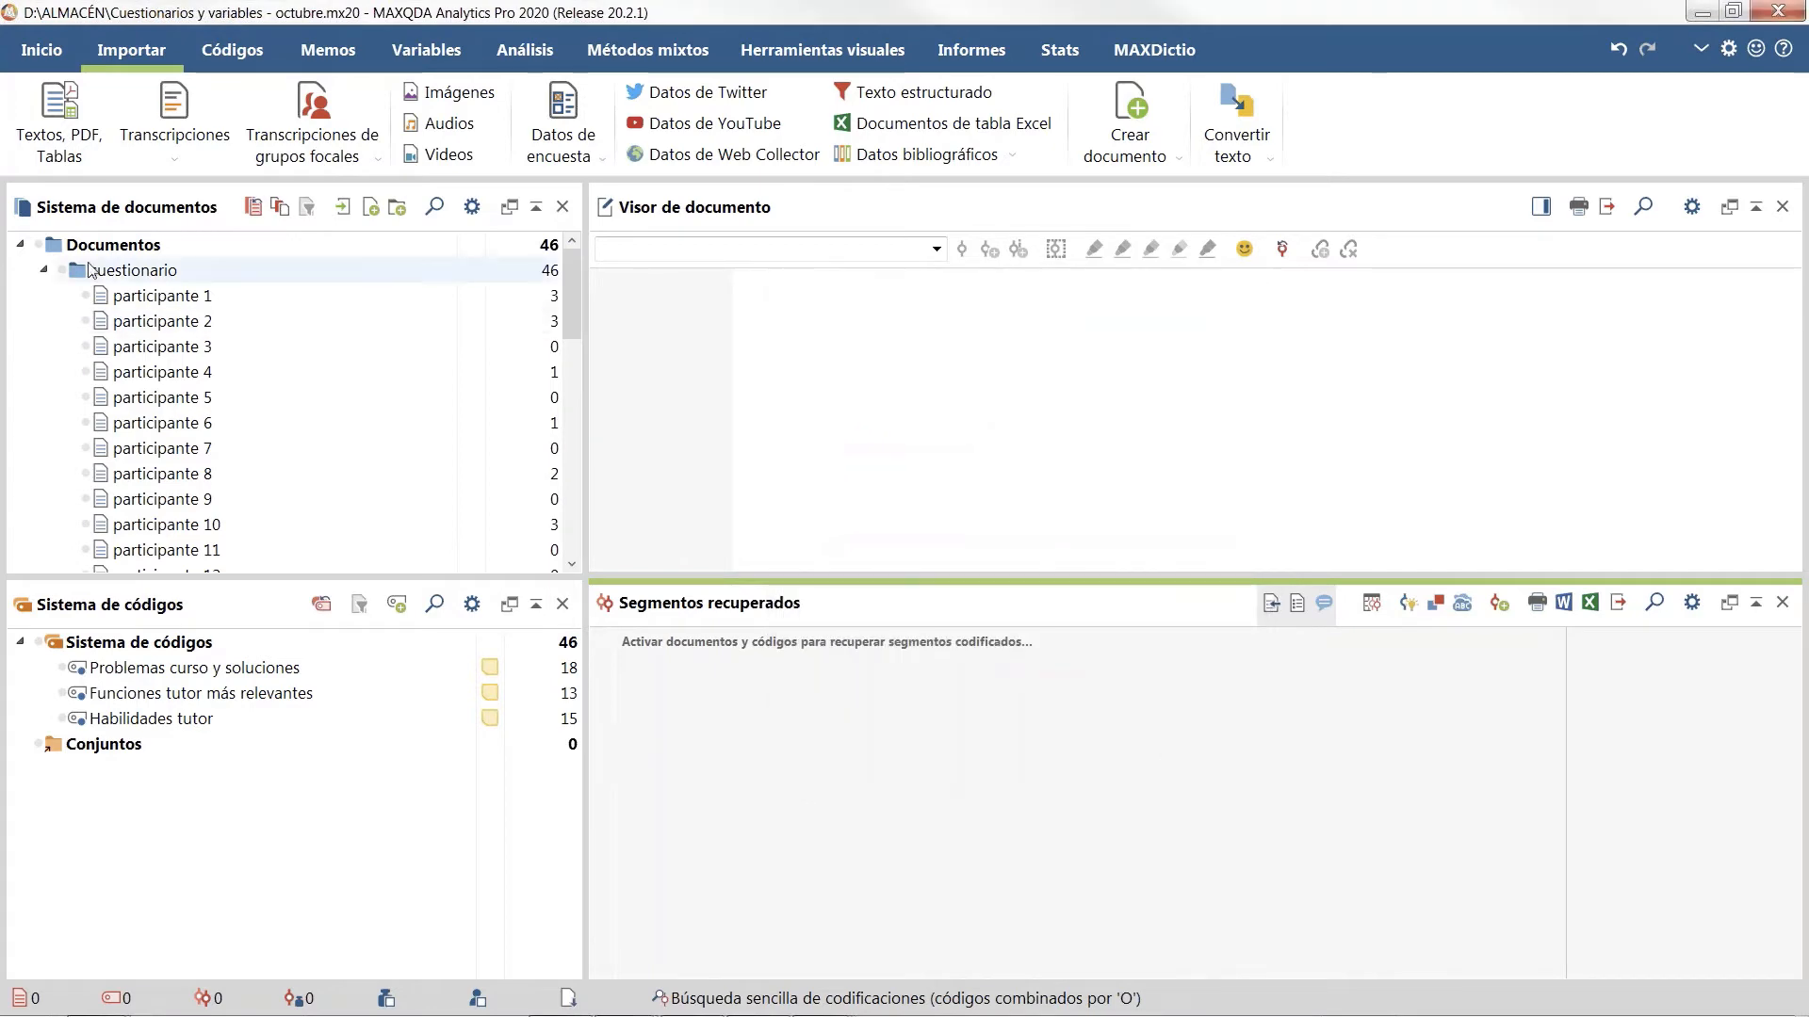
Step: Open the imported document participante 1 and enlarge the document viewer and its text
{"action": "double_click", "coordinate": [184, 296]}
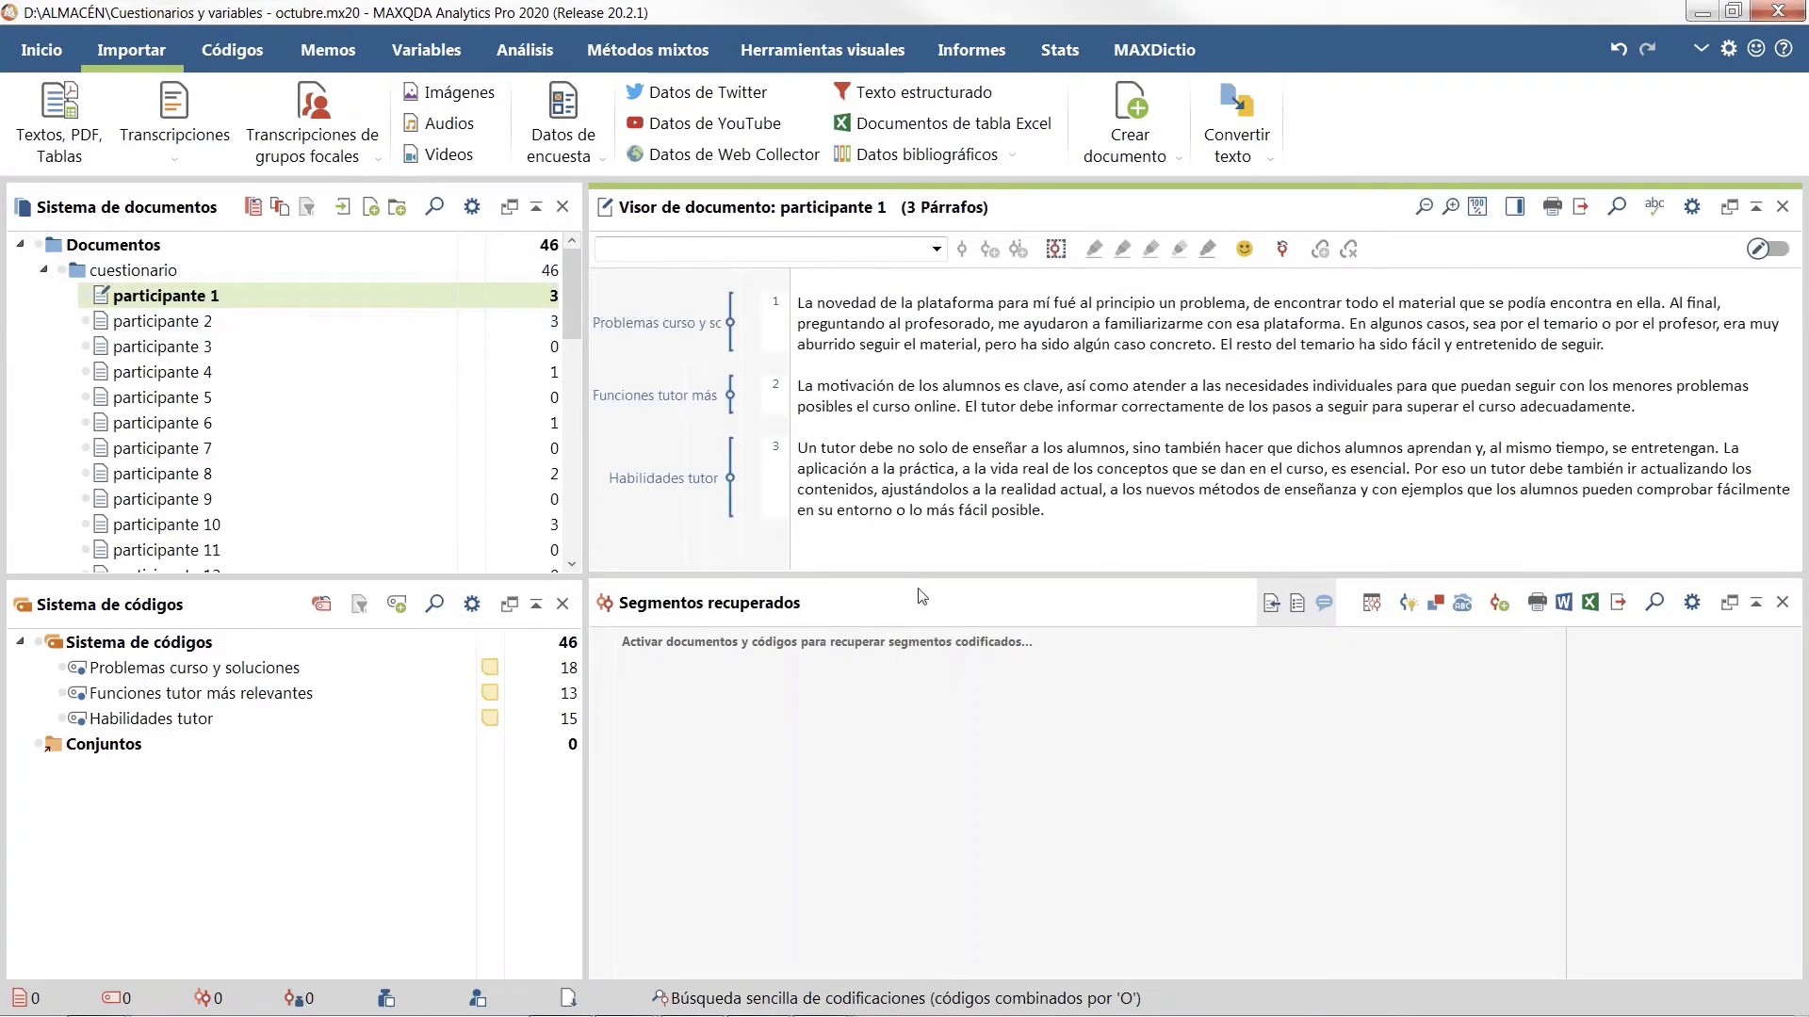
{"action": "left_click_drag", "start_coordinate": [919, 575], "coordinate": [940, 709]}
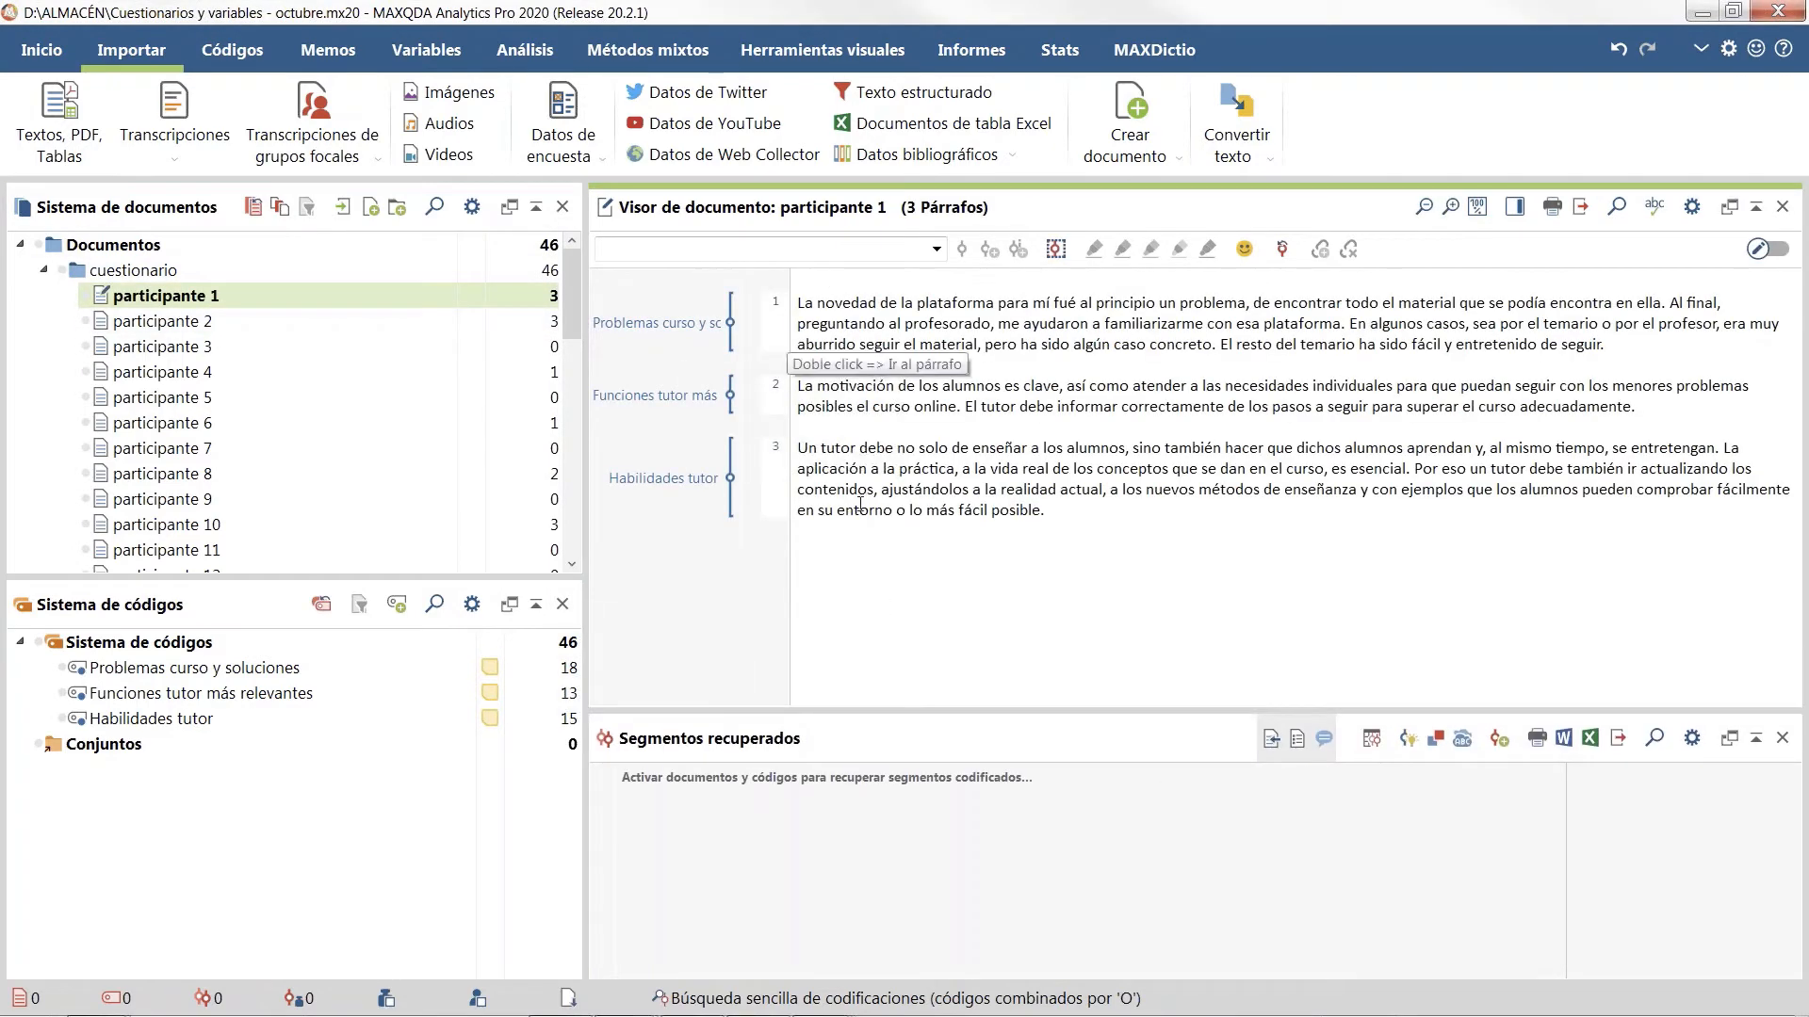
{"action": "scroll", "coordinate": [878, 550], "scroll_direction": "up", "scroll_amount": 2}
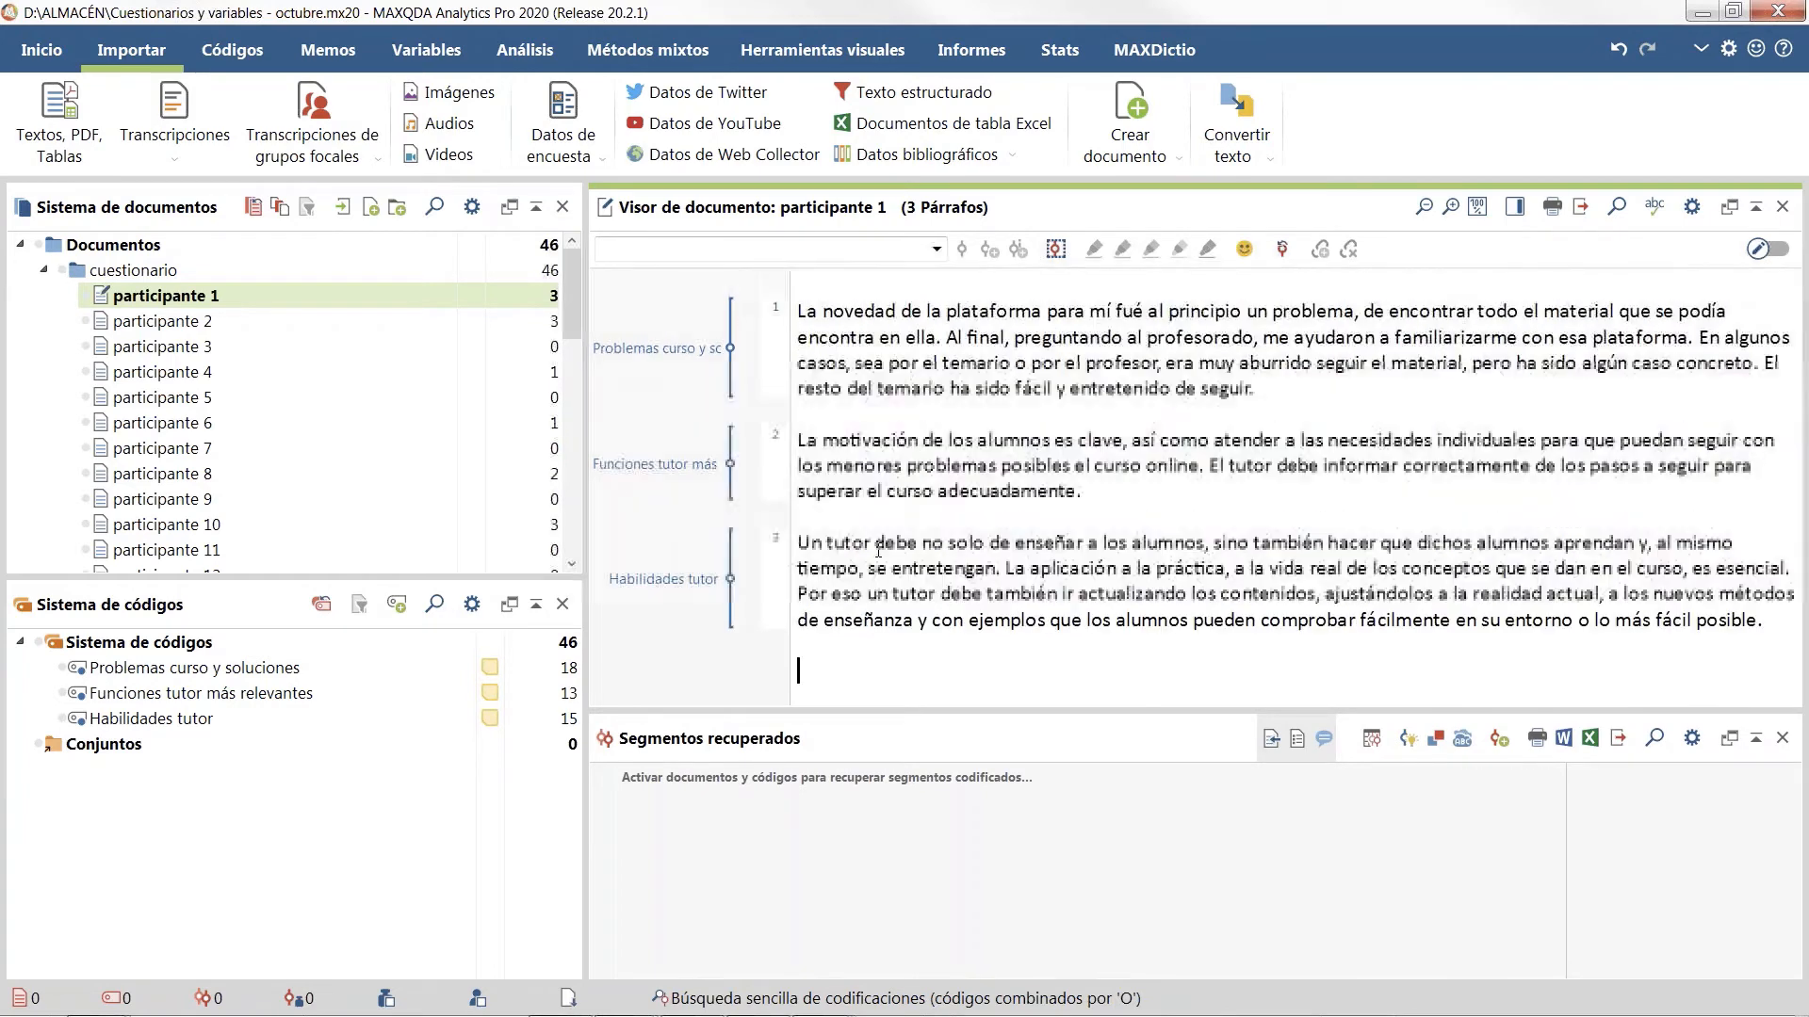
Step: Change the colour of the code Problemas curso y soluciones to red
{"action": "right_click", "coordinate": [167, 668]}
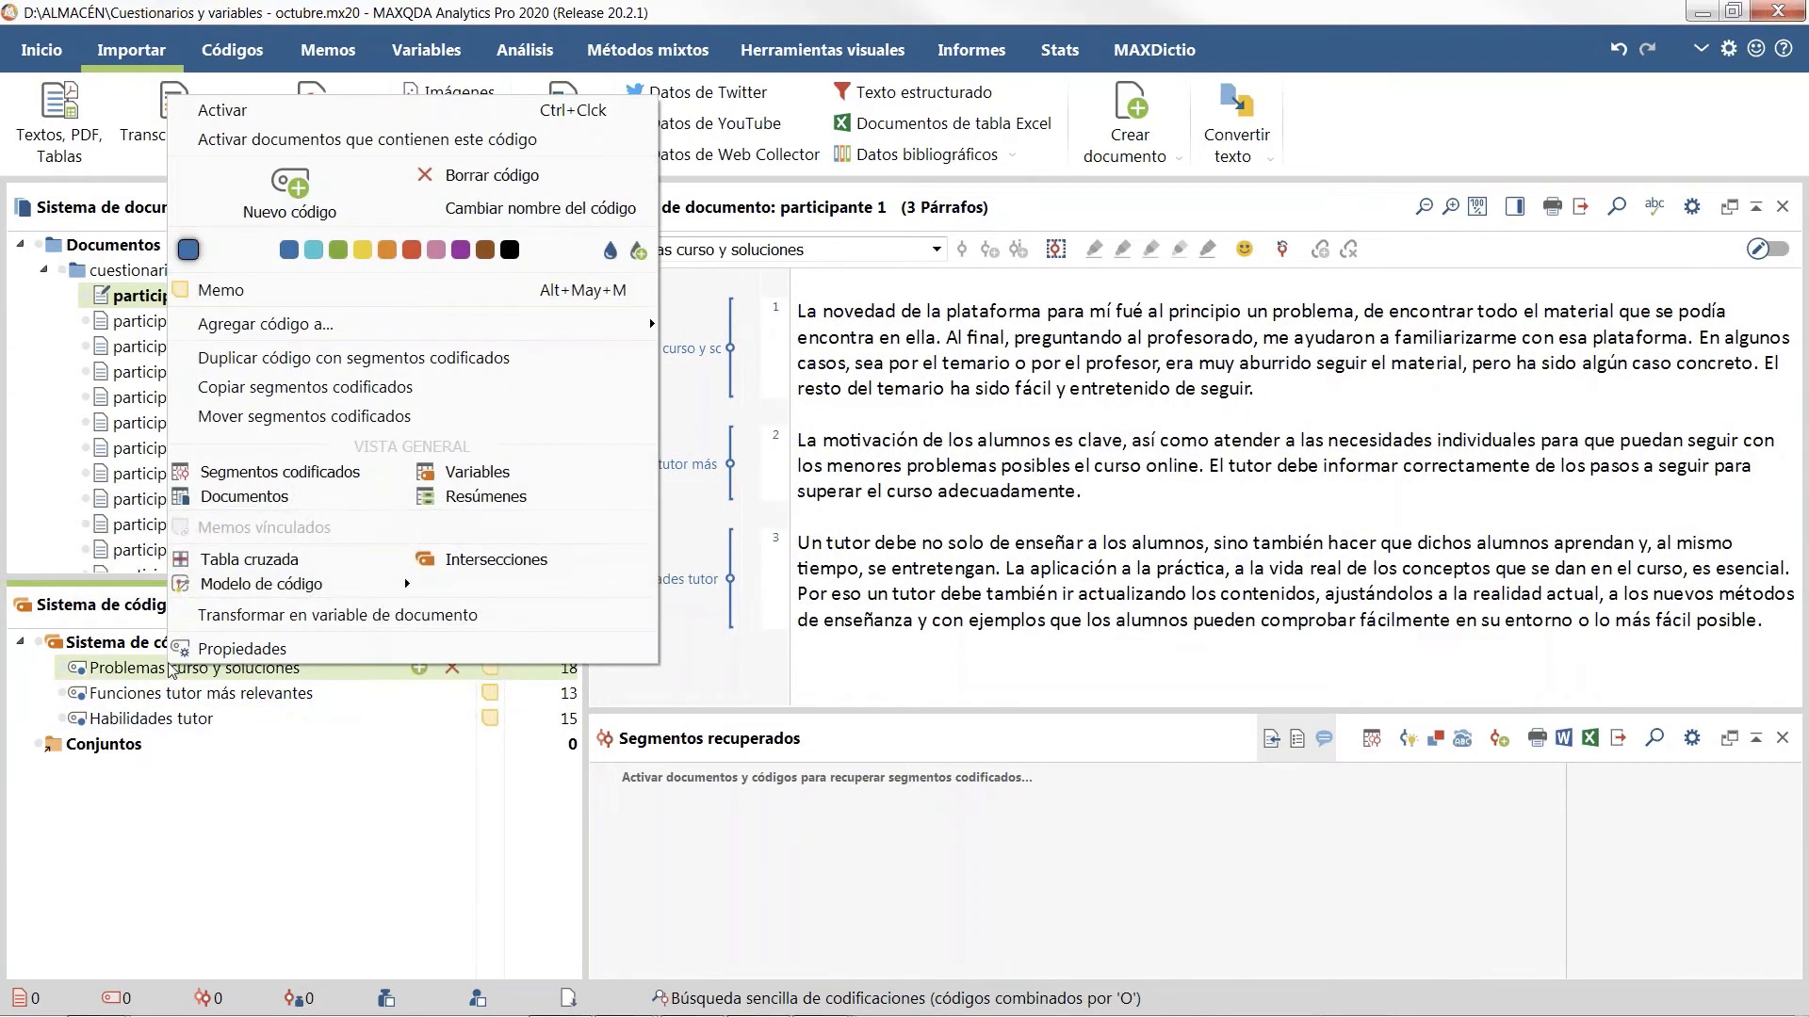
{"action": "left_click", "coordinate": [410, 249]}
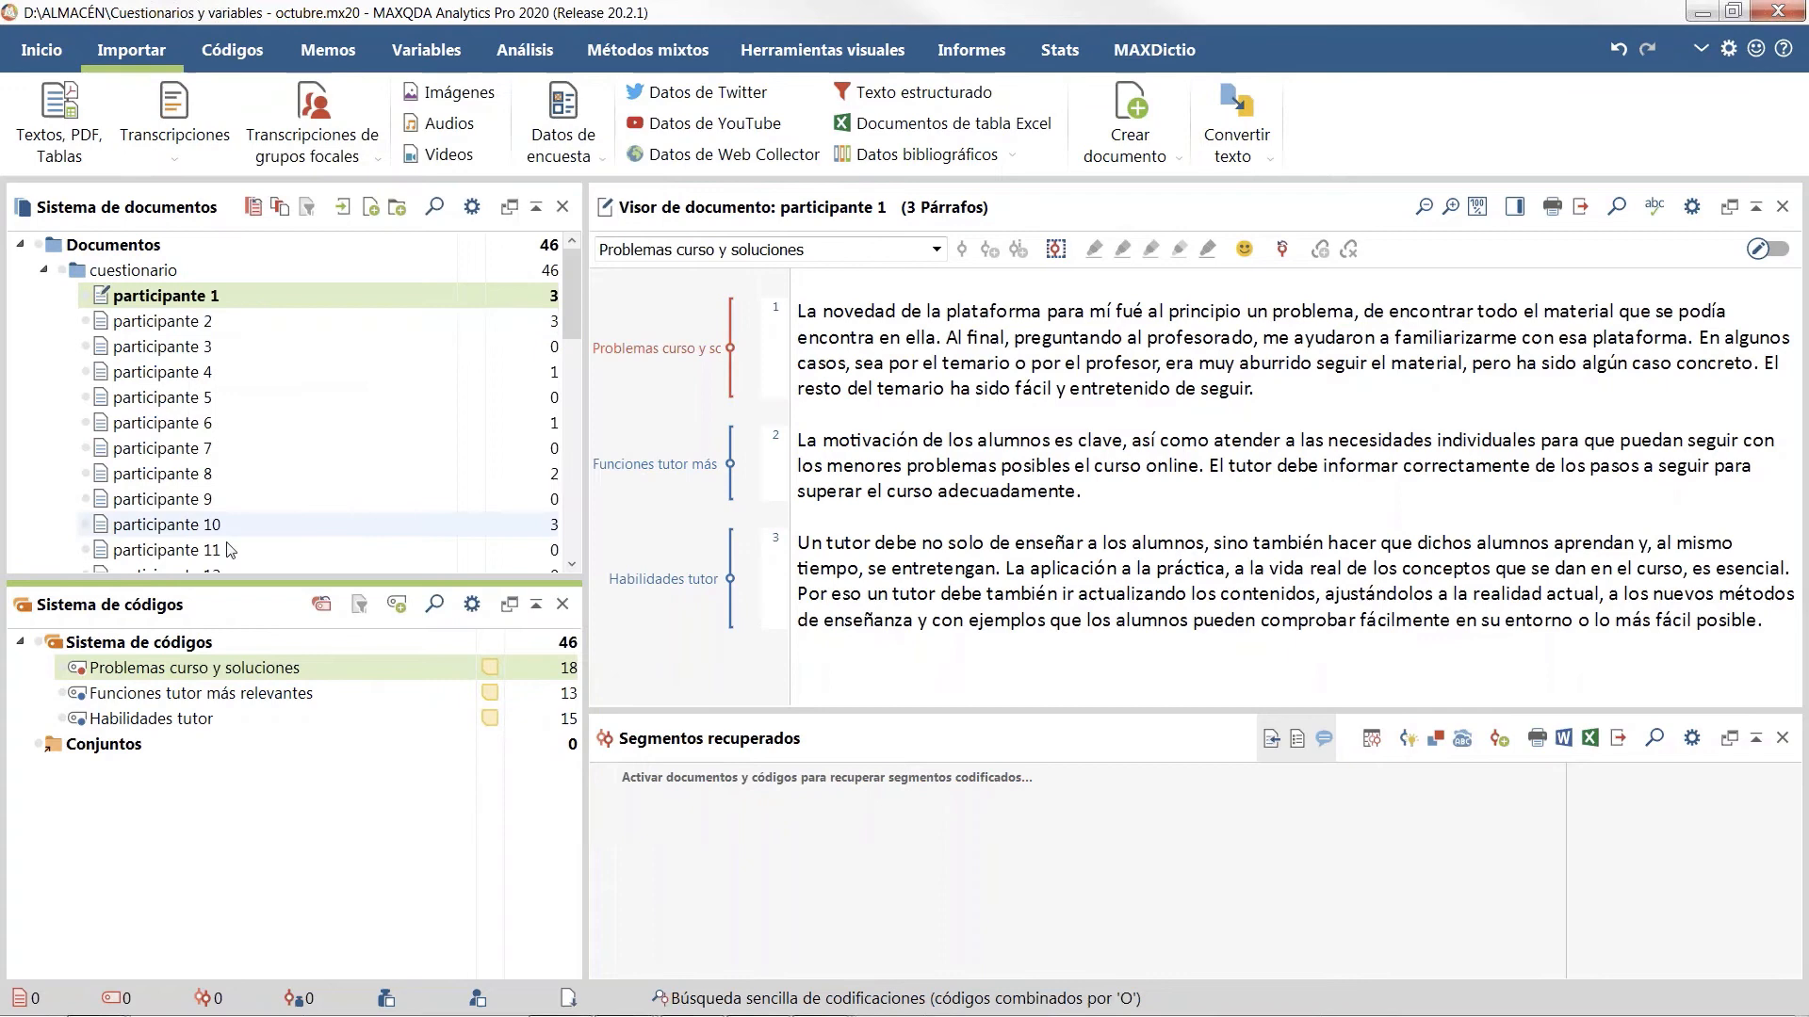
Step: Change the colour of the code Funciones tutor más relevantes to turquoise and Habilidades tutor to green
{"action": "right_click", "coordinate": [191, 693]}
{"action": "left_click", "coordinate": [338, 281]}
{"action": "left_click", "coordinate": [146, 718]}
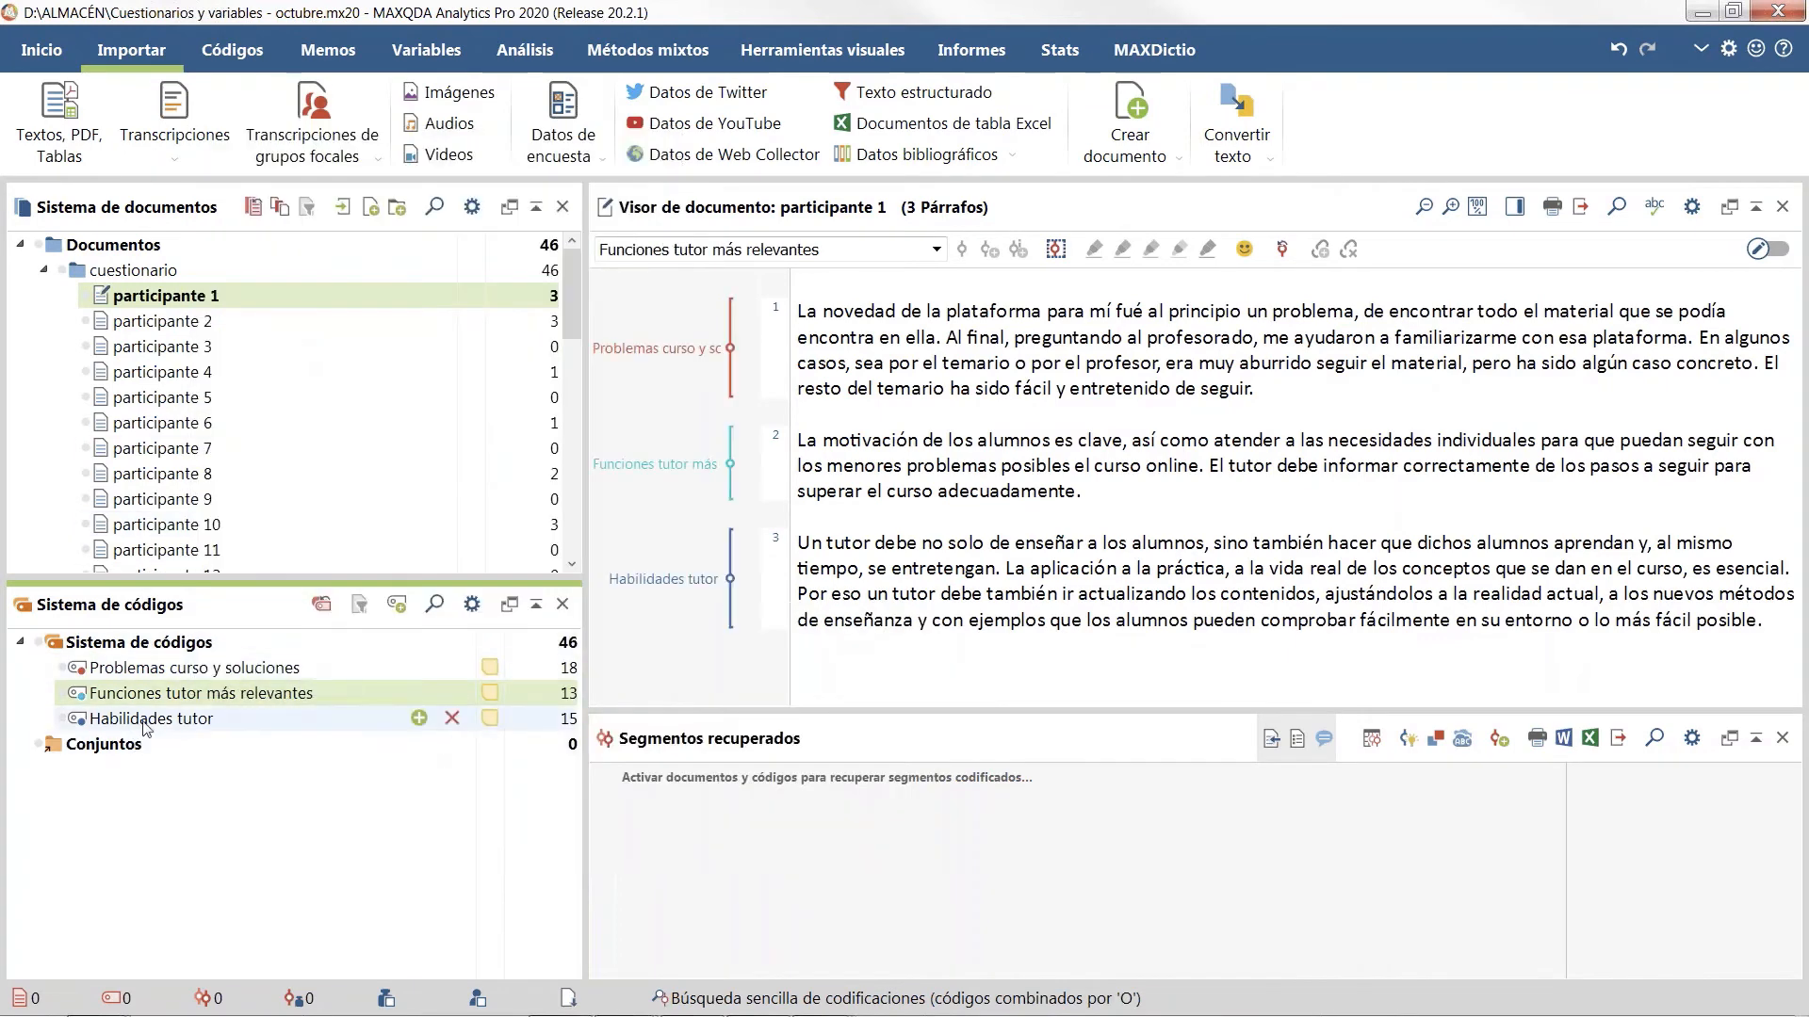
{"action": "right_click", "coordinate": [146, 719]}
{"action": "left_click", "coordinate": [313, 305]}
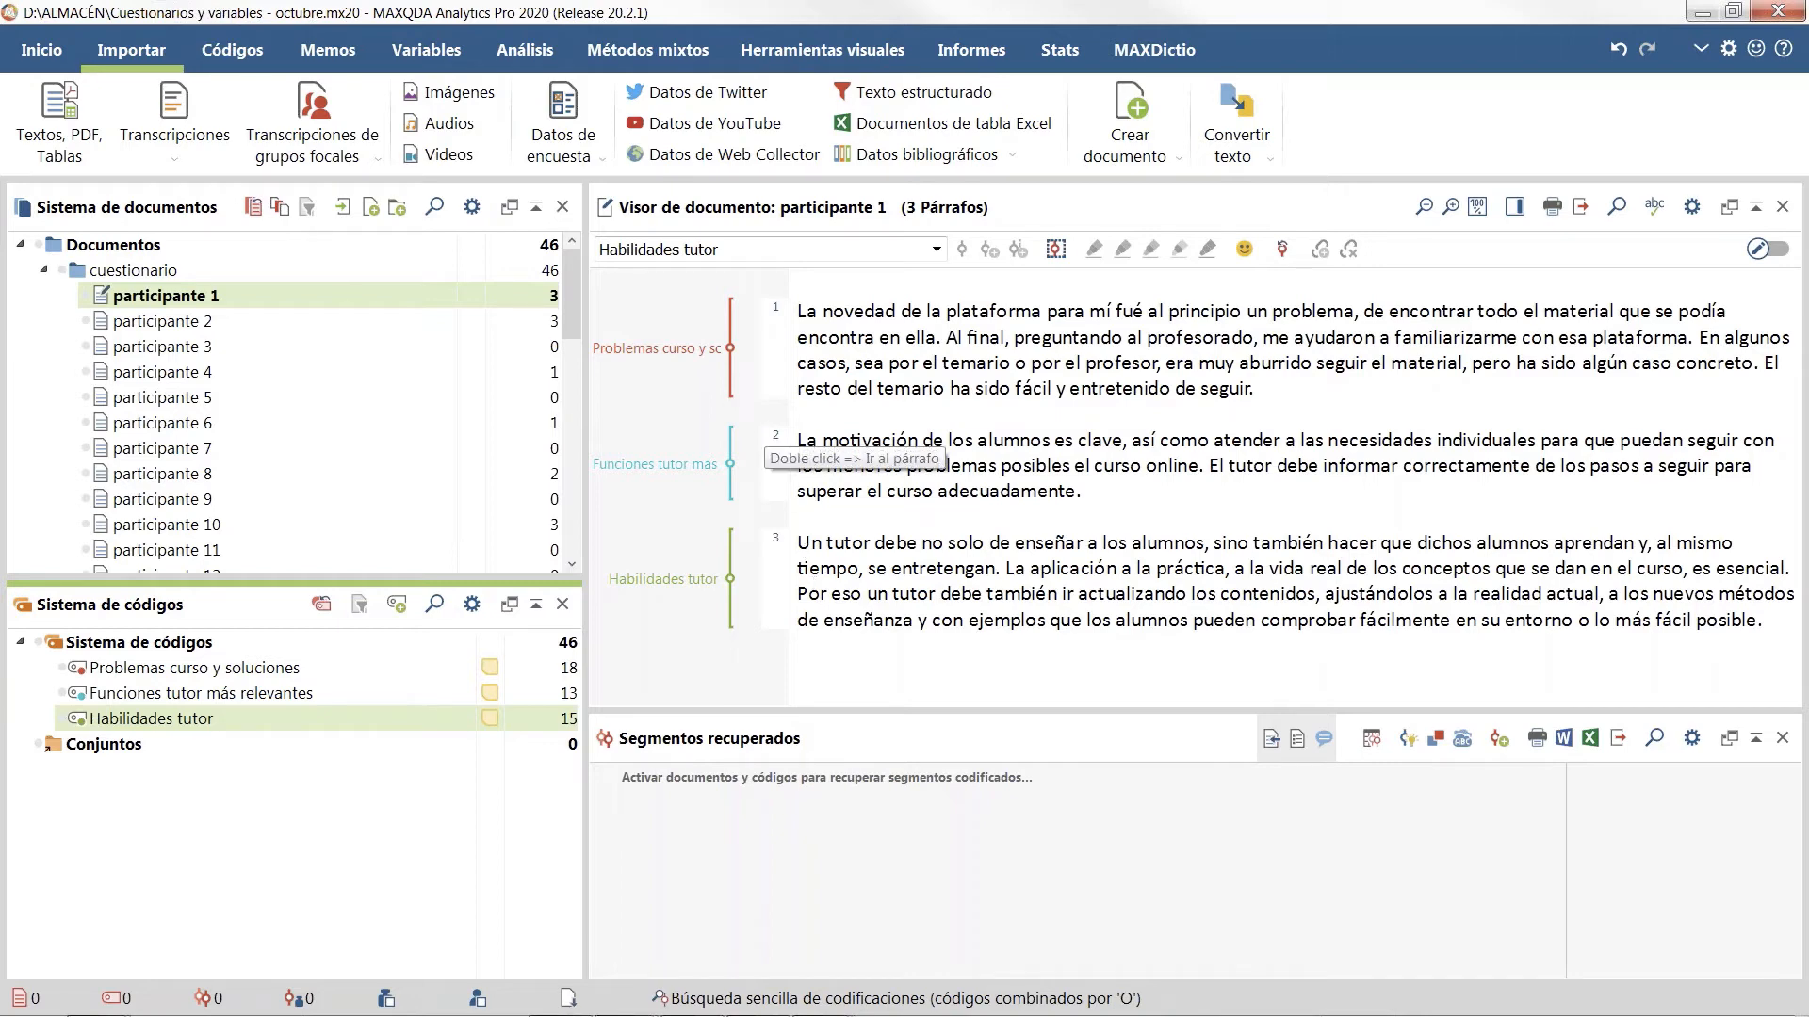
Step: Activate Problemas curso y soluciones, open its responses for survey data categorization in a maximized window, and look through them
{"action": "left_click", "coordinate": [60, 668]}
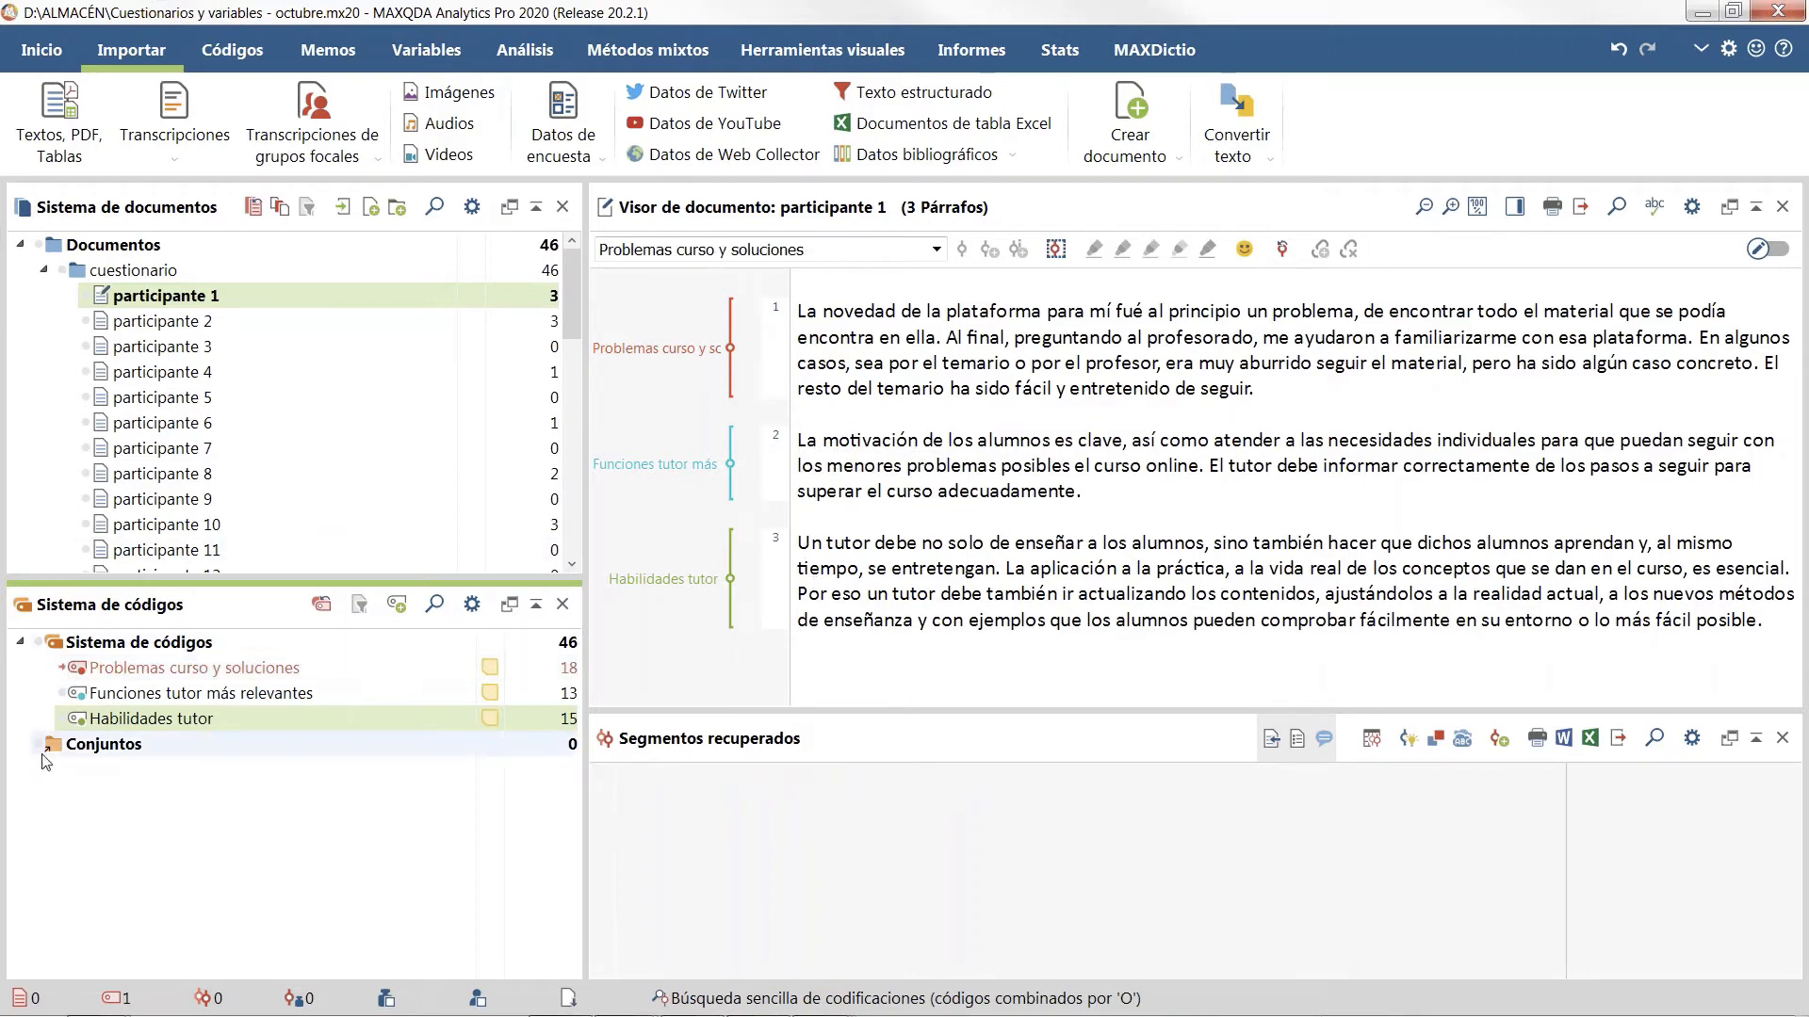
{"action": "left_click", "coordinate": [524, 51]}
{"action": "left_click", "coordinate": [1300, 130]}
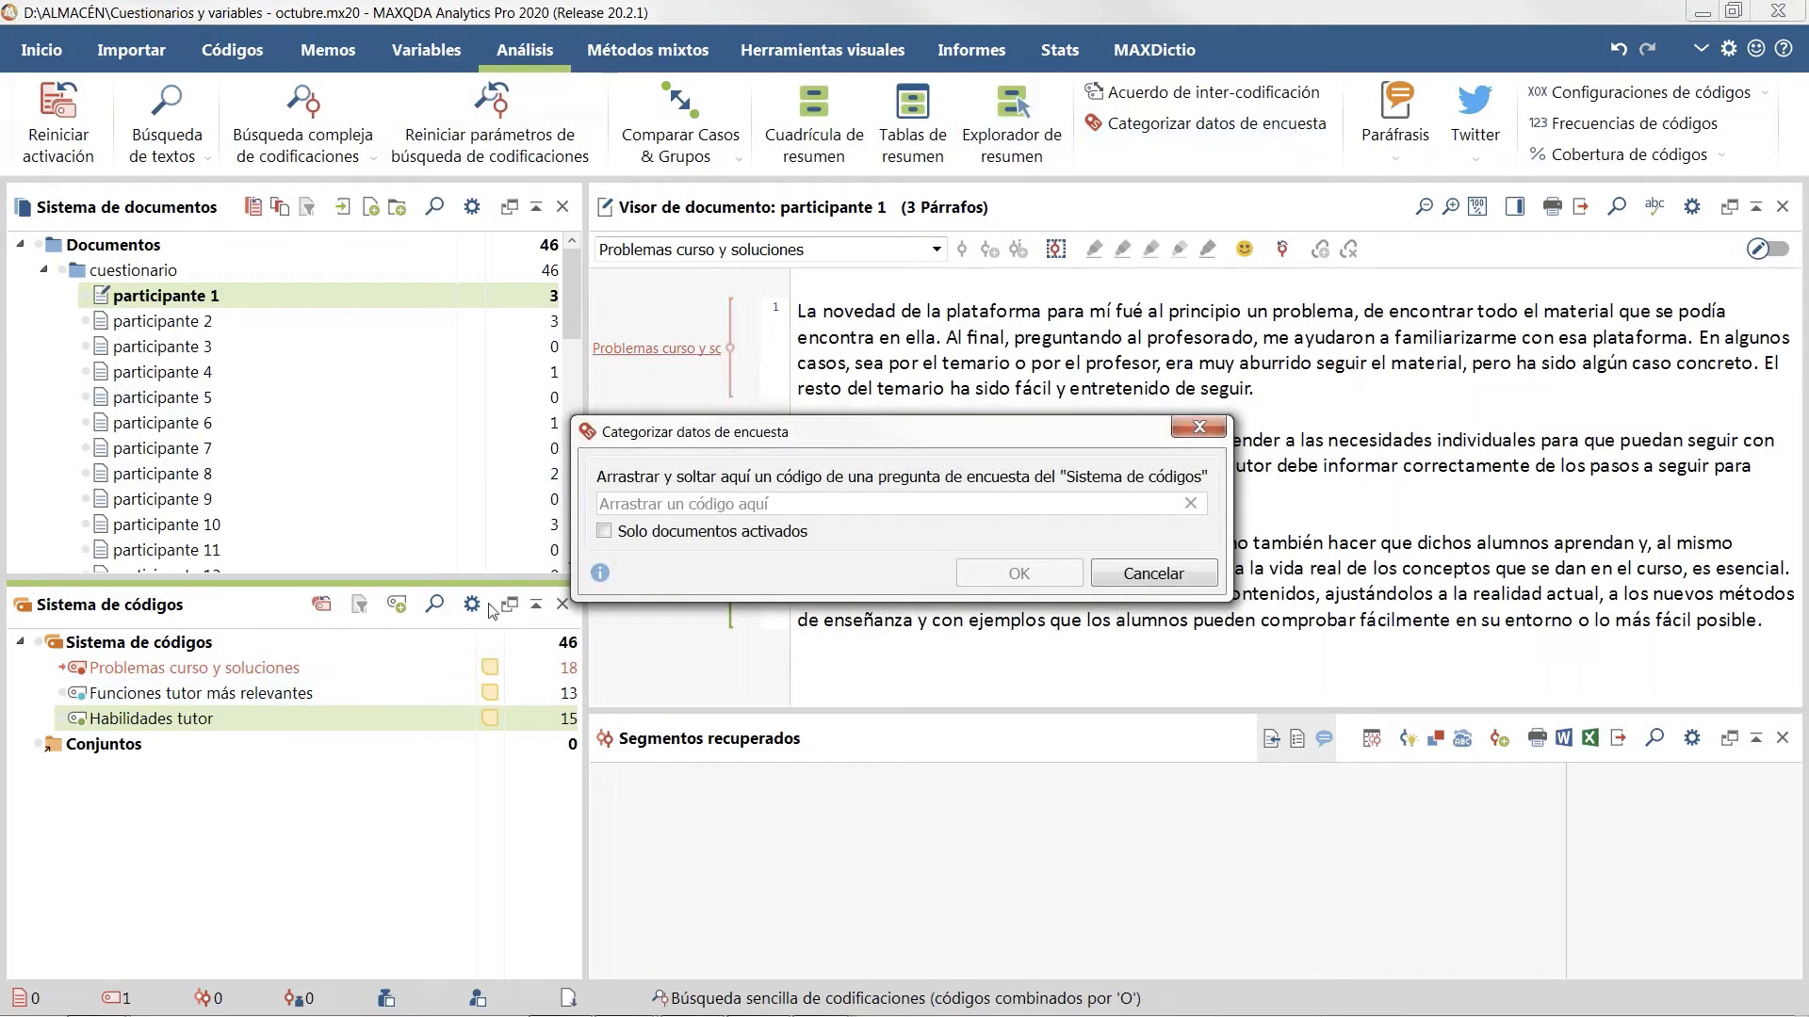
{"action": "left_click_drag", "start_coordinate": [188, 668], "coordinate": [743, 509]}
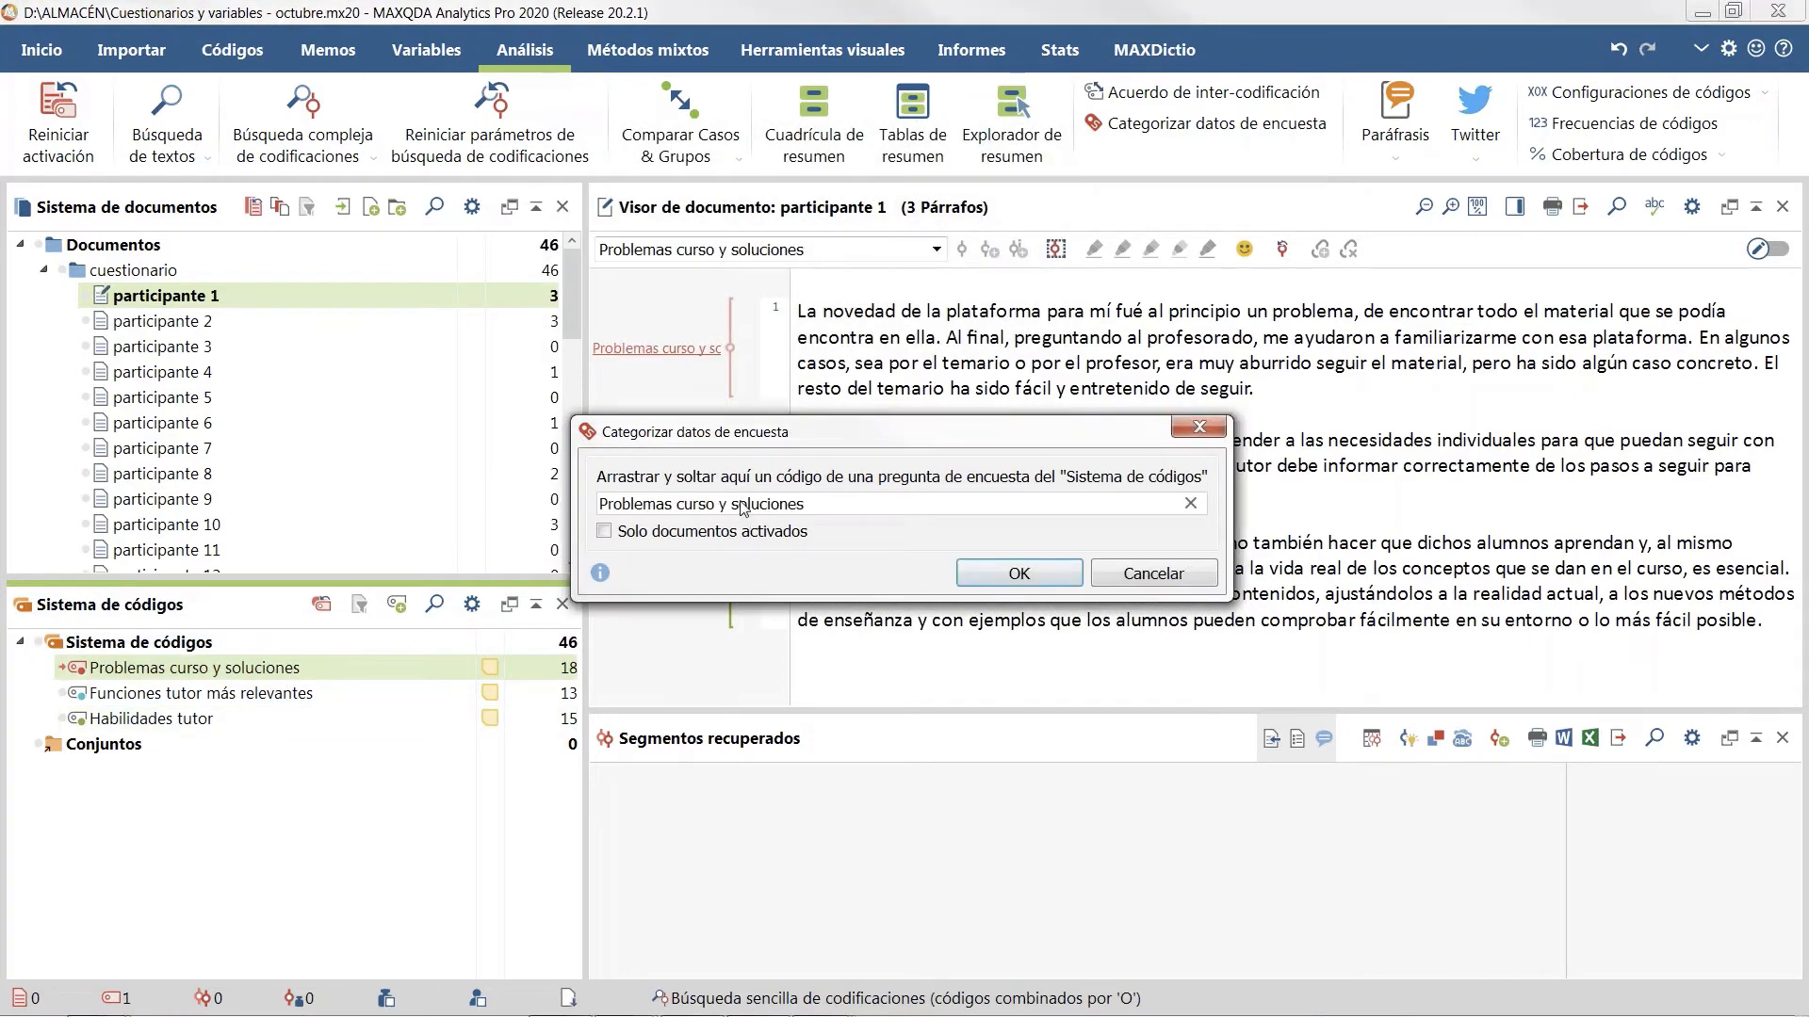
{"action": "left_click", "coordinate": [1018, 578]}
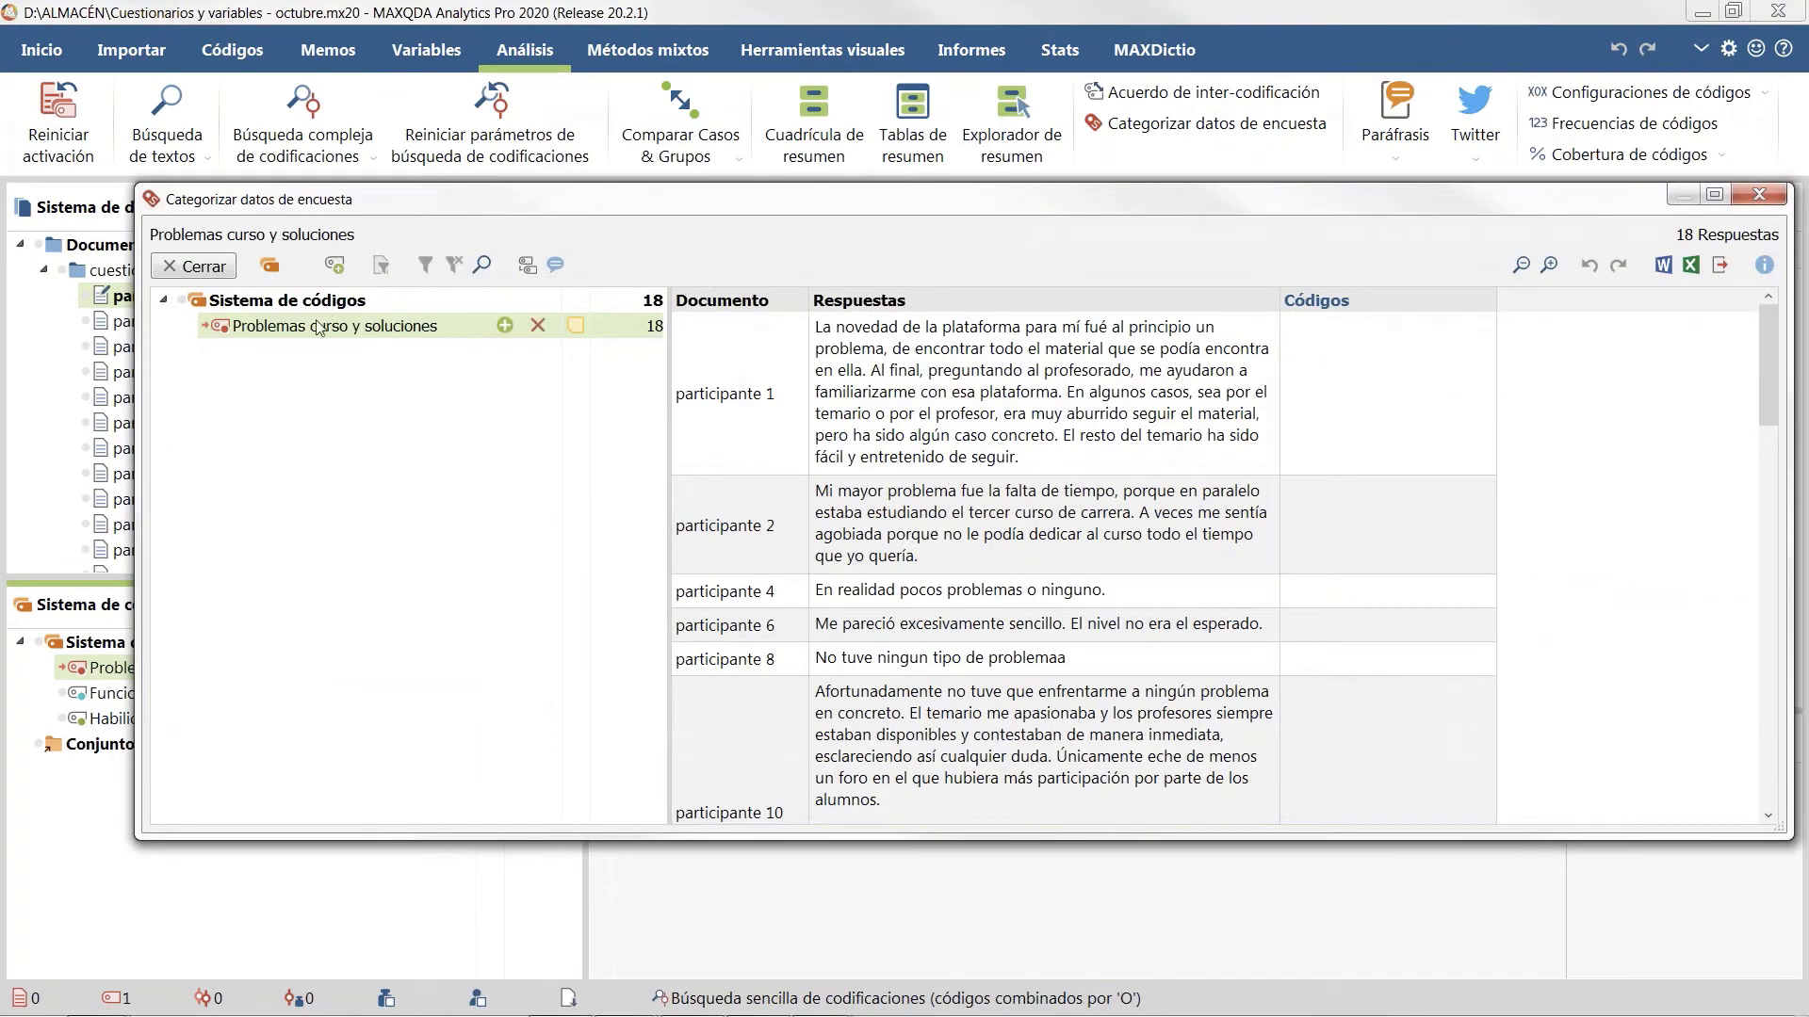
{"action": "double_click", "coordinate": [1126, 202]}
{"action": "scroll", "coordinate": [747, 564], "scroll_direction": "down", "scroll_amount": 15}
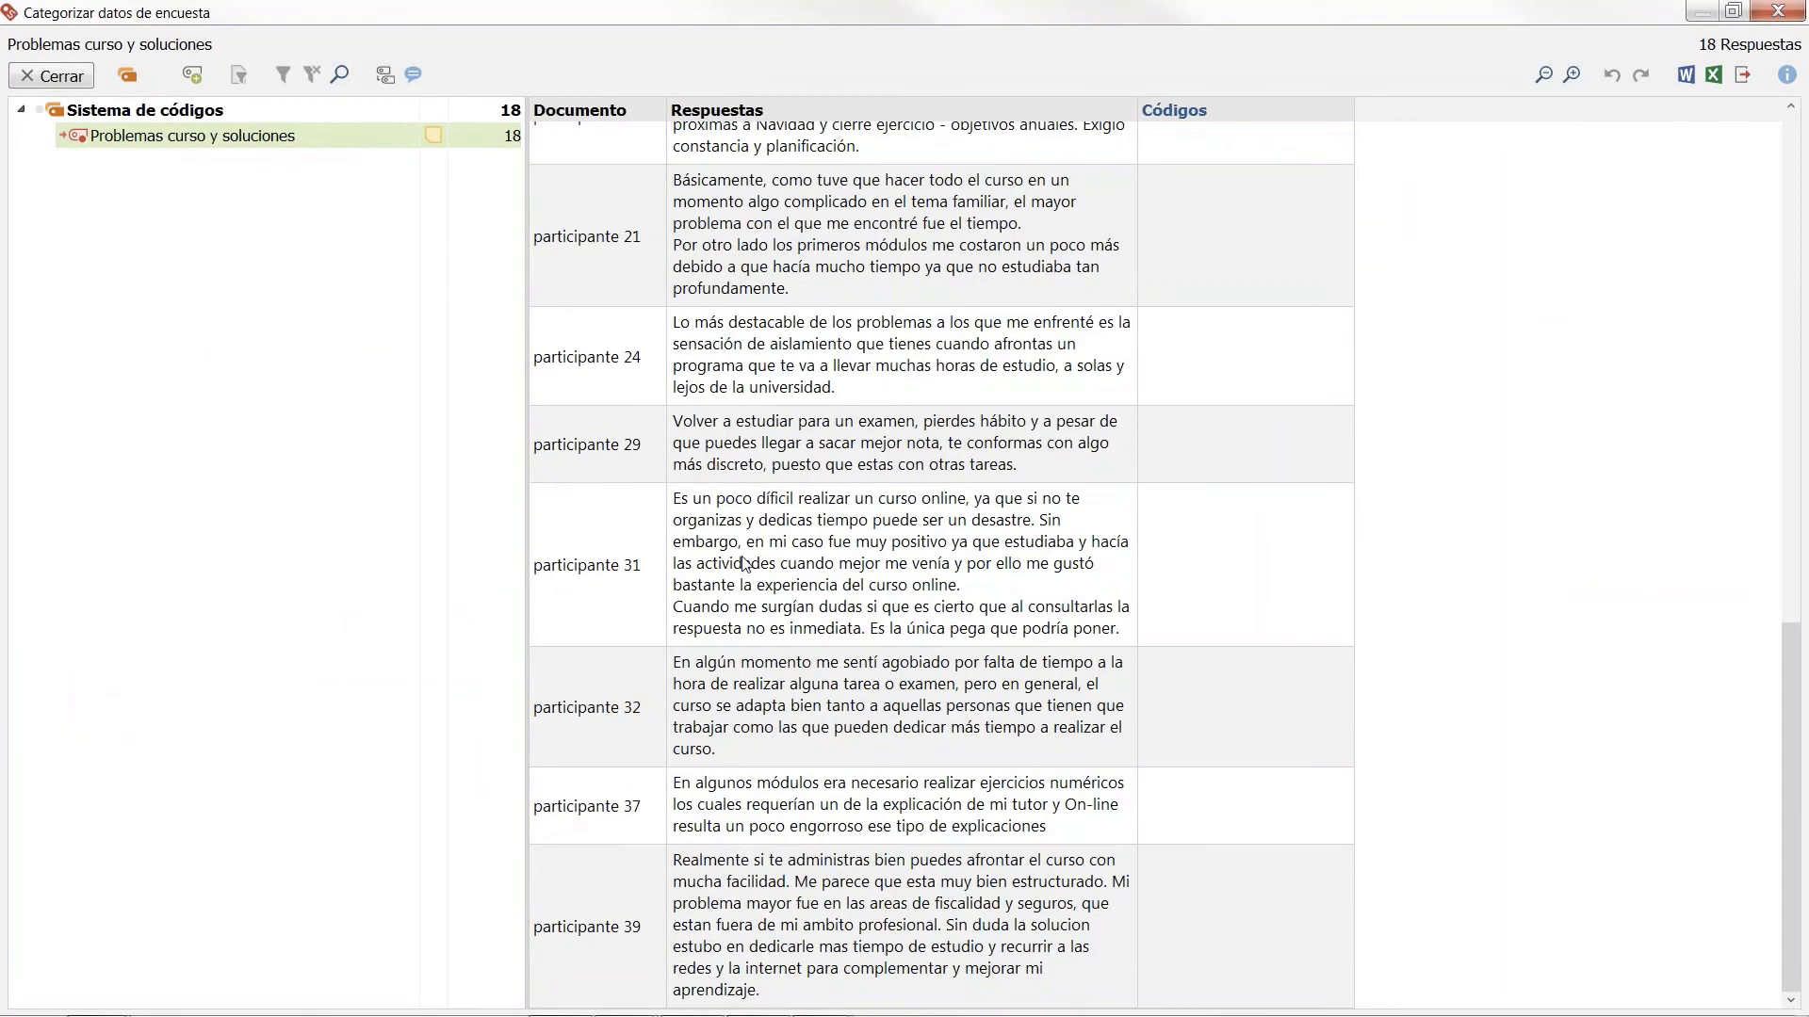
{"action": "scroll", "coordinate": [732, 579], "scroll_direction": "up", "scroll_amount": 15}
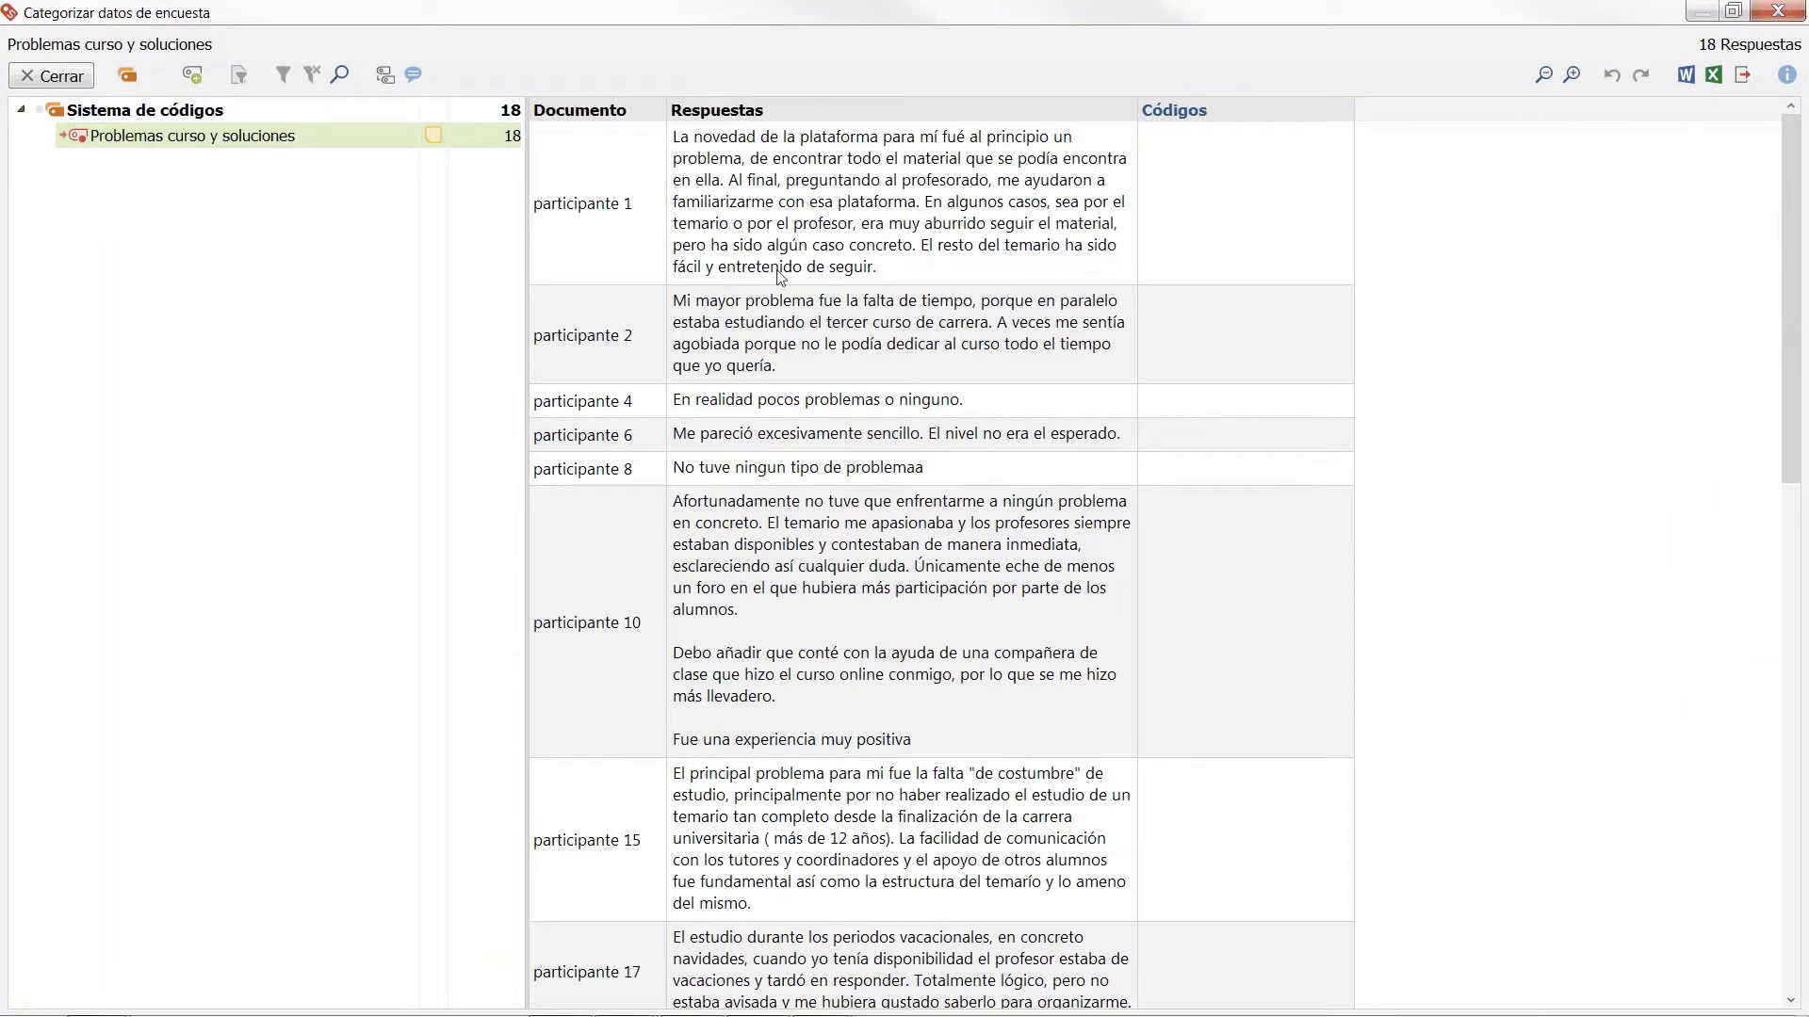
Step: Create the subcode Novedad de la plataforma and assign it to participante 1's response
{"action": "mouse_move", "coordinate": [411, 114]}
{"action": "left_click", "coordinate": [678, 144]}
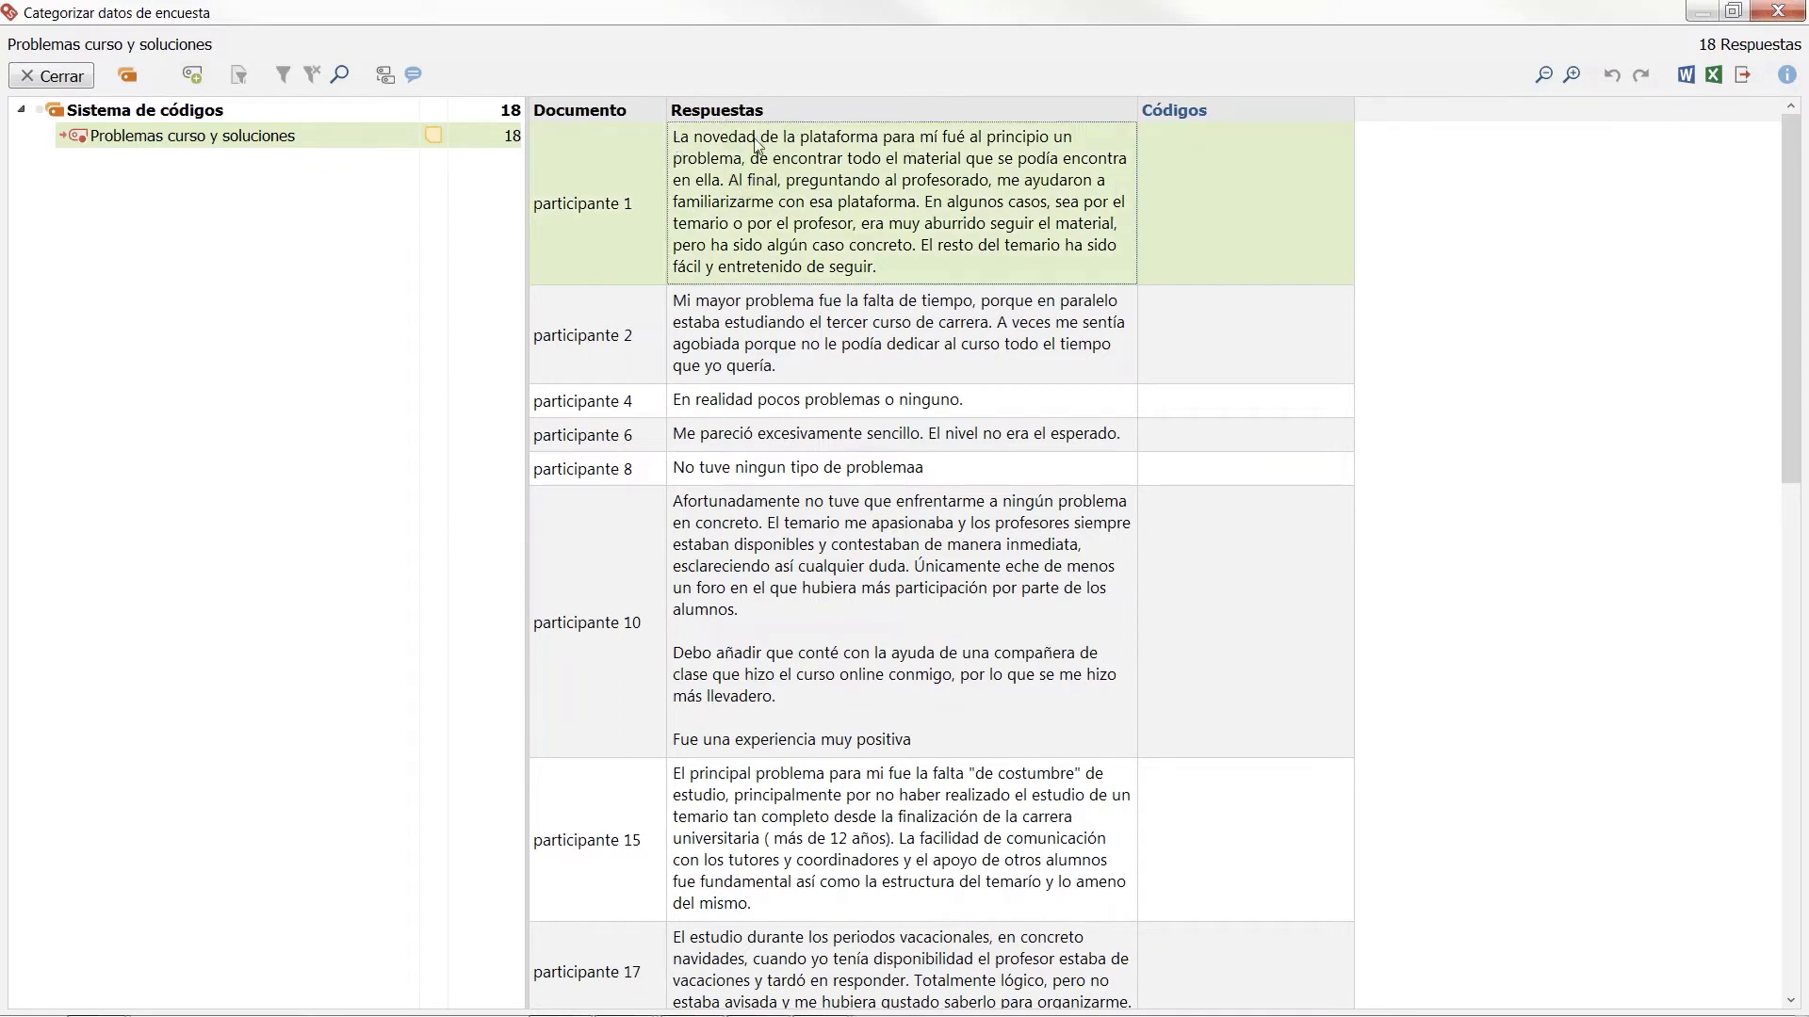
{"action": "left_click", "coordinate": [193, 75]}
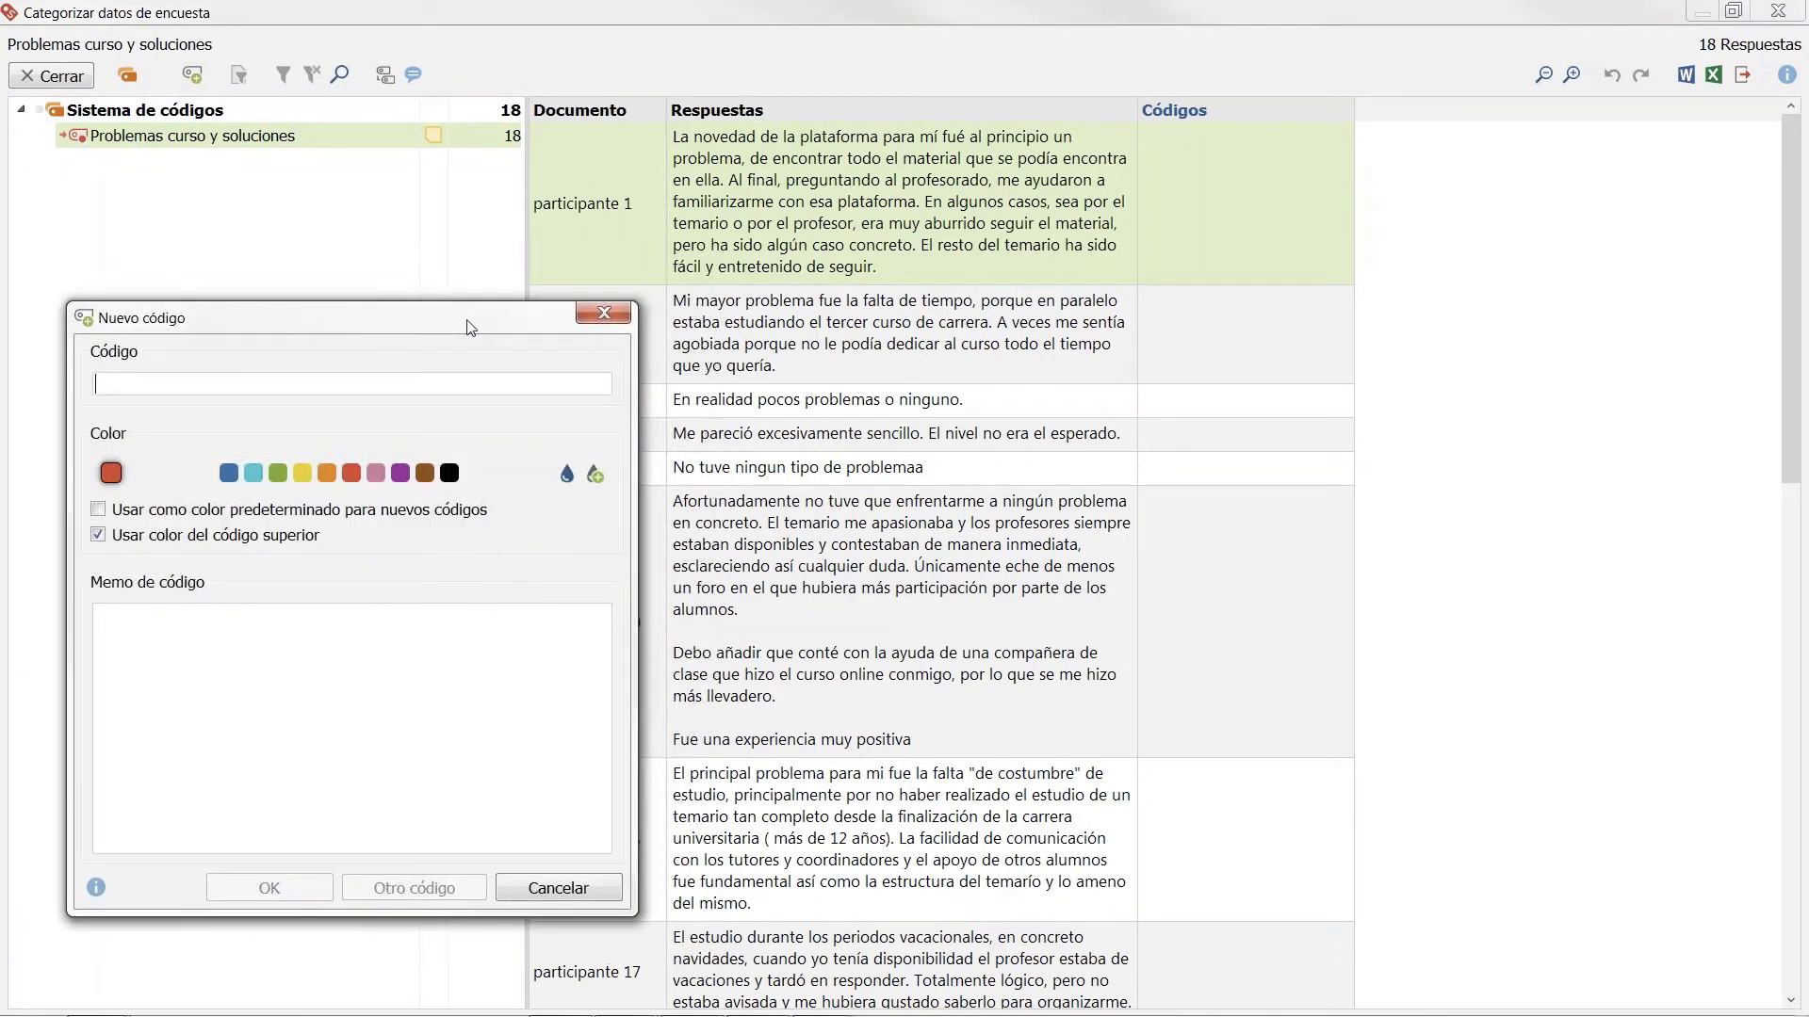
{"action": "type", "text": "Novedad xe"}
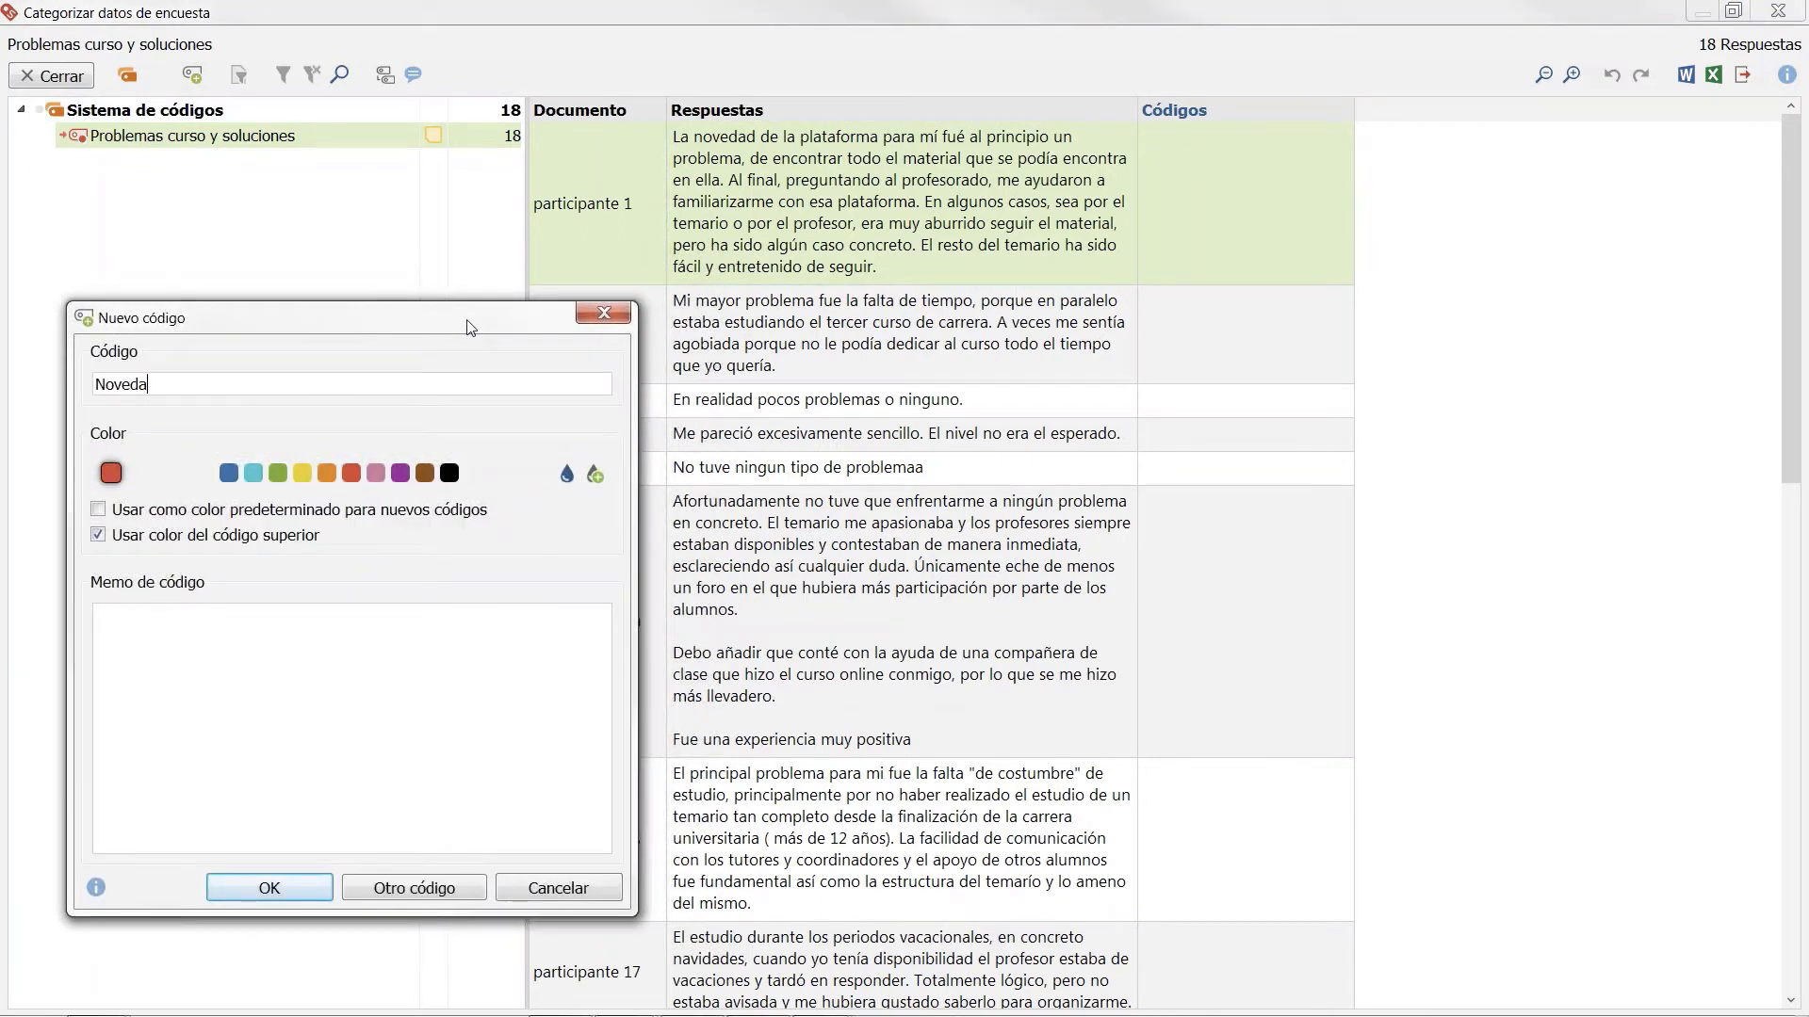
{"action": "key", "text": "BackSpace"}
{"action": "key", "text": "BackSpace"}
{"action": "type", "text": "de la plataforma"}
{"action": "left_click", "coordinate": [299, 891]}
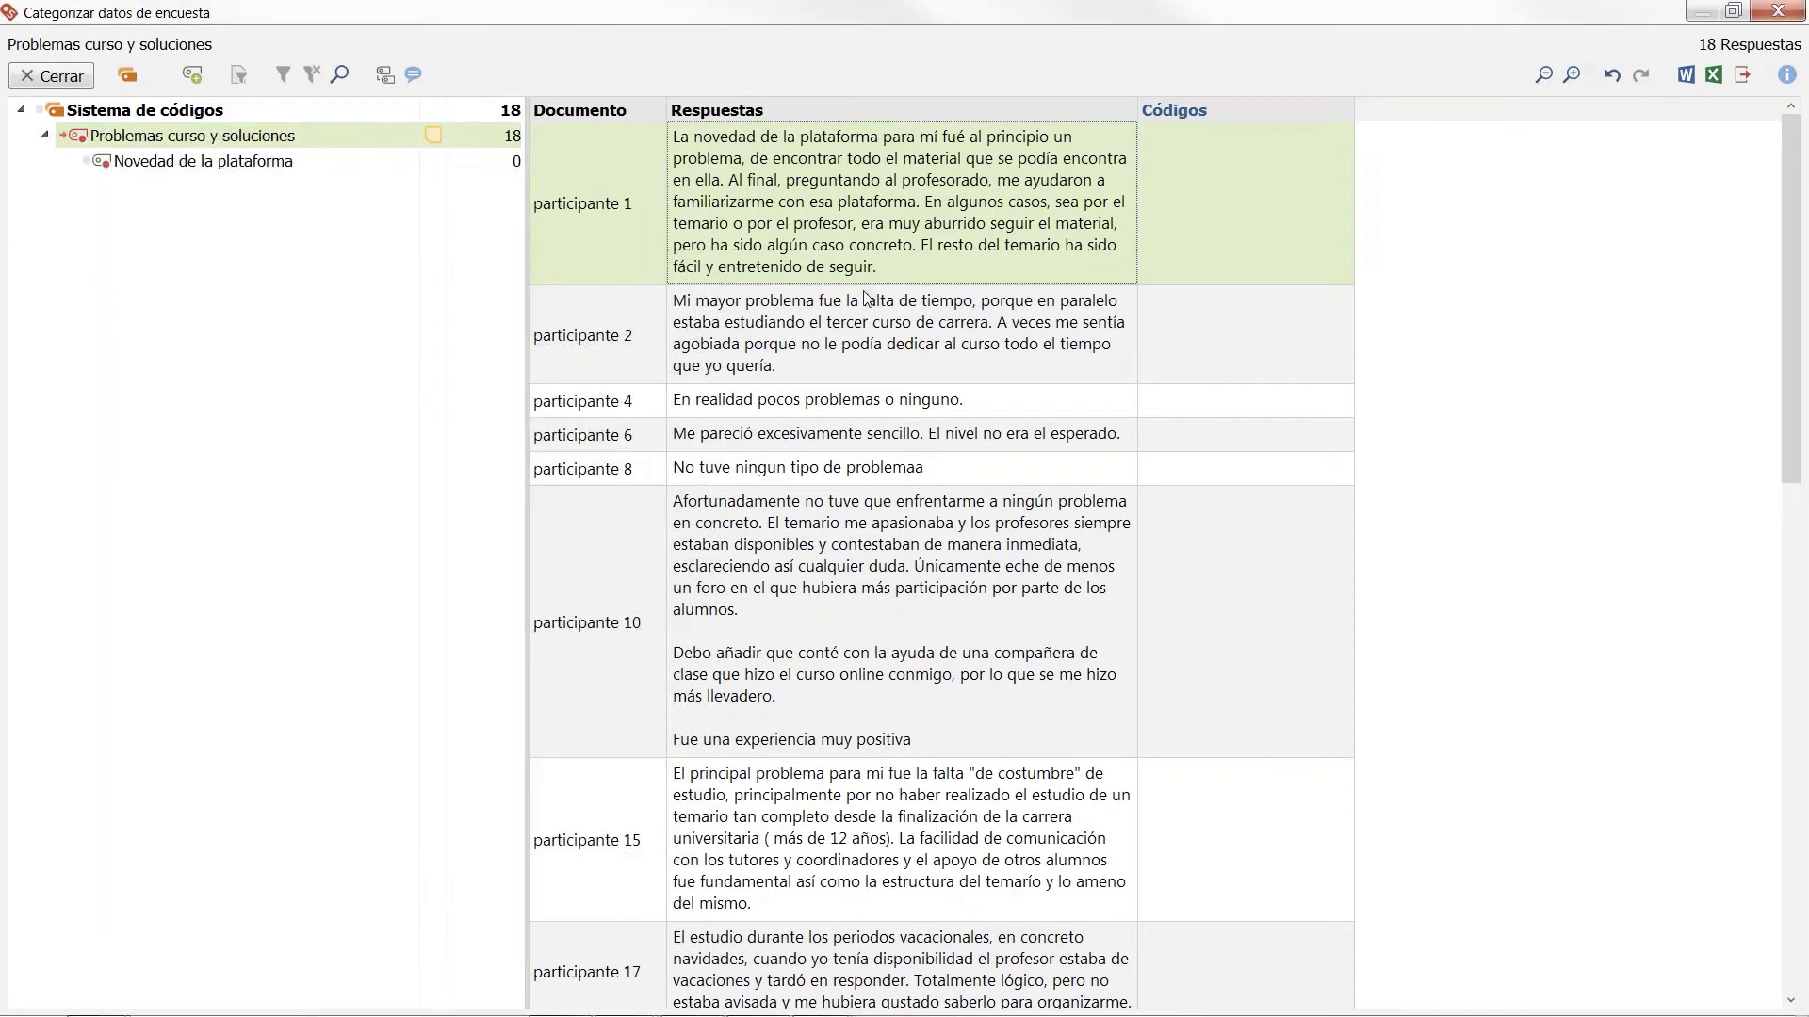
{"action": "left_click_drag", "start_coordinate": [671, 194], "coordinate": [364, 168]}
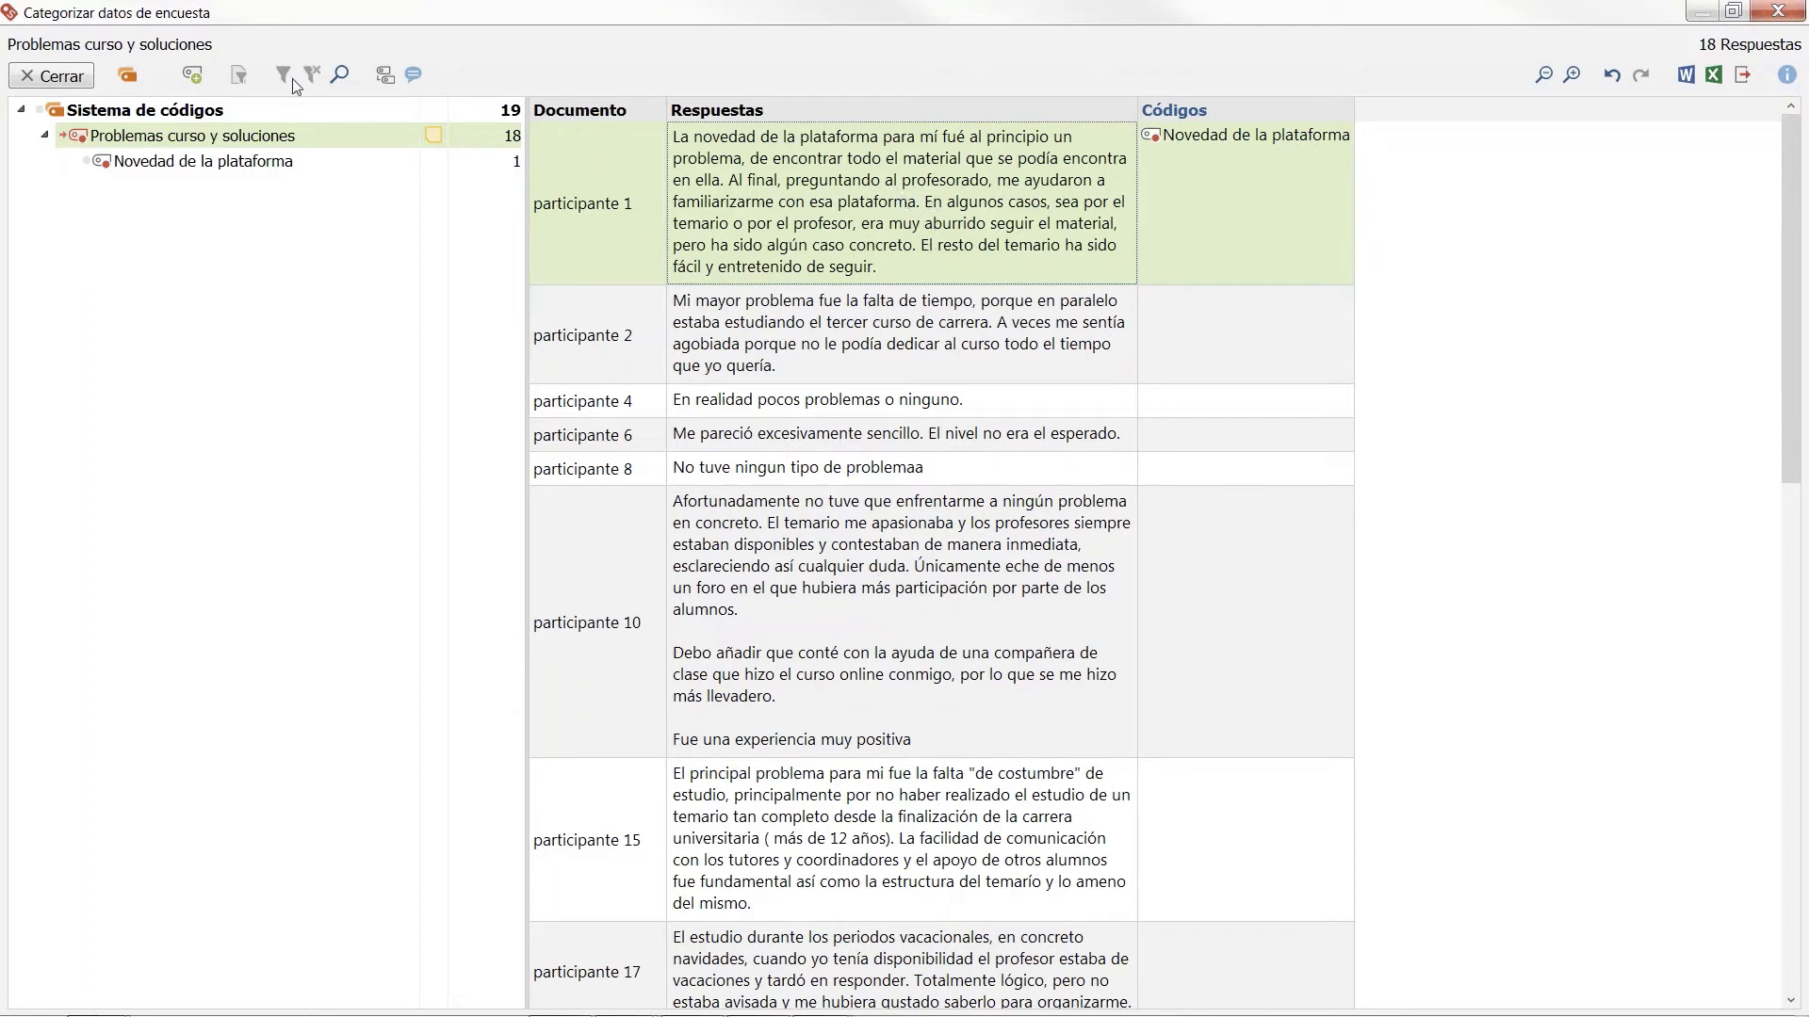
Step: Create the subcode Profesor/a aburrido/a and assign it to participante 1's passage from "En algunos casos" to "caso concreto"
{"action": "left_click", "coordinate": [192, 73]}
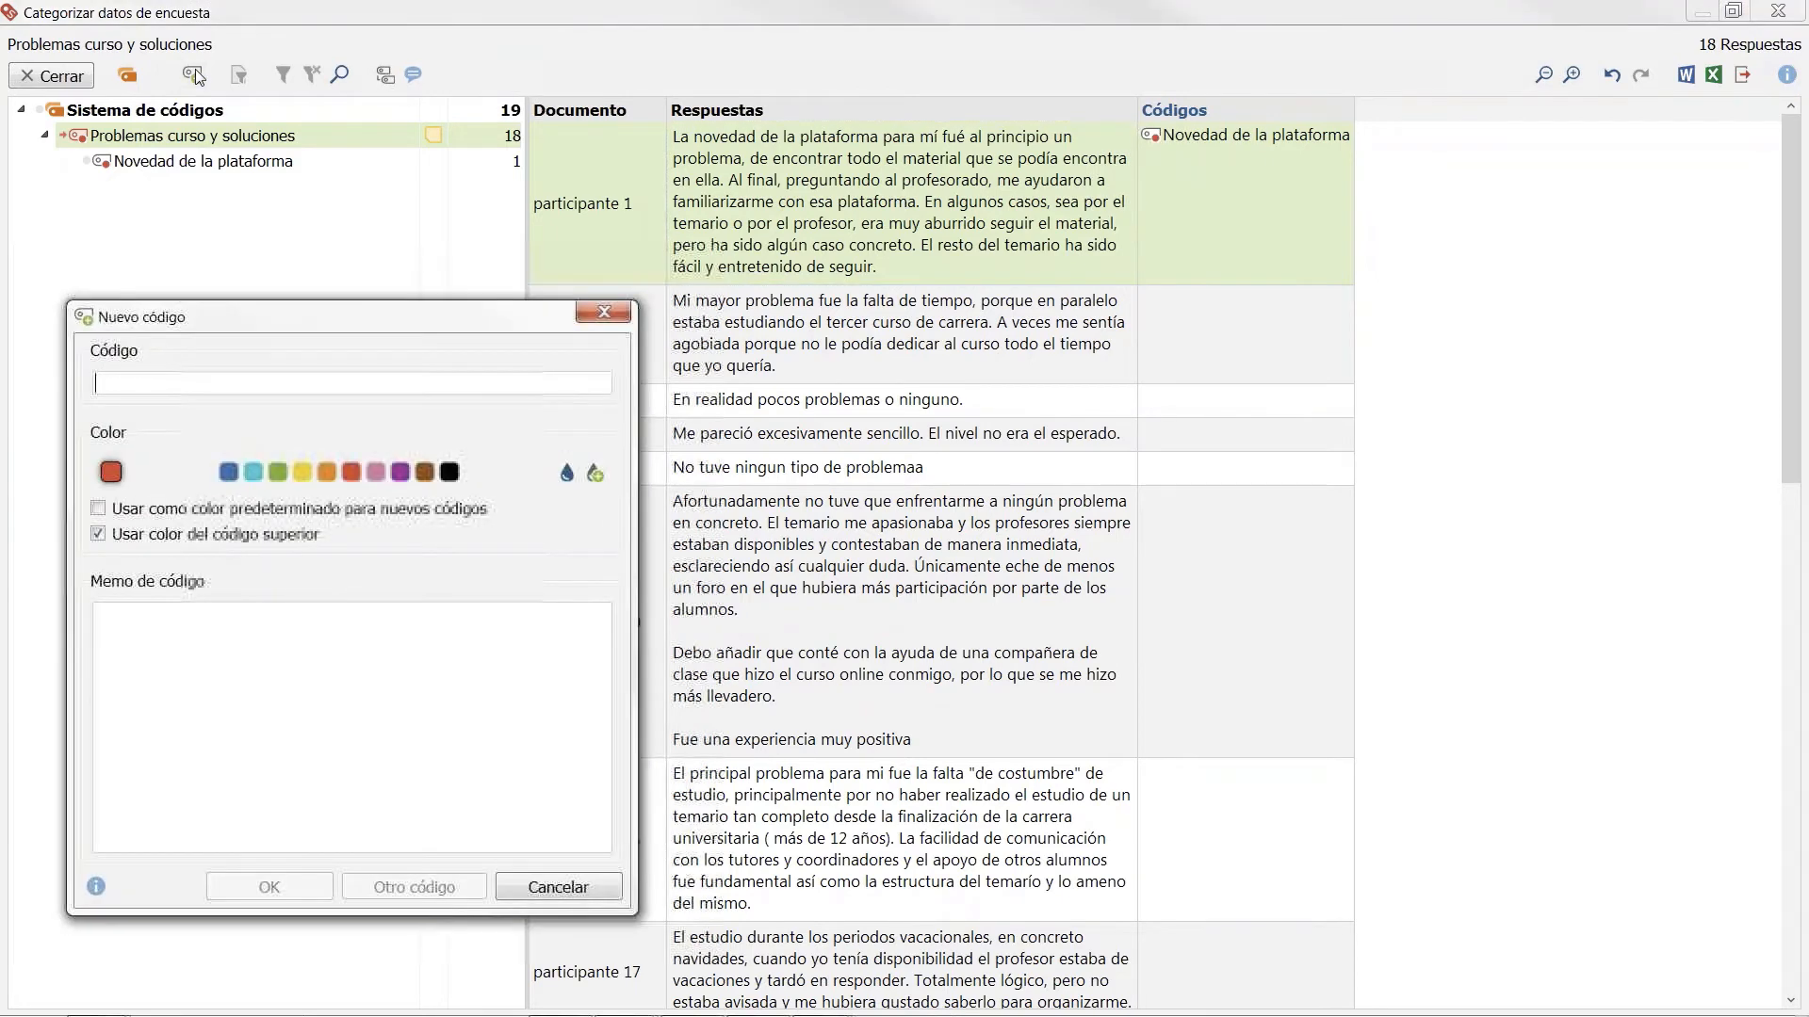
{"action": "type", "text": "Profesor/a"}
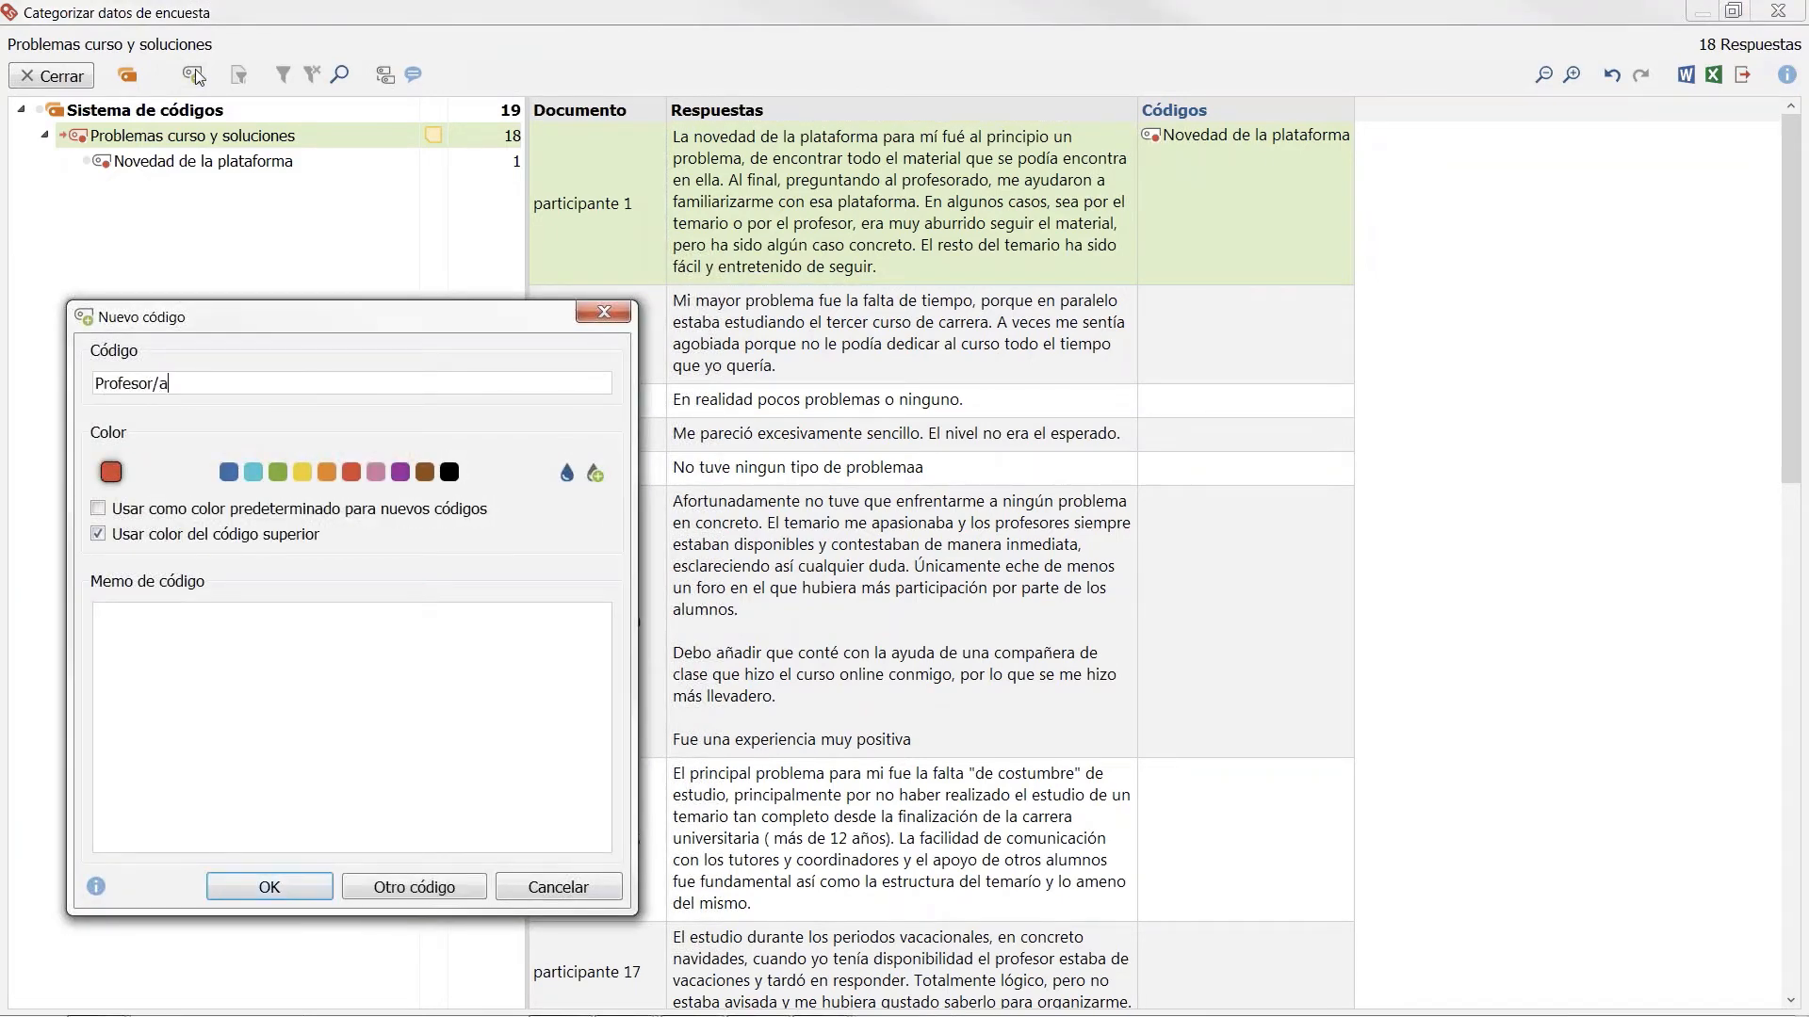
{"action": "type", "text": " aburrido/a"}
{"action": "left_click", "coordinate": [270, 887]}
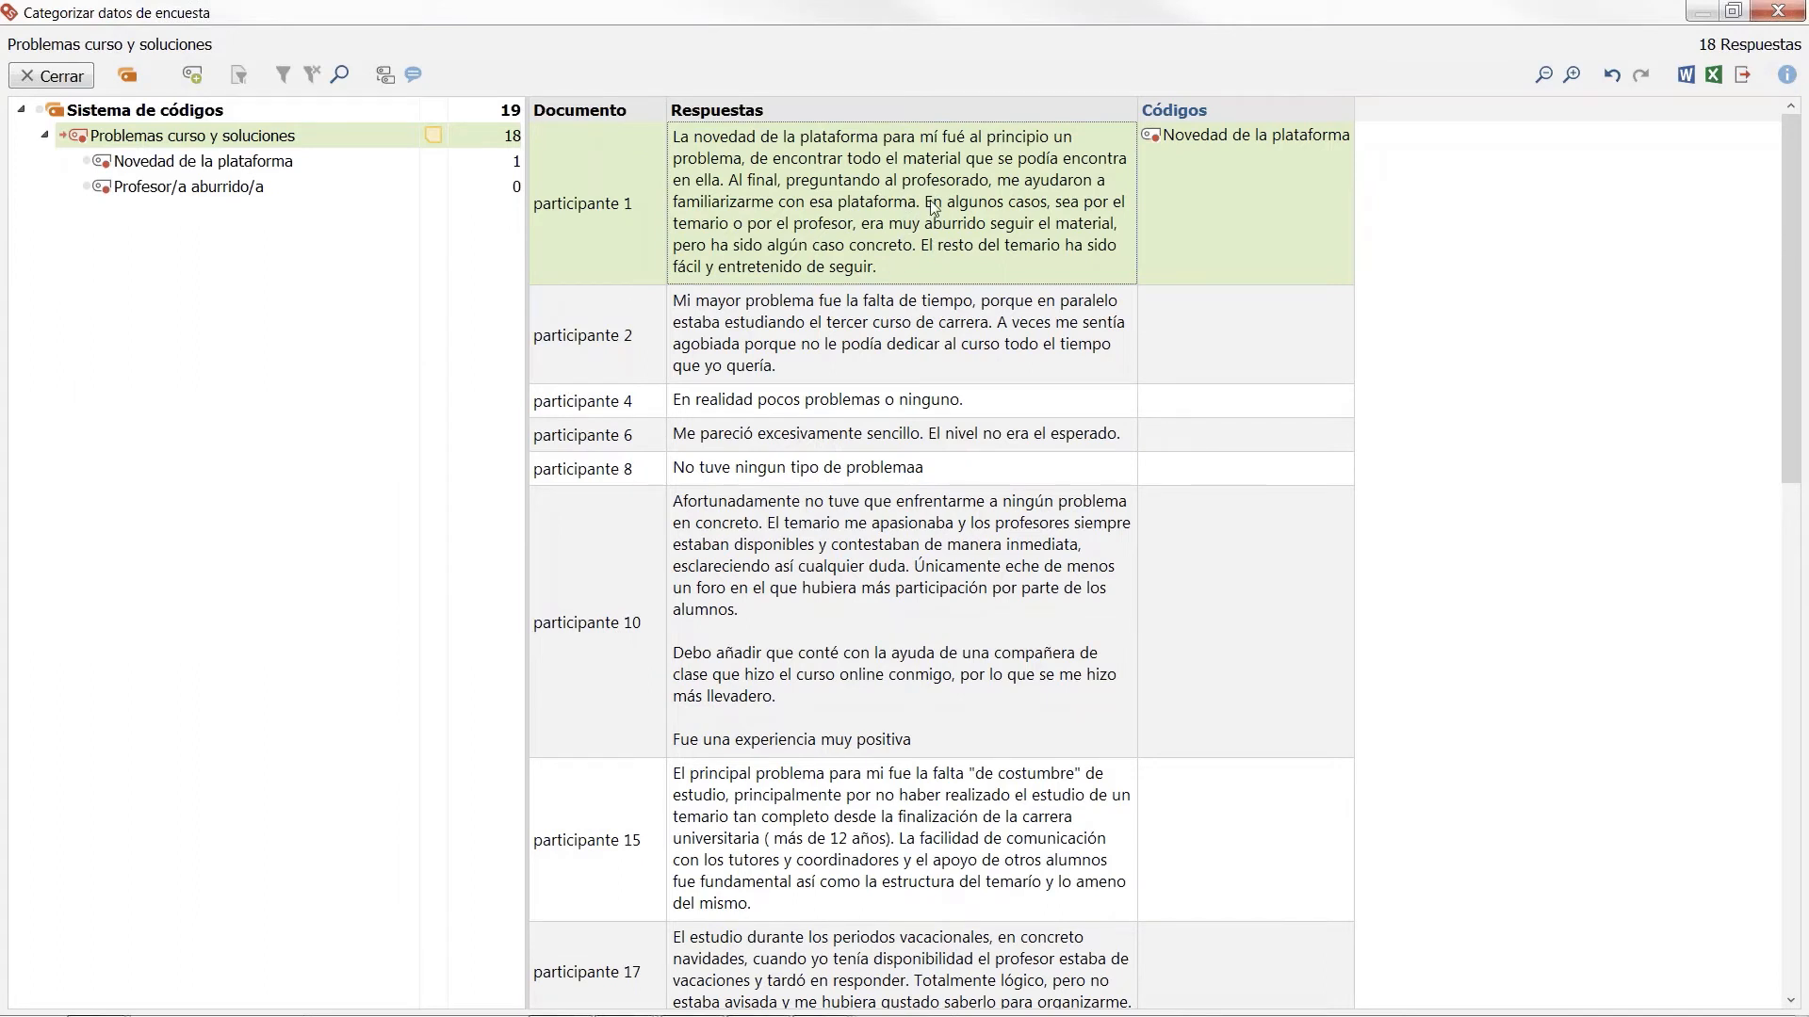
{"action": "left_click", "coordinate": [930, 202]}
{"action": "left_click_drag", "start_coordinate": [924, 202], "coordinate": [377, 200]}
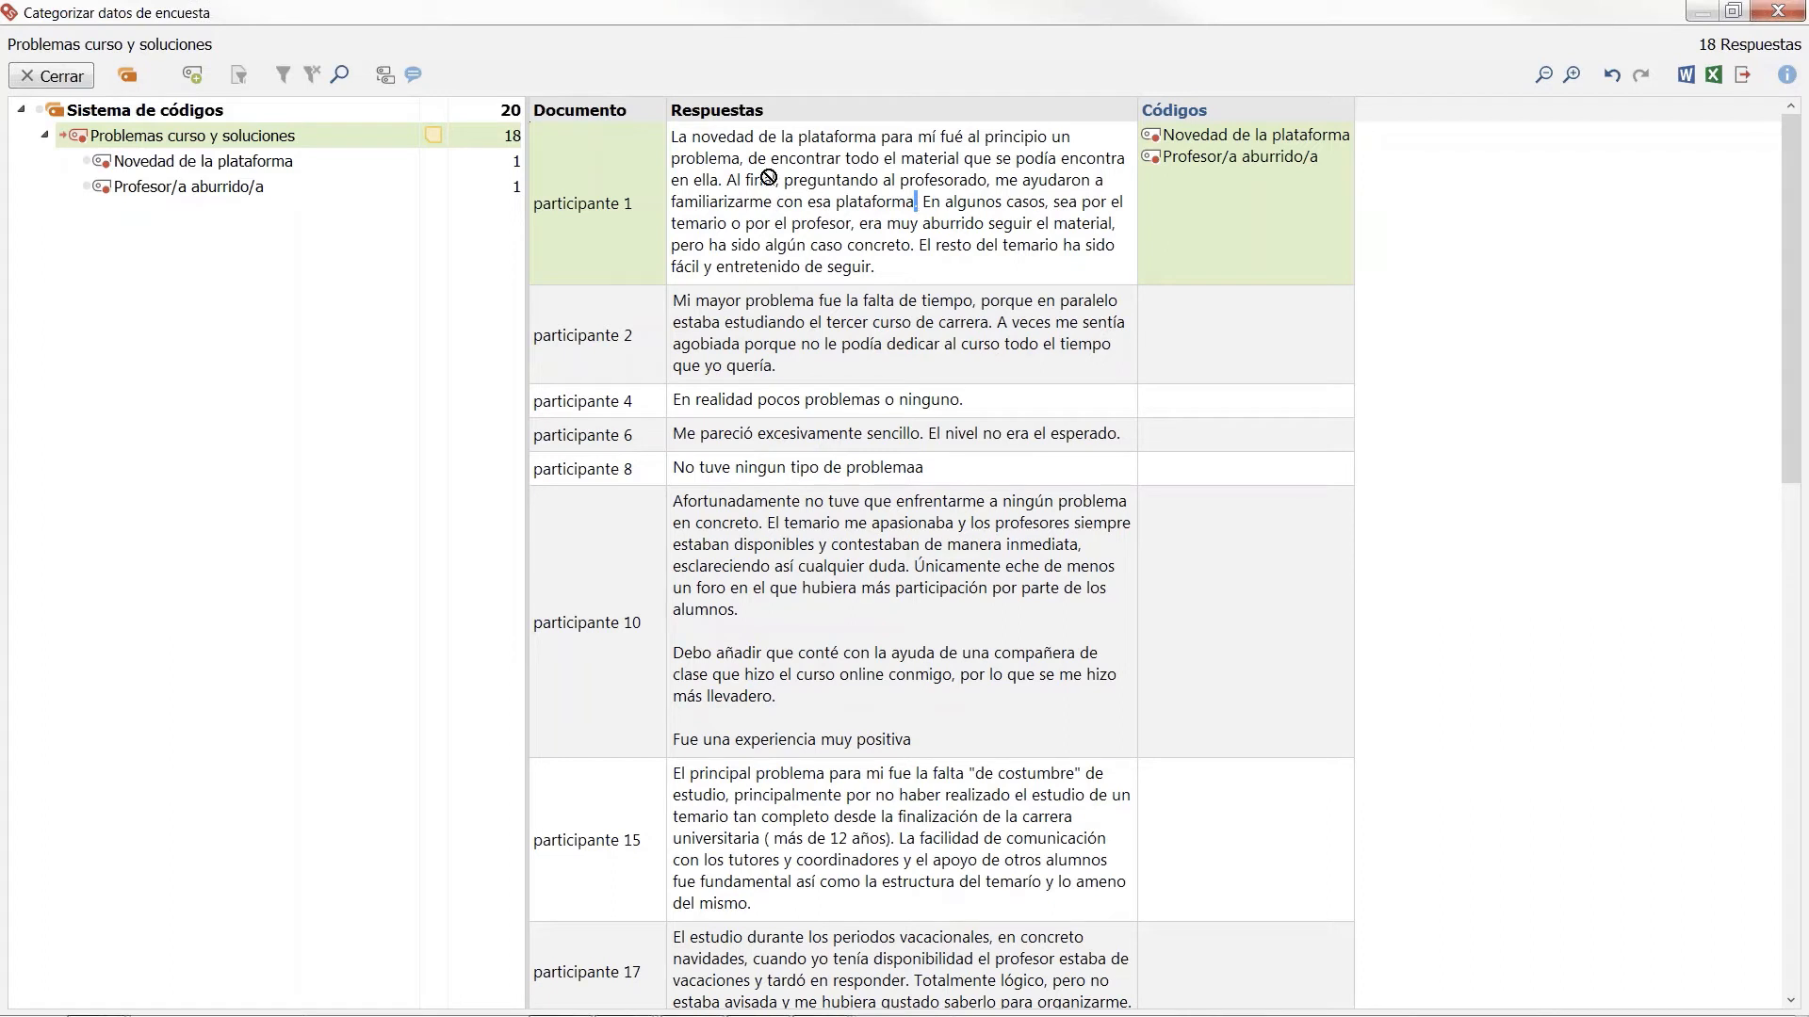
Step: Try to recode only participante 1's opening passage, up to "esa plataforma", with Novedad de la plataforma
{"action": "left_click_drag", "start_coordinate": [672, 137], "coordinate": [918, 202]}
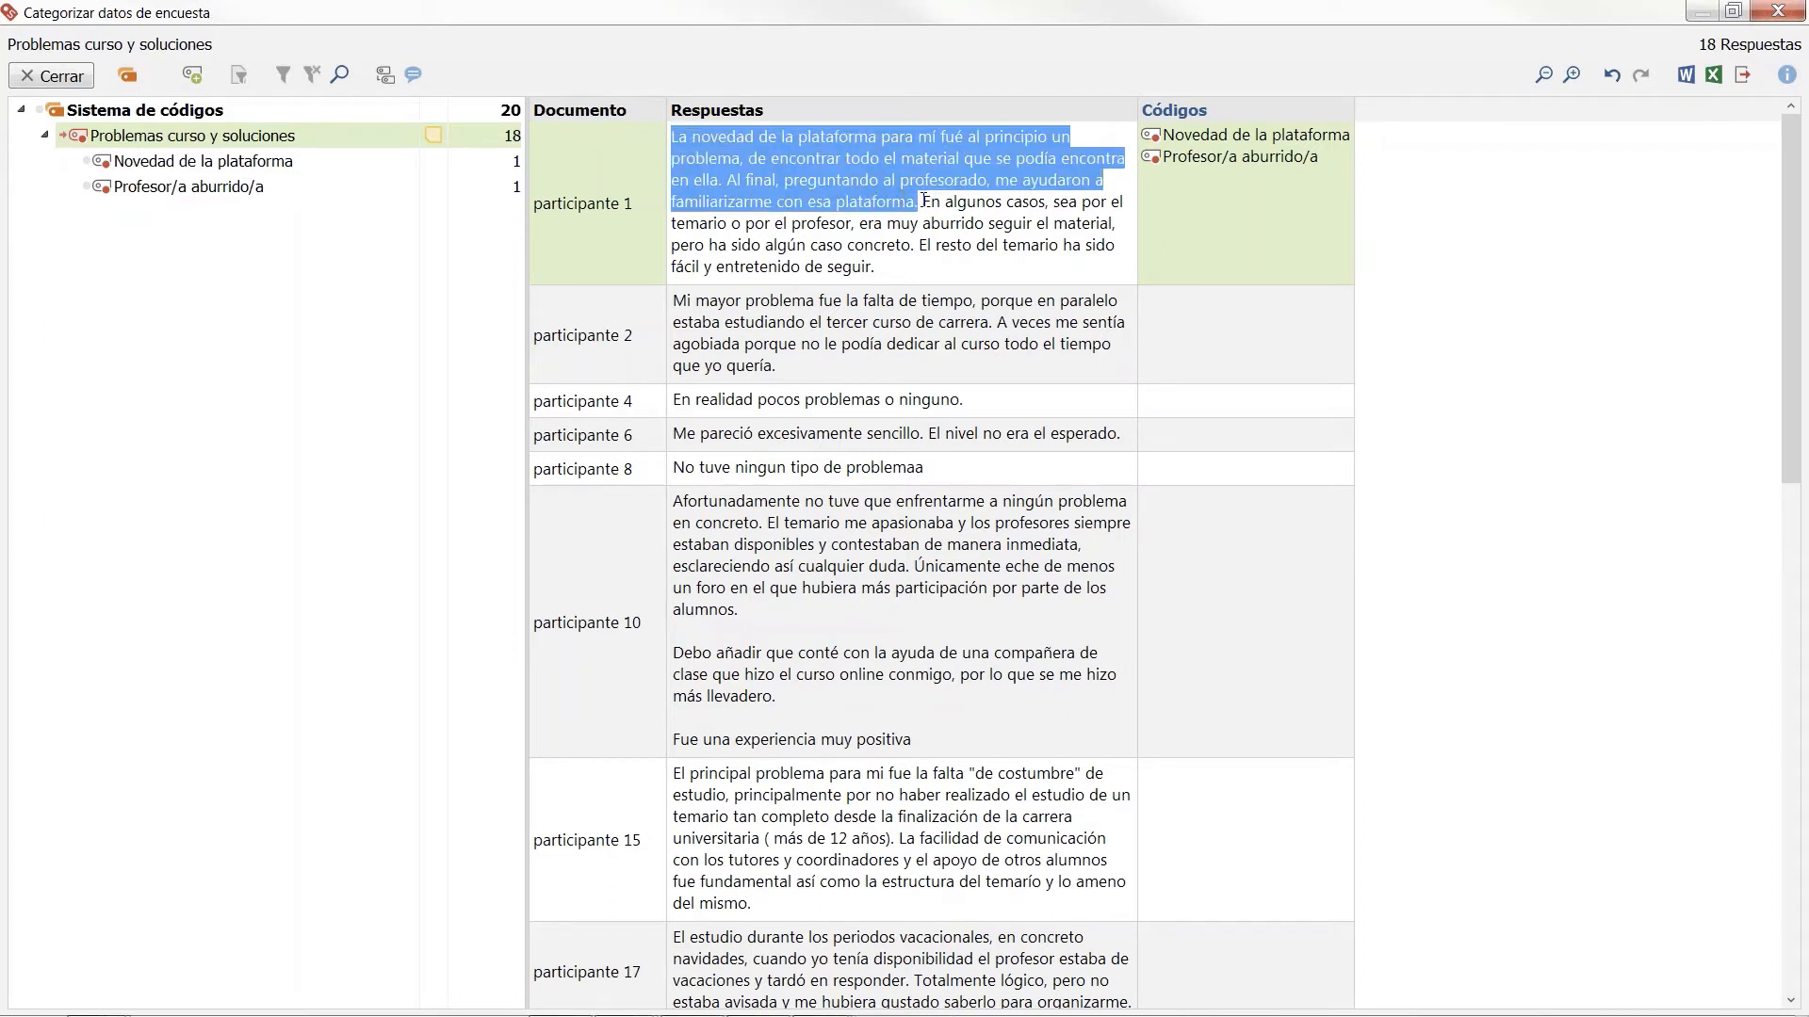
{"action": "left_click", "coordinate": [298, 160]}
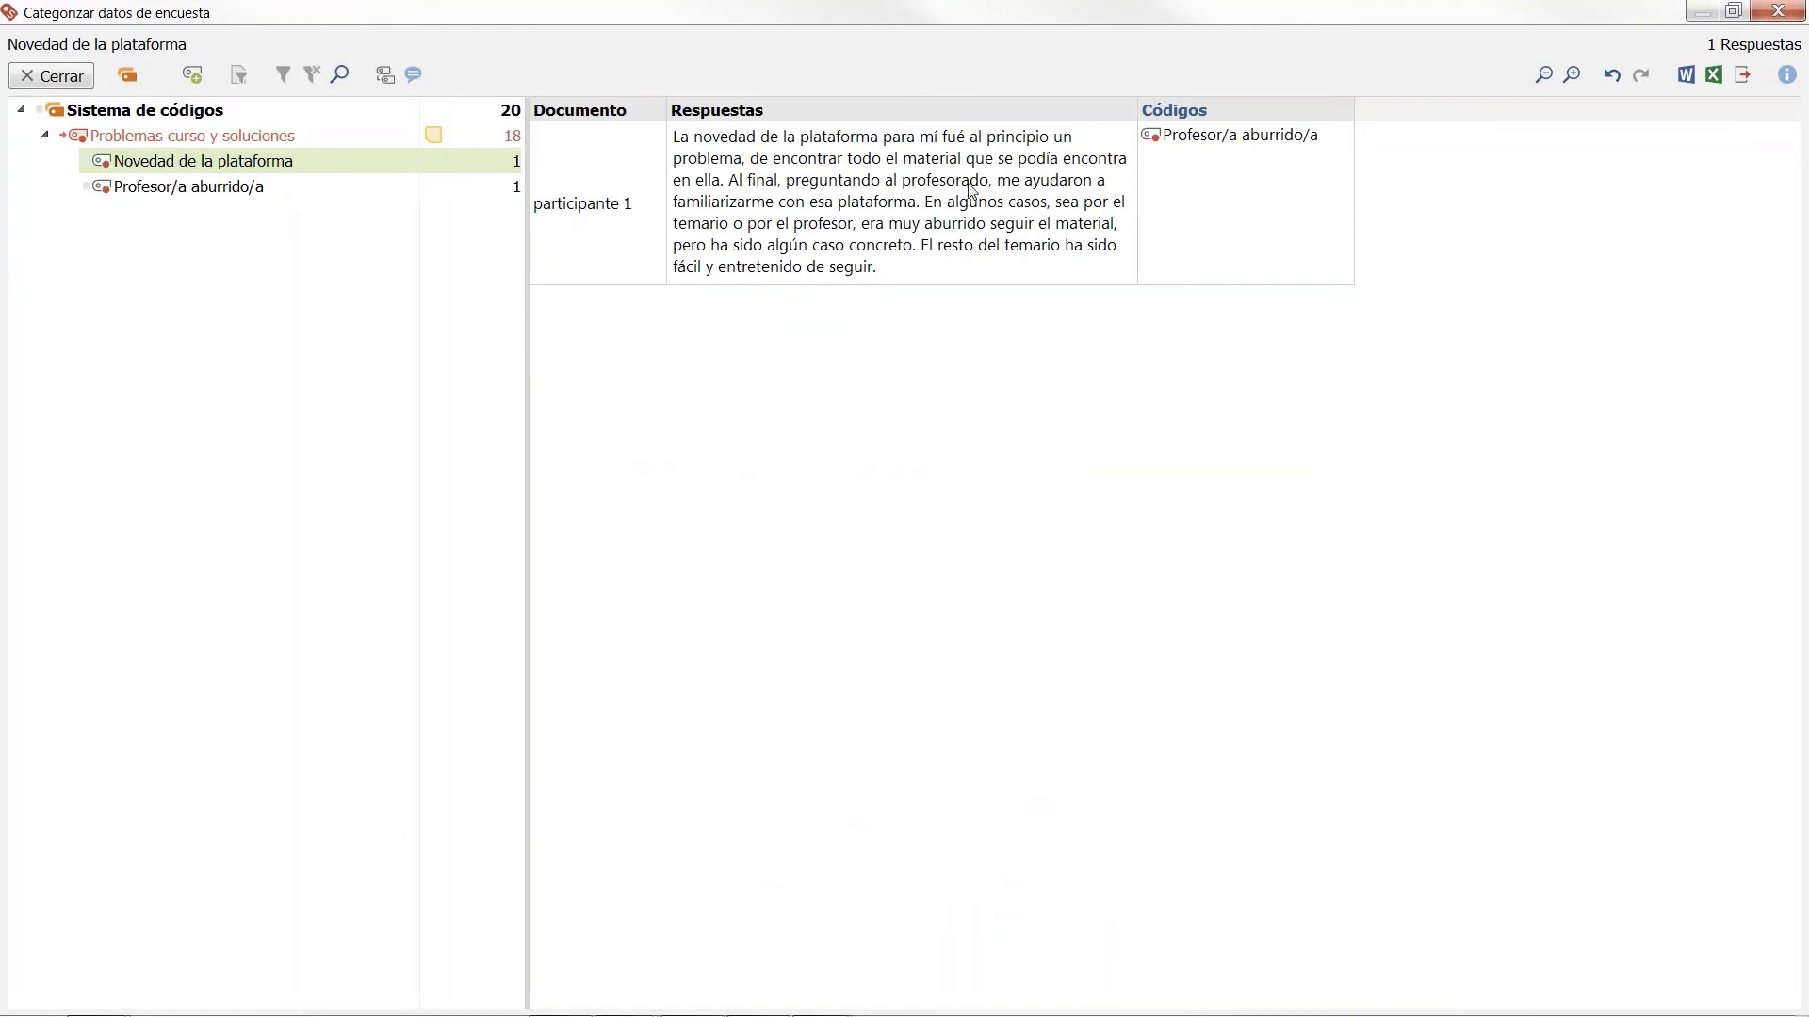
{"action": "left_click", "coordinate": [918, 200]}
{"action": "left_click_drag", "start_coordinate": [914, 201], "coordinate": [362, 161]}
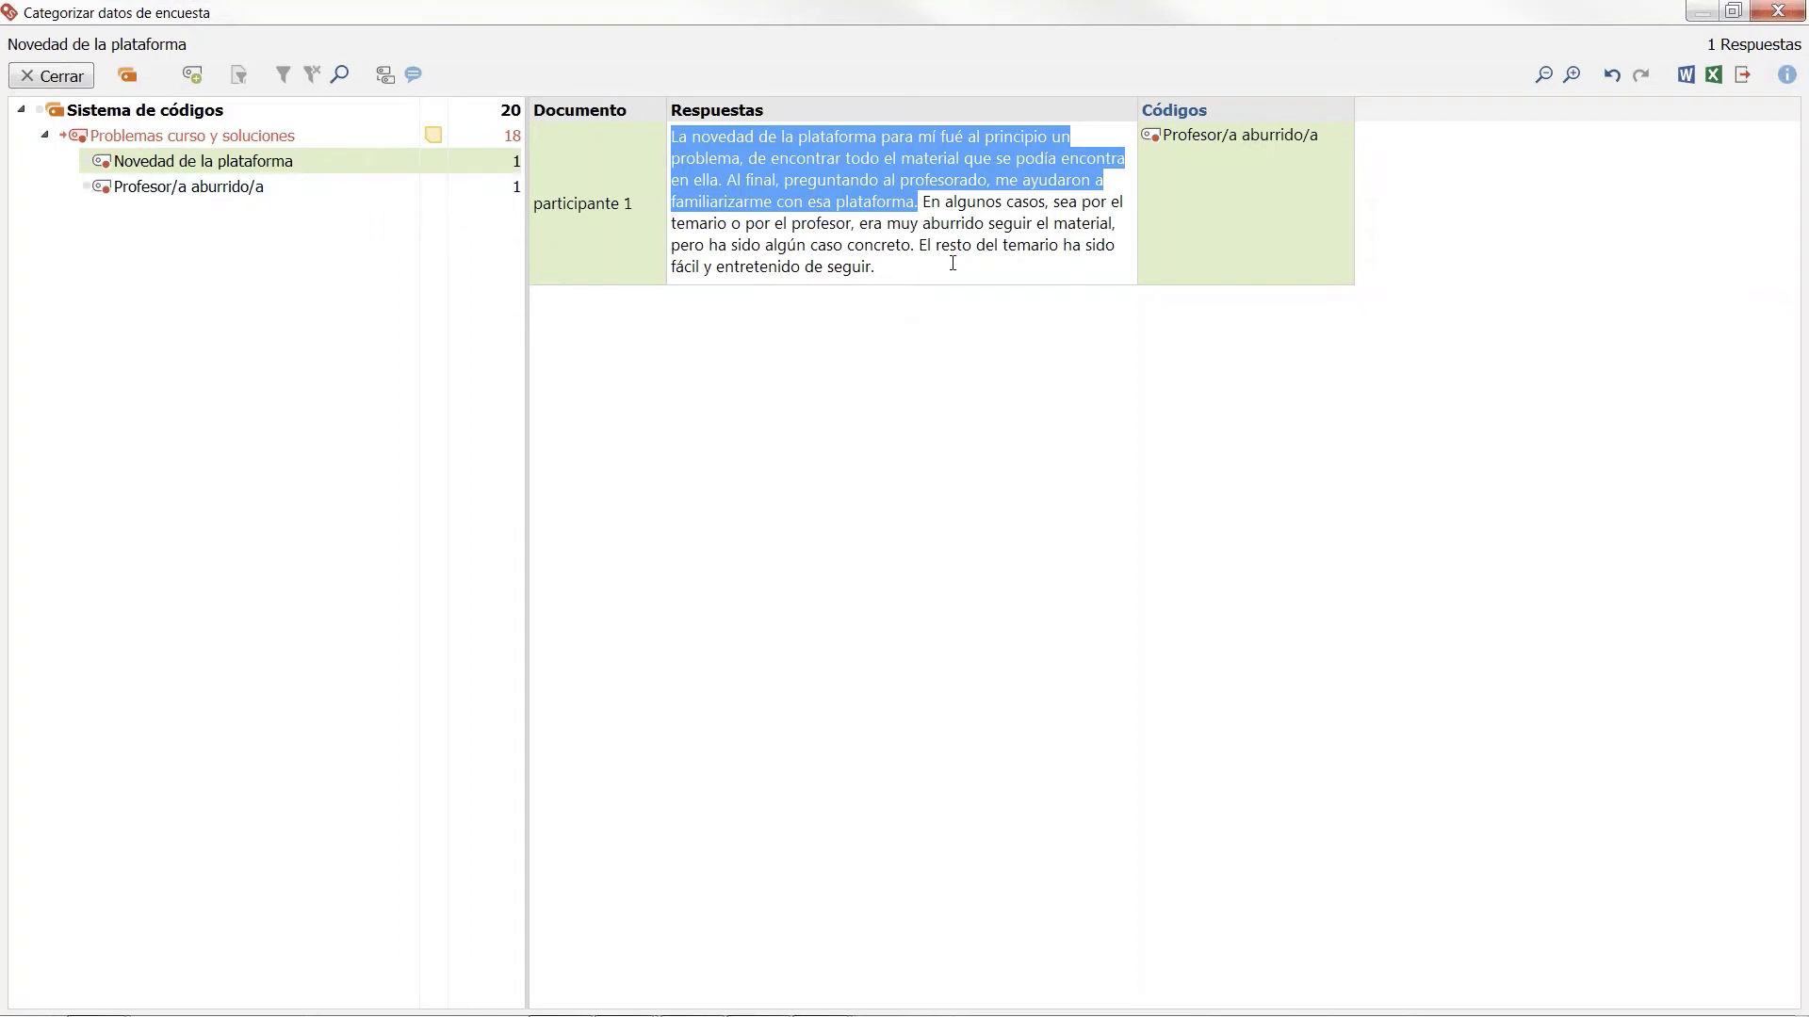
{"action": "left_click", "coordinate": [974, 209]}
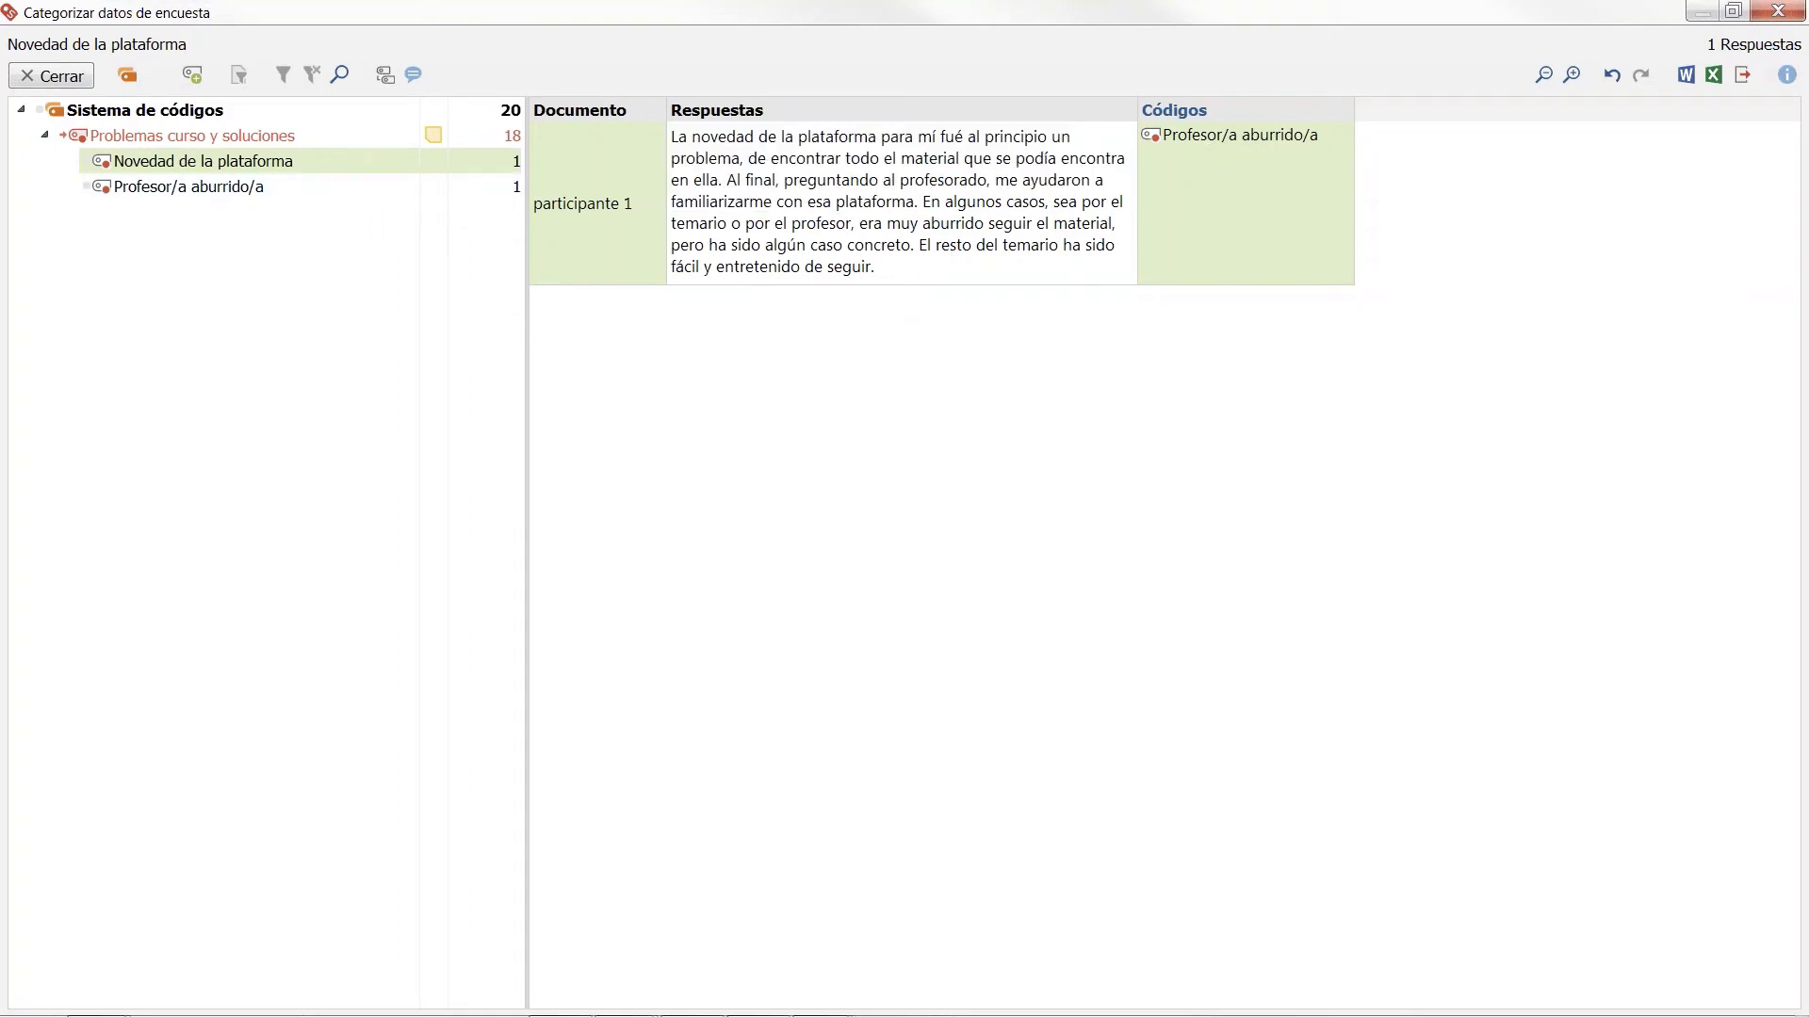
Step: Compare the responses coded with Profesor/a aburrido/a and Novedad de la plataforma, and browse all responses under Problemas curso y soluciones
{"action": "left_click", "coordinate": [226, 186]}
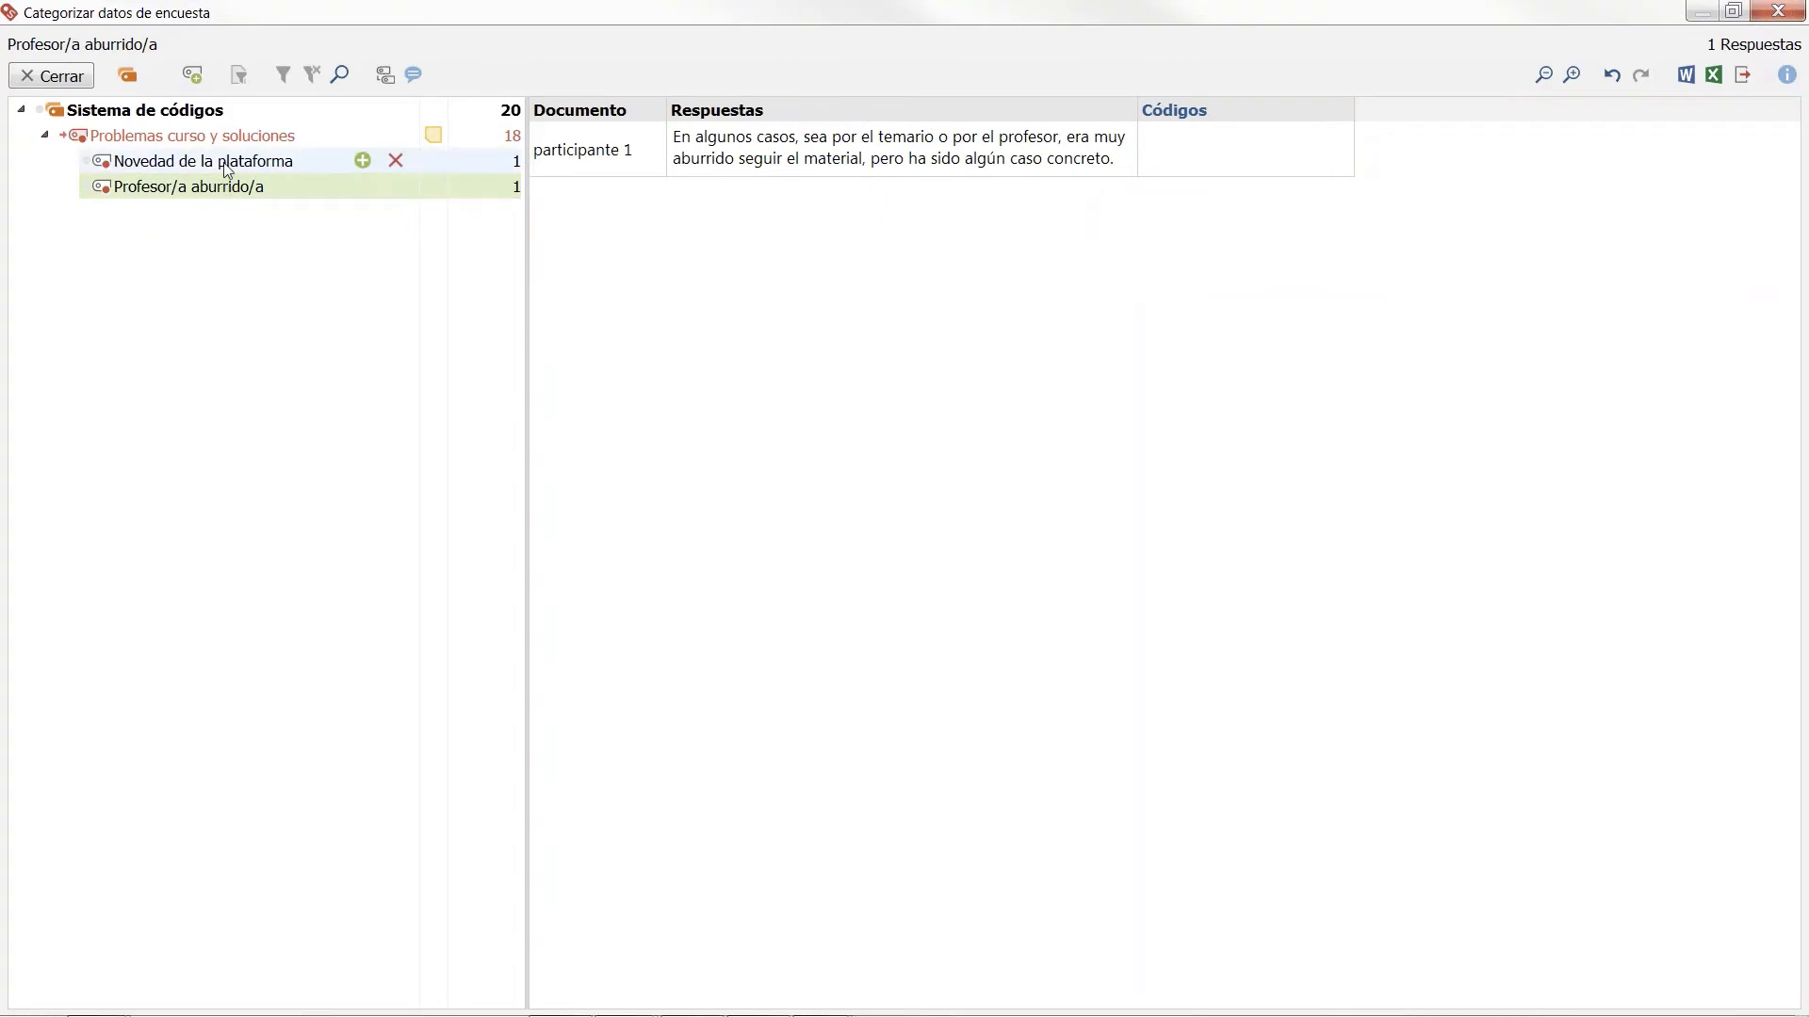
{"action": "left_click", "coordinate": [226, 165]}
{"action": "left_click", "coordinate": [197, 138]}
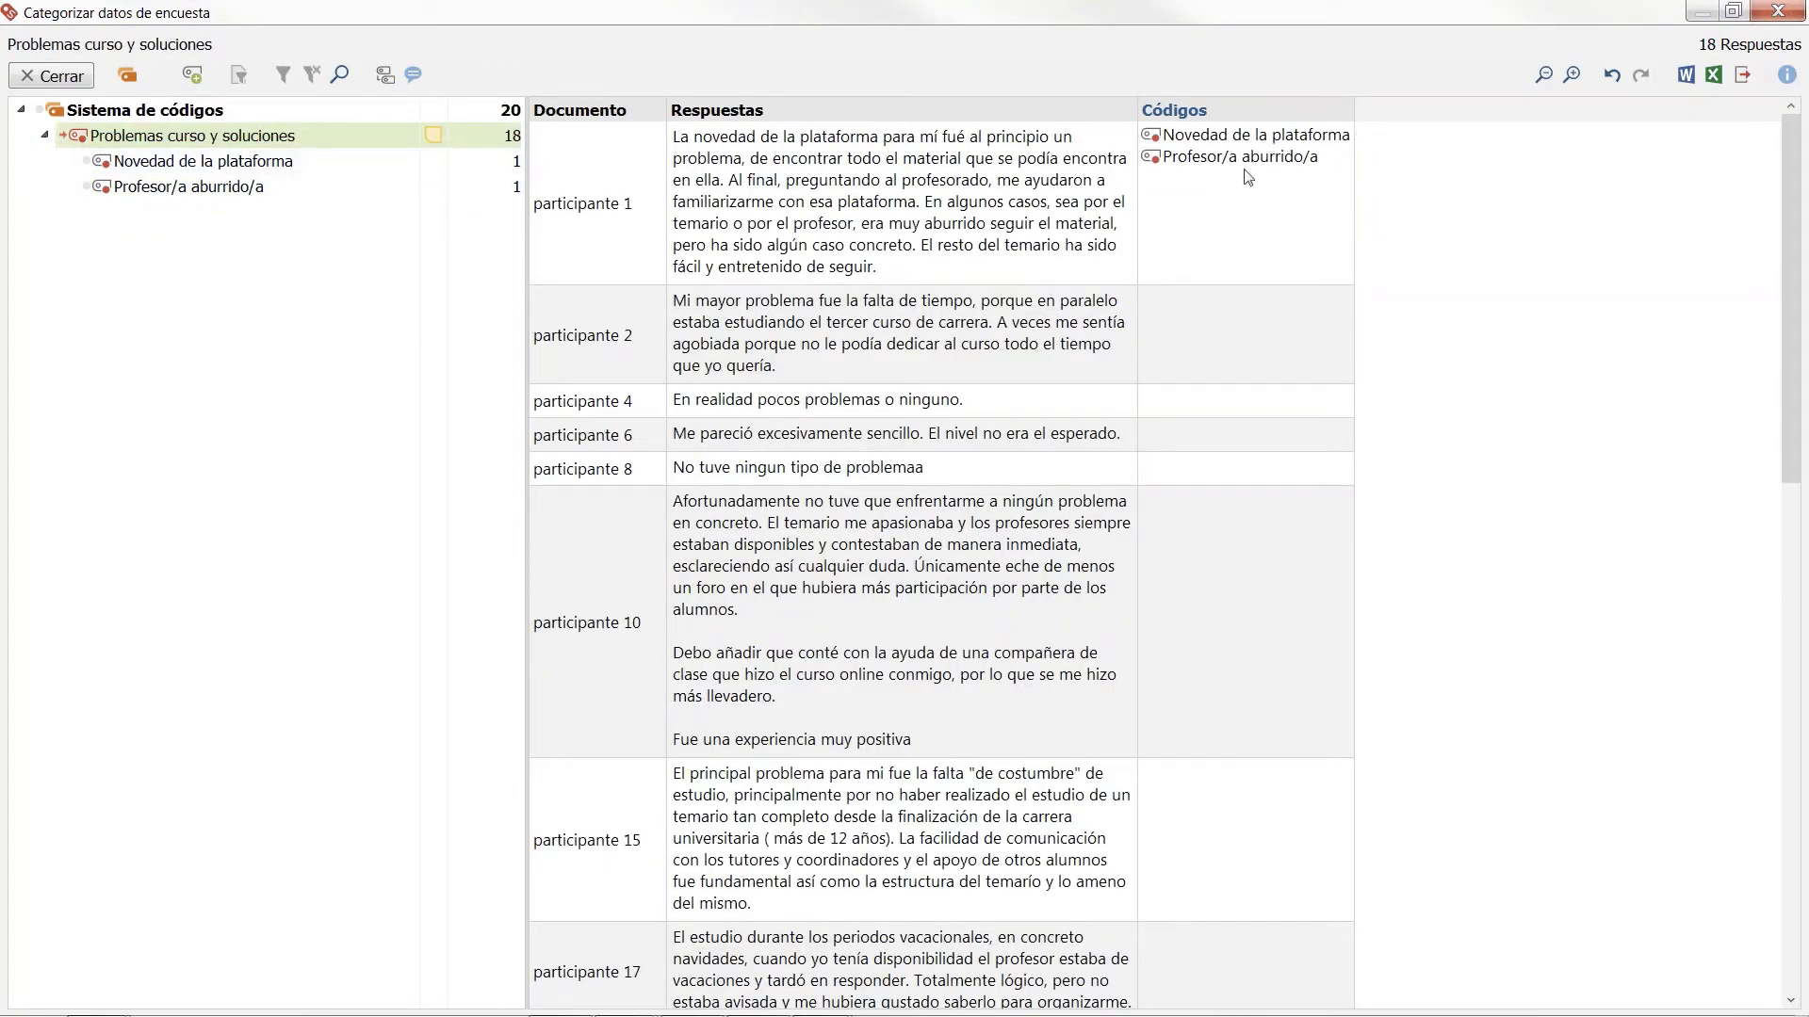
{"action": "scroll", "coordinate": [716, 356], "scroll_direction": "down", "scroll_amount": 3}
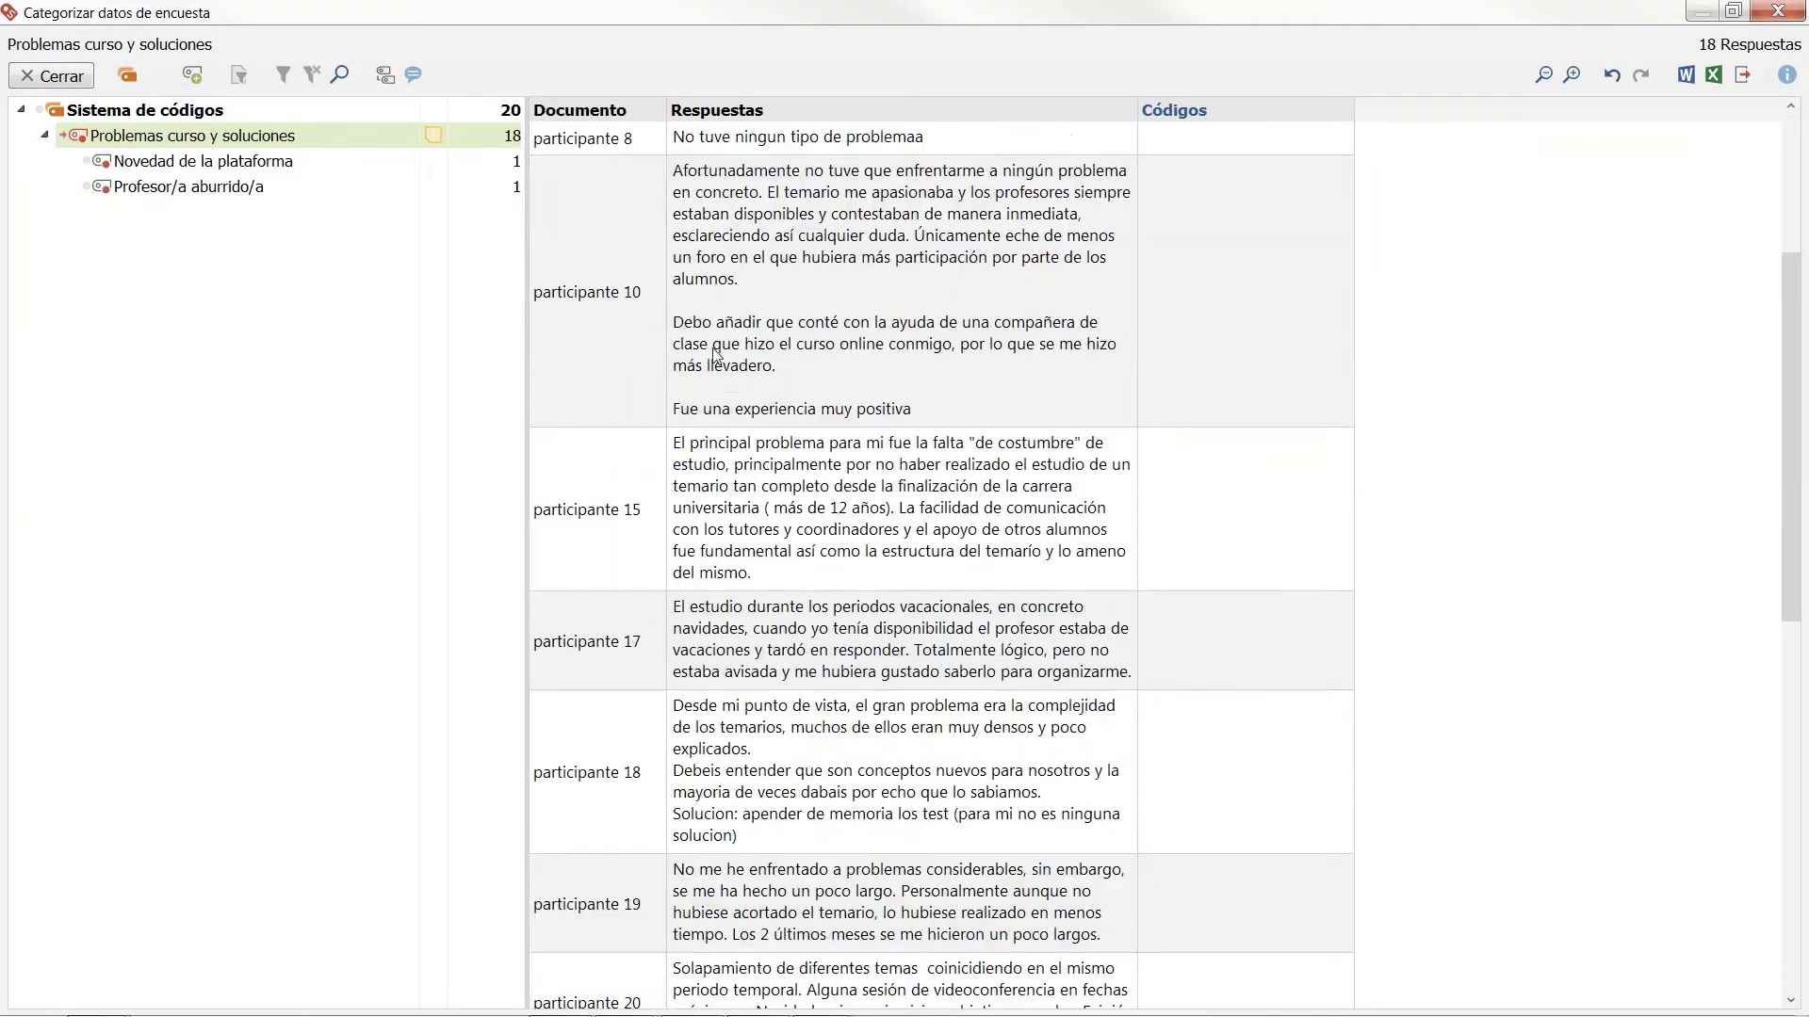
{"action": "scroll", "coordinate": [716, 356], "scroll_direction": "up", "scroll_amount": 3}
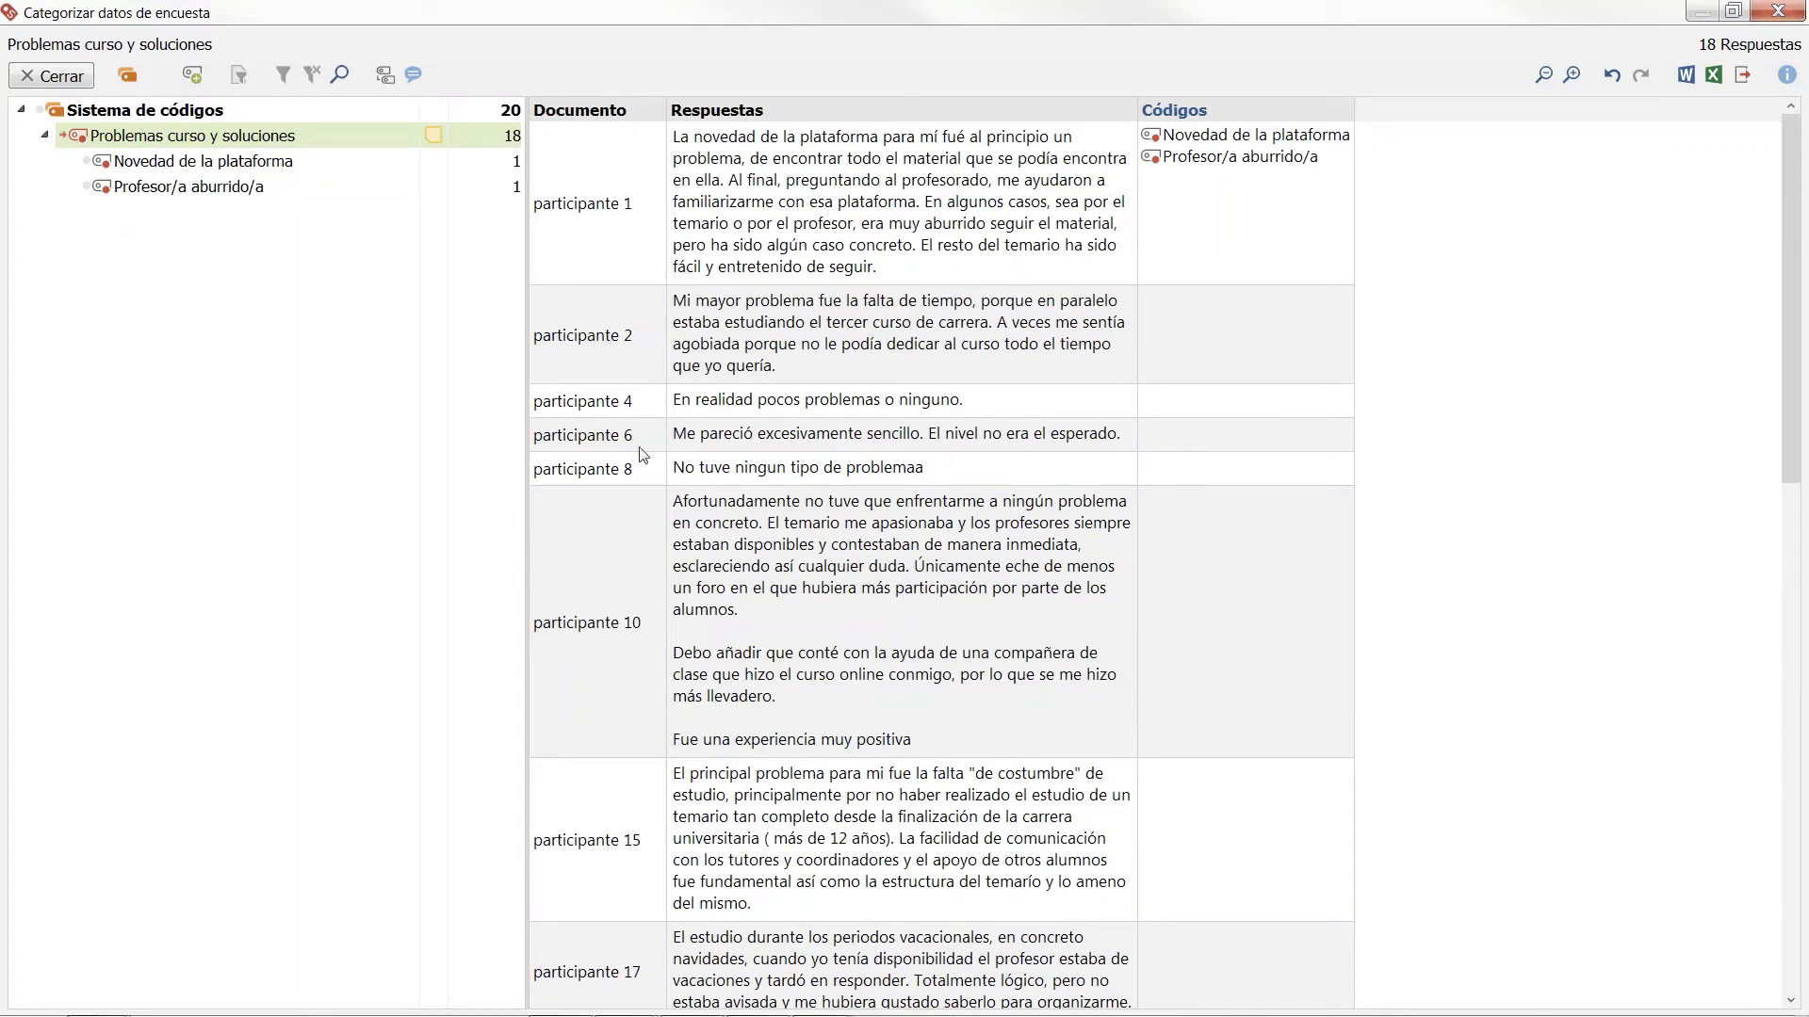
{"action": "scroll", "coordinate": [676, 511], "scroll_direction": "down", "scroll_amount": 3}
{"action": "scroll", "coordinate": [677, 510], "scroll_direction": "up", "scroll_amount": 3}
Step: Show all codes, review the responses for Funciones tutor más relevantes and Habilidades tutor, and close the survey data categorization
{"action": "left_click", "coordinate": [129, 77]}
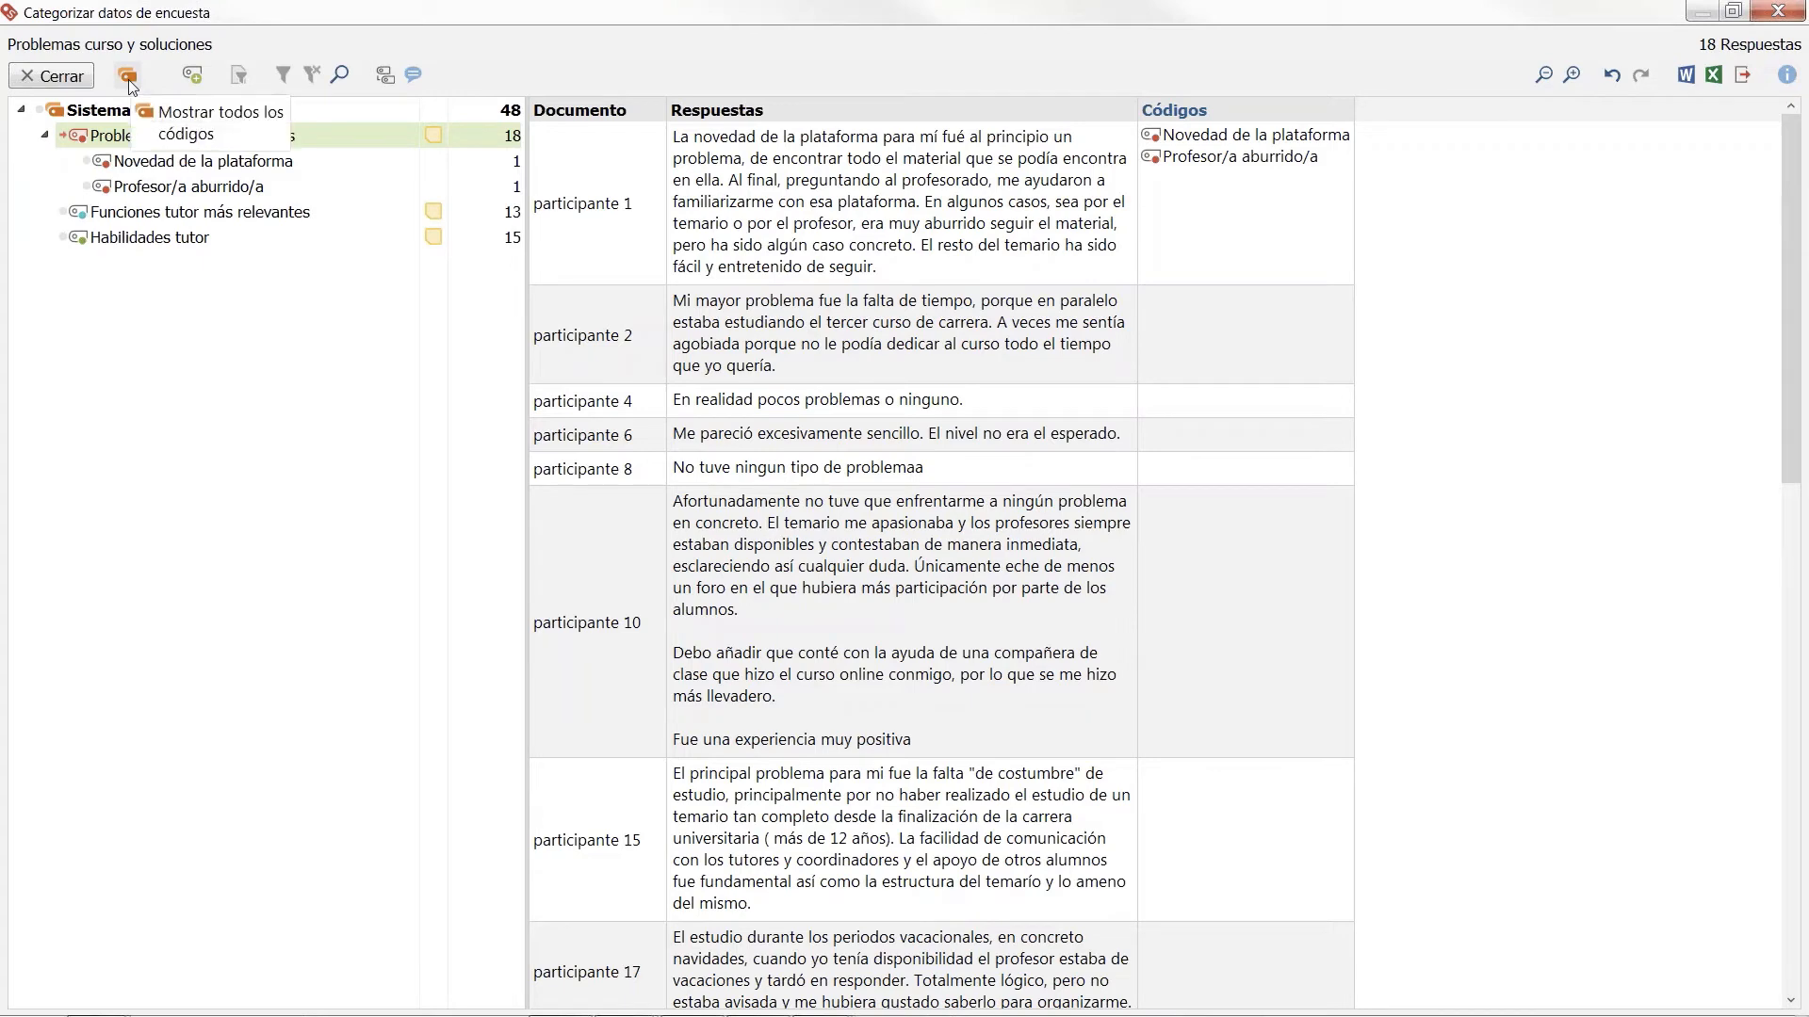
{"action": "left_click", "coordinate": [148, 213]}
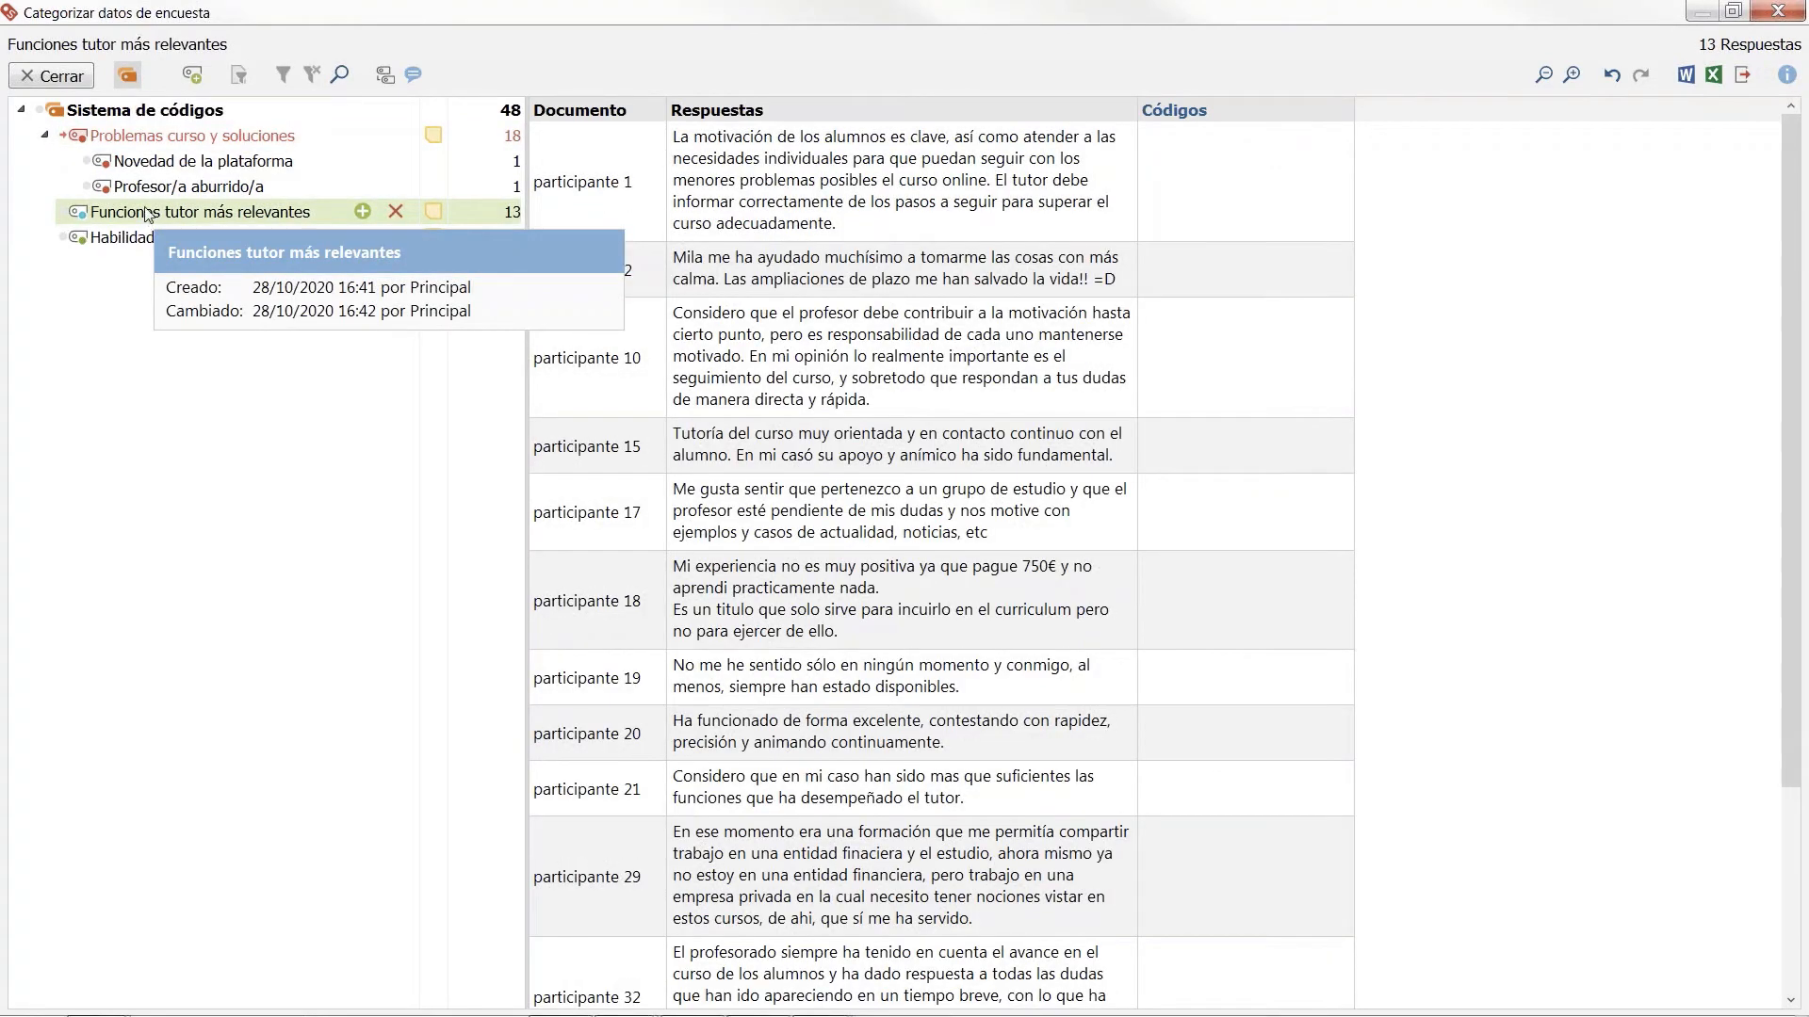
{"action": "left_click", "coordinate": [144, 238]}
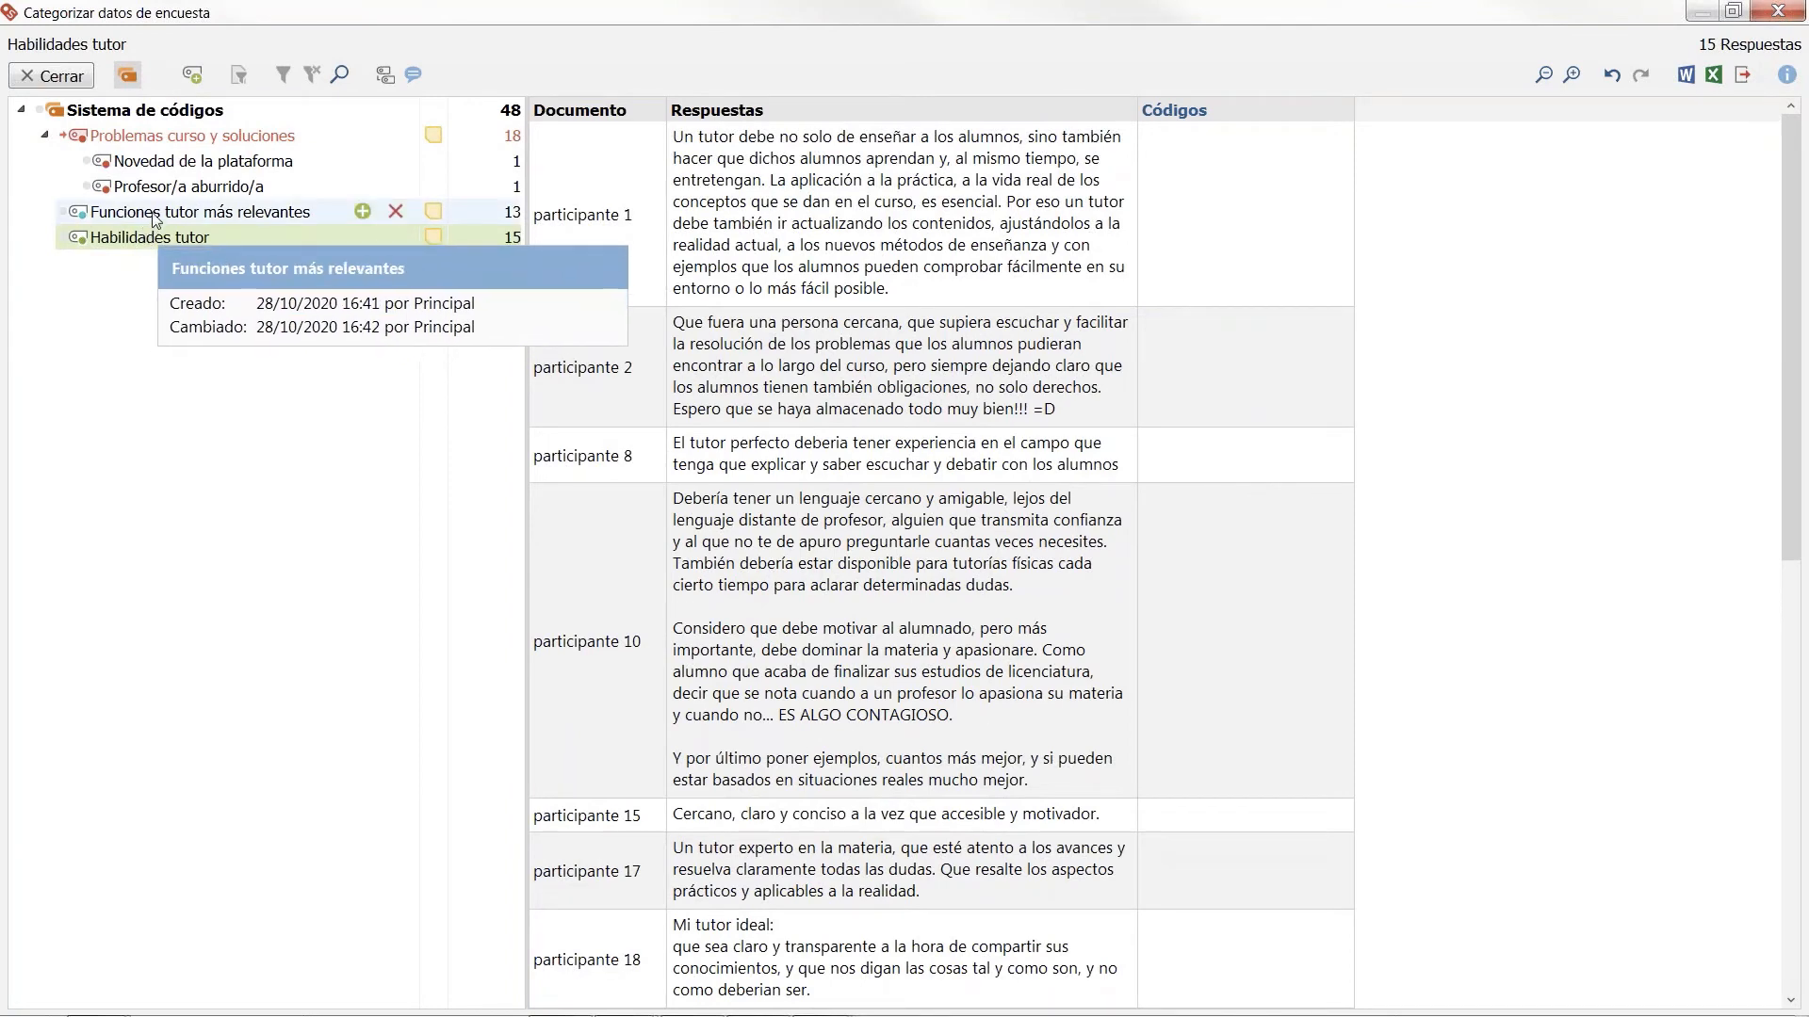
{"action": "left_click", "coordinate": [151, 212]}
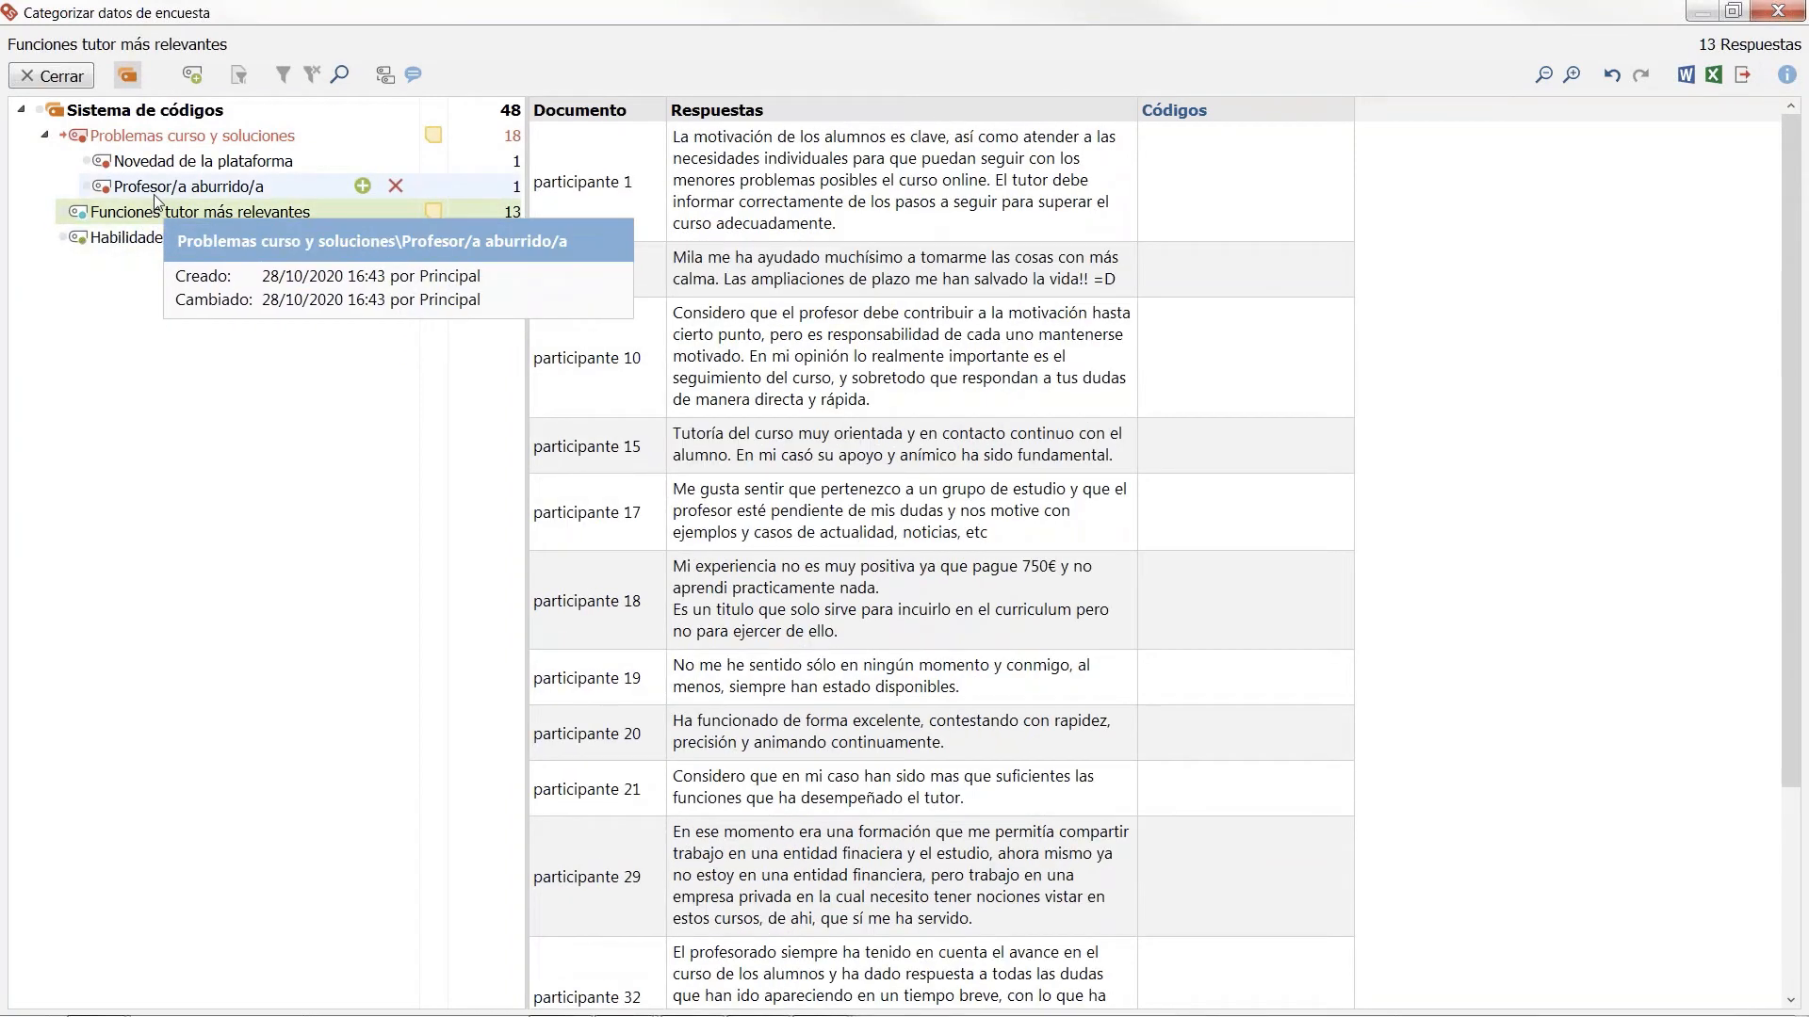
{"action": "left_click", "coordinate": [1782, 13]}
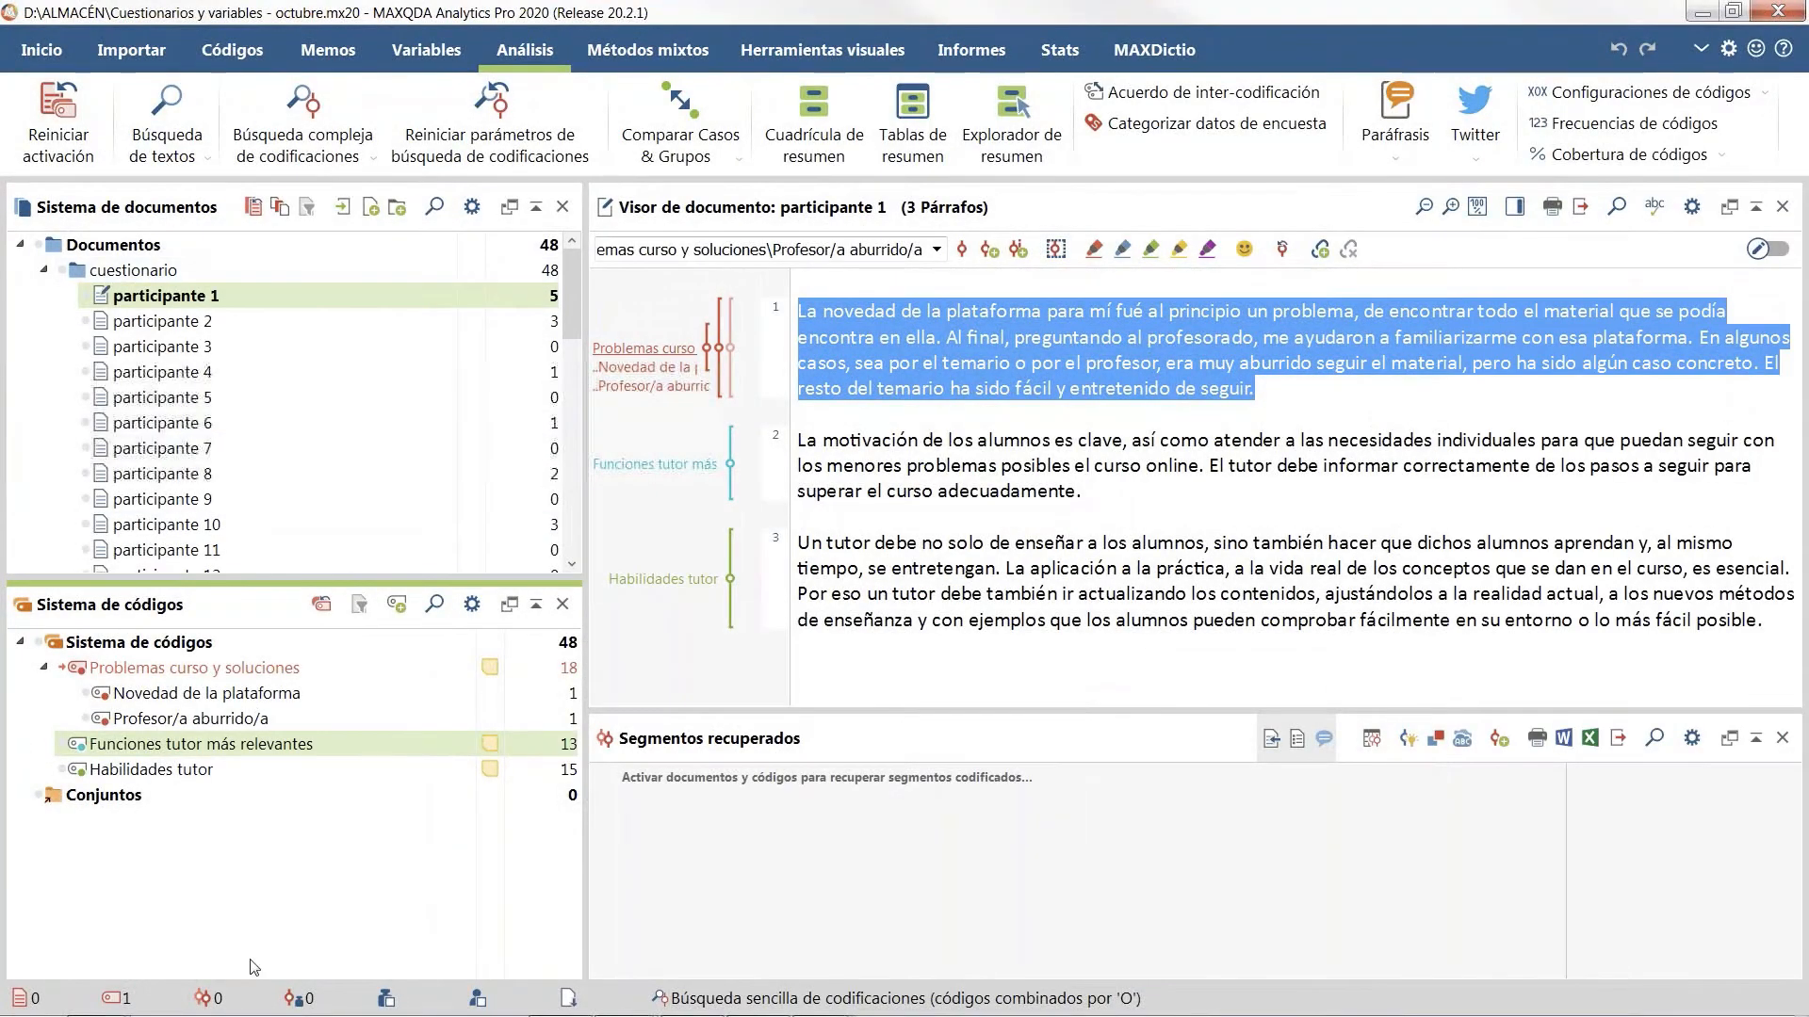
Step: Reset the code activation and recode only the opening passage of participante 1's first paragraph, up to "esa plataforma", with Novedad de la plataforma
{"action": "left_click", "coordinate": [321, 605]}
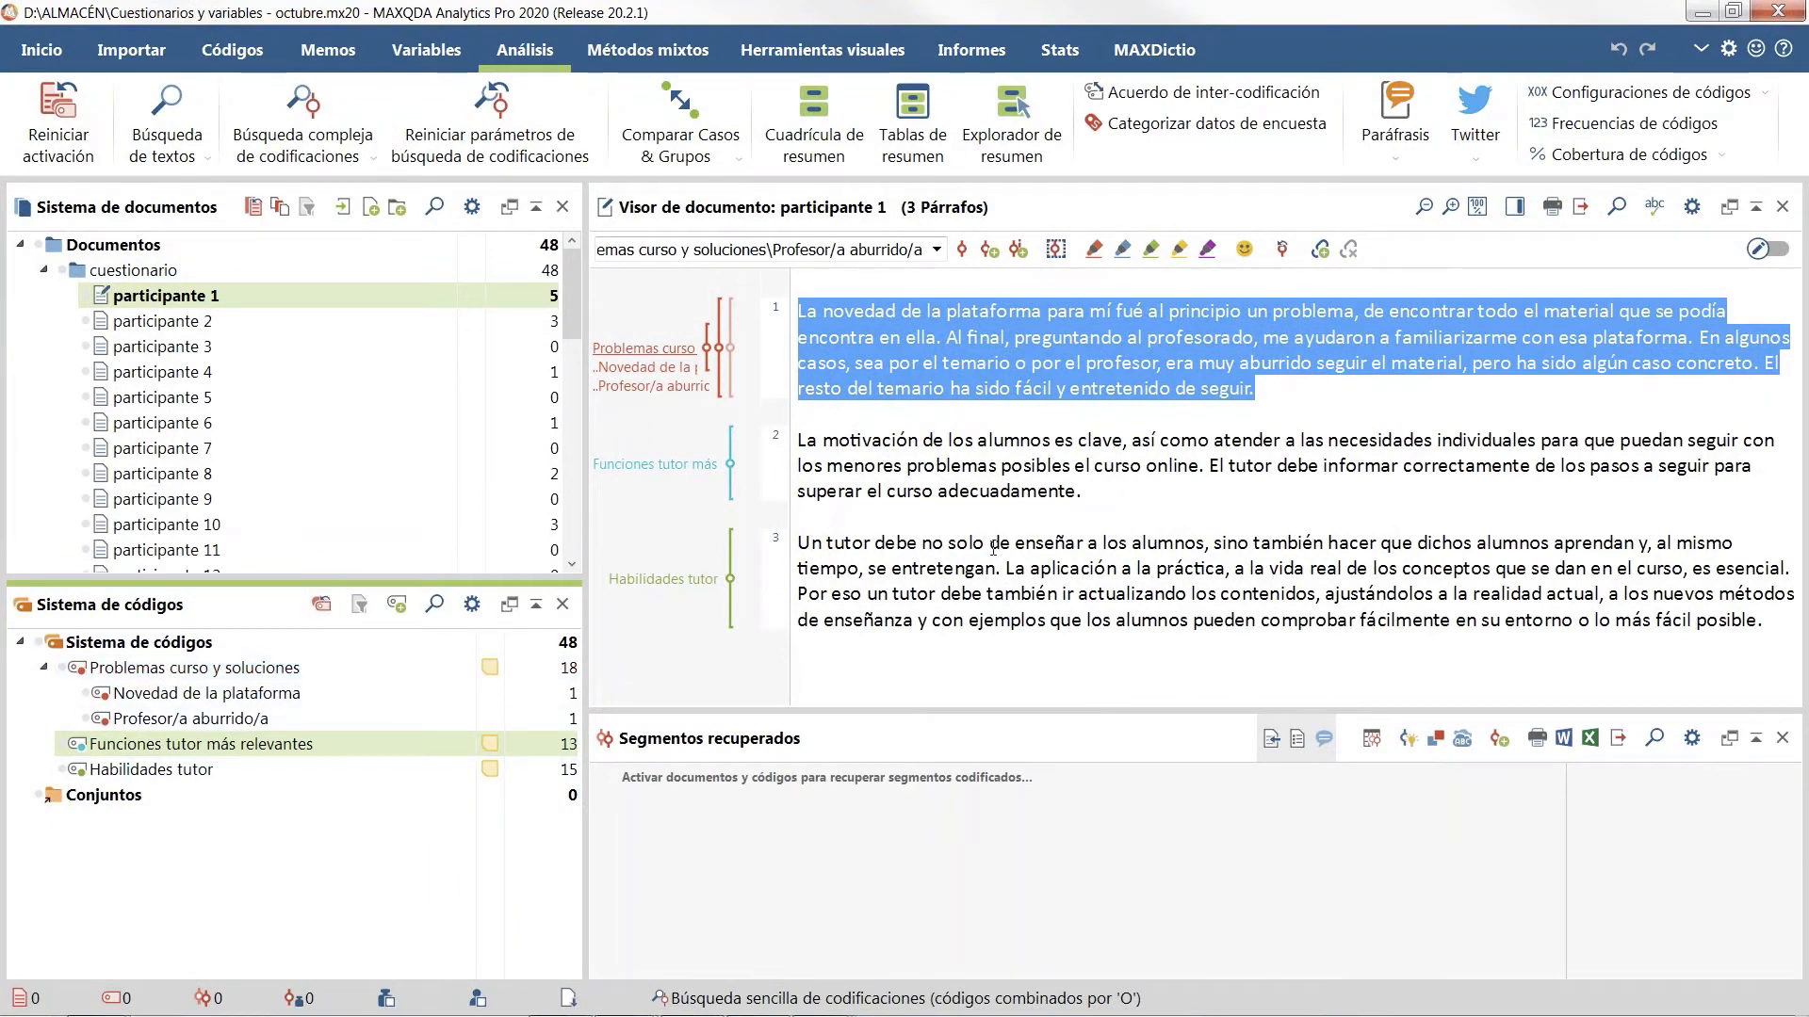
{"action": "left_click", "coordinate": [1022, 413]}
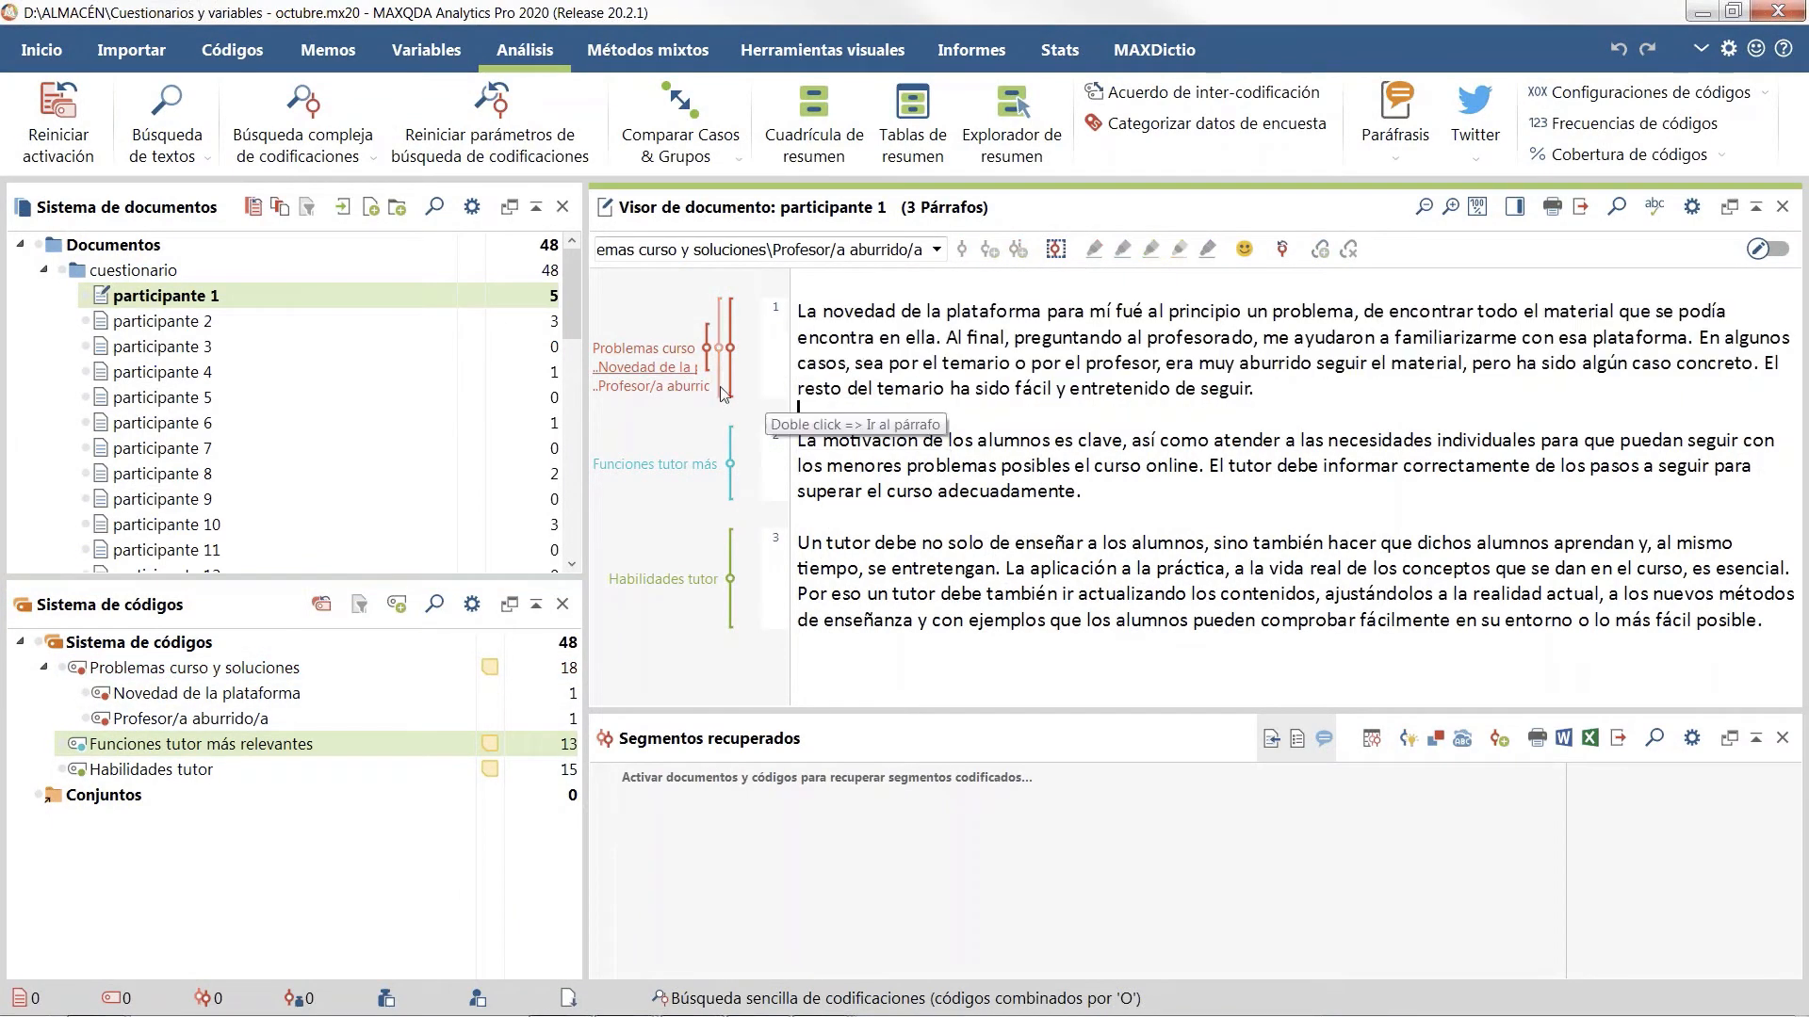
{"action": "left_click", "coordinate": [644, 367]}
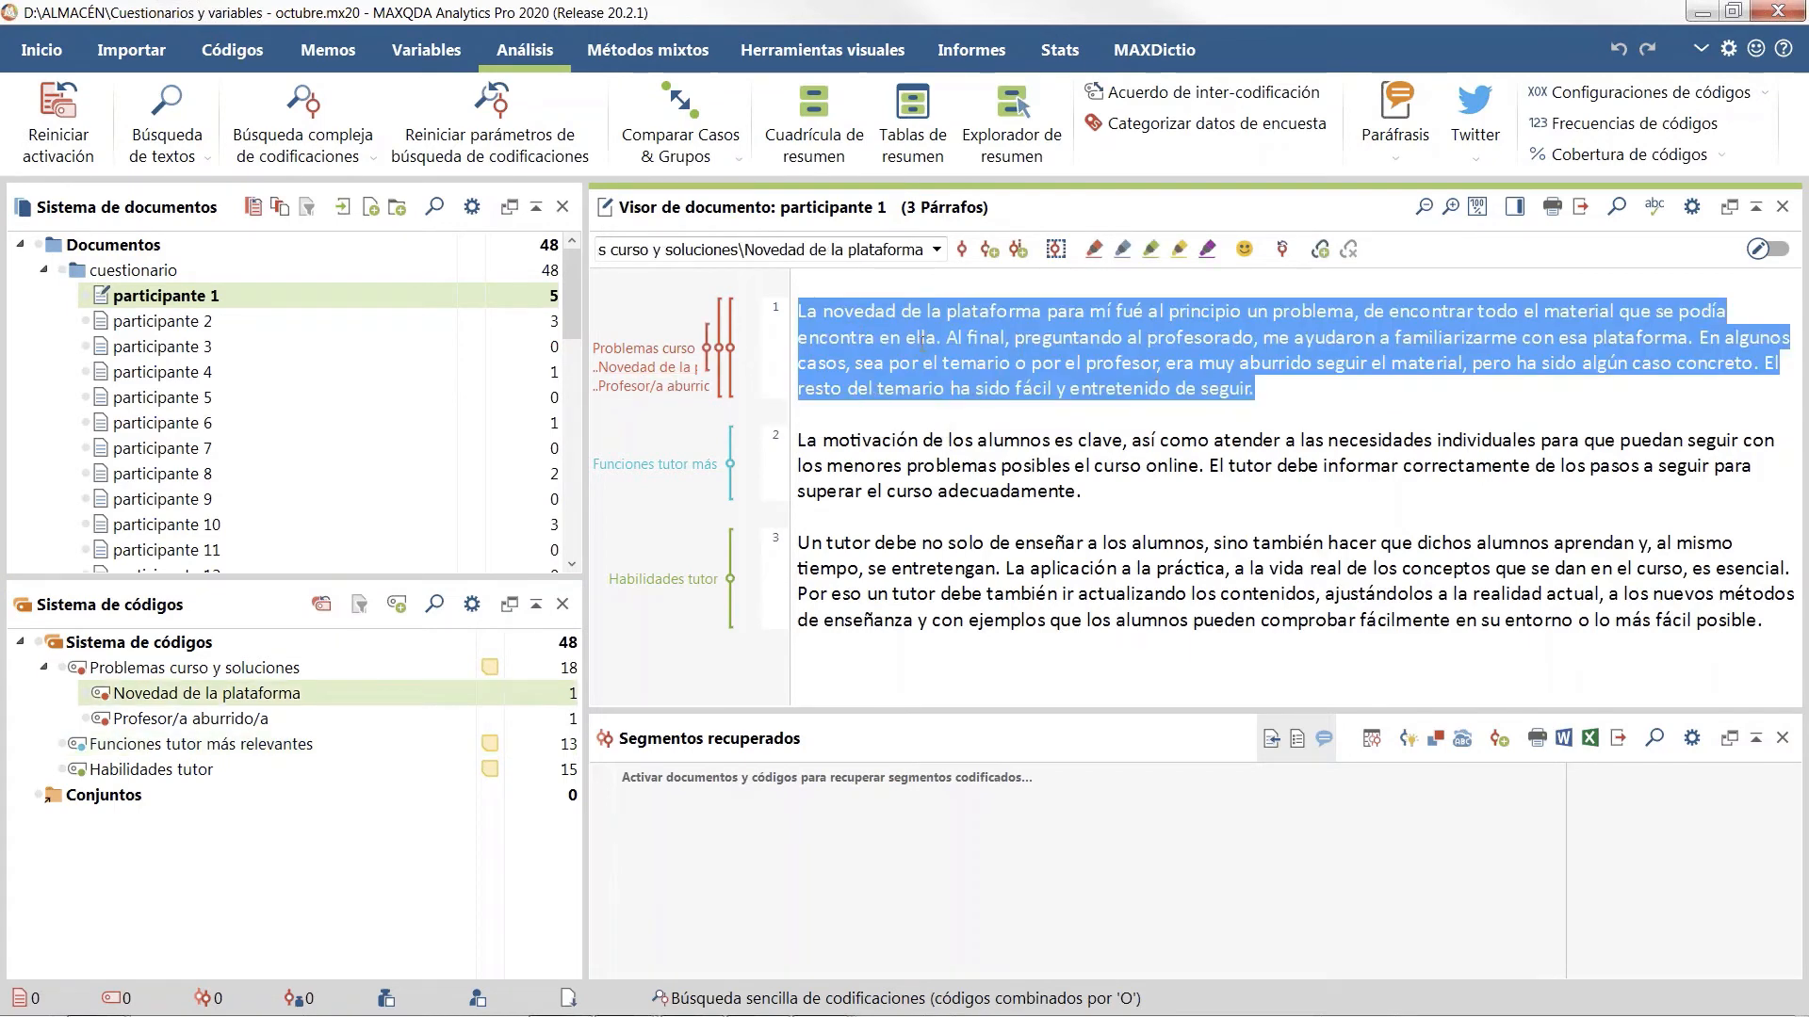
{"action": "left_click_drag", "start_coordinate": [1682, 339], "coordinate": [794, 310]}
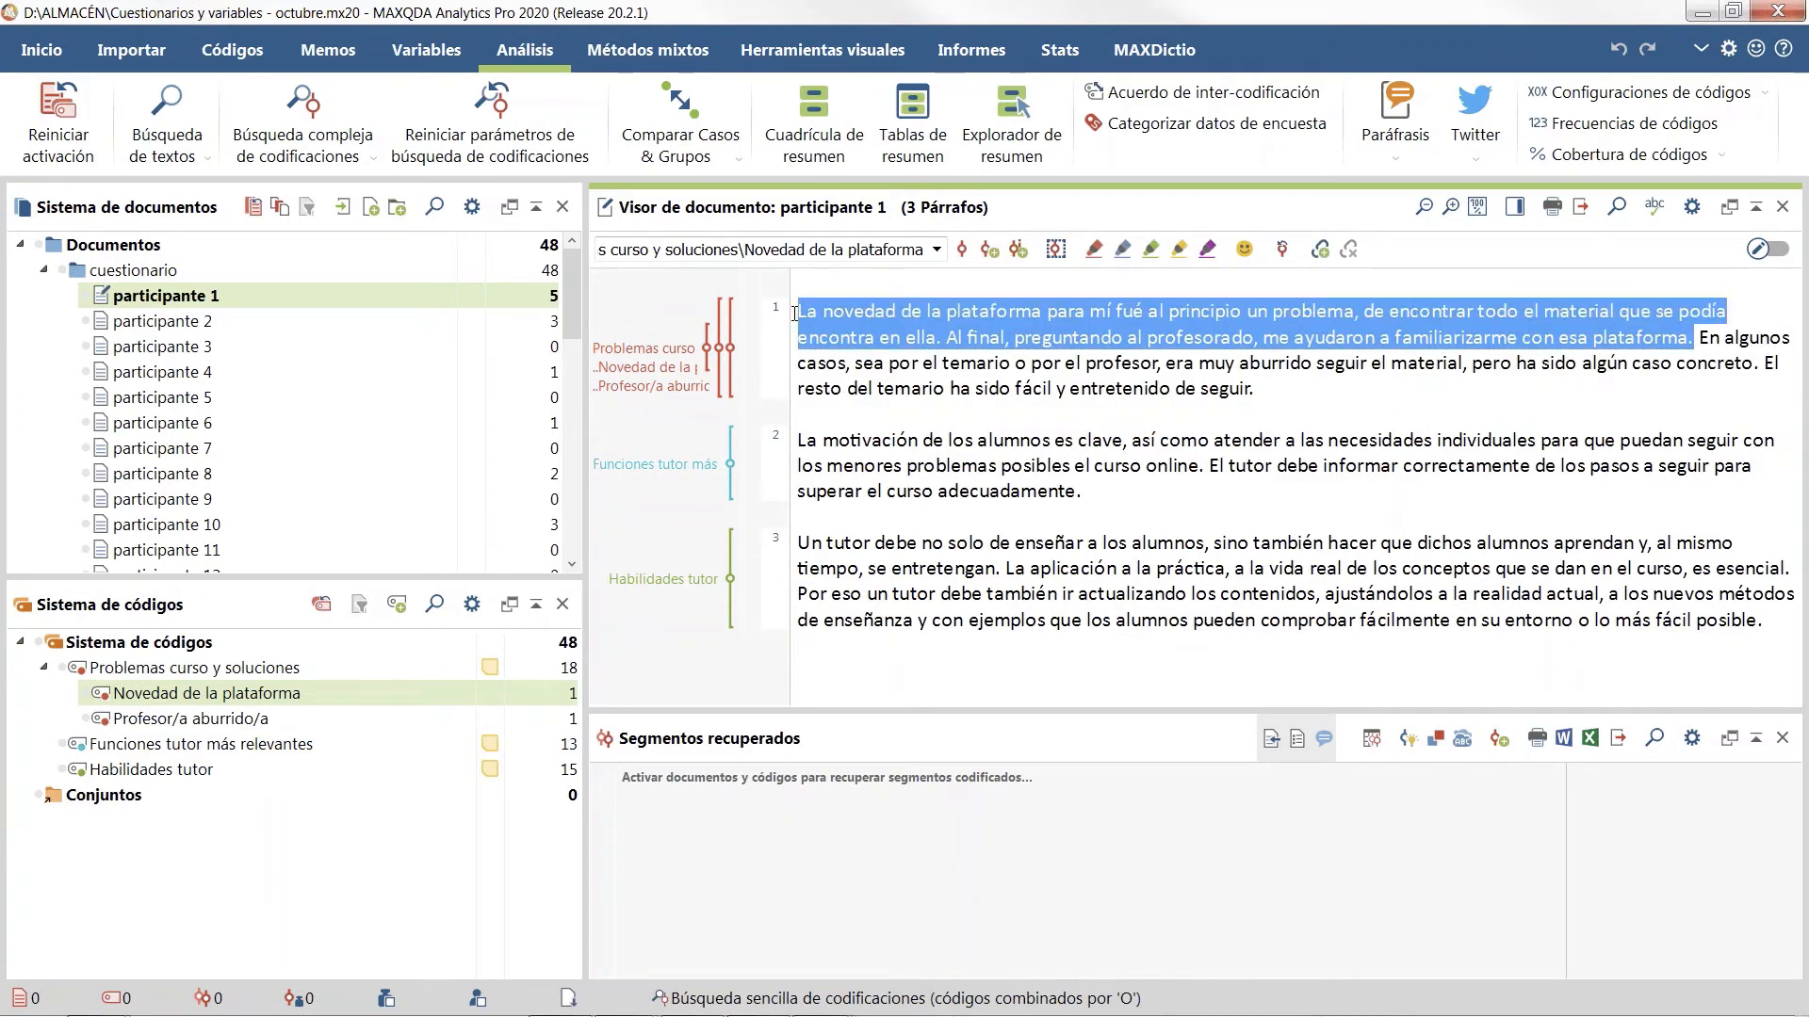
{"action": "left_click_drag", "start_coordinate": [139, 704], "coordinate": [975, 320]}
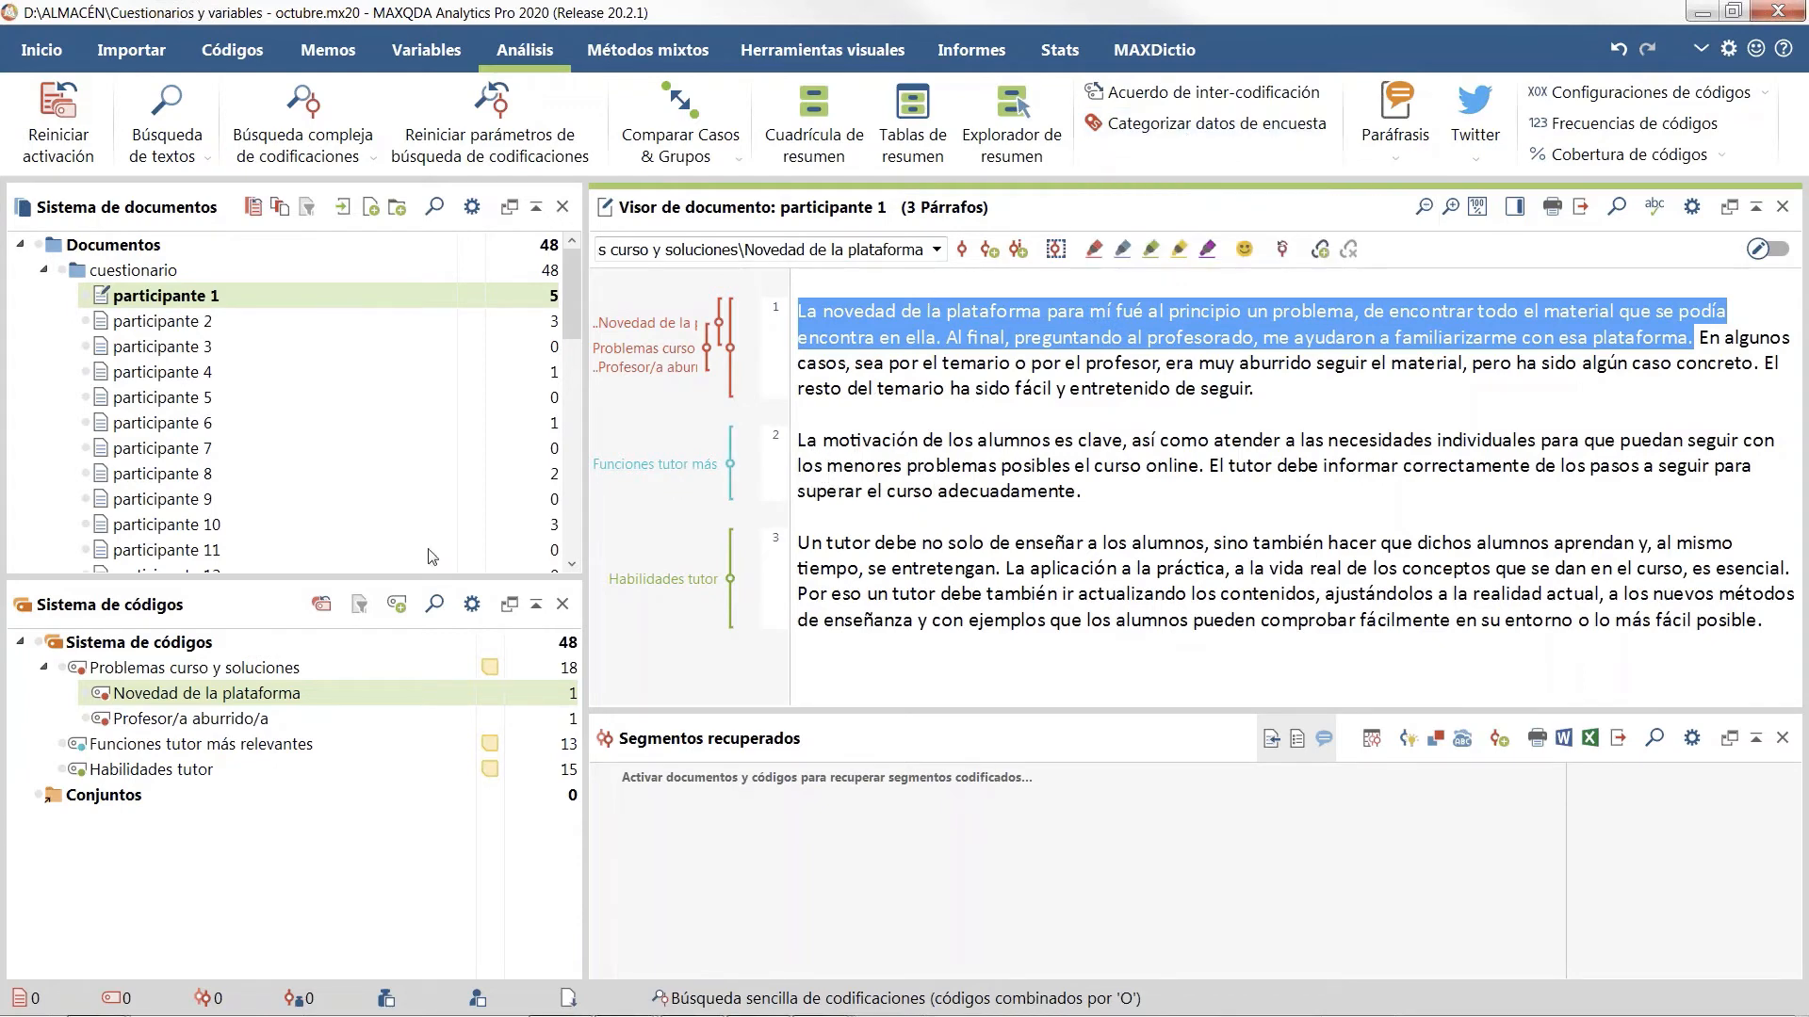
Step: Code participante 1's second-paragraph opening, up to "el curso online", with a new subcode Motivación under Funciones tutor más relevantes
{"action": "left_click_drag", "start_coordinate": [799, 440], "coordinate": [1206, 468]}
{"action": "left_click", "coordinate": [236, 744]}
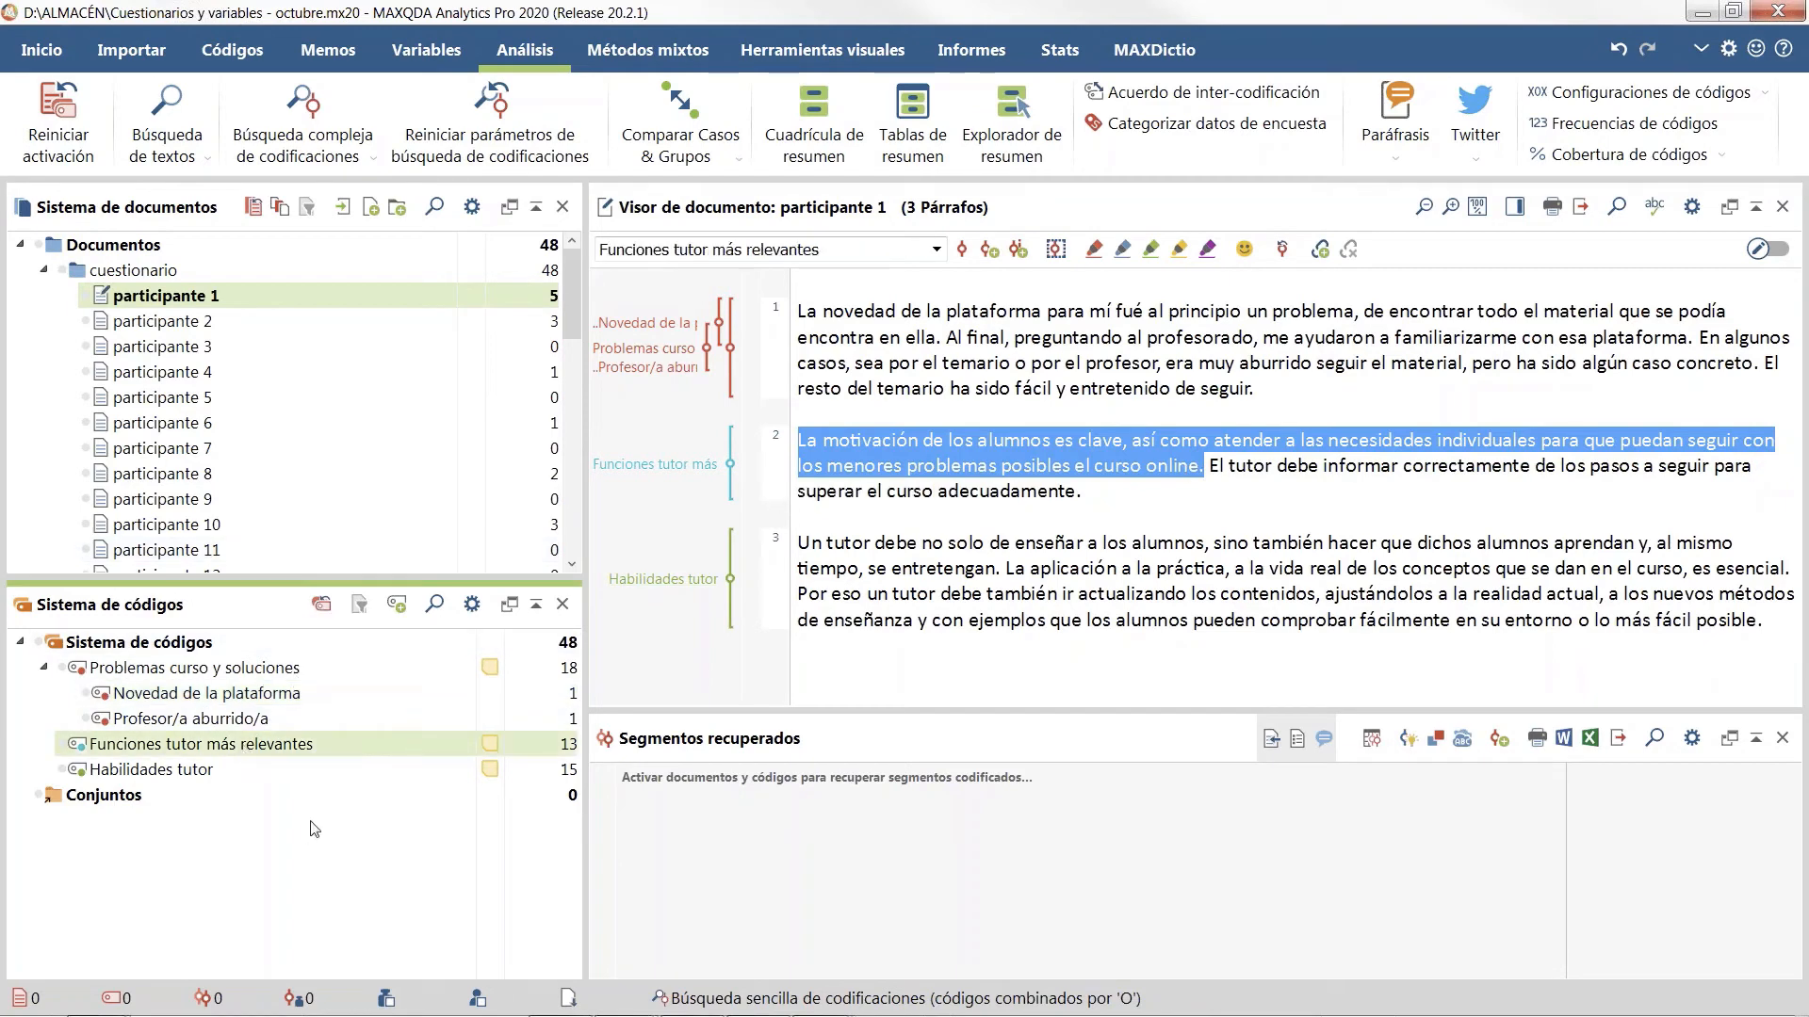
{"action": "right_click", "coordinate": [942, 467]}
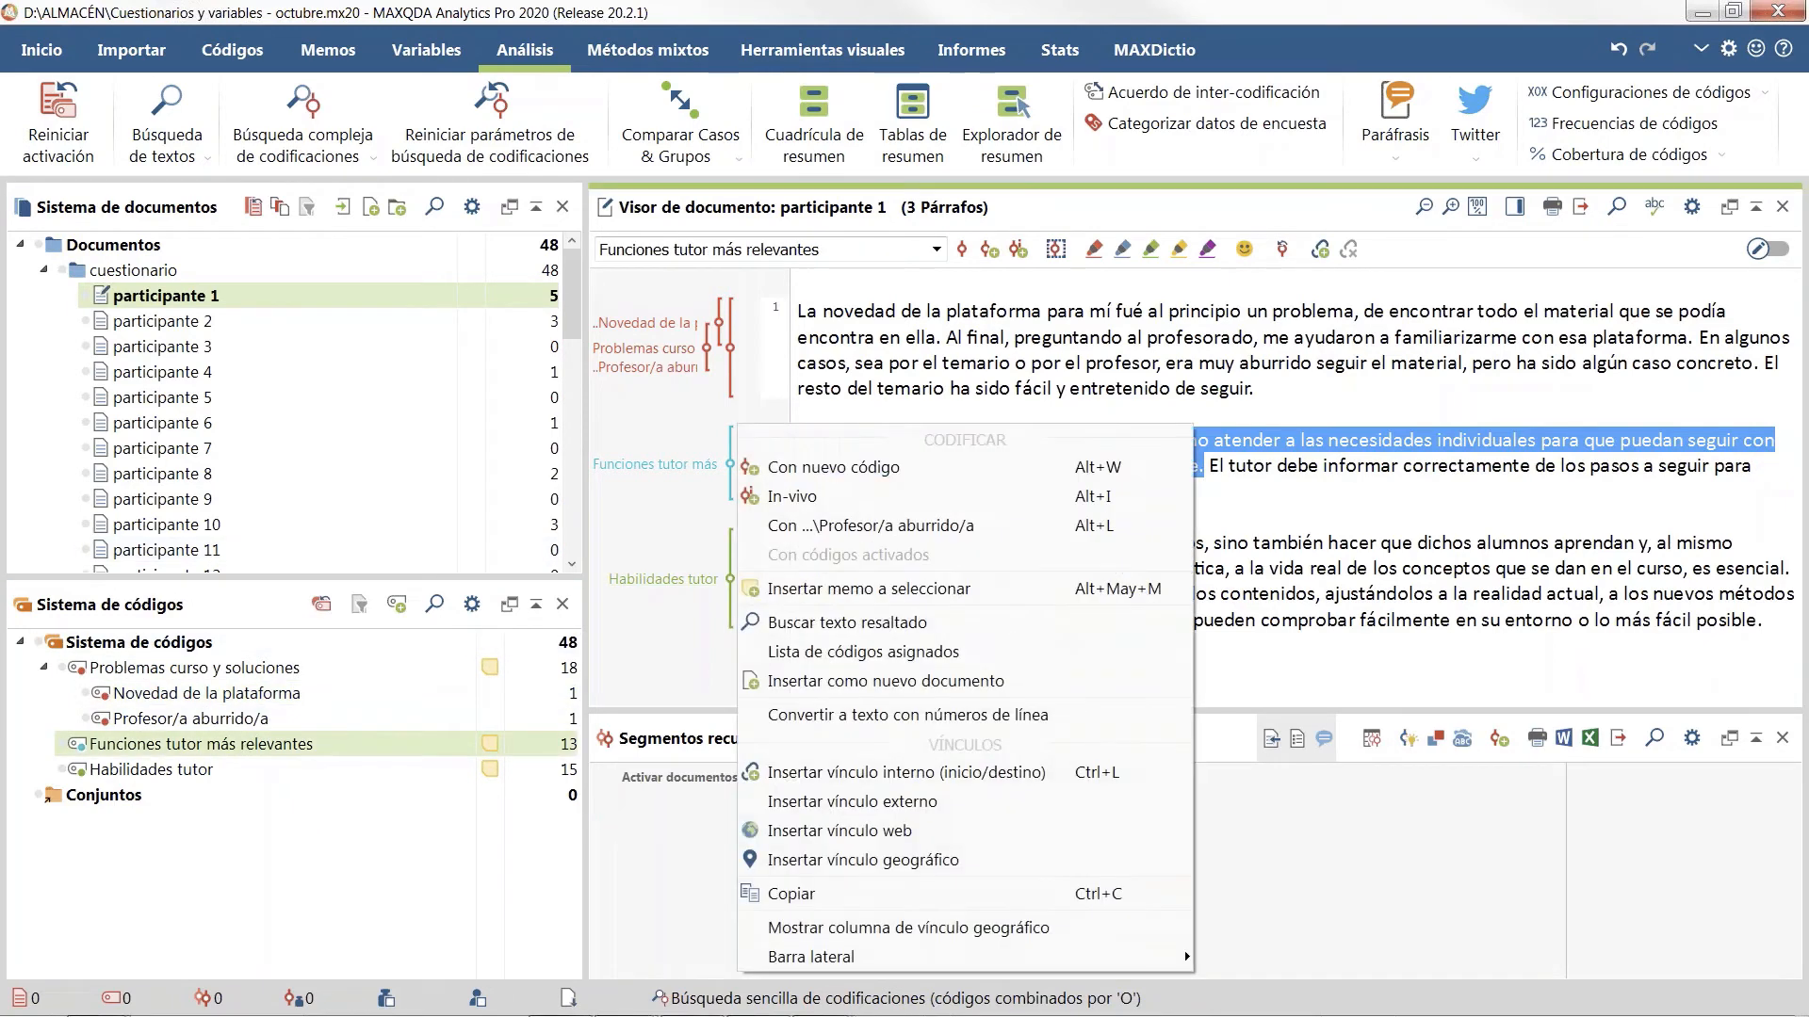
{"action": "left_click", "coordinate": [942, 467]}
{"action": "left_click_drag", "start_coordinate": [451, 253], "coordinate": [1511, 371]}
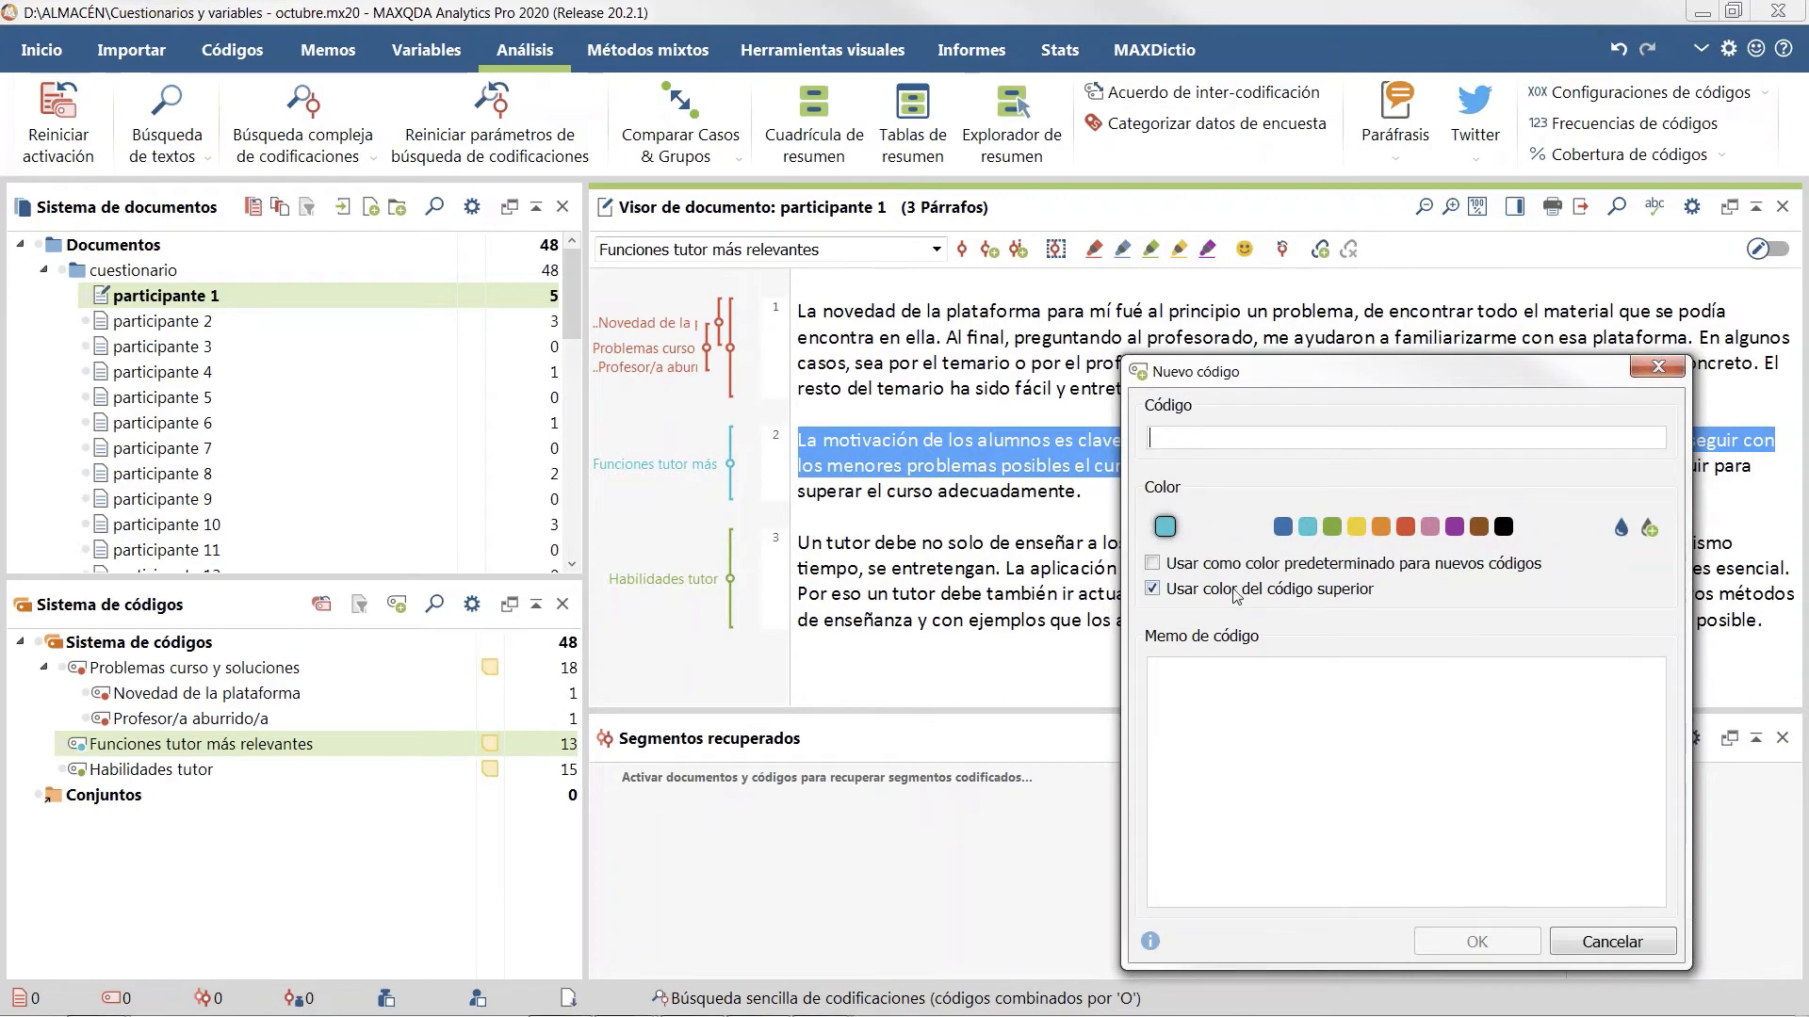
{"action": "left_click", "coordinate": [1233, 437]}
{"action": "type", "text": "Mo"}
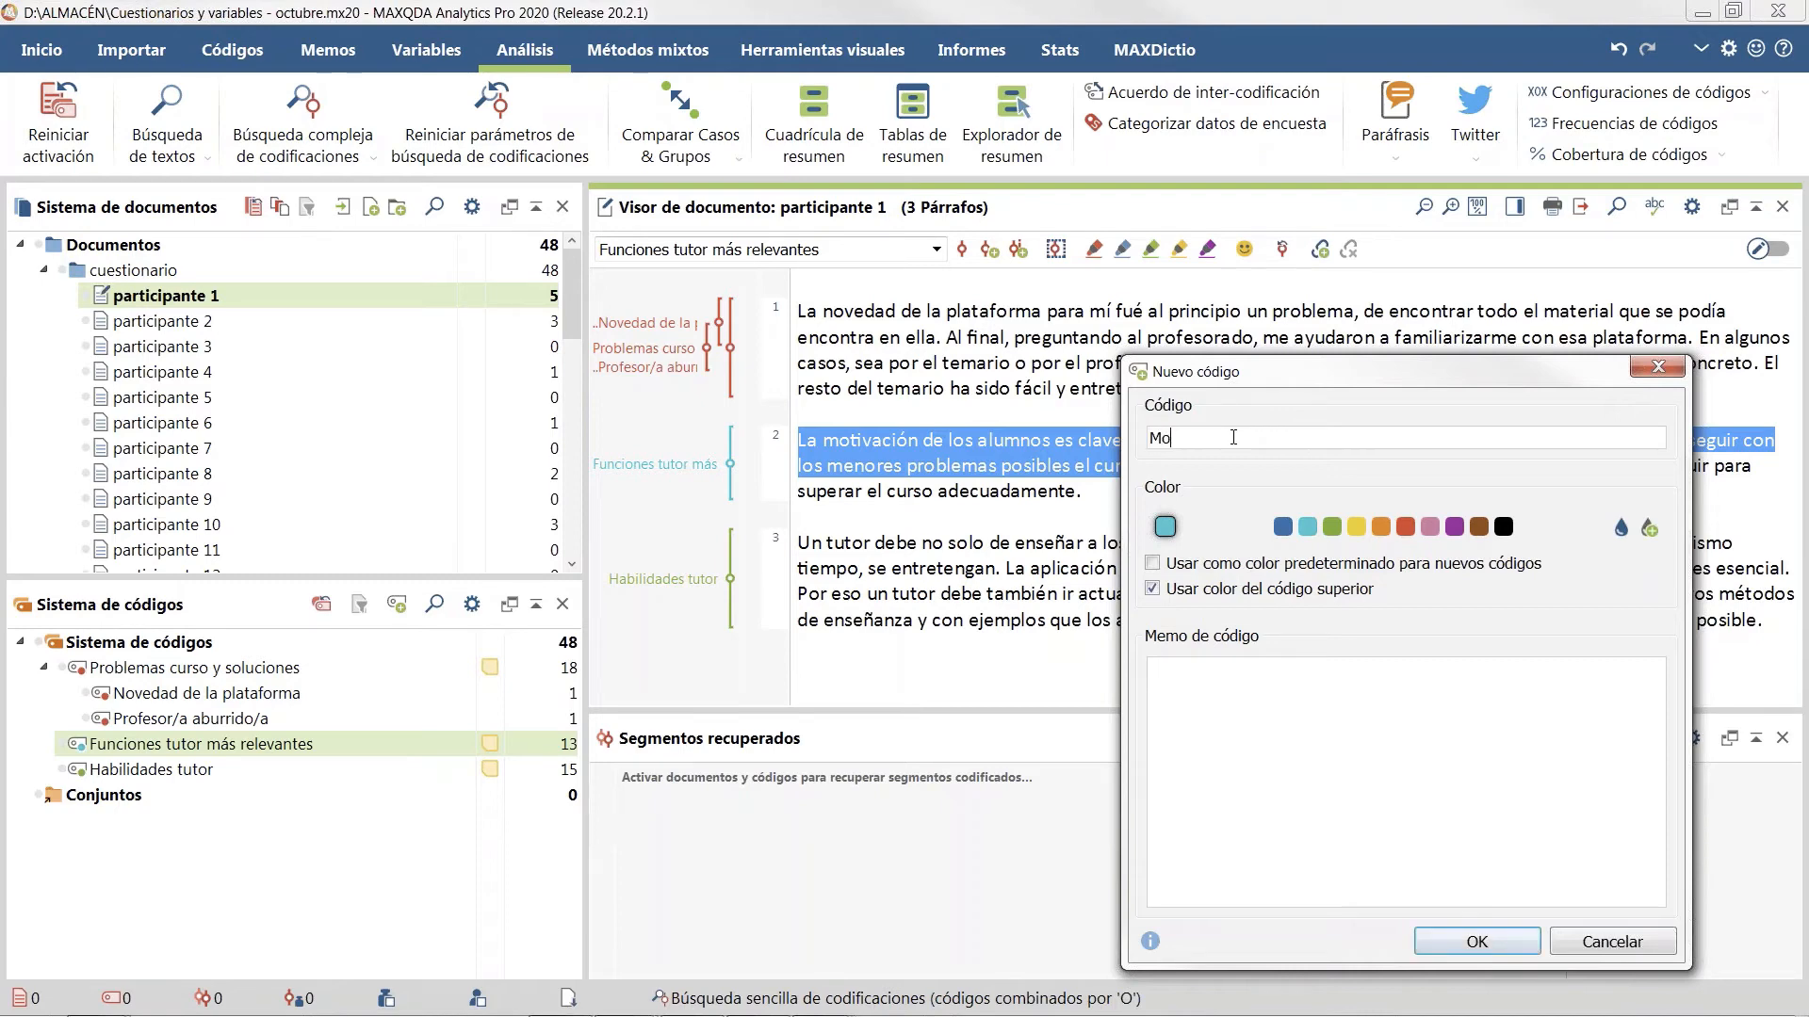
{"action": "type", "text": "tivación"}
{"action": "key", "text": "Return"}
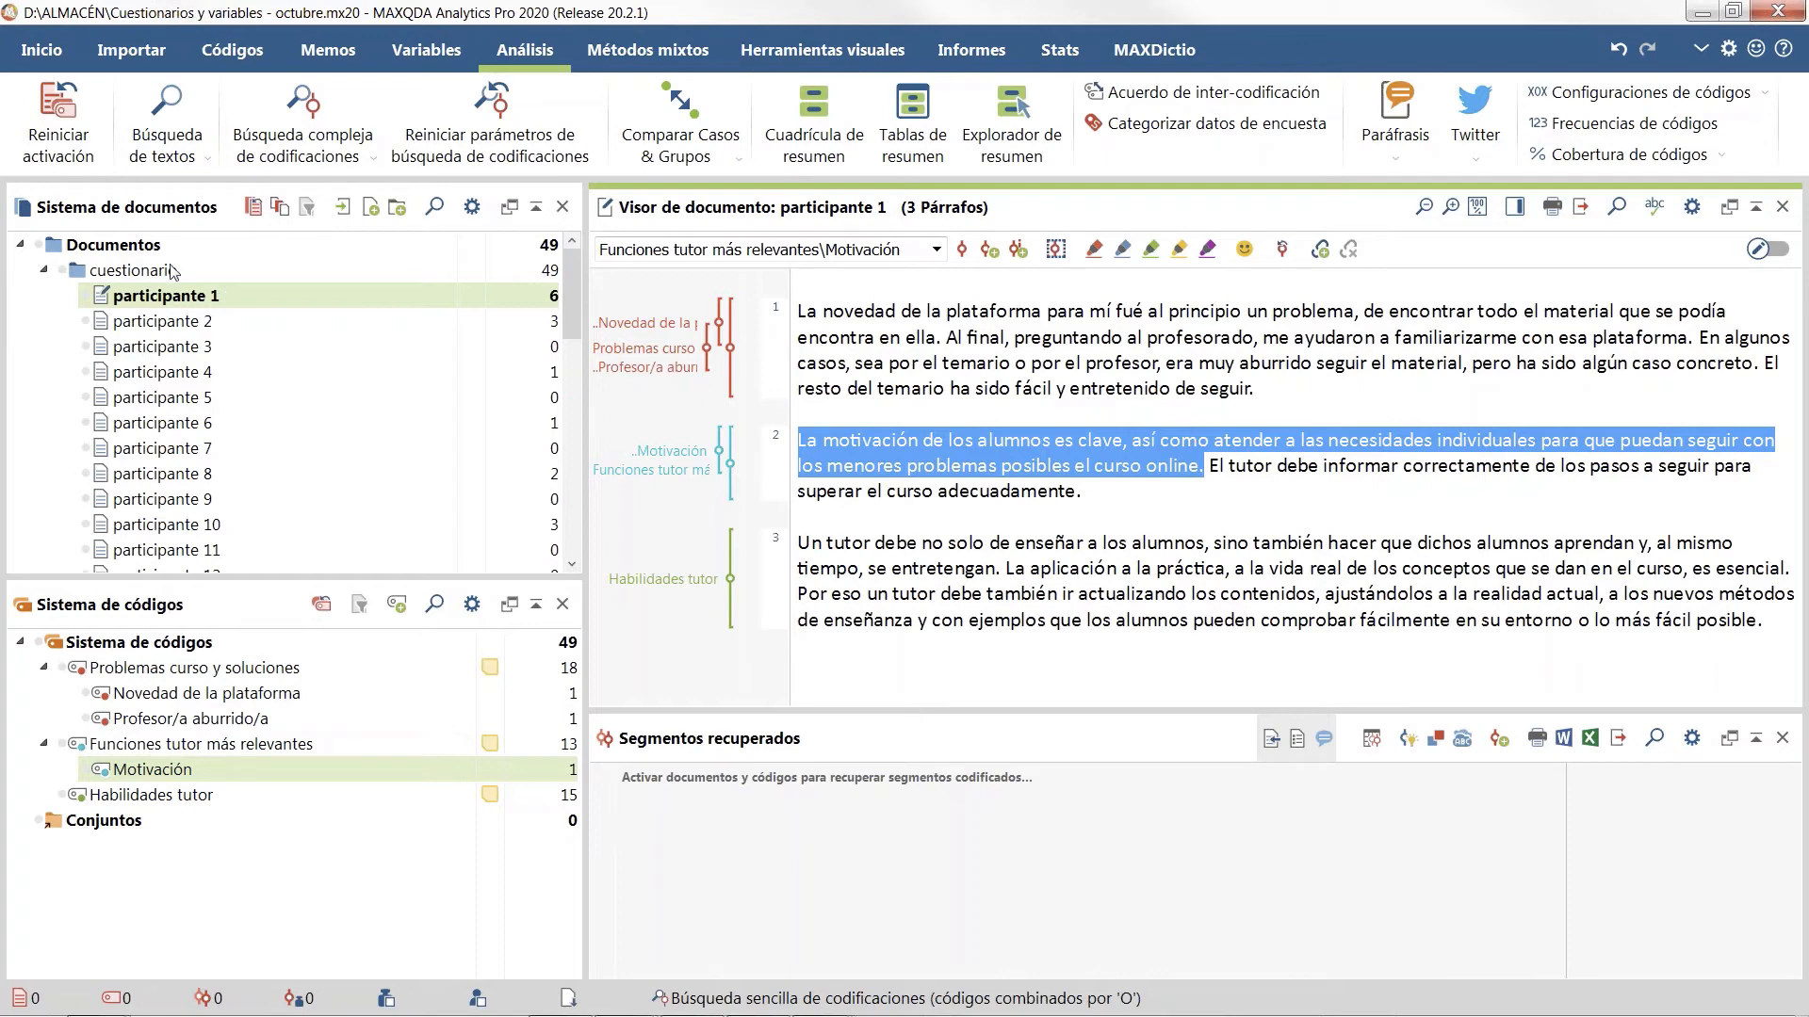
Step: Browse the cuestionario group's segments coded under Problemas curso y soluciones in an enlarged retrieval pane, and deactivate the codes and documents
{"action": "left_click", "coordinate": [60, 271]}
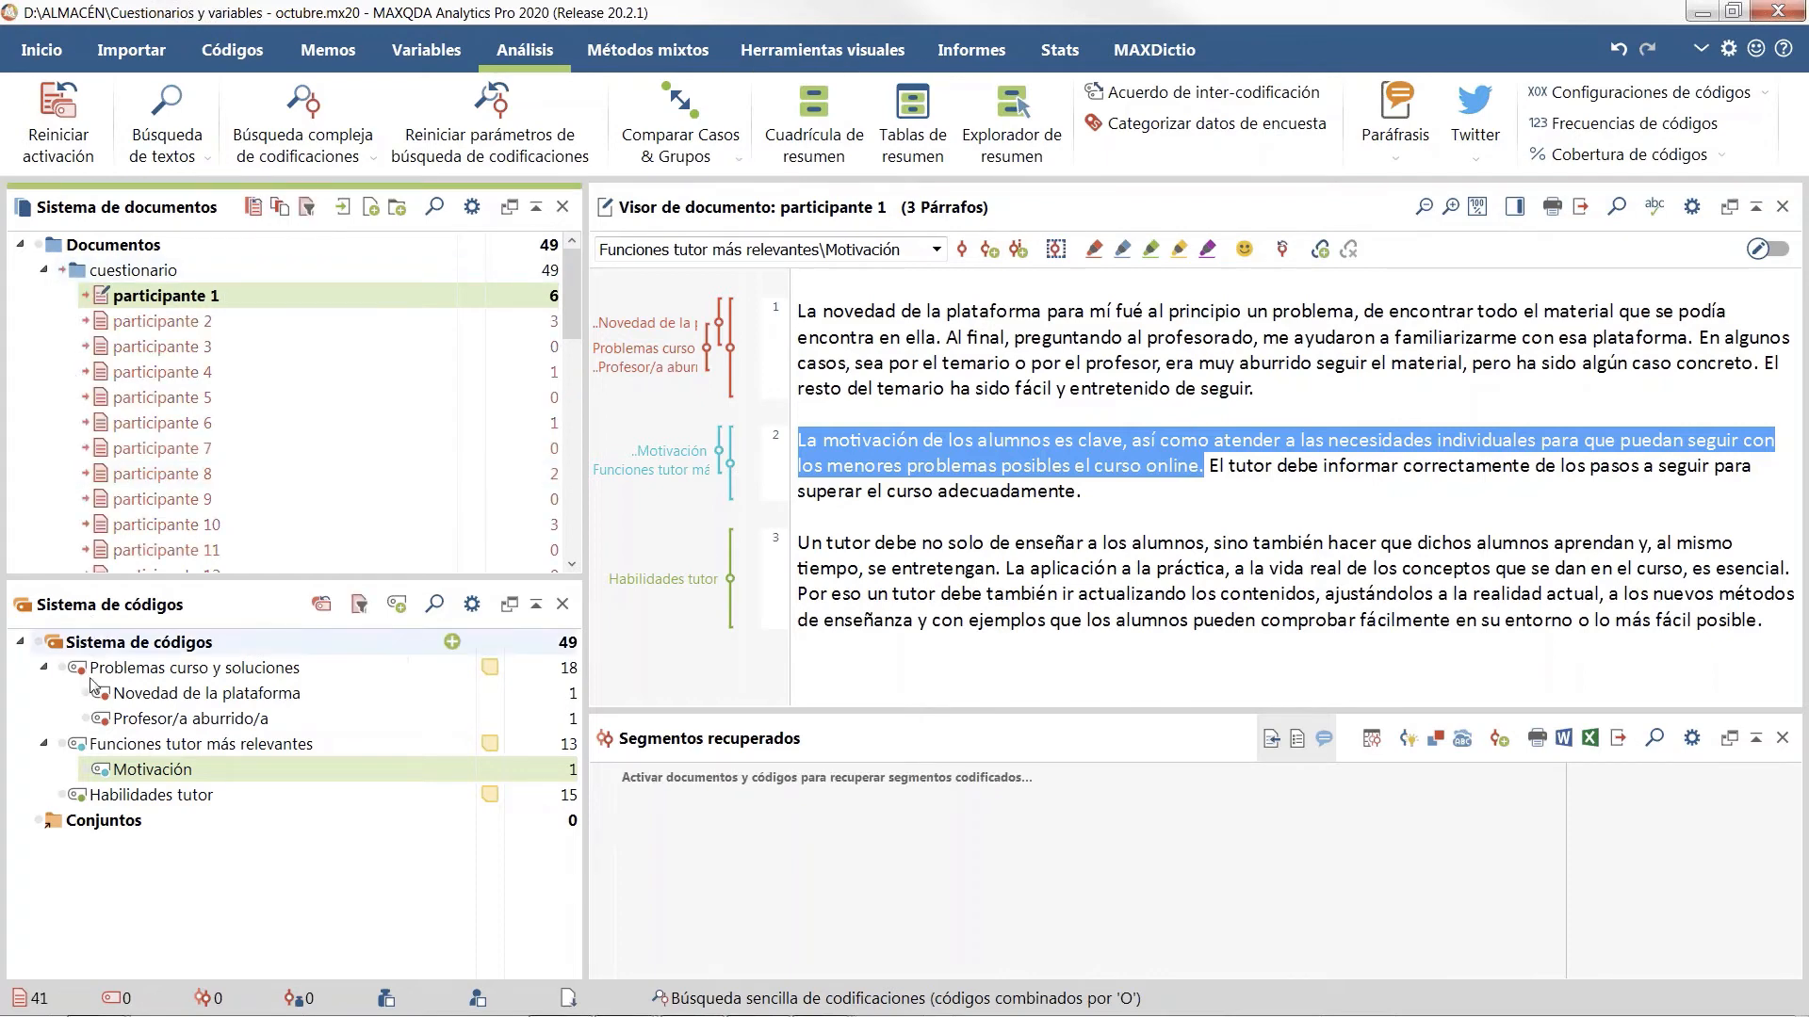
{"action": "left_click", "coordinate": [62, 668]}
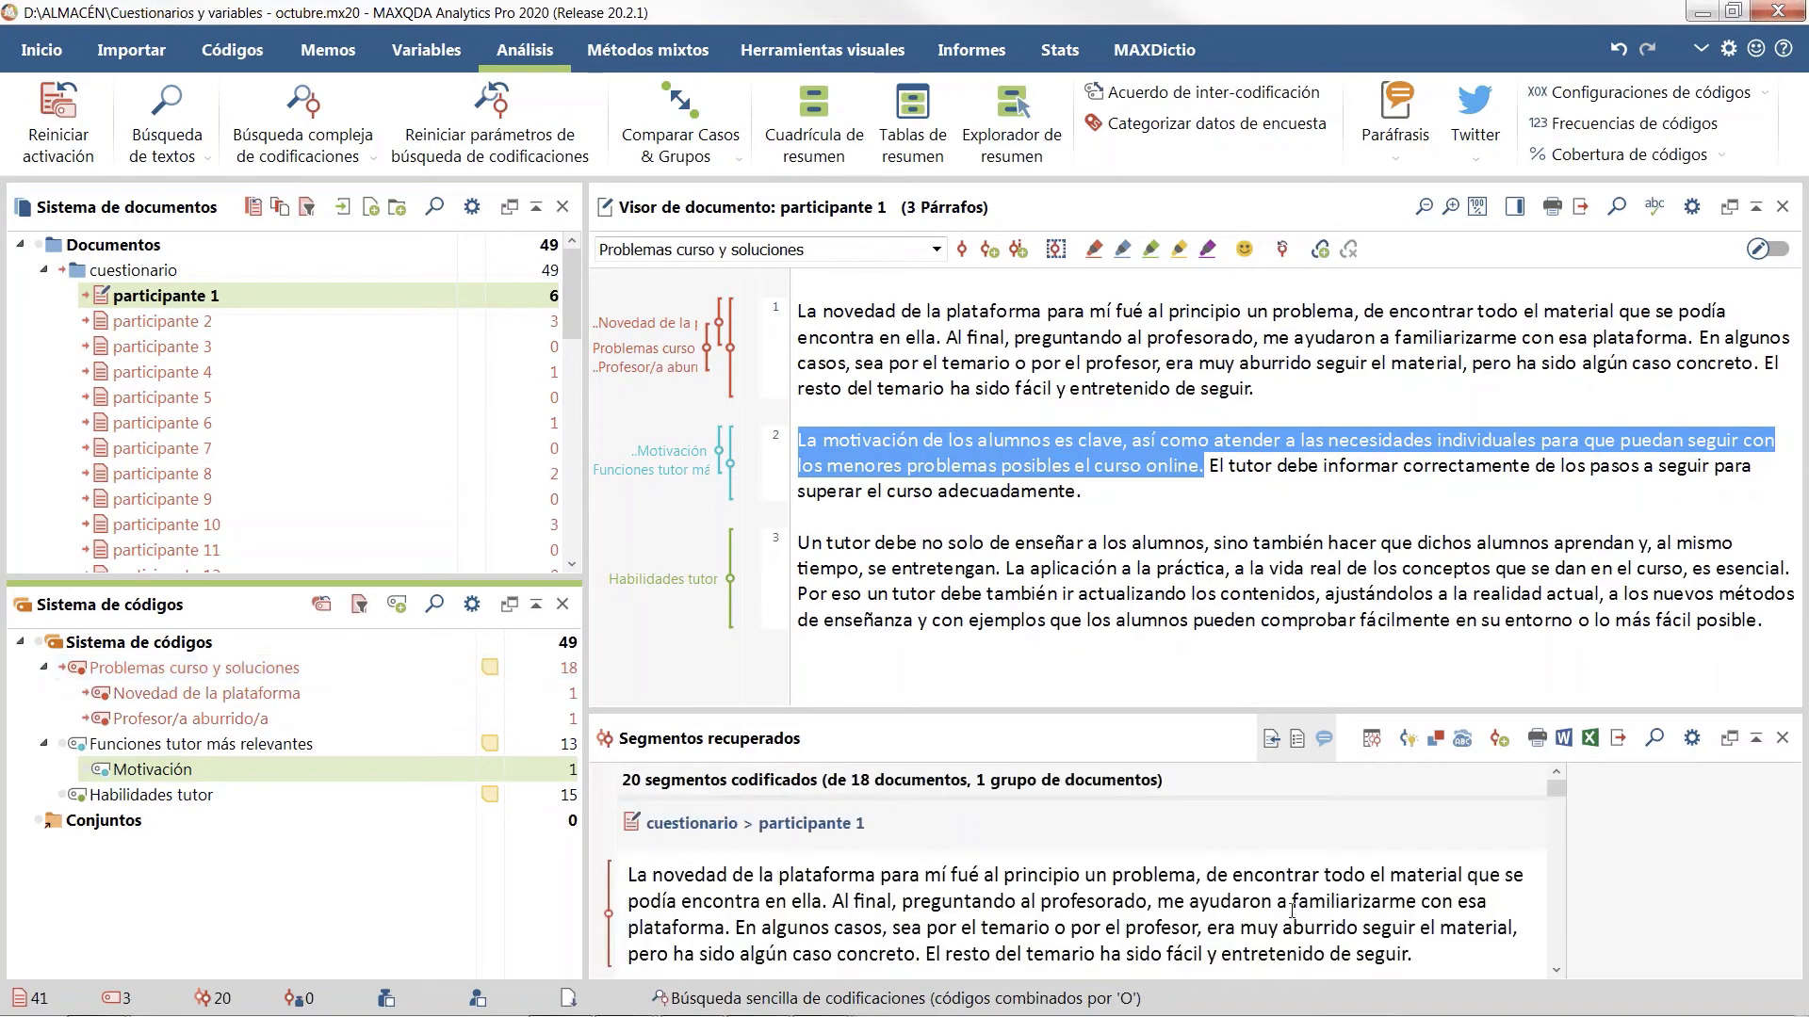
{"action": "scroll", "coordinate": [1273, 906], "scroll_direction": "down", "scroll_amount": 5}
{"action": "scroll", "coordinate": [1274, 906], "scroll_direction": "down", "scroll_amount": 5}
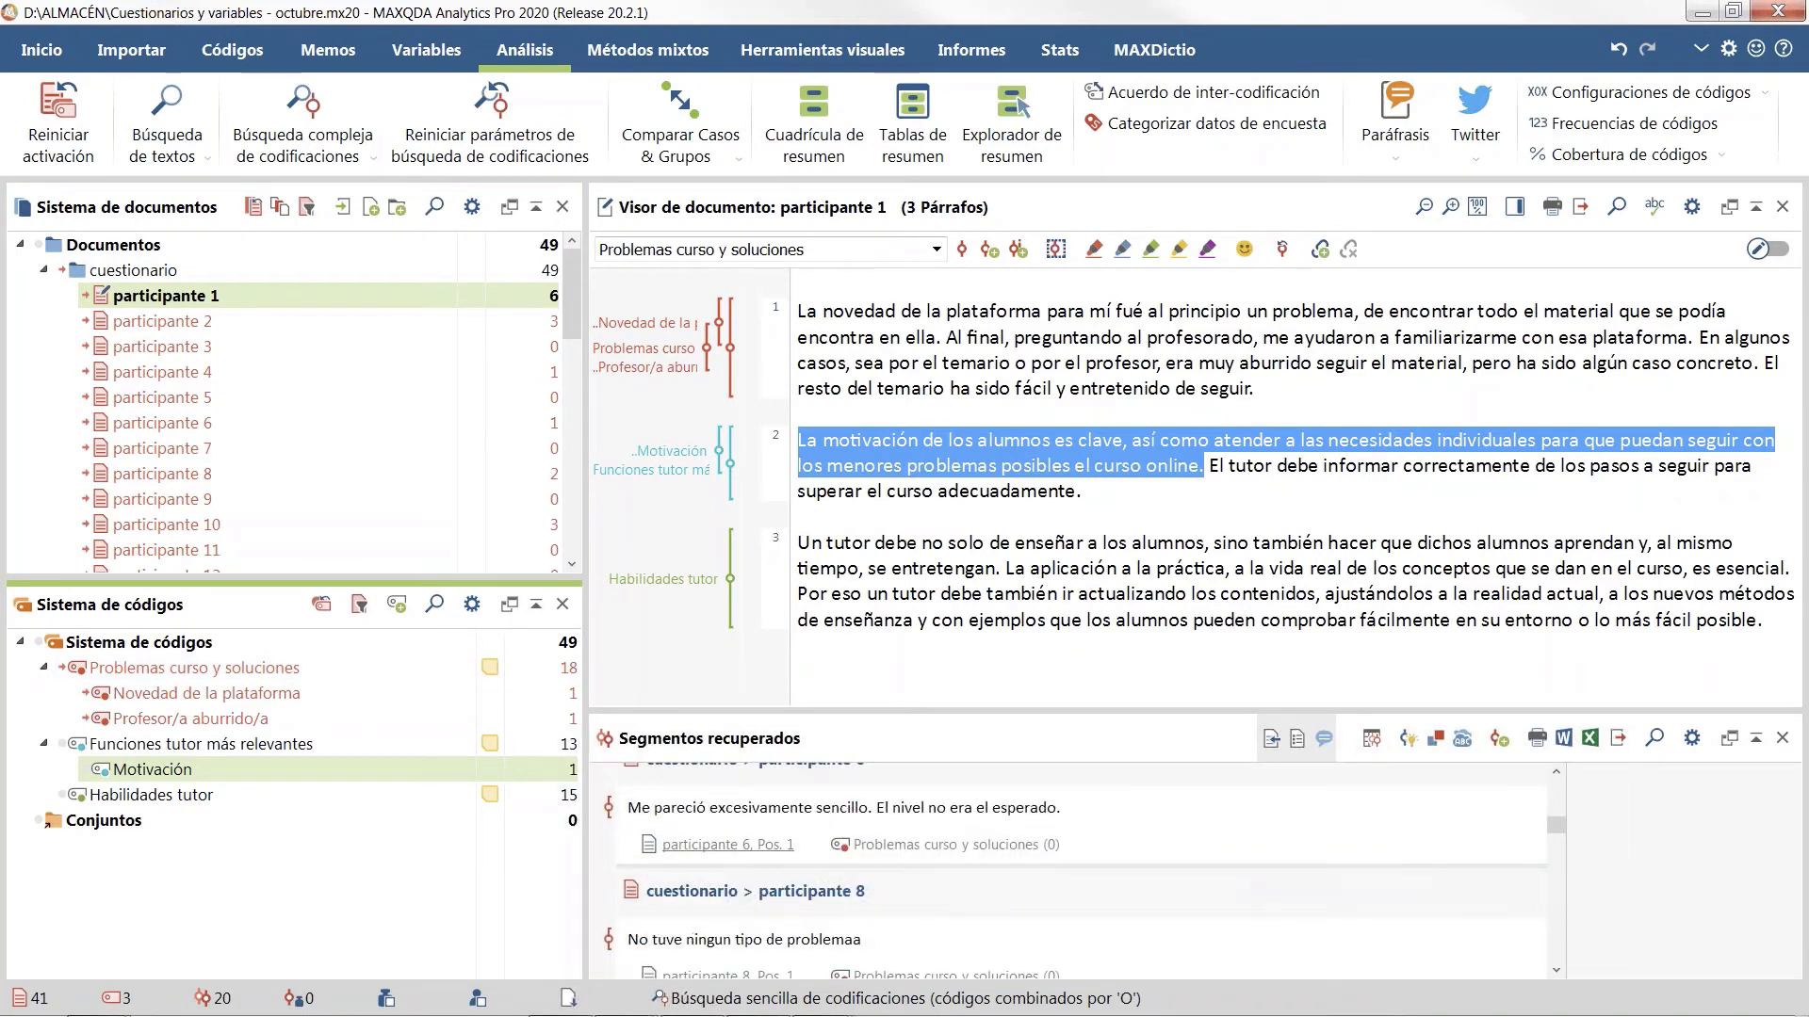
{"action": "left_click_drag", "start_coordinate": [980, 656], "coordinate": [980, 474]}
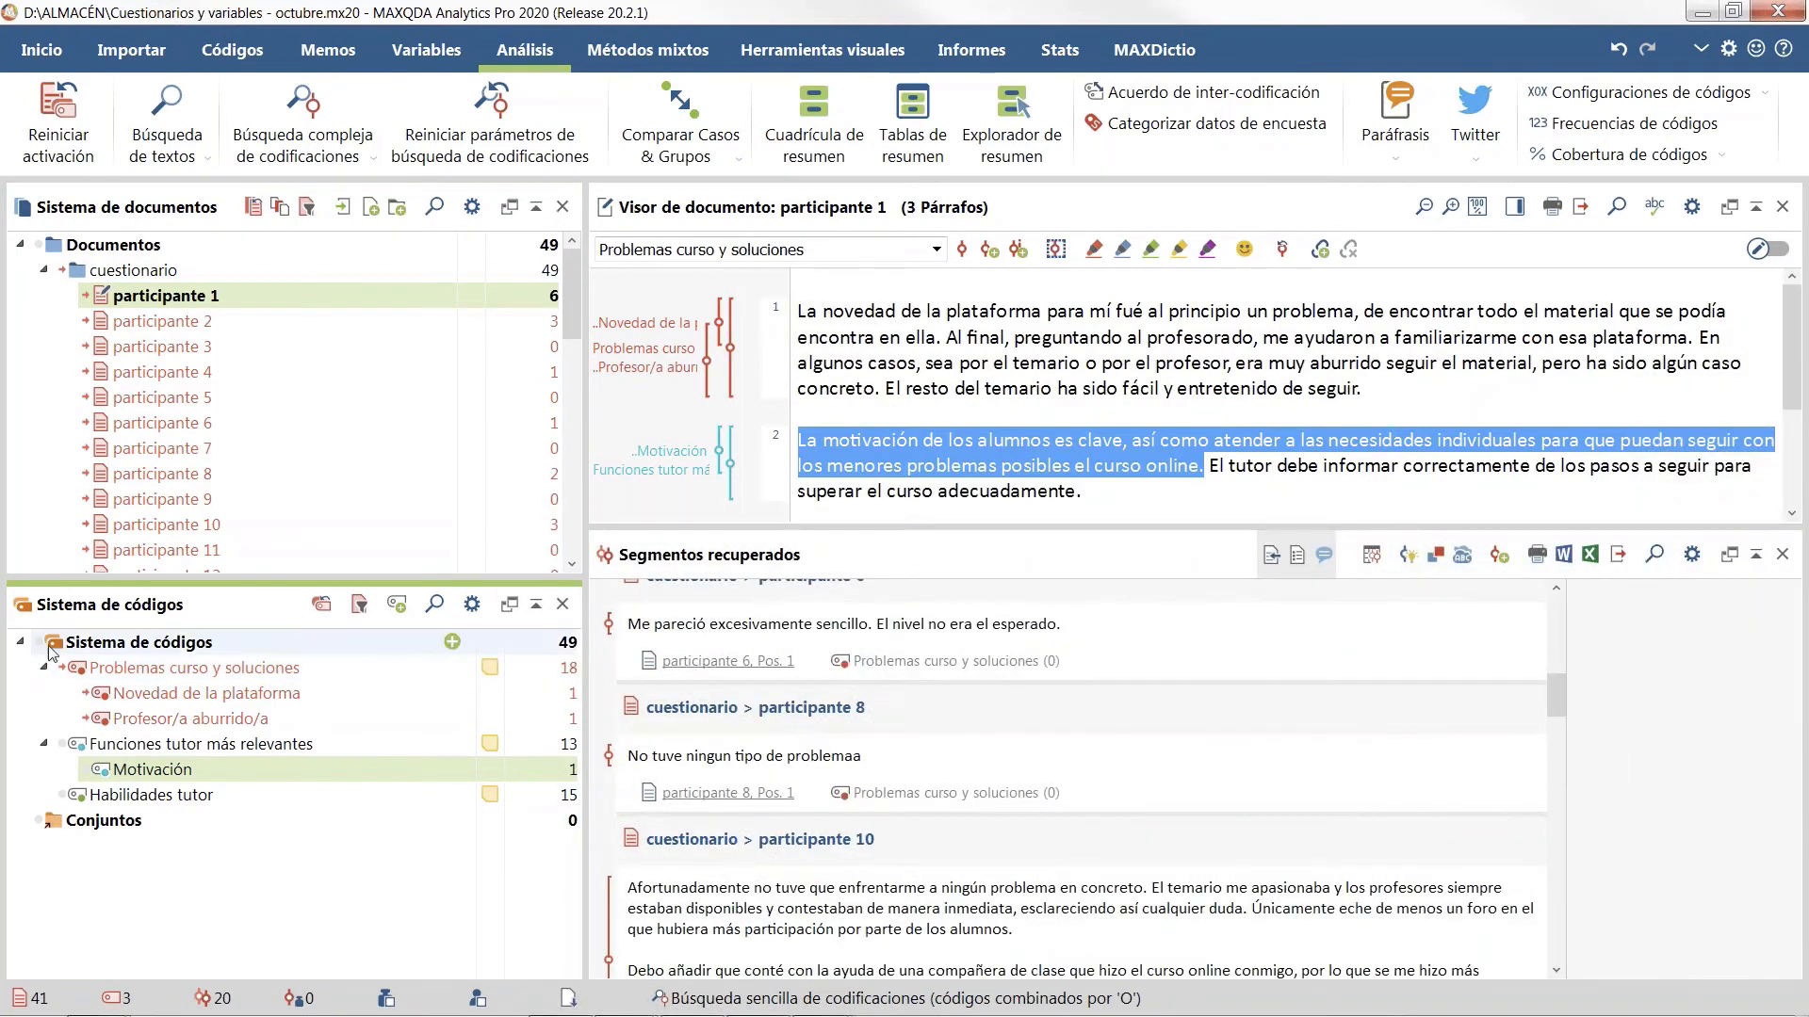
{"action": "left_click", "coordinate": [63, 669]}
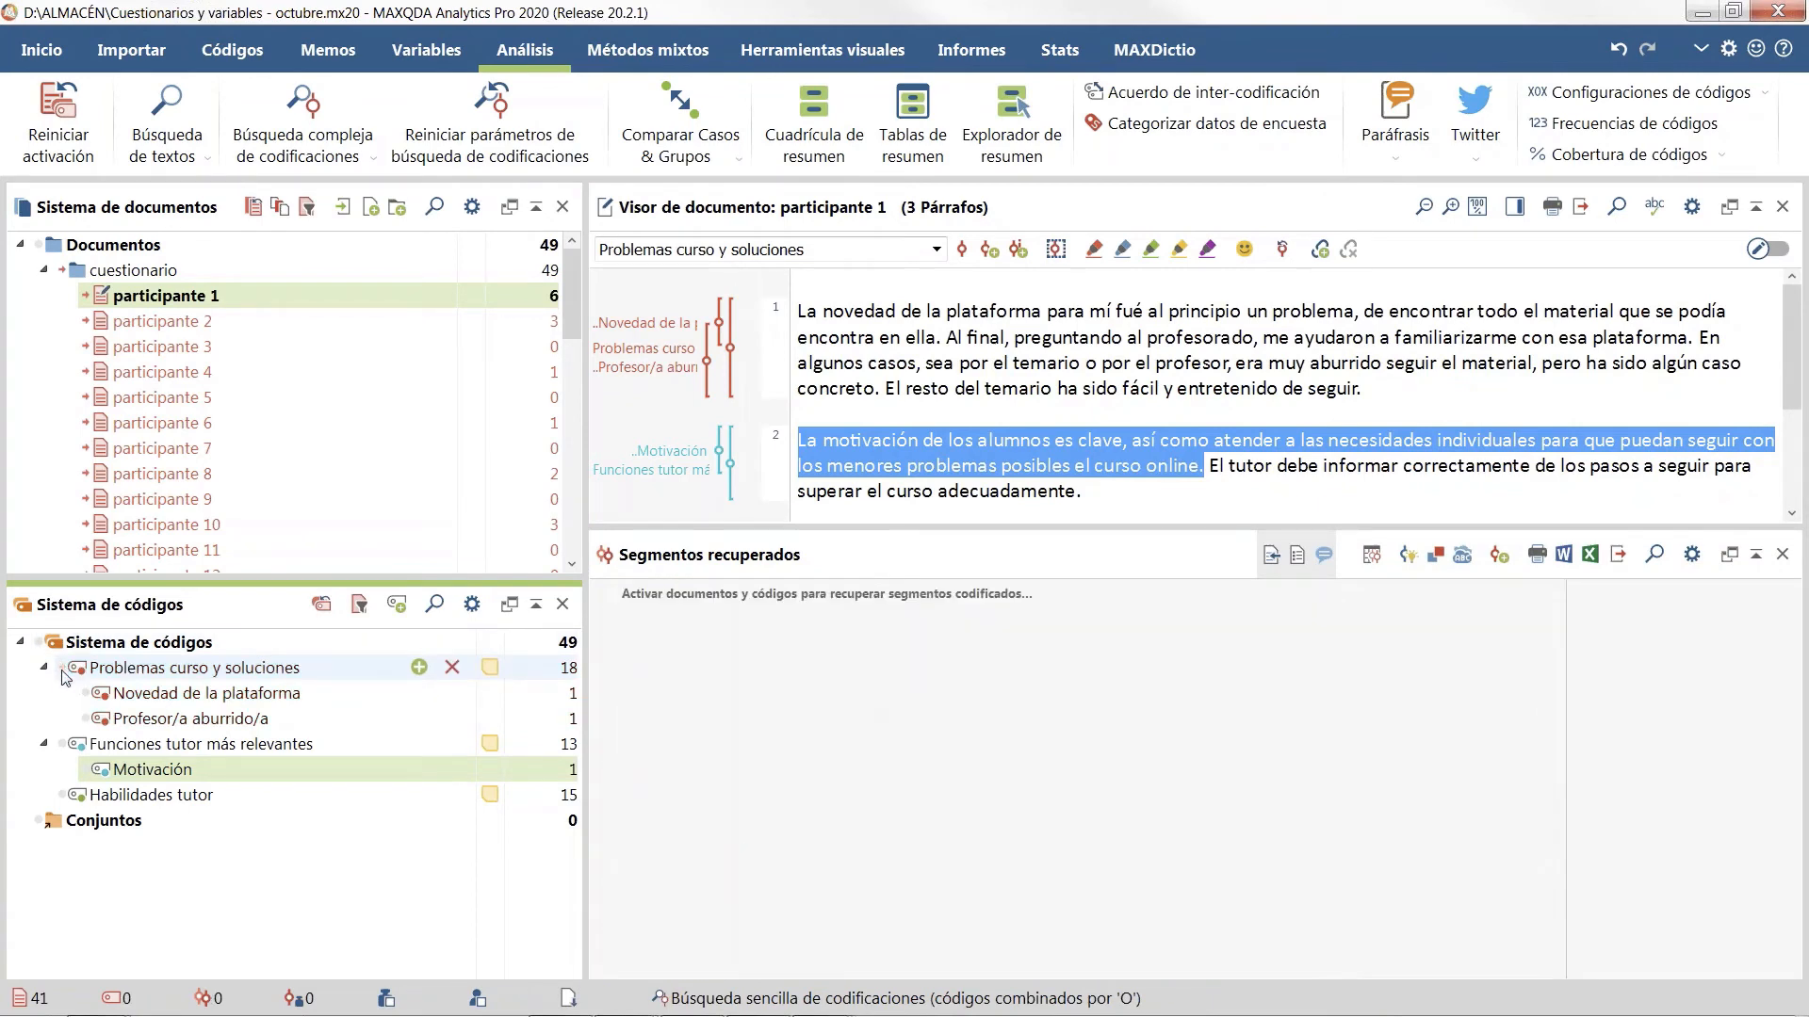
{"action": "left_click", "coordinate": [60, 271]}
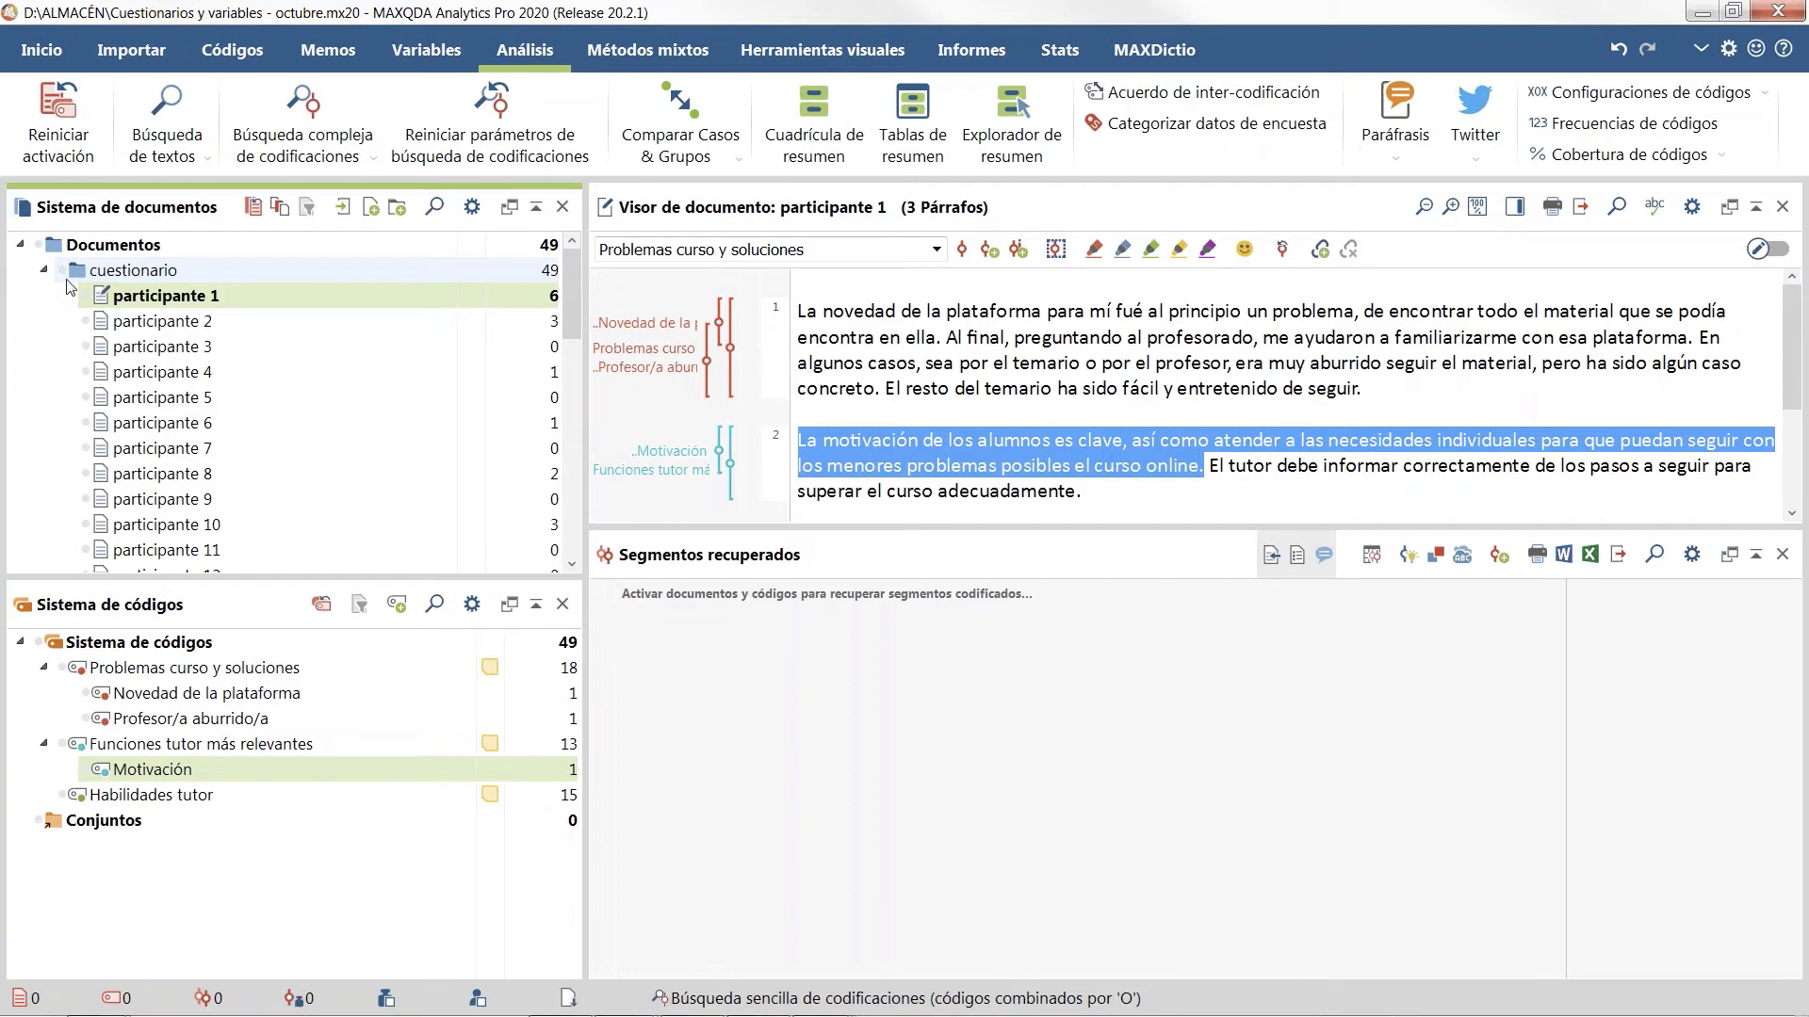
Step: Open the list of document variables and review the system and user variables
{"action": "left_click", "coordinate": [450, 57]}
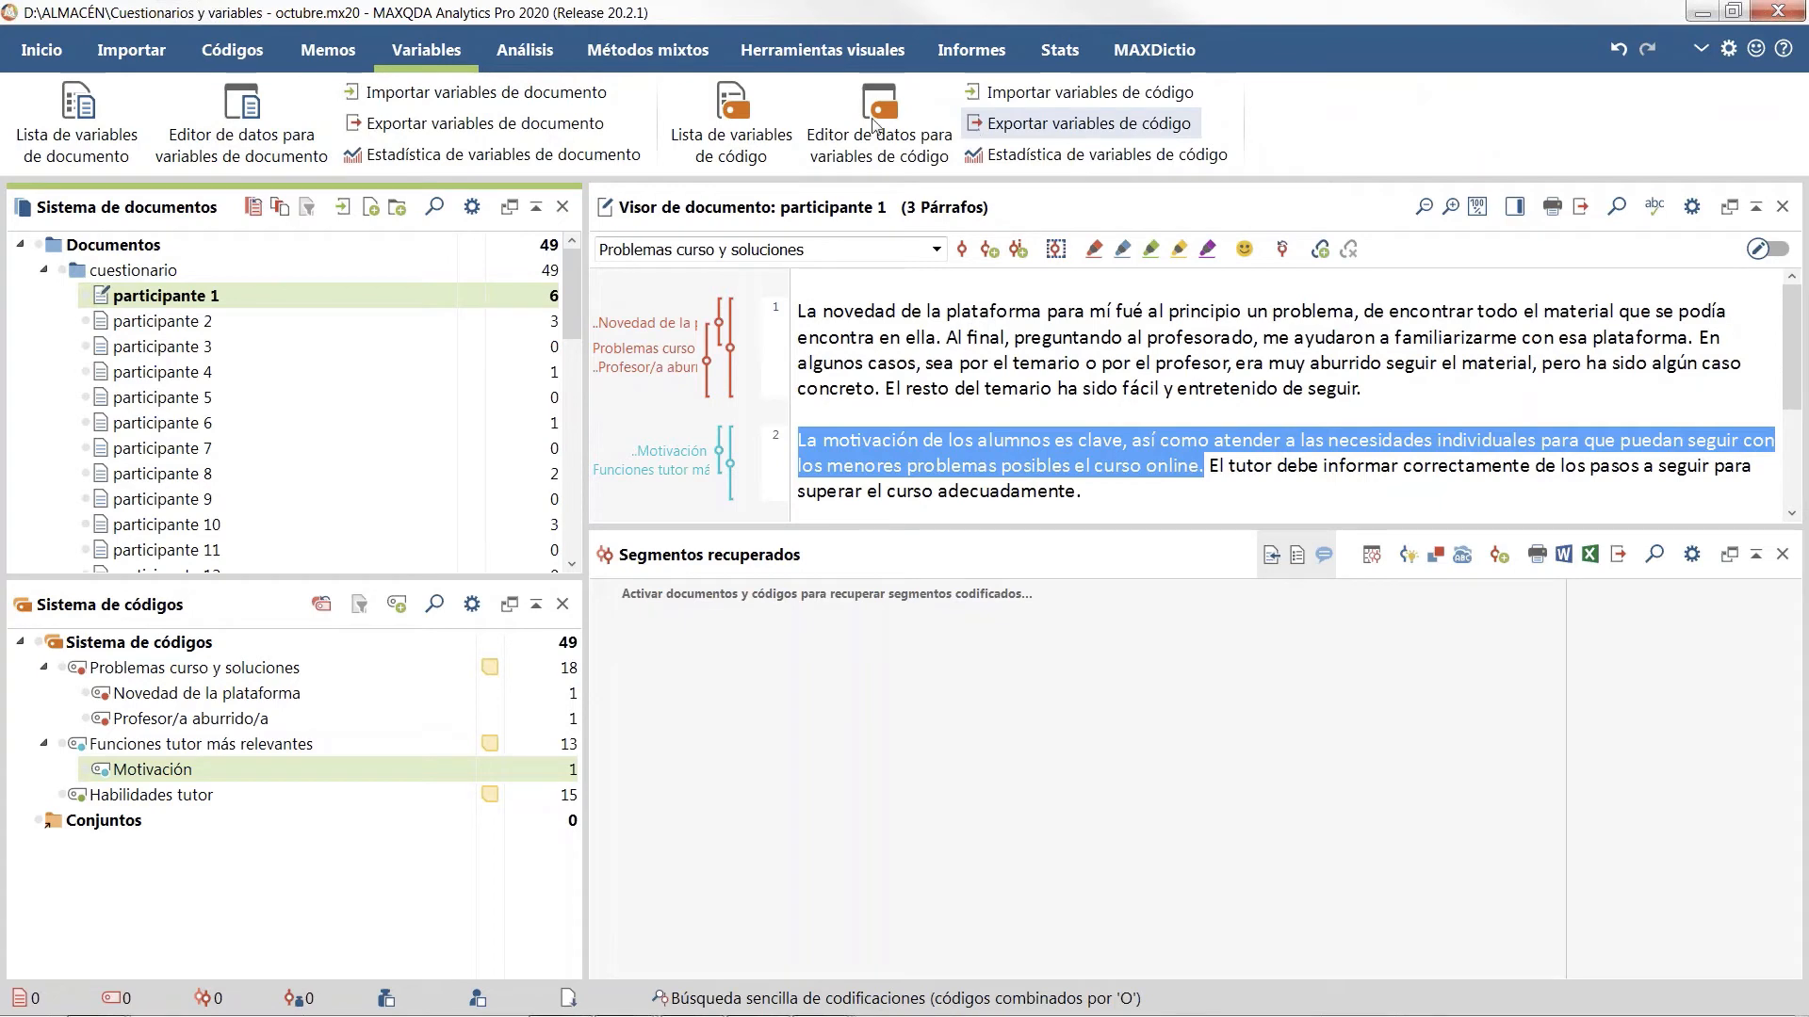
{"action": "left_click", "coordinate": [85, 159]}
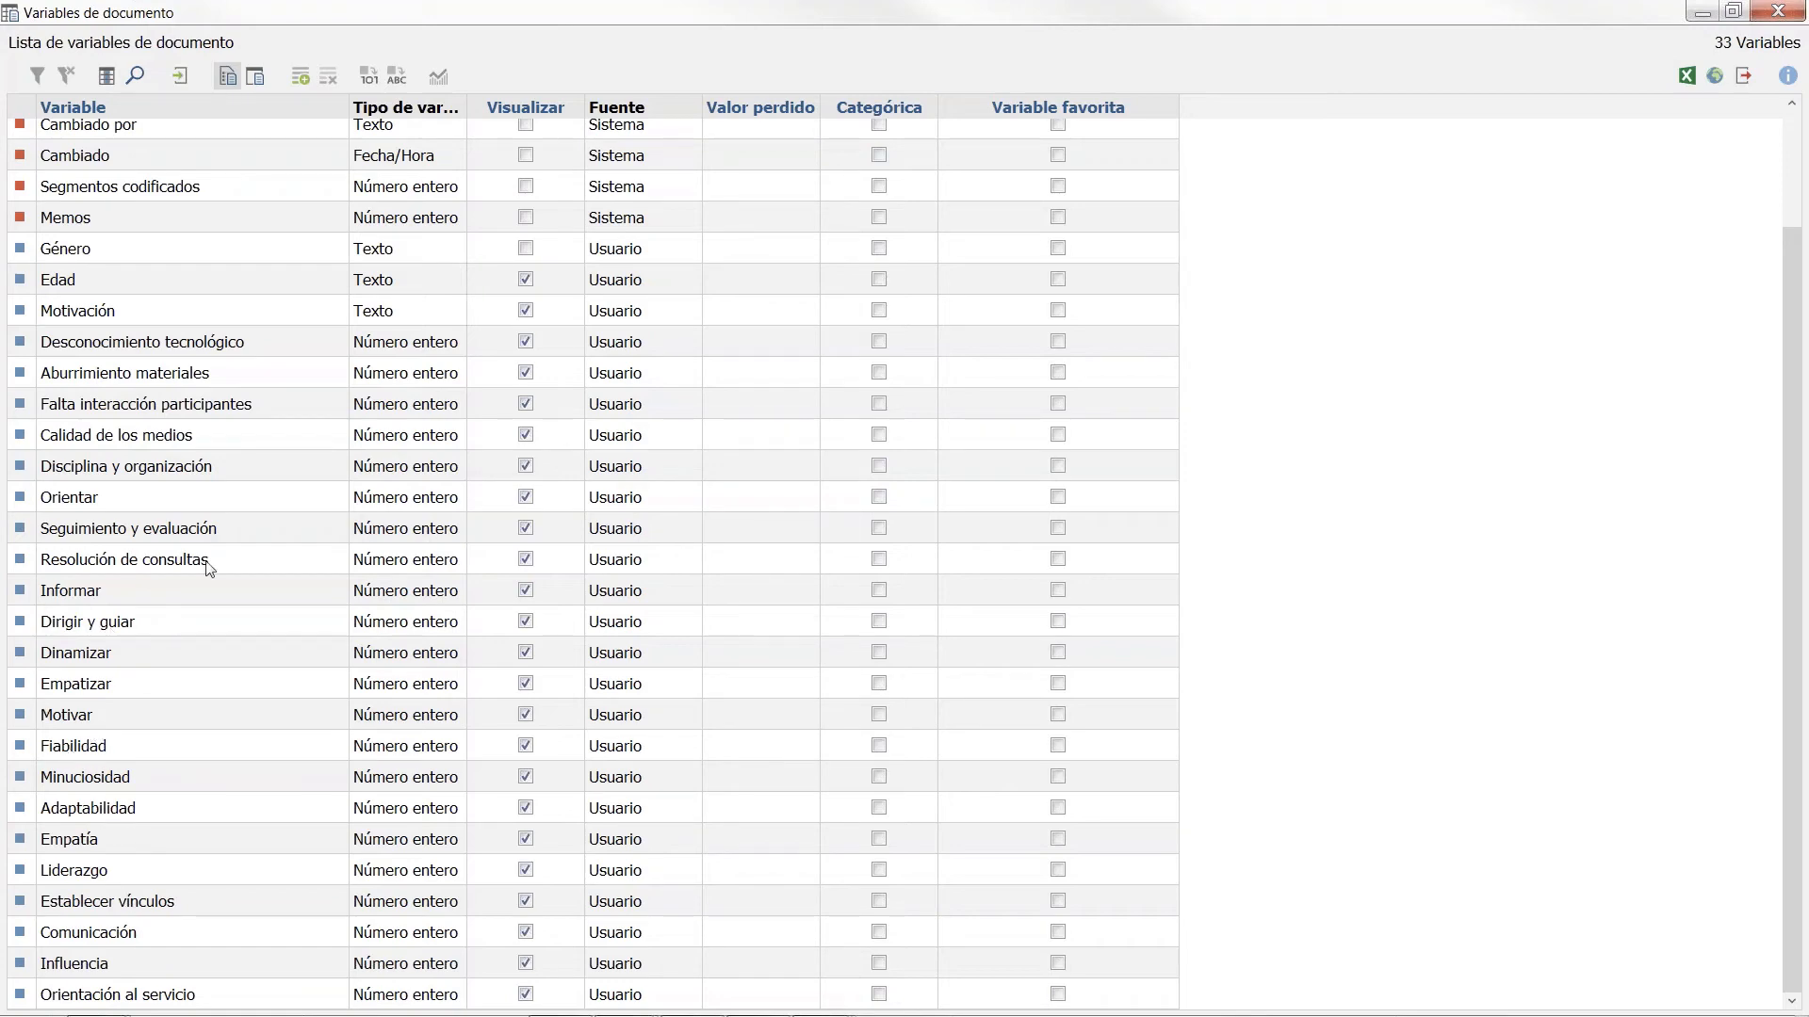
{"action": "scroll", "coordinate": [189, 509], "scroll_direction": "up", "scroll_amount": 2}
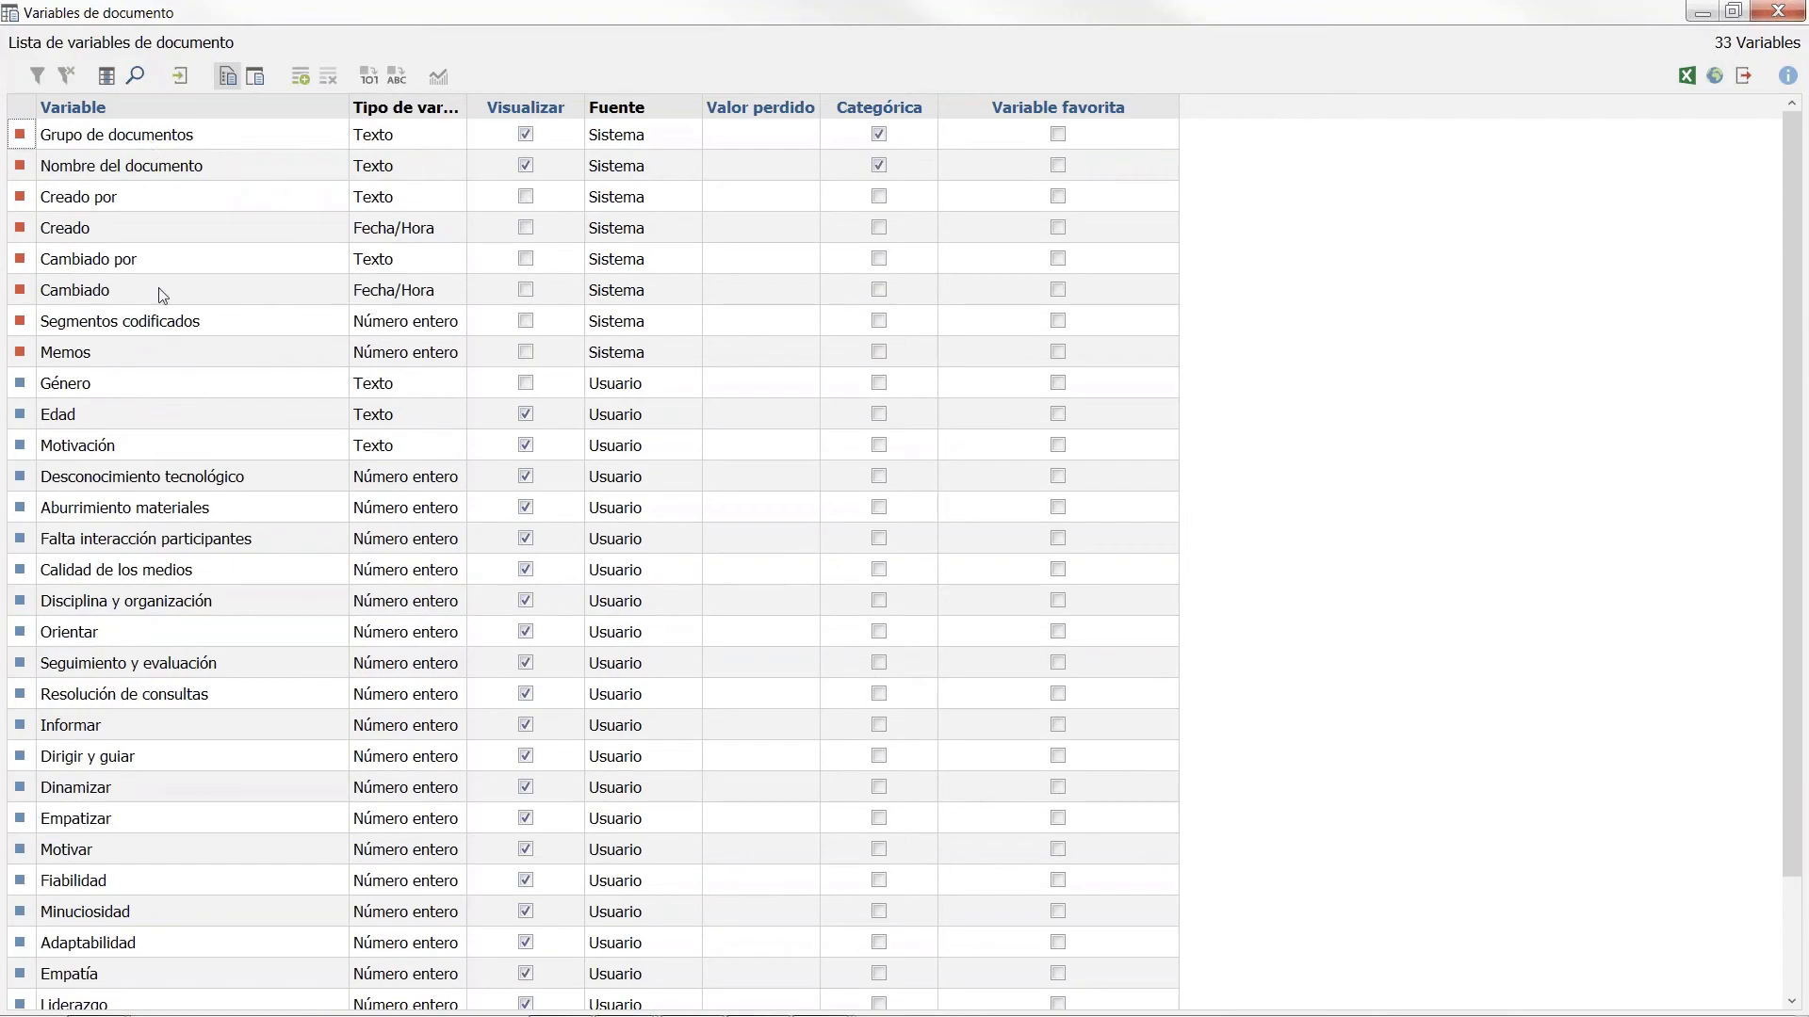
{"action": "left_click_drag", "start_coordinate": [339, 26], "coordinate": [356, 219]}
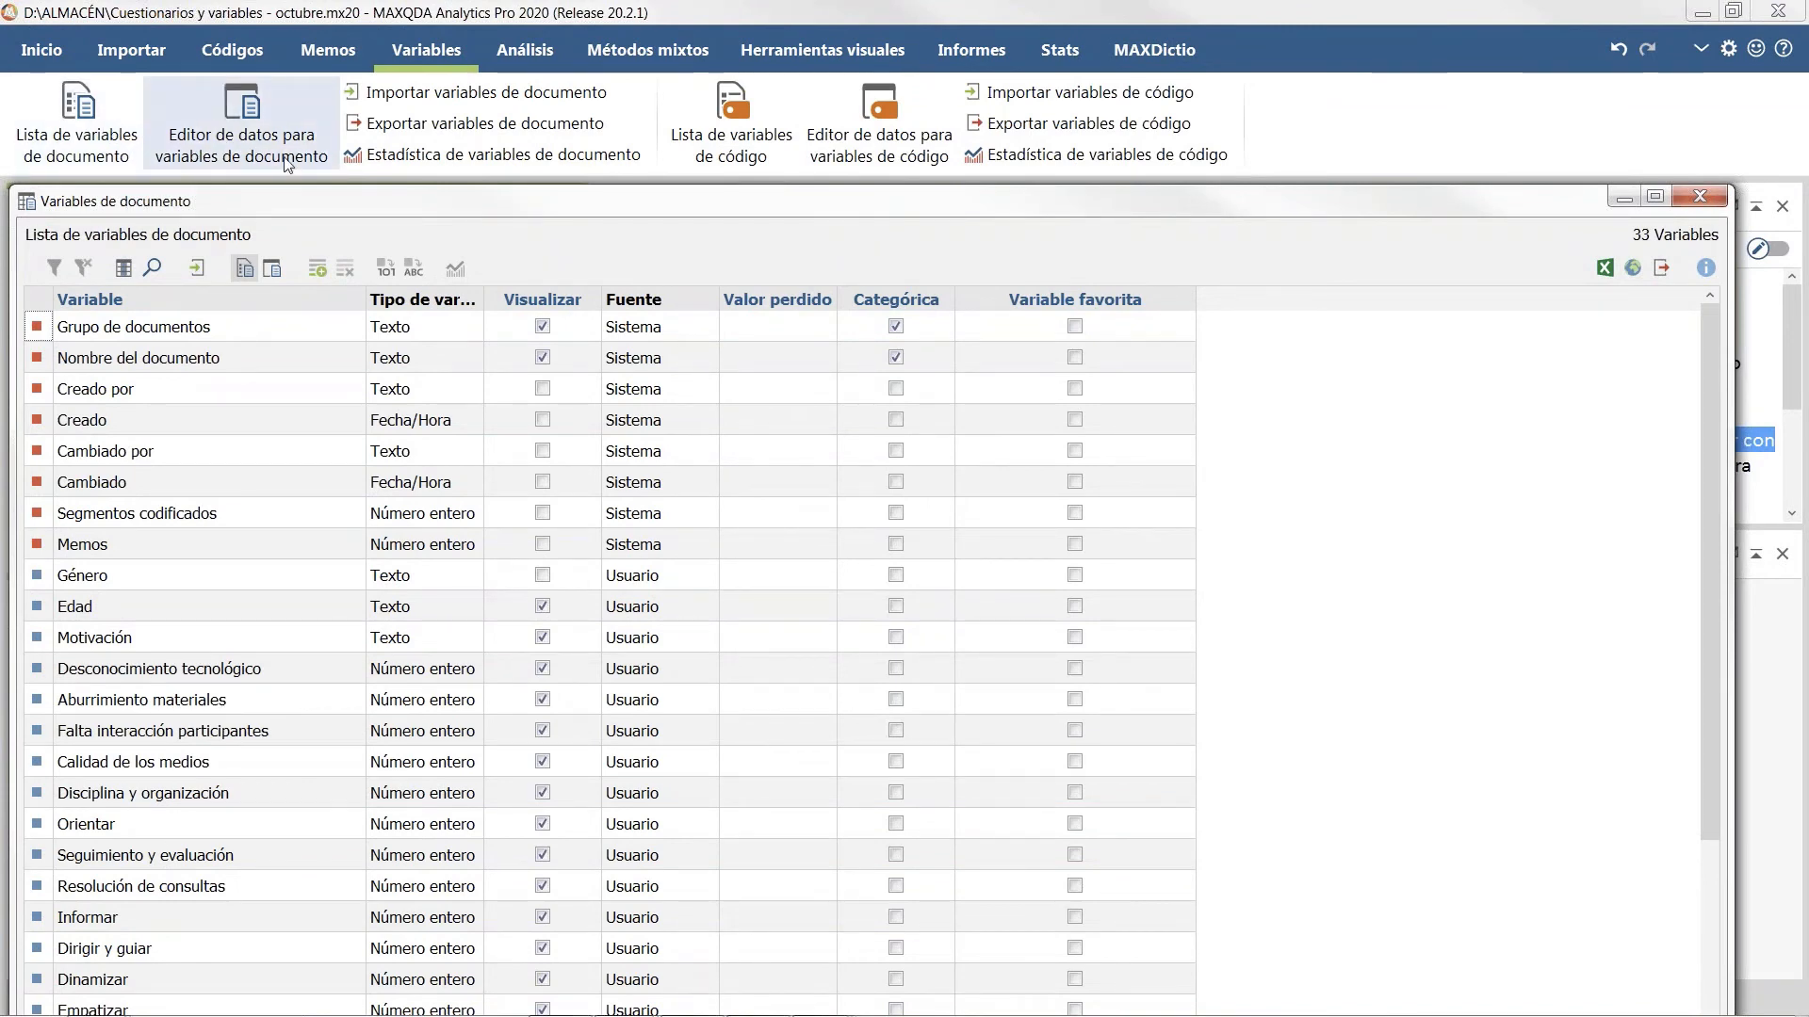
Step: Show the document variables as a full-screen data table and widen the Grupo de documentos and Nombre del documento columns to fit their headings
{"action": "left_click", "coordinate": [271, 269]}
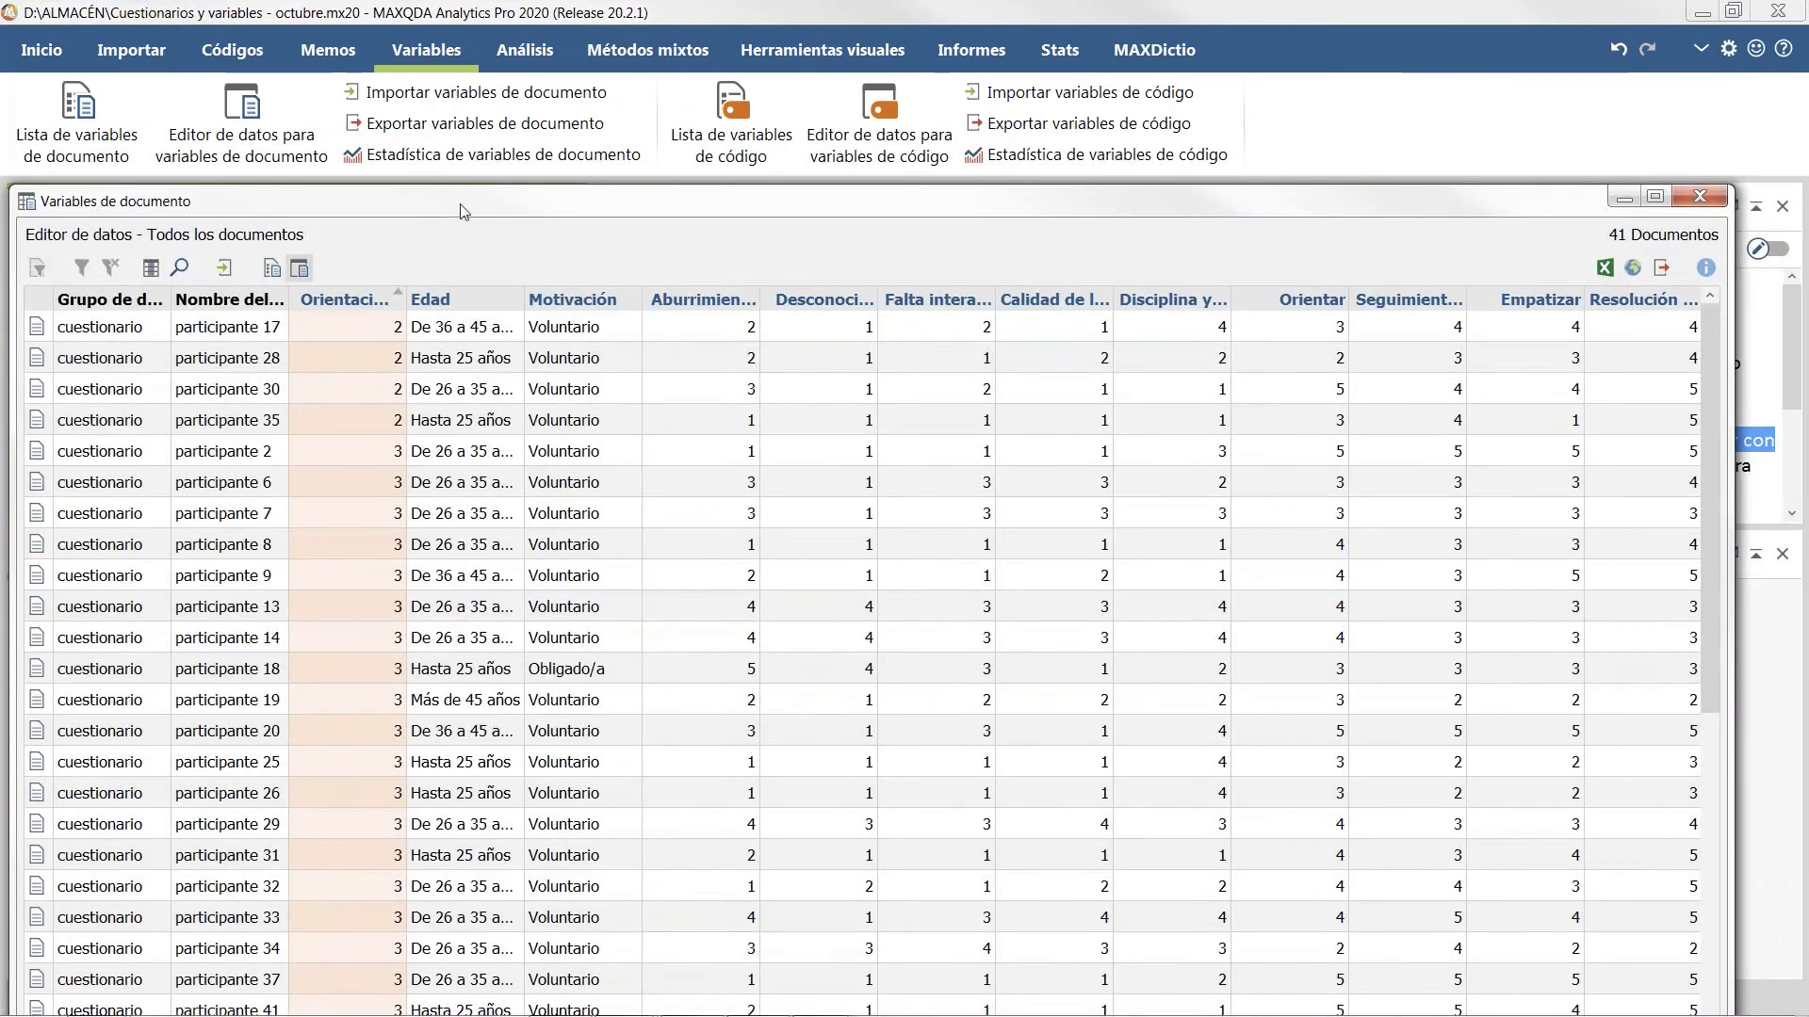
{"action": "double_click", "coordinate": [459, 204]}
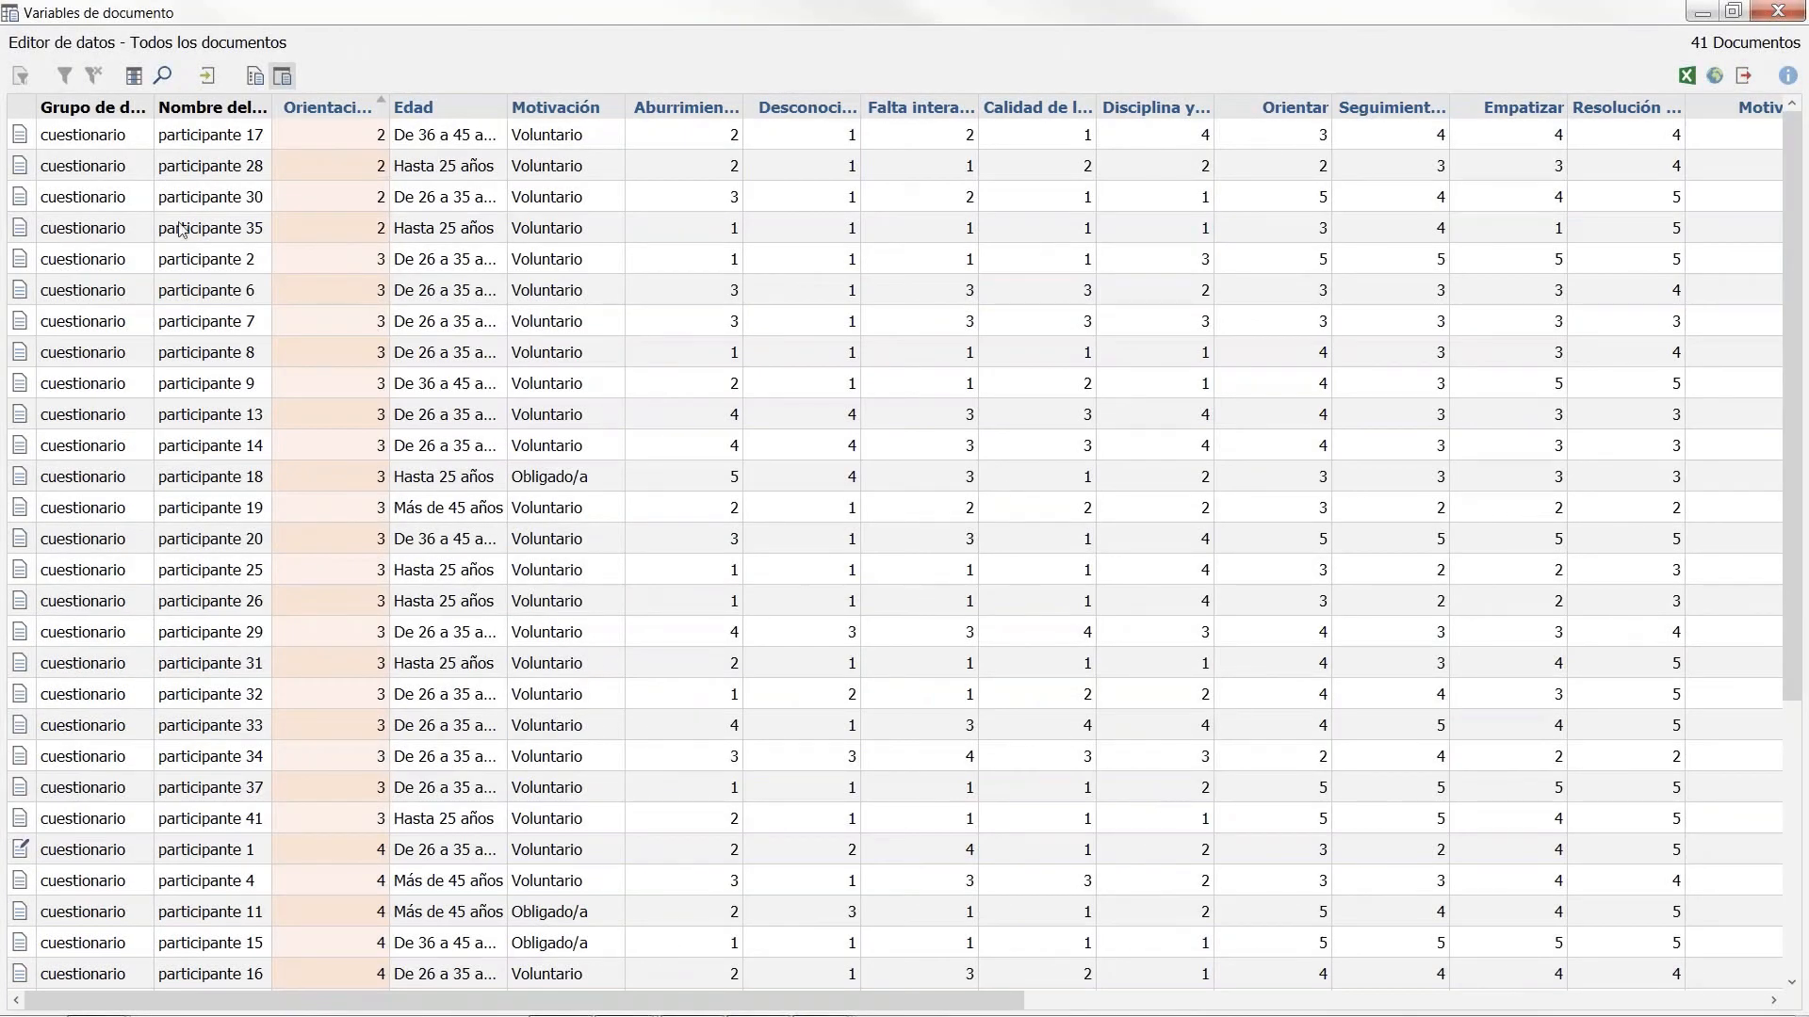
{"action": "left_click_drag", "start_coordinate": [154, 107], "coordinate": [237, 107]}
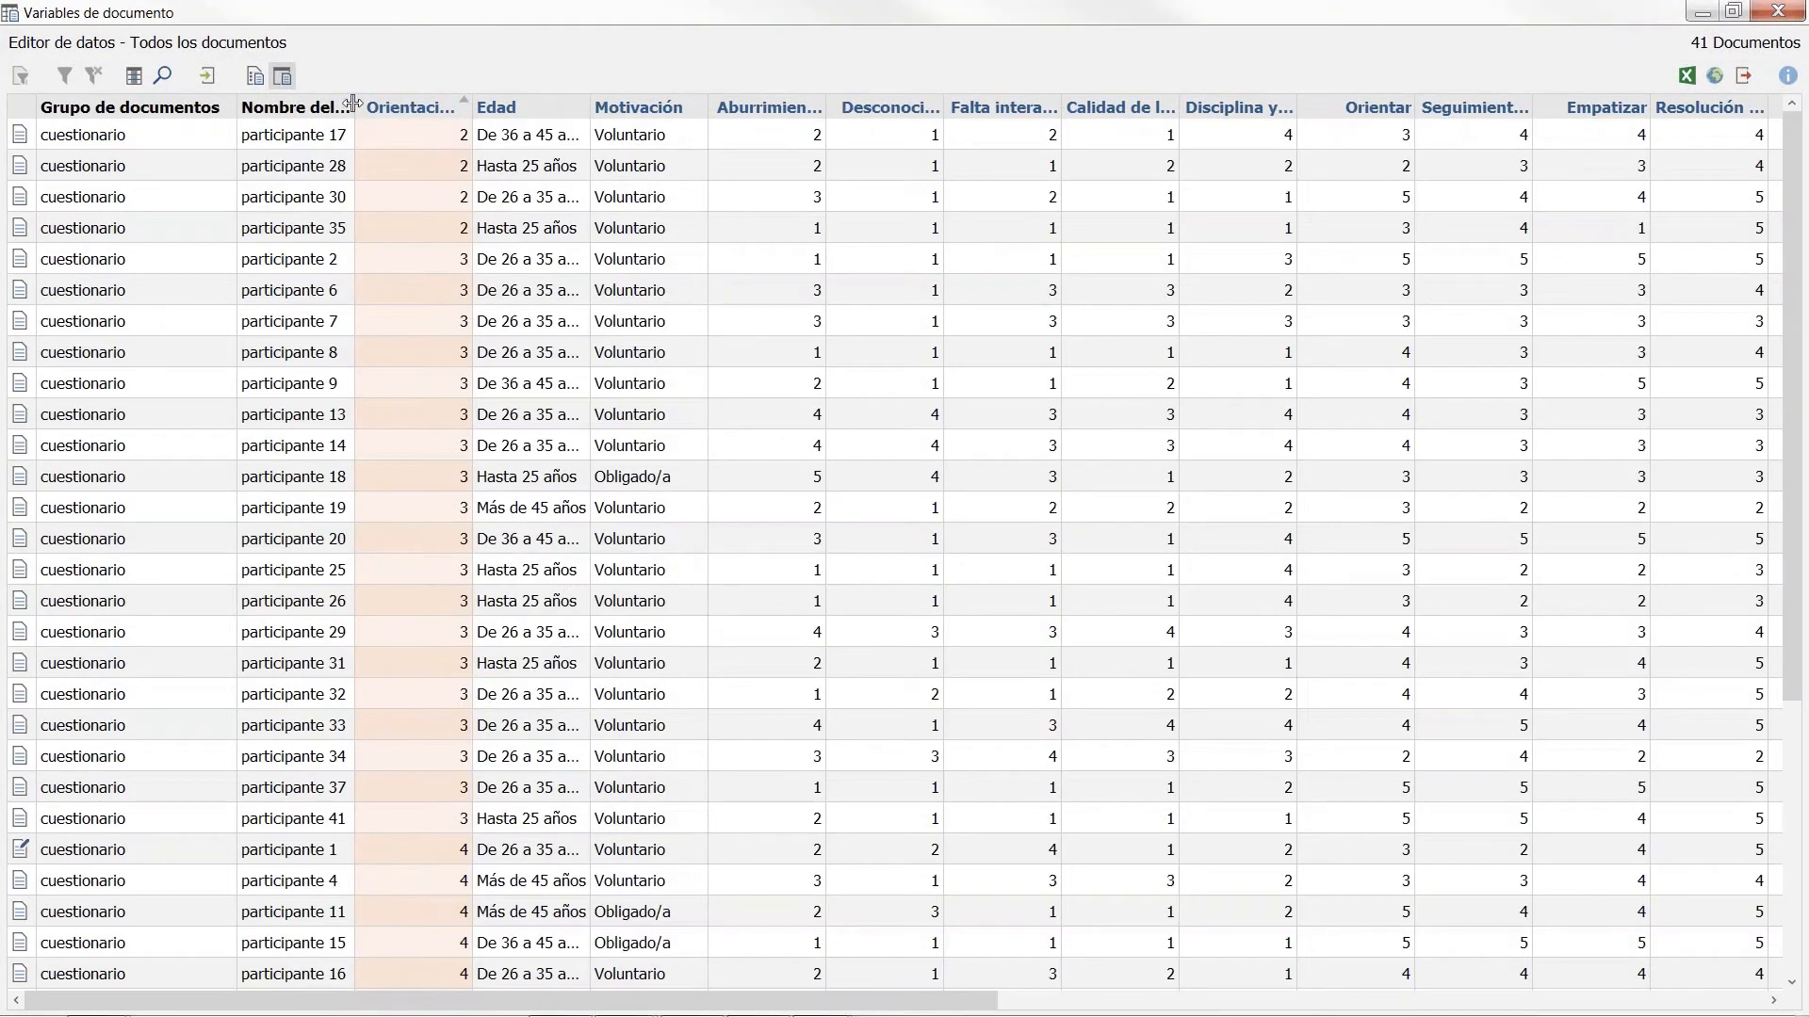
{"action": "left_click_drag", "start_coordinate": [354, 107], "coordinate": [453, 108]}
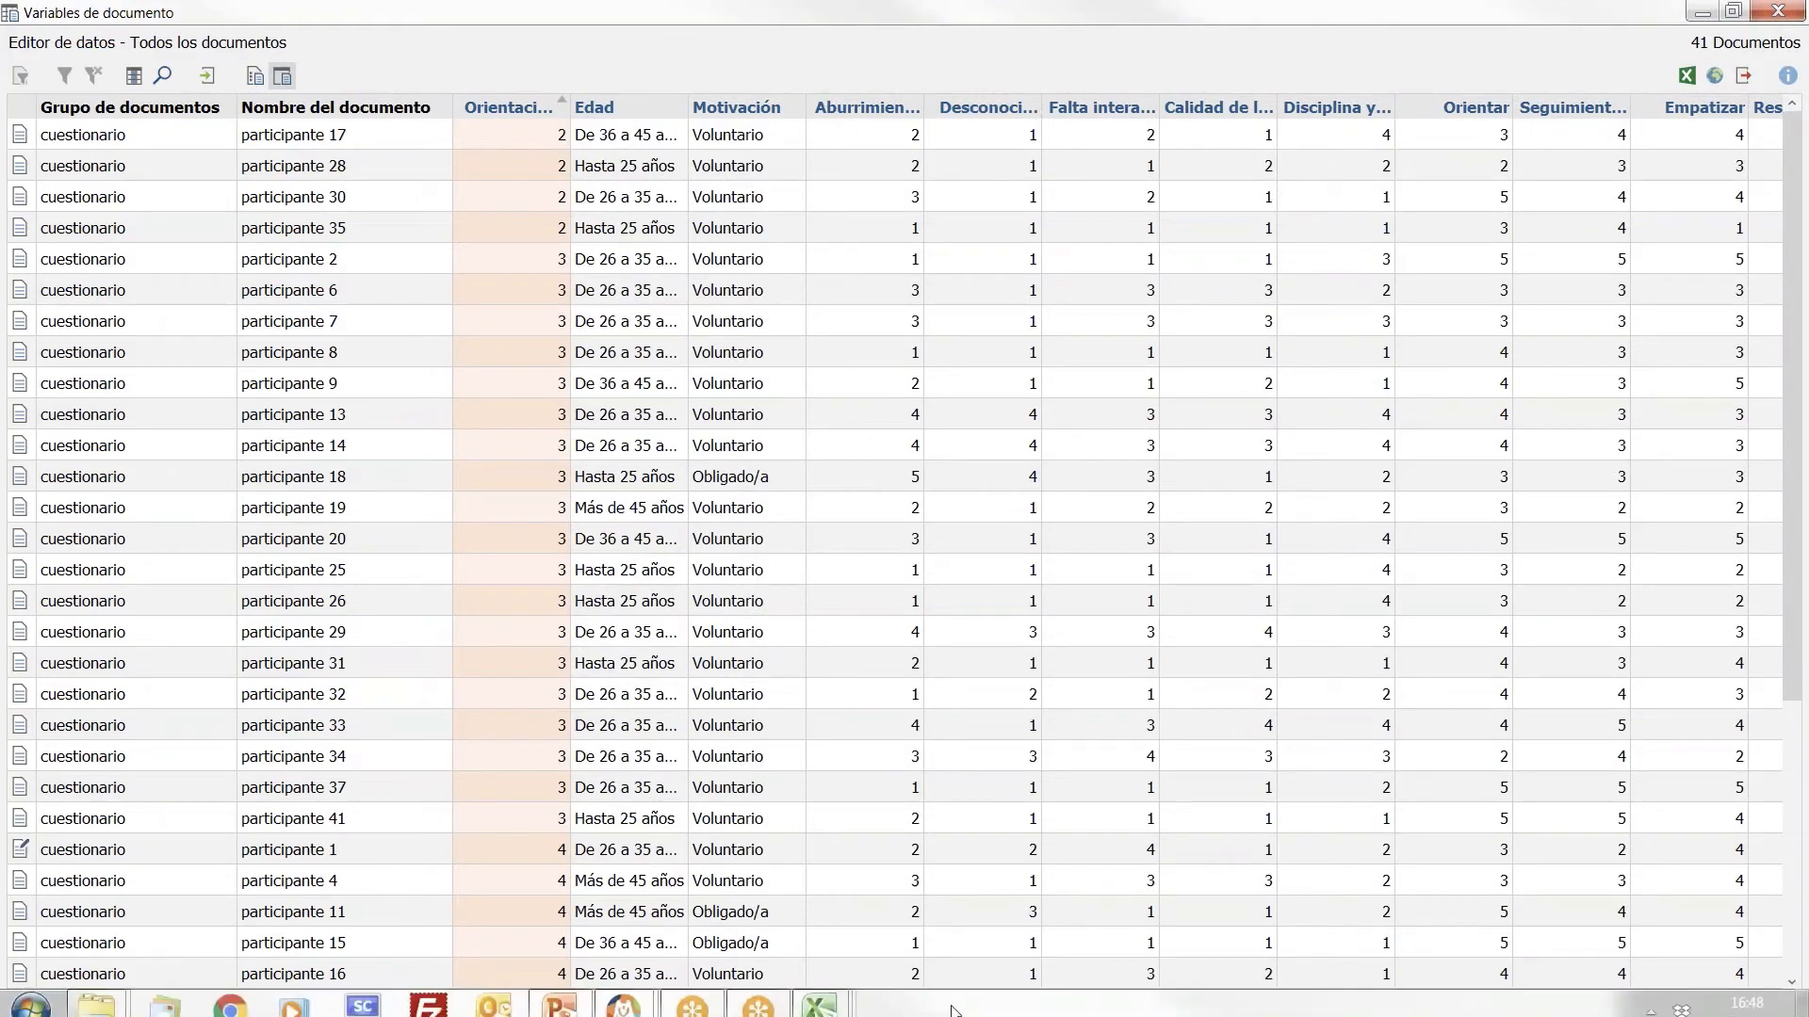
{"action": "left_click_drag", "start_coordinate": [868, 1000], "coordinate": [697, 970]}
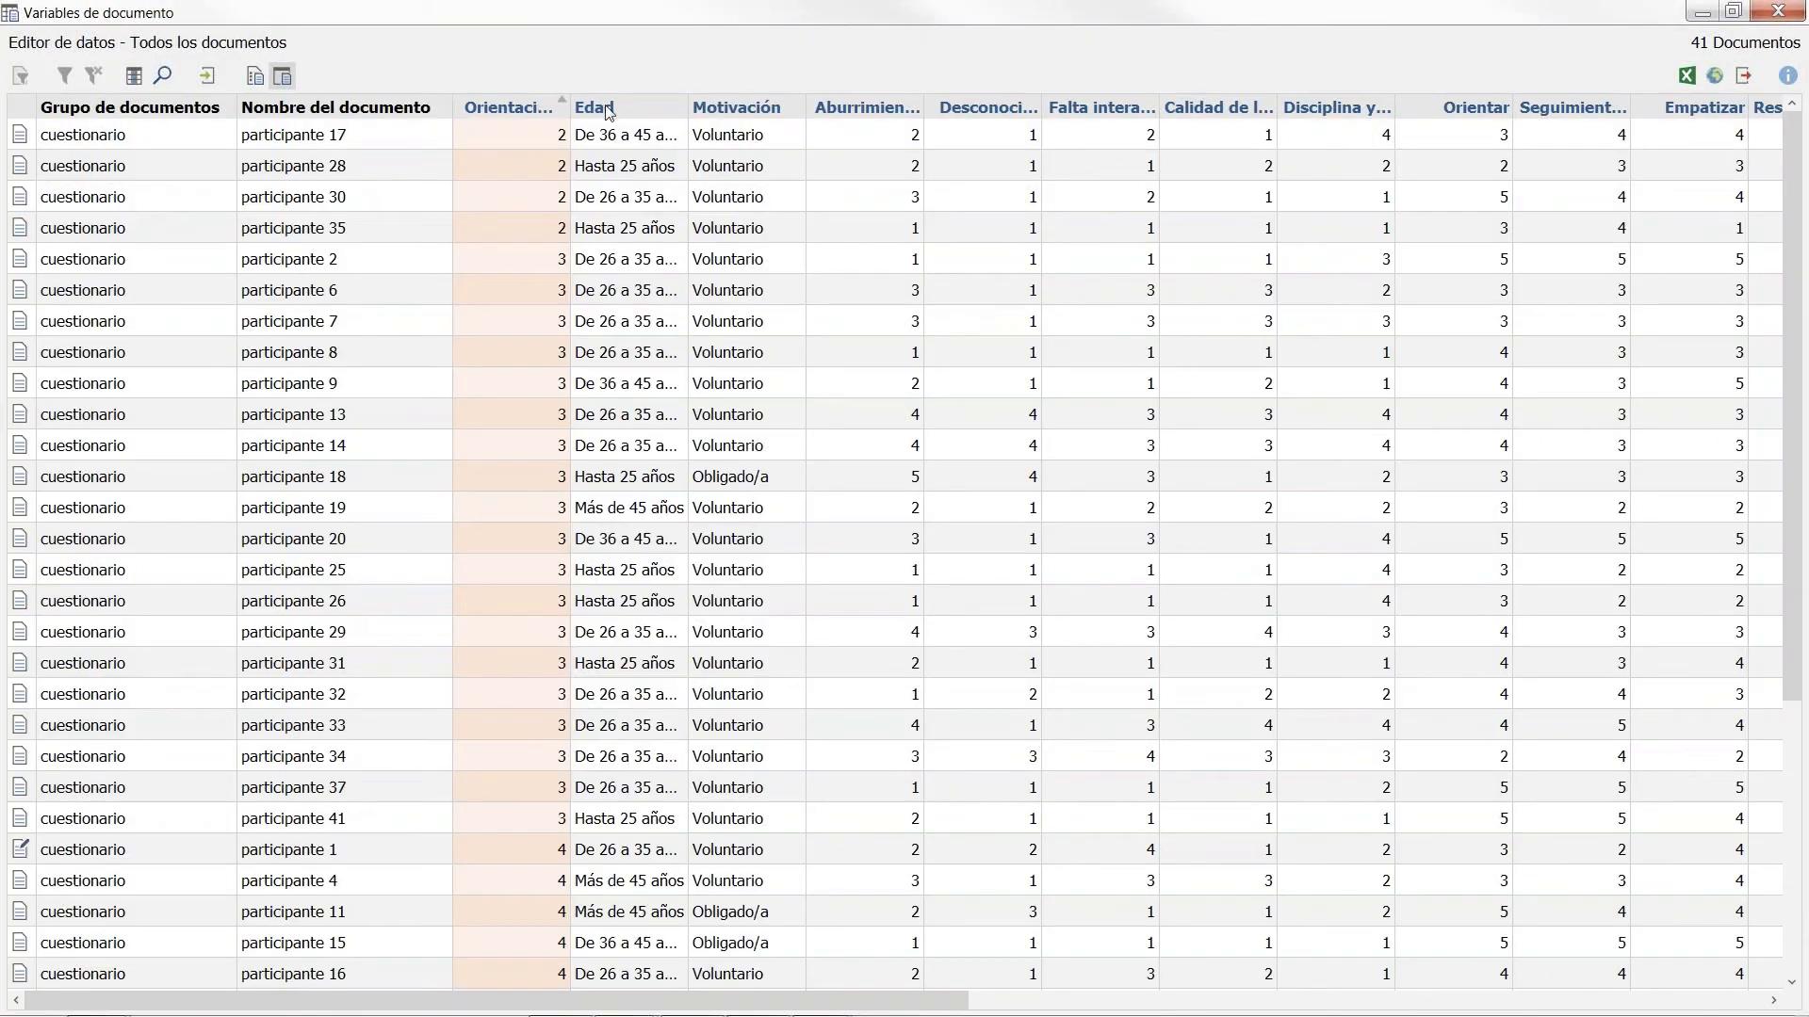
Step: Add the Cambiado column to the data table and widen it to show the full dates and times
{"action": "right_click", "coordinate": [835, 118]}
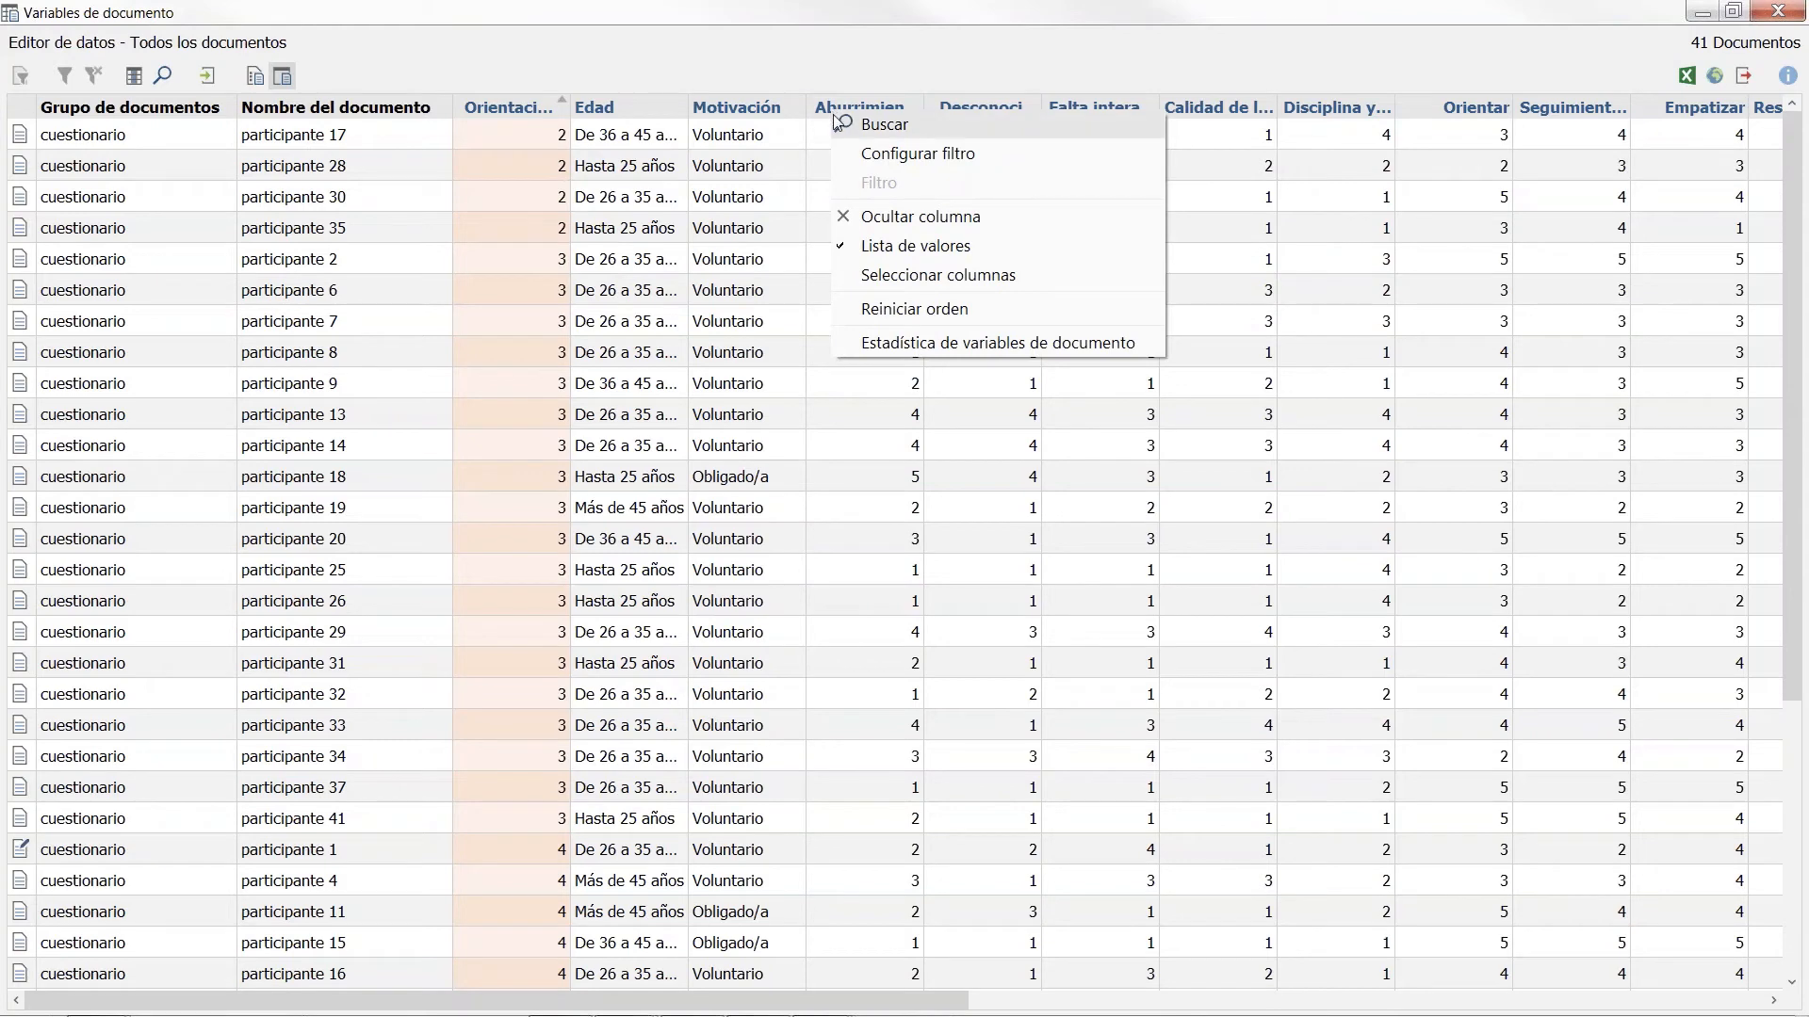
{"action": "left_click", "coordinate": [965, 291]}
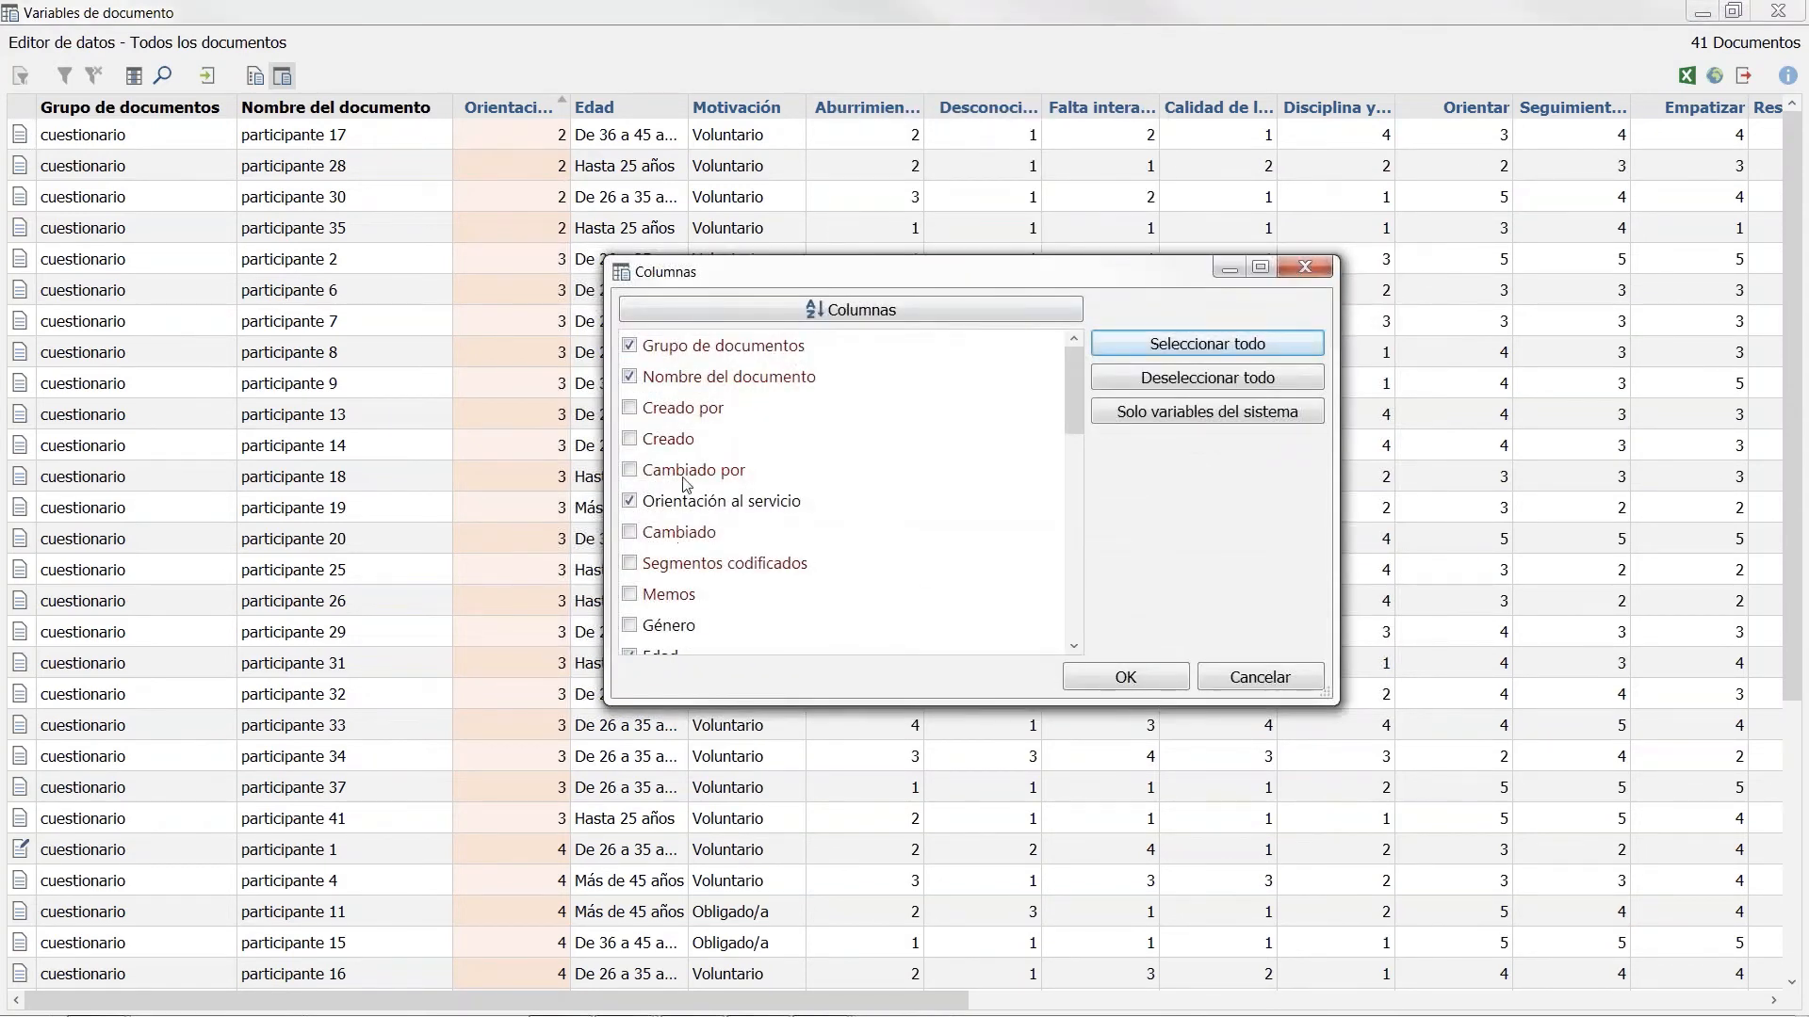
{"action": "scroll", "coordinate": [687, 484], "scroll_direction": "down", "scroll_amount": 10}
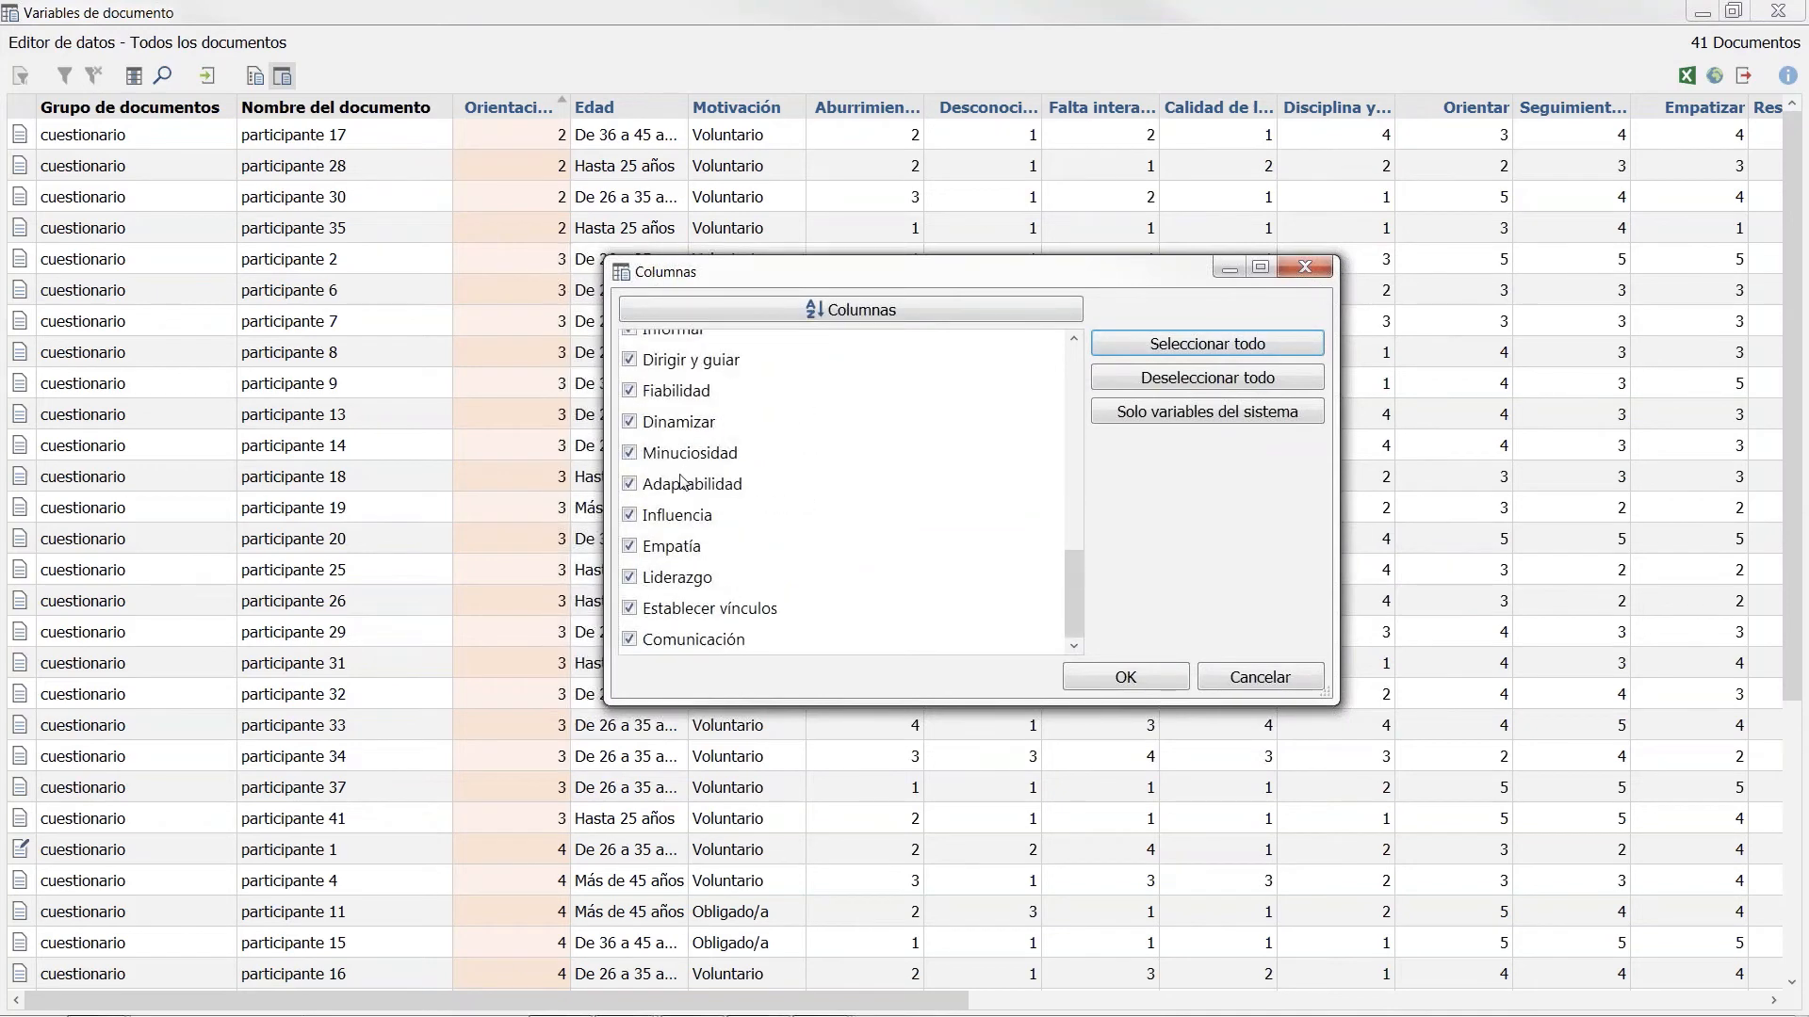
{"action": "scroll", "coordinate": [682, 481], "scroll_direction": "up", "scroll_amount": 10}
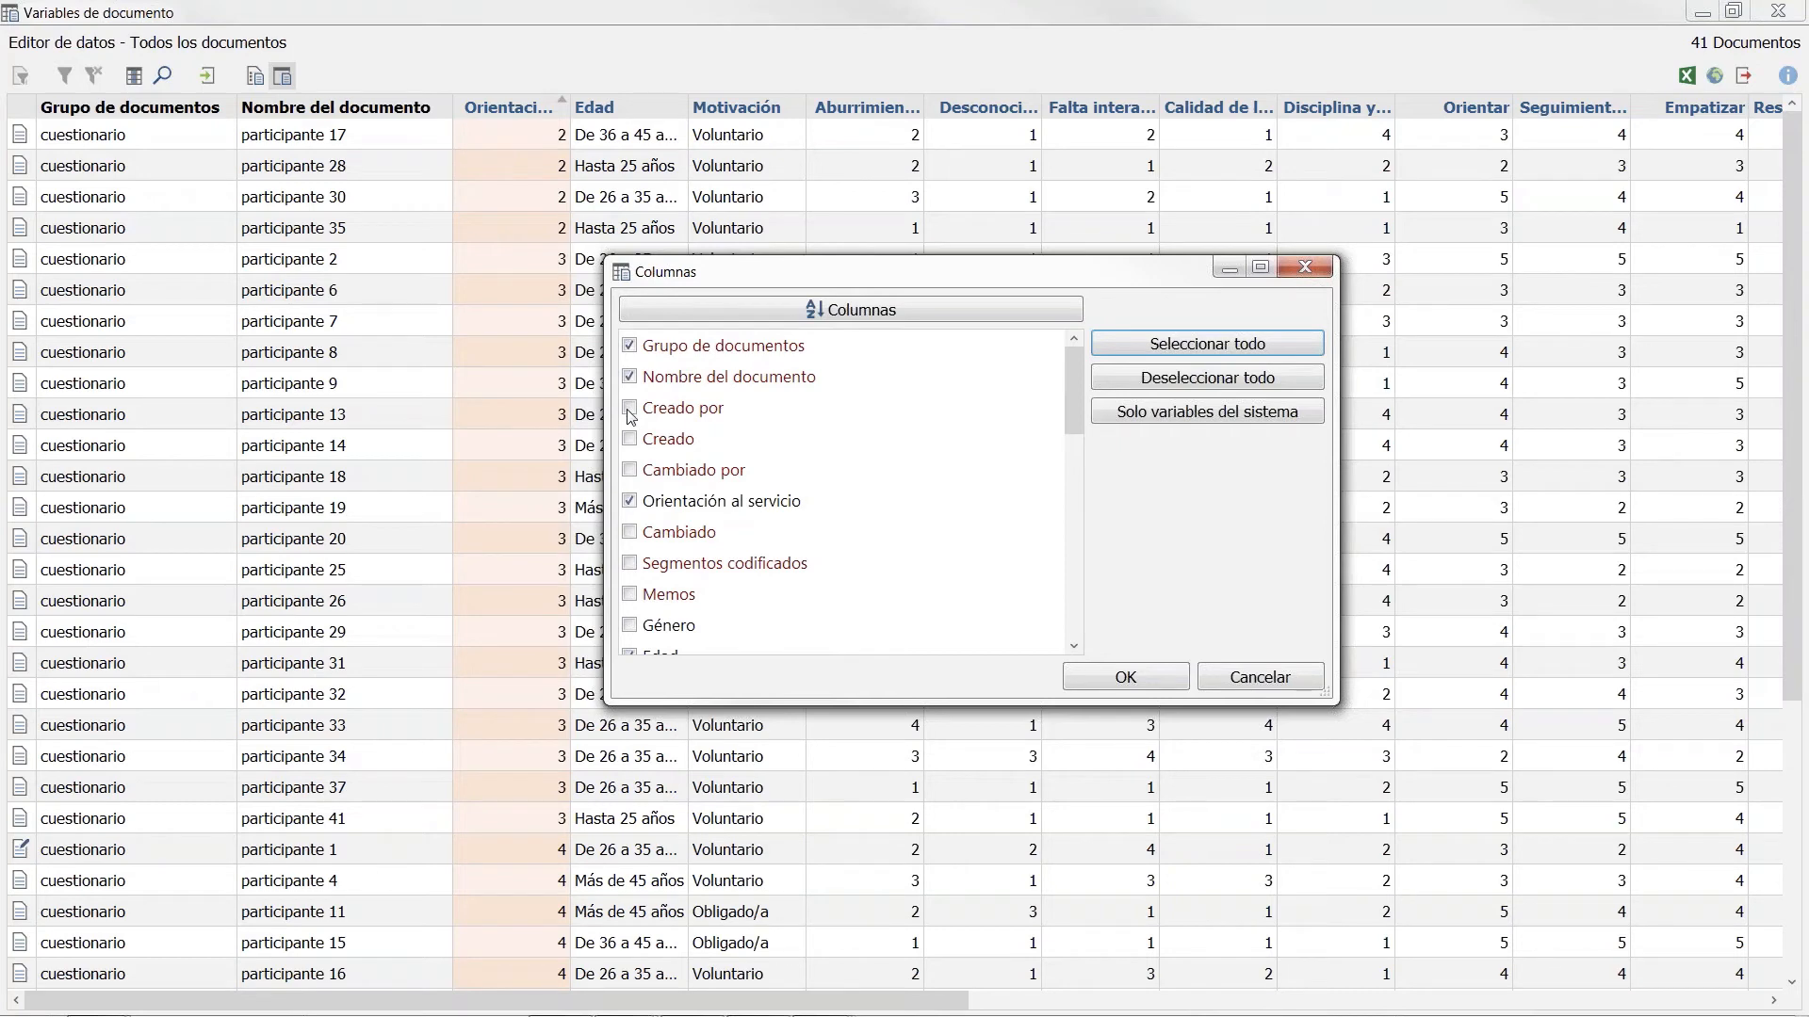
{"action": "left_click", "coordinate": [630, 535]}
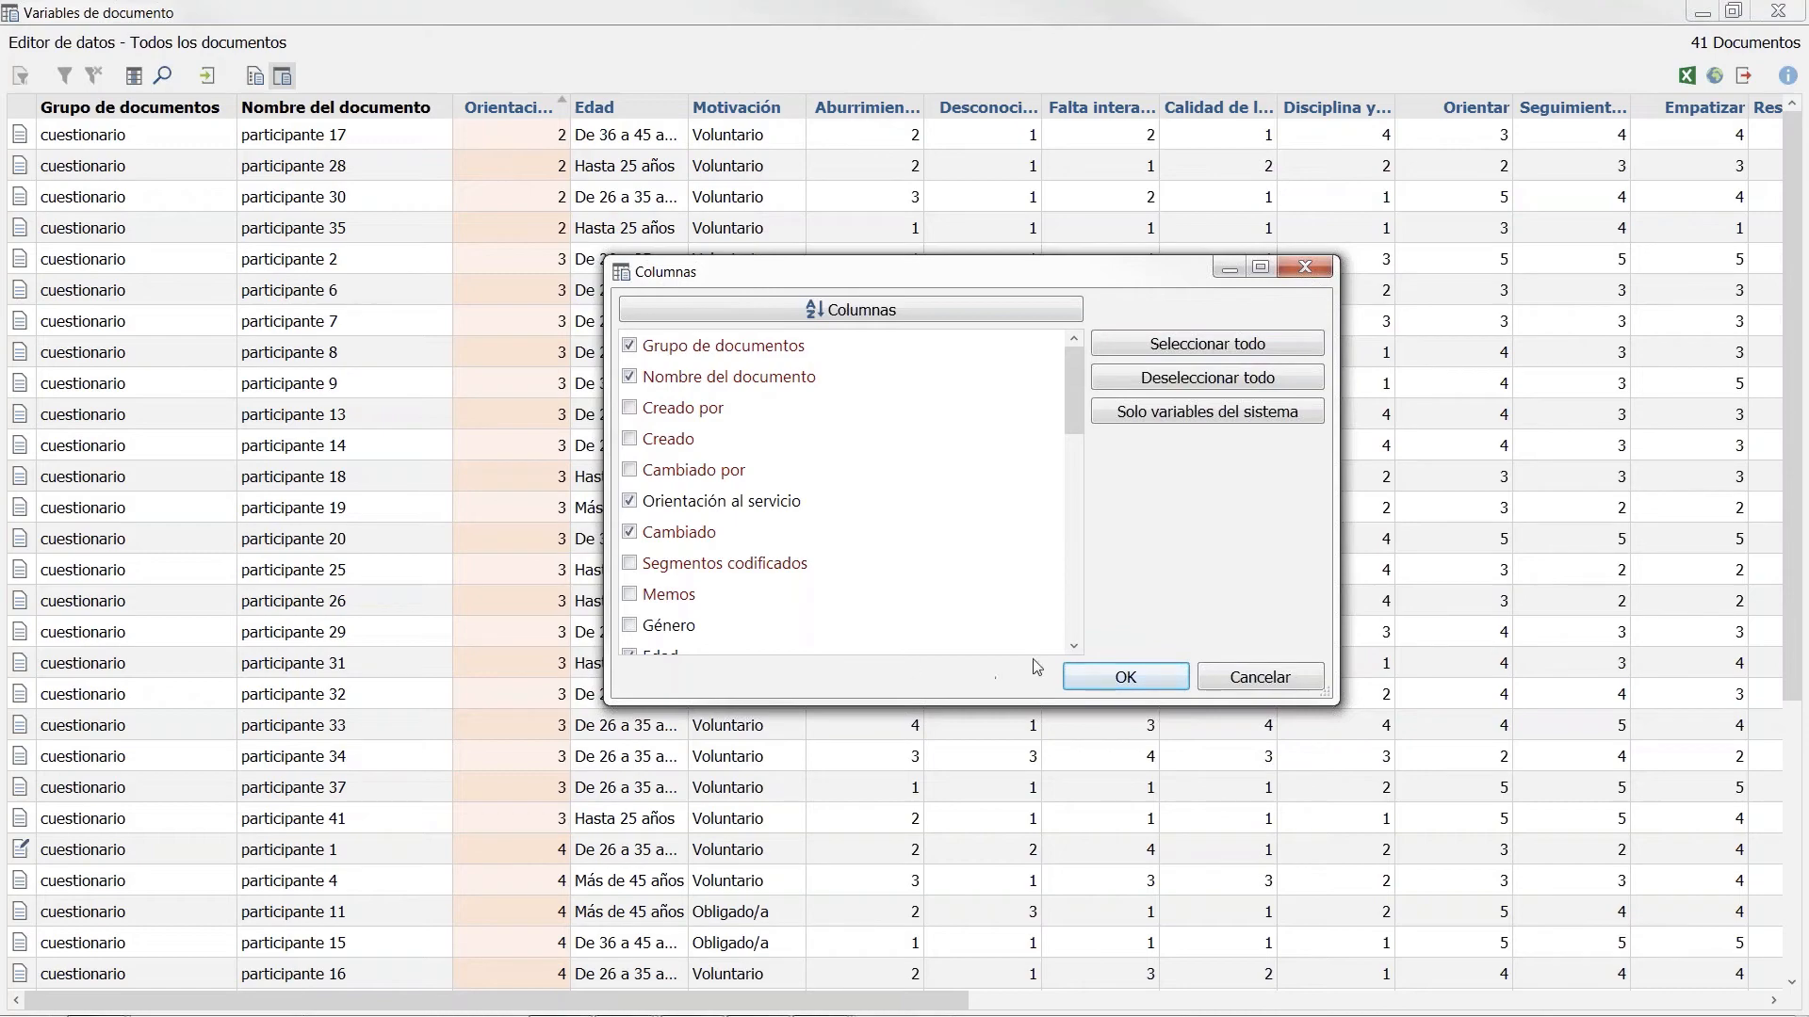
{"action": "left_click", "coordinate": [1127, 678]}
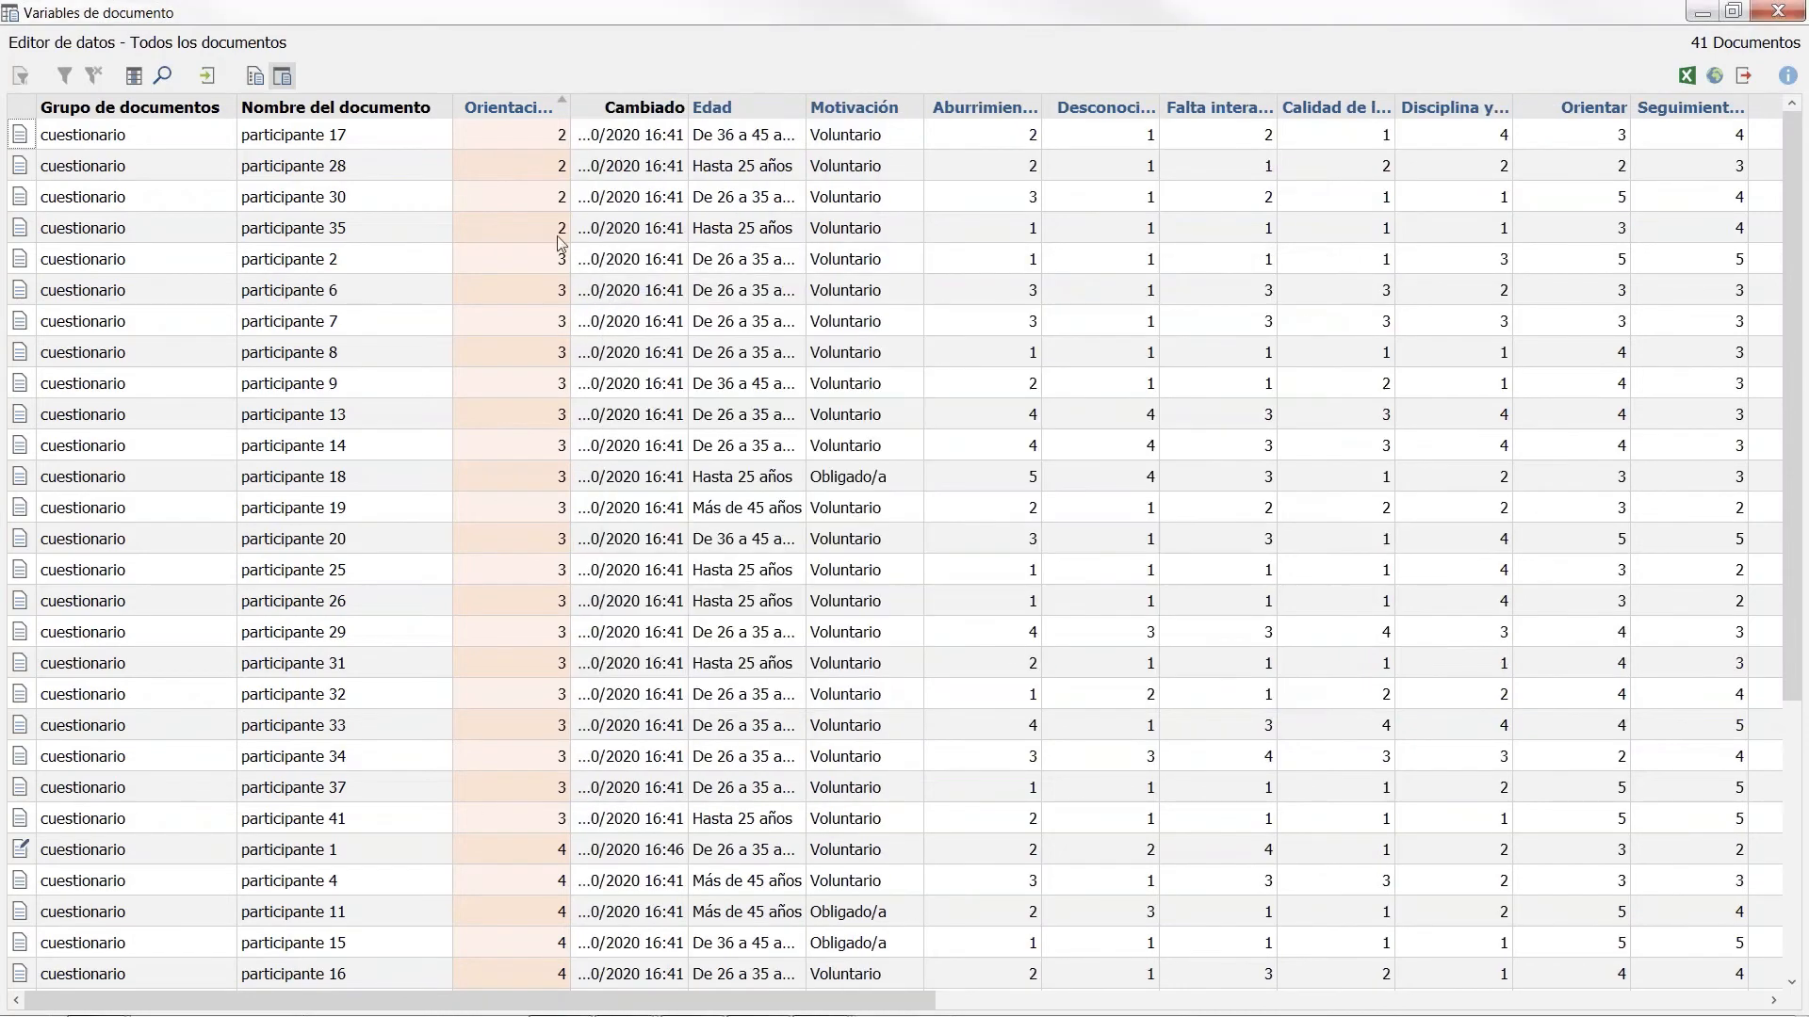
{"action": "left_click_drag", "start_coordinate": [689, 108], "coordinate": [741, 113]}
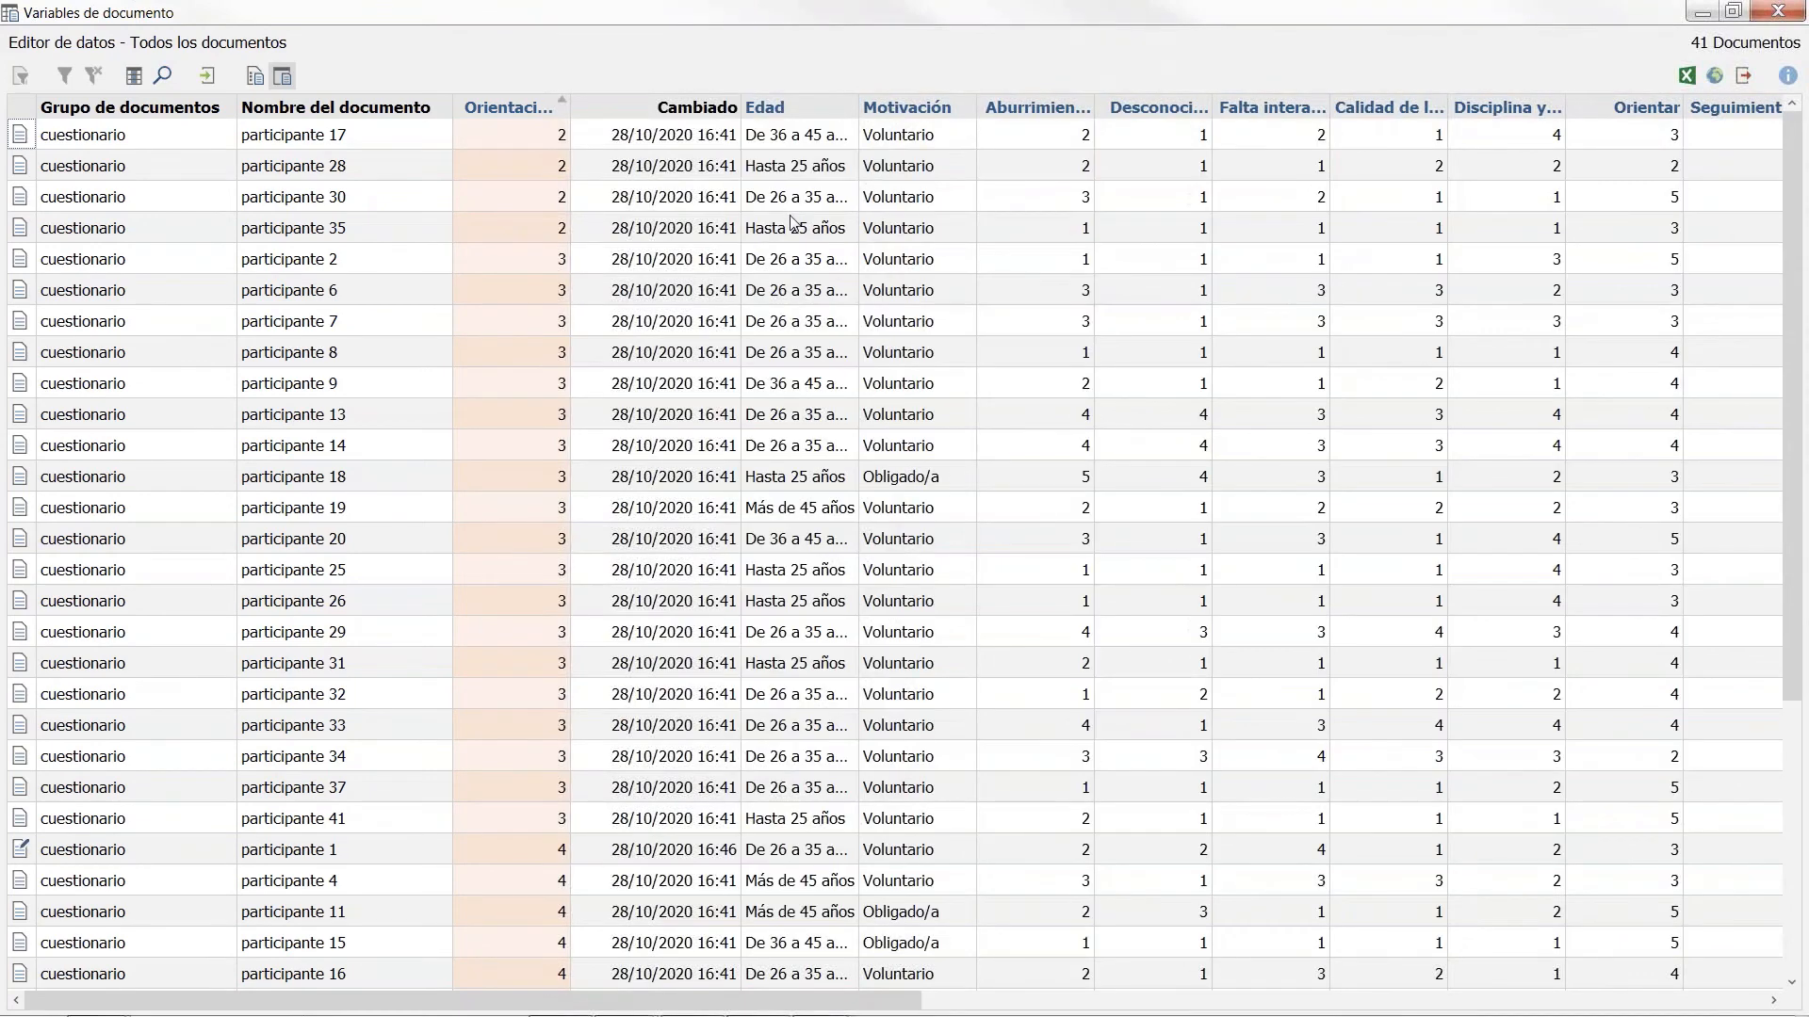
Step: Remove the Cambiado column from the data table through the column selection
{"action": "right_click", "coordinate": [689, 108]}
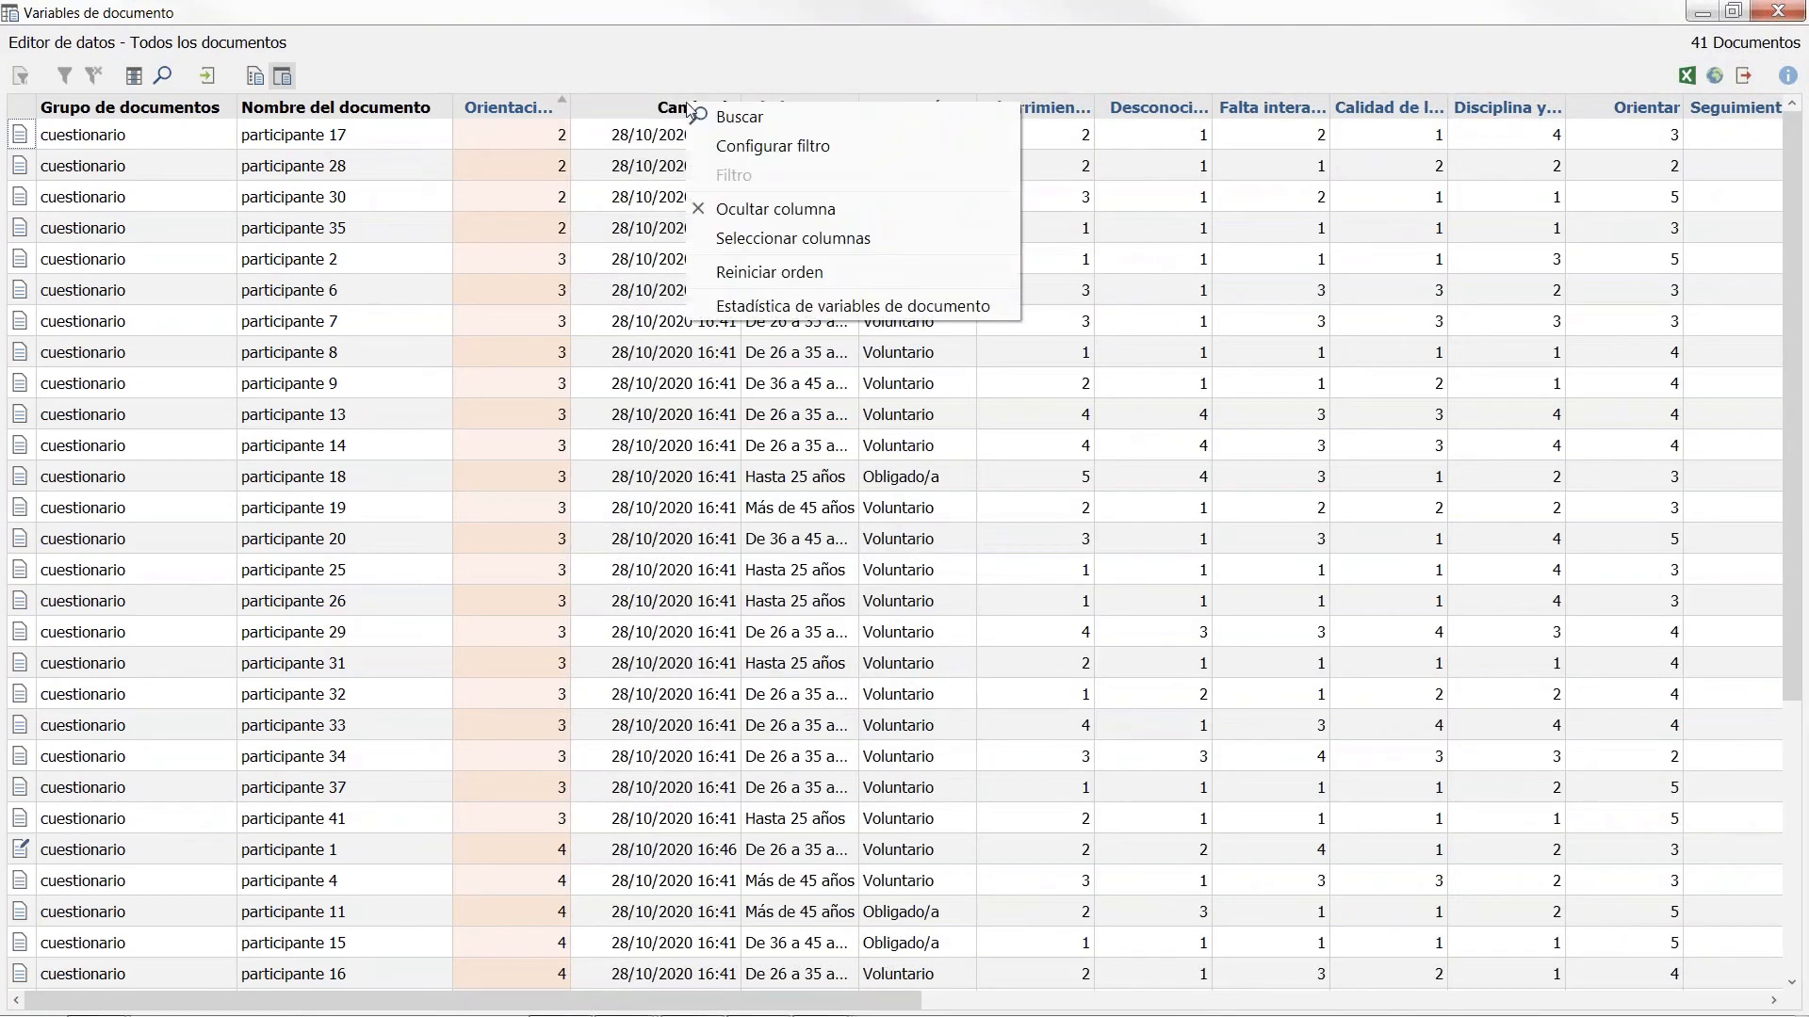
{"action": "left_click", "coordinate": [805, 234]}
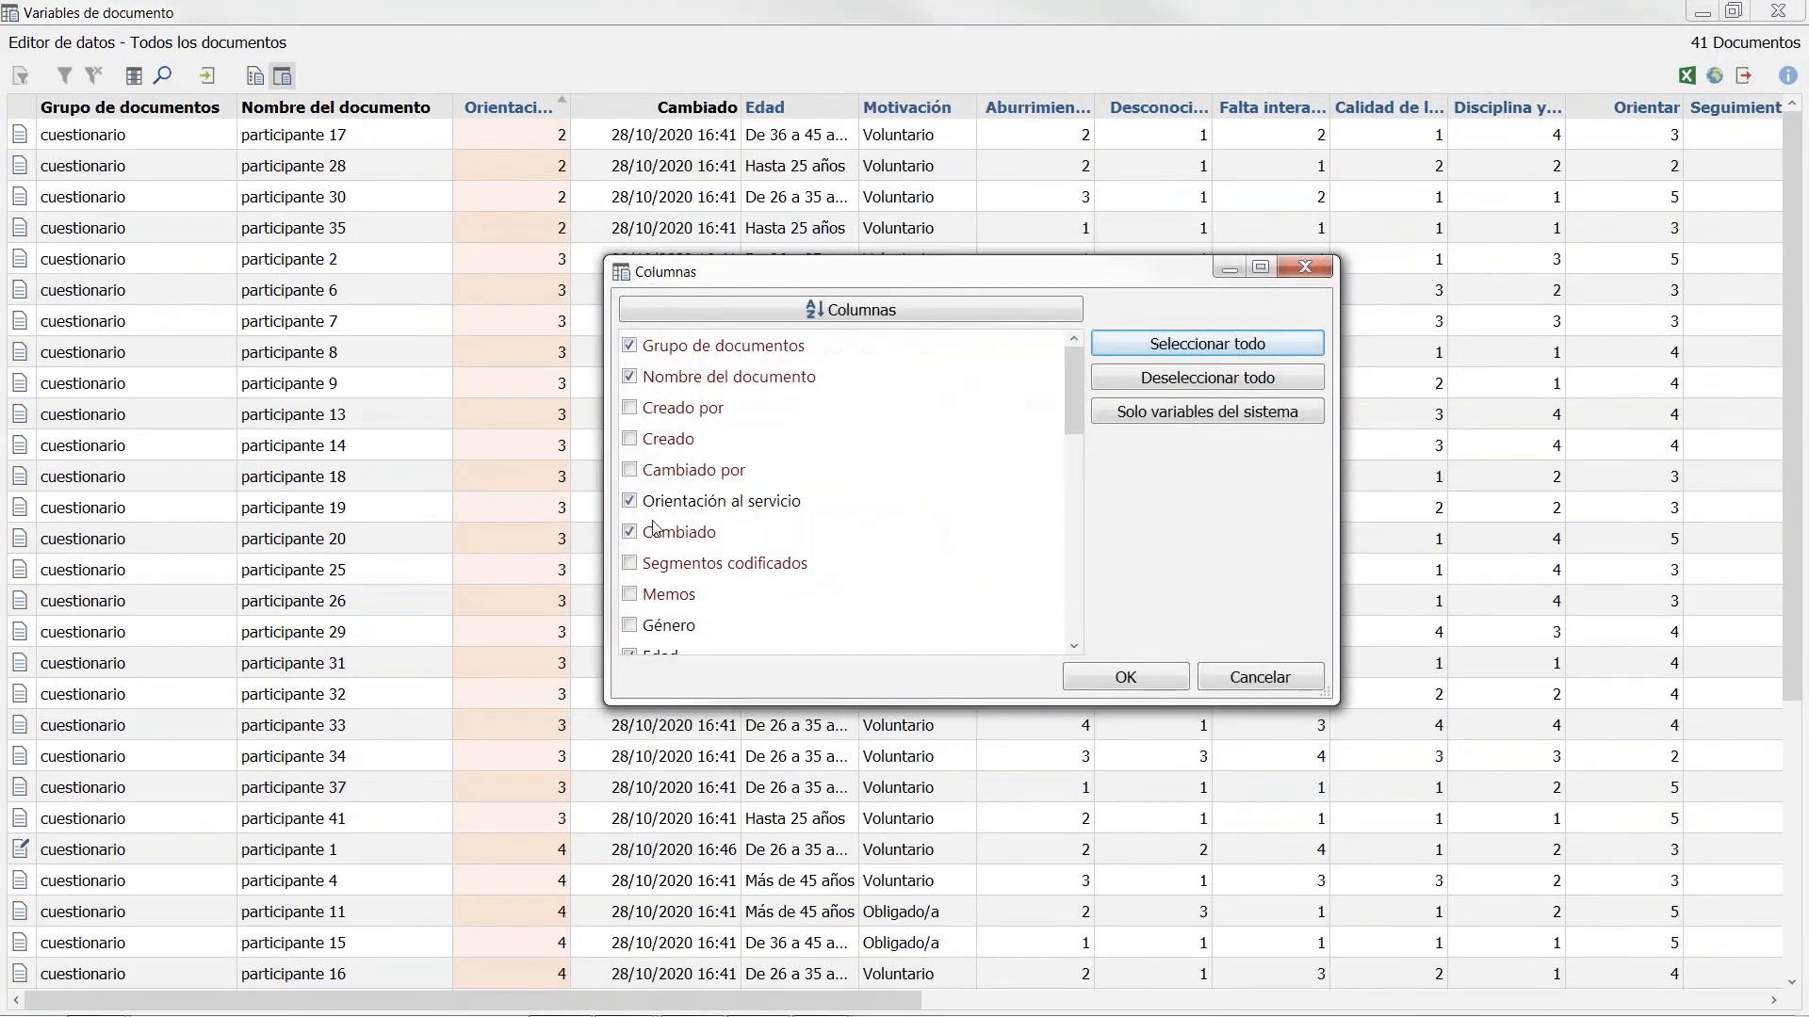
{"action": "left_click", "coordinate": [629, 533]}
{"action": "left_click", "coordinate": [1147, 680]}
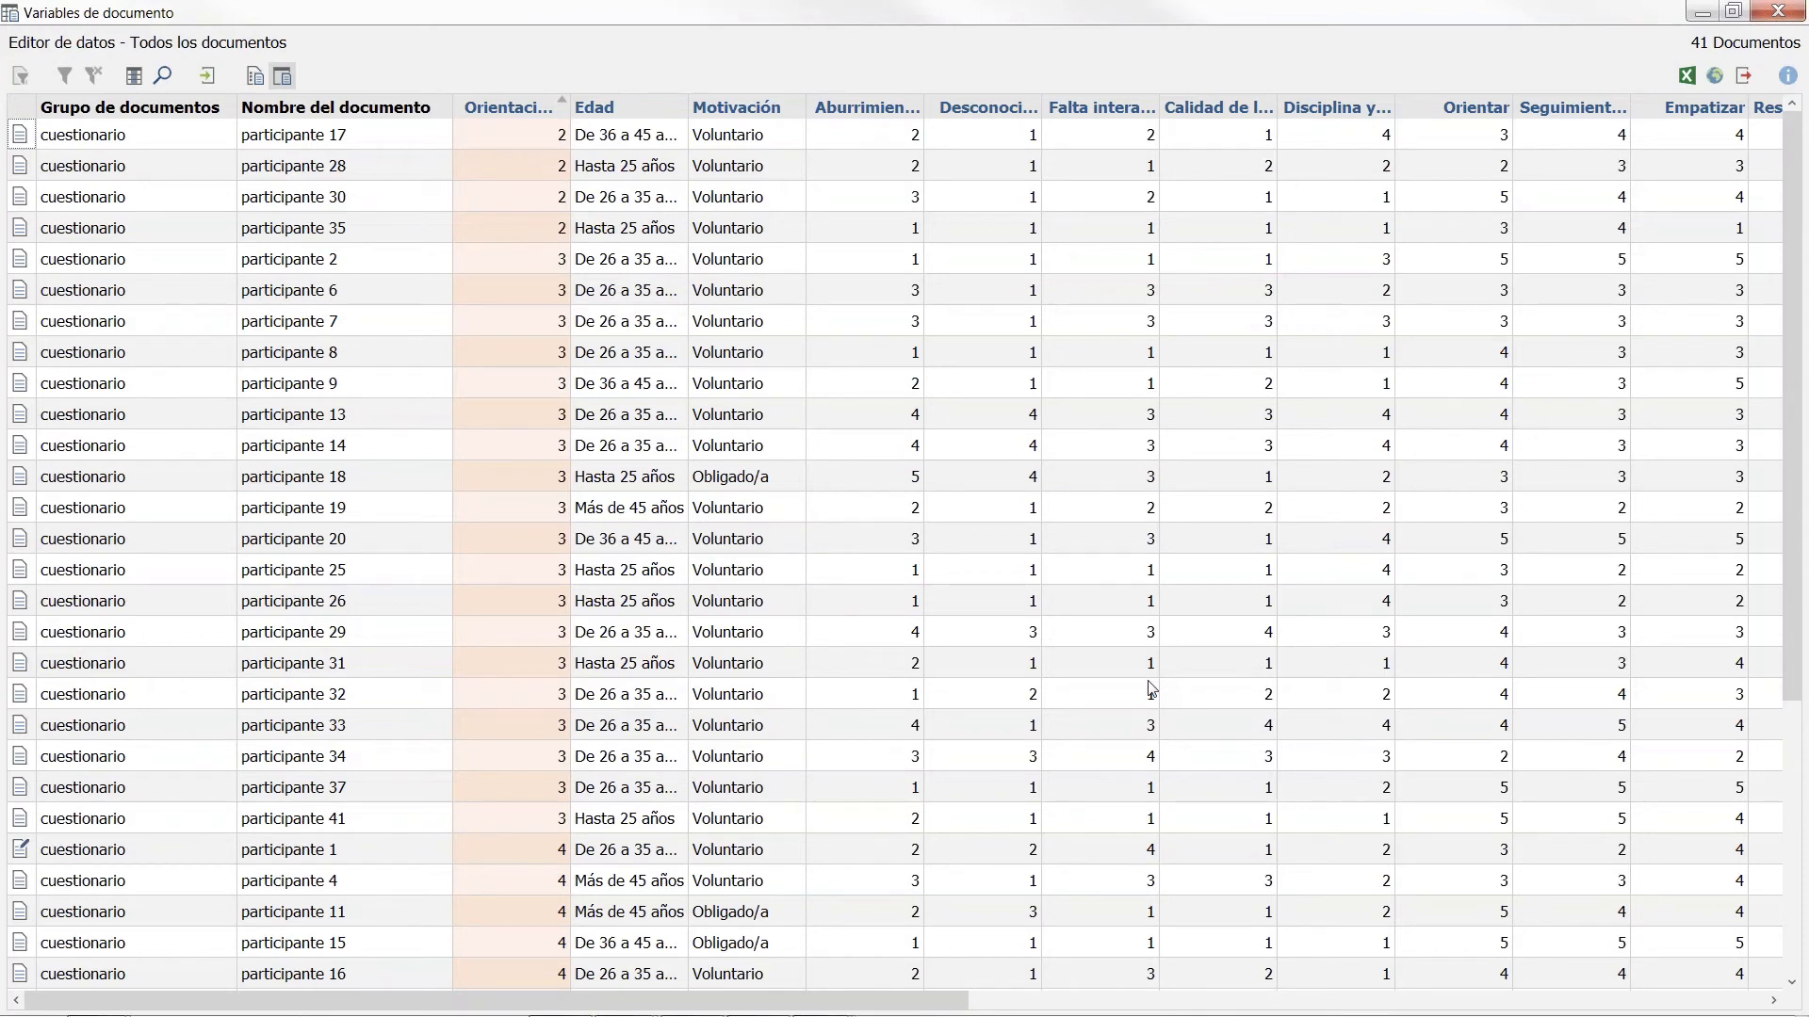
Step: Try changing participante 7's Desconocimiento tecnológico value to 0
{"action": "double_click", "coordinate": [982, 330]}
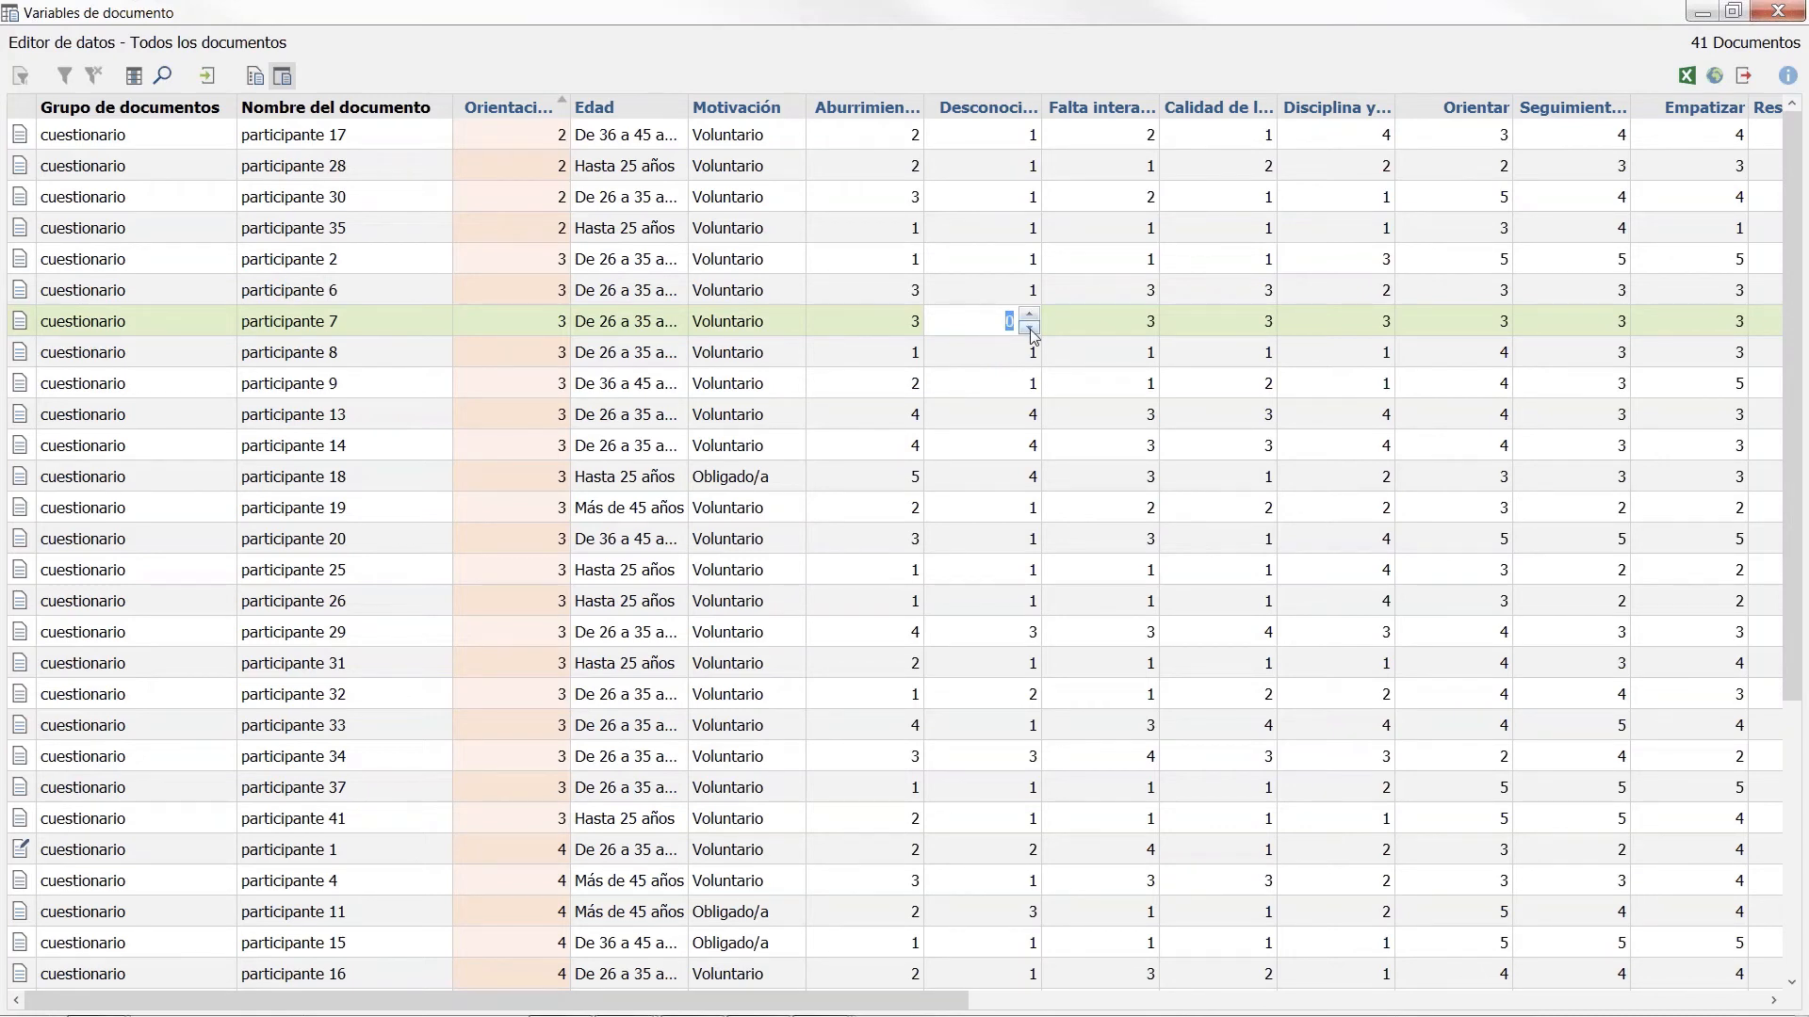
{"action": "left_click", "coordinate": [999, 410]}
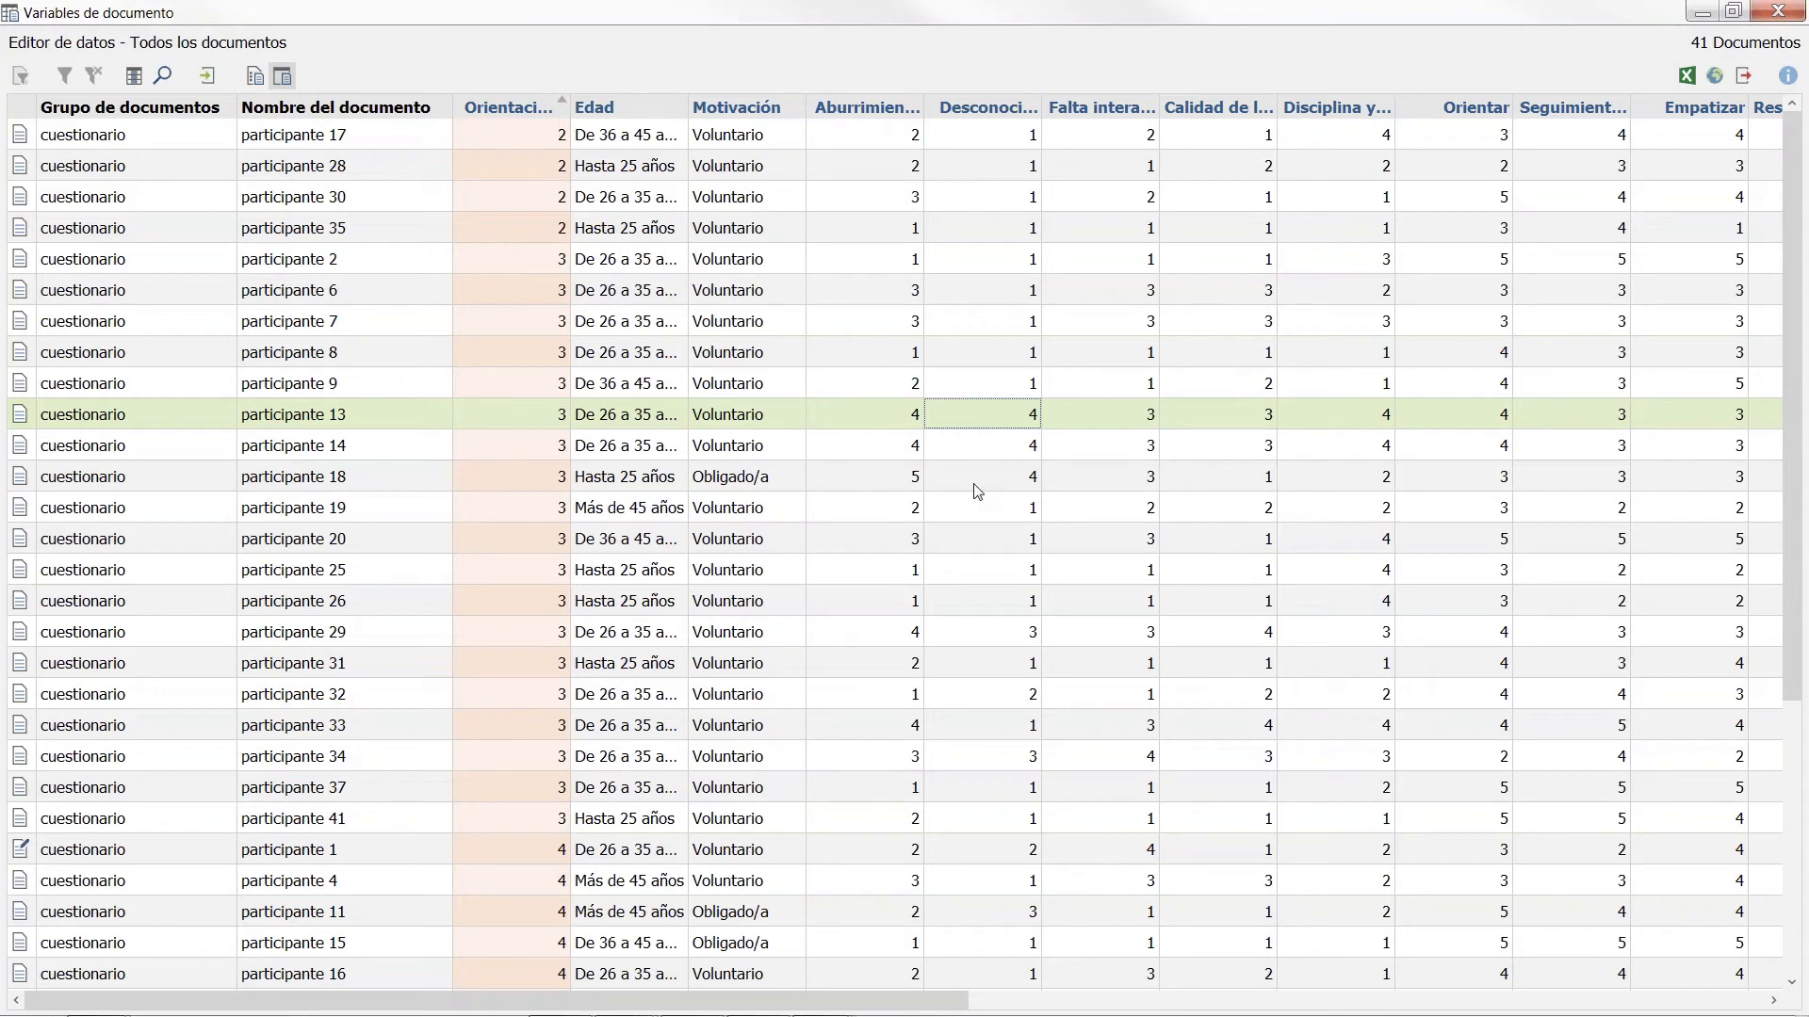
Step: Create a new document variable named Ocupación of type Texto in the variable list
{"action": "left_click", "coordinate": [258, 76]}
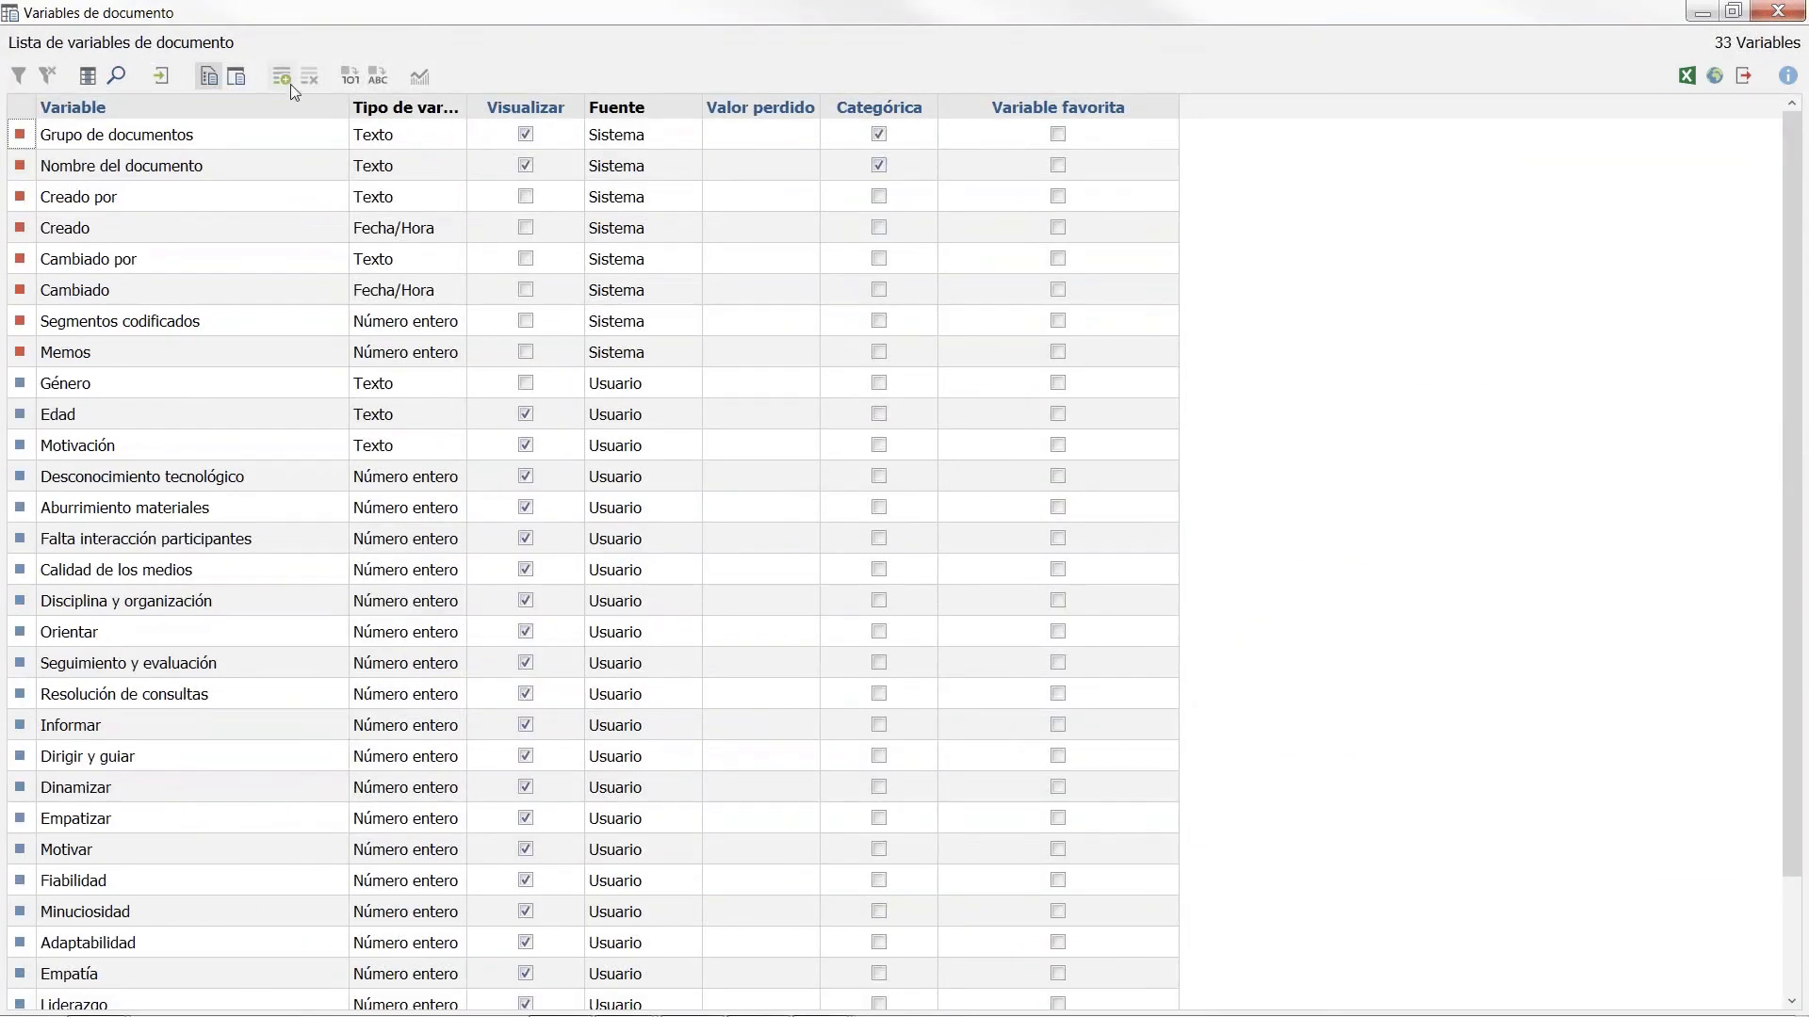
{"action": "left_click", "coordinate": [283, 78]}
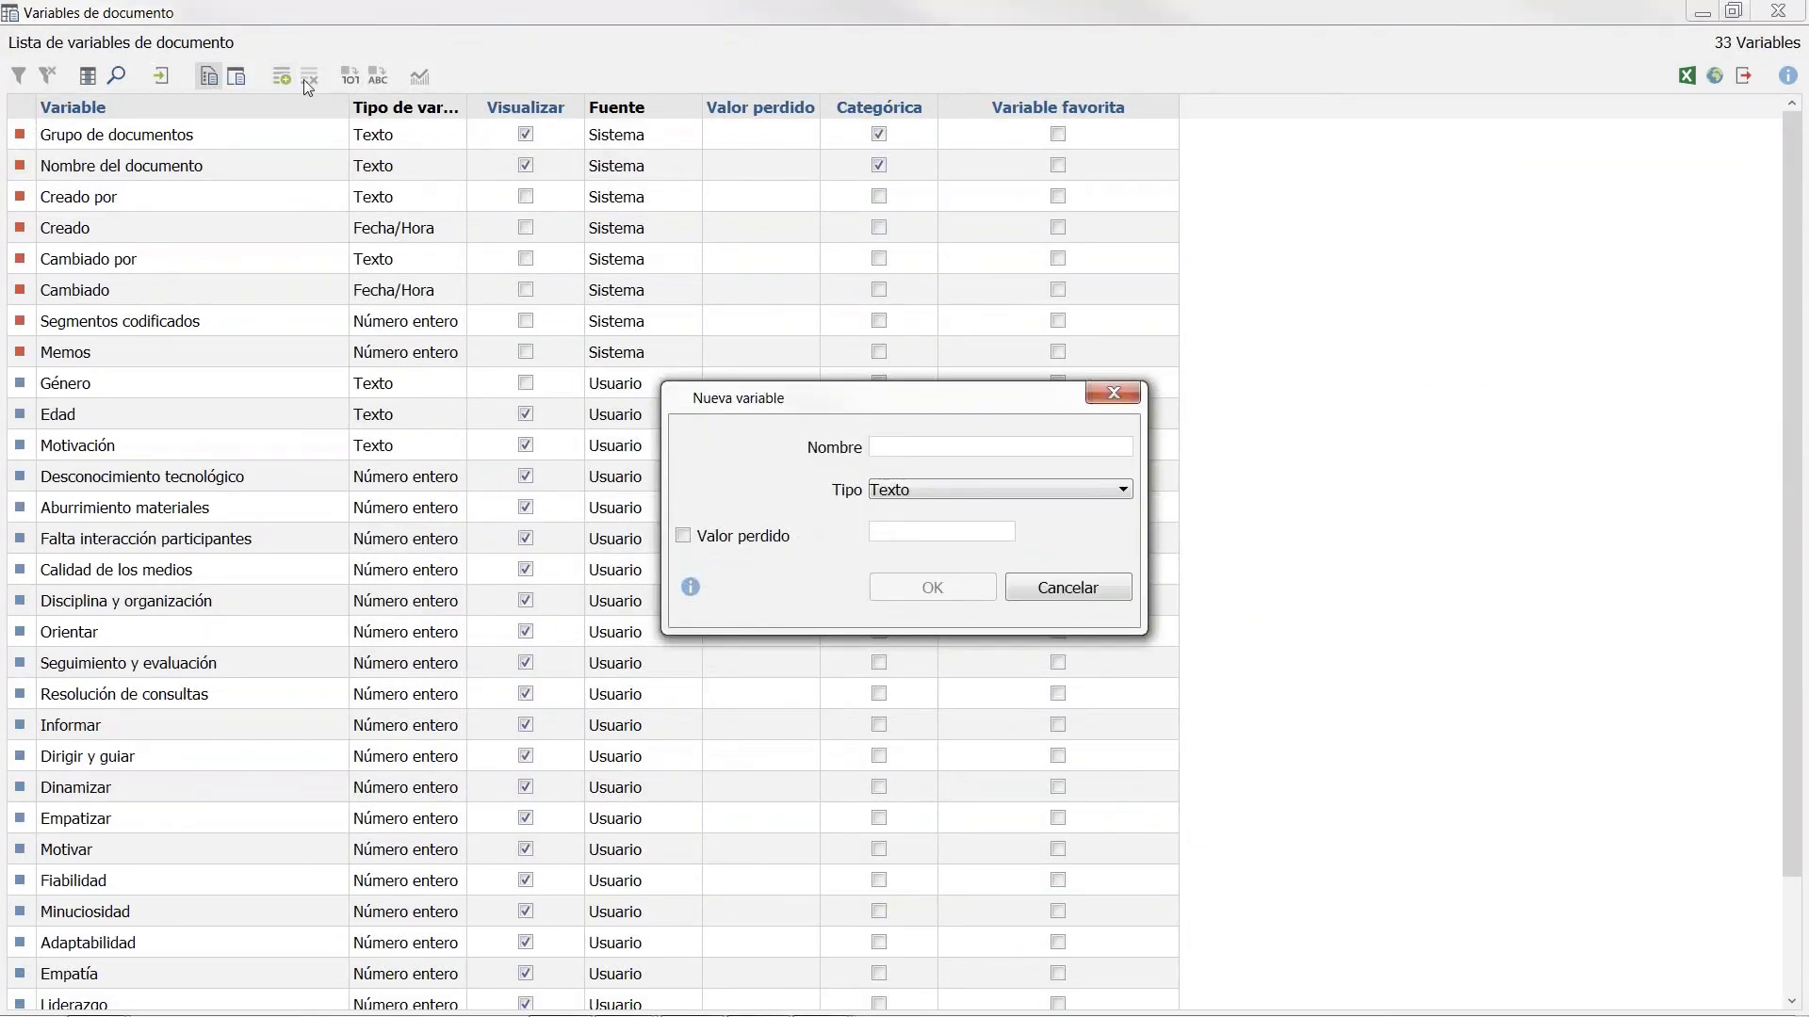
{"action": "left_click", "coordinate": [980, 486]}
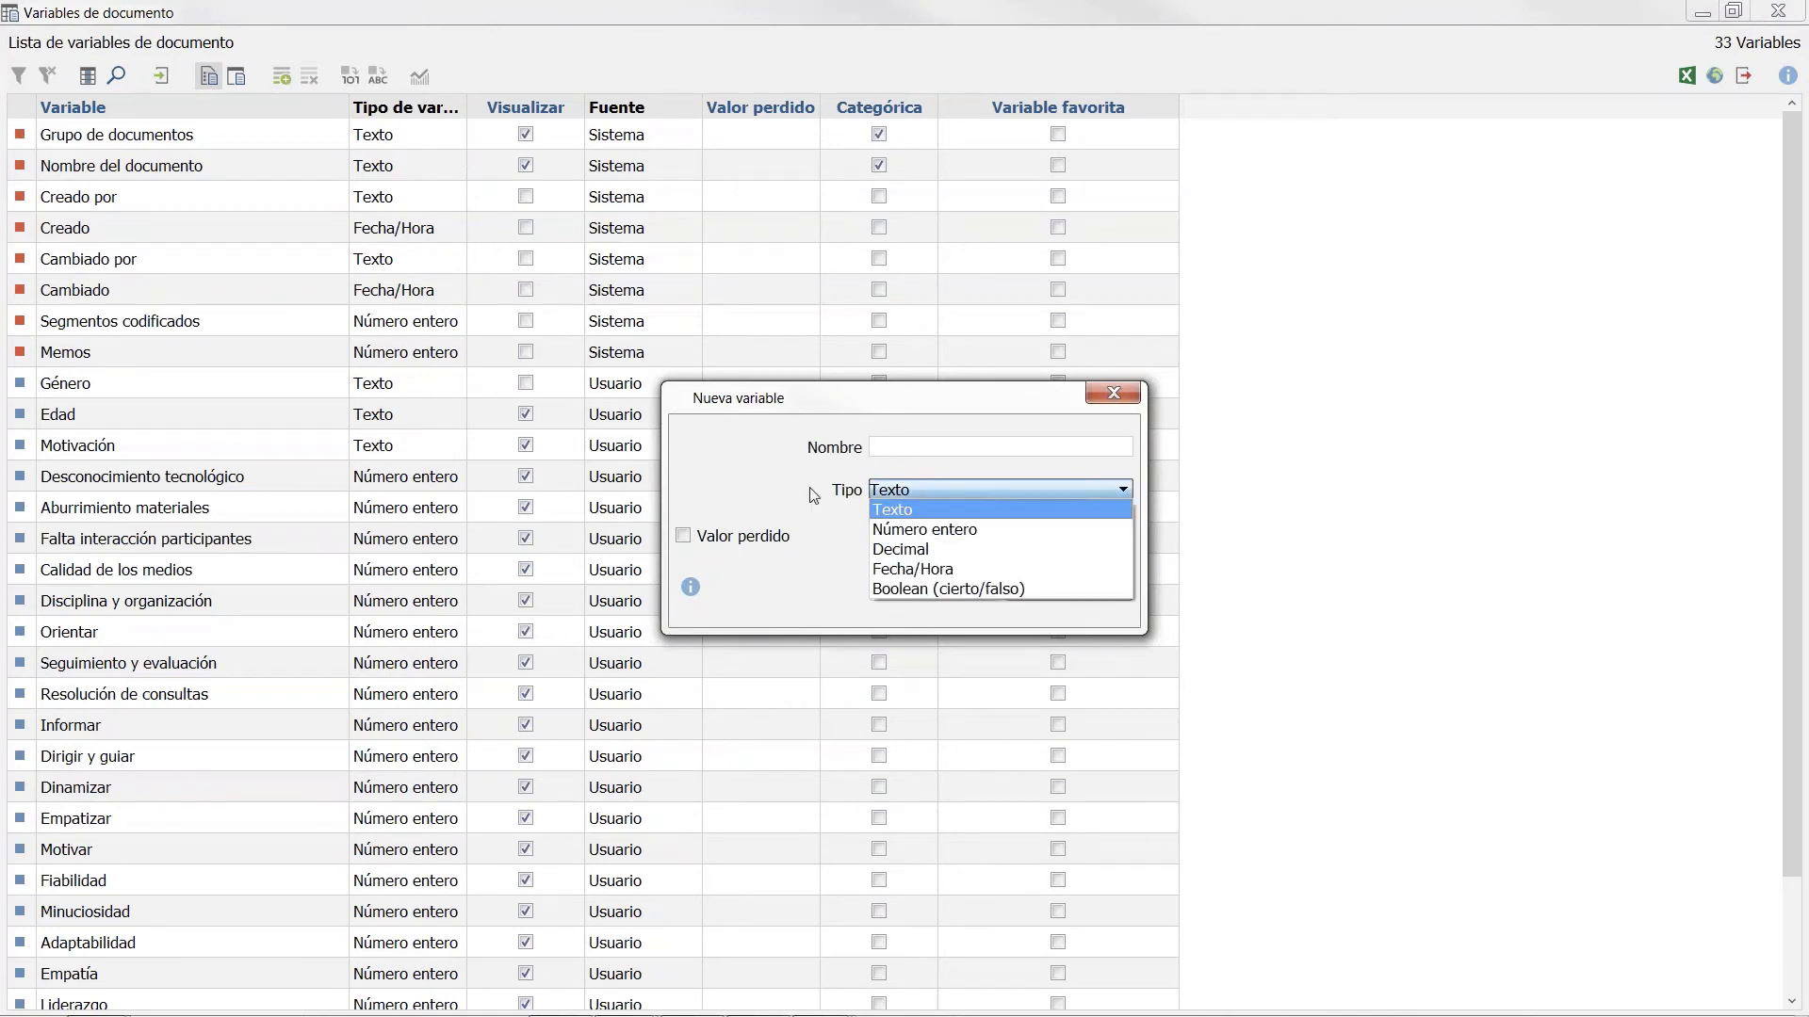
{"action": "left_click", "coordinate": [773, 475]}
{"action": "left_click", "coordinate": [924, 446]}
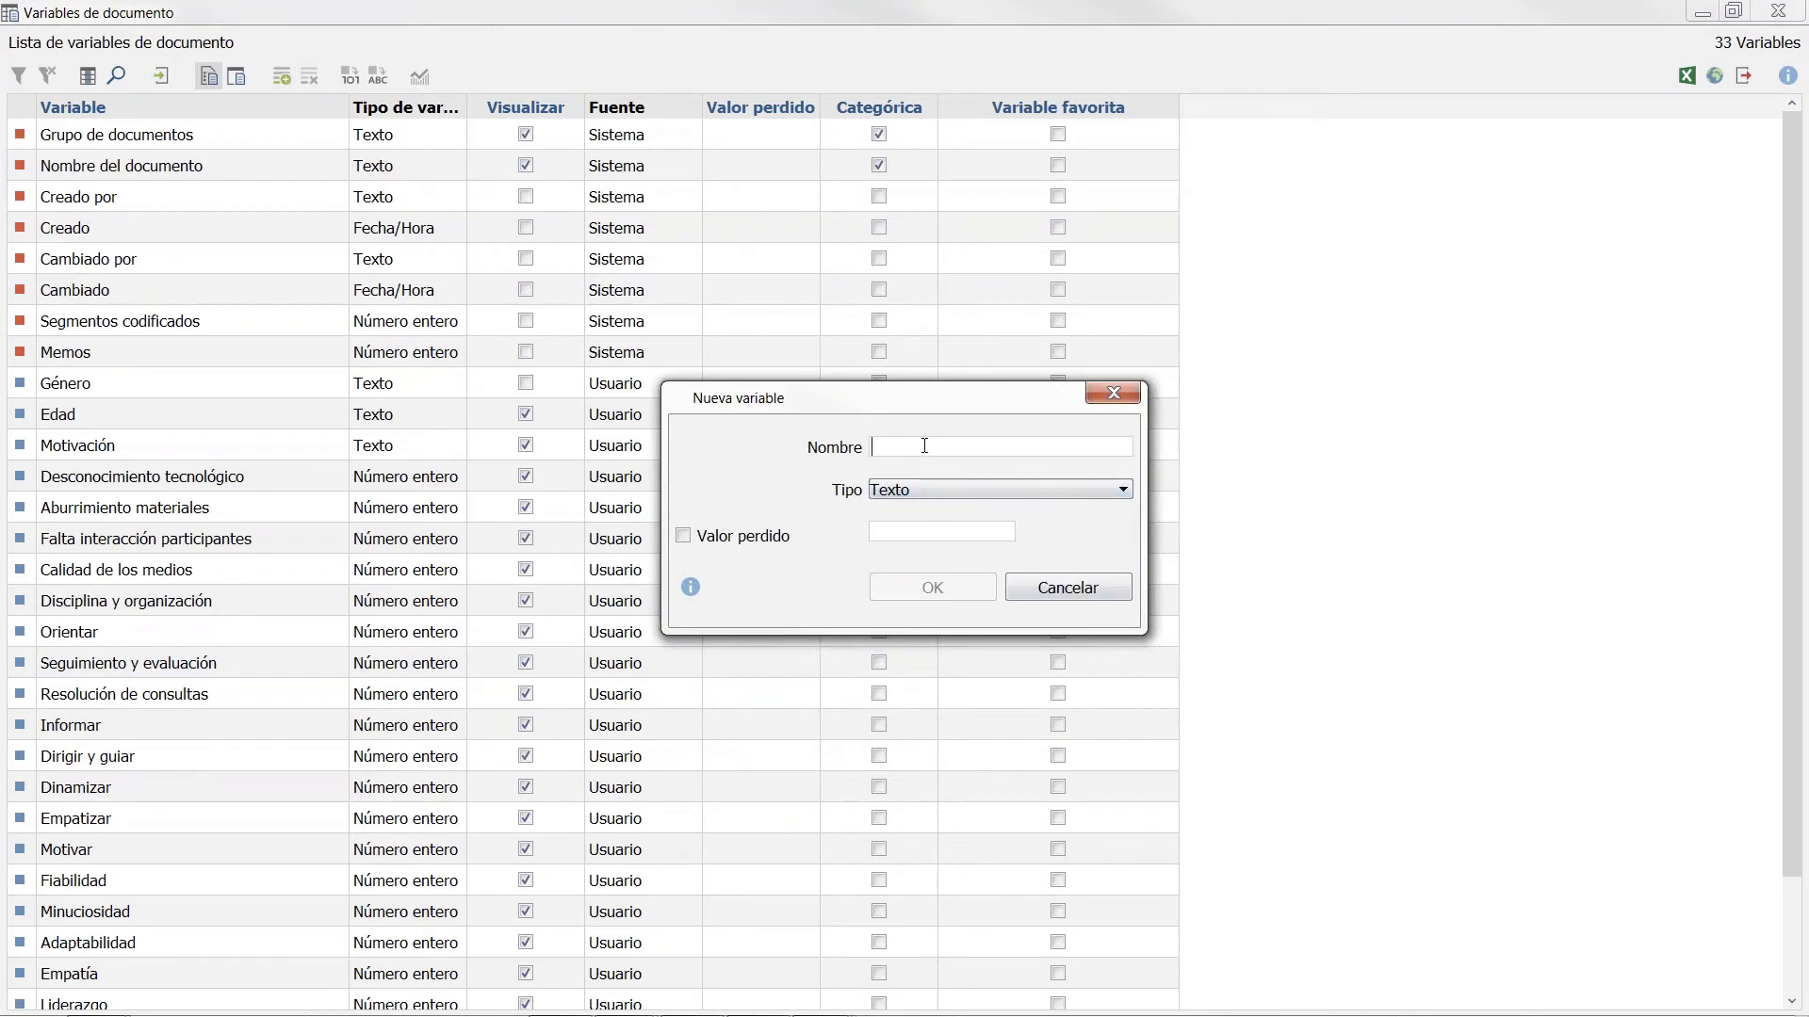
{"action": "type", "text": "O"}
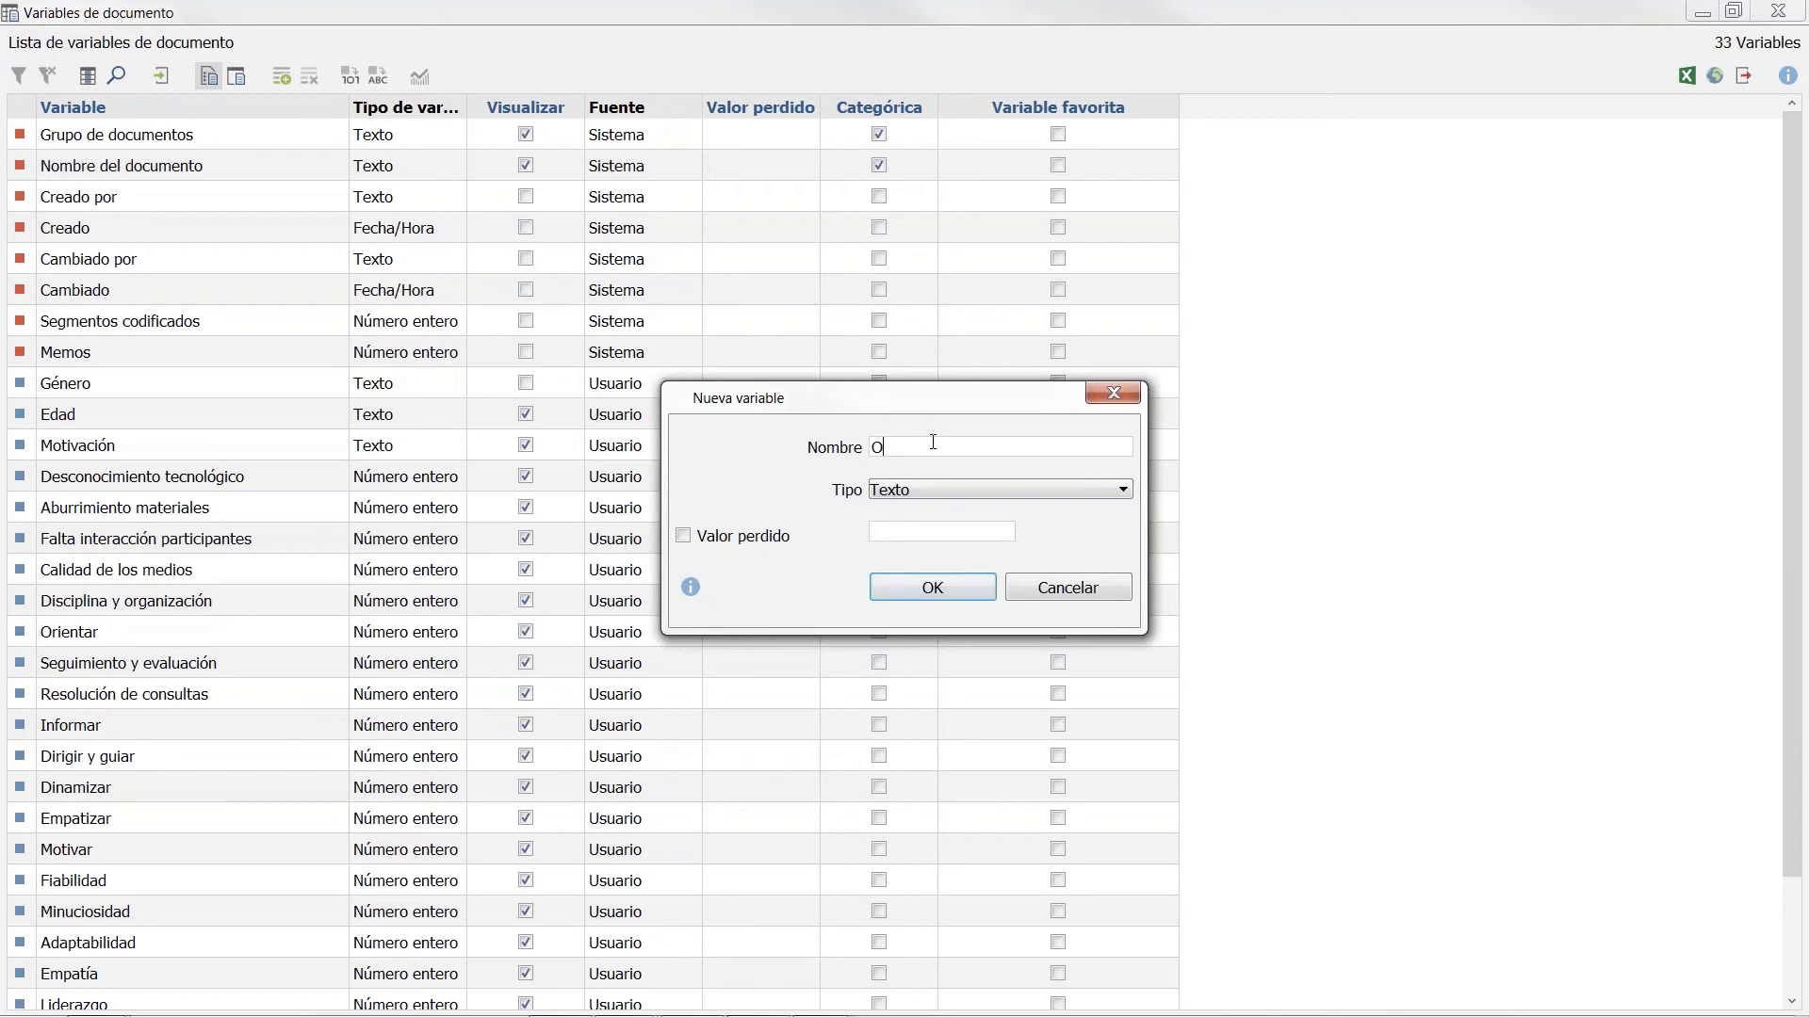
{"action": "type", "text": "cupación"}
{"action": "left_click", "coordinate": [933, 588]}
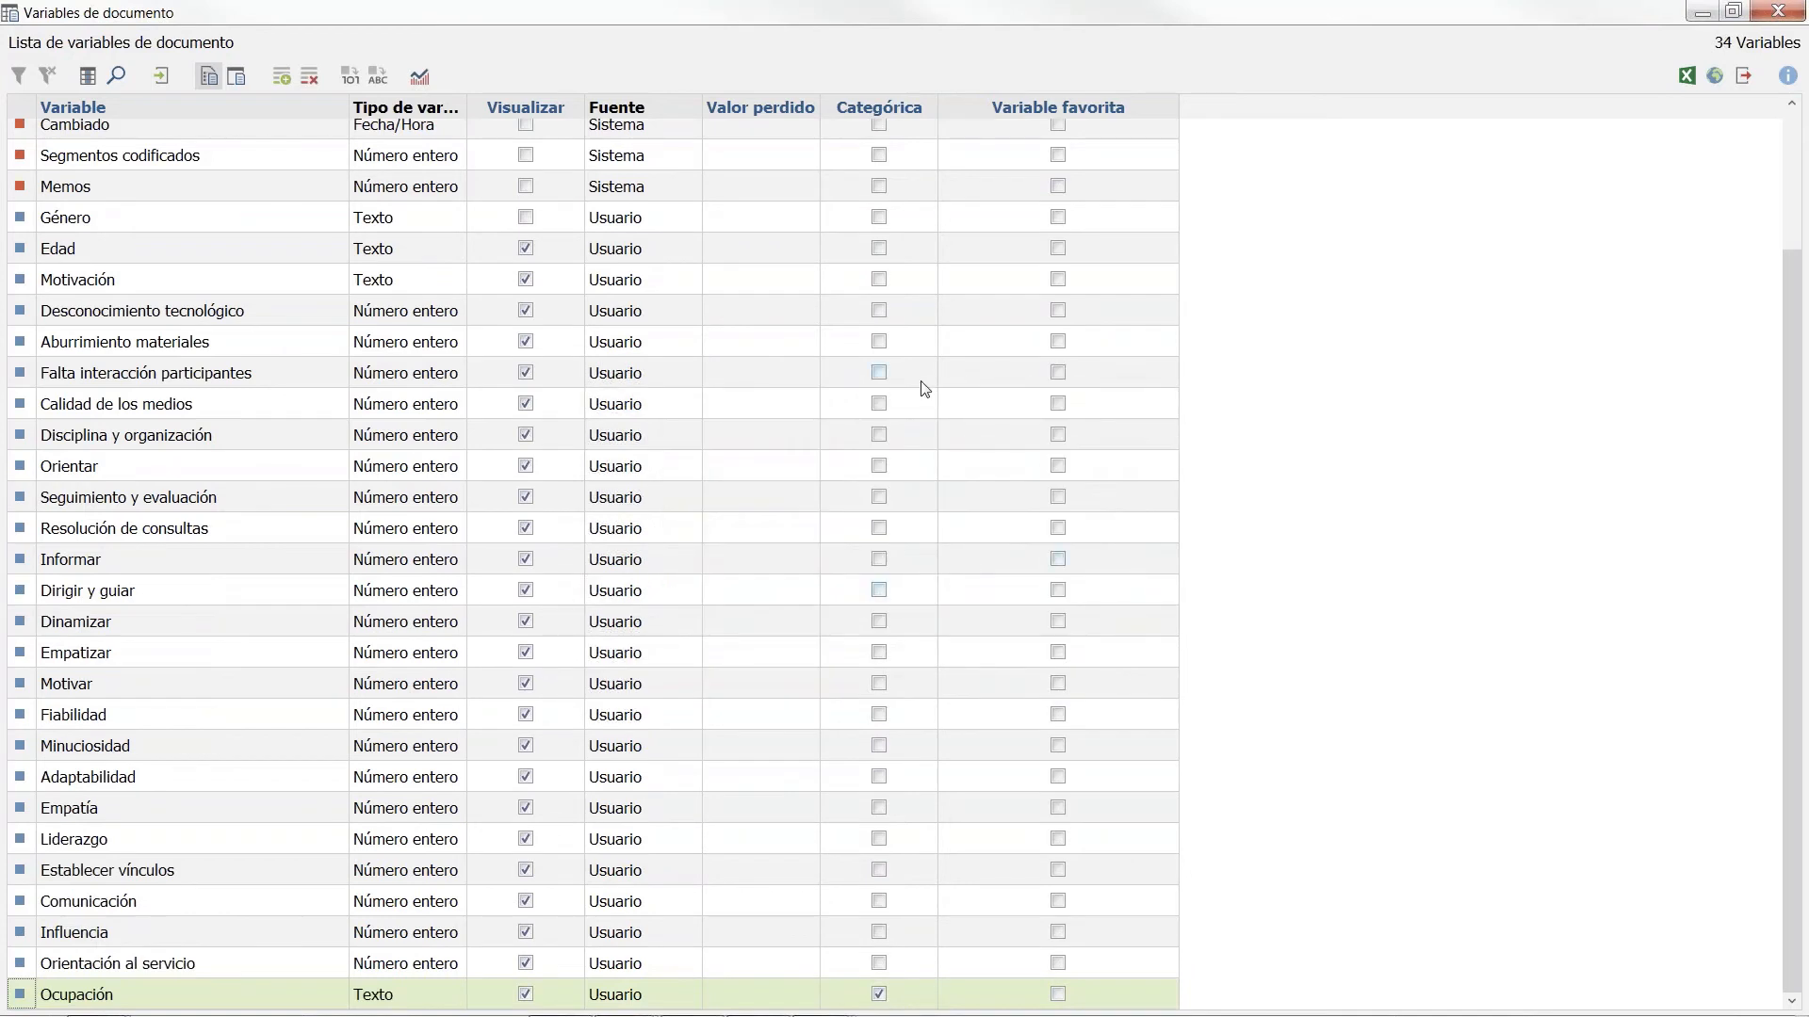
Step: Move the Ocupación column in the data table to directly after the Nombre del documento column
{"action": "mouse_move", "coordinate": [95, 1016]}
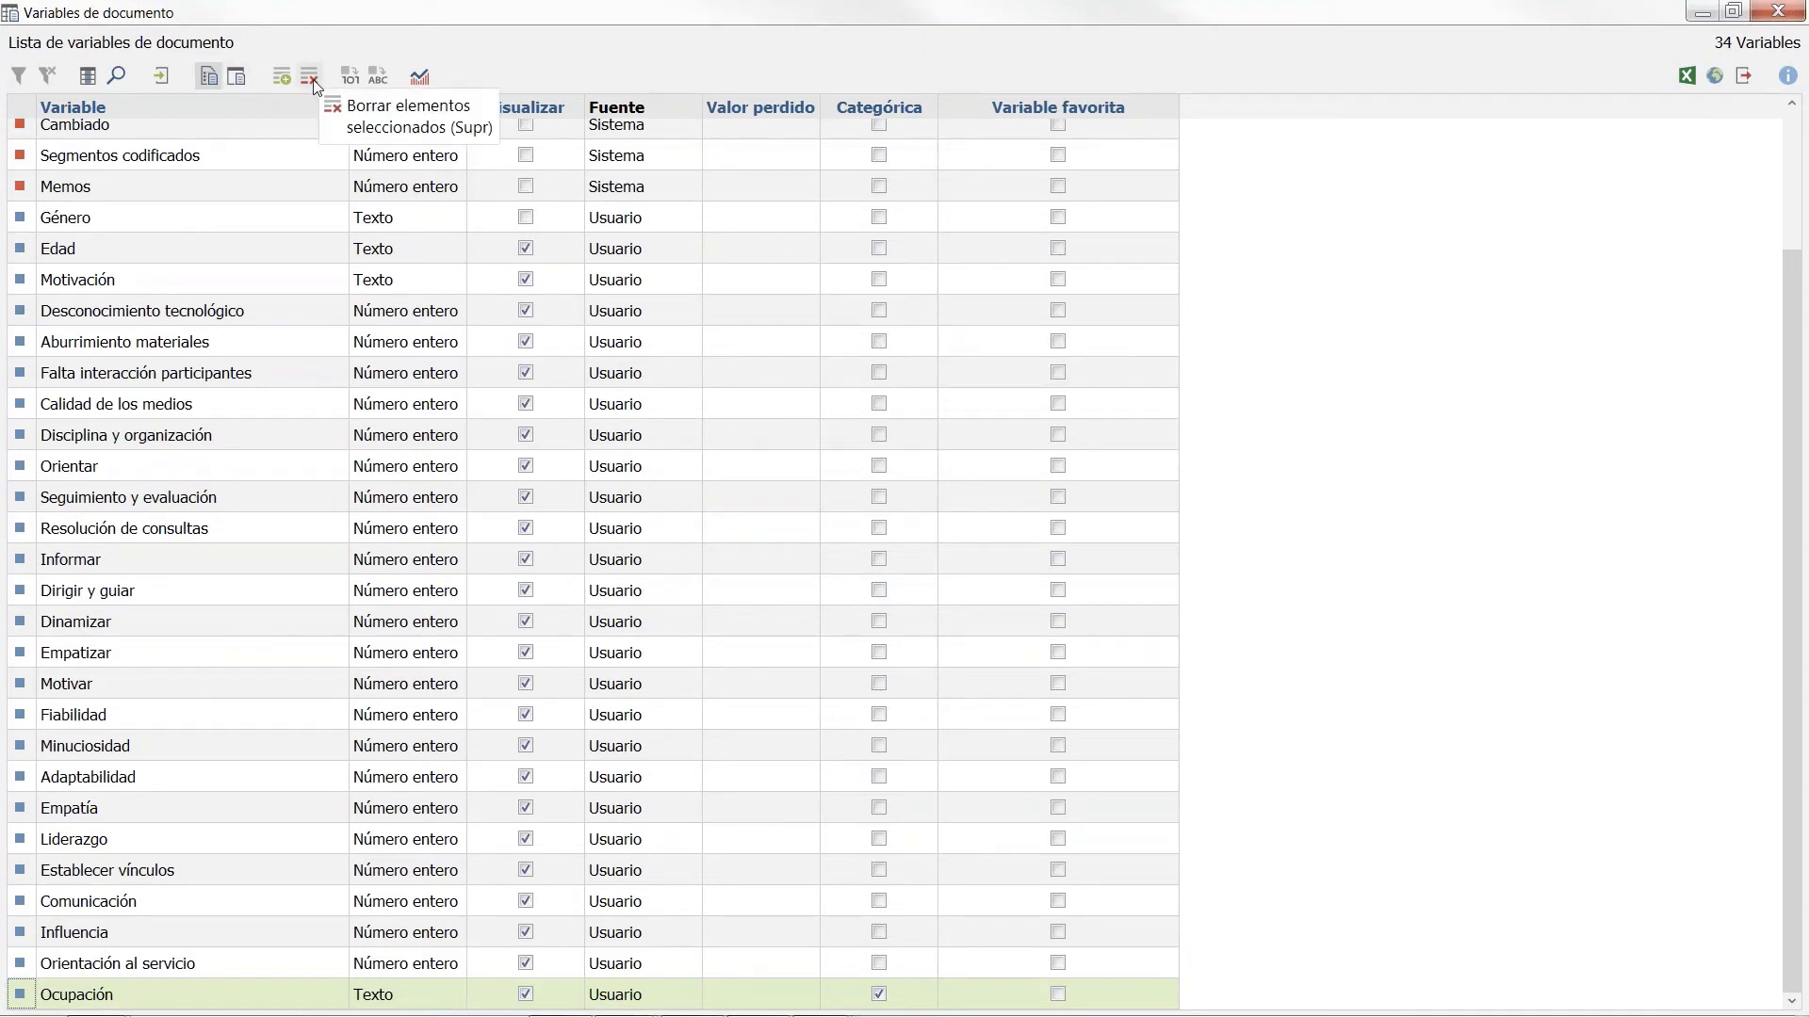
{"action": "left_click", "coordinate": [234, 79]}
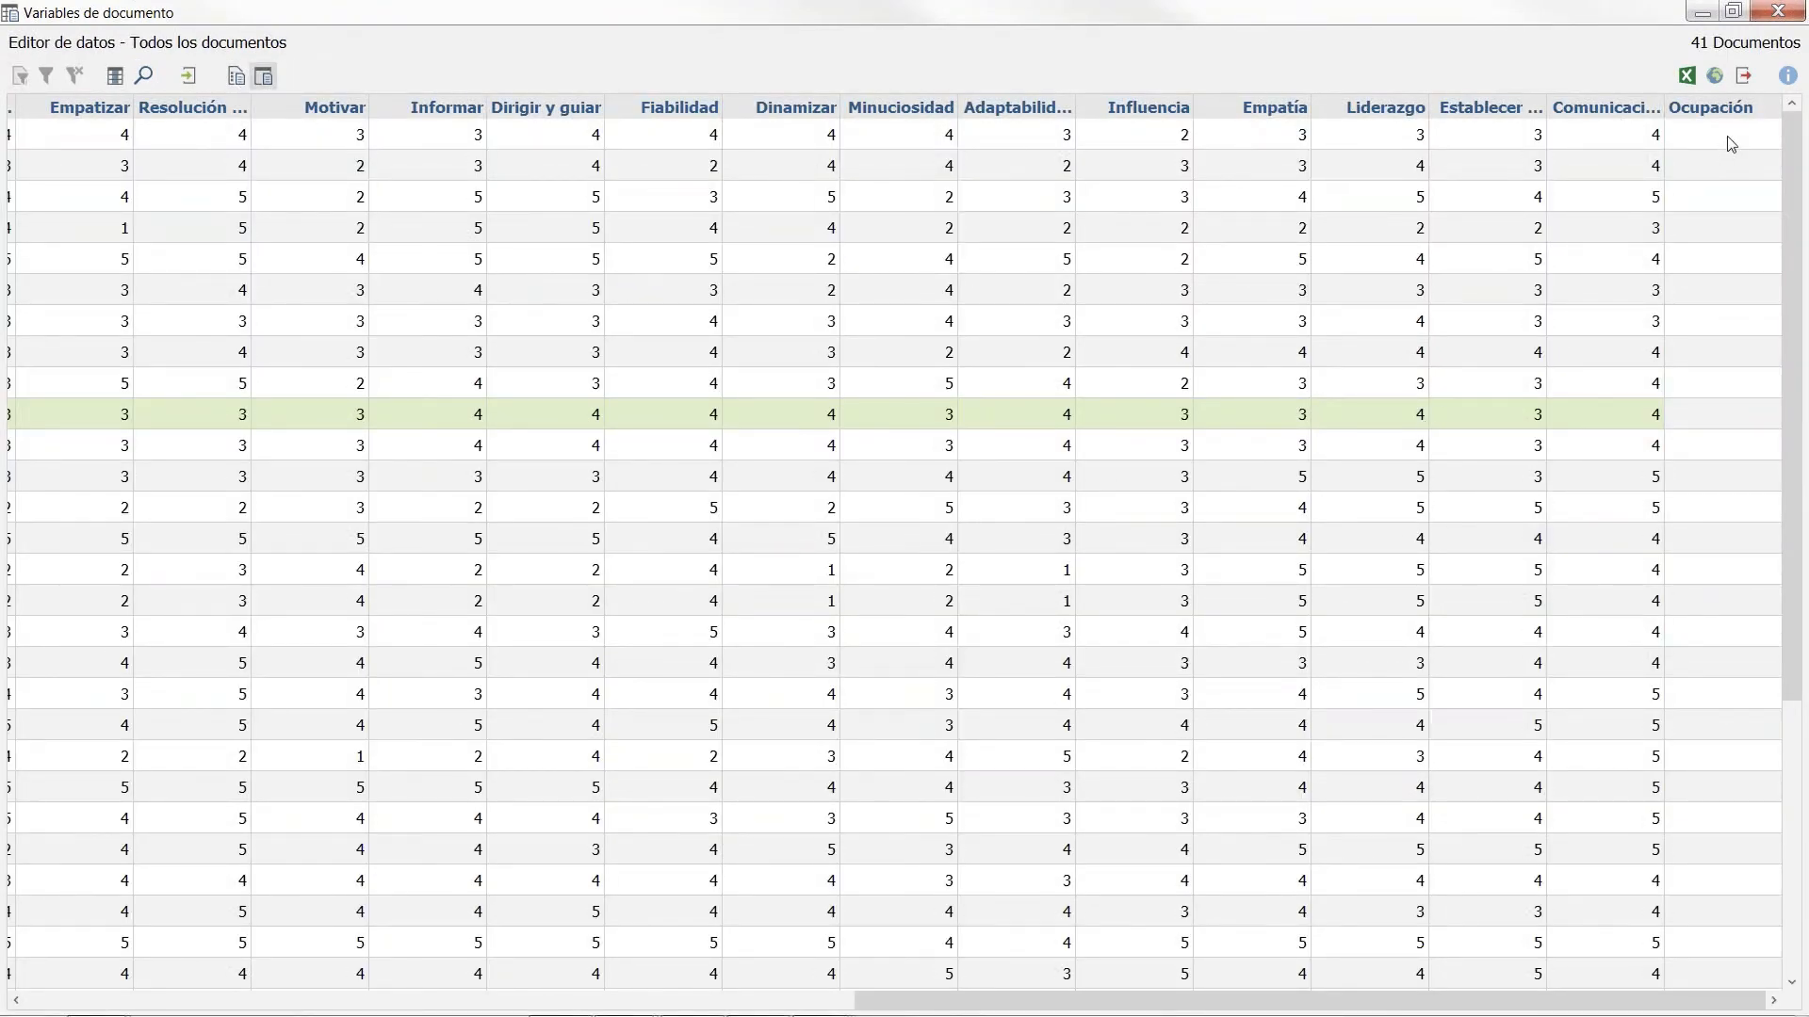
{"action": "left_click_drag", "start_coordinate": [1731, 115], "coordinate": [236, 137]}
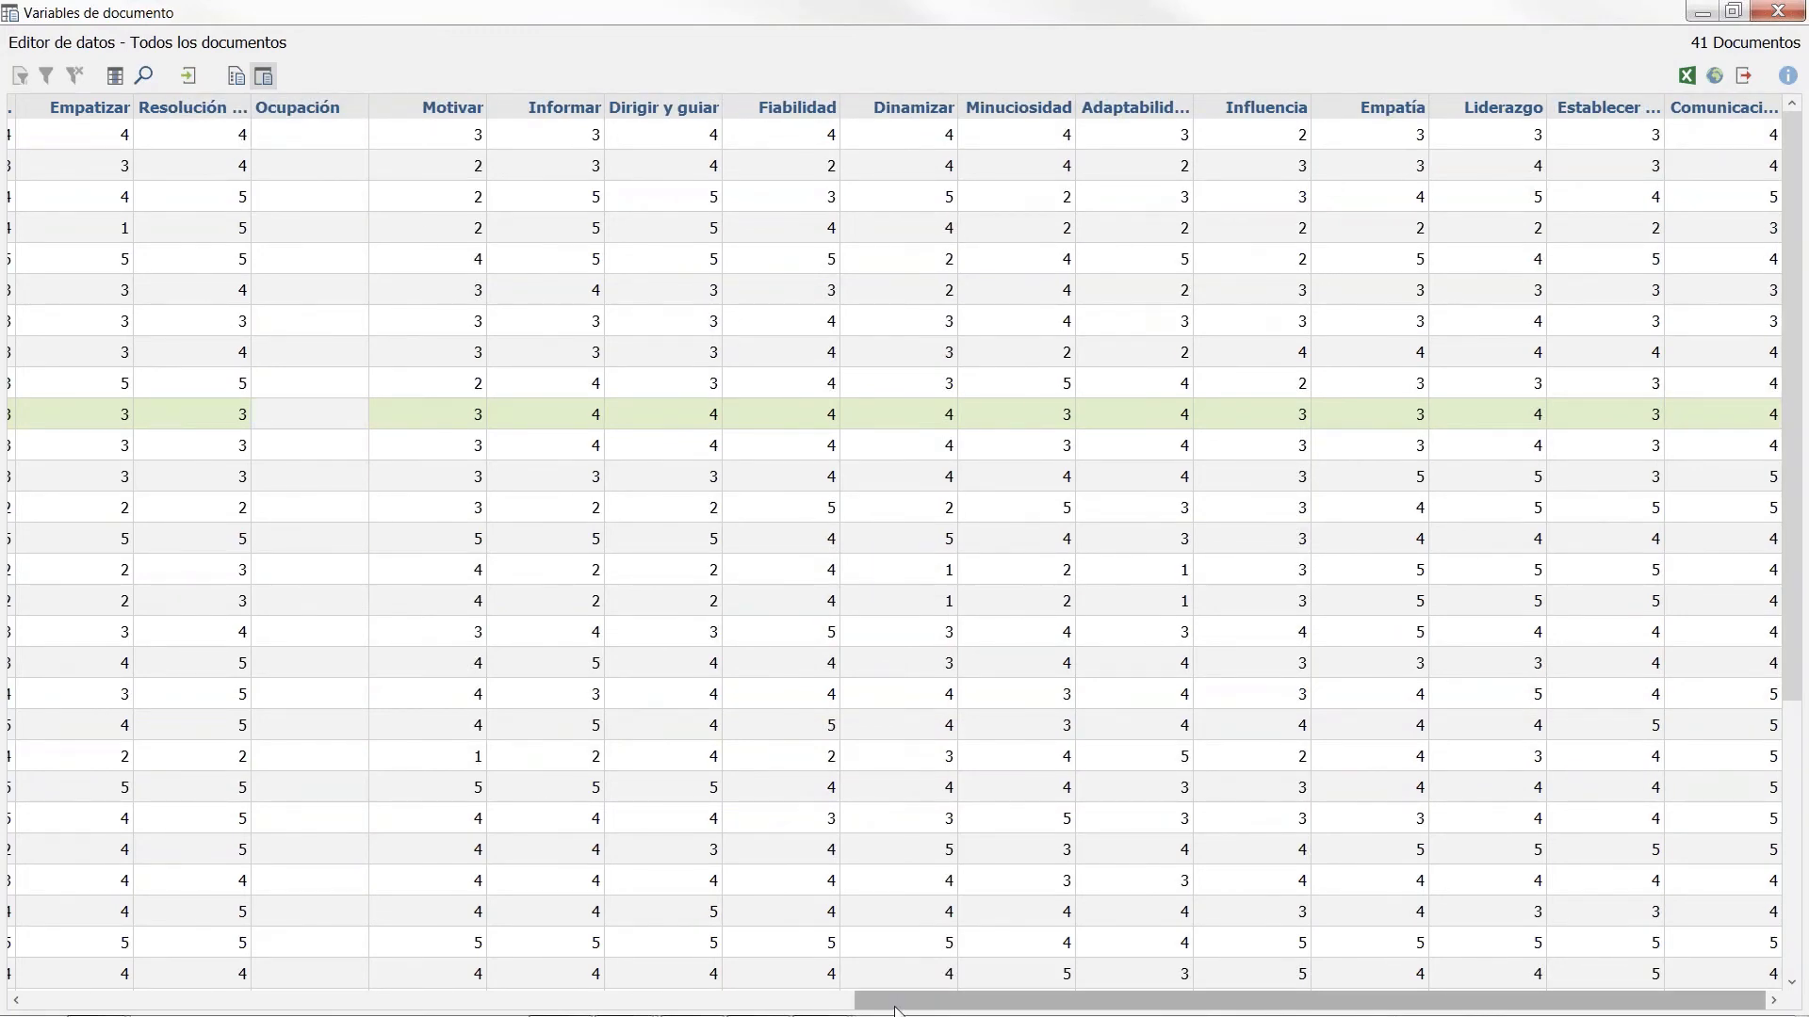
{"action": "left_click_drag", "start_coordinate": [895, 1006], "coordinate": [386, 944]}
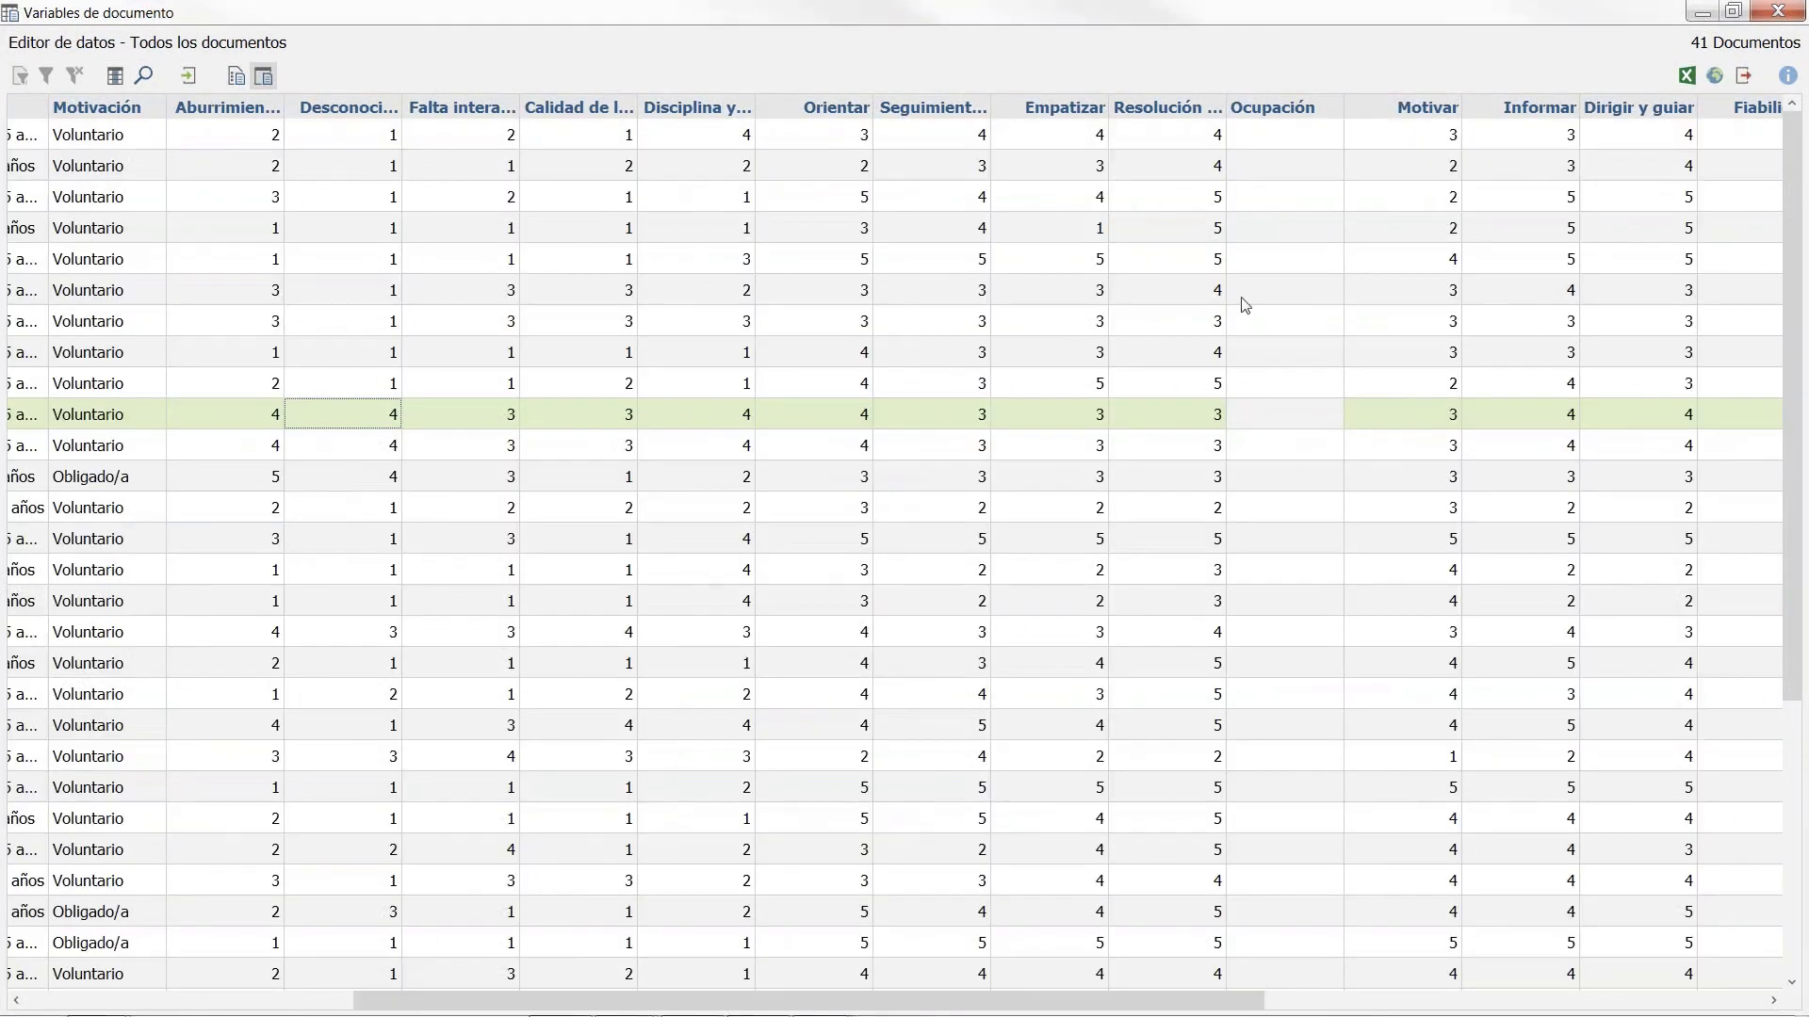
{"action": "left_click_drag", "start_coordinate": [1296, 113], "coordinate": [89, 65]}
{"action": "left_click_drag", "start_coordinate": [722, 1004], "coordinate": [454, 942]}
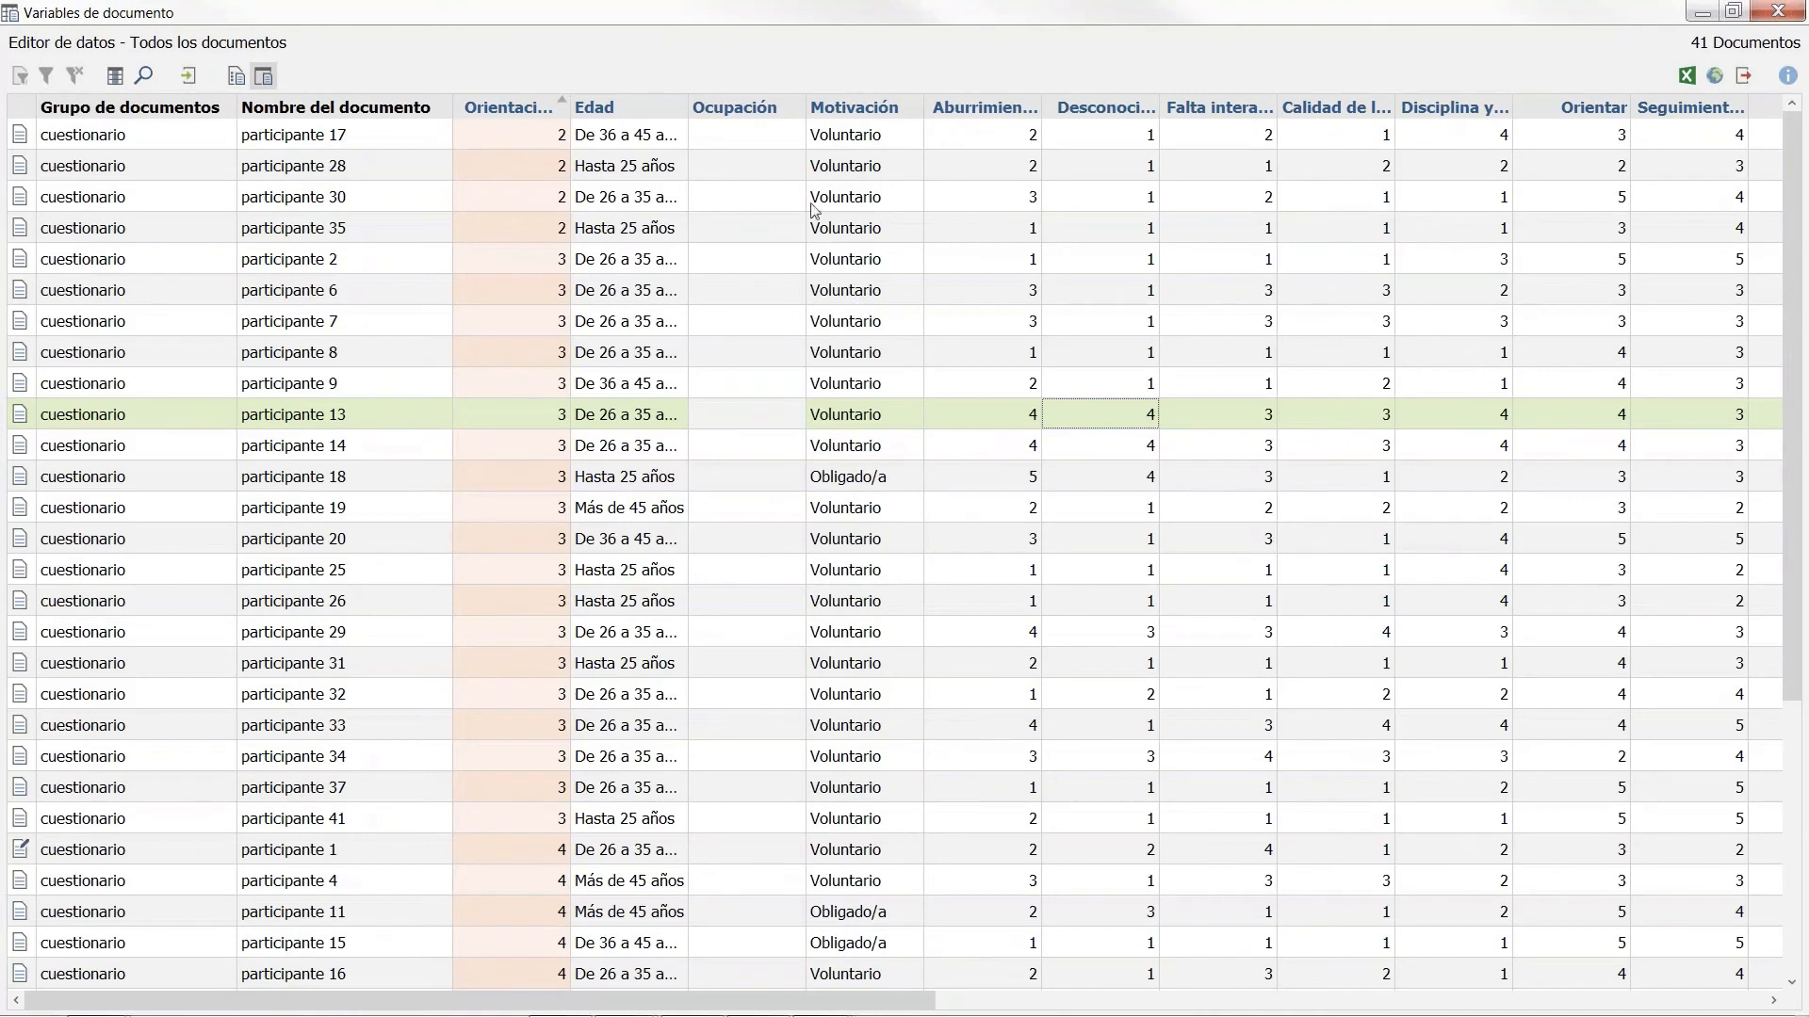
{"action": "left_click_drag", "start_coordinate": [738, 111], "coordinate": [486, 98]}
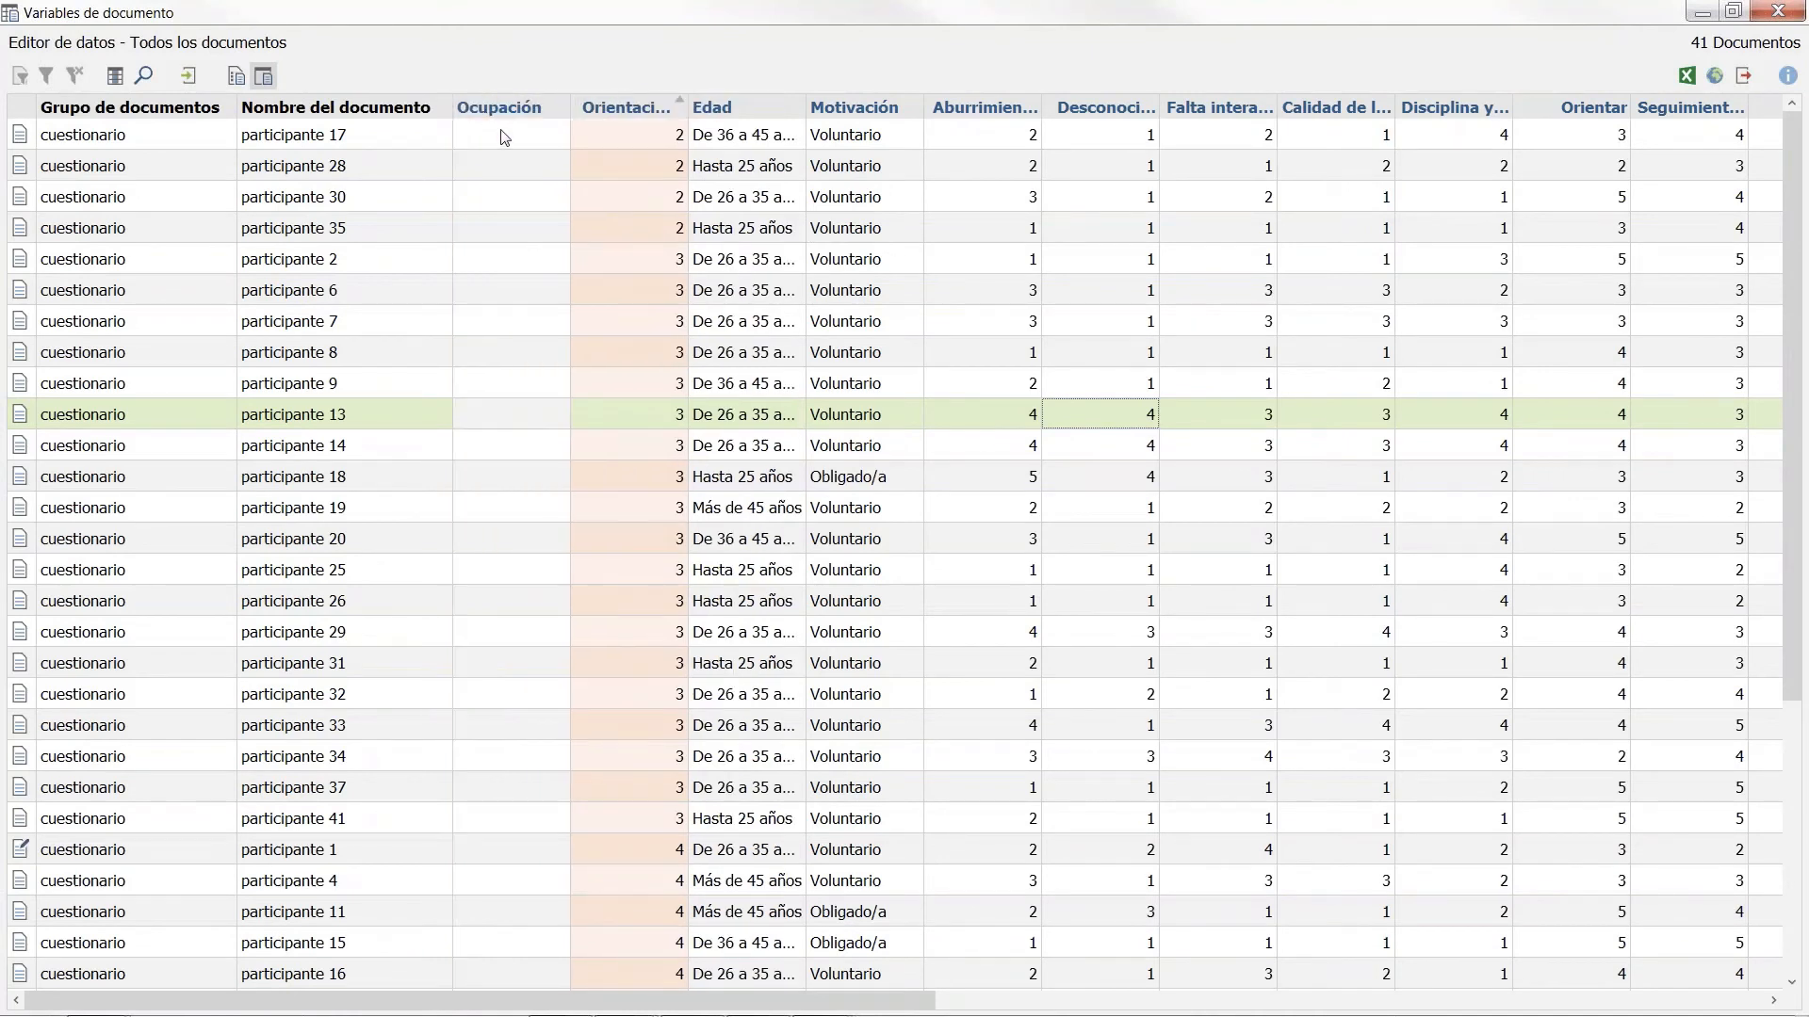
Step: Fill in Ocupación with blanco for participante 17, negro for participante 28 and blanco for participante 30
{"action": "left_click", "coordinate": [503, 137]}
{"action": "left_click", "coordinate": [509, 138]}
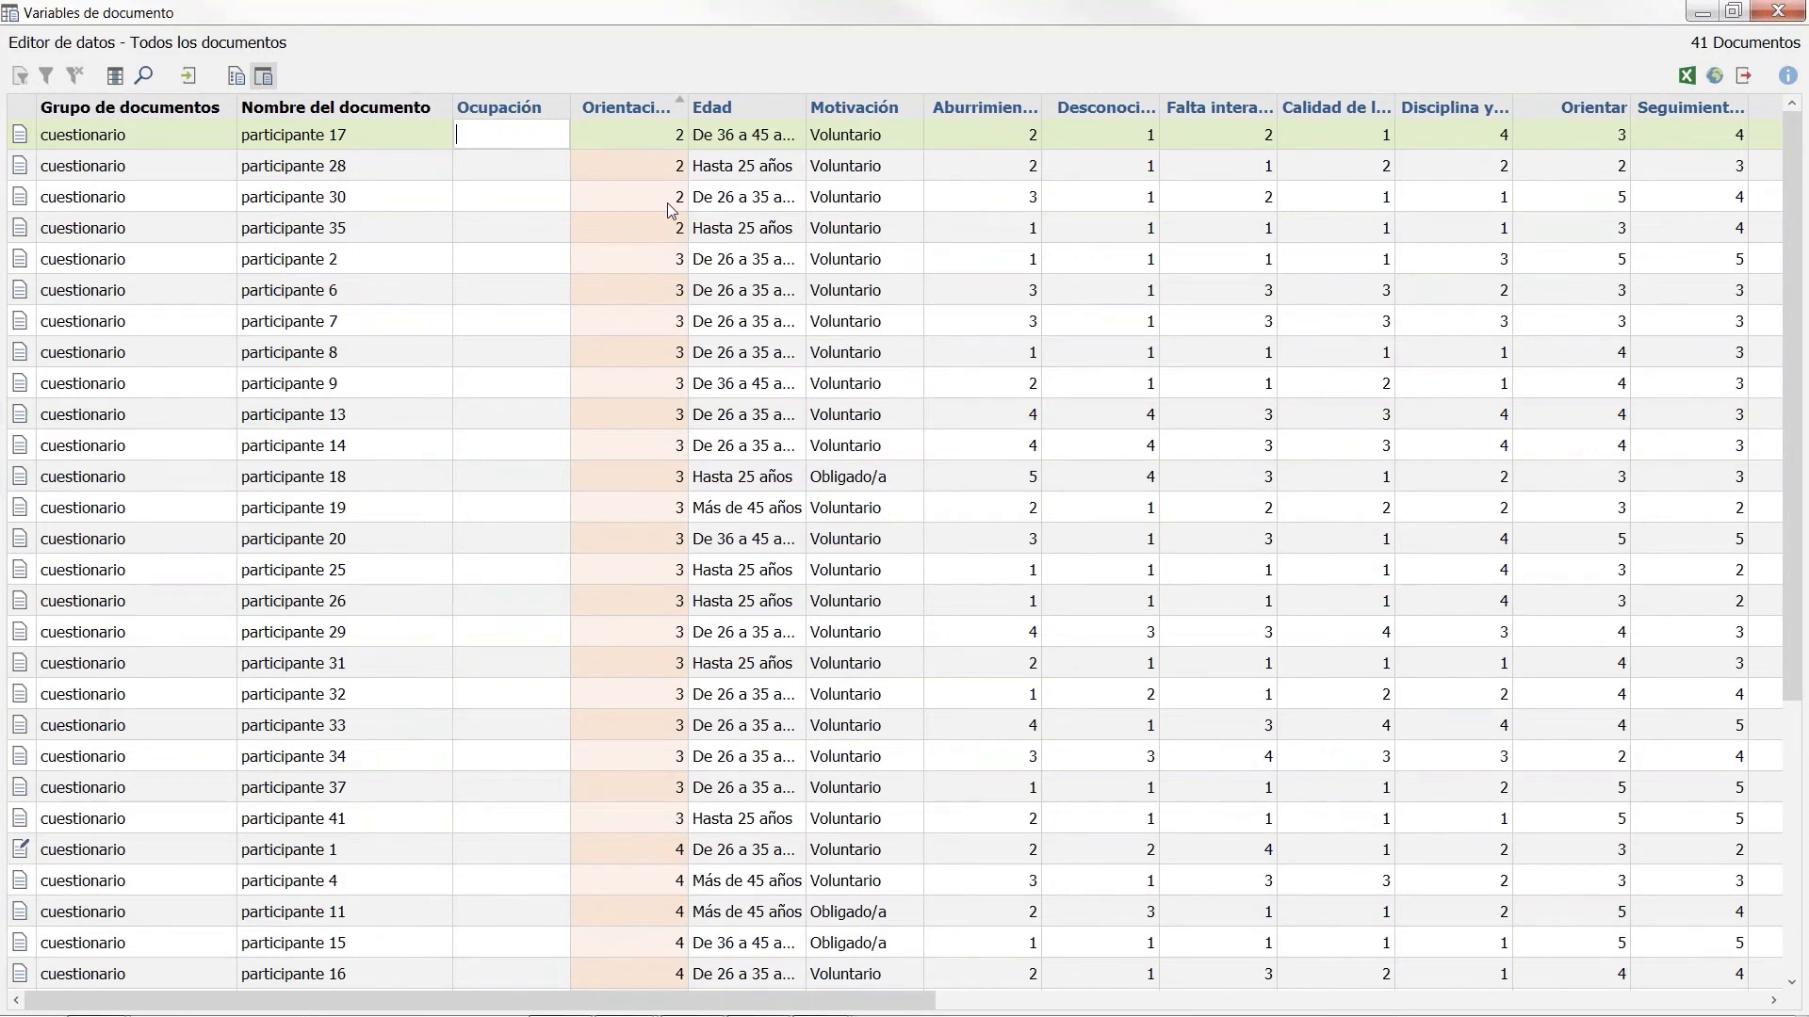
{"action": "type", "text": "blanco"}
{"action": "key", "text": "Return"}
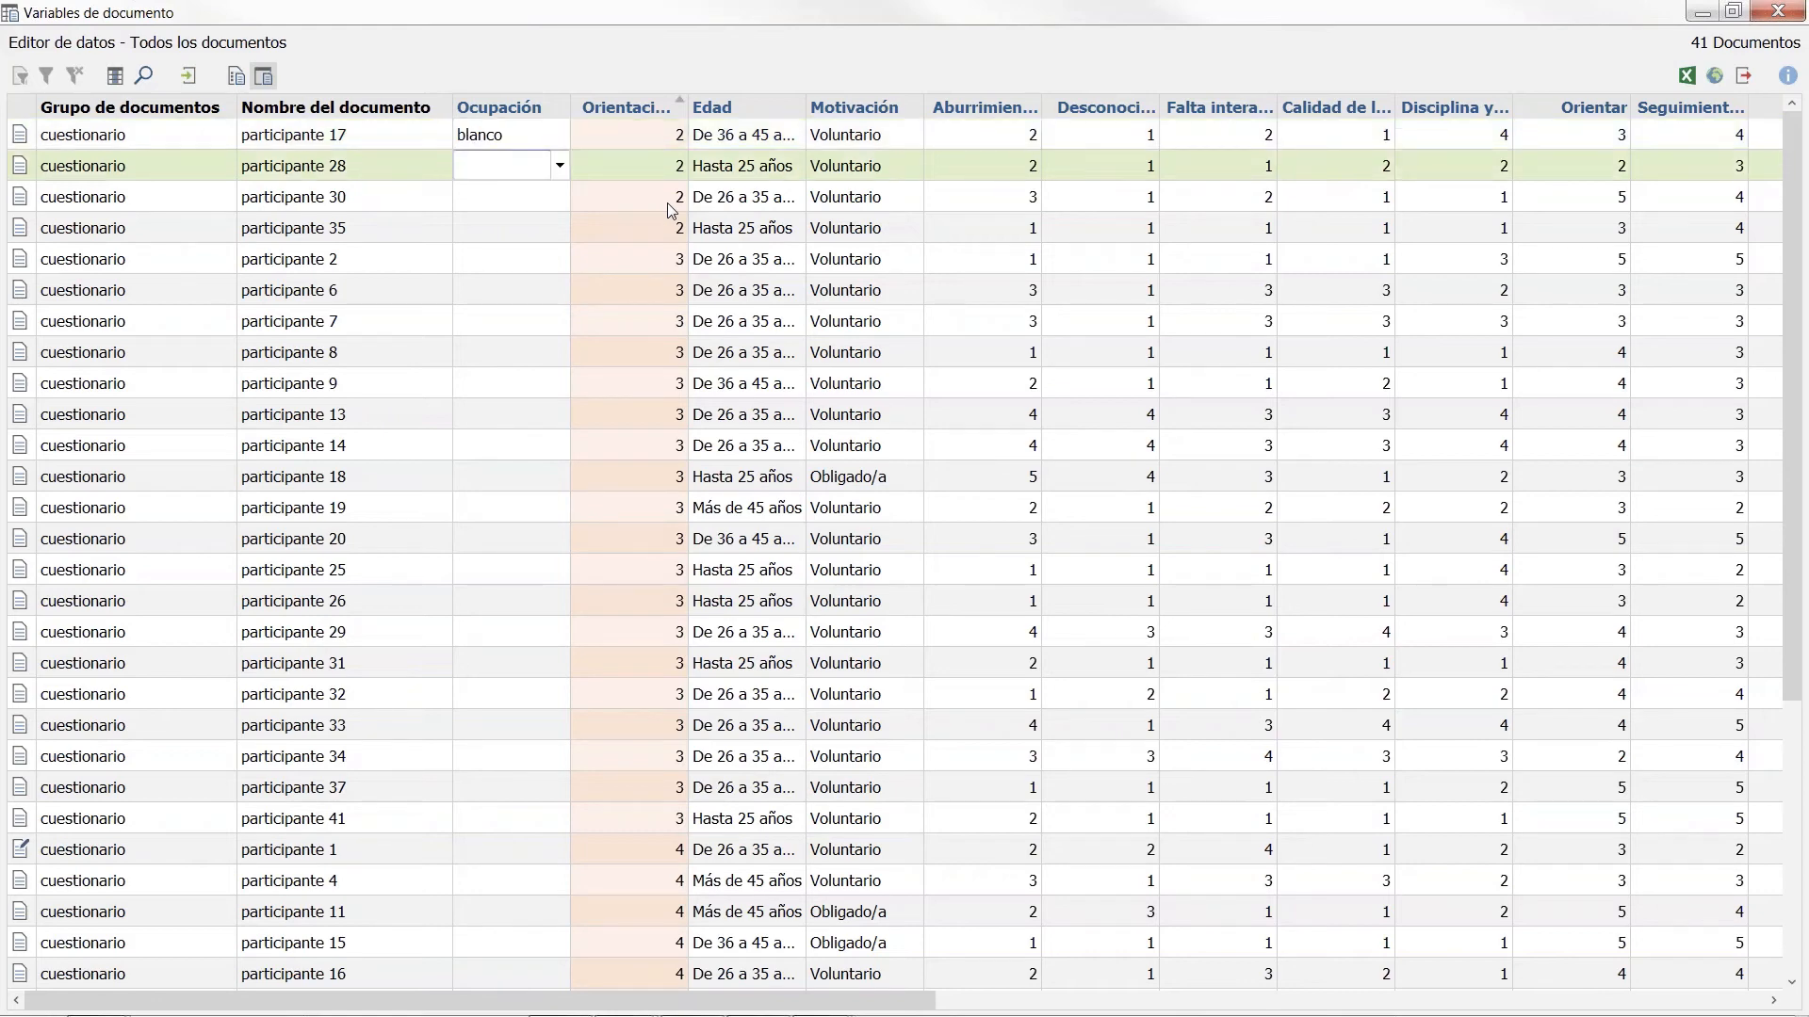
{"action": "type", "text": "negro"}
{"action": "key", "text": "Down"}
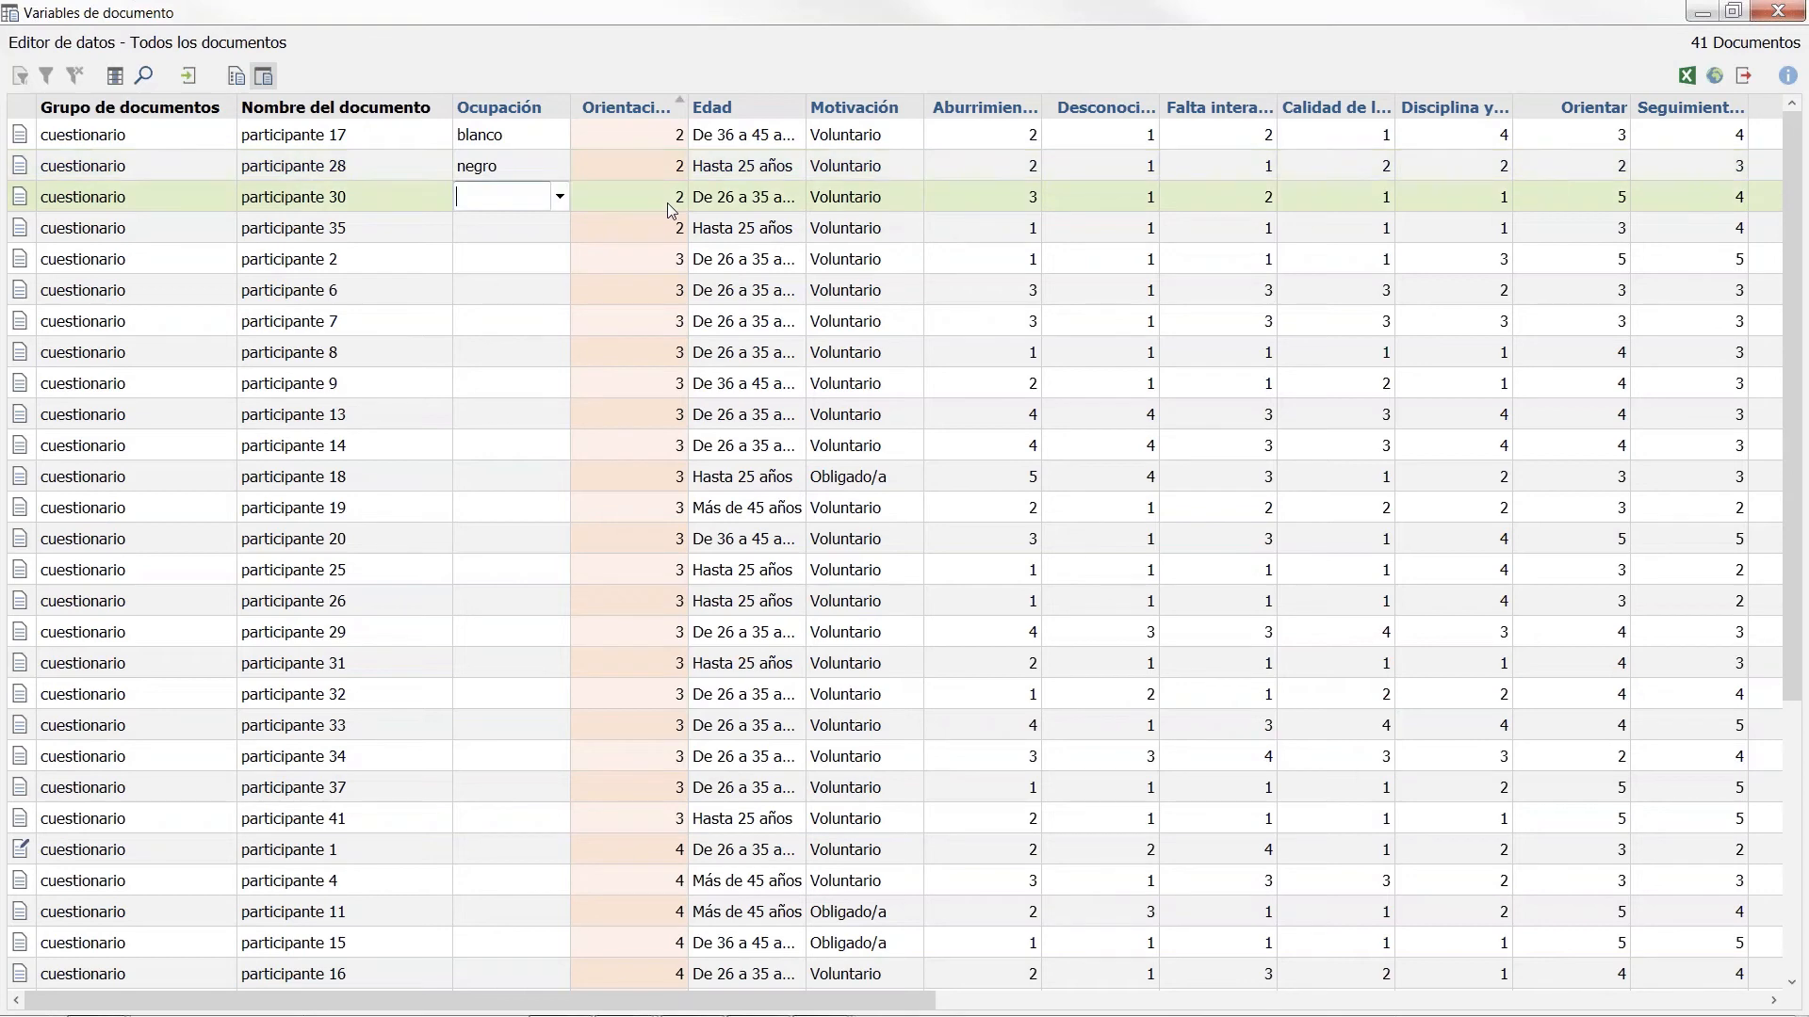
{"action": "type", "text": "b"}
{"action": "key", "text": "Return"}
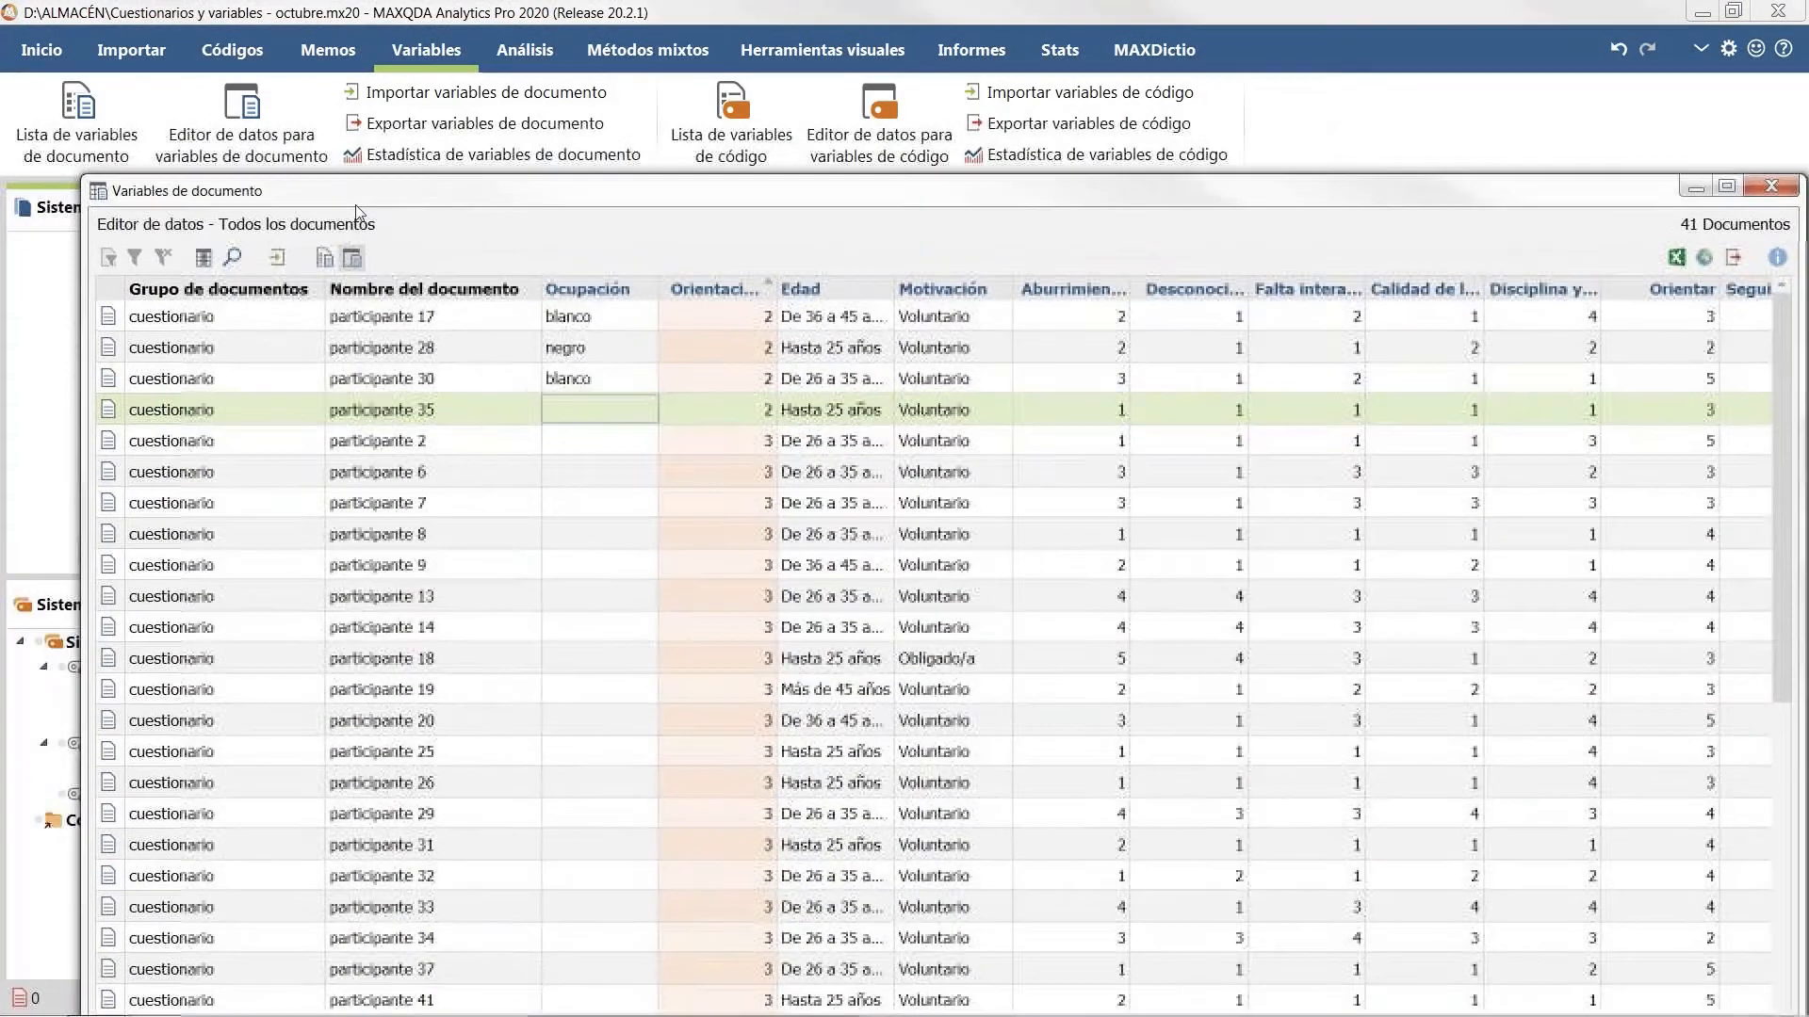
Step: Open the statistics for the five variables from Desconocimiento tecnológico to Disciplina y organización in the variable list
{"action": "left_click_drag", "start_coordinate": [356, 206], "coordinate": [363, 219]}
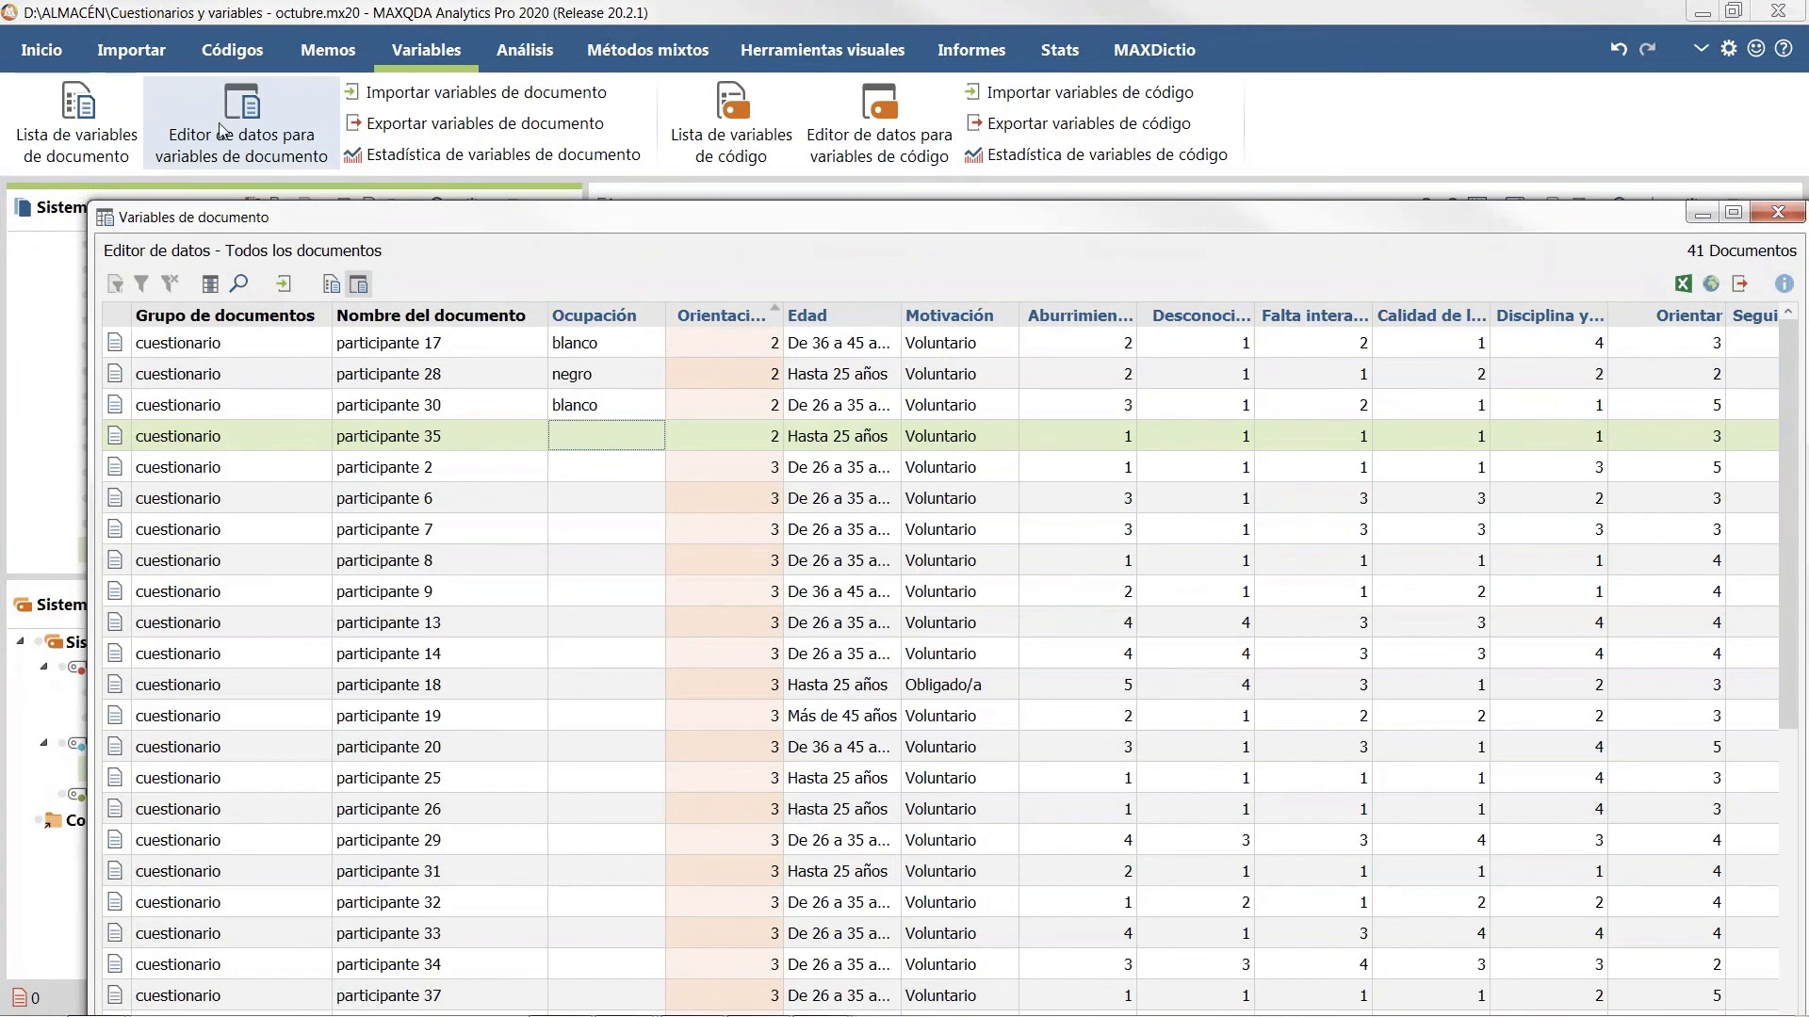
{"action": "left_click", "coordinate": [331, 285]}
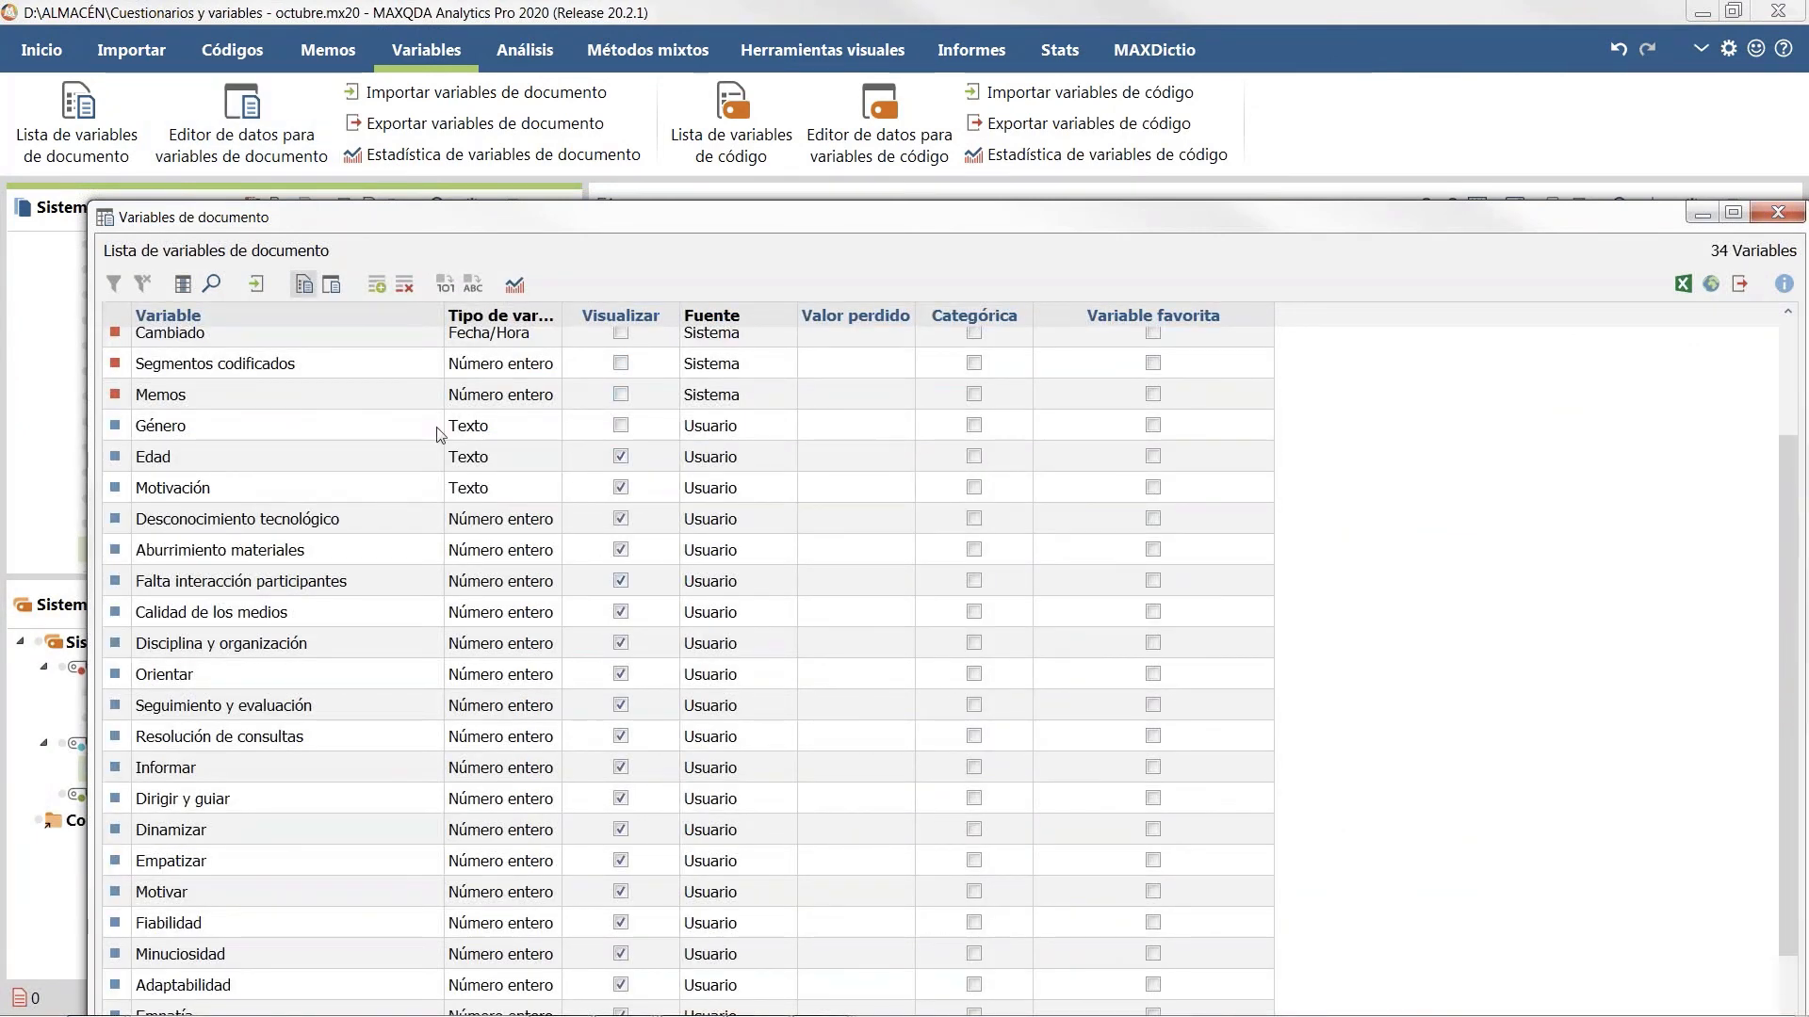
{"action": "left_click_drag", "start_coordinate": [431, 222], "coordinate": [459, 81]}
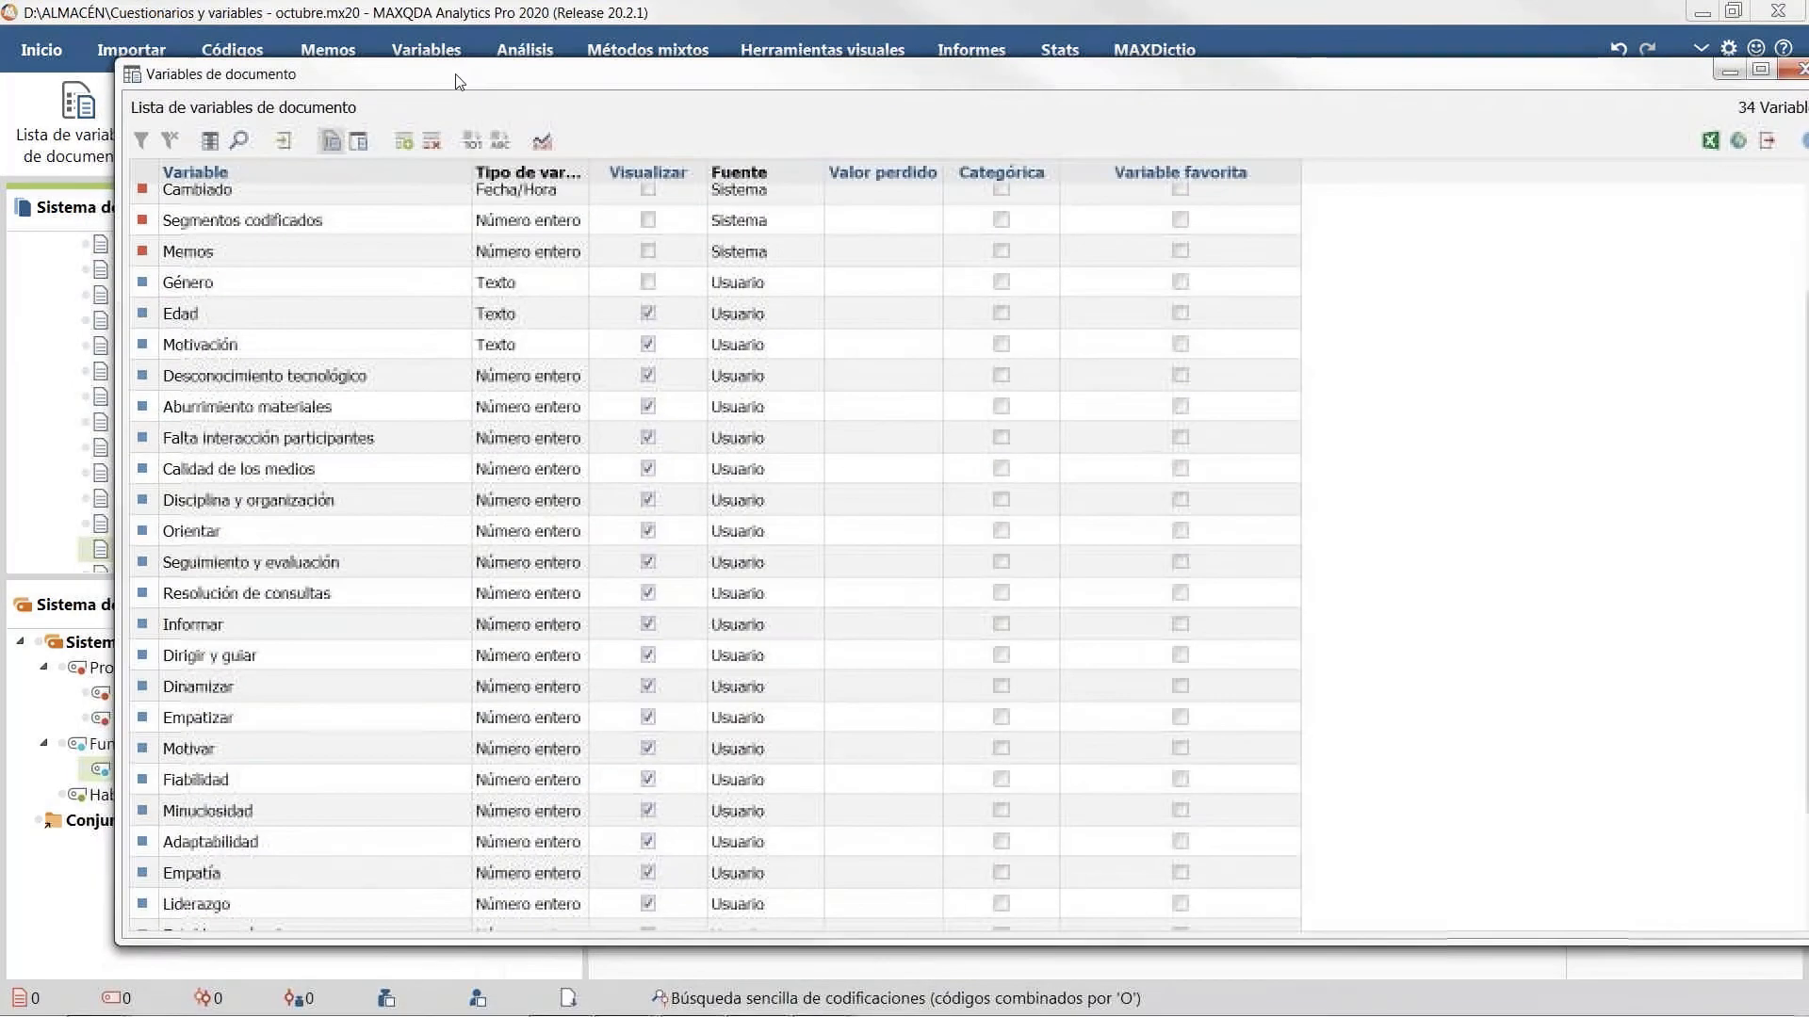
{"action": "left_click", "coordinate": [272, 381]}
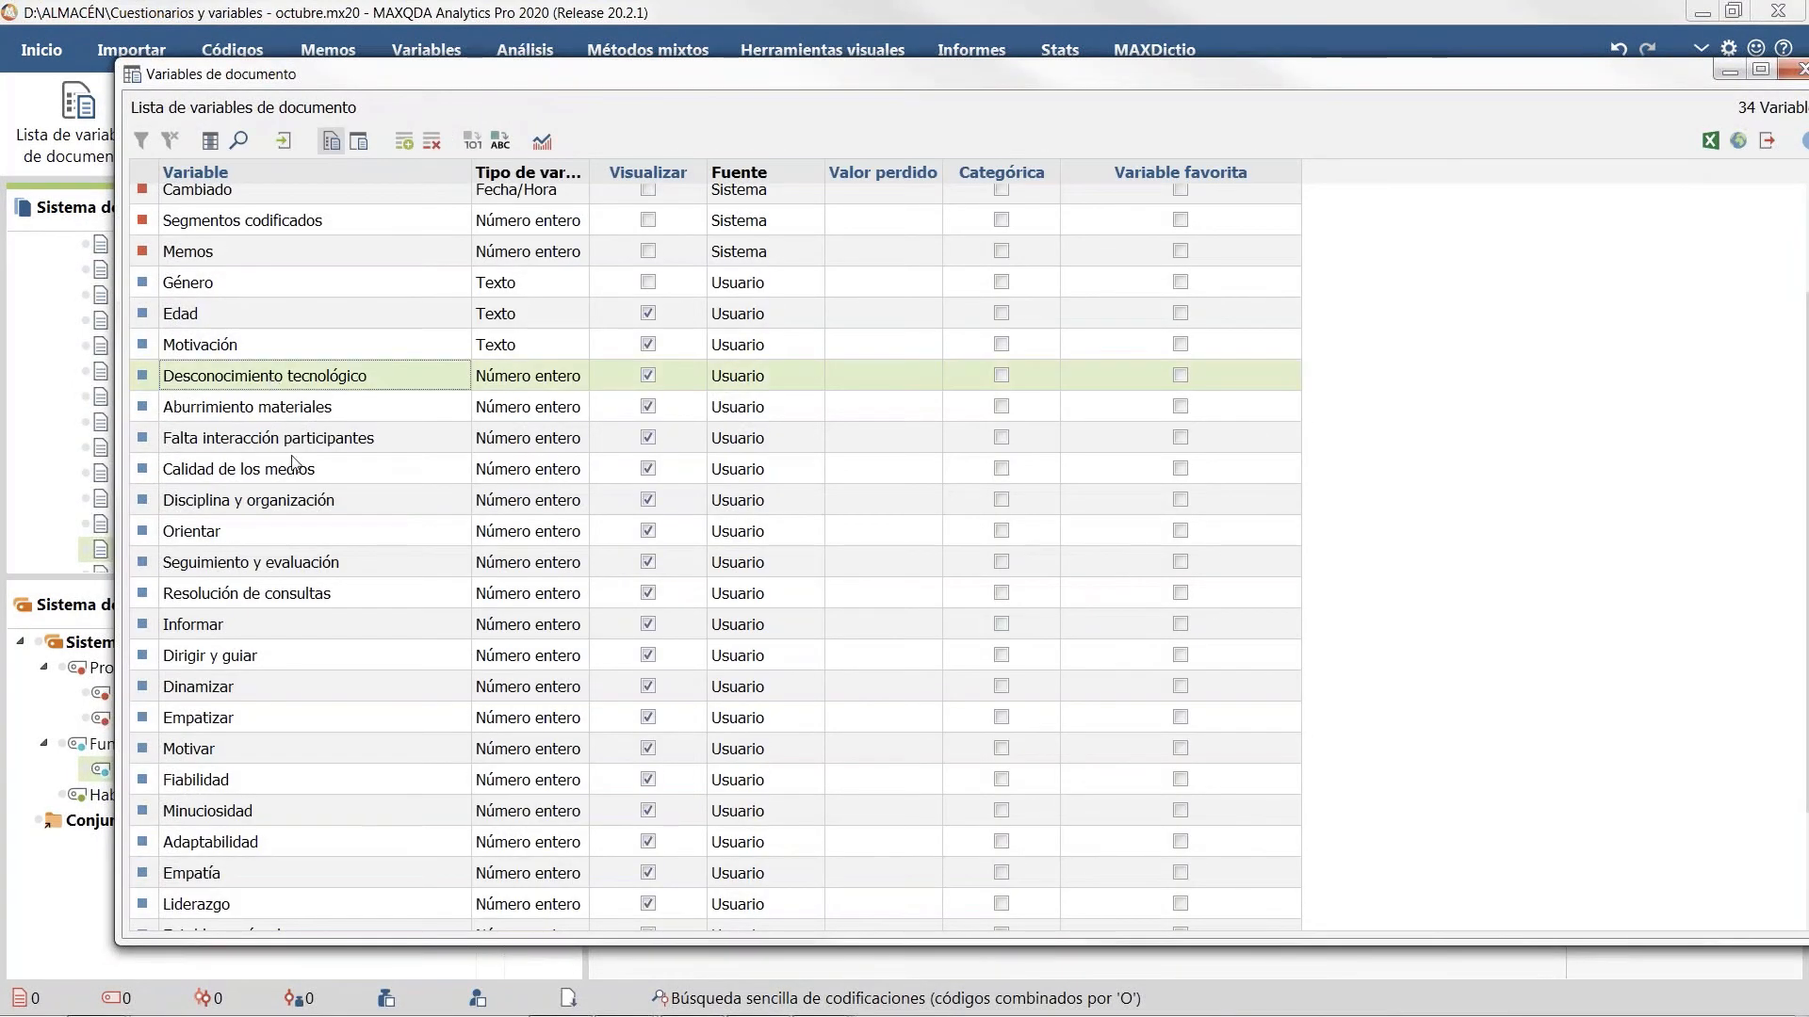
{"action": "left_click", "coordinate": [297, 506], "text": "shift"}
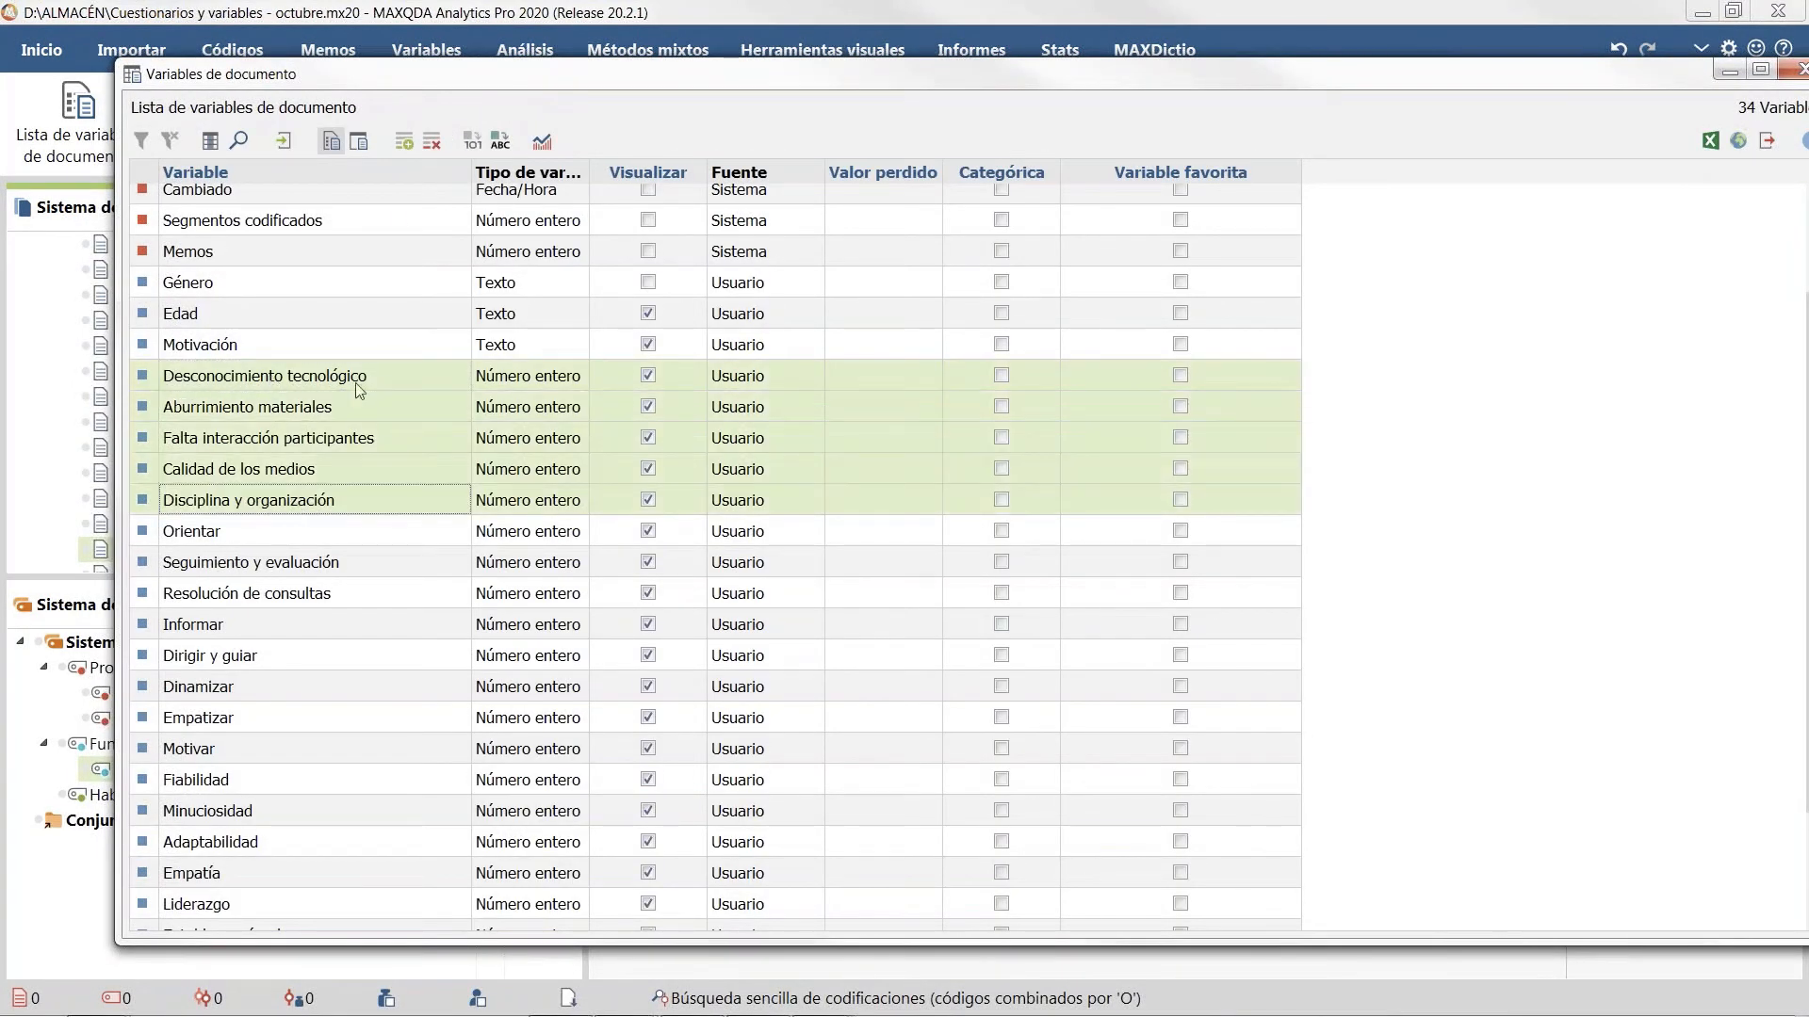
{"action": "left_click", "coordinate": [542, 144]}
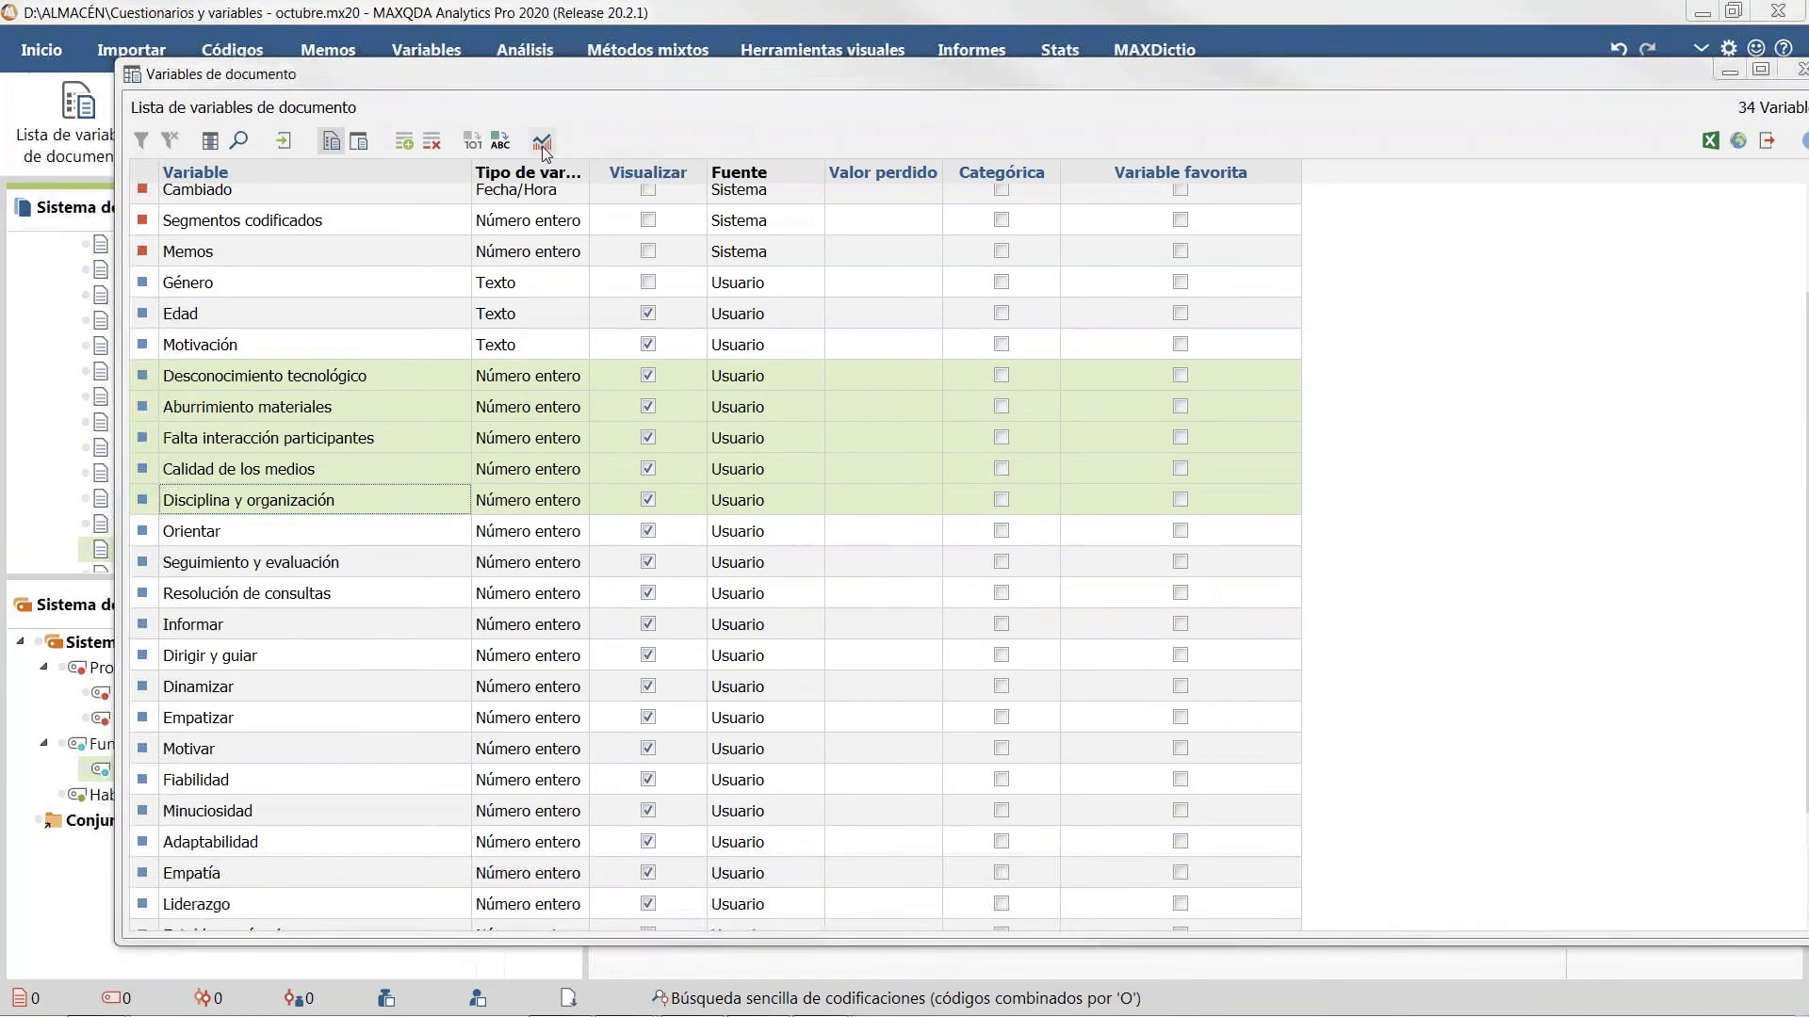
{"action": "left_click_drag", "start_coordinate": [775, 309], "coordinate": [588, 152]}
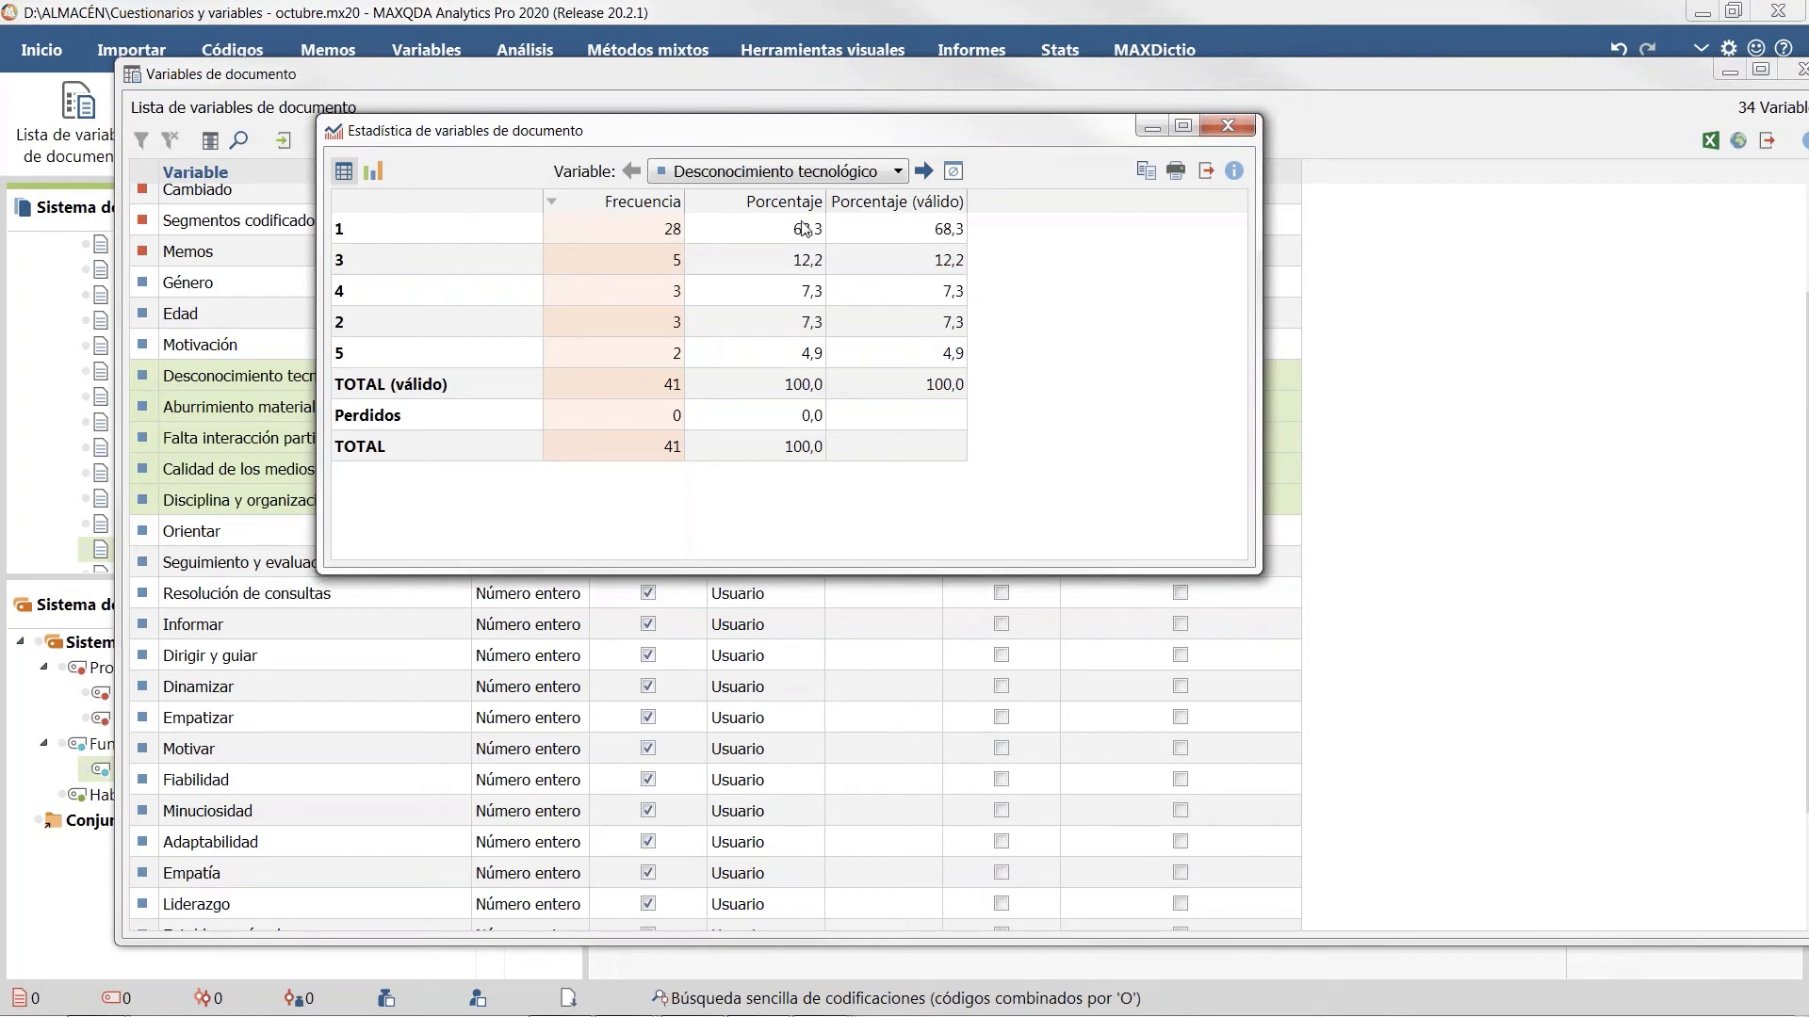
Step: Show the Desconocimiento tecnológico frequencies as a chart in an enlarged window, trying horizontal bars before returning to vertical bars
{"action": "left_click", "coordinate": [373, 171]}
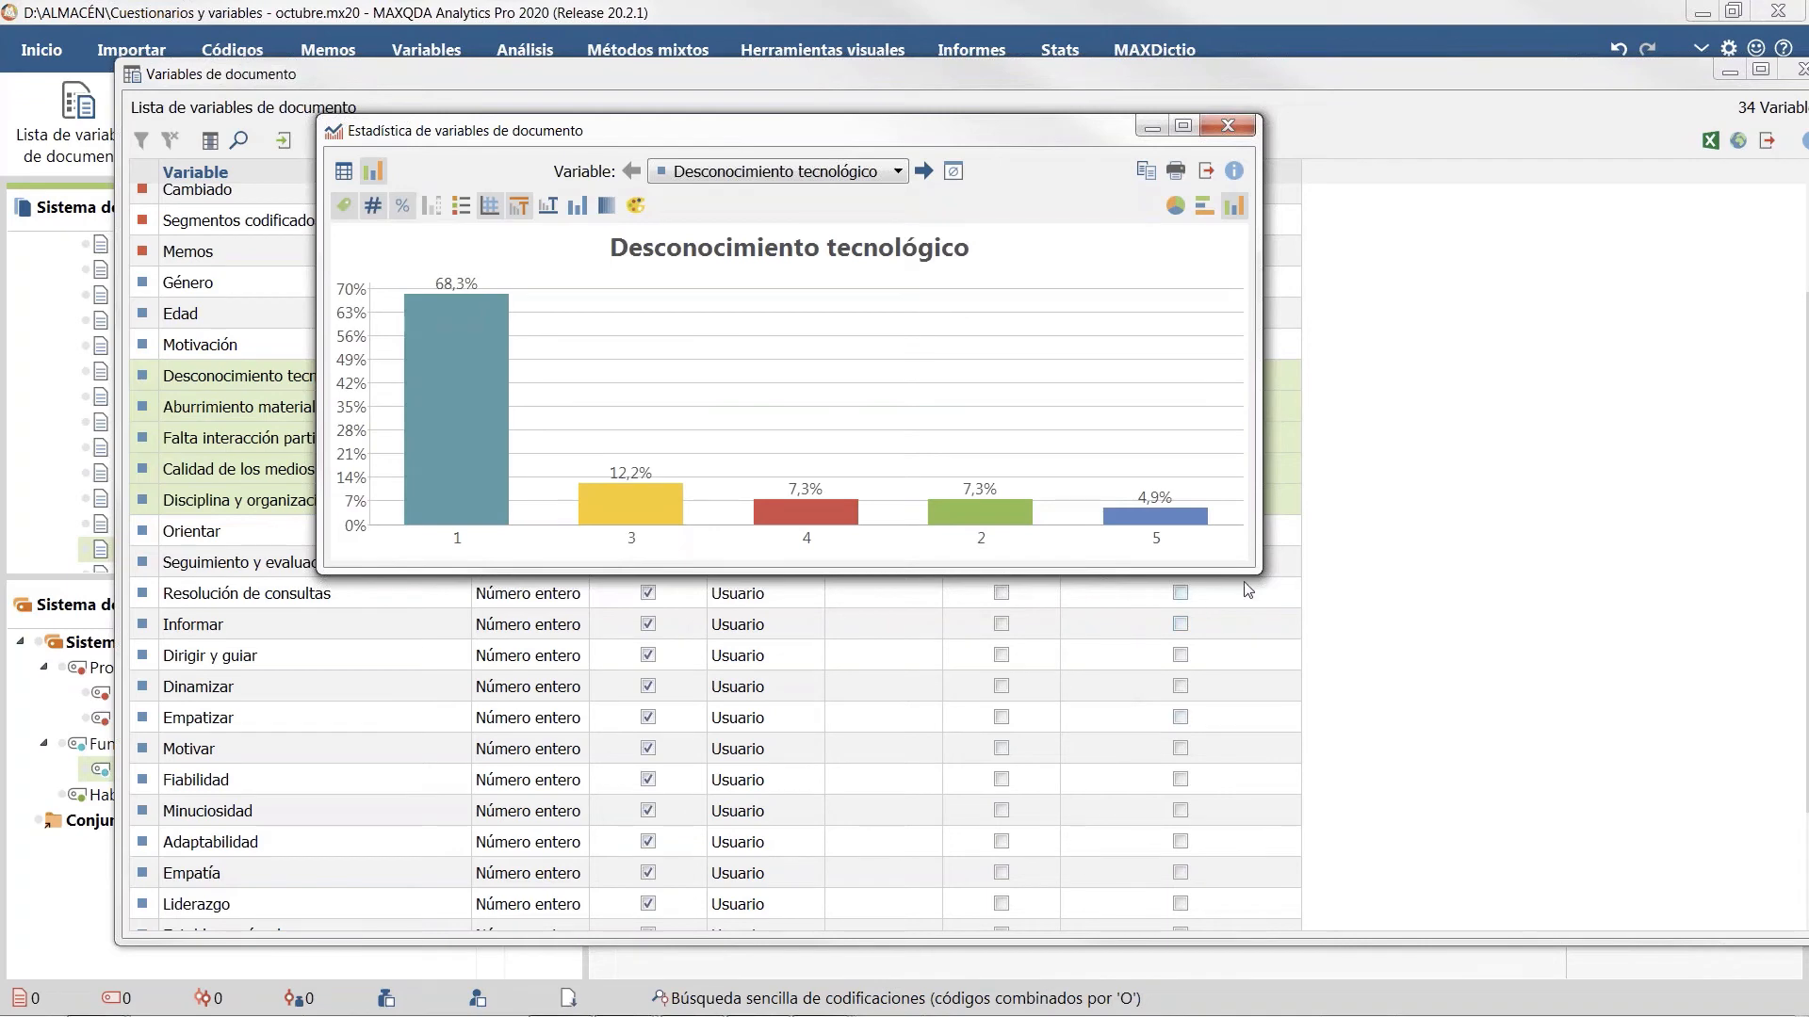
{"action": "left_click_drag", "start_coordinate": [1250, 568], "coordinate": [1590, 704]}
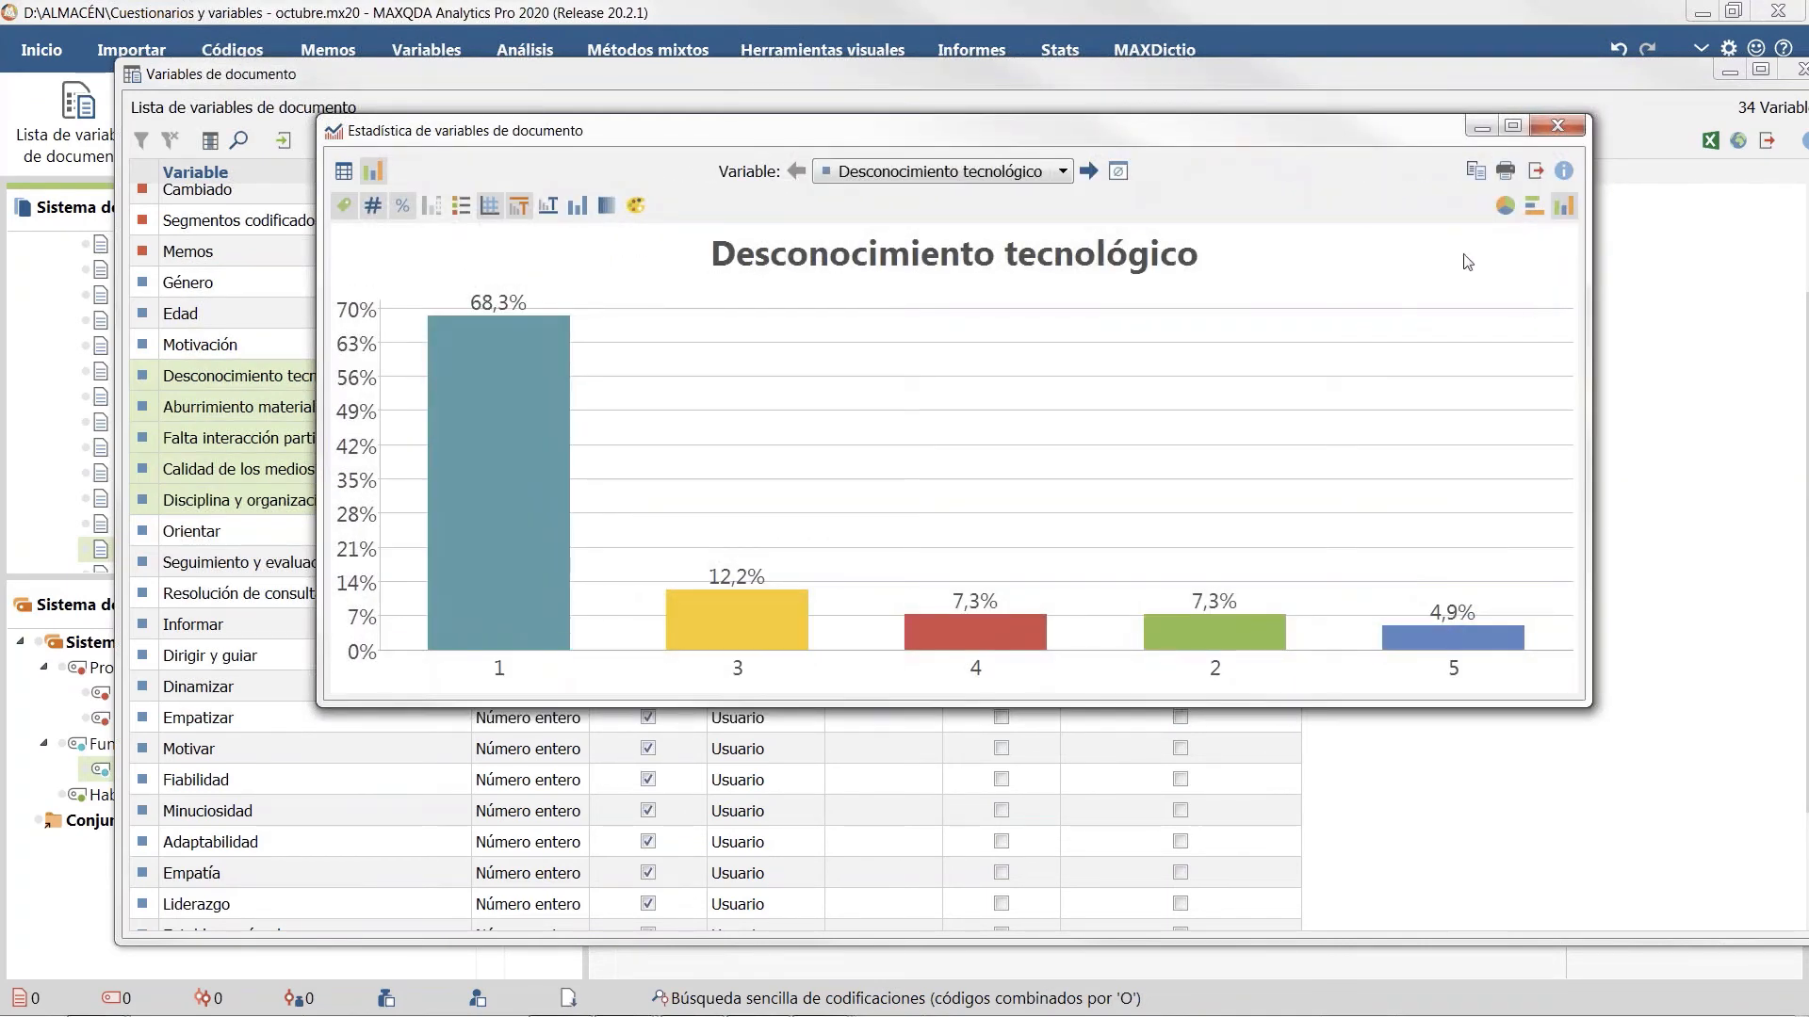
{"action": "left_click", "coordinate": [1538, 206]}
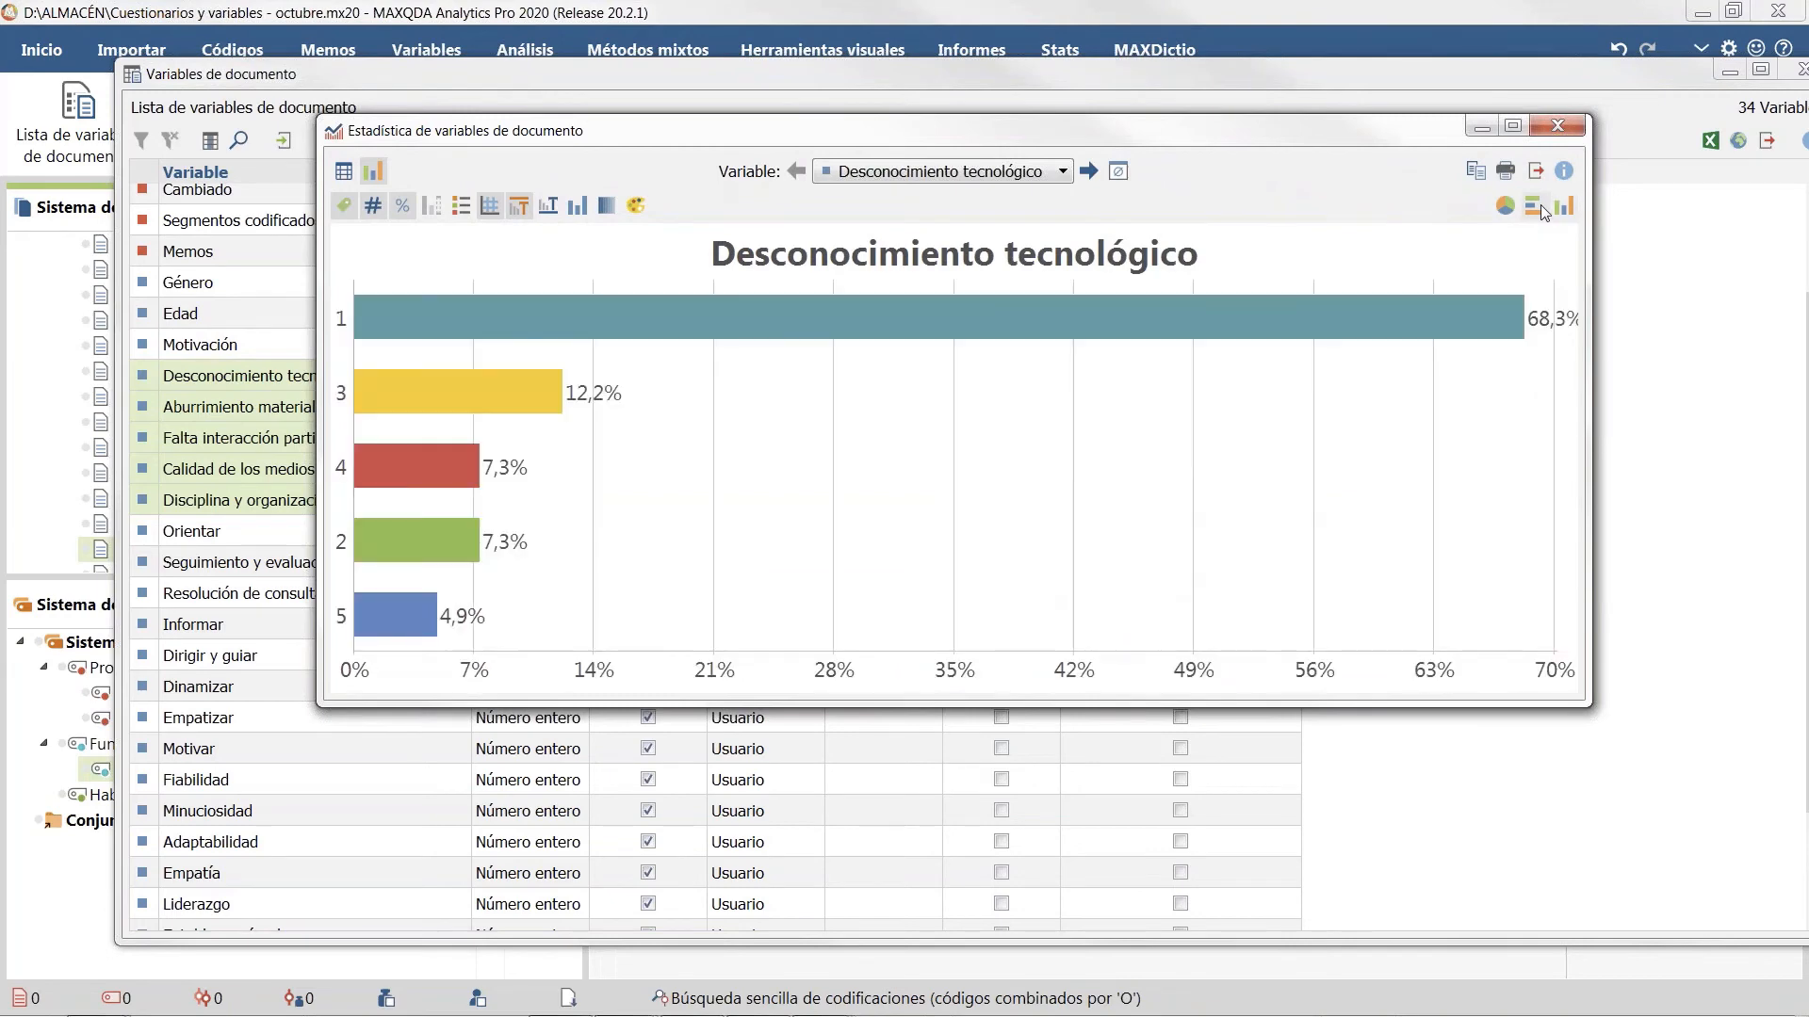
{"action": "left_click", "coordinate": [1564, 208]}
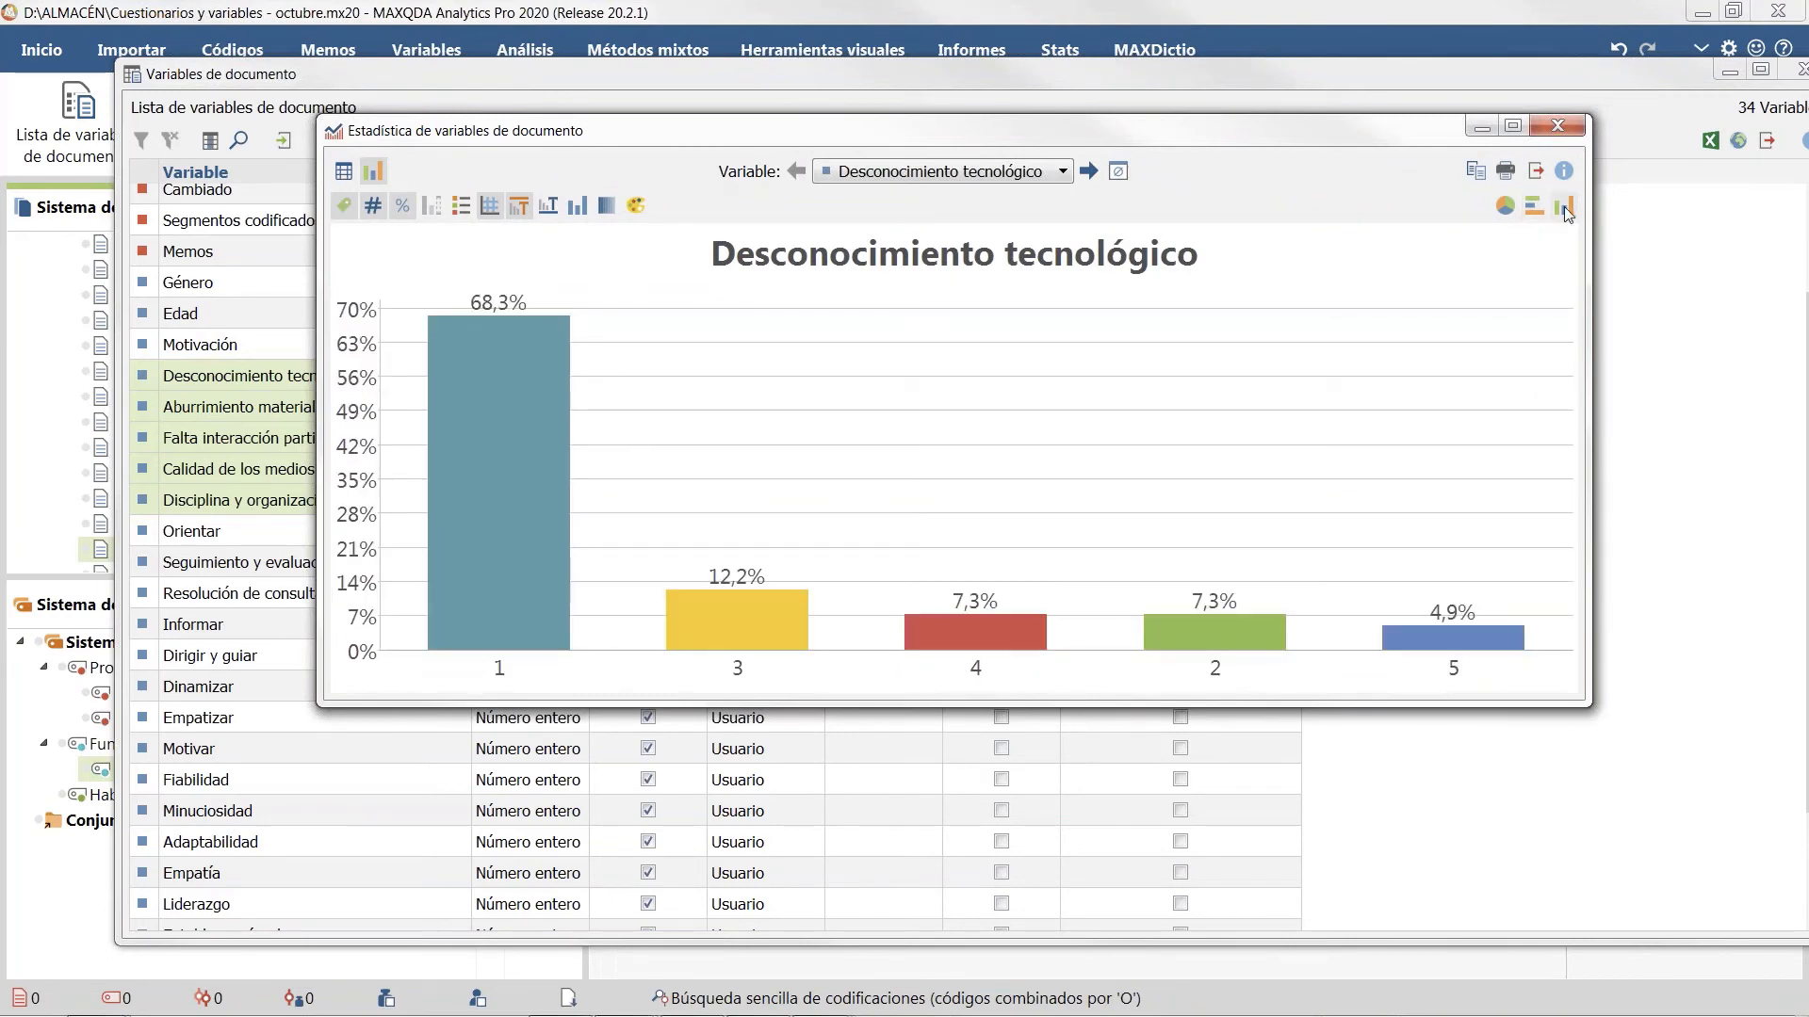
Step: Hide the chart's gridlines and title, and apply the third colour scheme to its bars
{"action": "left_click", "coordinate": [492, 216]}
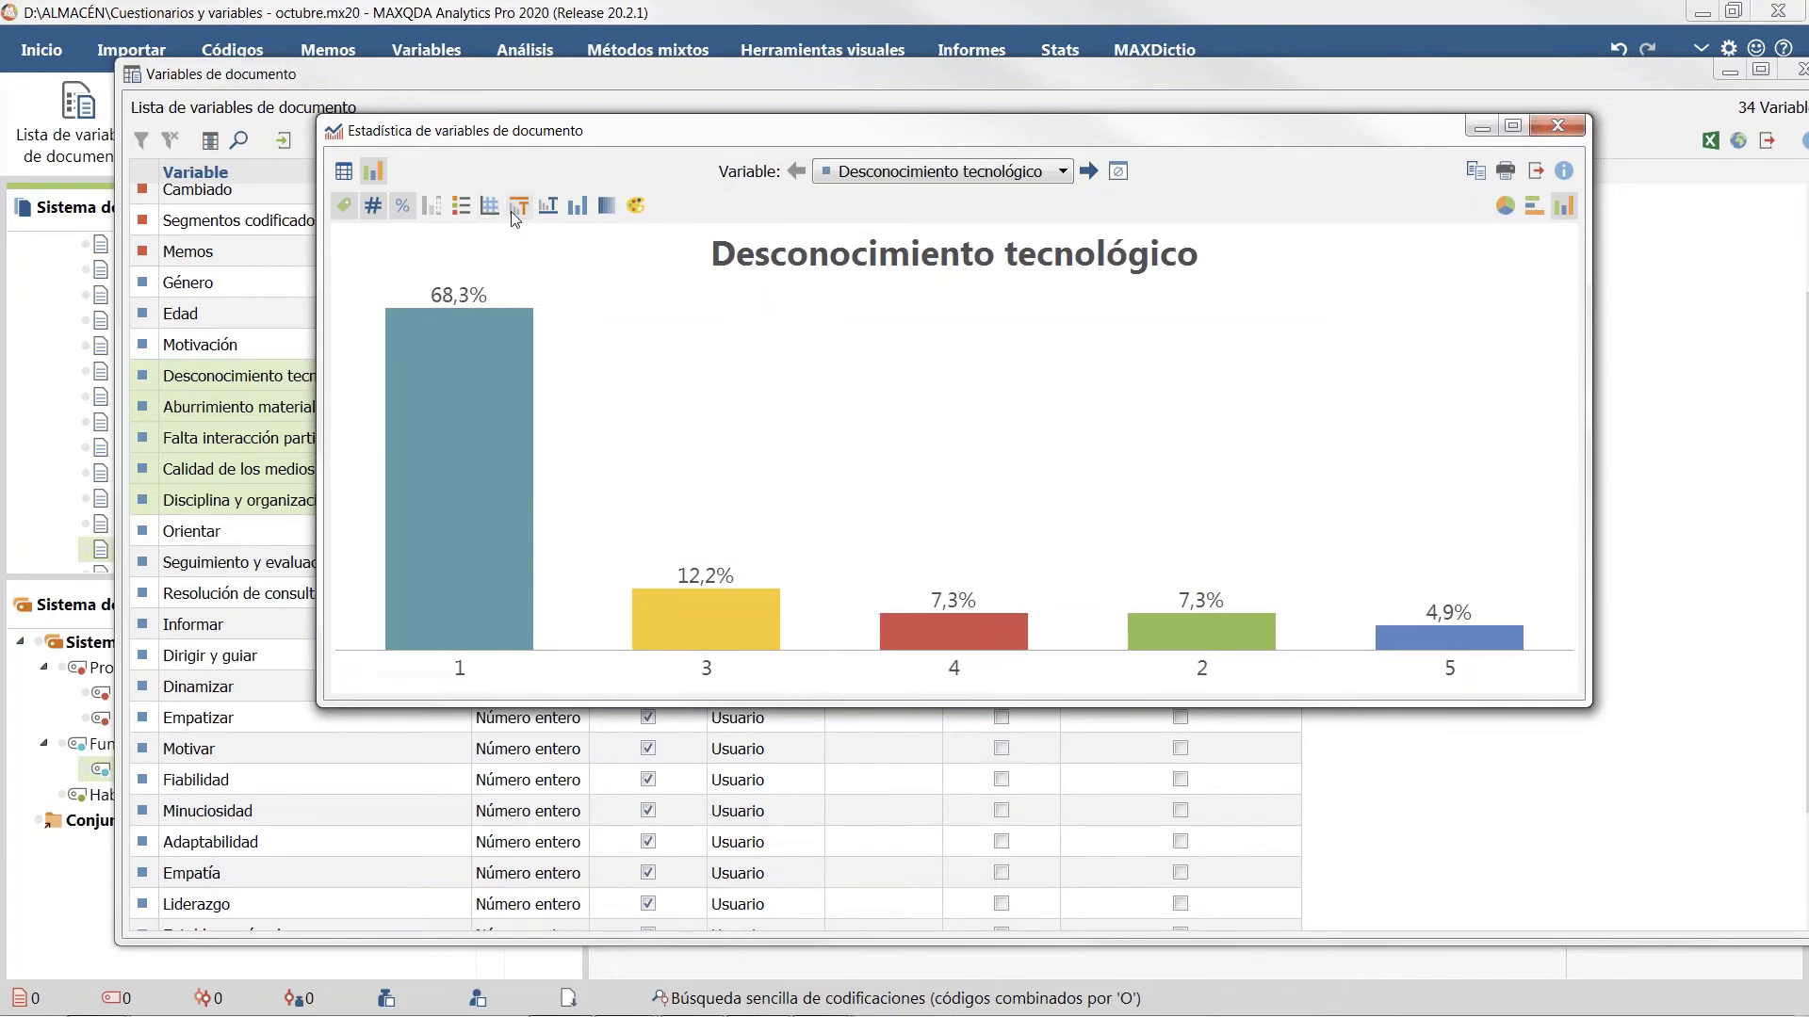
{"action": "left_click", "coordinate": [522, 211]}
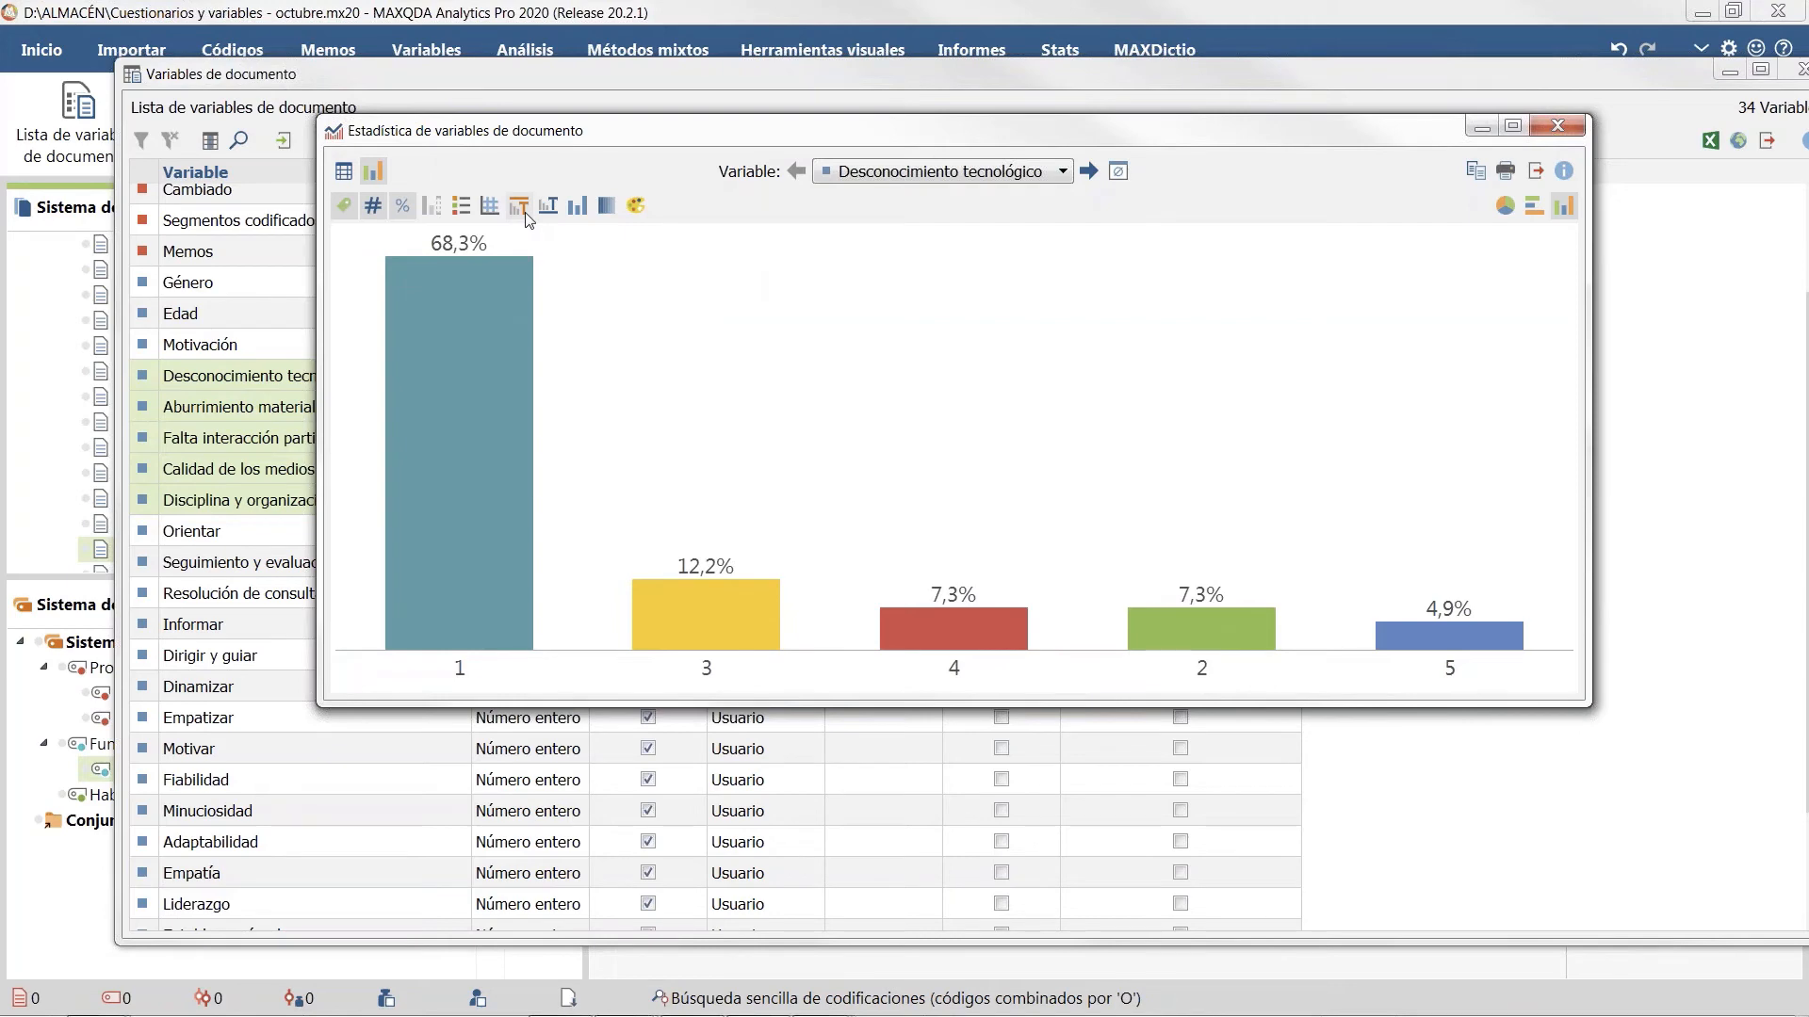
{"action": "left_click", "coordinate": [637, 205]}
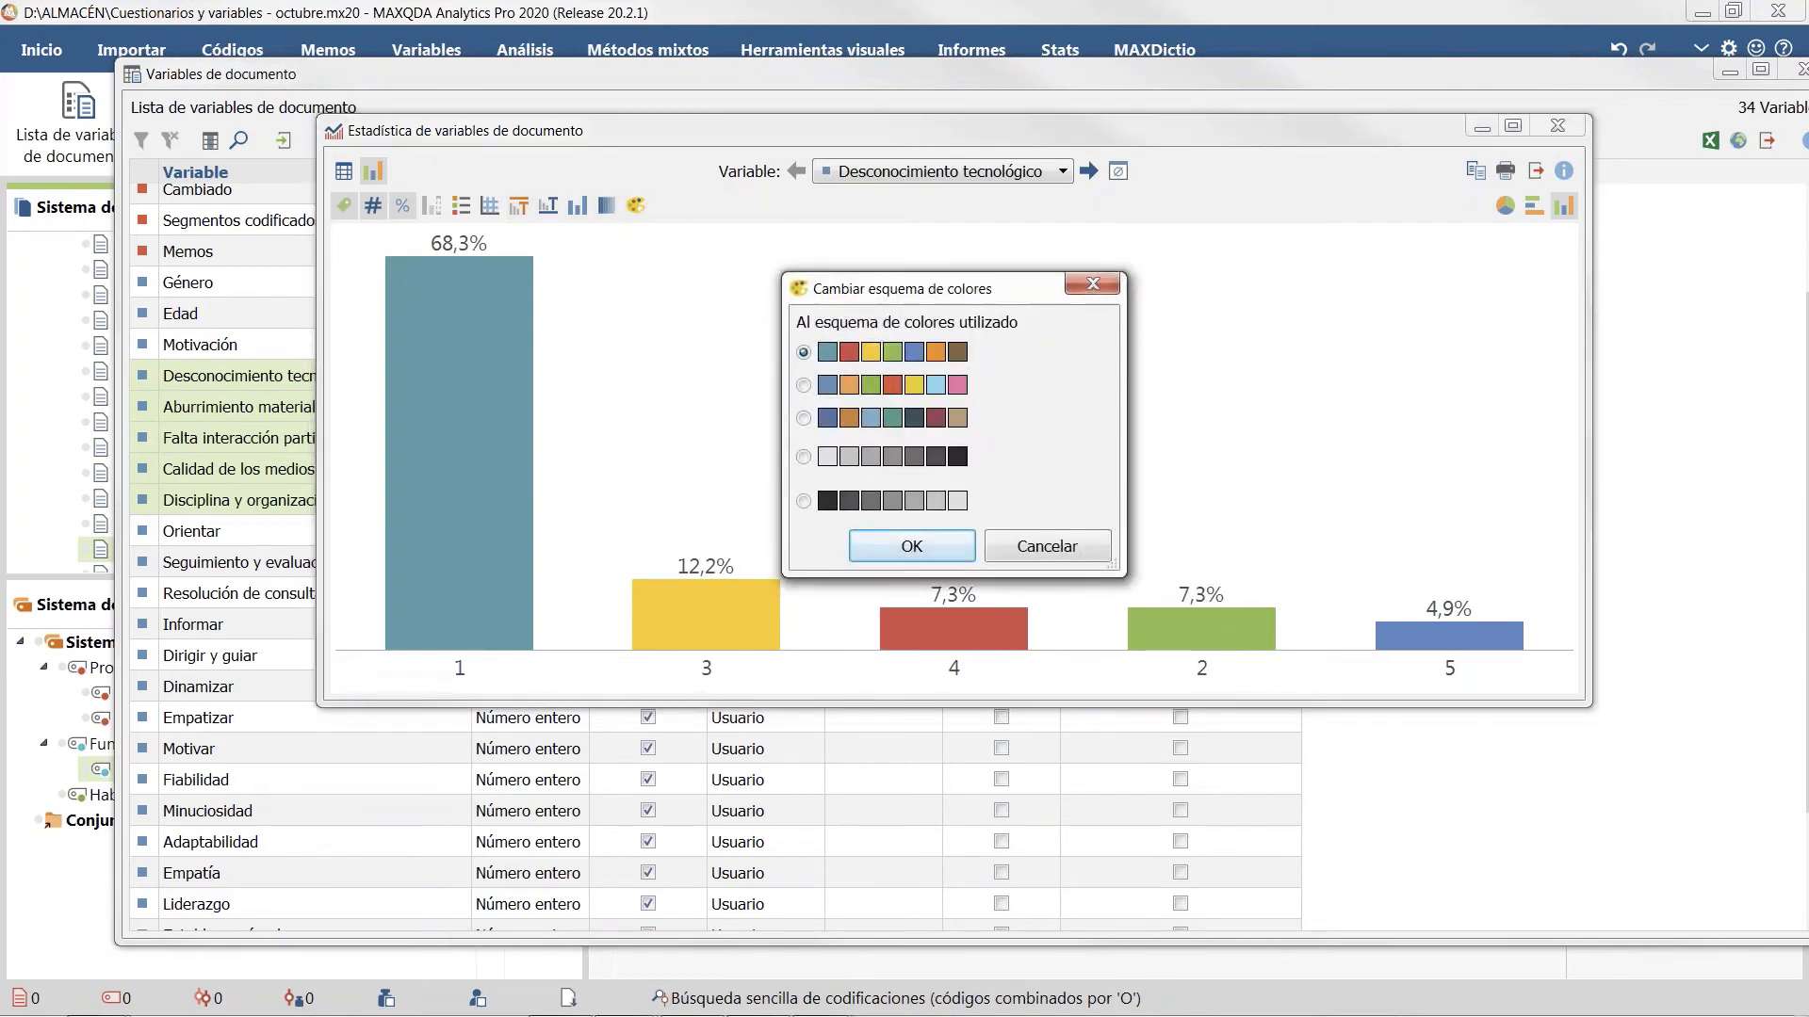
{"action": "left_click", "coordinate": [818, 420]}
{"action": "left_click", "coordinate": [912, 552]}
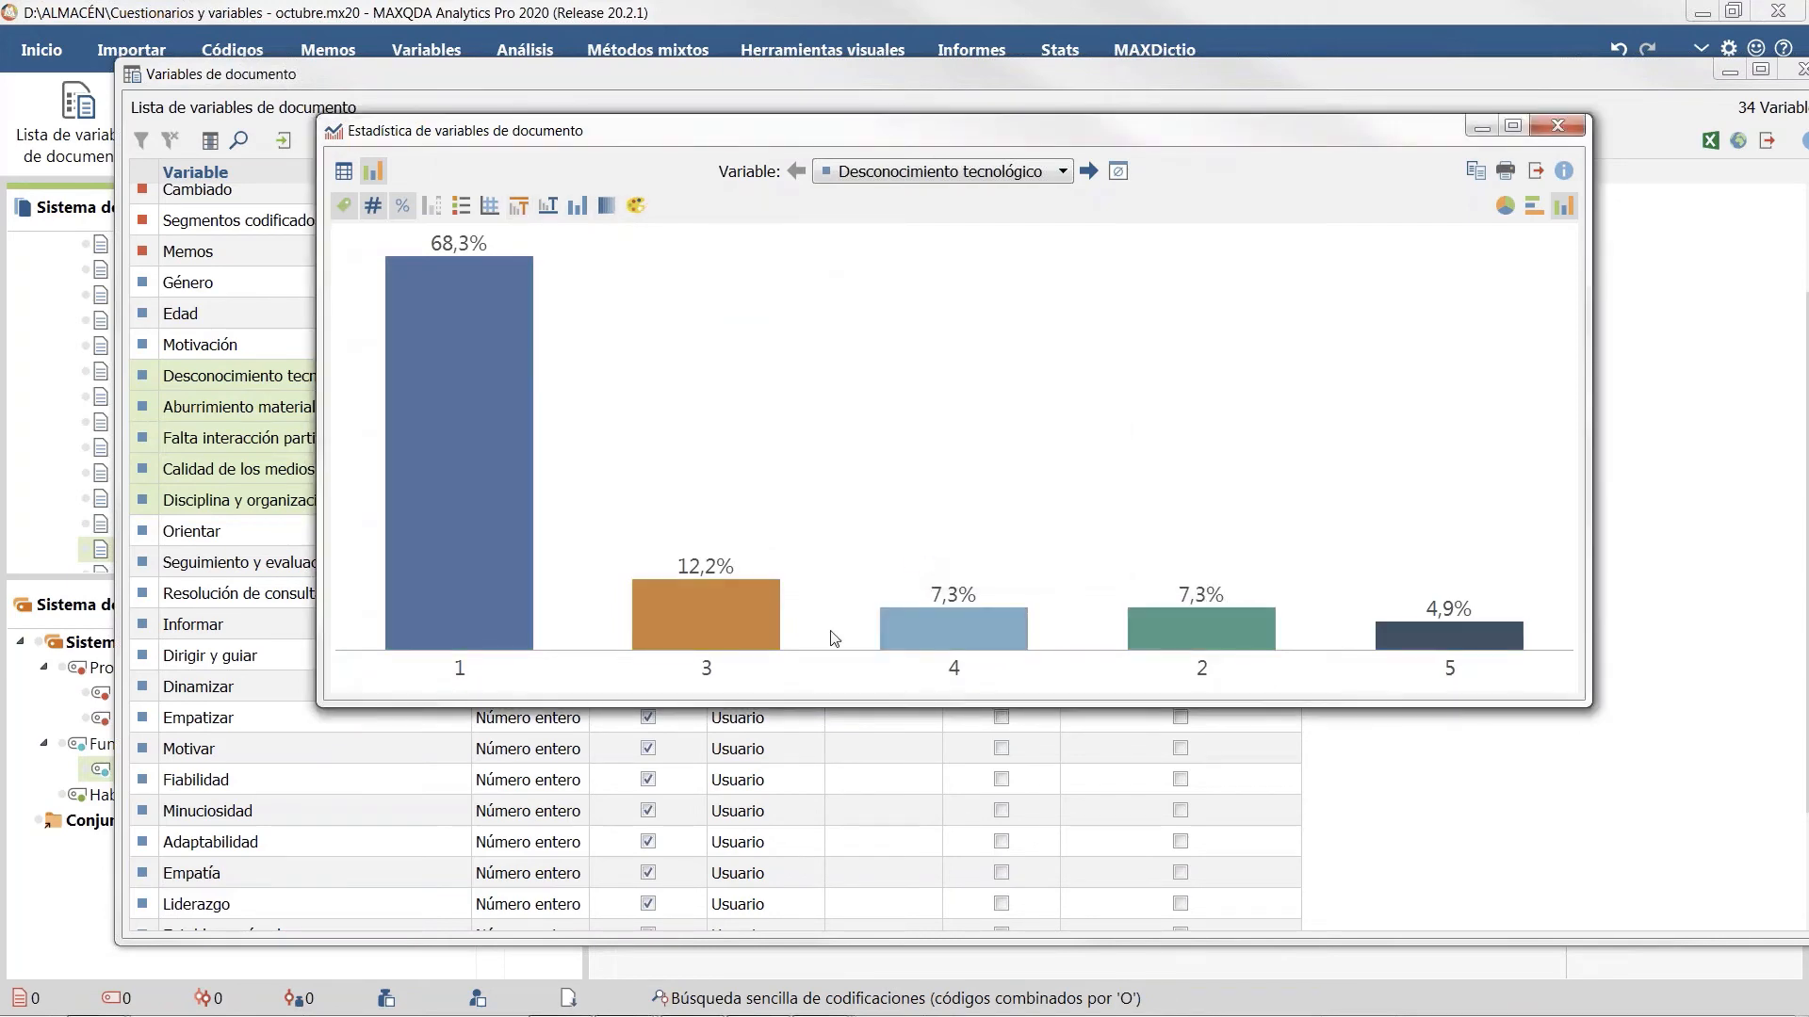
Step: Recolour the chart's bar for value 4 in bright green
{"action": "double_click", "coordinate": [907, 633]}
{"action": "left_click", "coordinate": [1115, 392]}
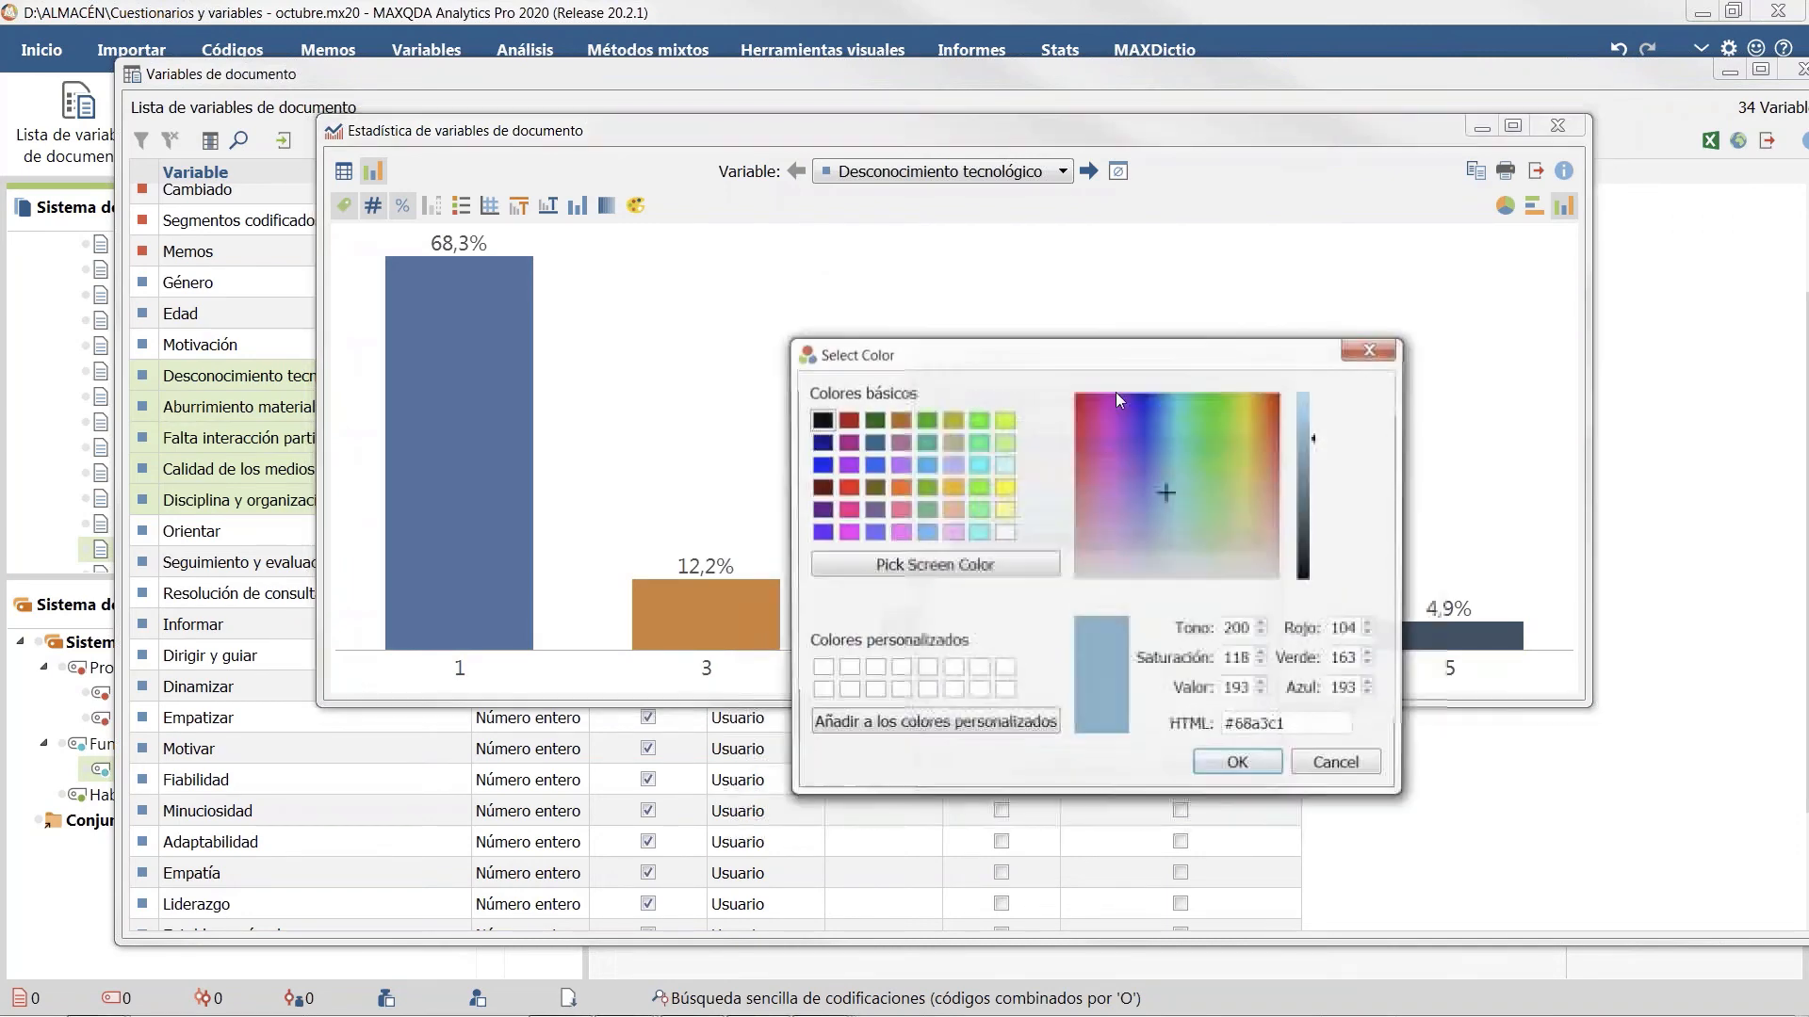
{"action": "left_click", "coordinate": [987, 489]}
{"action": "left_click", "coordinate": [1239, 765]}
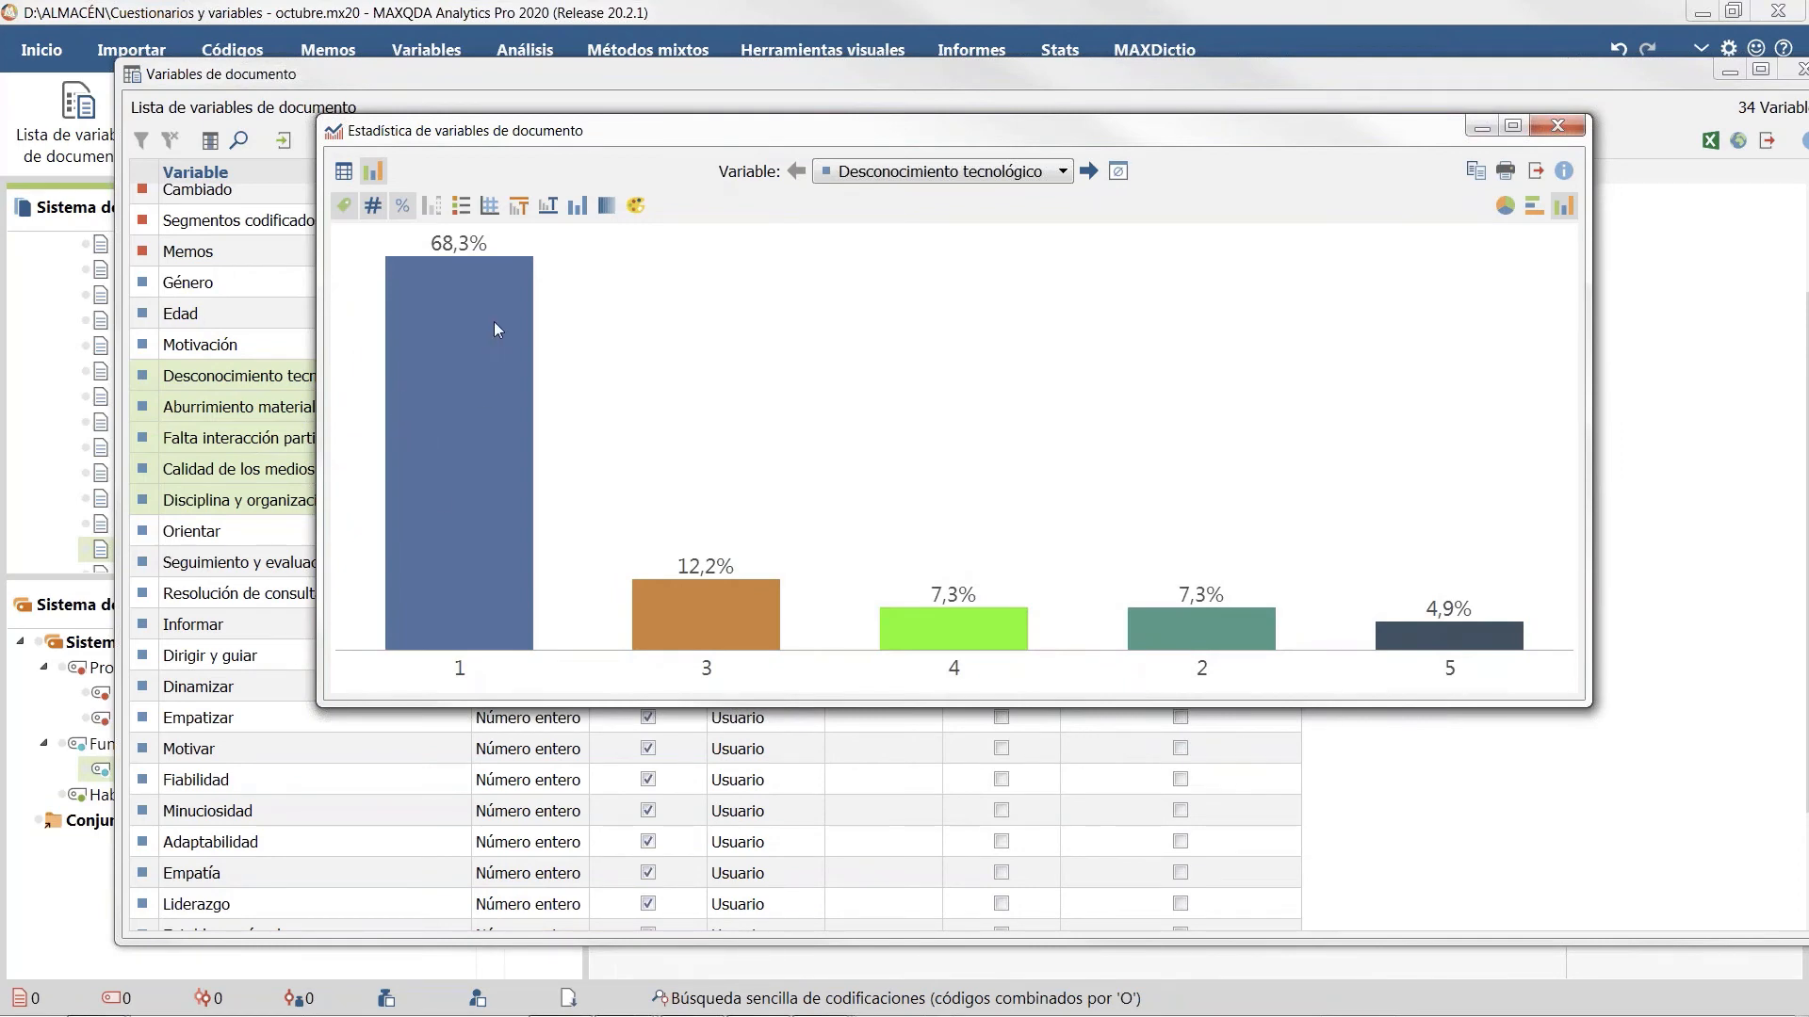
Step: Change the font of the percentage labels above the chart's bars to Cambria
{"action": "double_click", "coordinate": [462, 243]}
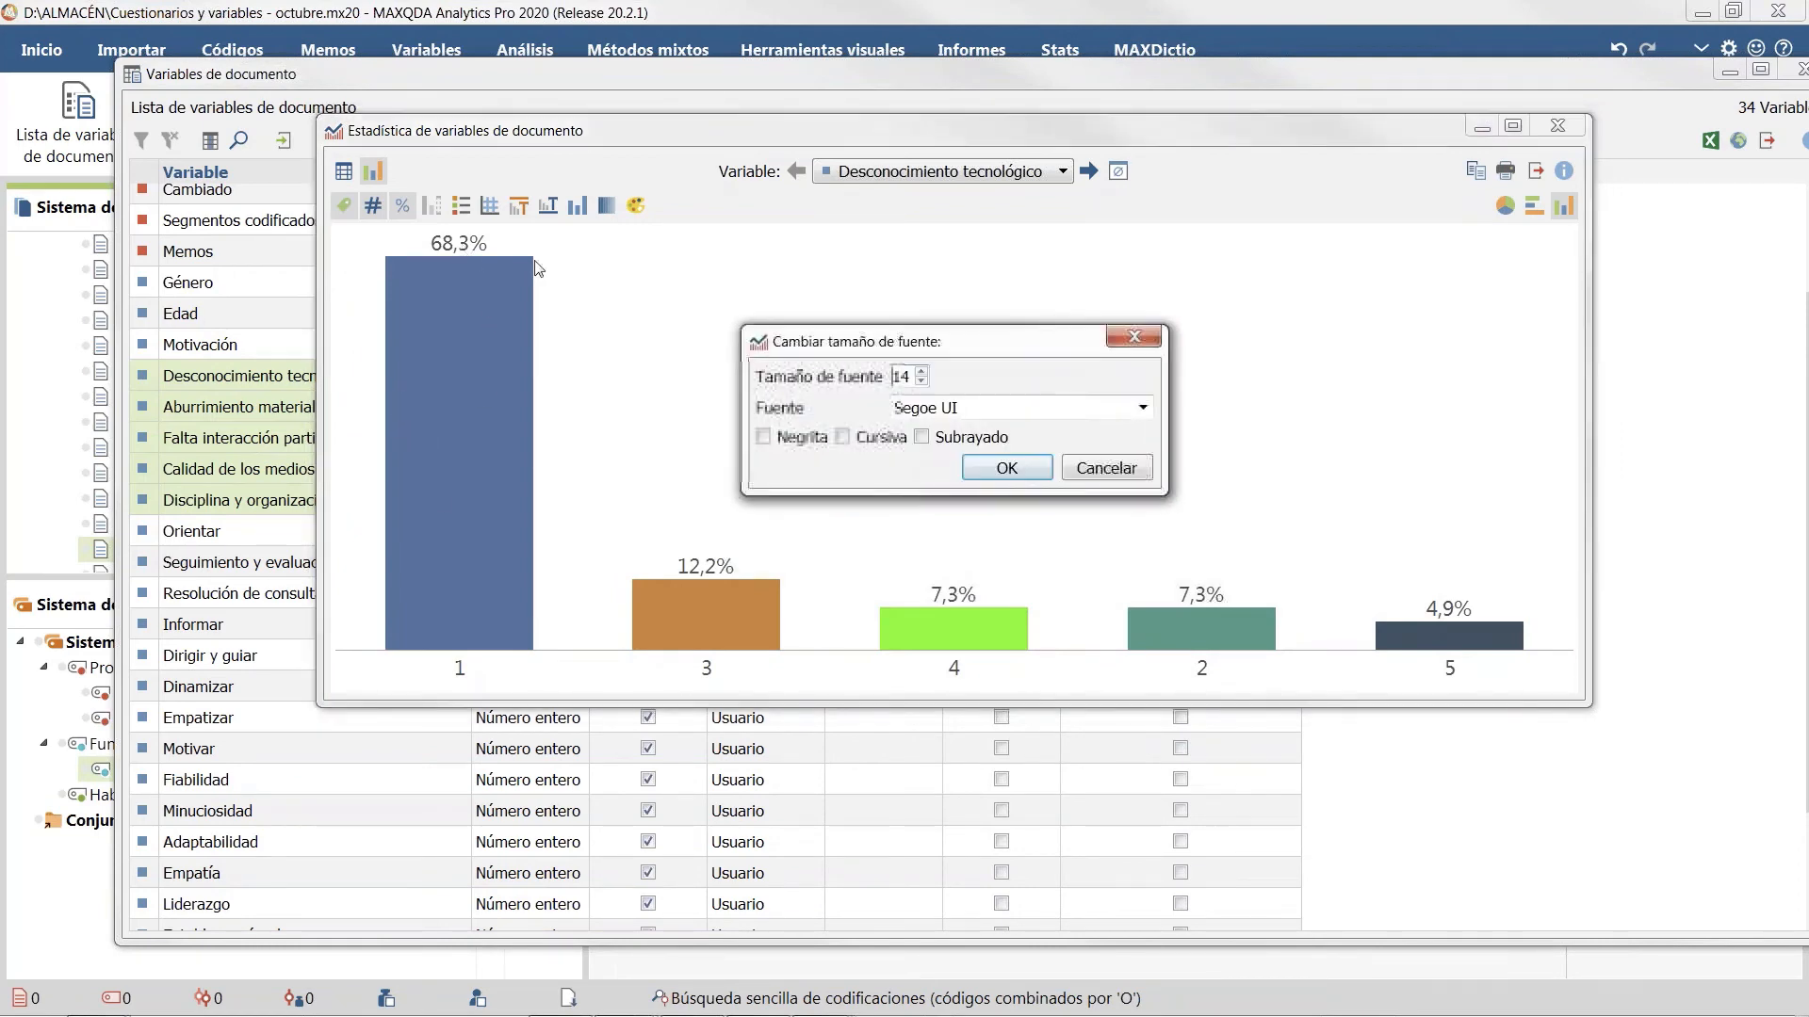
{"action": "left_click", "coordinate": [1143, 410]}
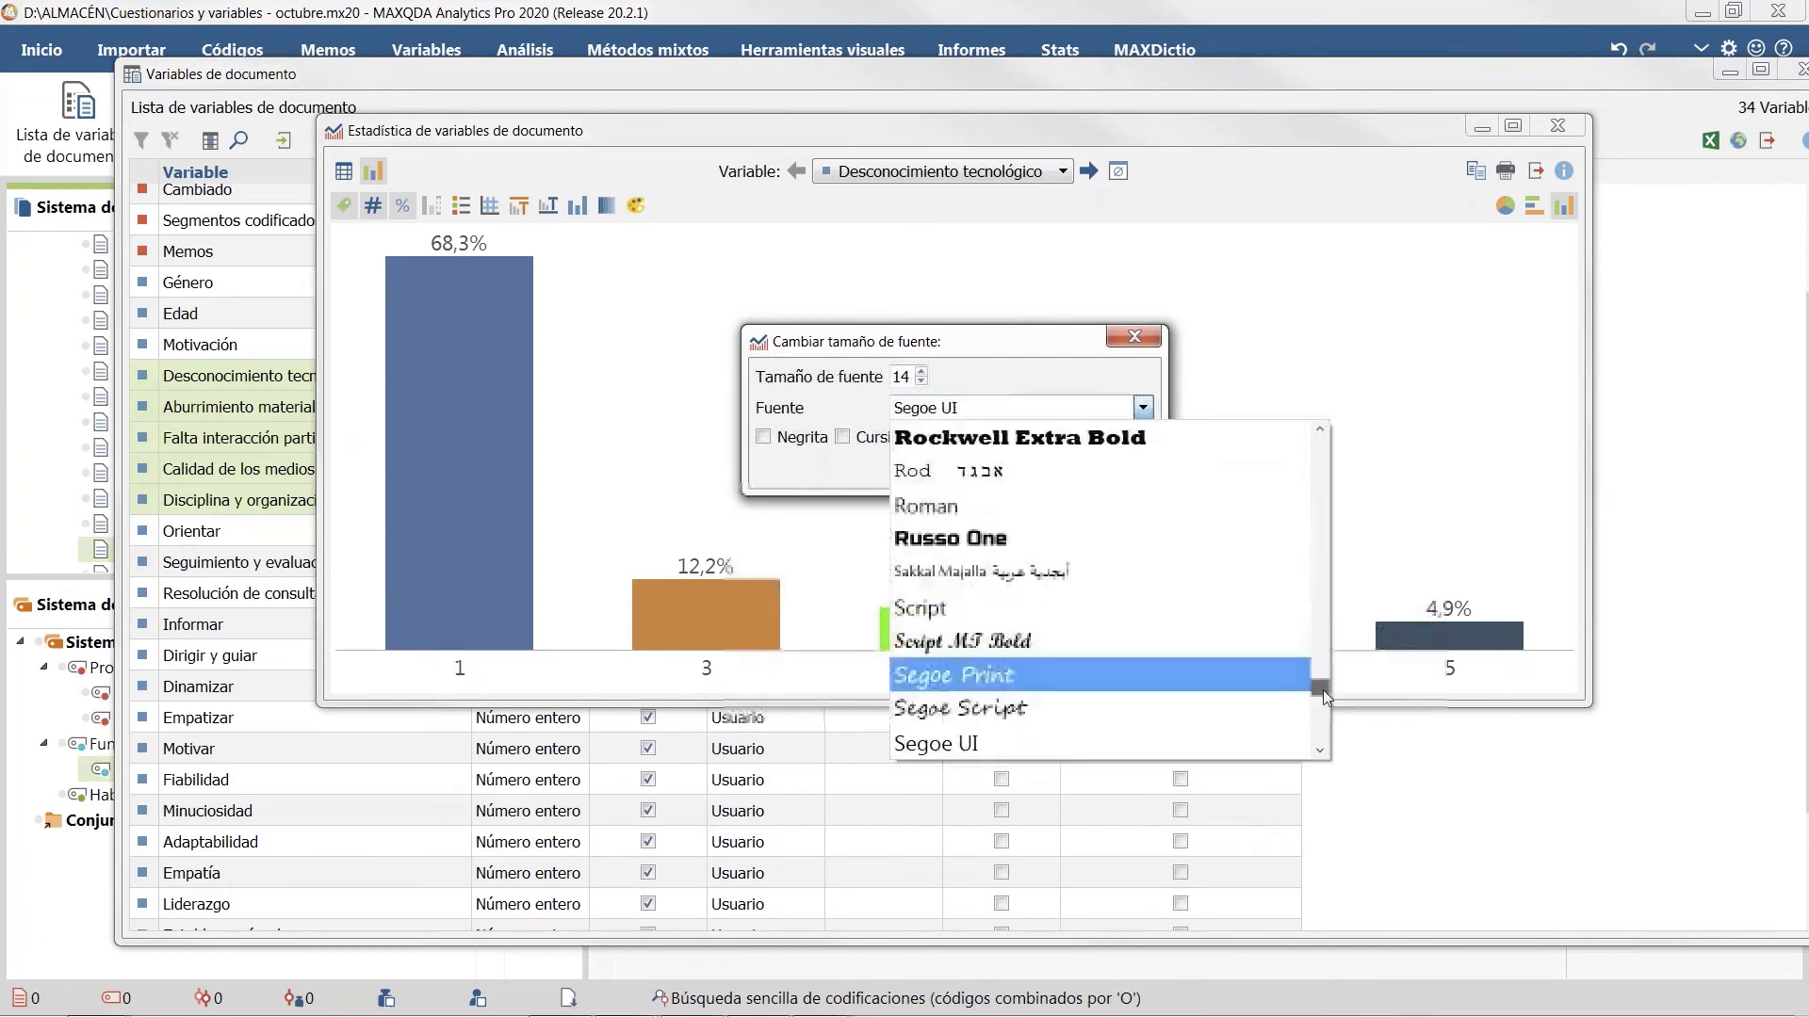
{"action": "left_click_drag", "start_coordinate": [1323, 690], "coordinate": [1344, 493]}
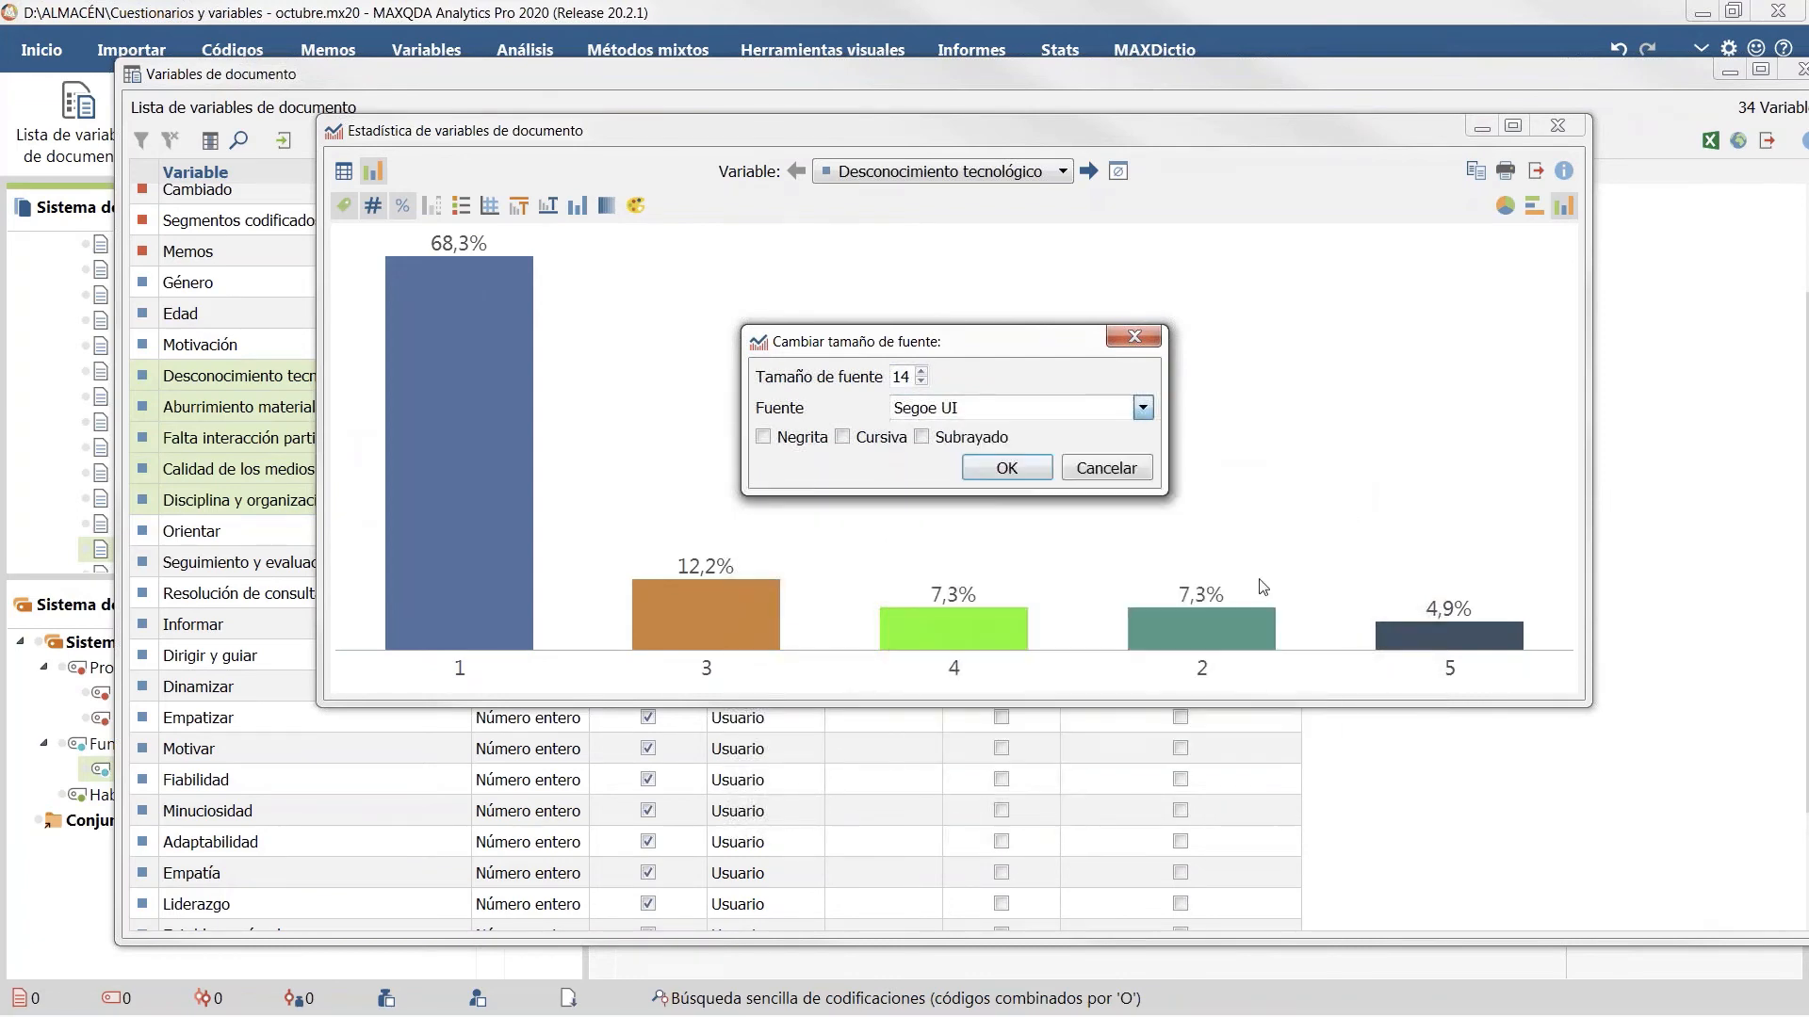
{"action": "scroll", "coordinate": [1253, 586], "scroll_direction": "up", "scroll_amount": 1}
{"action": "left_click", "coordinate": [1167, 510]}
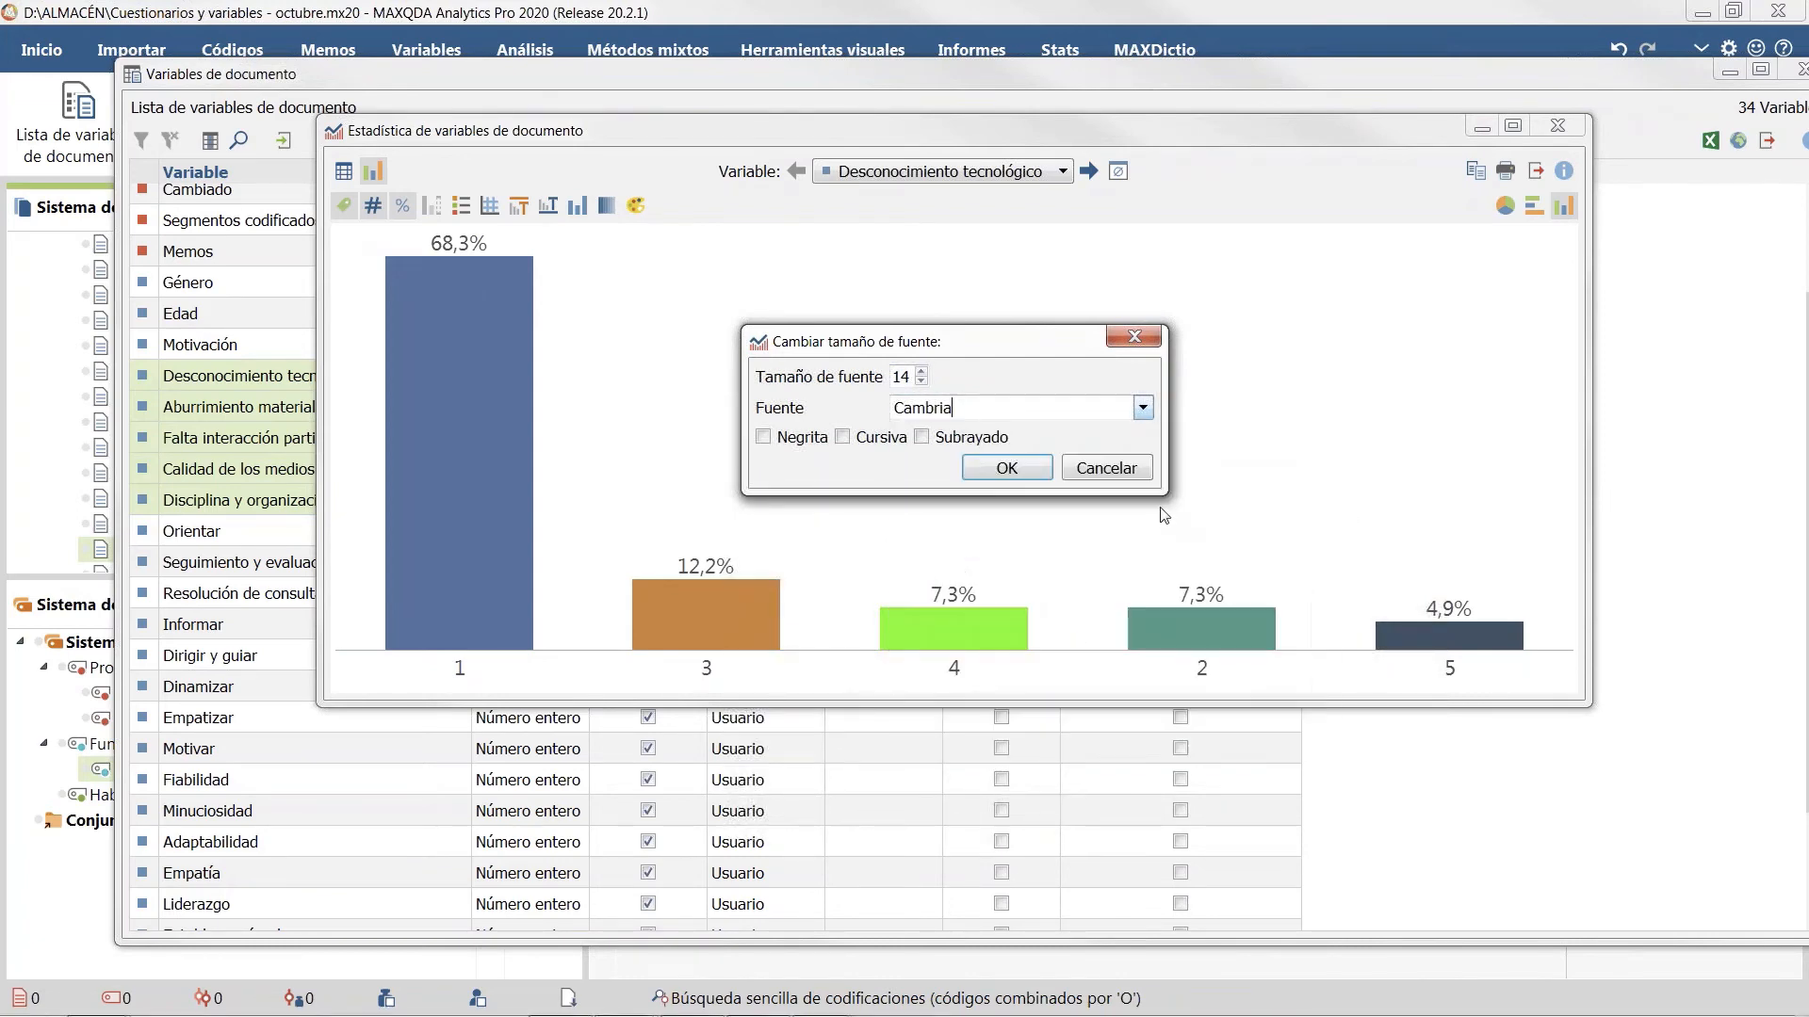
{"action": "left_click", "coordinate": [991, 468]}
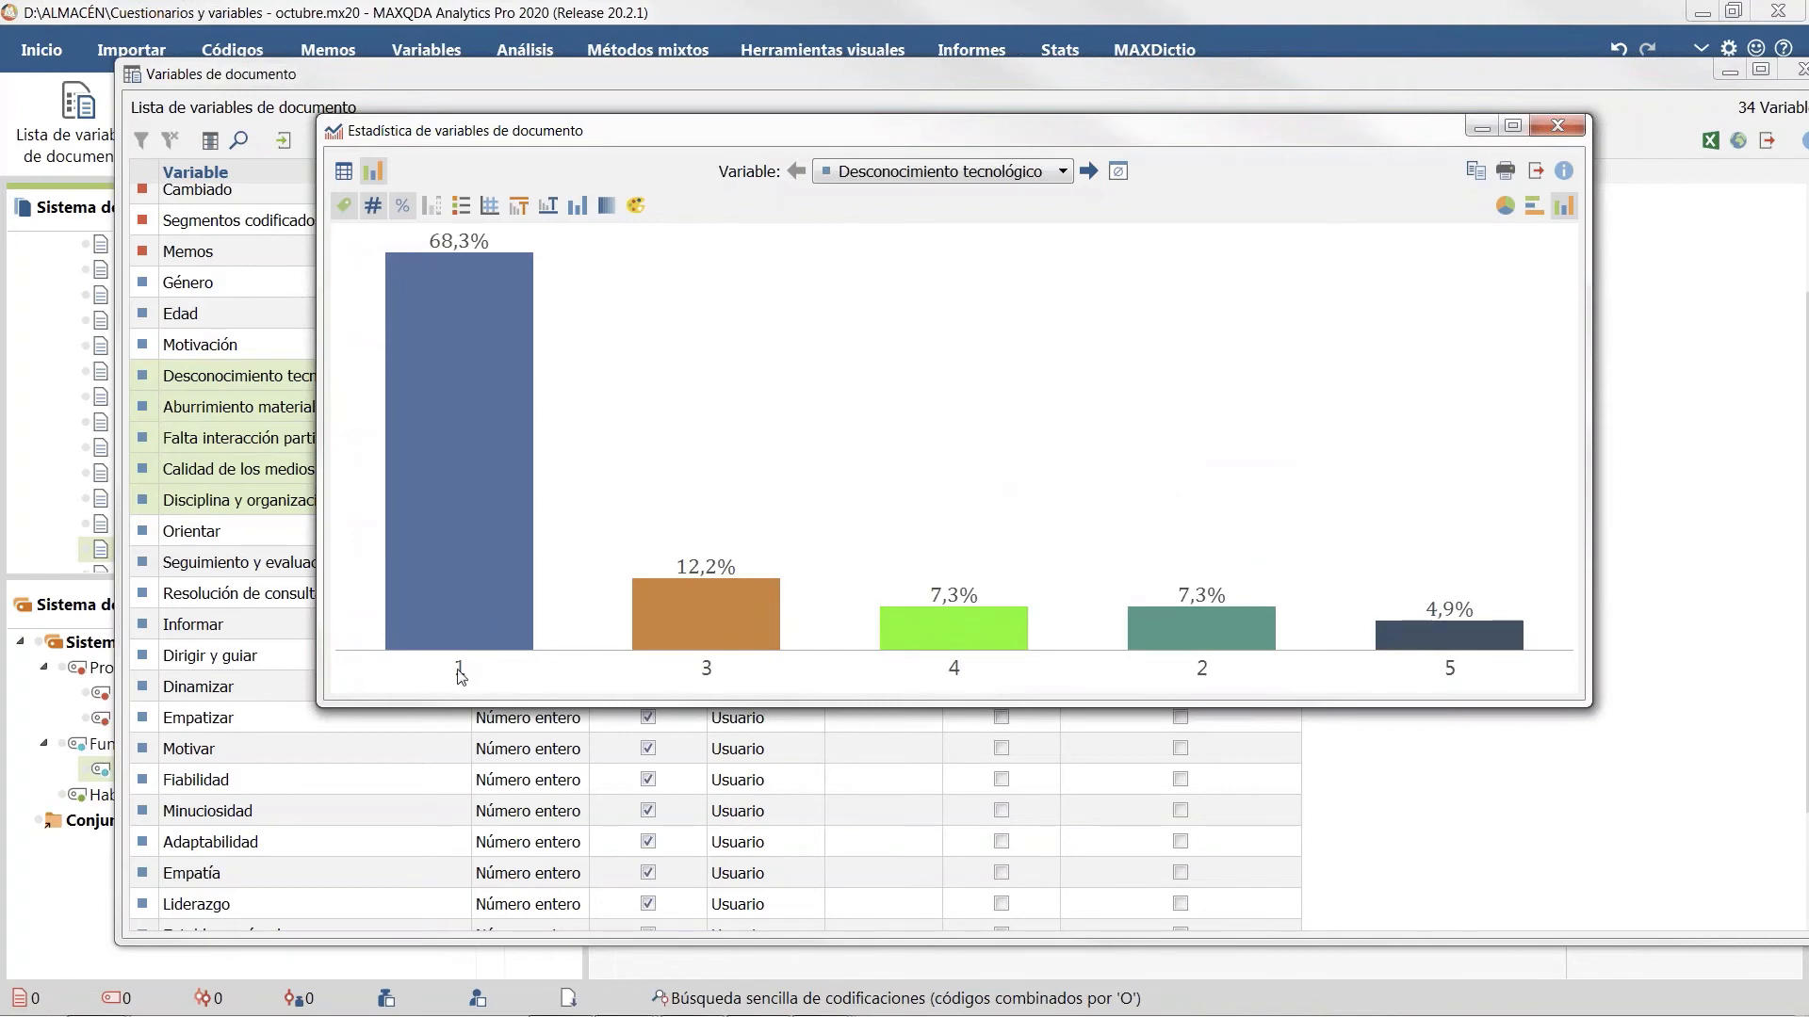
Step: Change the font of the value labels along the chart's horizontal axis to Cambria
{"action": "double_click", "coordinate": [461, 670]}
{"action": "left_click", "coordinate": [1143, 407]}
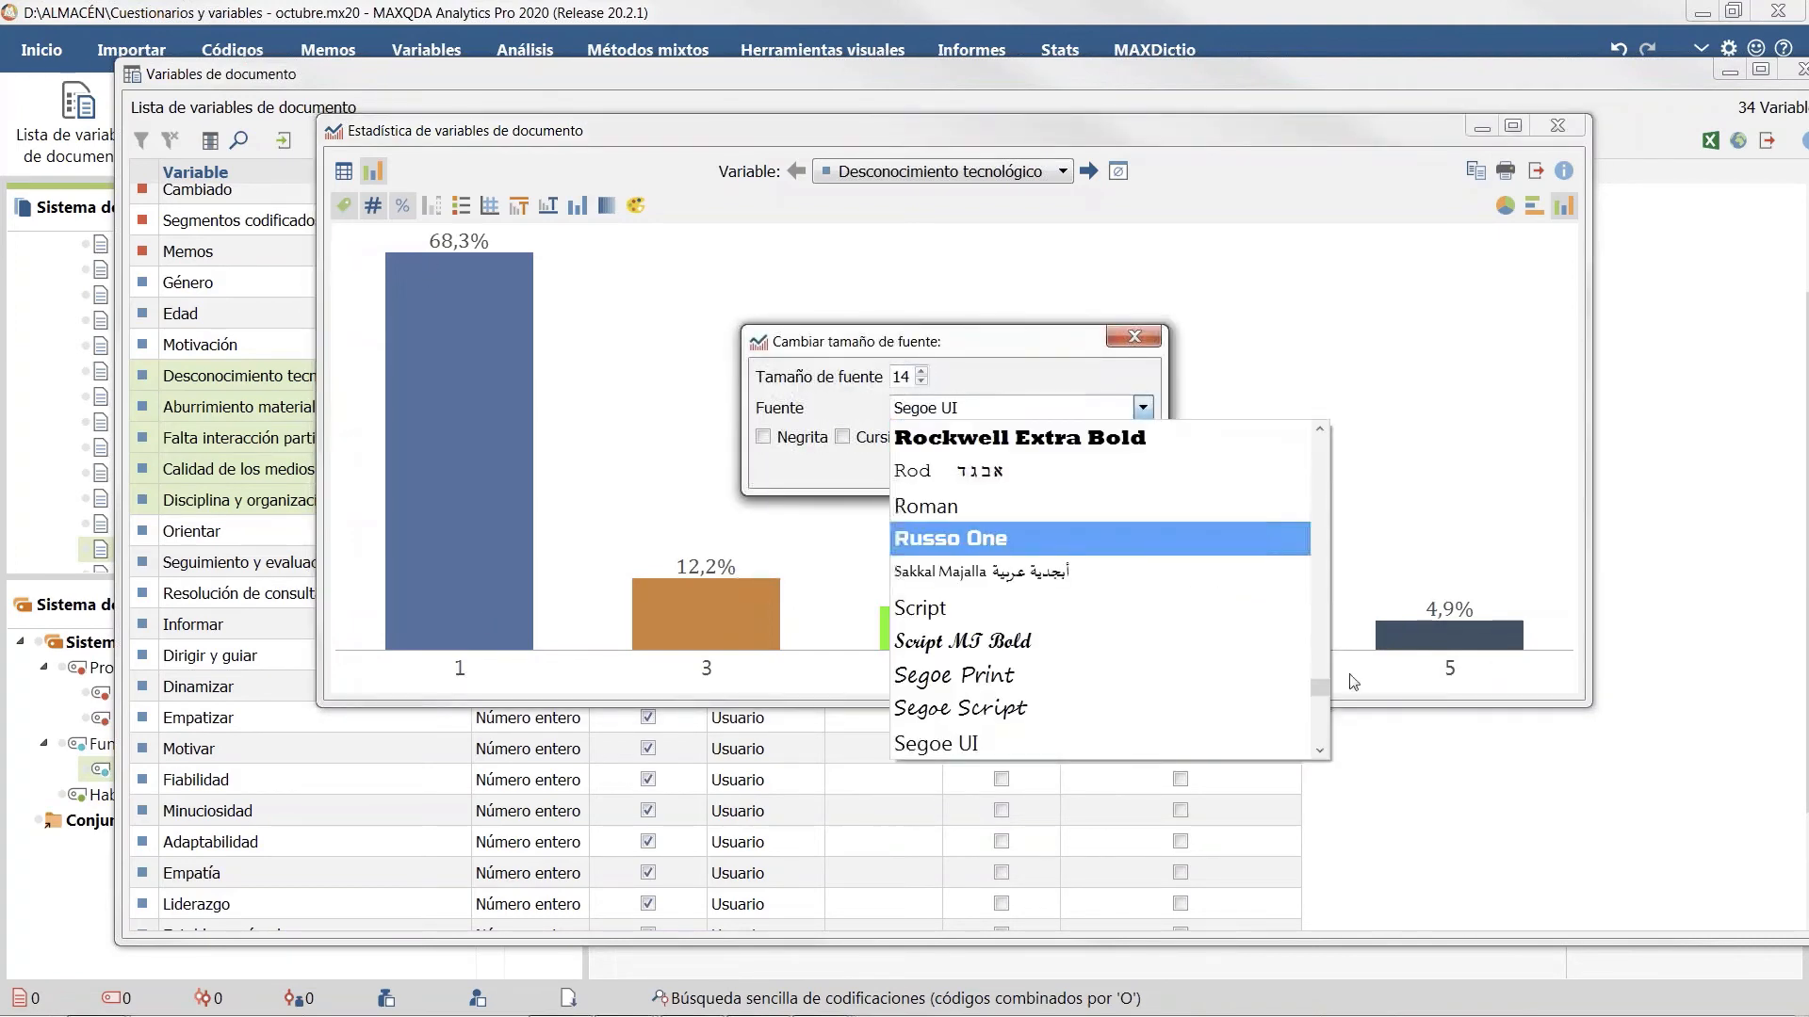
{"action": "scroll", "coordinate": [1320, 682], "scroll_direction": "up", "scroll_amount": 1}
{"action": "left_click_drag", "start_coordinate": [1321, 682], "coordinate": [1326, 479]}
{"action": "left_click", "coordinate": [1238, 528]}
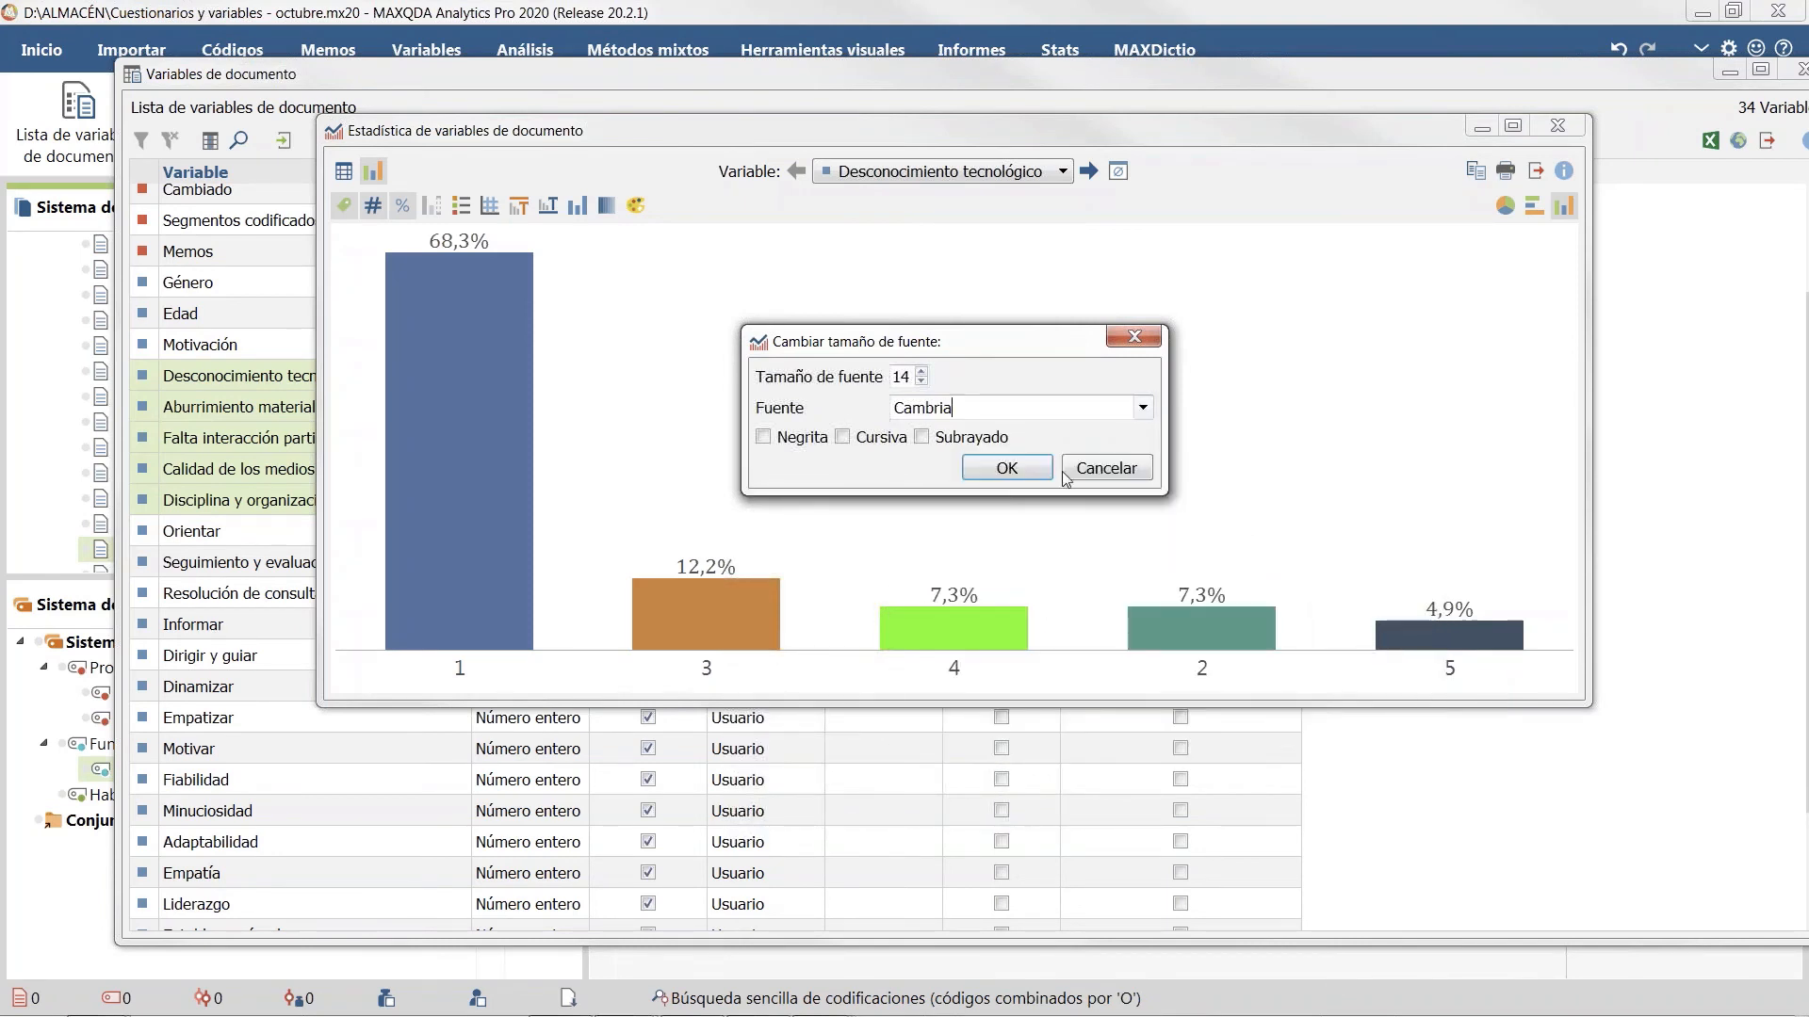
{"action": "left_click", "coordinate": [1041, 475]}
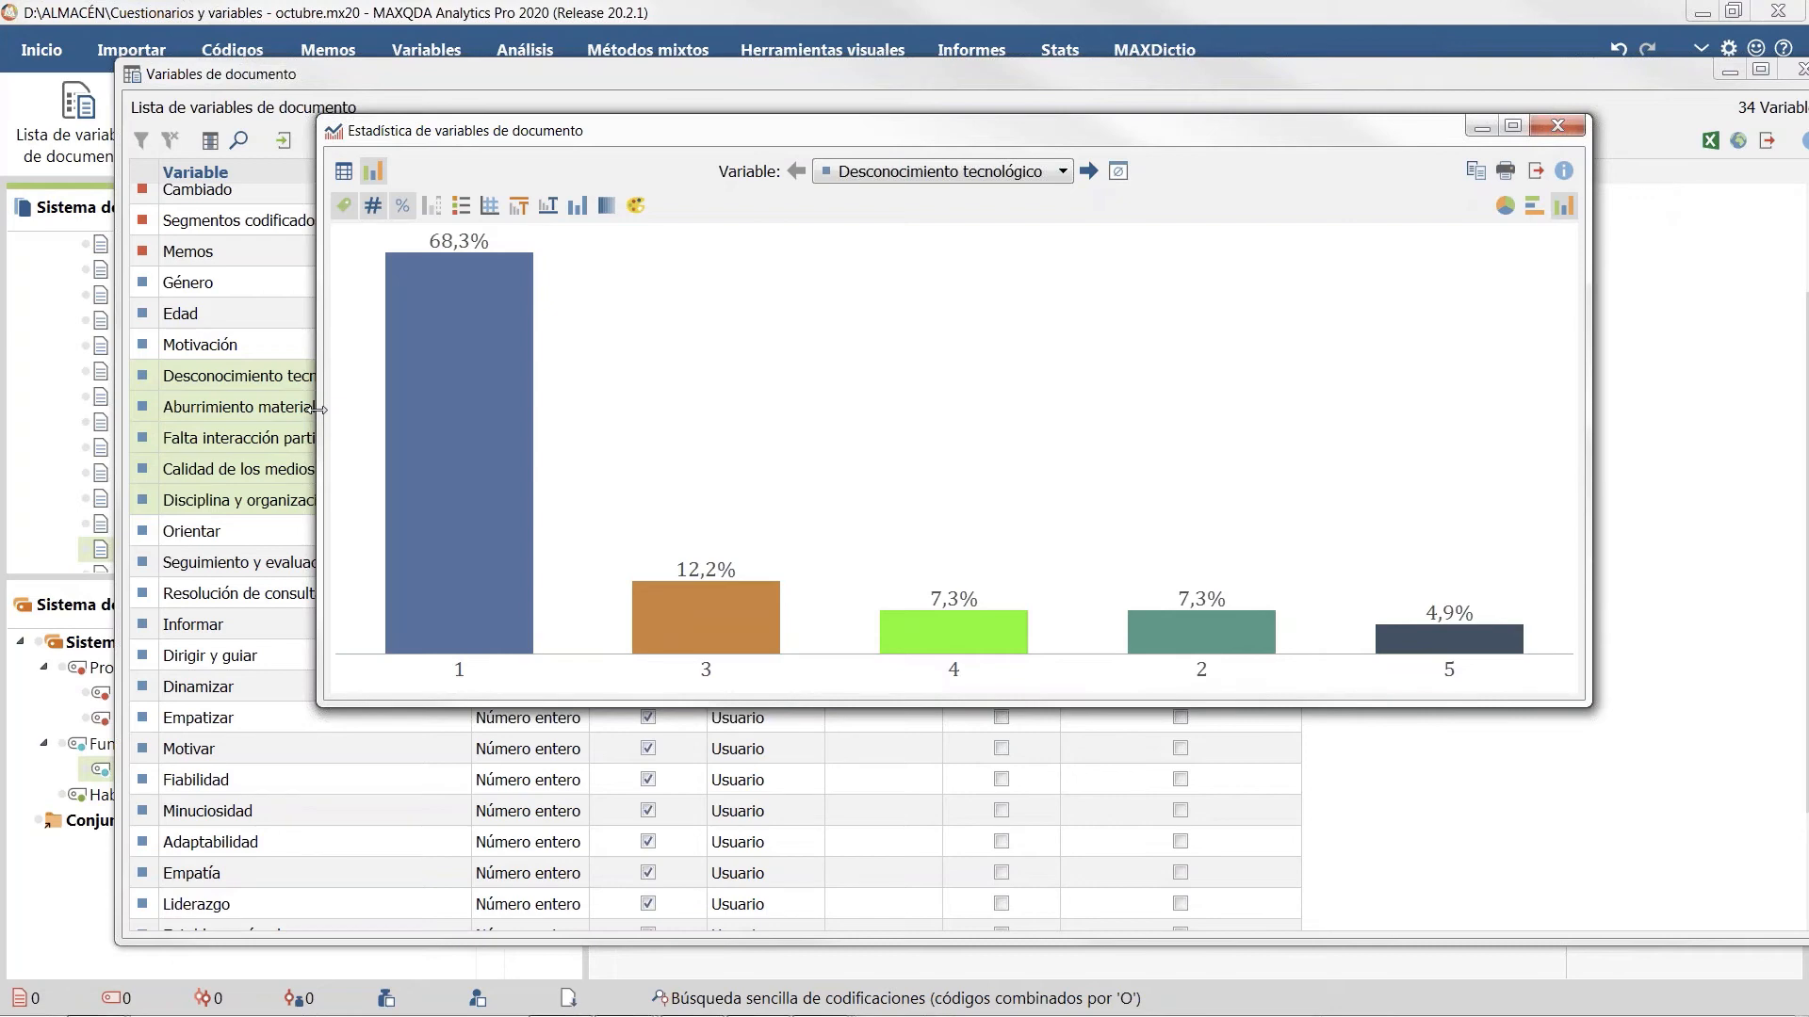
Step: View the frequency table and descriptive statistics of Desconocimiento tecnológico, and close the statistics and the variable list
{"action": "left_click", "coordinate": [343, 171]}
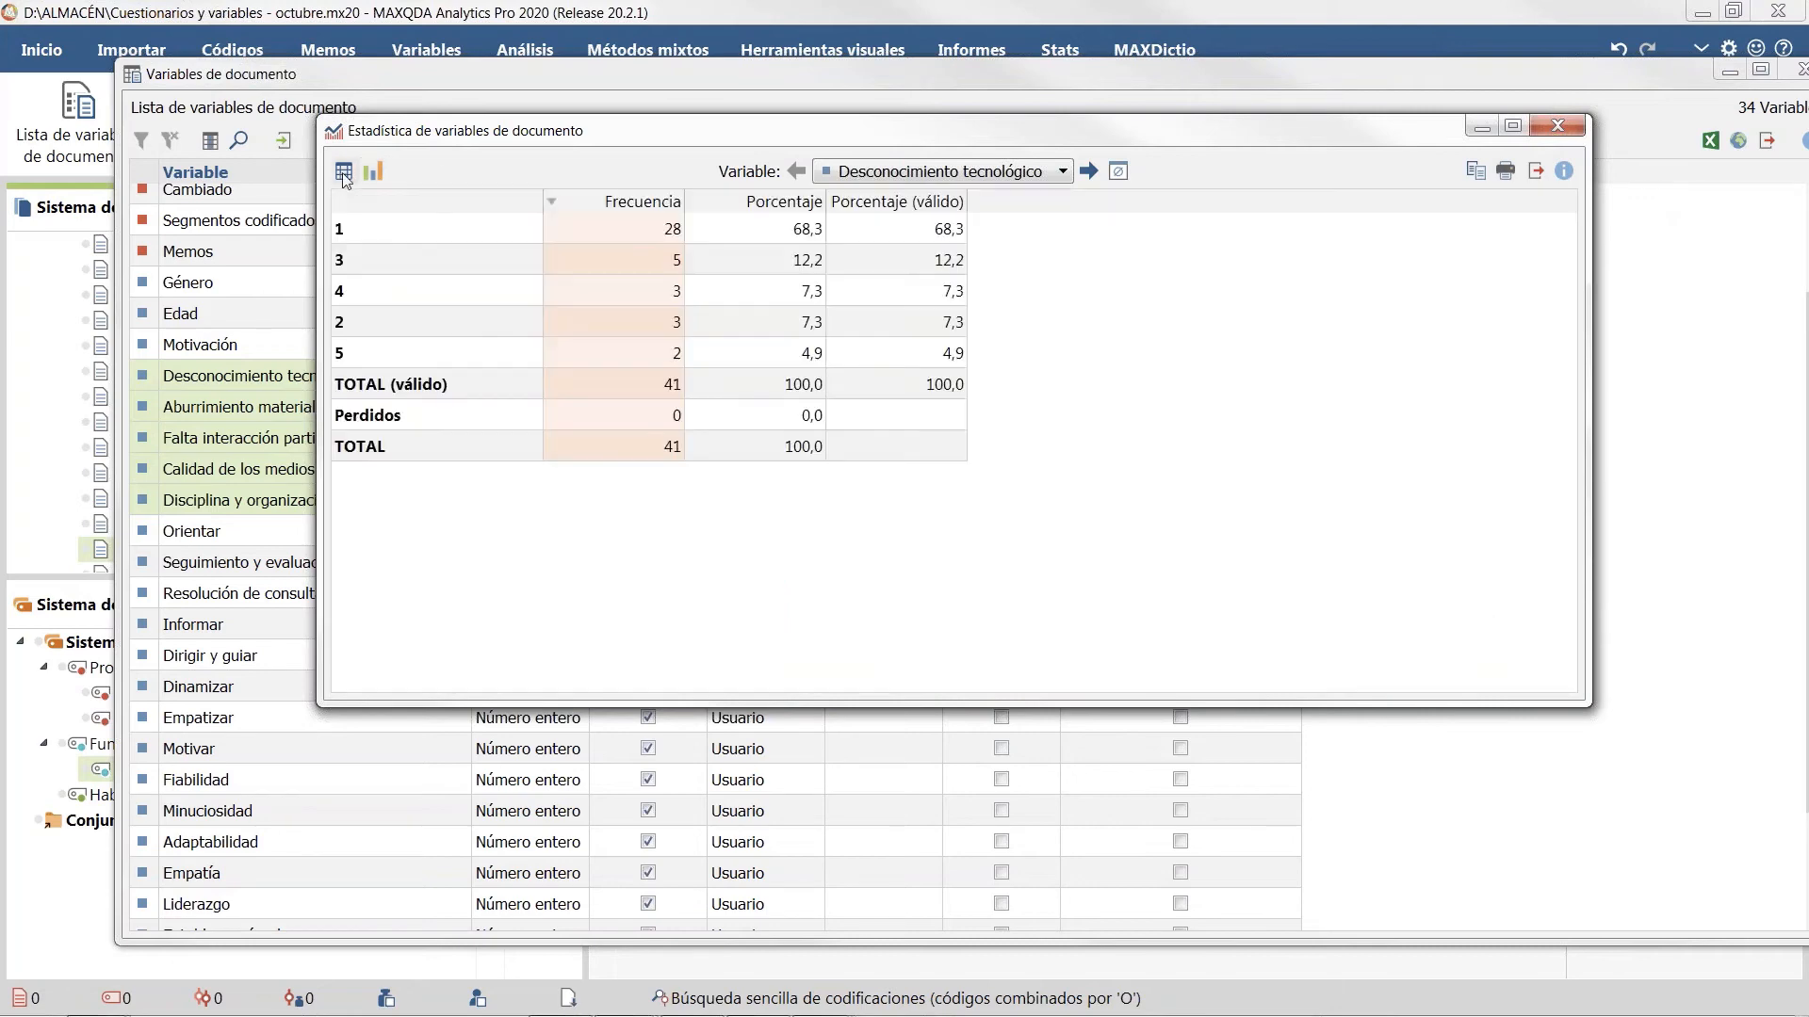
{"action": "left_click", "coordinate": [1119, 173]}
{"action": "left_click_drag", "start_coordinate": [1283, 323], "coordinate": [1146, 217]}
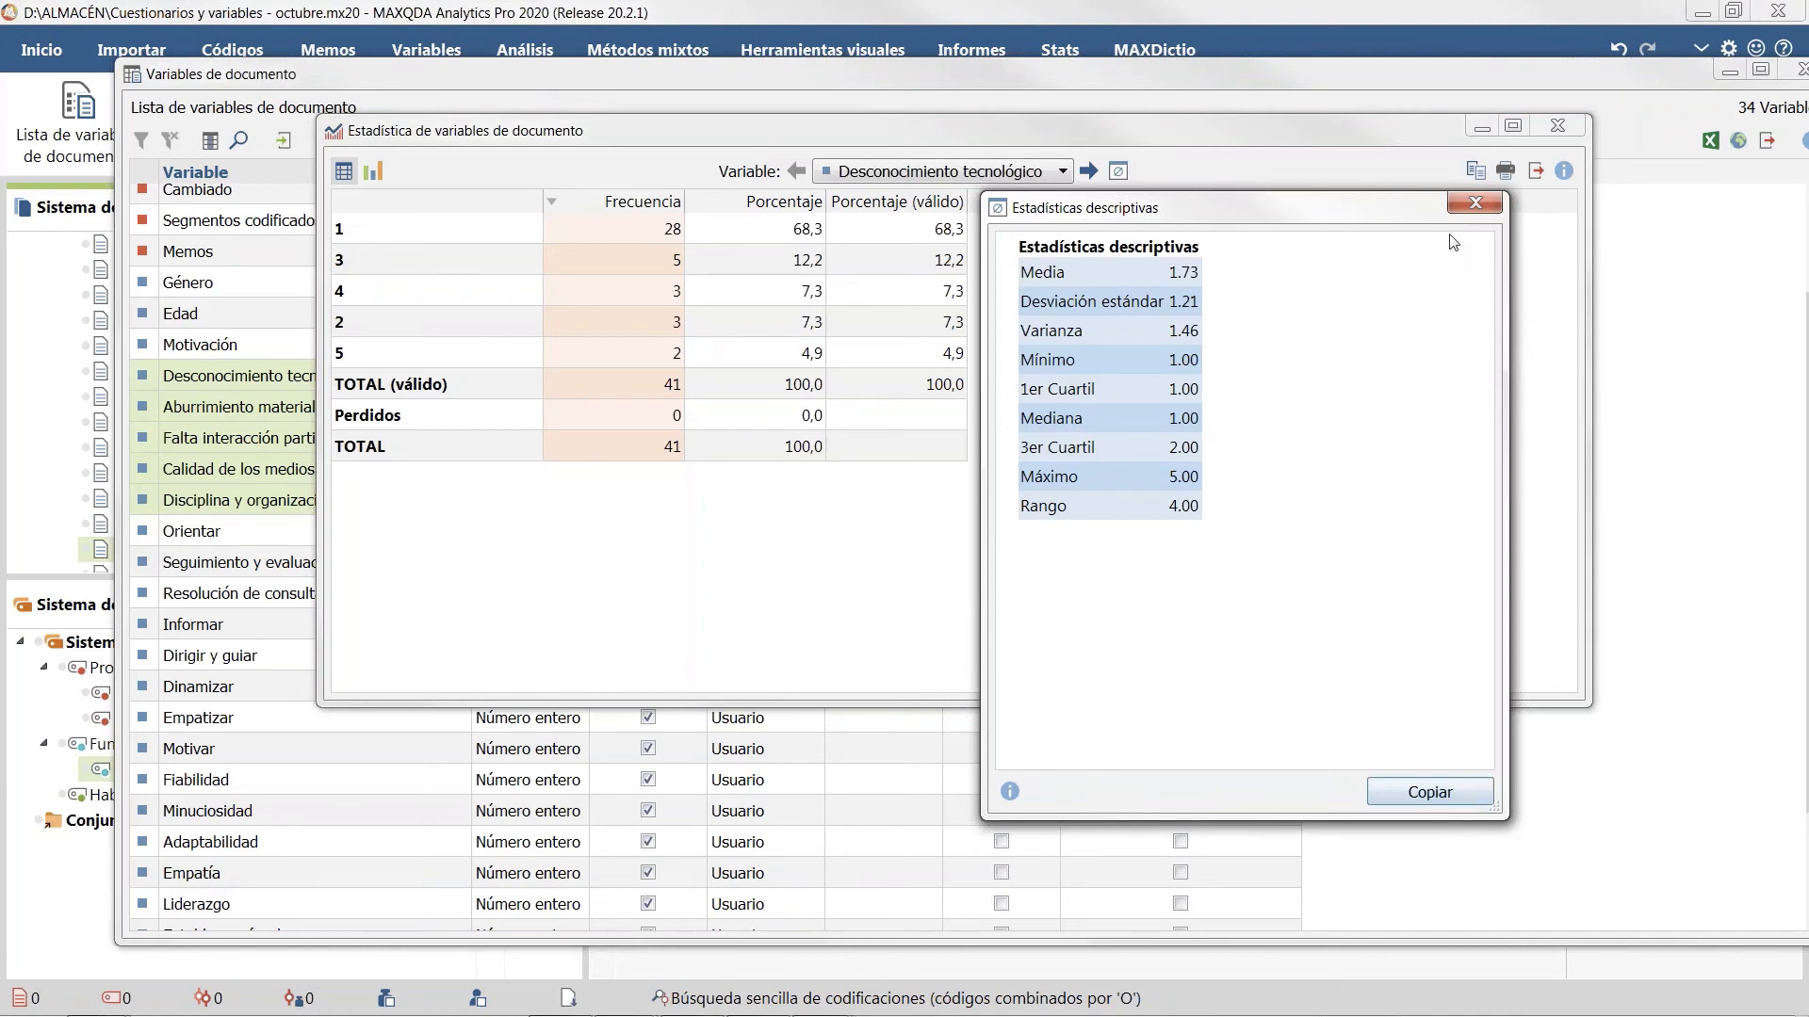
{"action": "left_click", "coordinate": [1474, 205]}
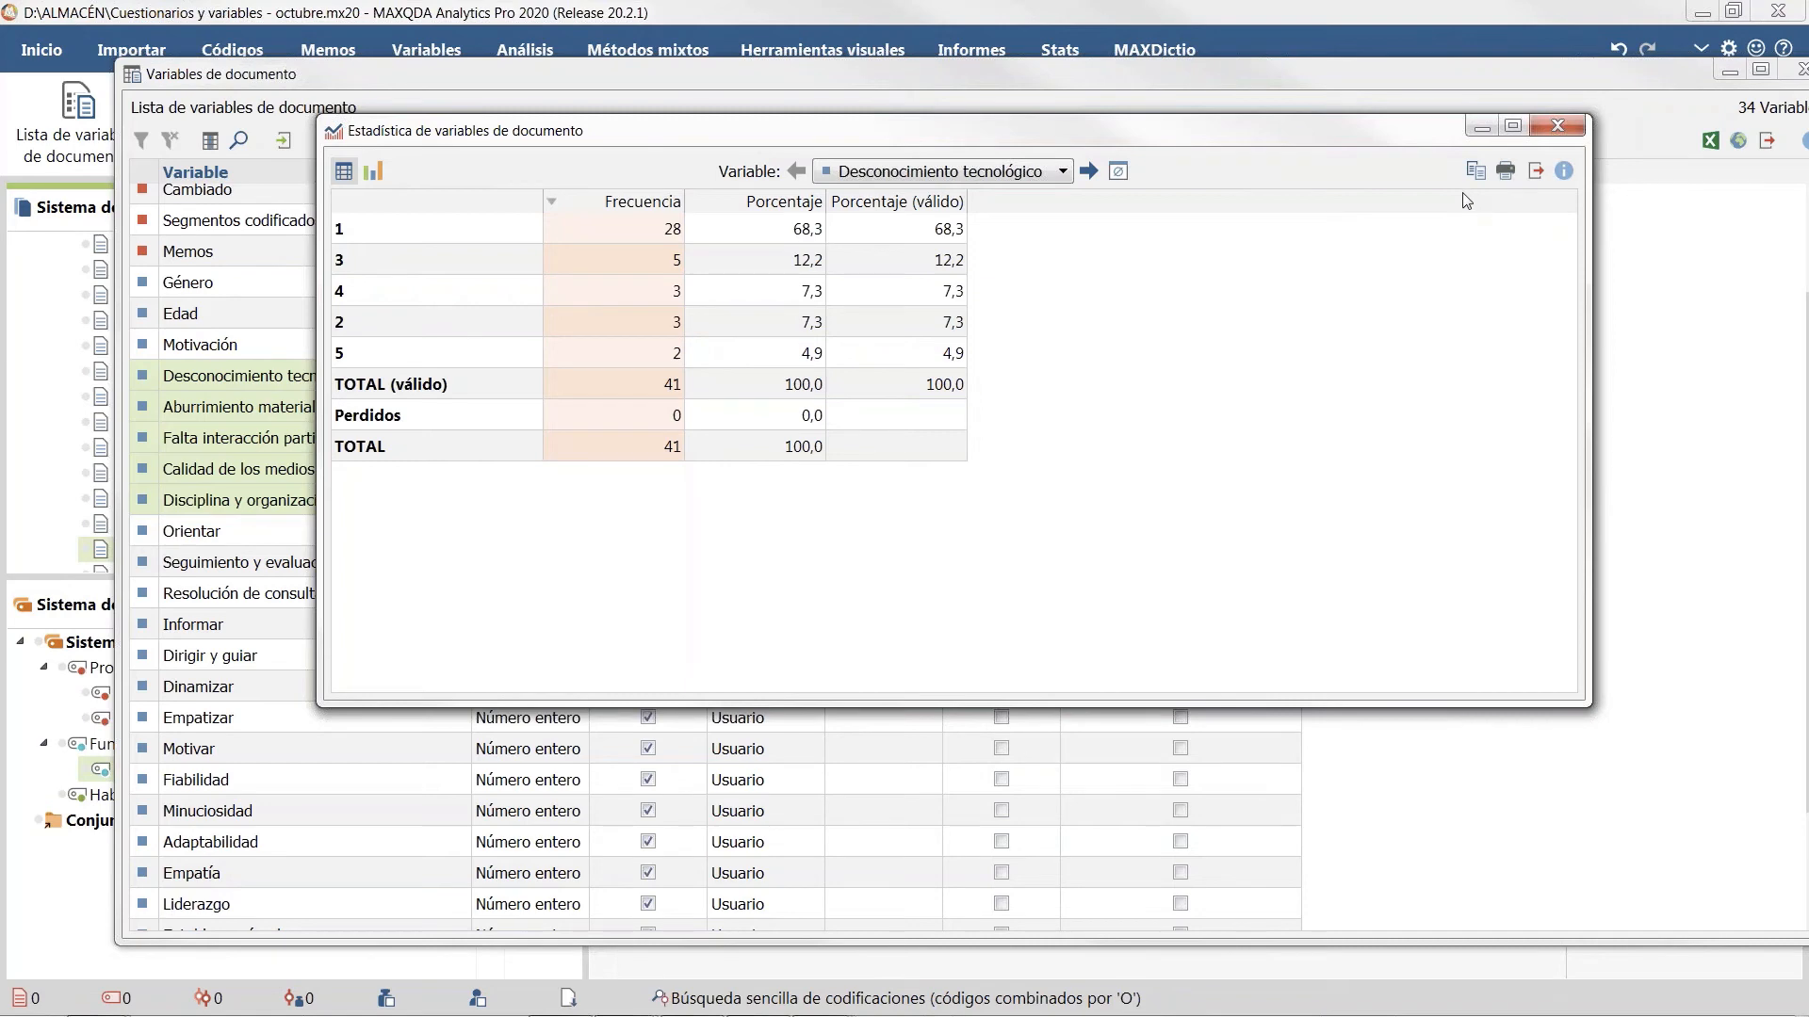
{"action": "left_click", "coordinate": [1557, 127]}
{"action": "scroll", "coordinate": [507, 735], "scroll_direction": "up", "scroll_amount": 2}
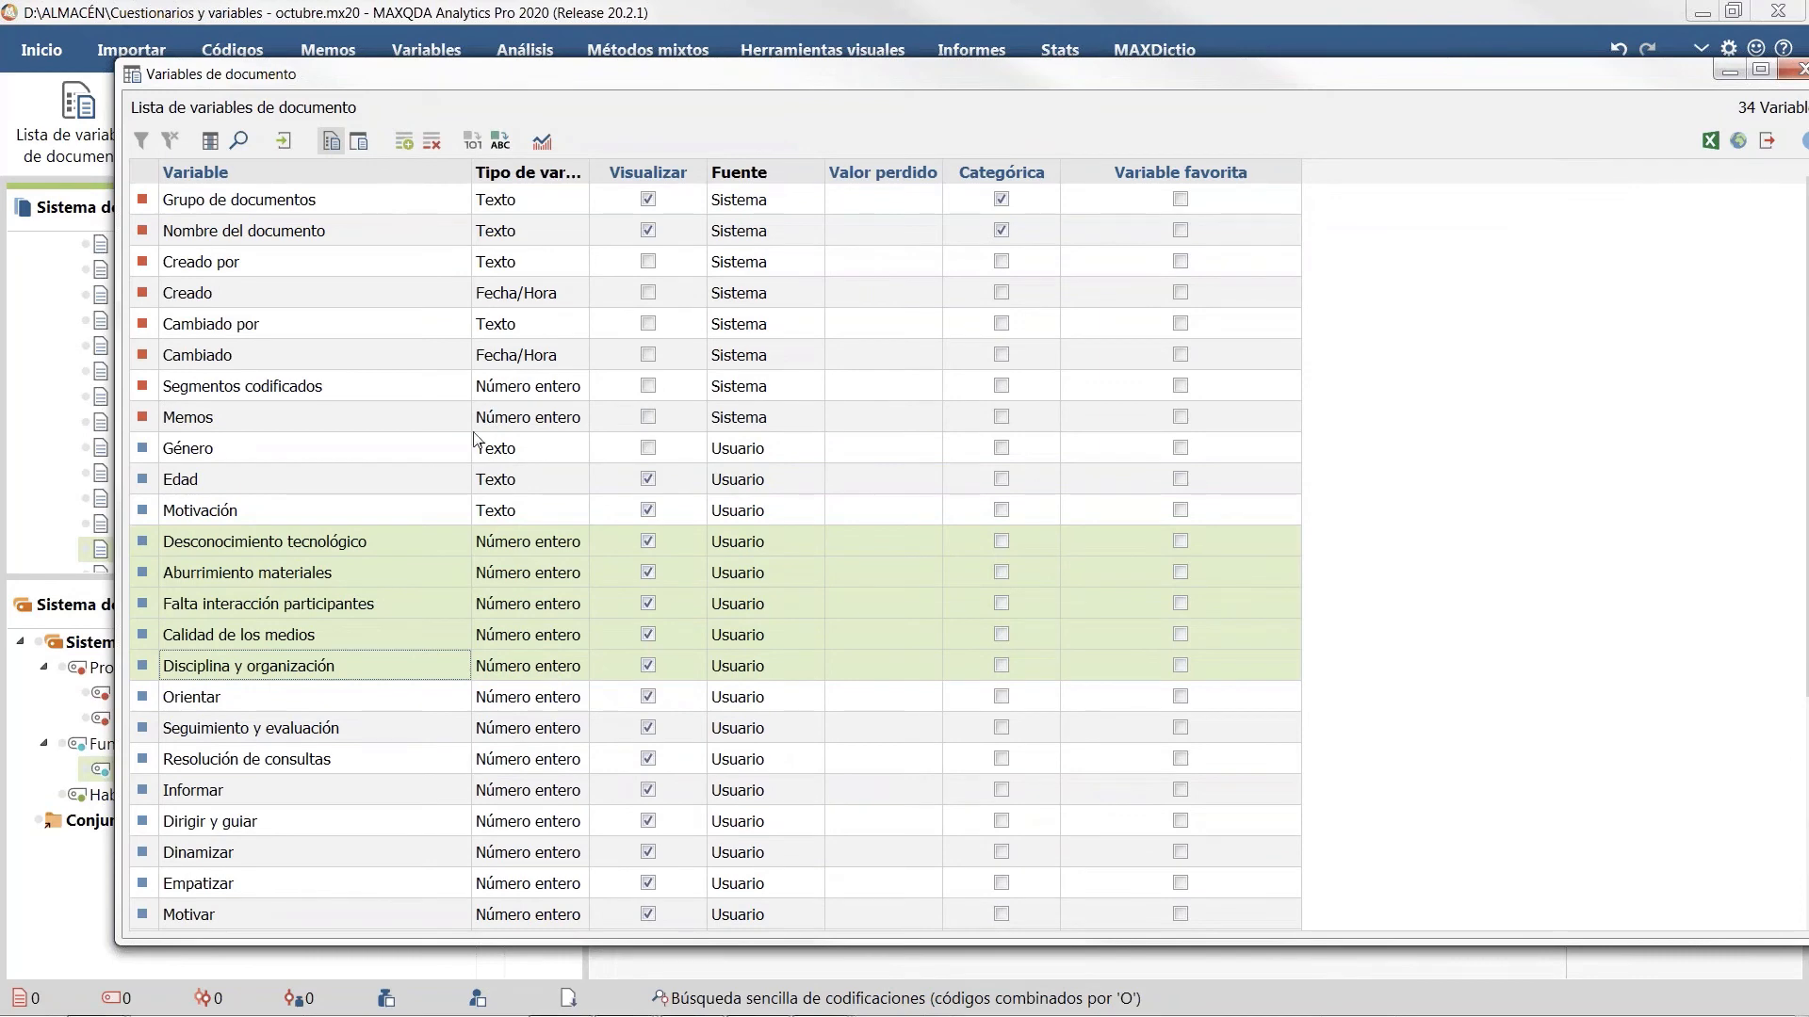
{"action": "left_click", "coordinate": [1799, 69]}
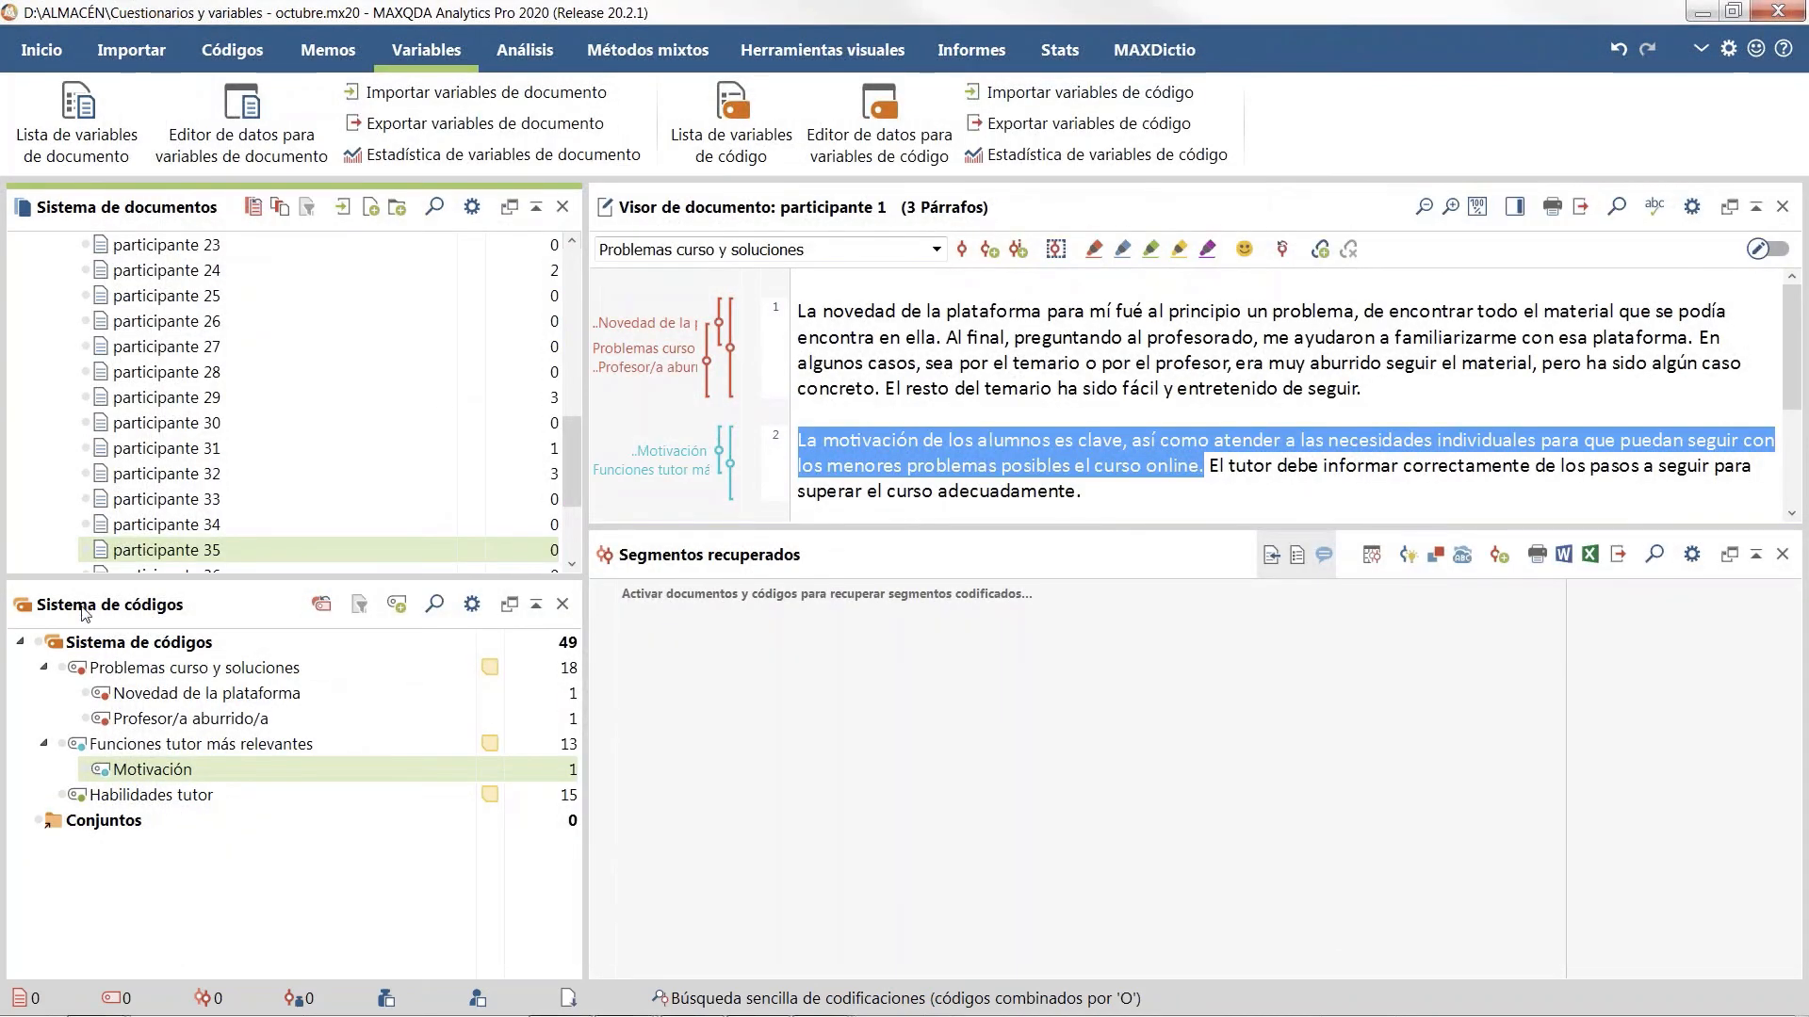
Step: Switch to the open Tutorización Emocional FORMACIÓN project and deactivate all its documents and codes
{"action": "mouse_move", "coordinate": [650, 1011]}
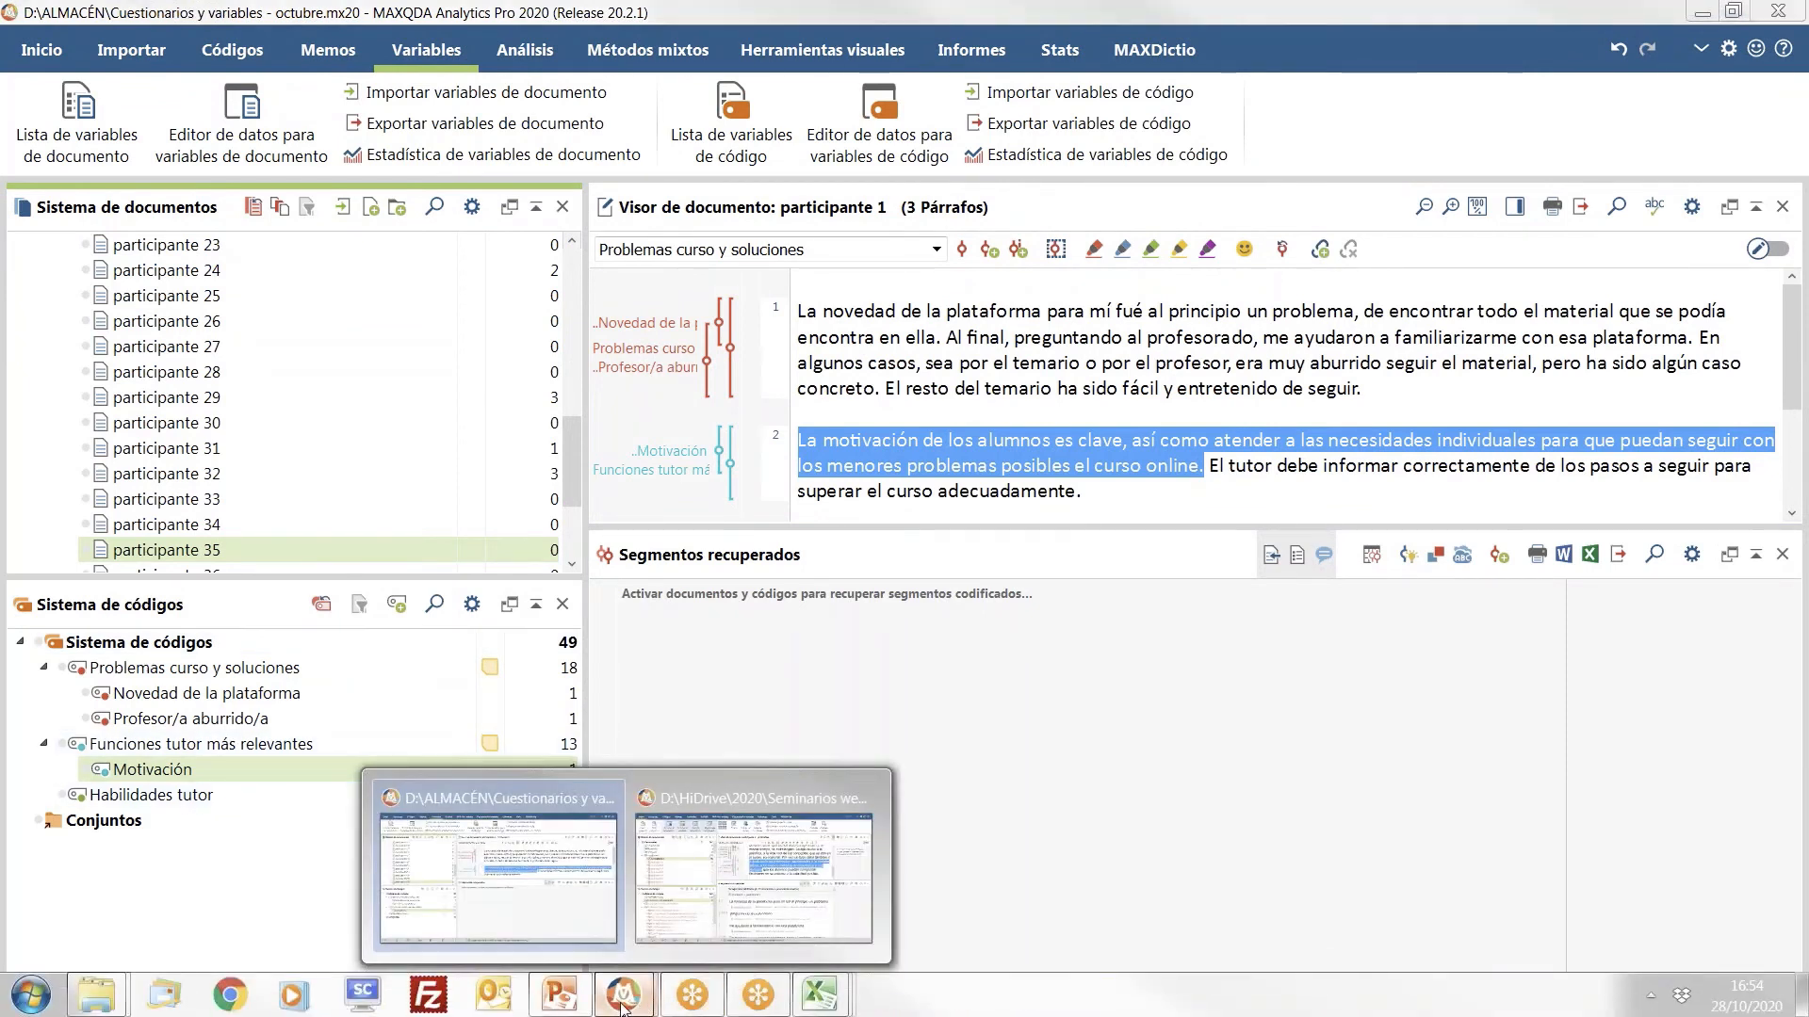
{"action": "left_click", "coordinate": [499, 876]}
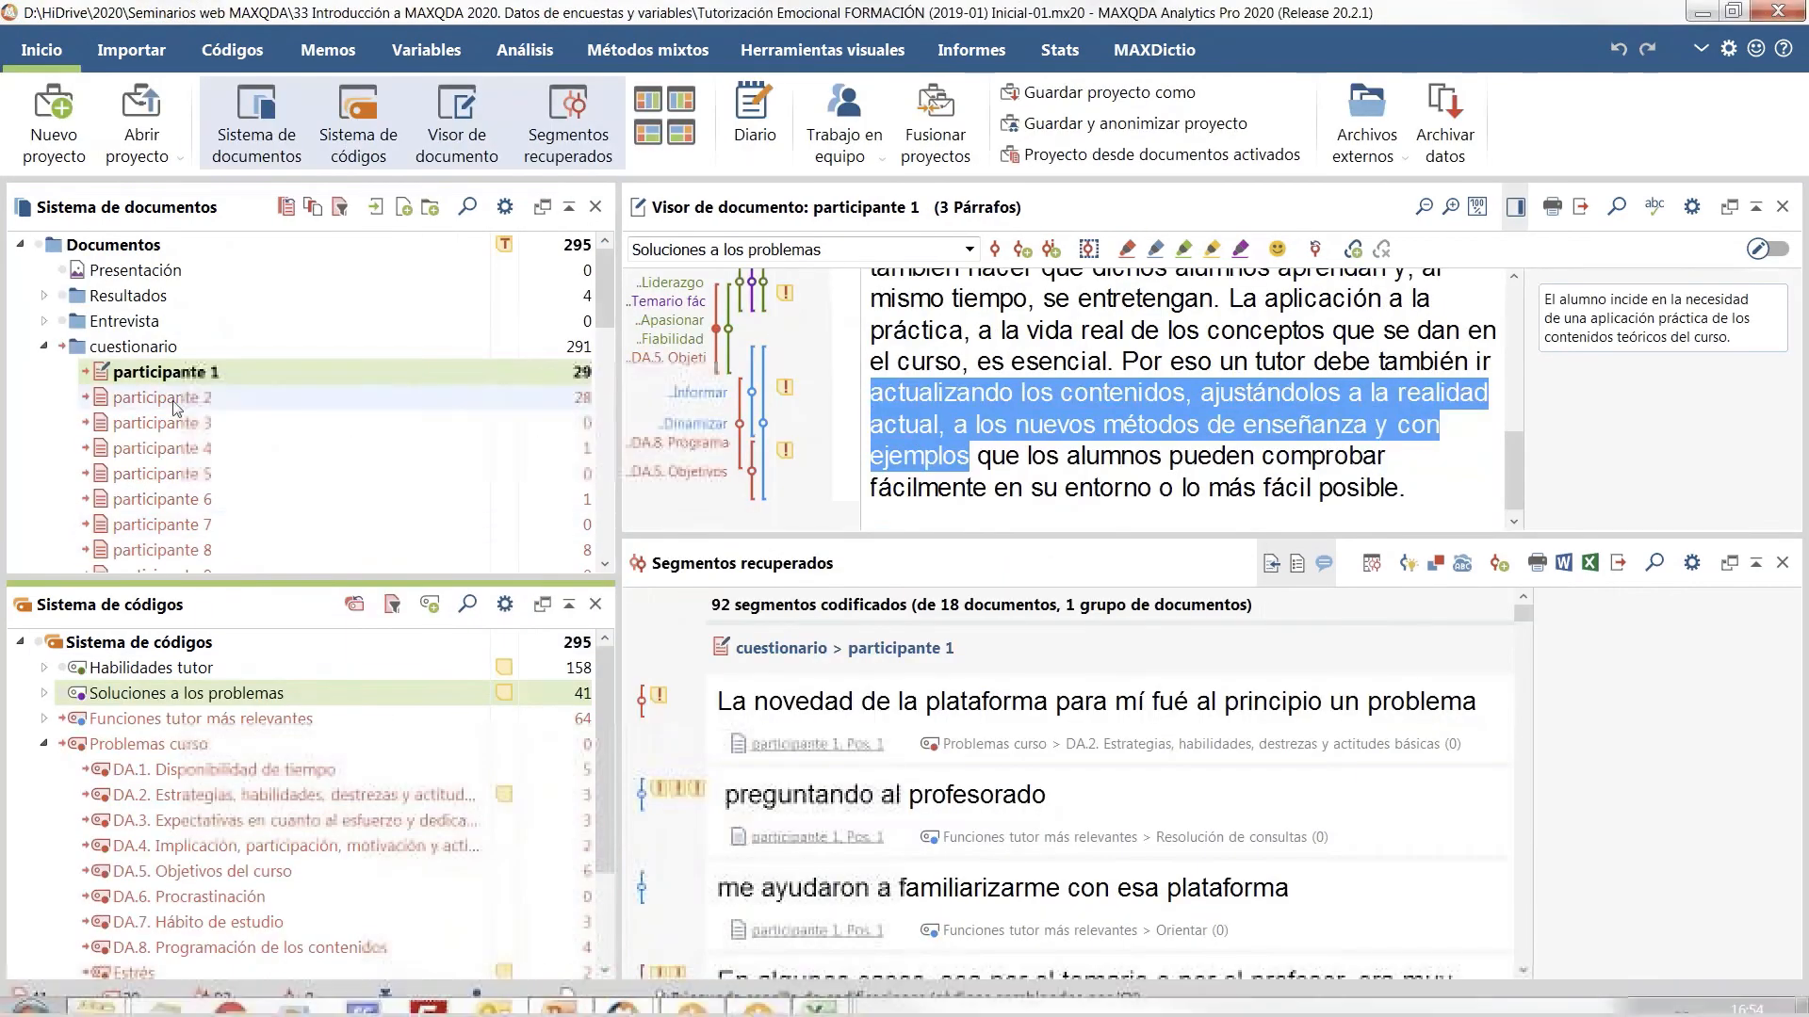
{"action": "left_click", "coordinate": [296, 215]}
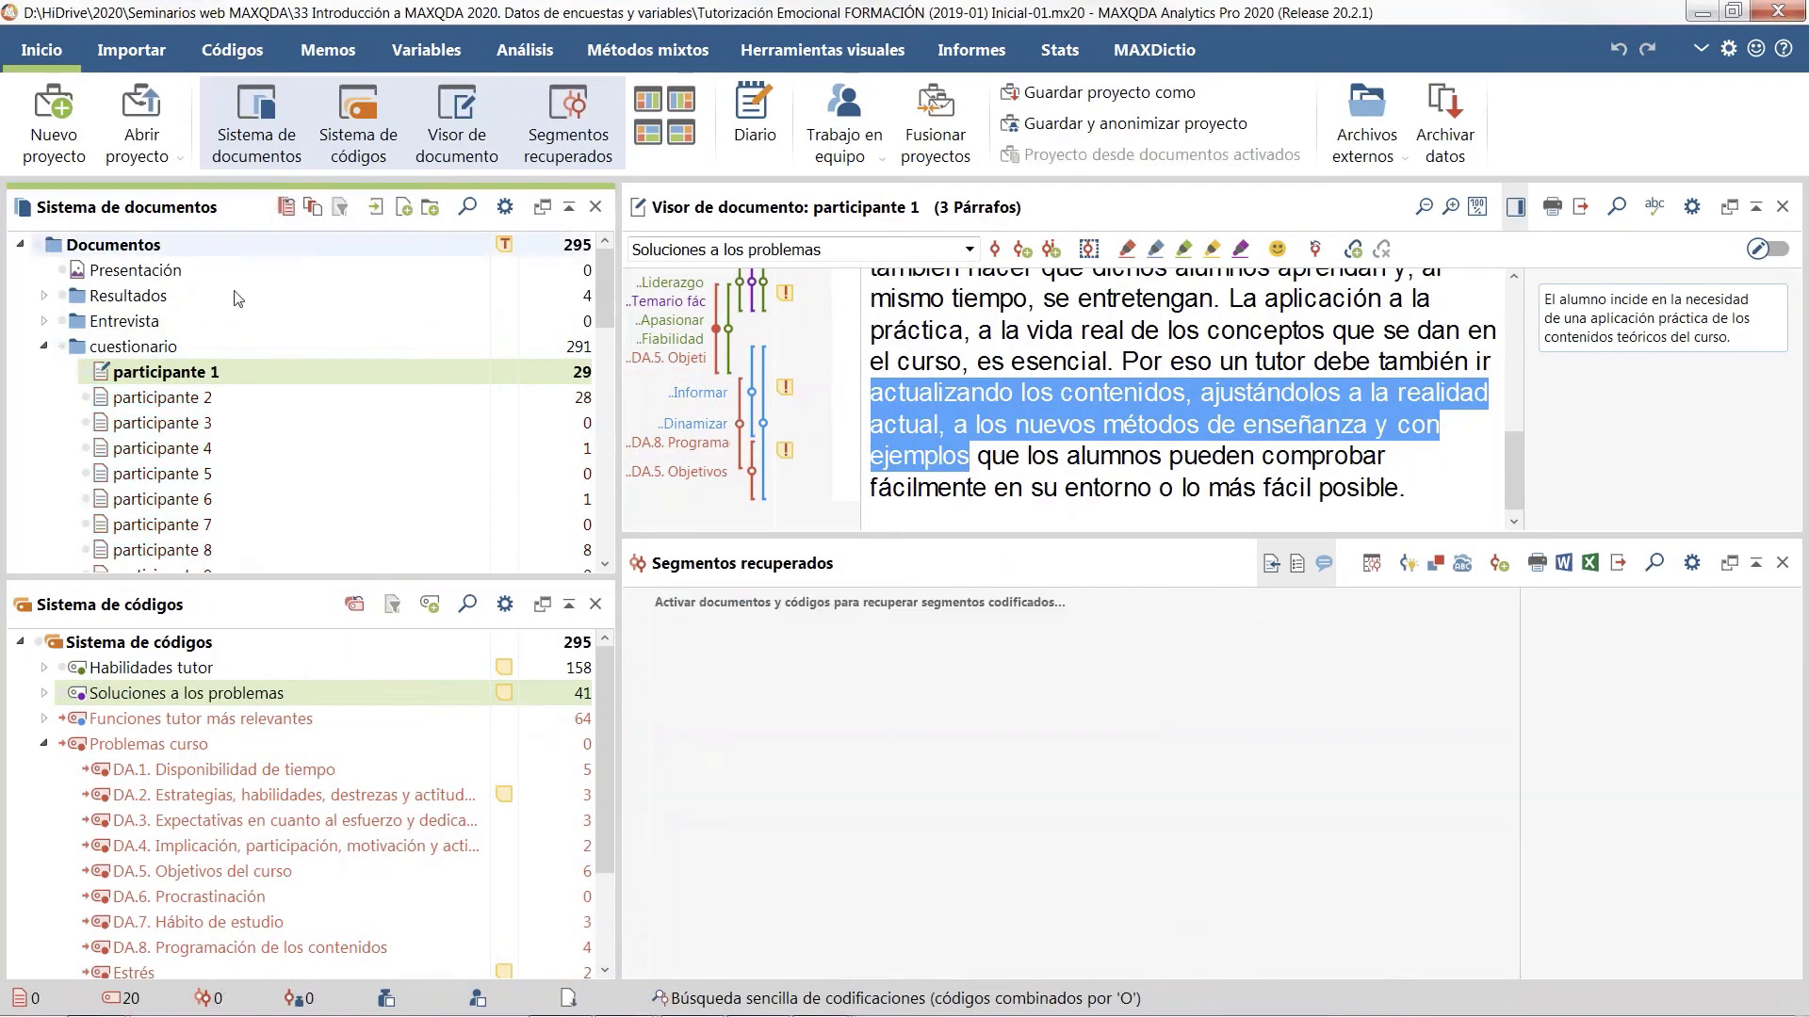
{"action": "left_click", "coordinate": [354, 604]}
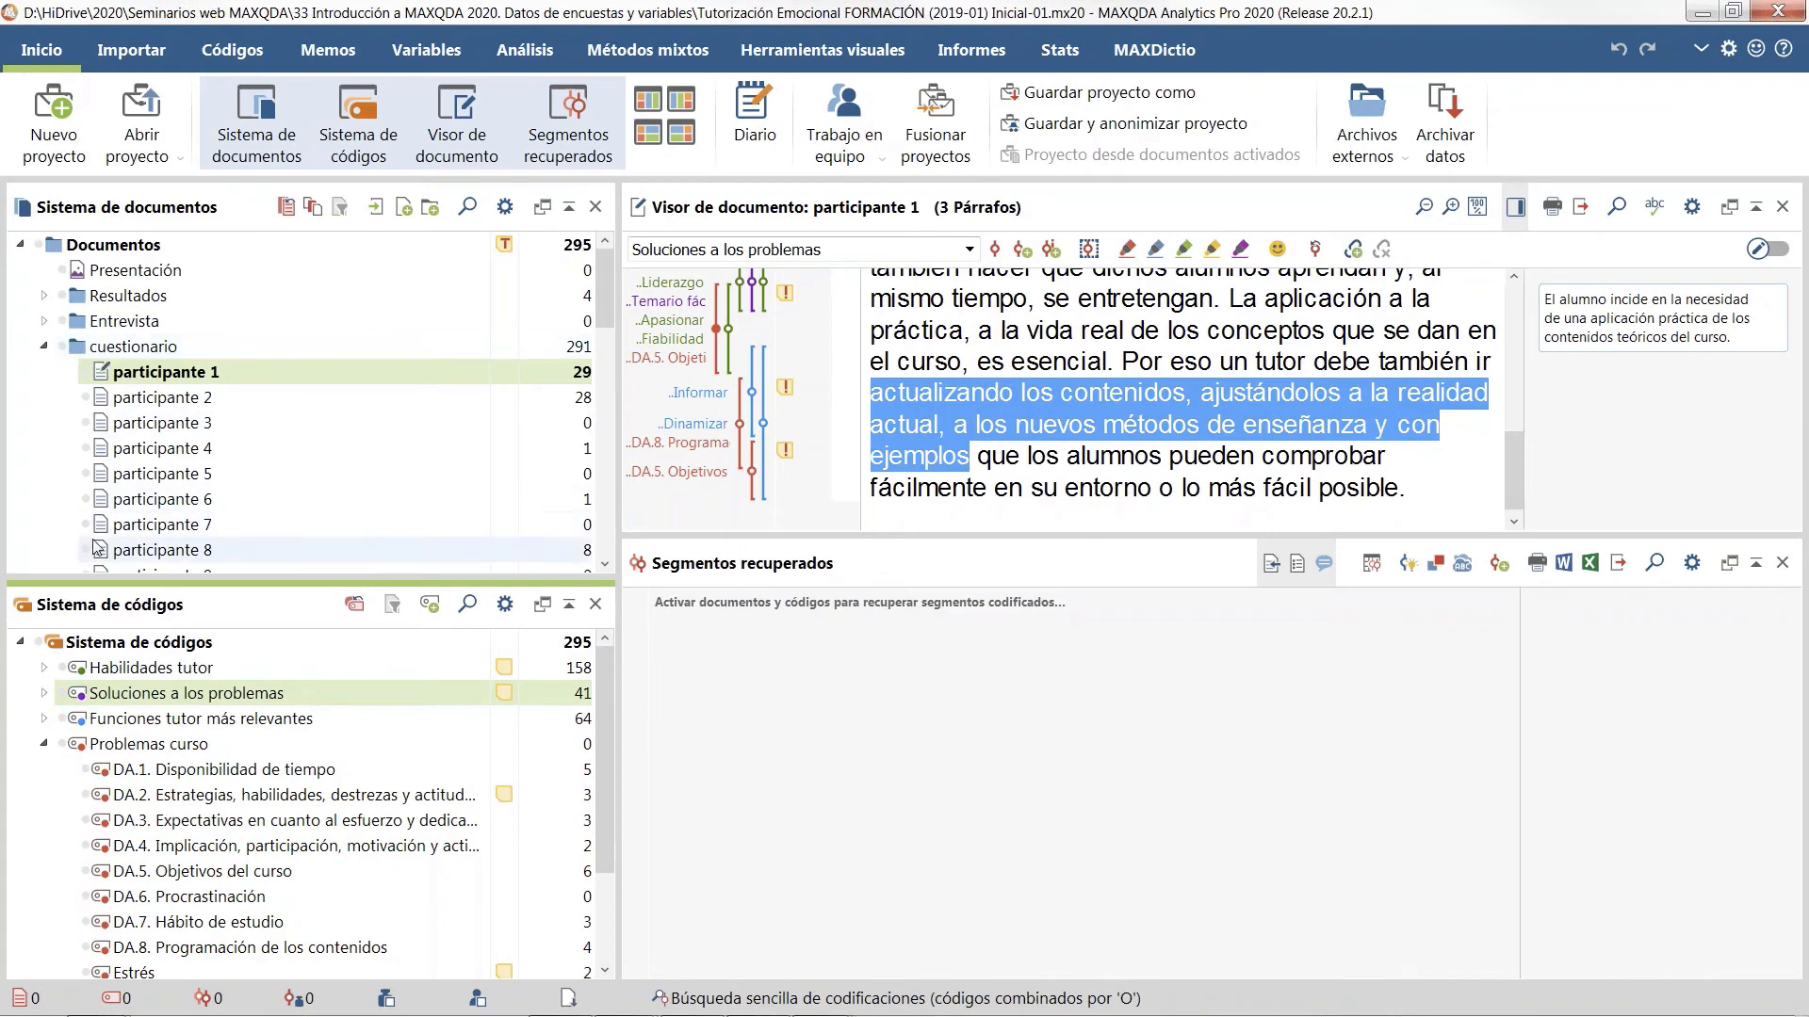
Step: Generate document variable statistics for the five variables from Desconocimiento tecnológico to Disciplina y organización, and show the first as a chart
{"action": "left_click", "coordinate": [435, 54]}
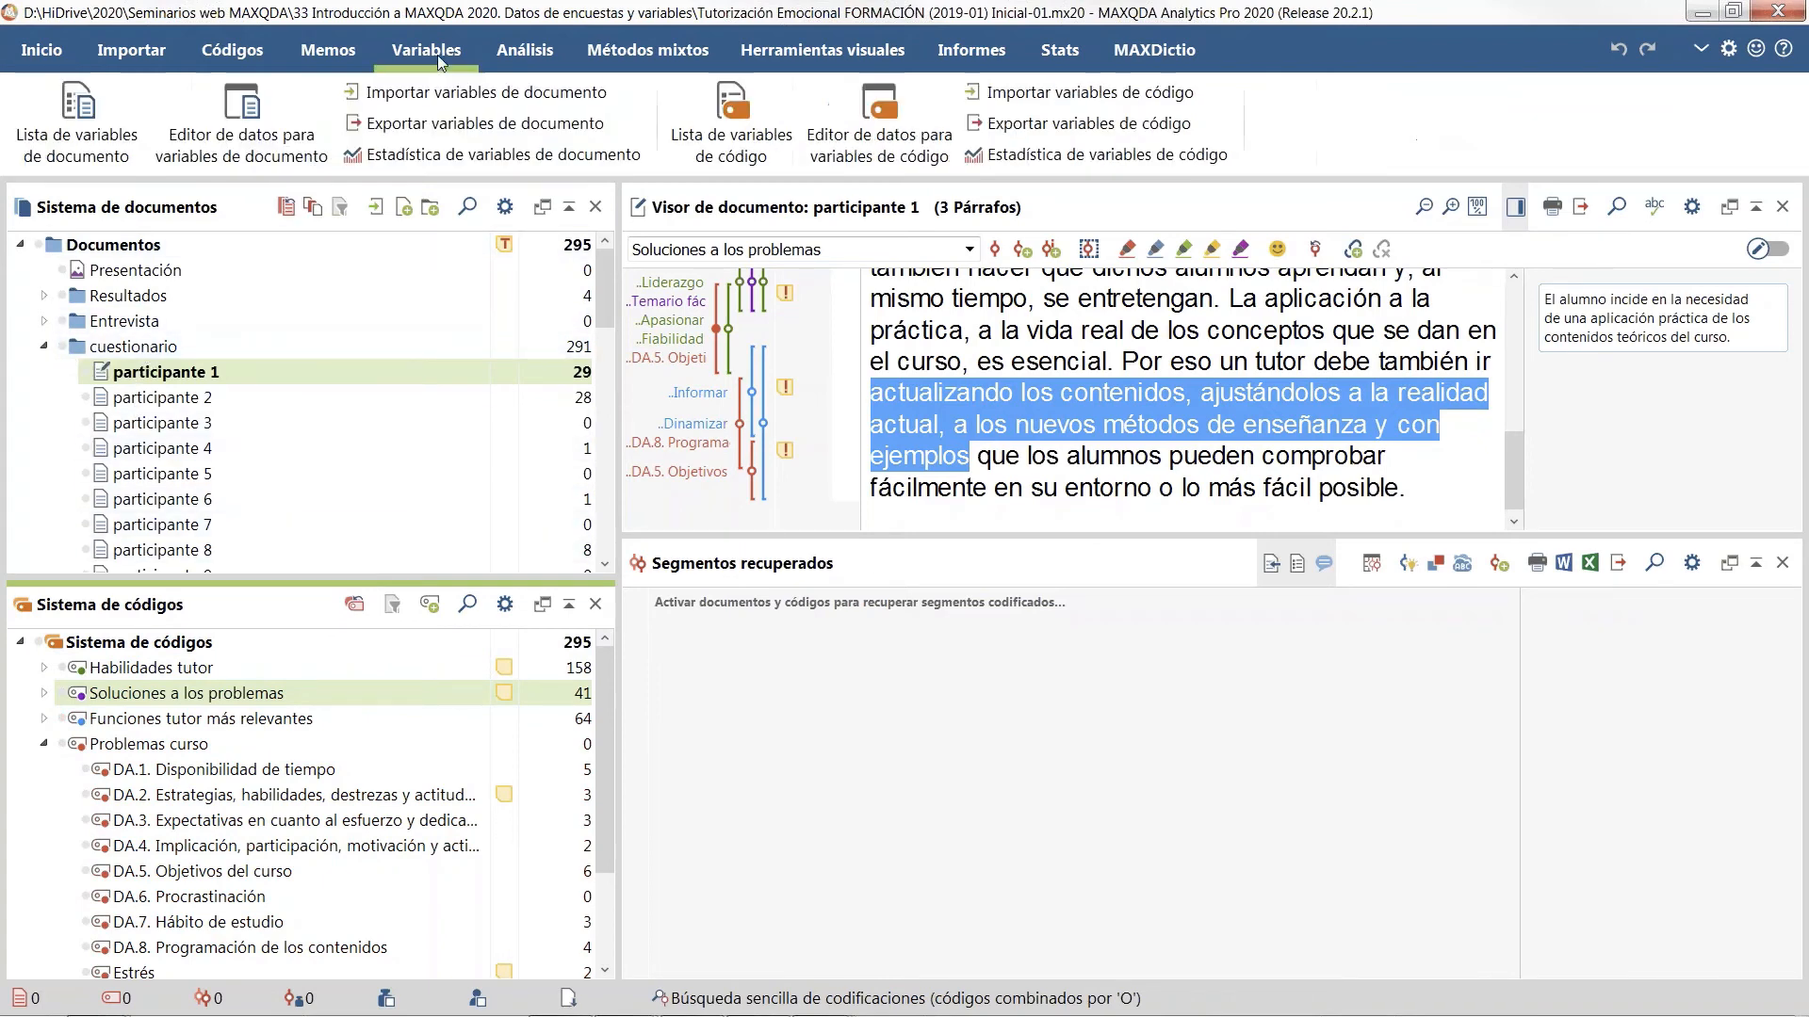
{"action": "left_click", "coordinate": [509, 162]}
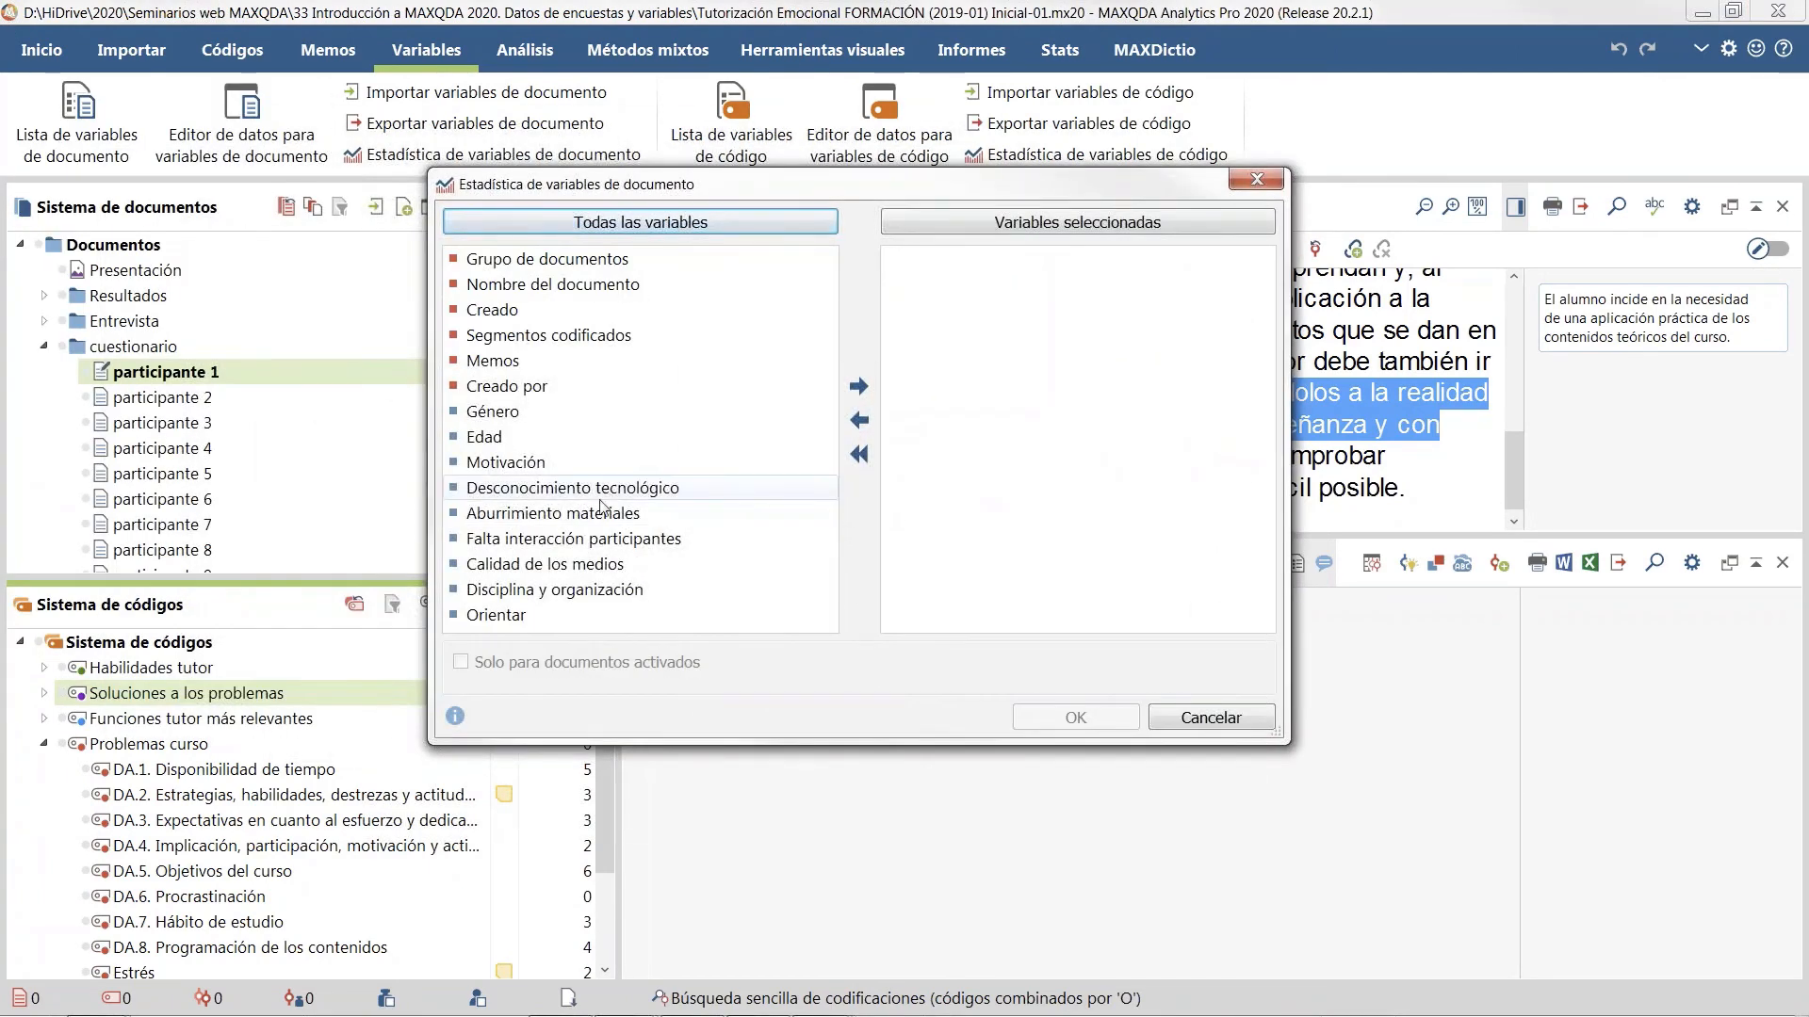
{"action": "left_click", "coordinate": [574, 487]}
{"action": "left_click", "coordinate": [555, 589], "text": "shift"}
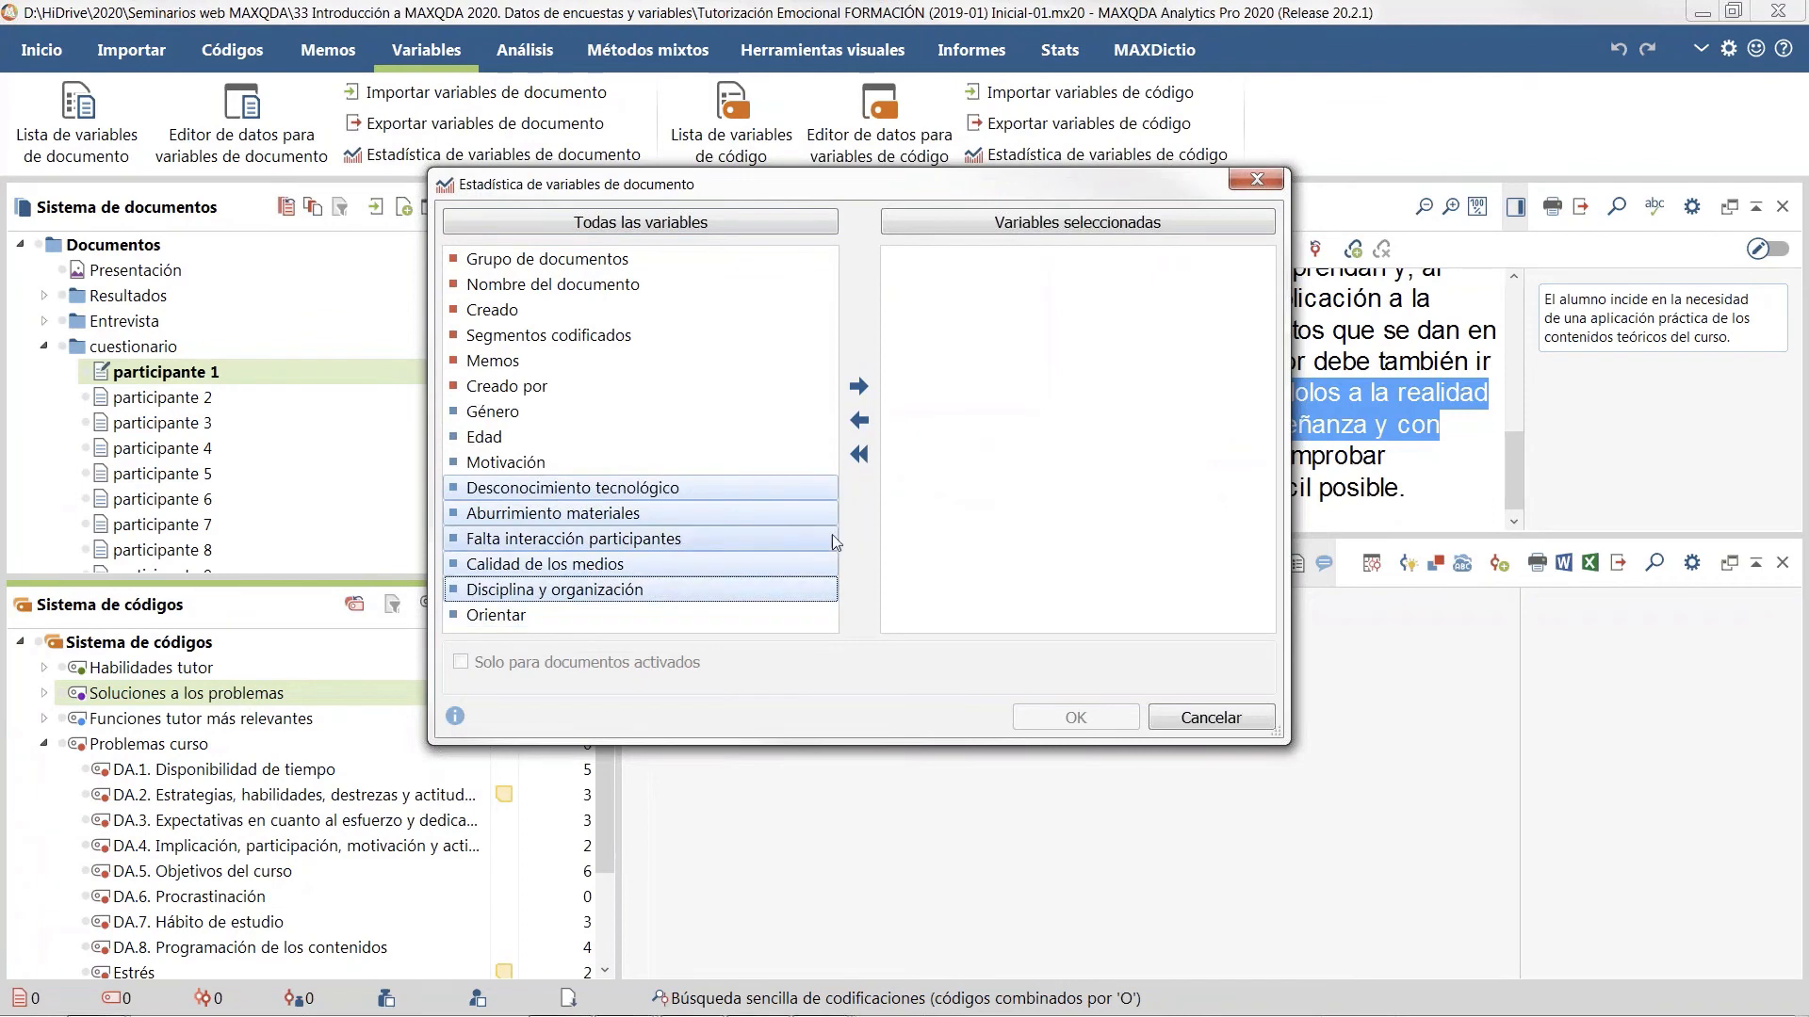
{"action": "left_click", "coordinate": [859, 387]}
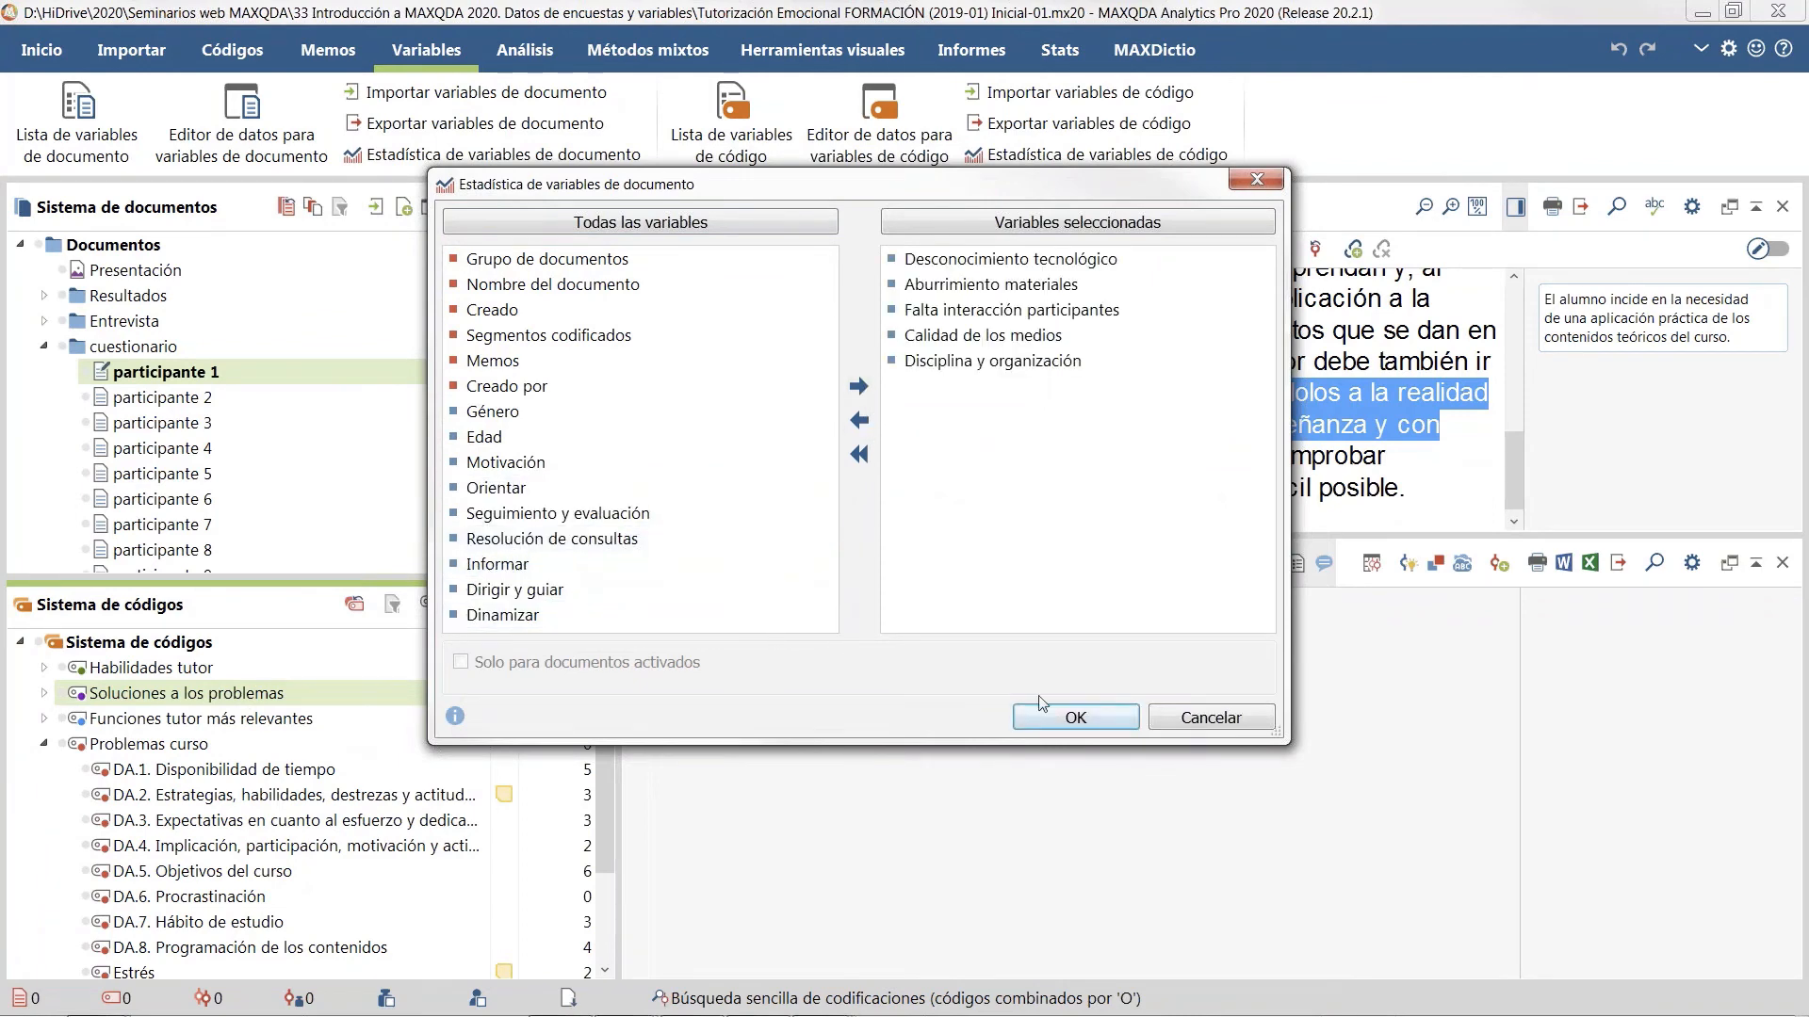
{"action": "left_click", "coordinate": [1071, 716]}
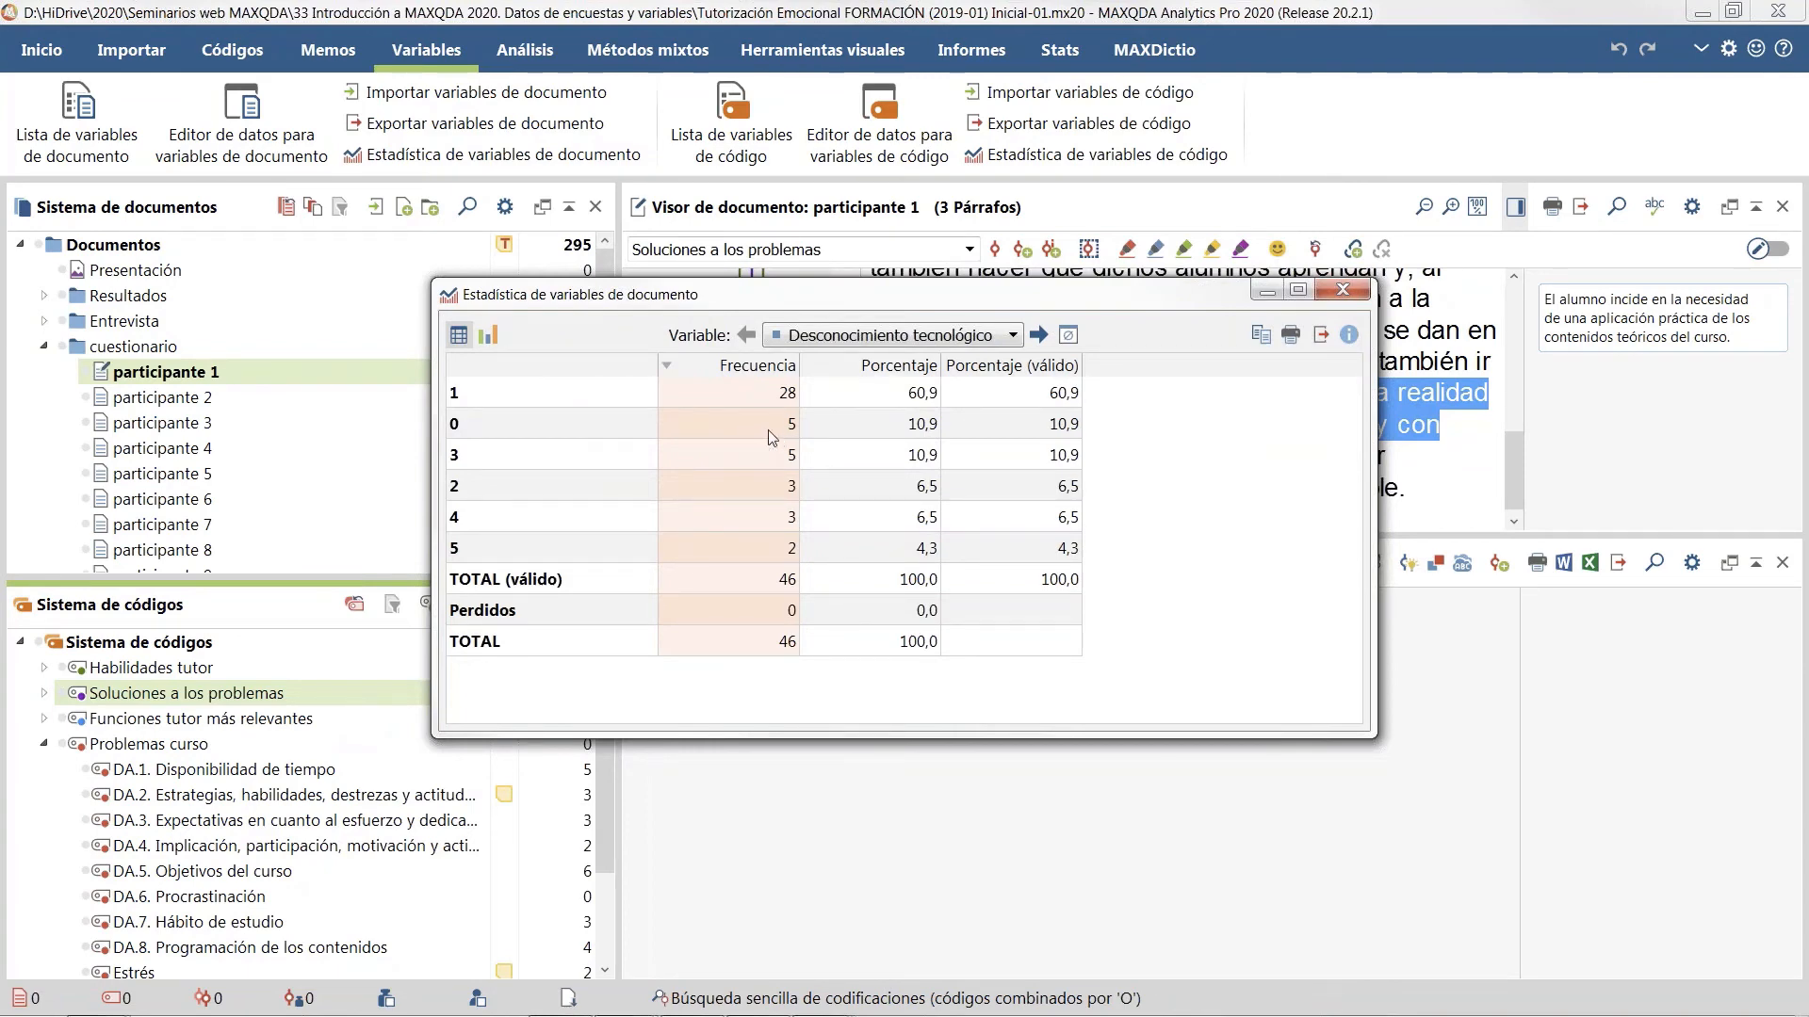
{"action": "left_click", "coordinate": [487, 334]}
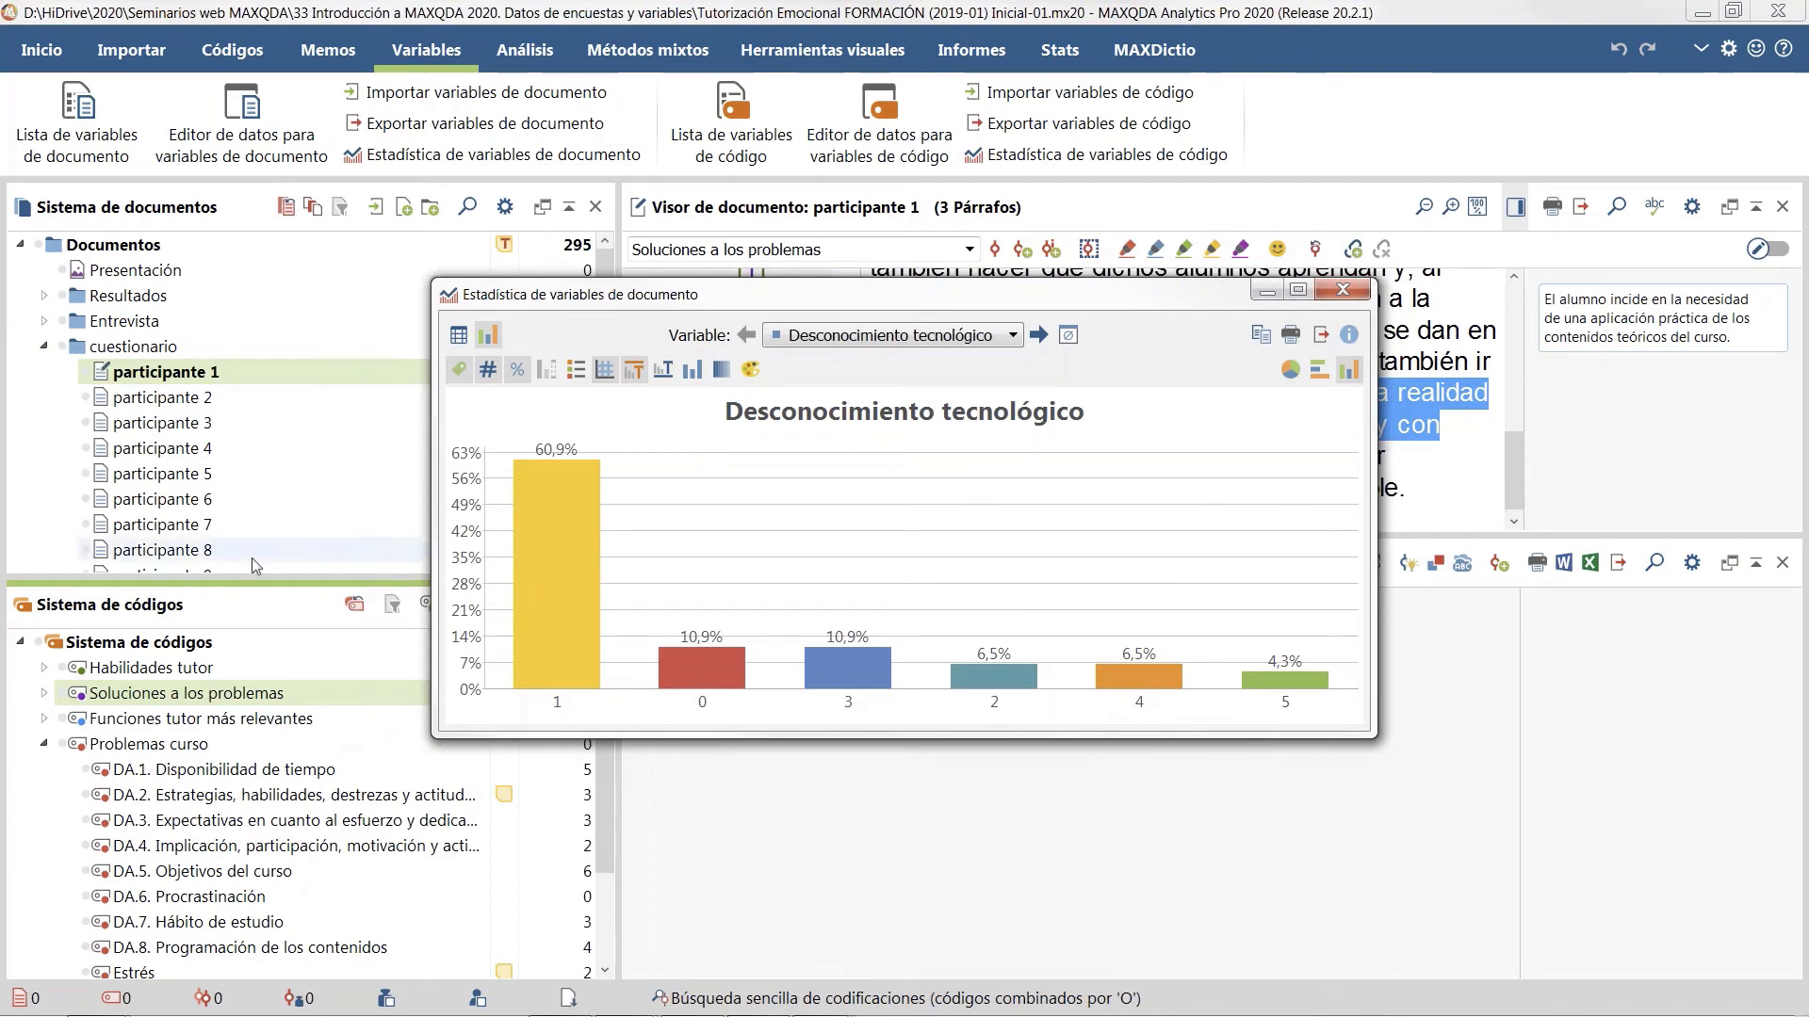
Step: Activate the cuestionario document group, view the same five variables' statistics for activated documents only, and close them
{"action": "left_click", "coordinate": [65, 348]}
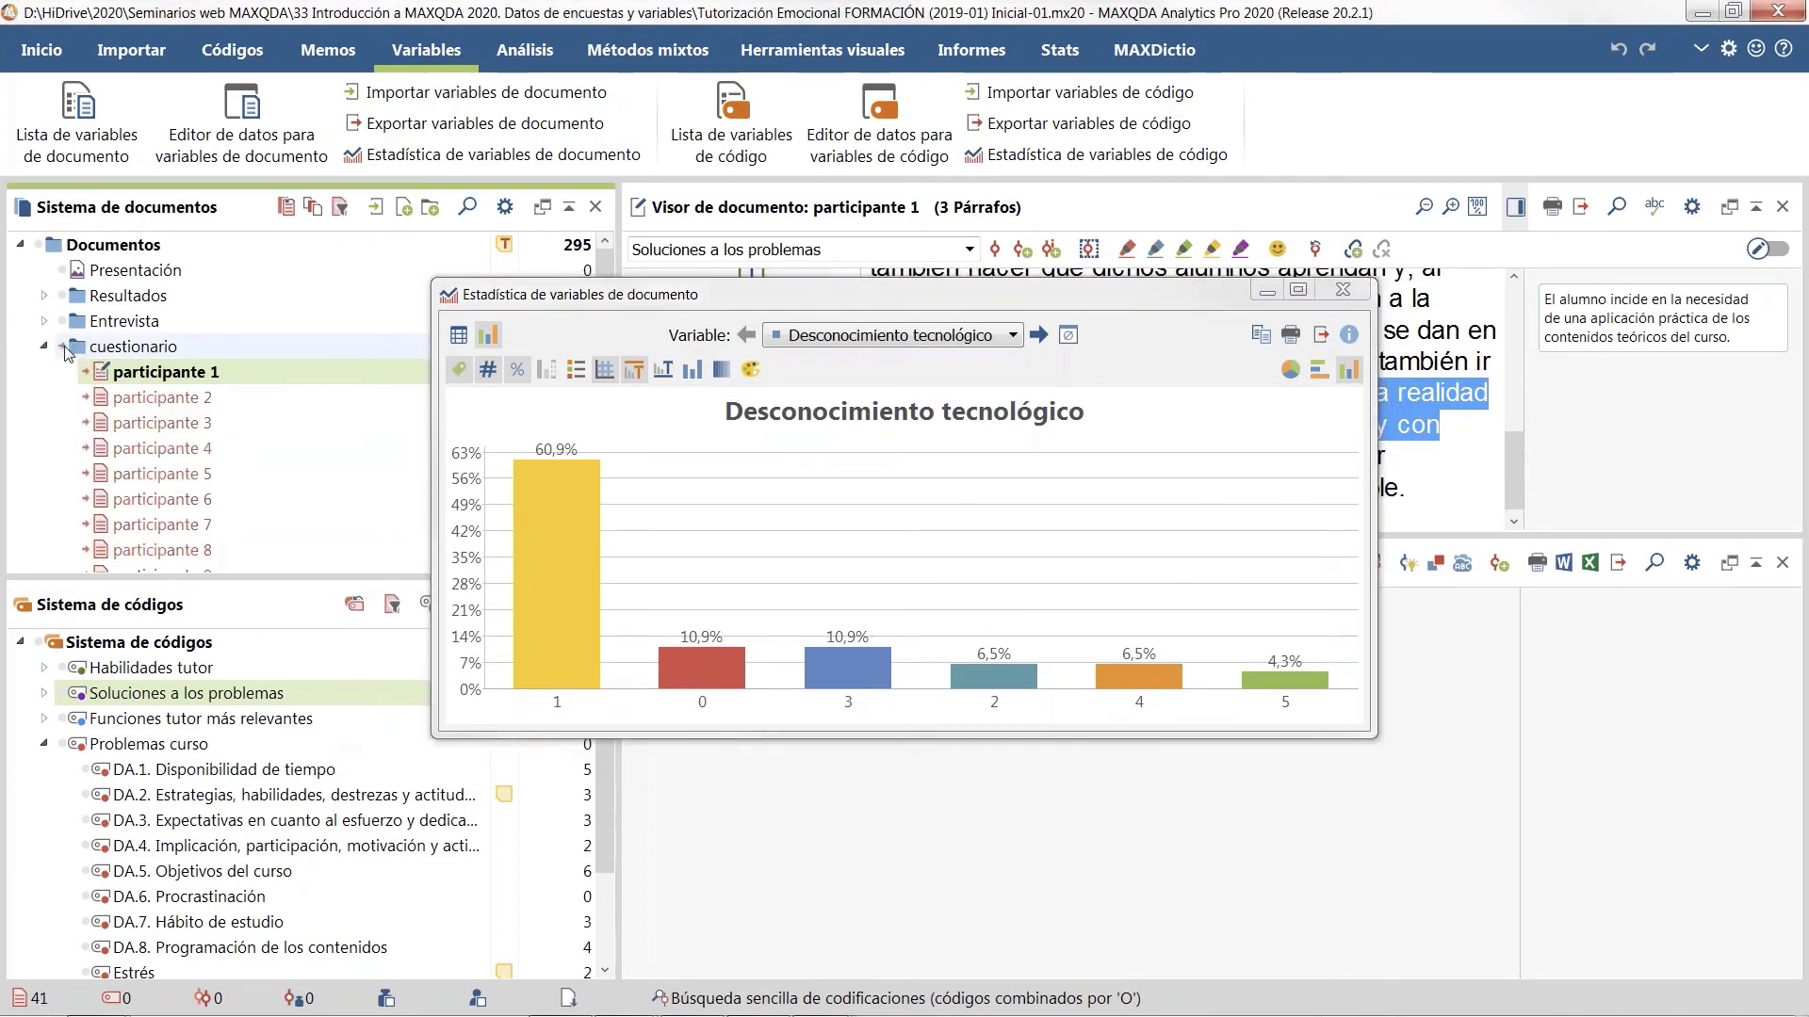
{"action": "left_click", "coordinate": [1349, 294]}
{"action": "left_click", "coordinate": [490, 154]}
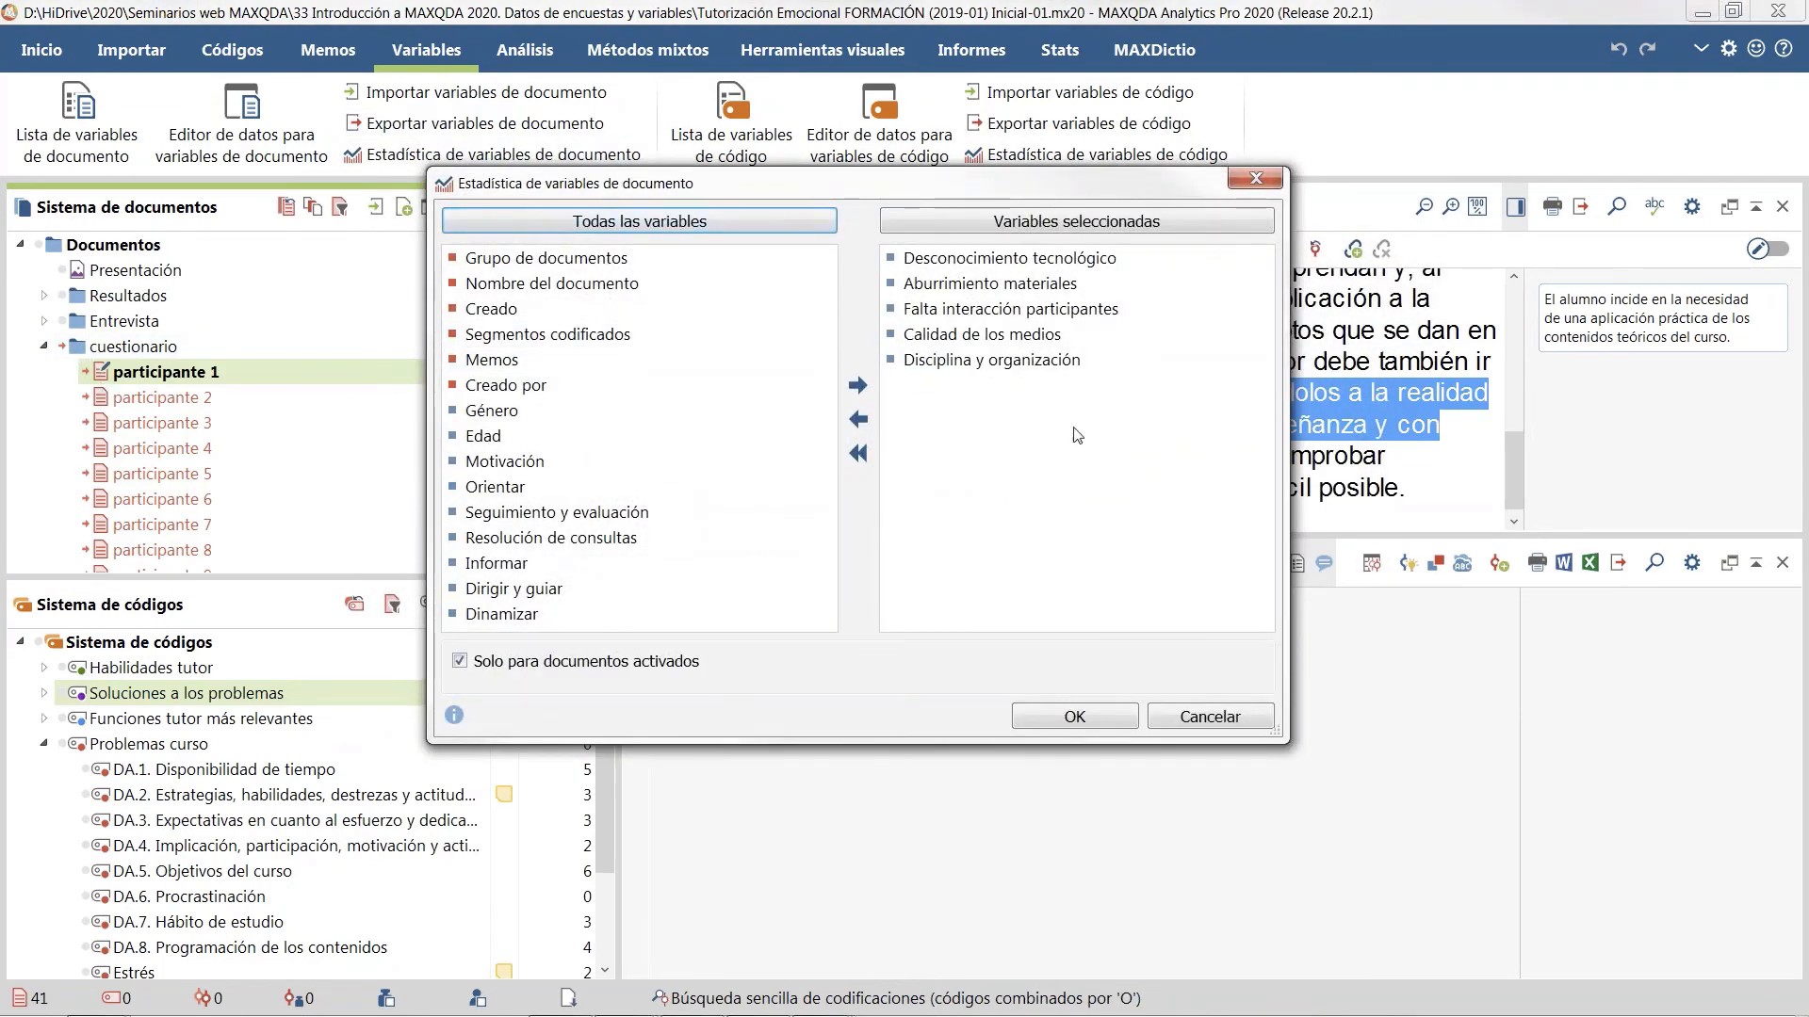
{"action": "left_click", "coordinate": [1107, 714]}
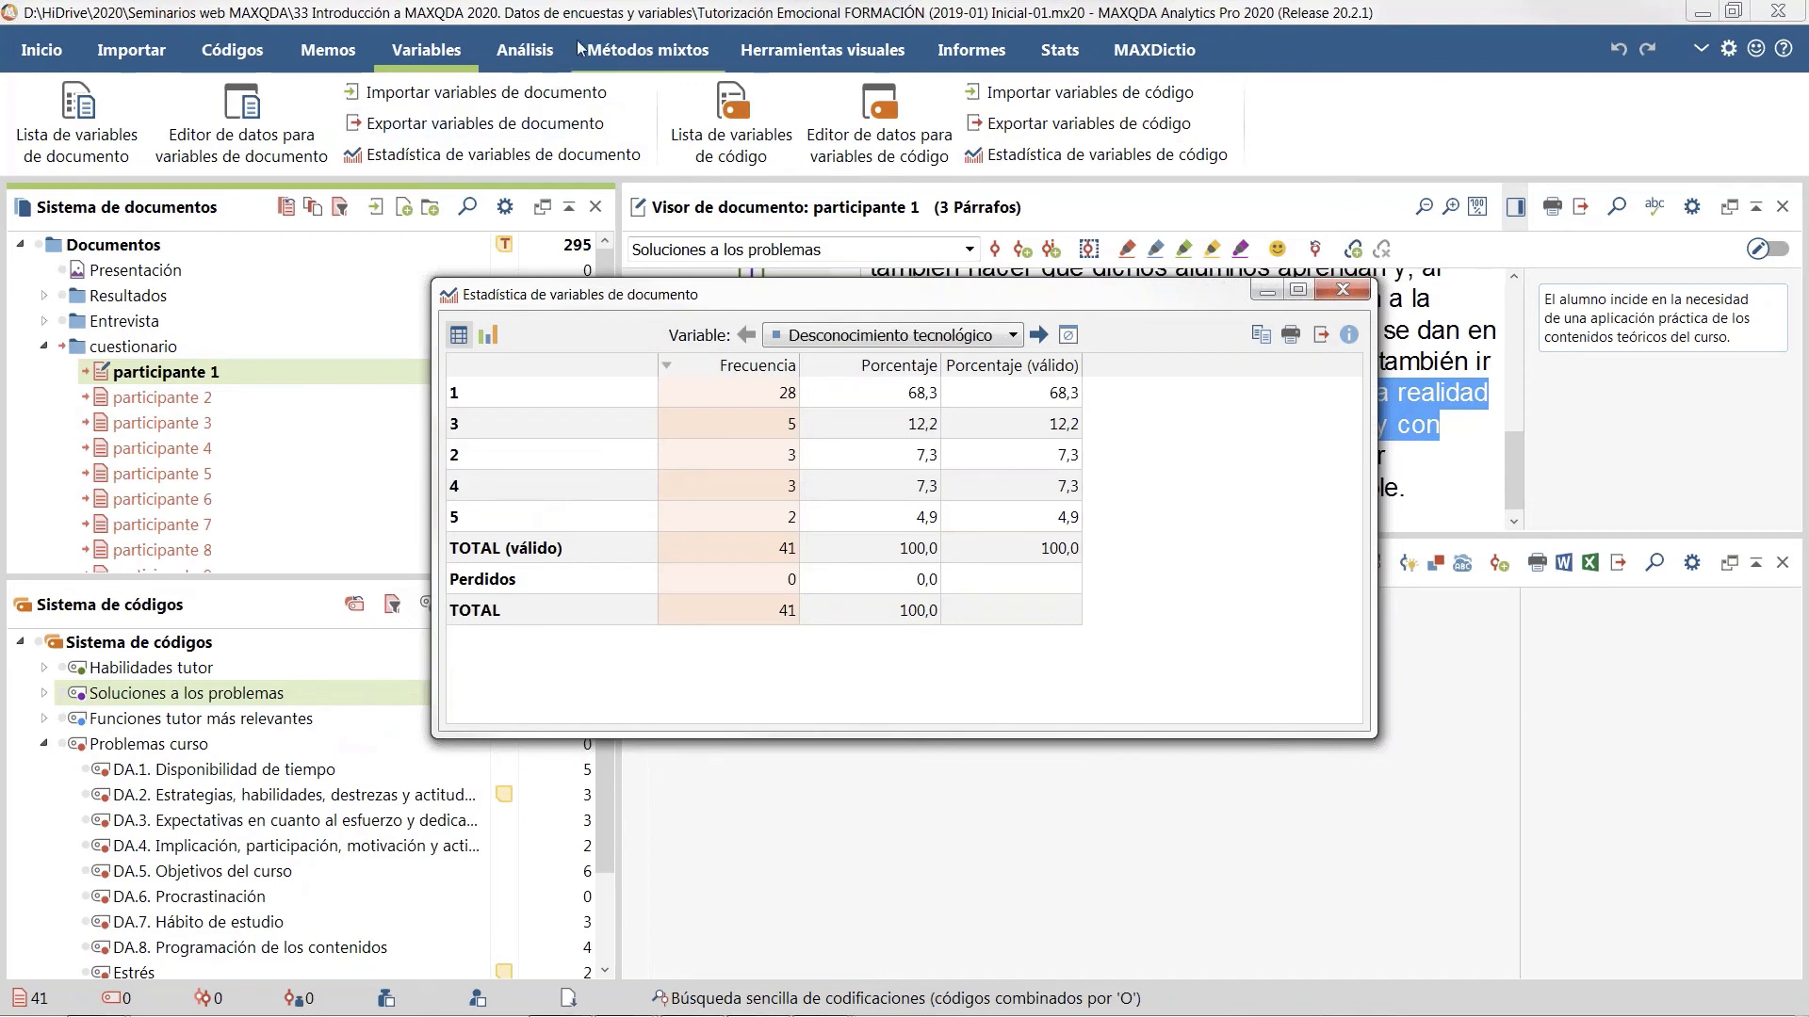
{"action": "left_click", "coordinate": [552, 162]}
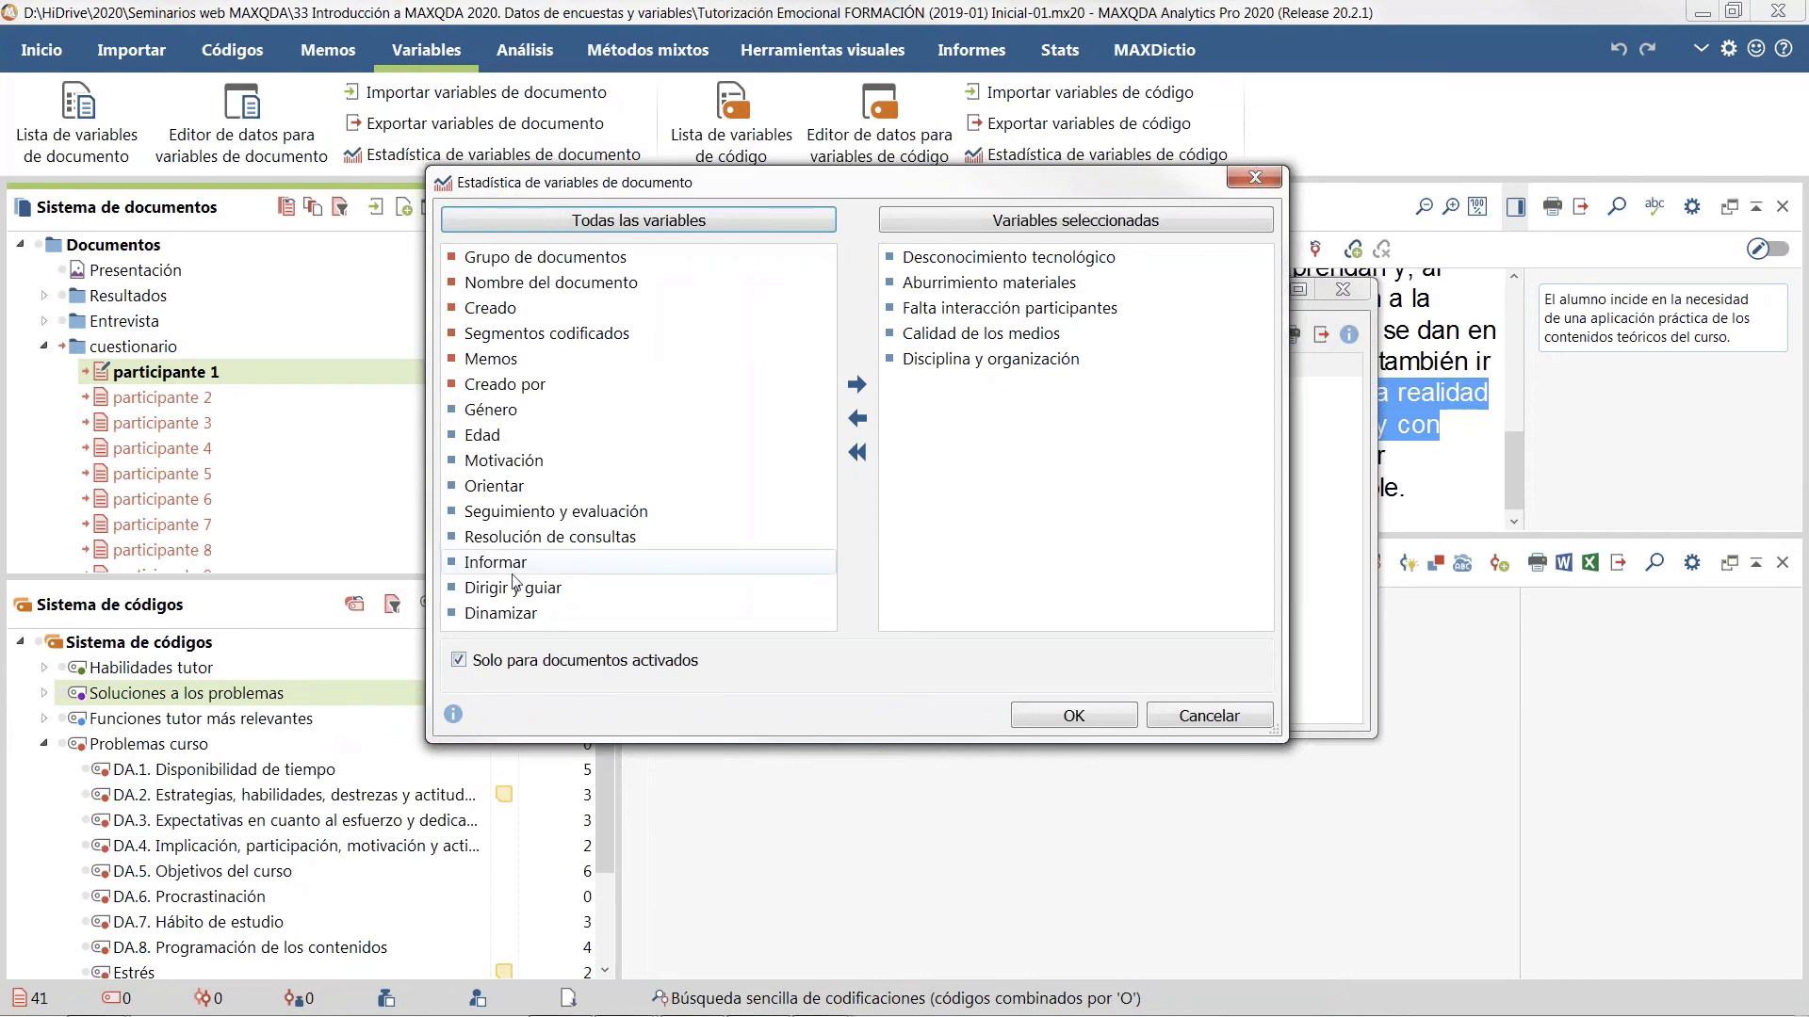
{"action": "left_click", "coordinate": [1209, 716]}
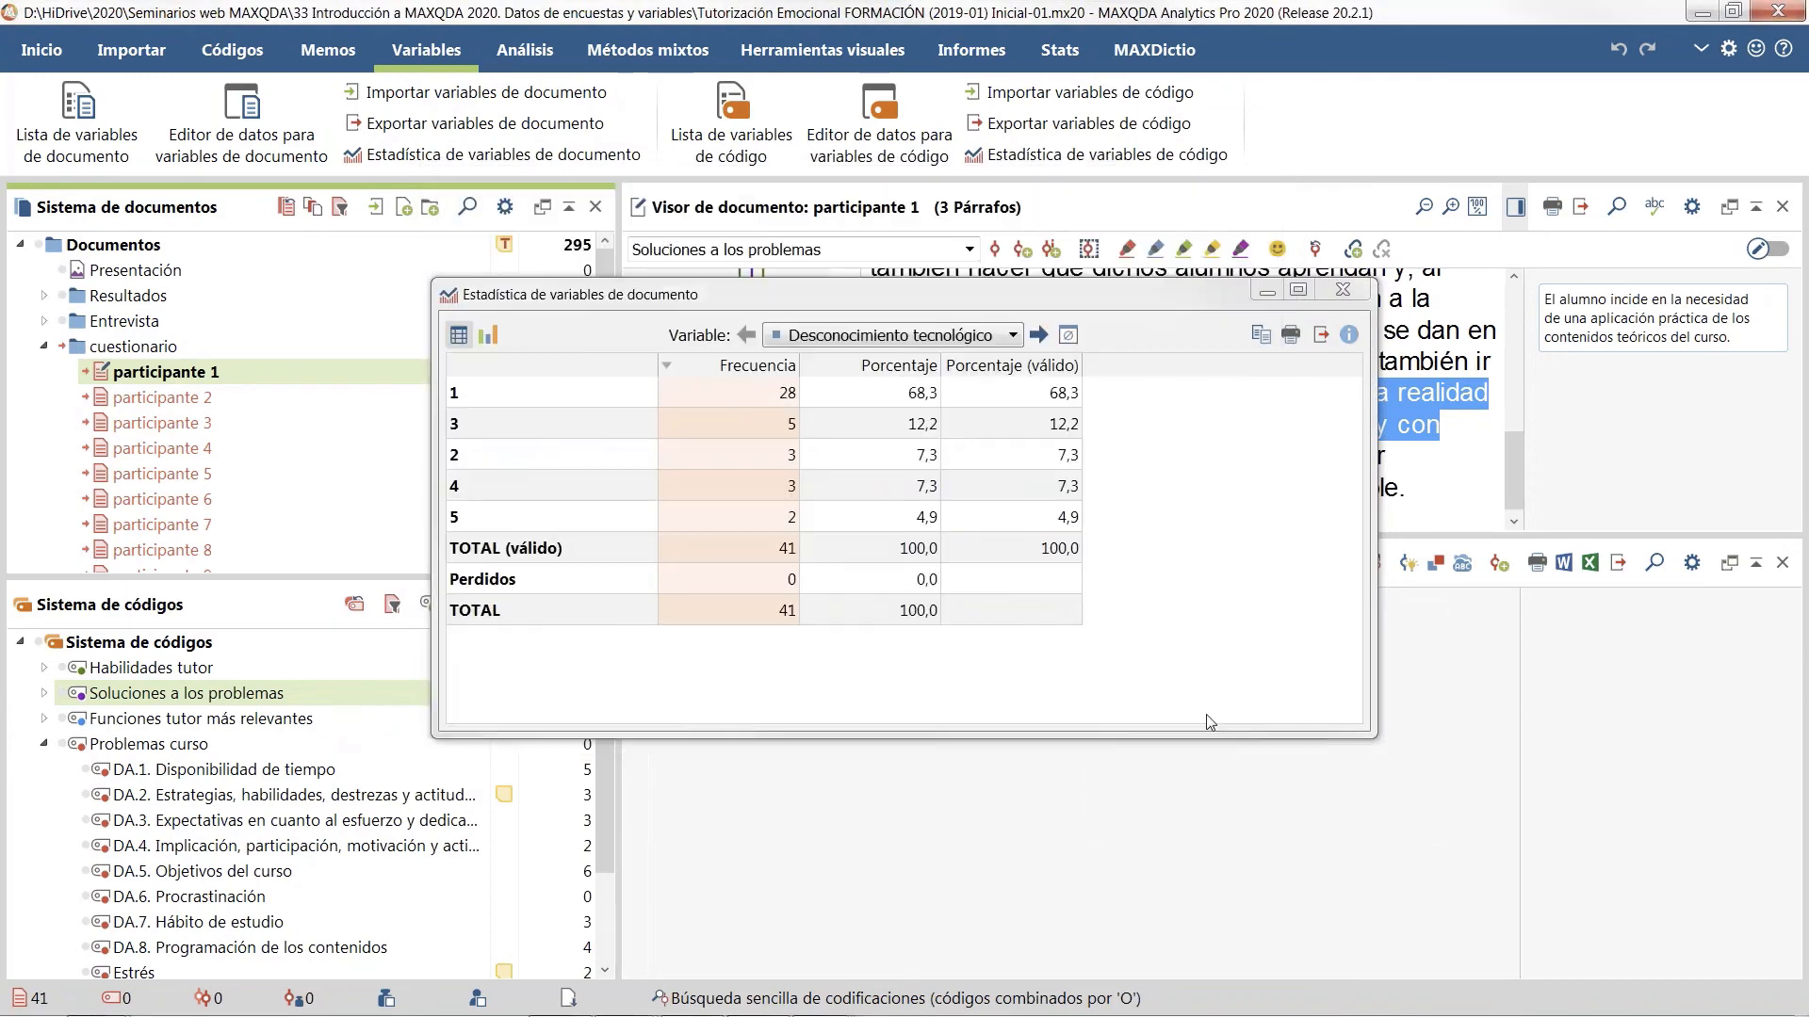
{"action": "left_click", "coordinate": [1344, 290]}
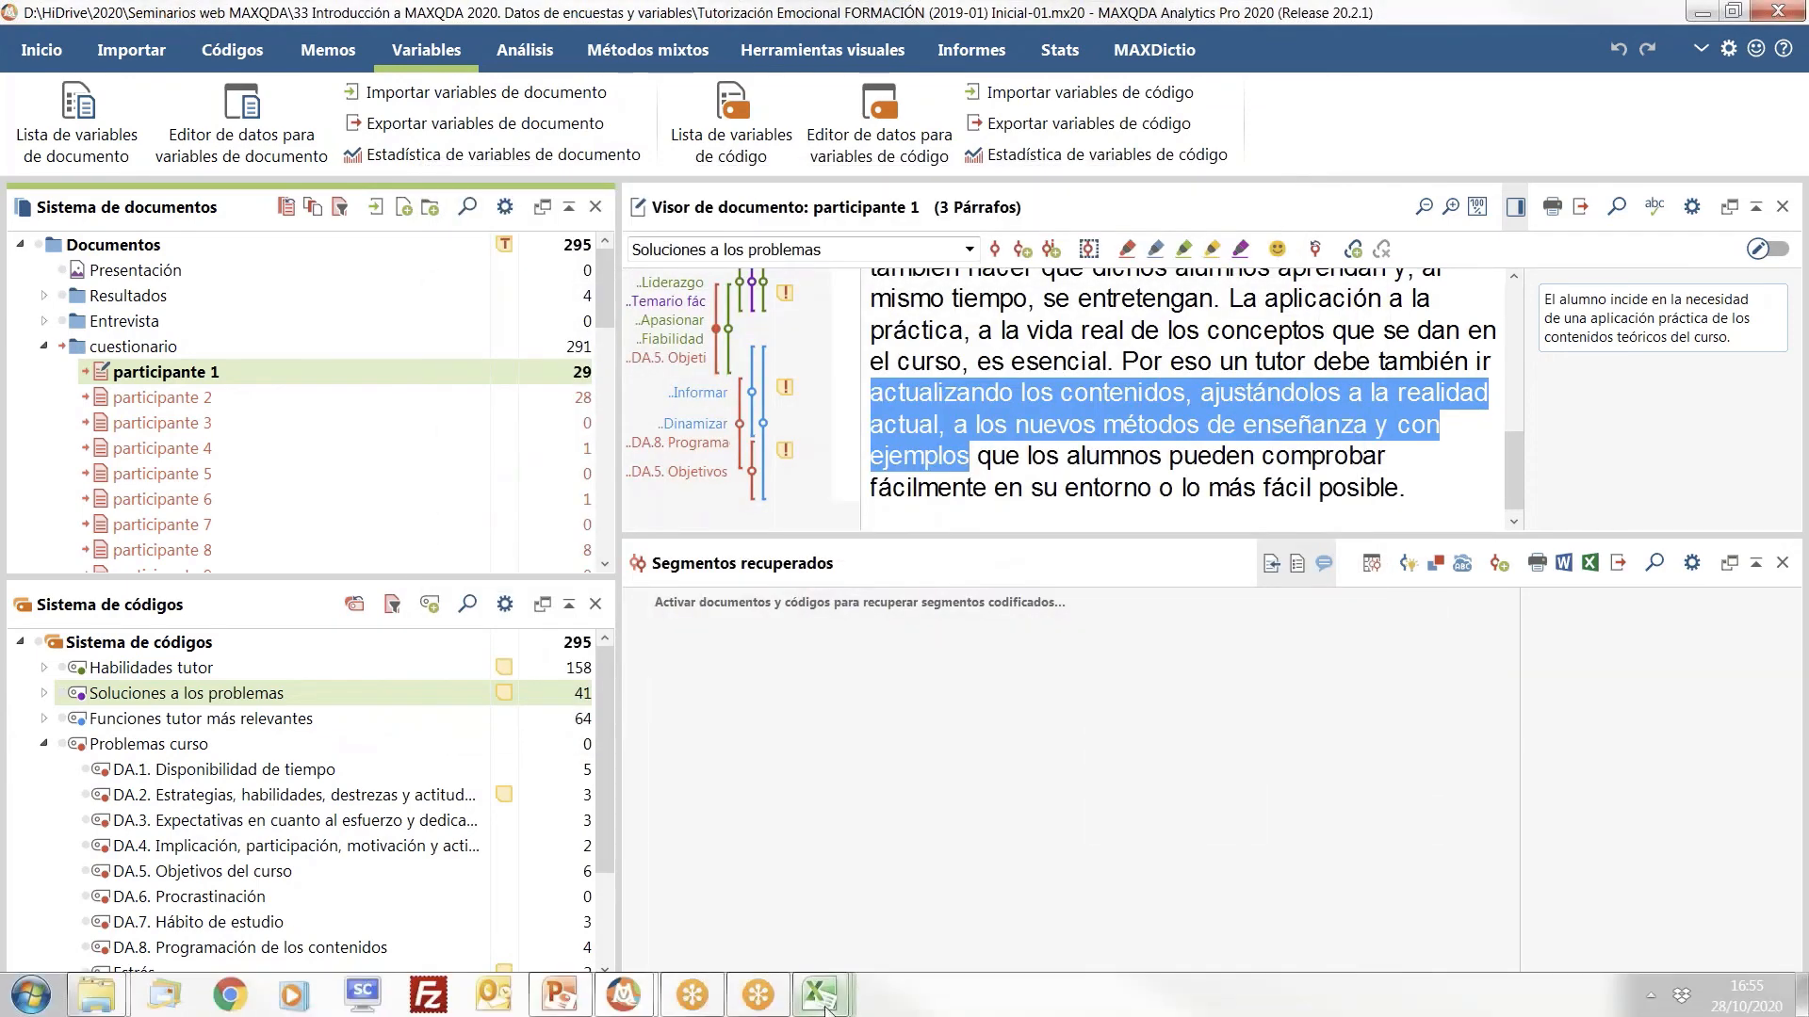
Step: Return to the Cuestionarios y variables - octubre project and look through the participant documents in its cuestionario group
{"action": "left_click", "coordinate": [560, 1004]}
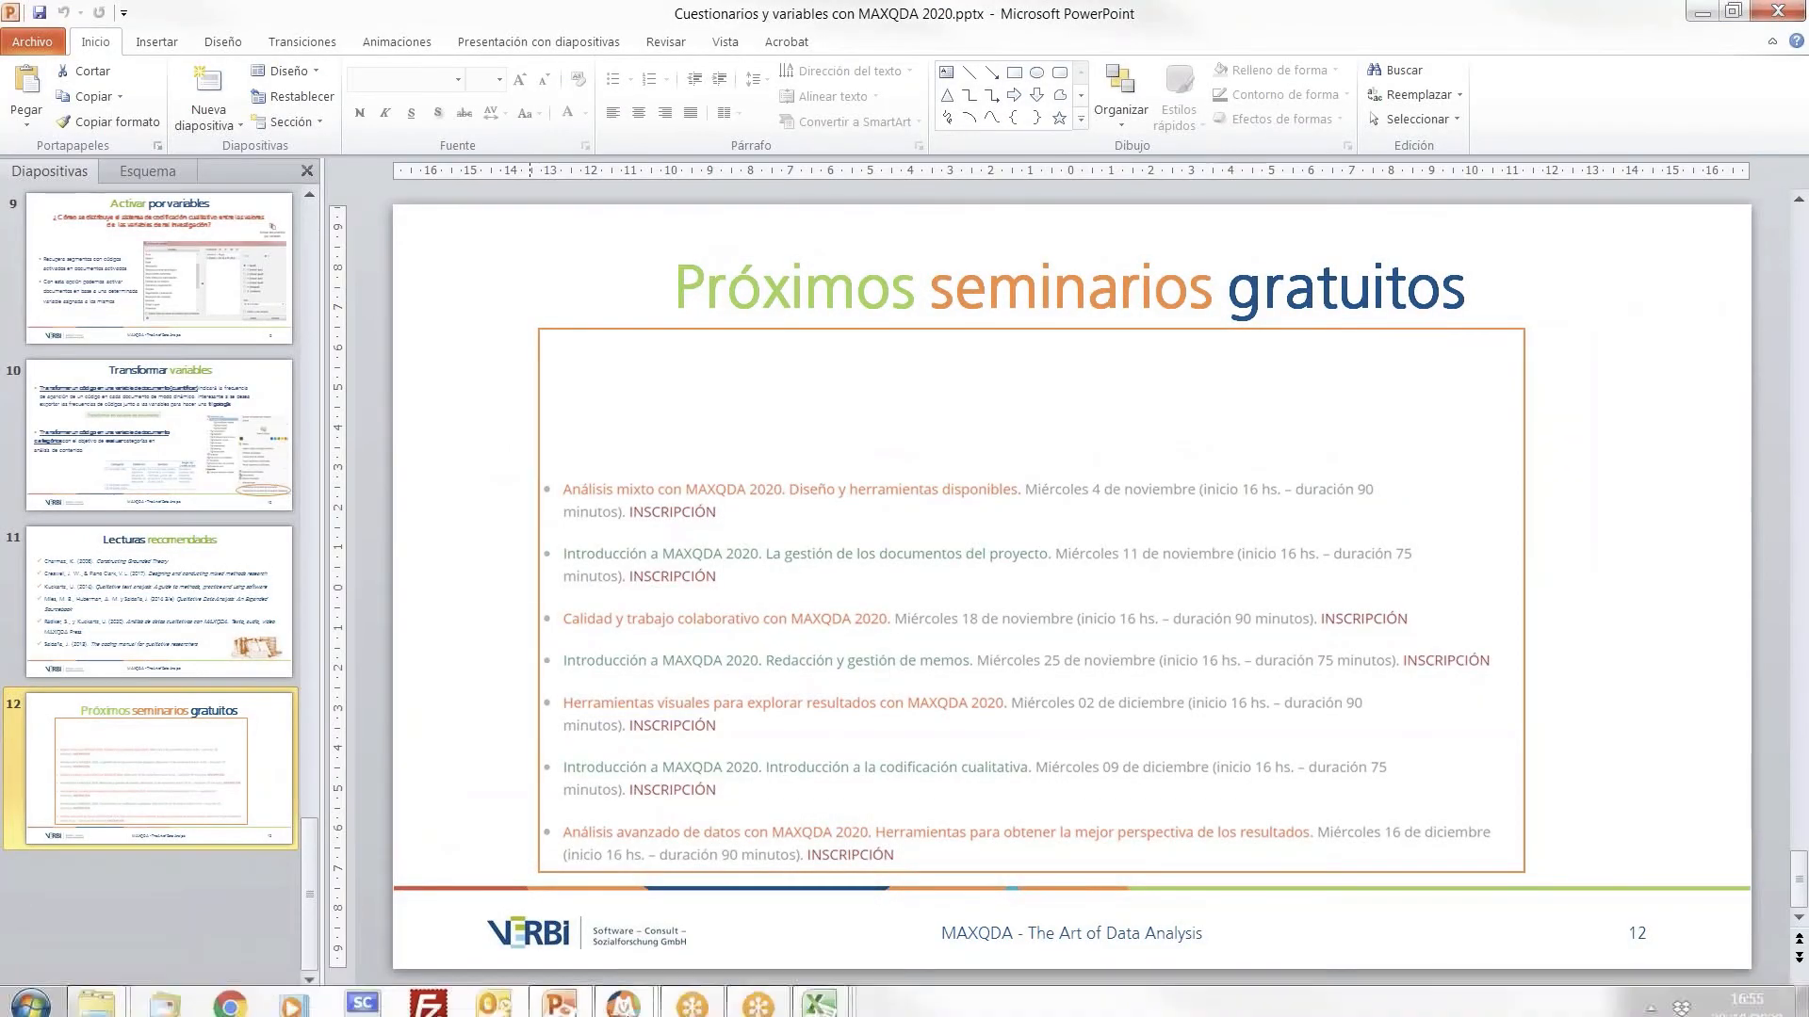
{"action": "mouse_move", "coordinate": [617, 1005]}
{"action": "left_click", "coordinate": [492, 923]}
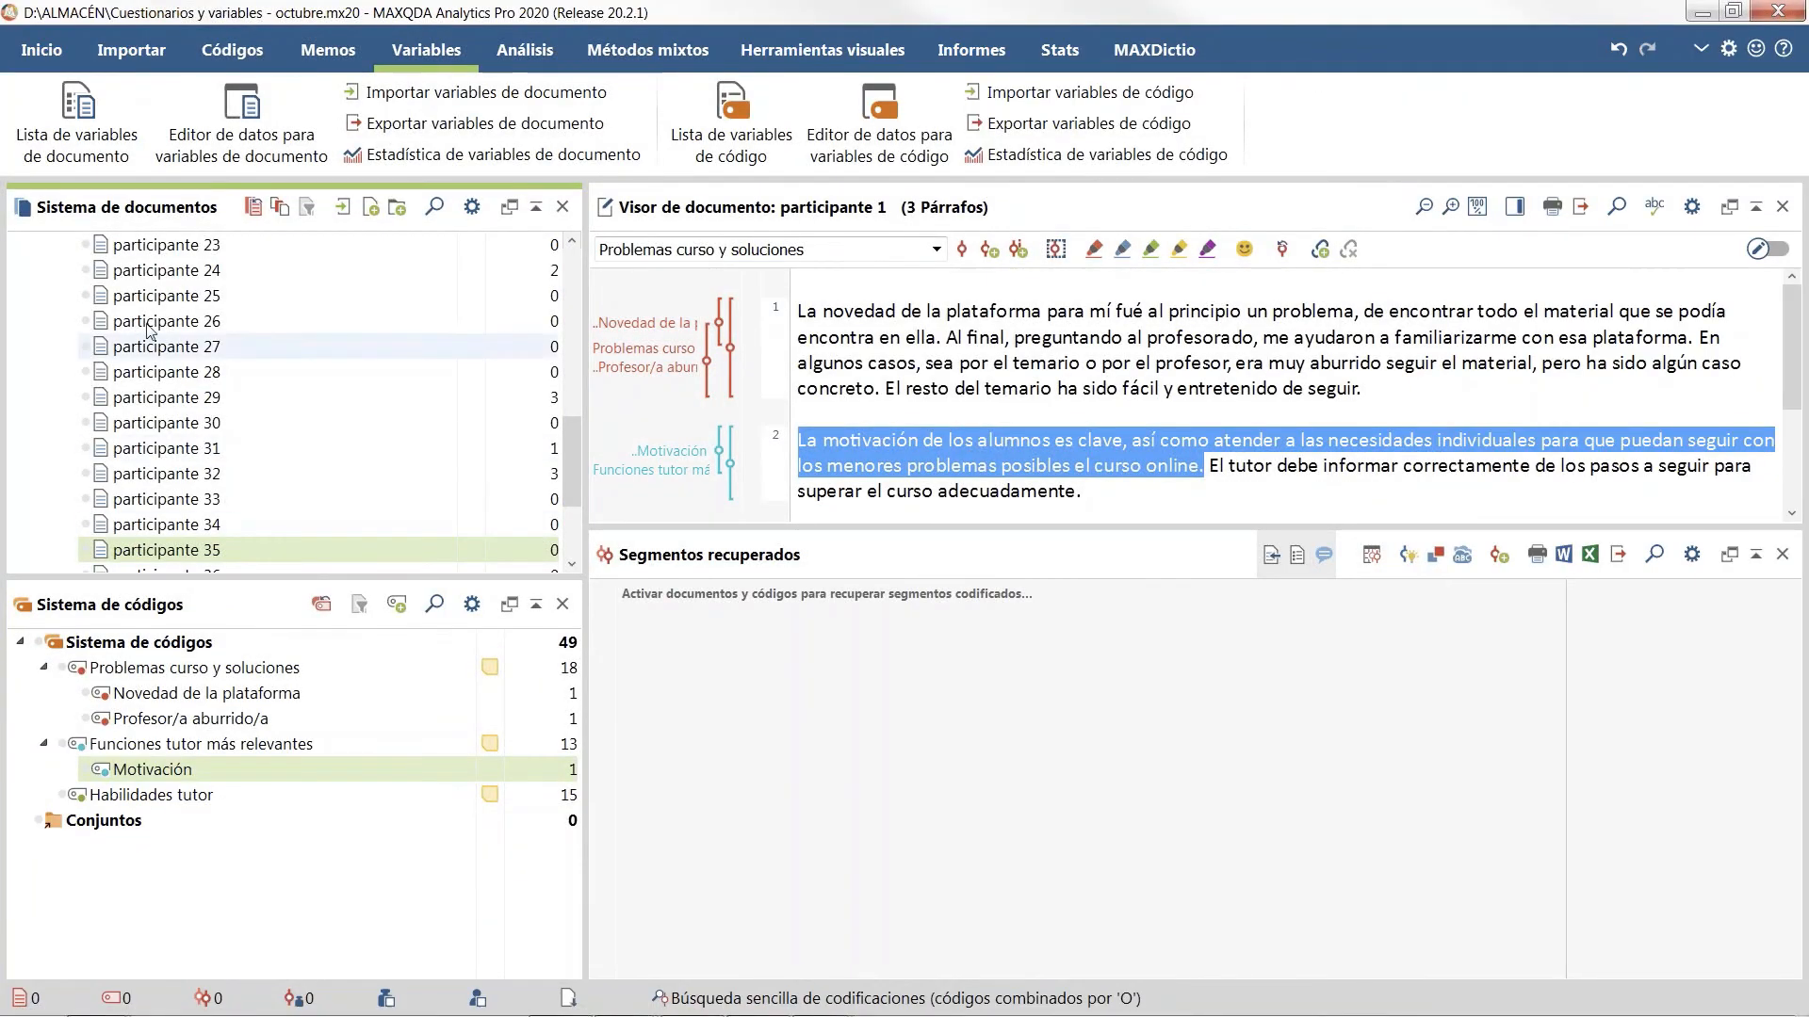
{"action": "left_click_drag", "start_coordinate": [568, 474], "coordinate": [574, 279]}
{"action": "left_click", "coordinate": [44, 272]}
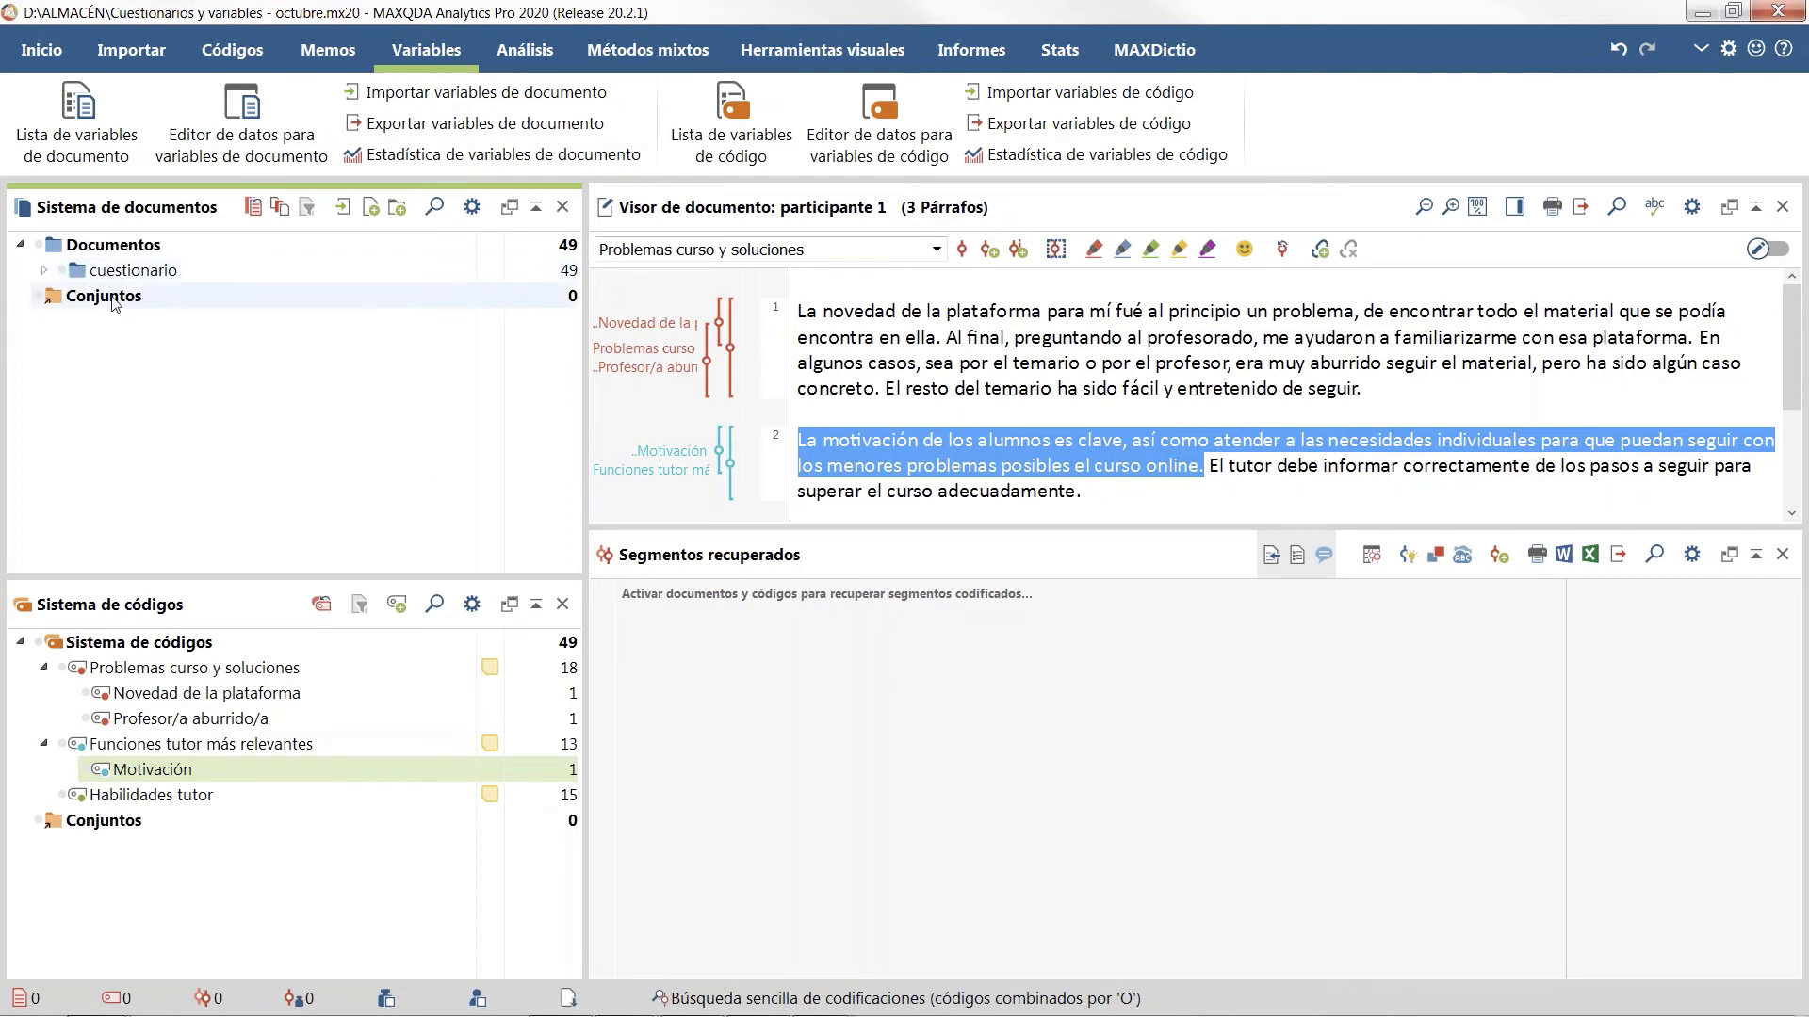
{"action": "left_click", "coordinate": [43, 271]}
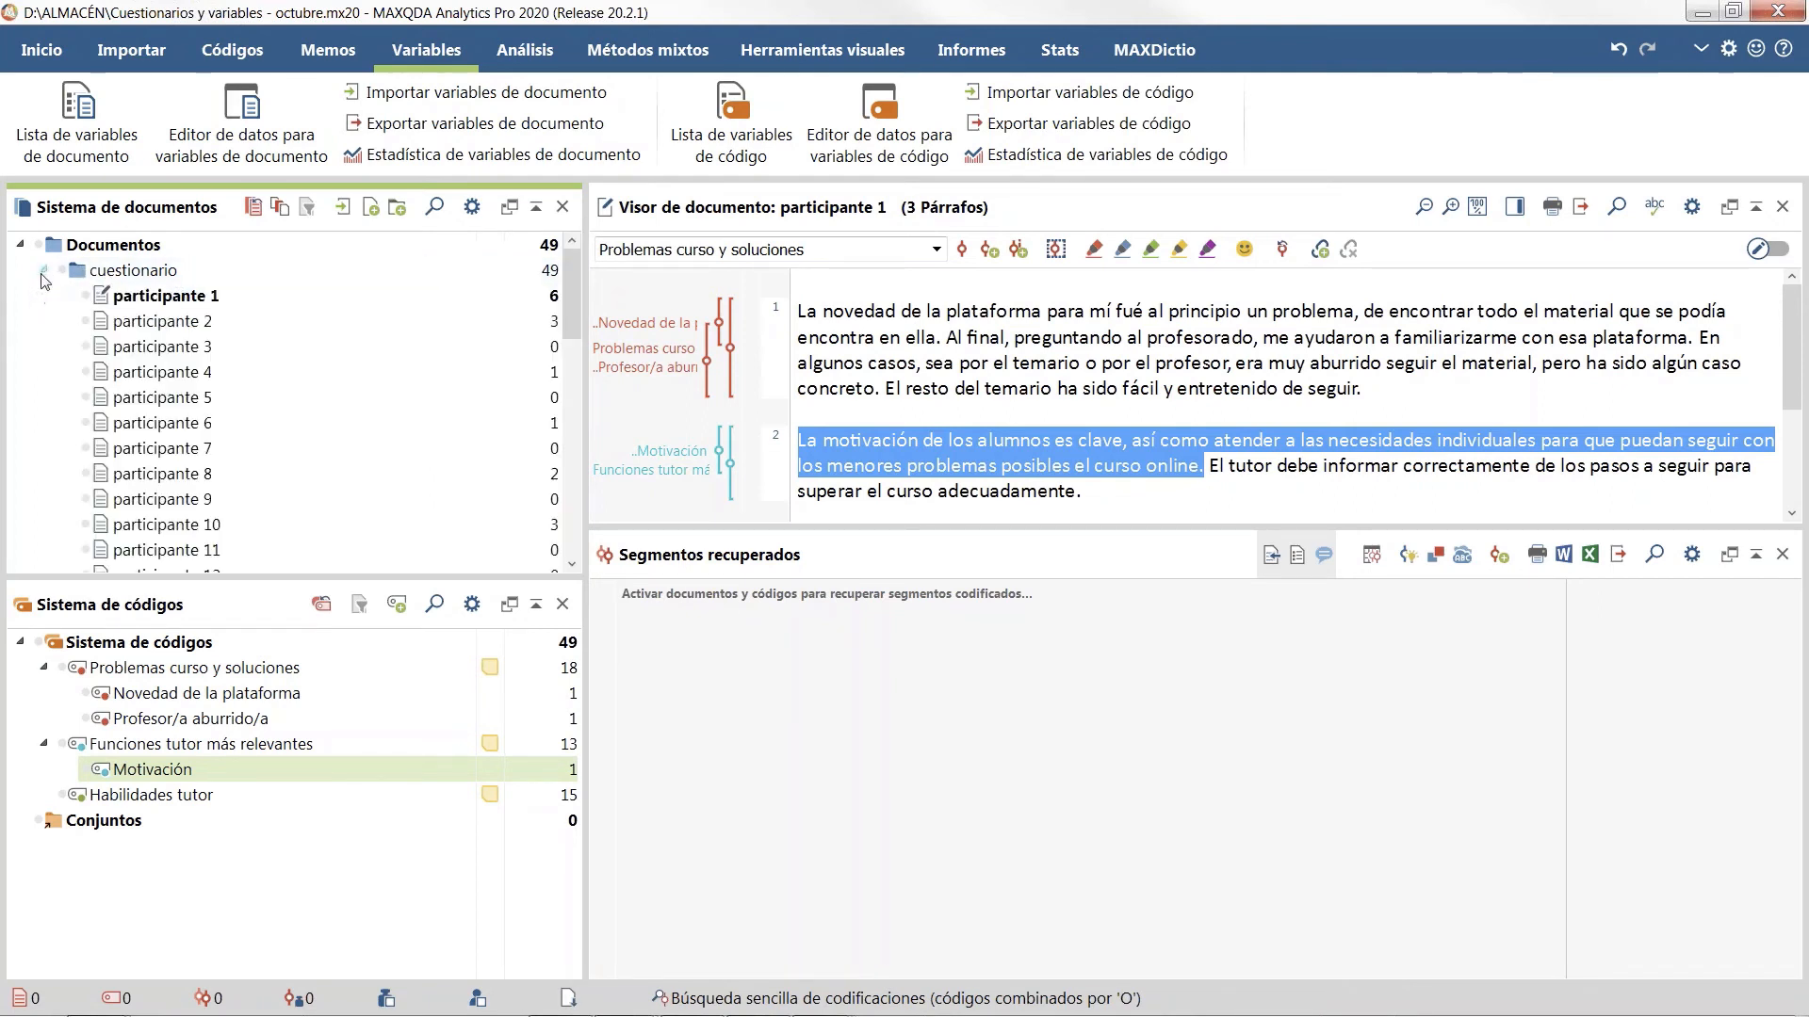
{"action": "right_click", "coordinate": [185, 301]}
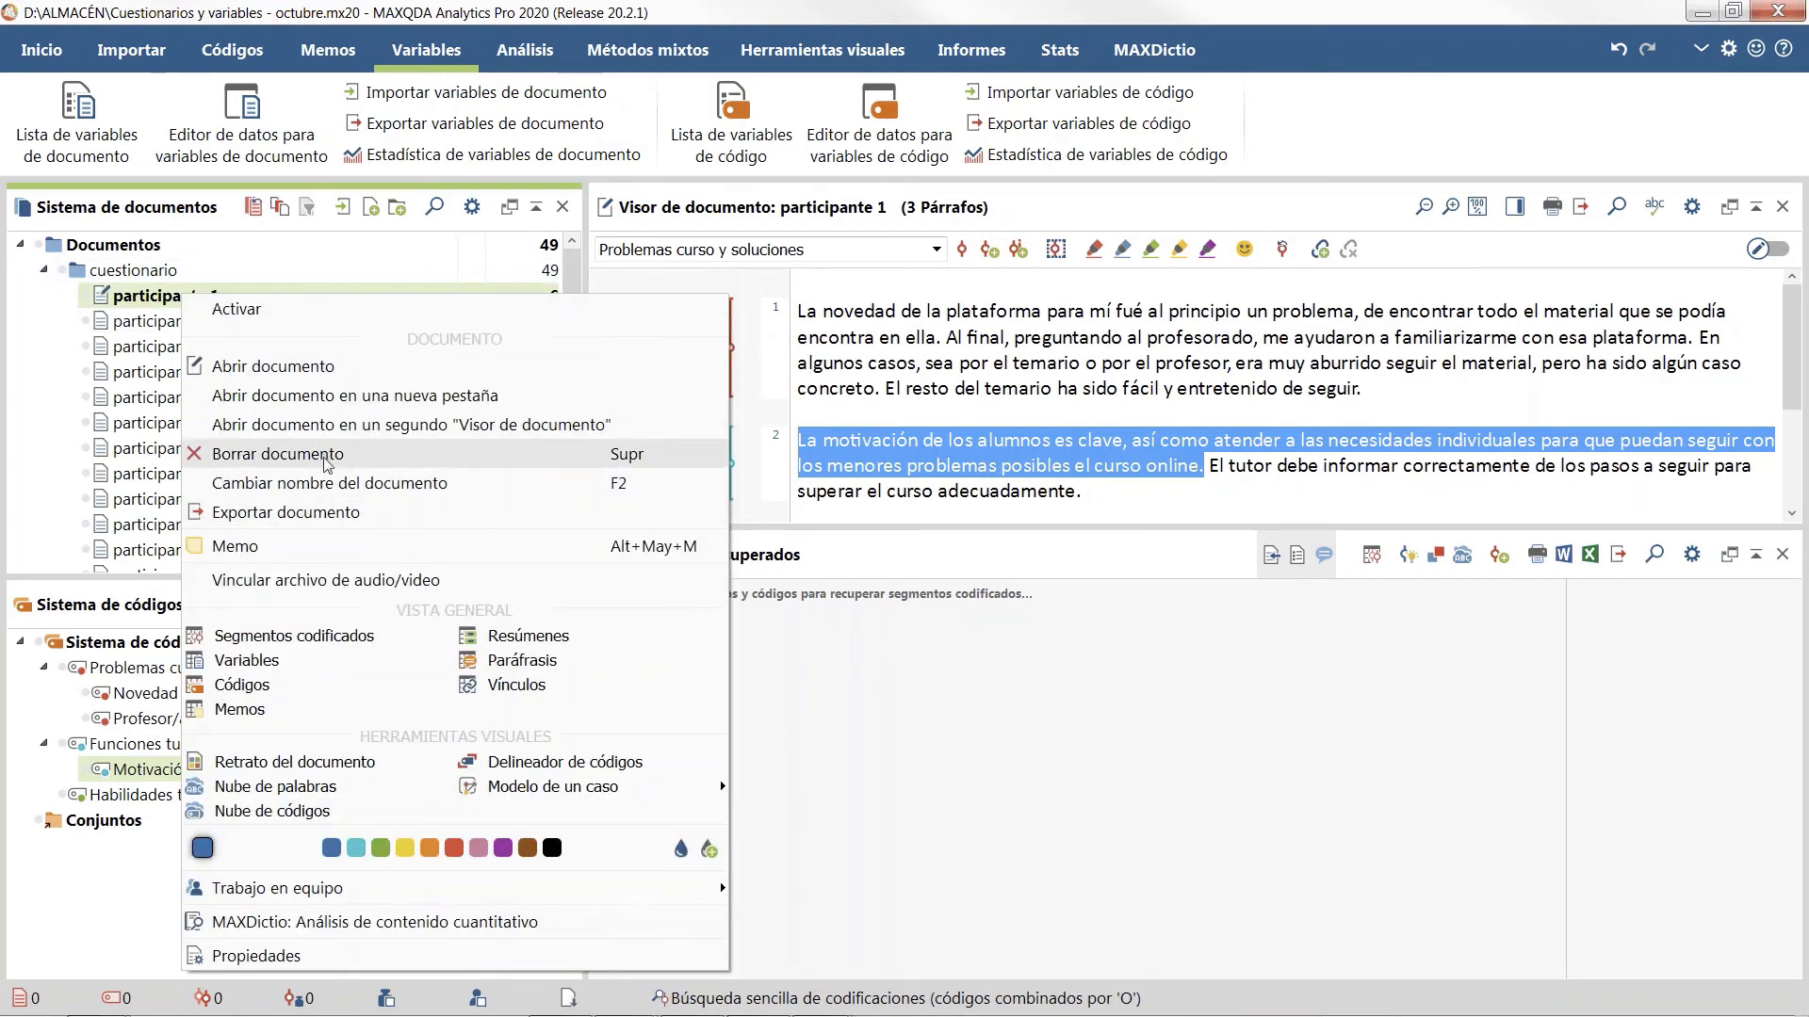
{"action": "left_click", "coordinate": [152, 272]}
{"action": "scroll", "coordinate": [245, 514], "scroll_direction": "down", "scroll_amount": 5}
{"action": "scroll", "coordinate": [247, 515], "scroll_direction": "down", "scroll_amount": 5}
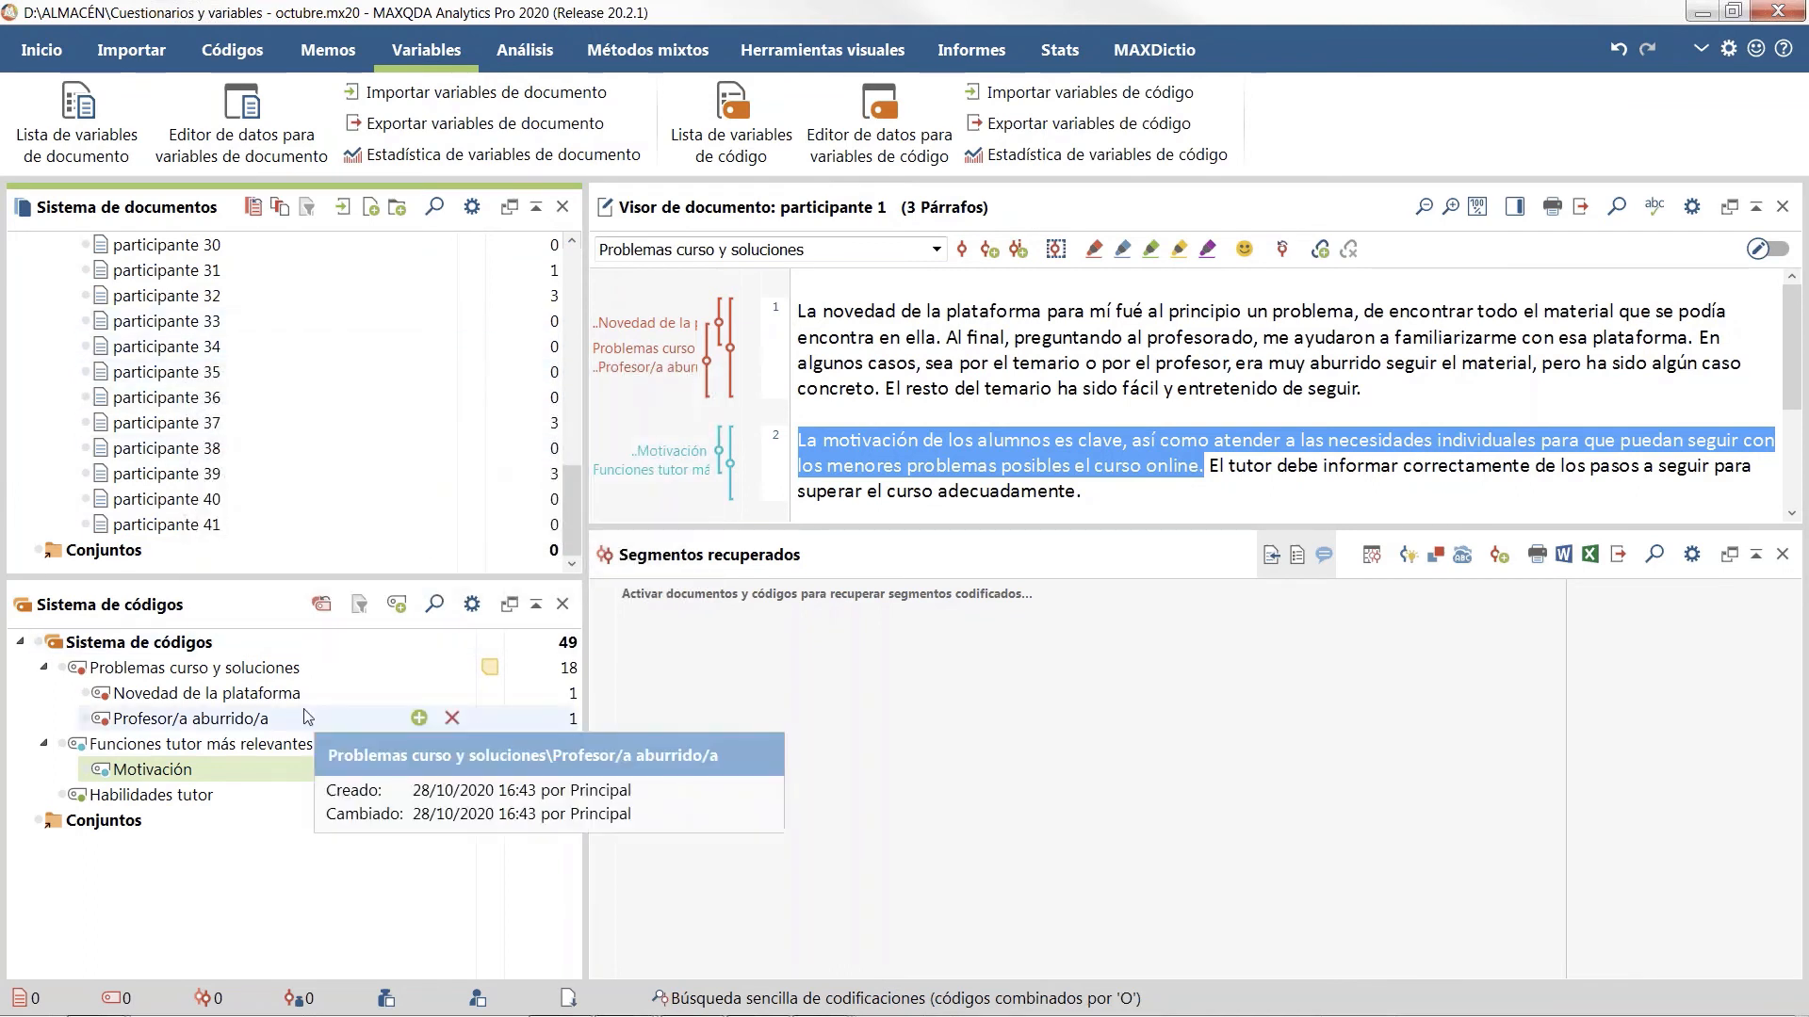
Step: Set up document activation by variable, adding all Género values as conditions and removing the Hombre condition
{"action": "scroll", "coordinate": [283, 500], "scroll_direction": "up", "scroll_amount": 10}
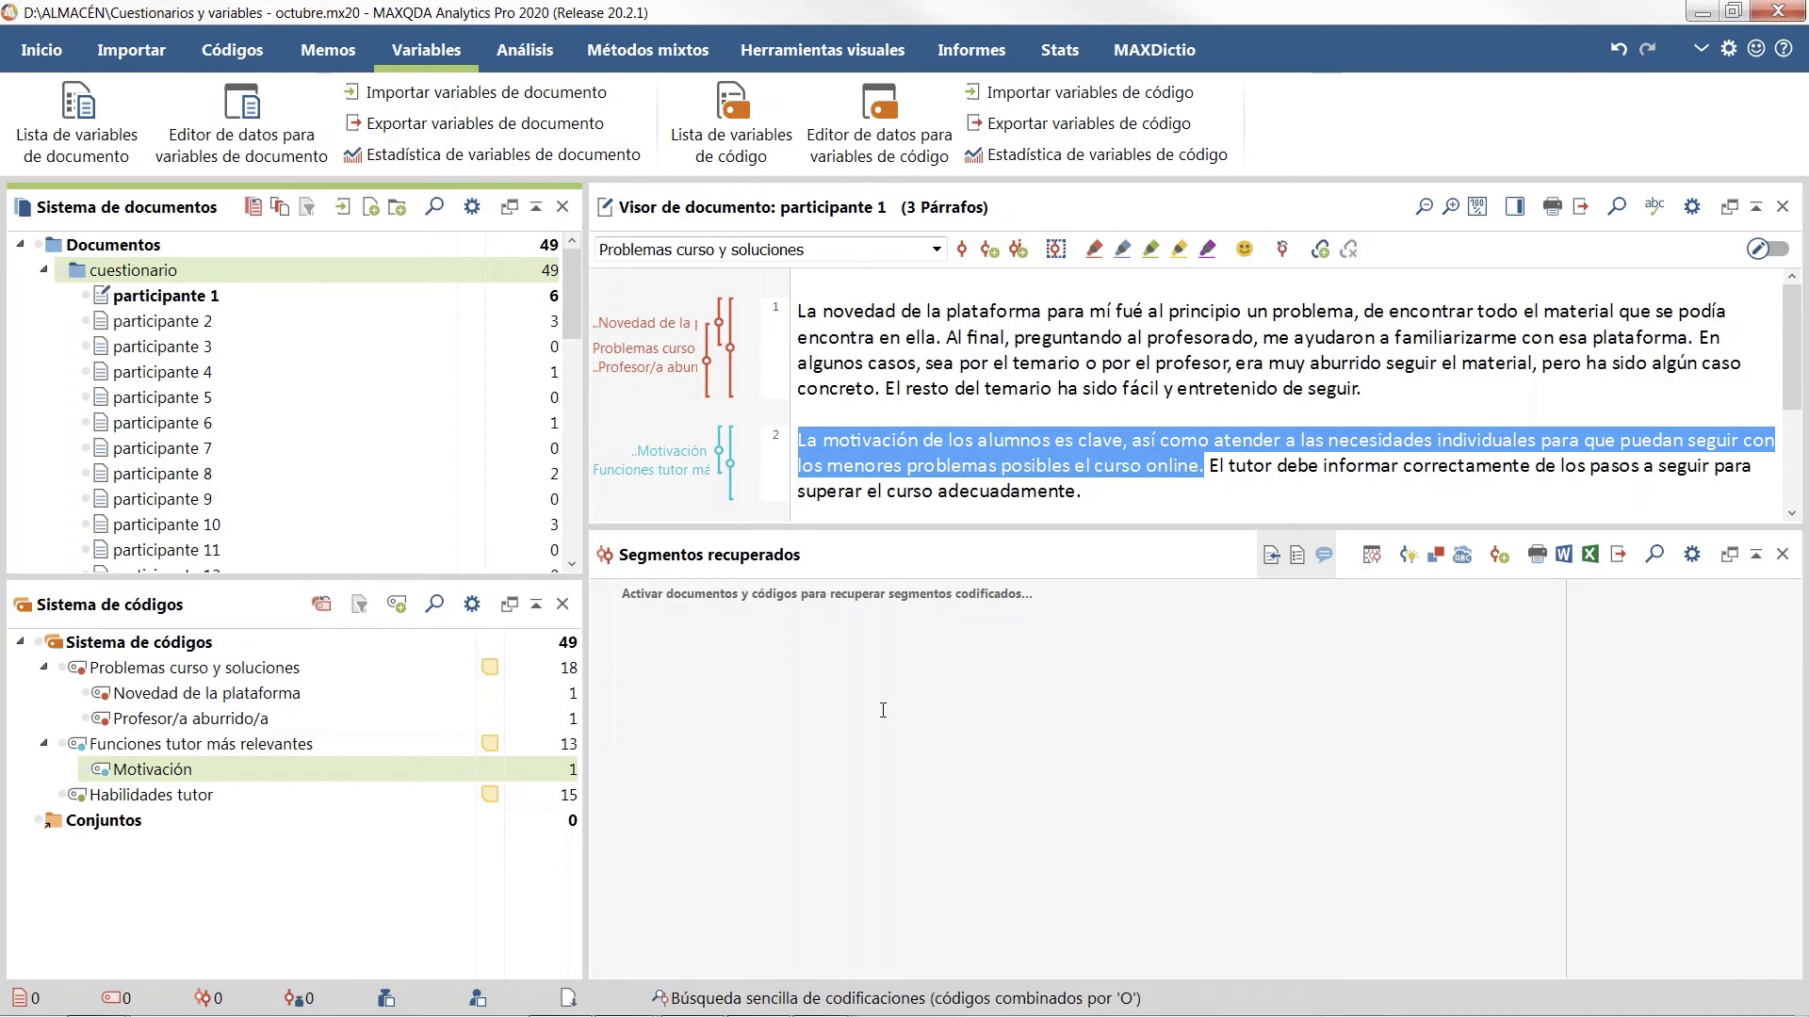
{"action": "left_click", "coordinate": [647, 50]}
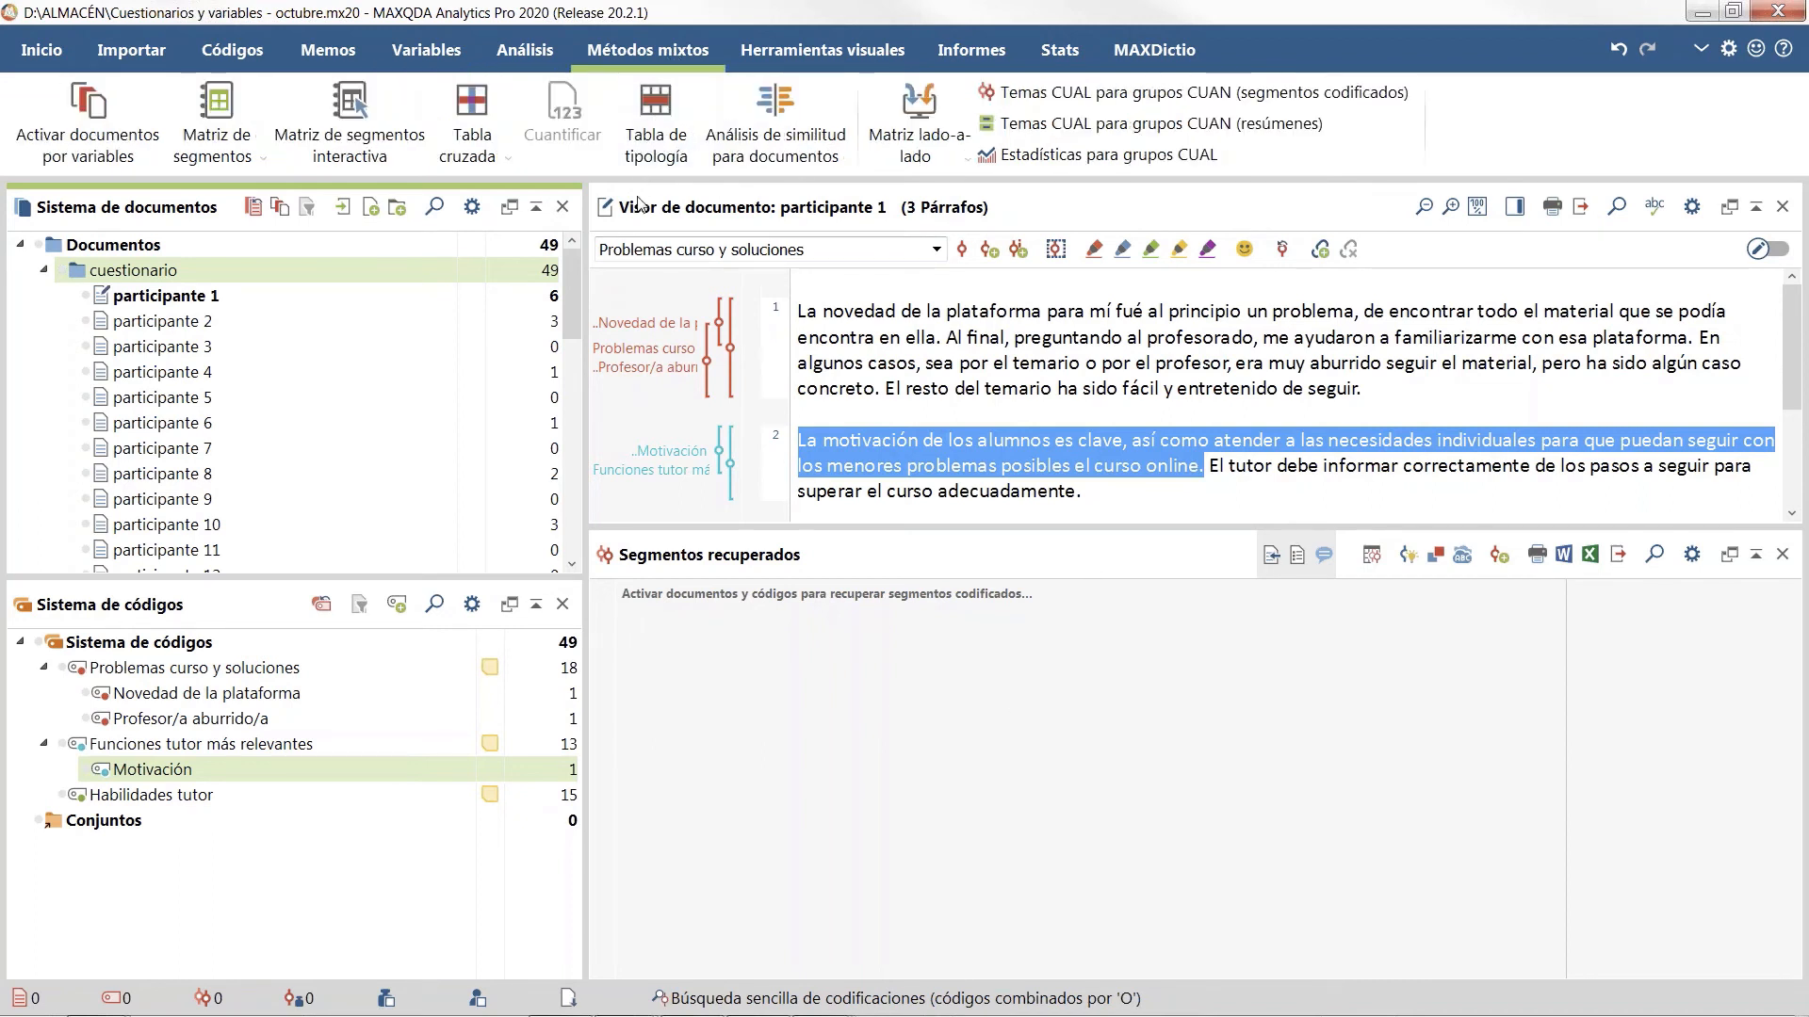
{"action": "left_click", "coordinate": [92, 127]}
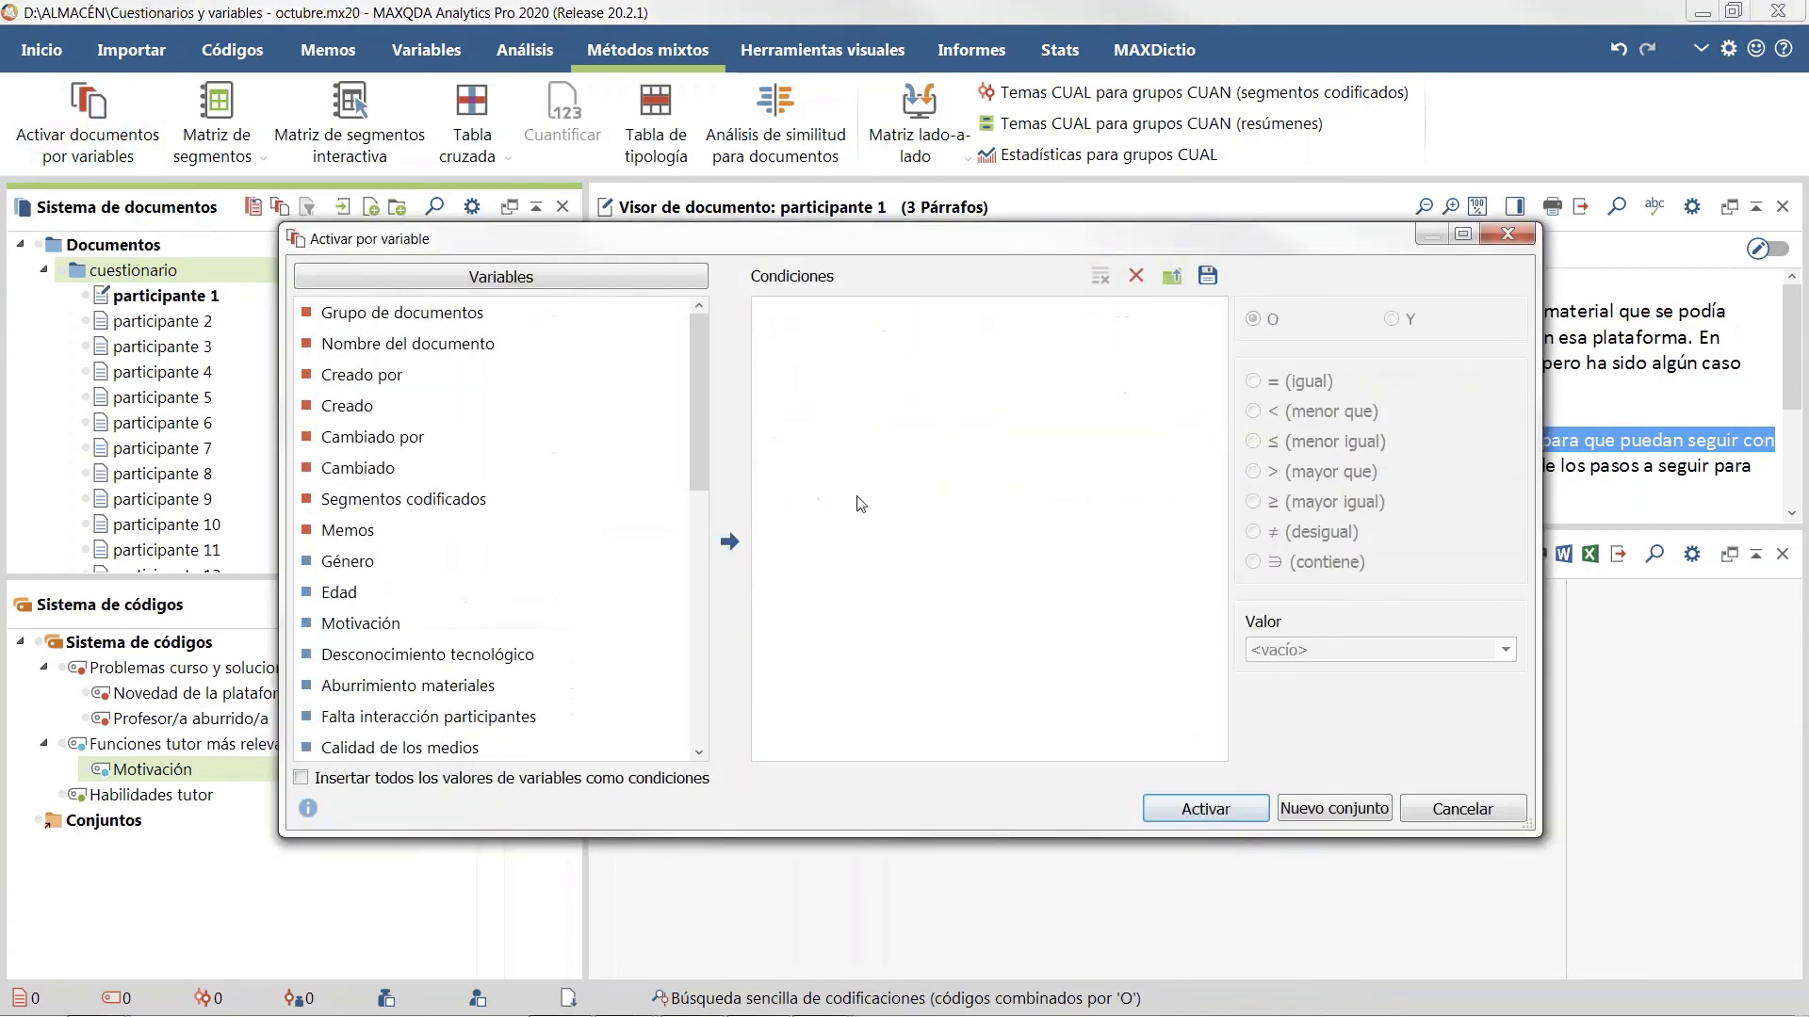
{"action": "left_click_drag", "start_coordinate": [699, 444], "coordinate": [699, 527]}
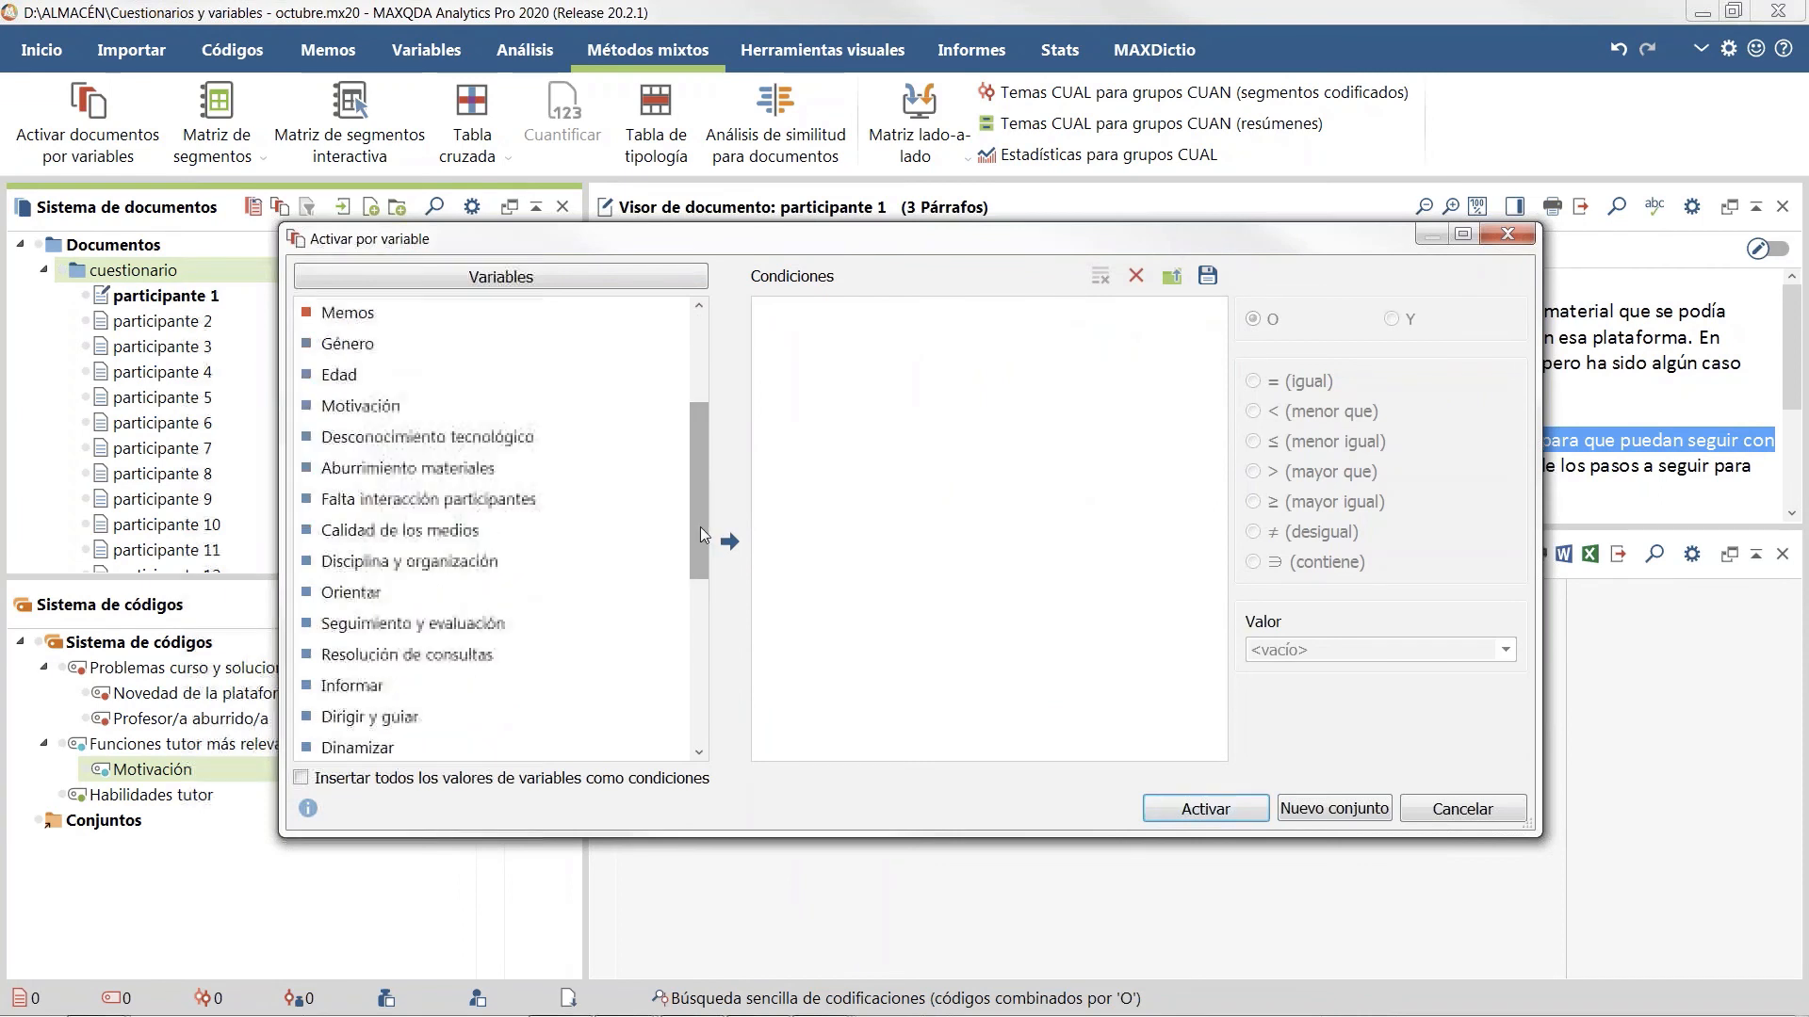
{"action": "left_click", "coordinate": [354, 346]}
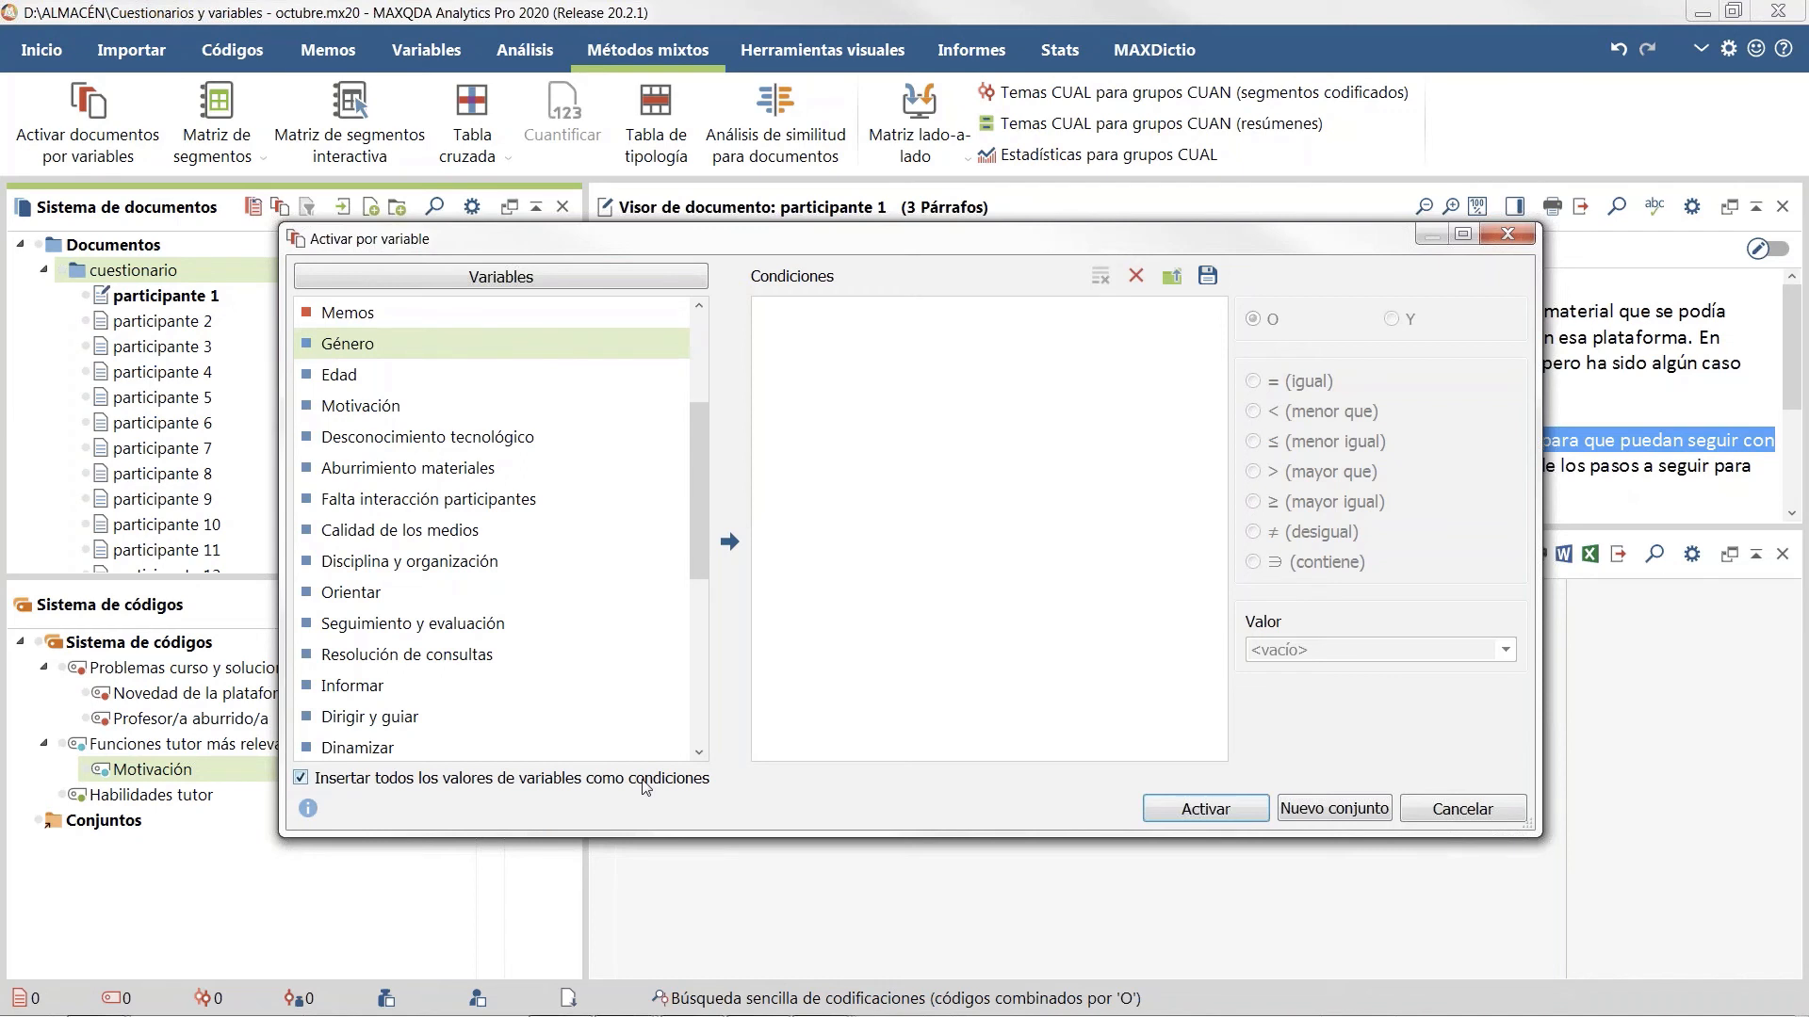
{"action": "left_click", "coordinate": [730, 543]}
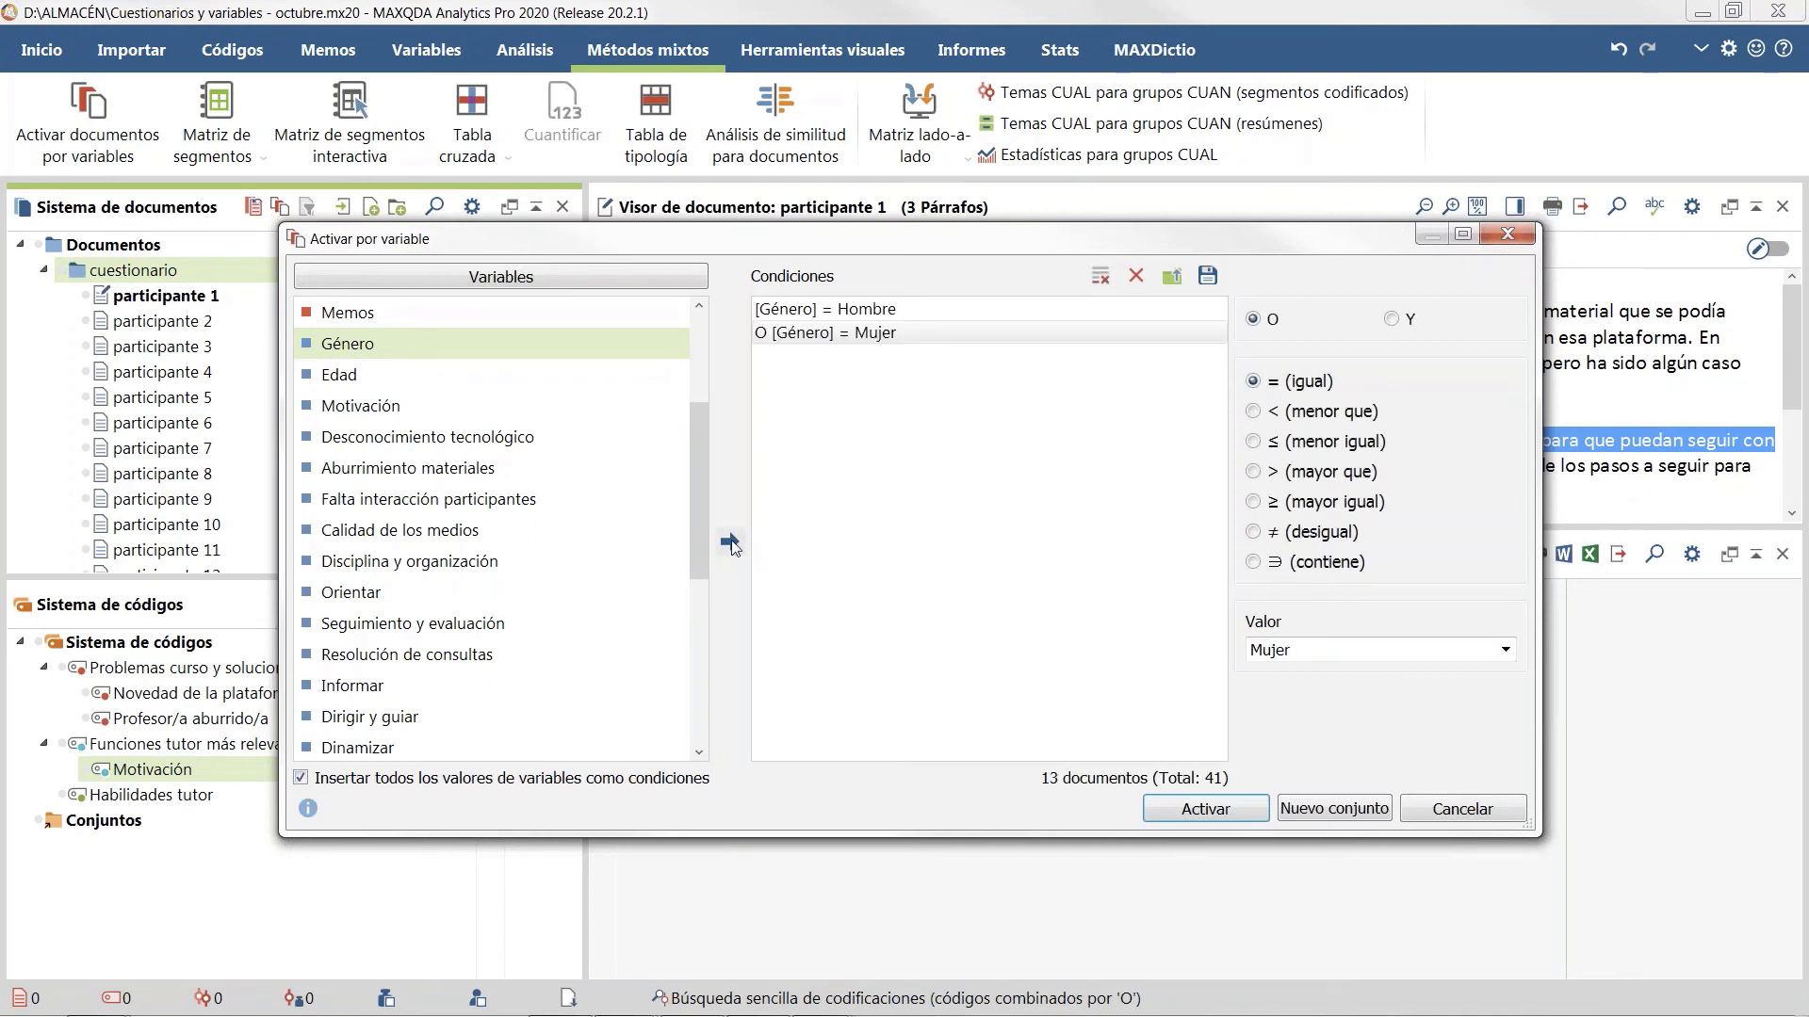
{"action": "left_click", "coordinate": [902, 315]}
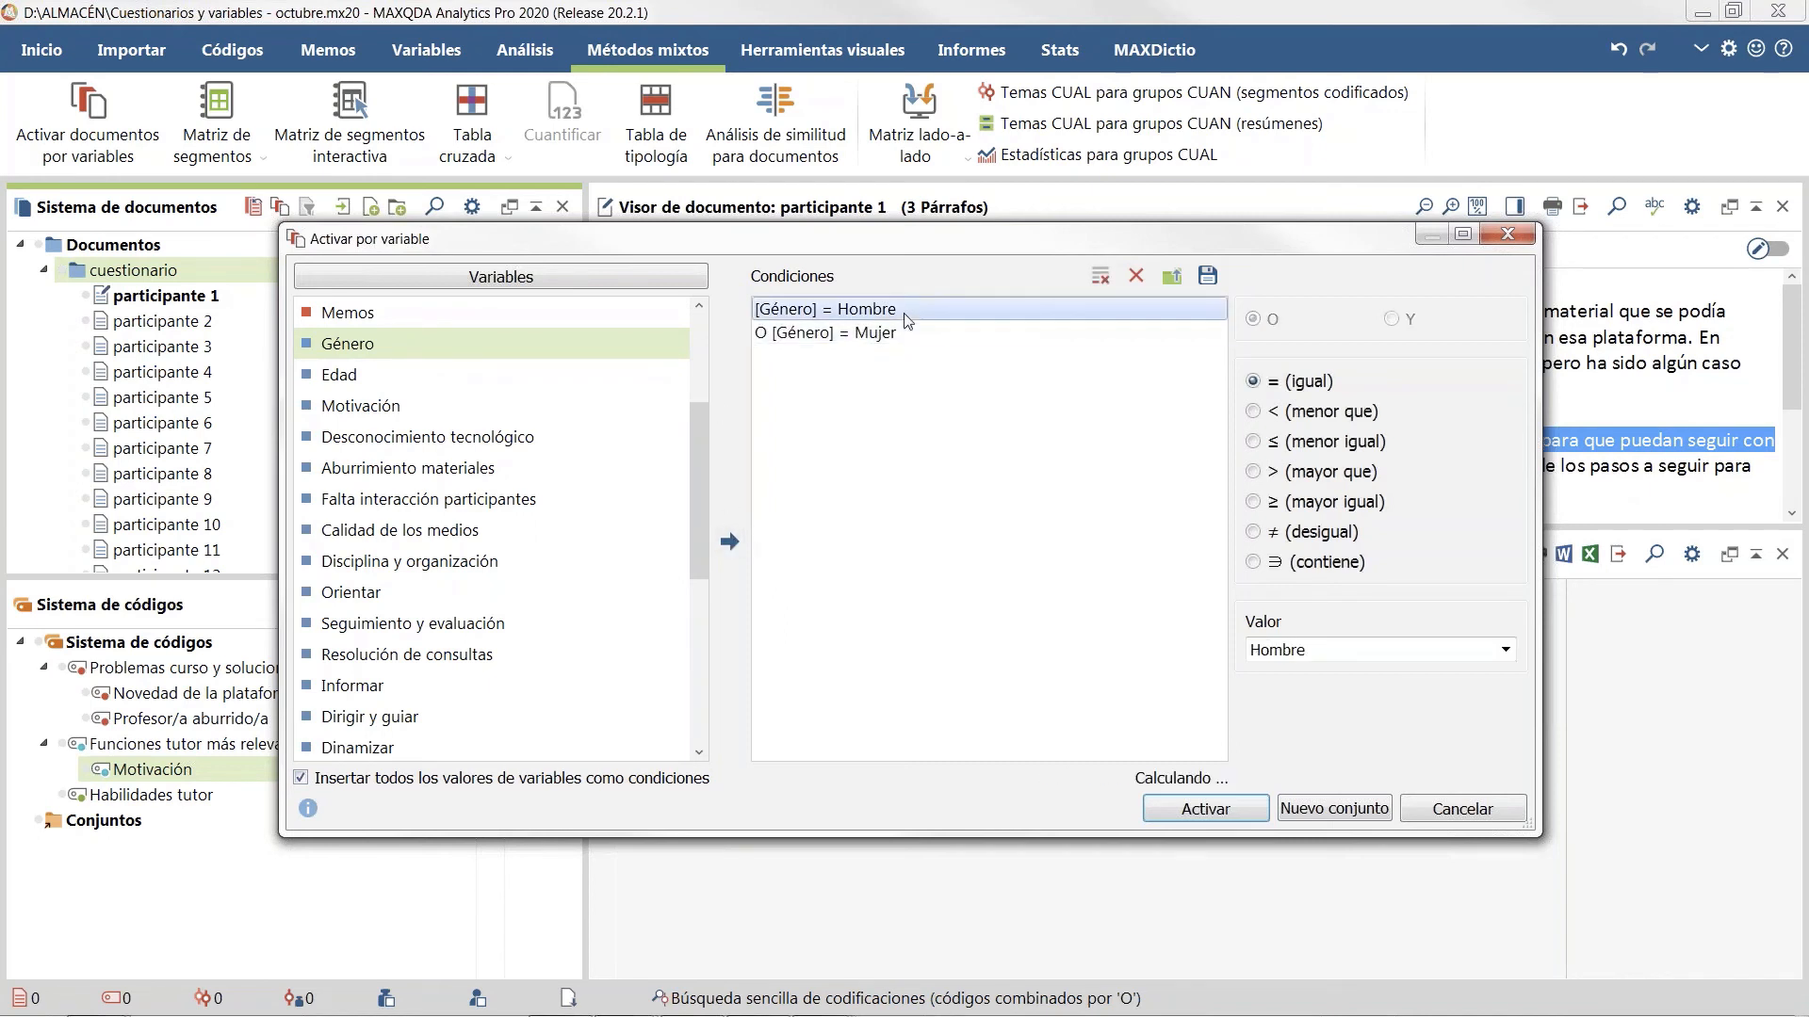
{"action": "key", "text": "Delete"}
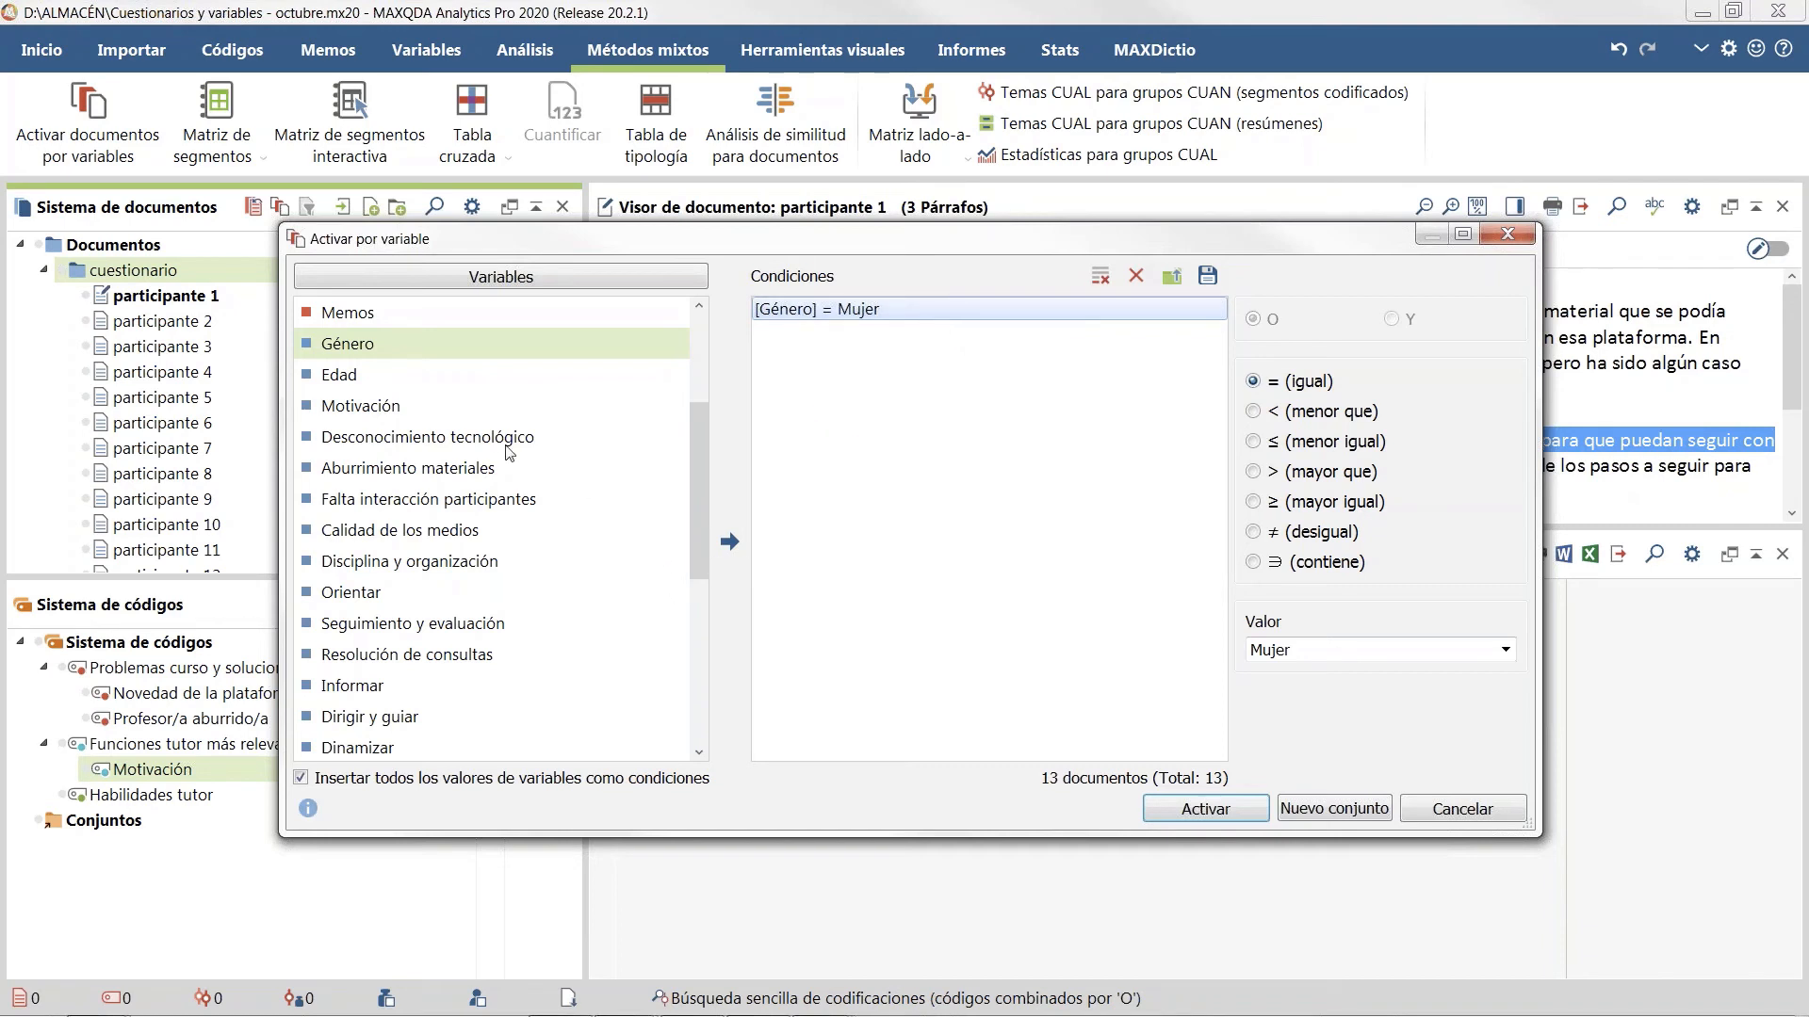
Step: Try to add all Edad values as conditions and remove the De 26 a 35 años condition
{"action": "double_click", "coordinate": [394, 376]}
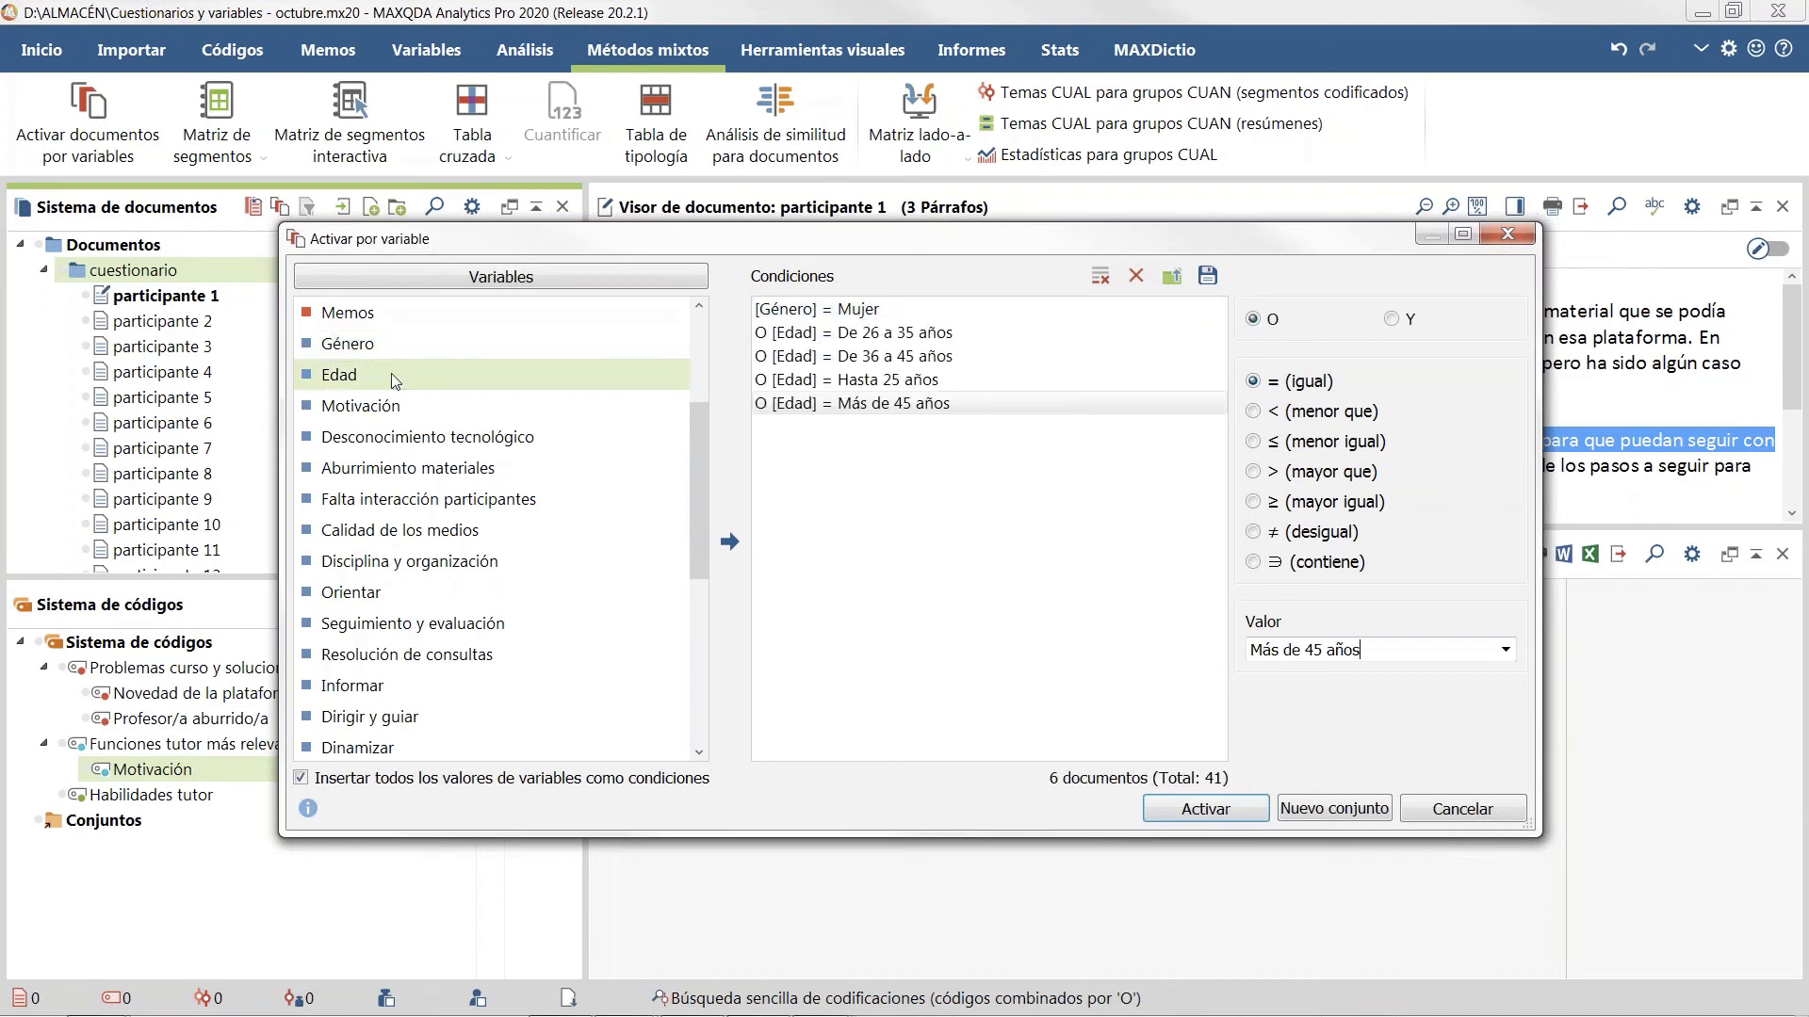
{"action": "left_click", "coordinate": [876, 331]}
{"action": "key", "text": "Delete"}
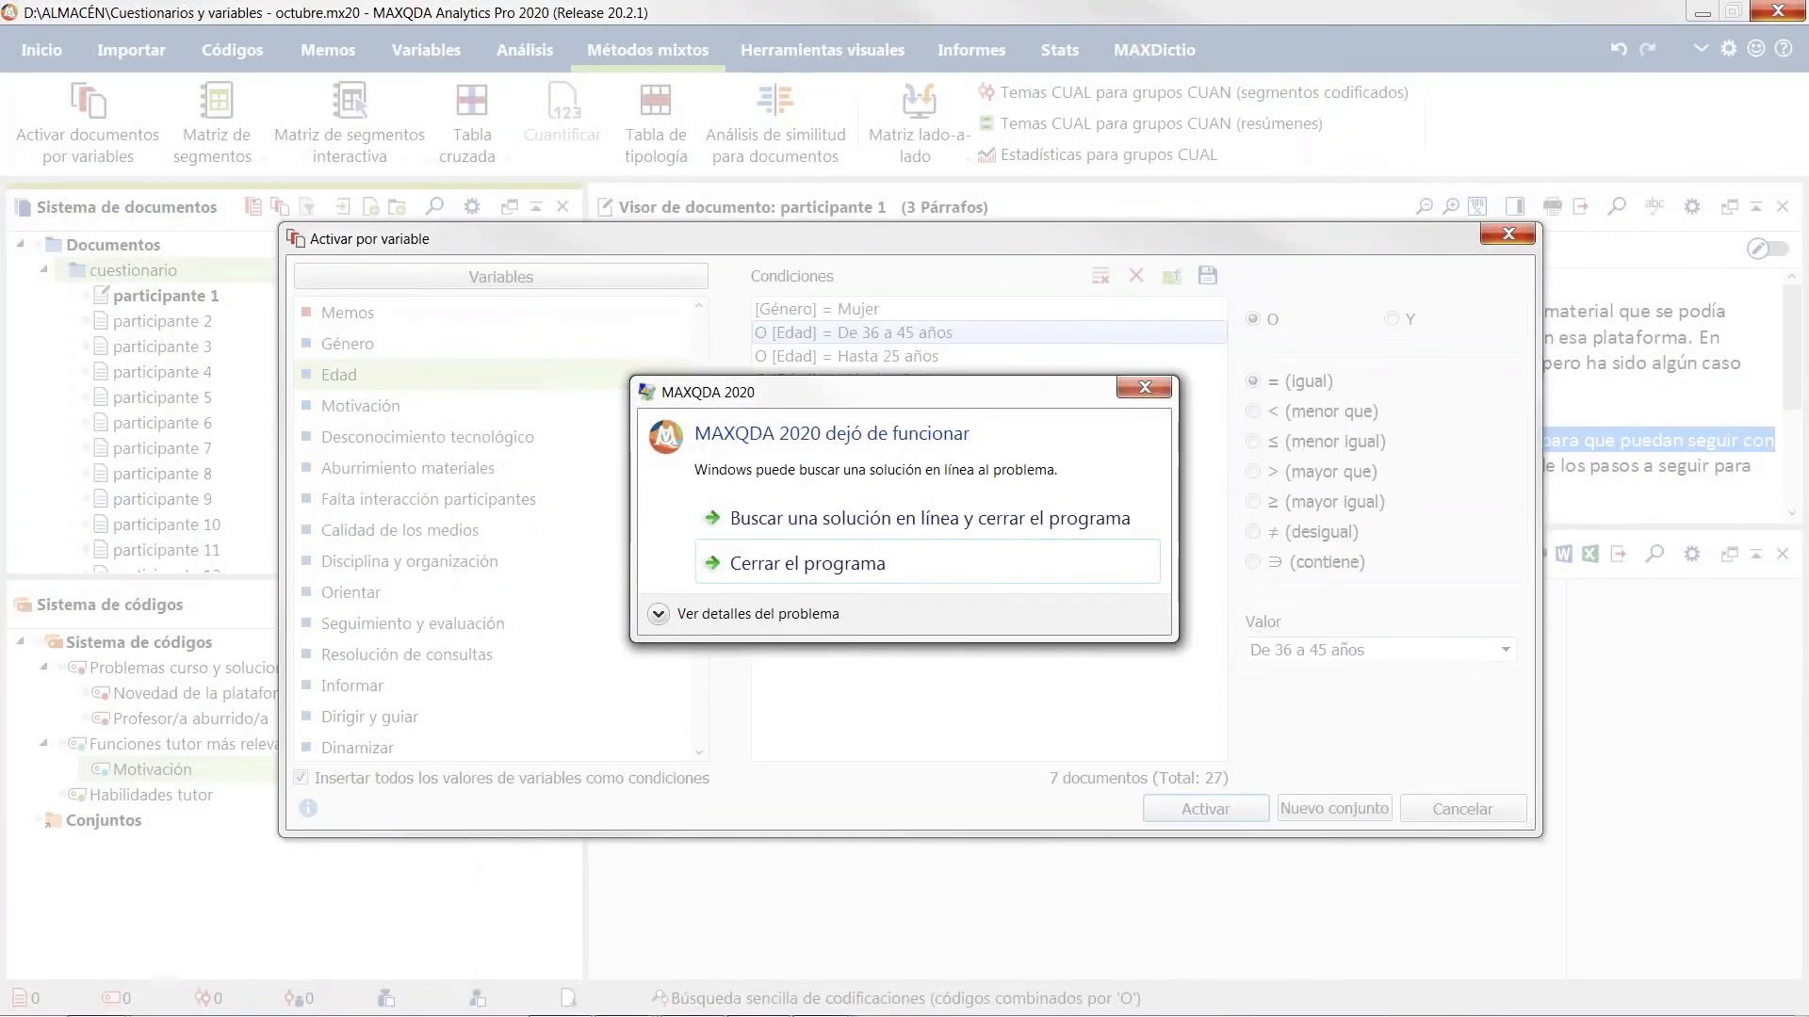
Step: Close the crashed program, switch to the open Tutorización Emocional FORMACIÓN project in MAXQDA, and deactivate all its documents
{"action": "left_click", "coordinate": [808, 563]}
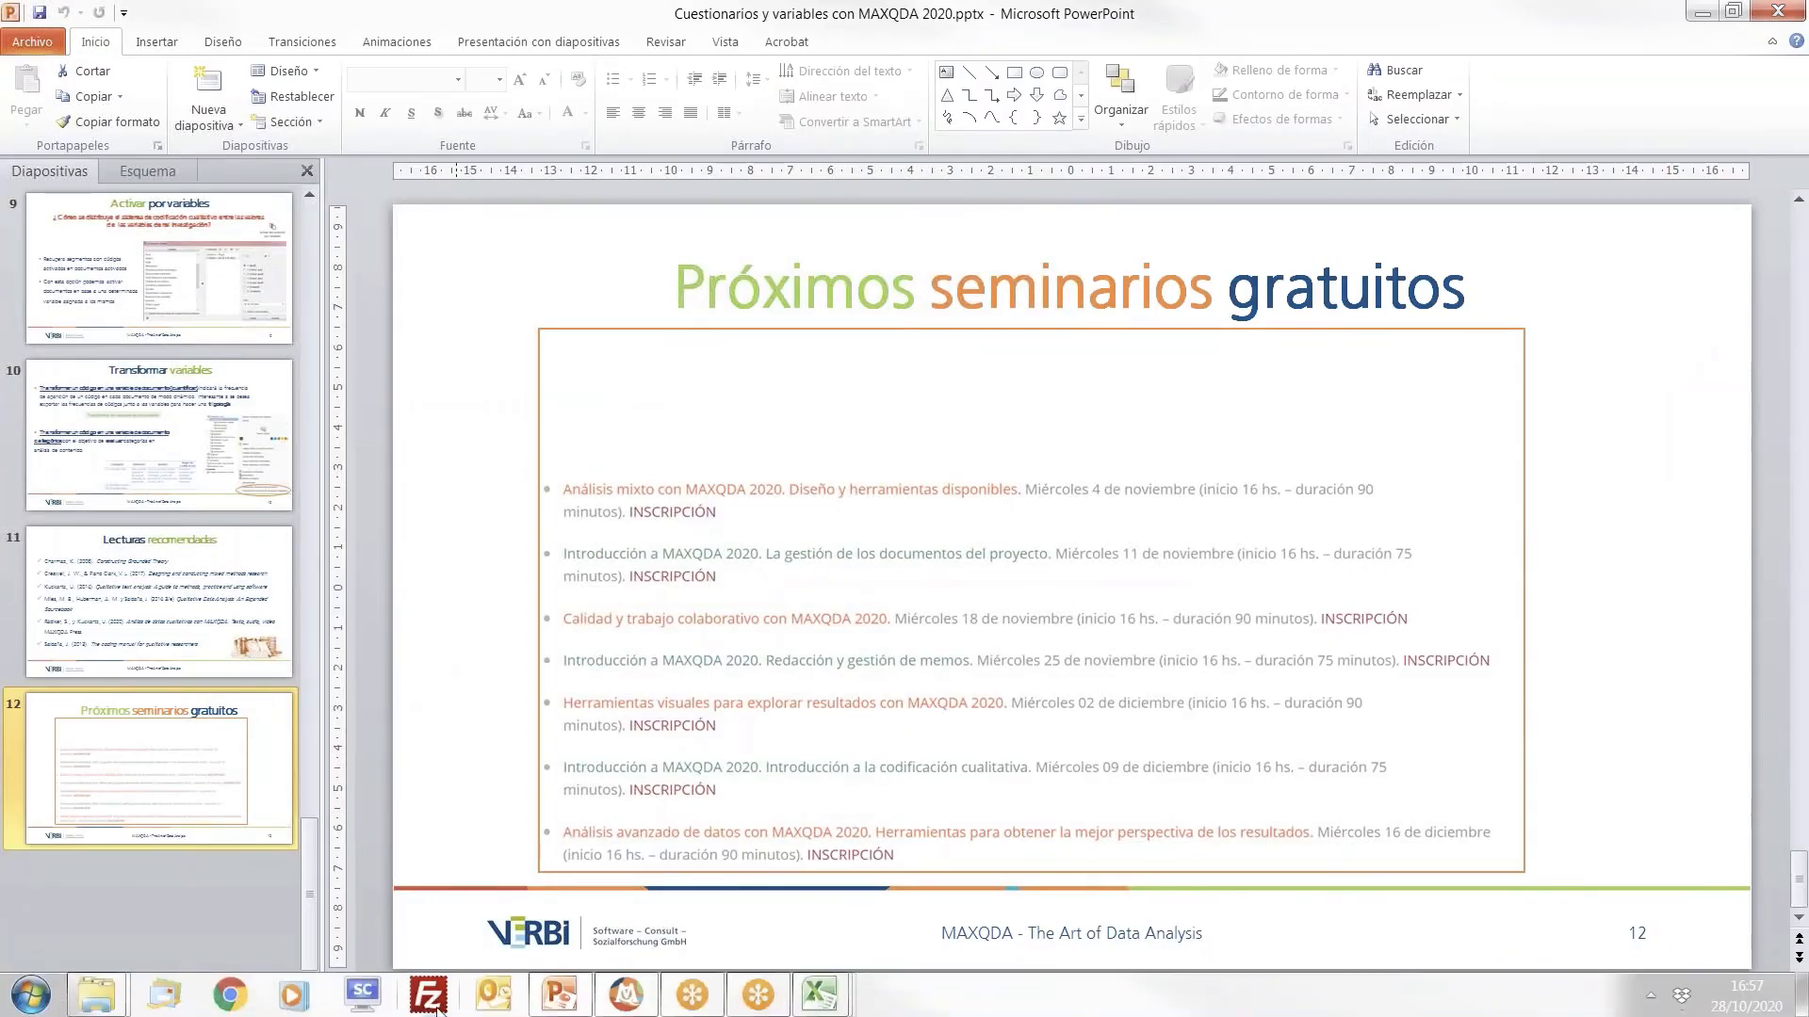
{"action": "left_click", "coordinate": [626, 994]}
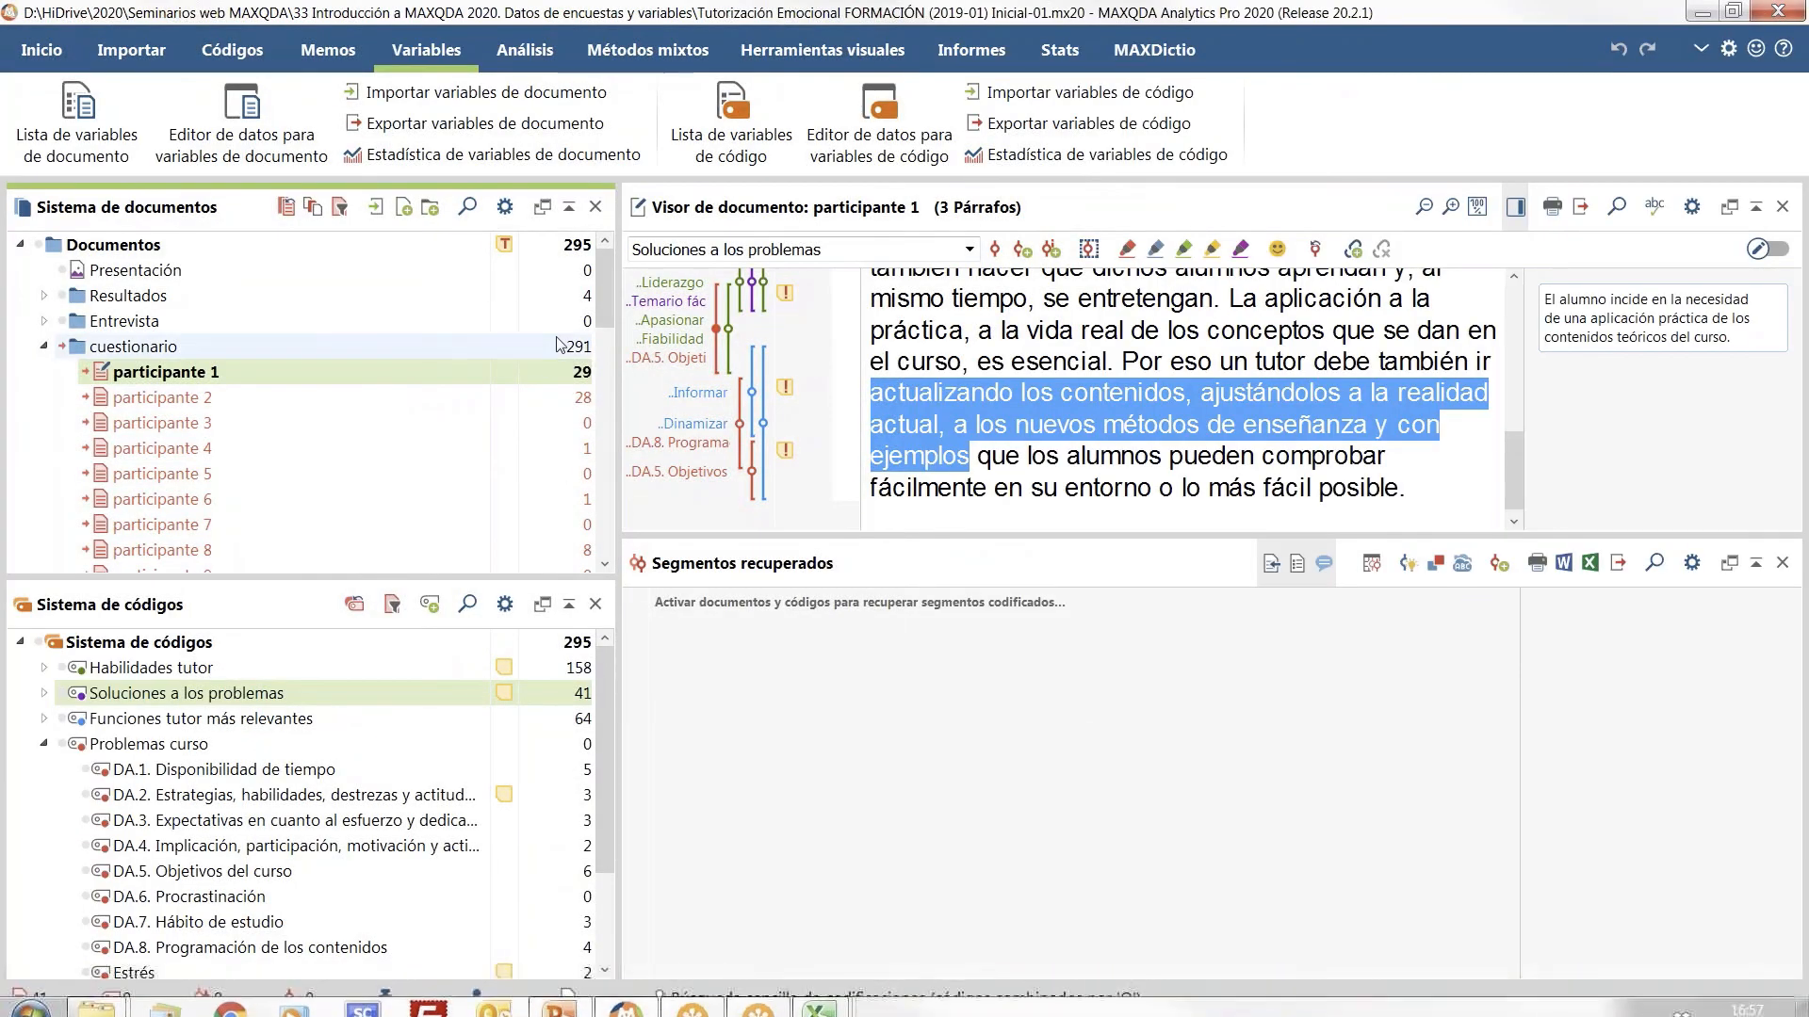
{"action": "left_click", "coordinate": [285, 206]}
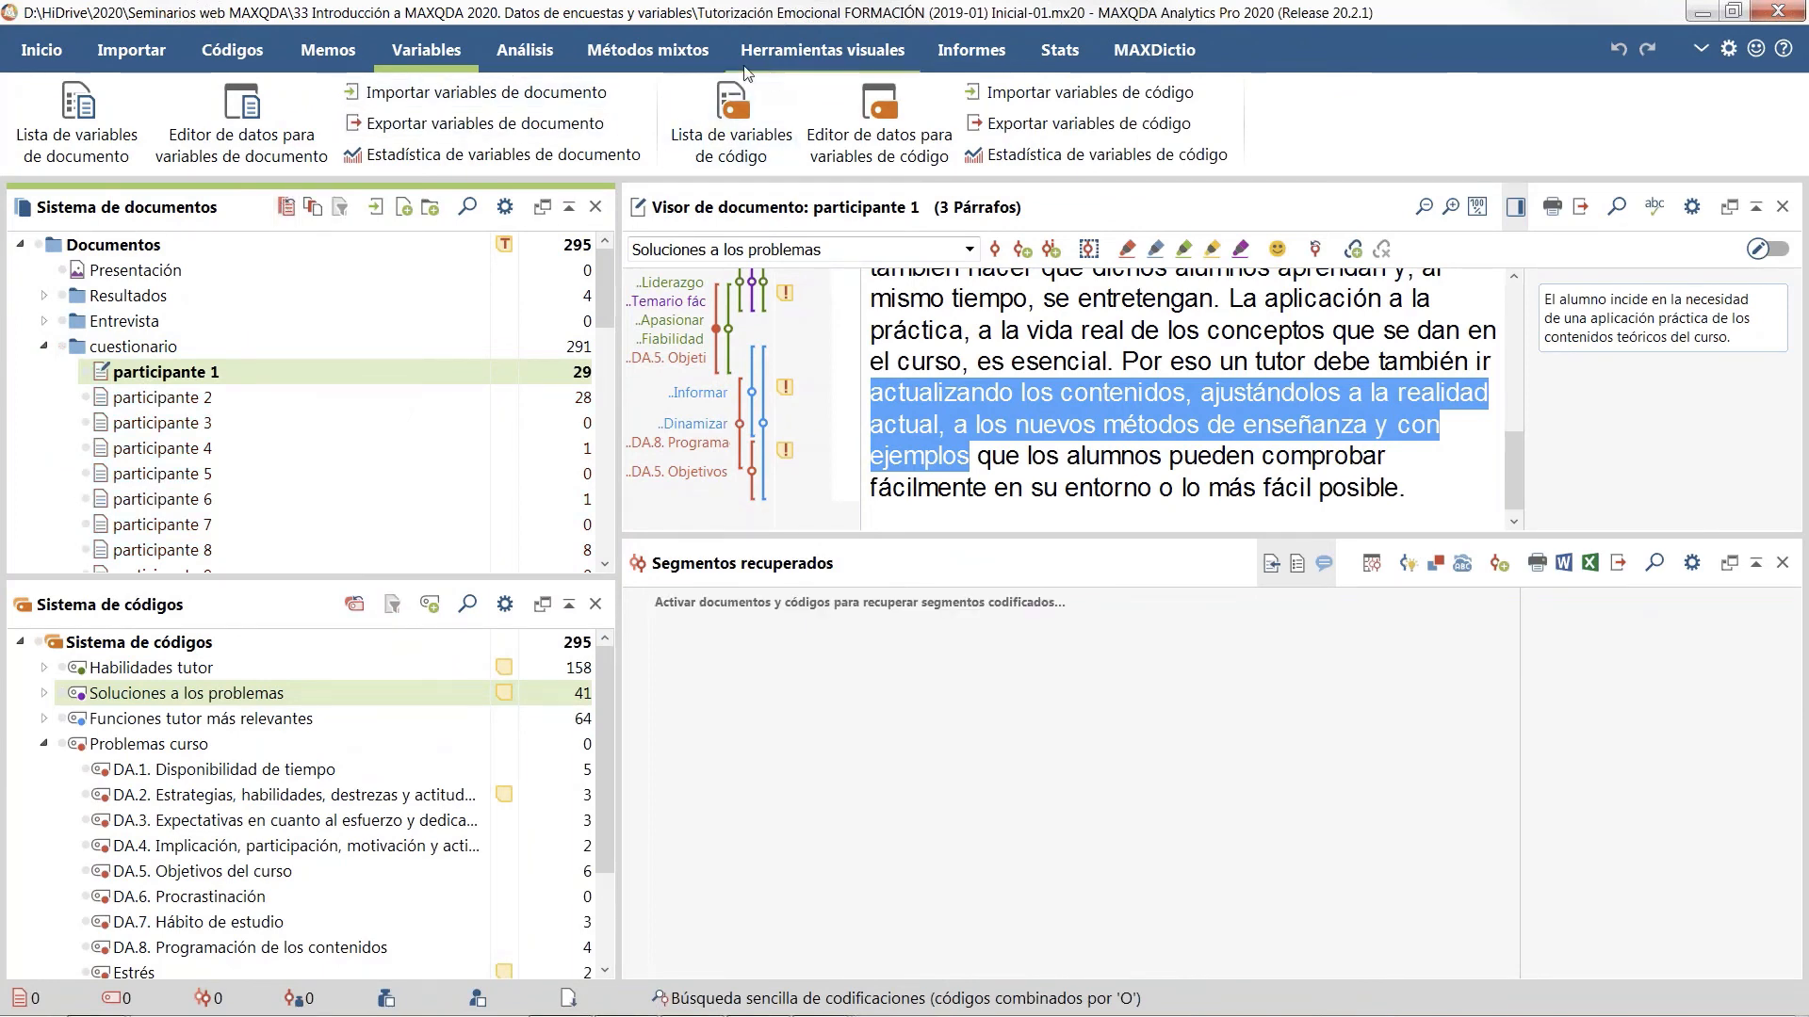
Step: In document activation by variables, add the condition Edad = De 36 a 45 años to Género = Mujer, linked with Y
{"action": "left_click", "coordinate": [659, 51]}
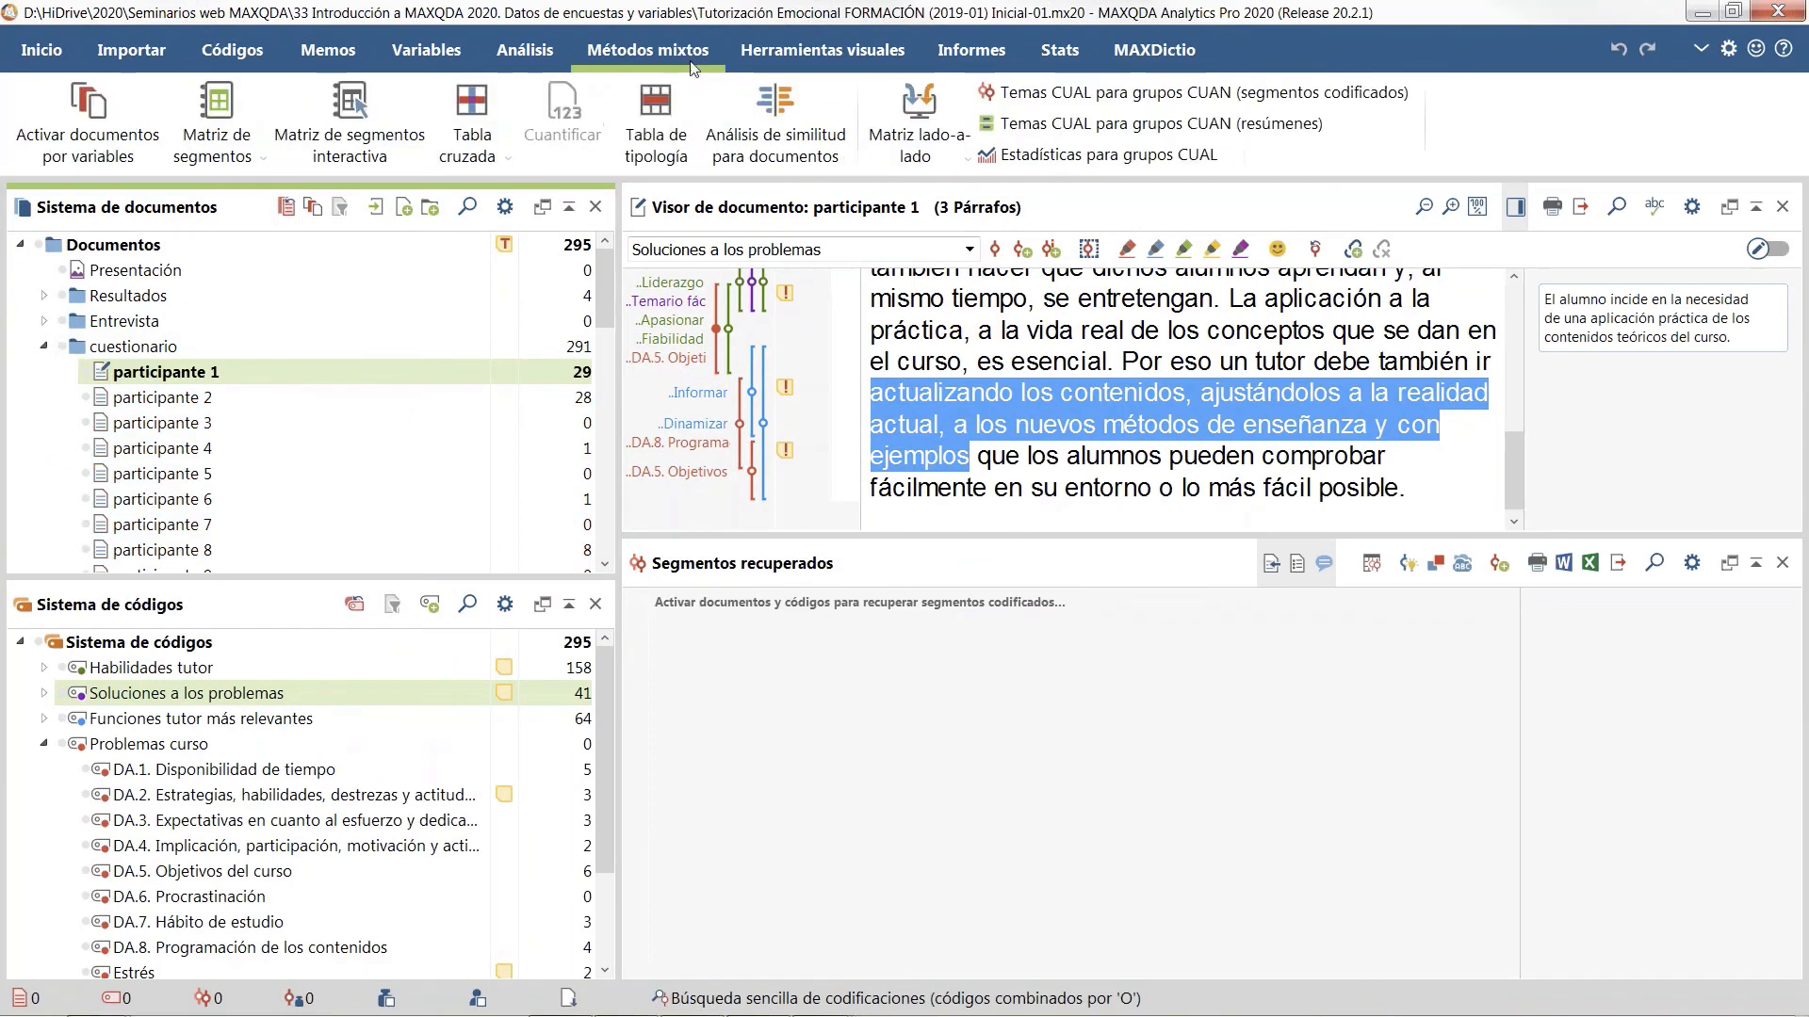
{"action": "left_click", "coordinate": [59, 155]}
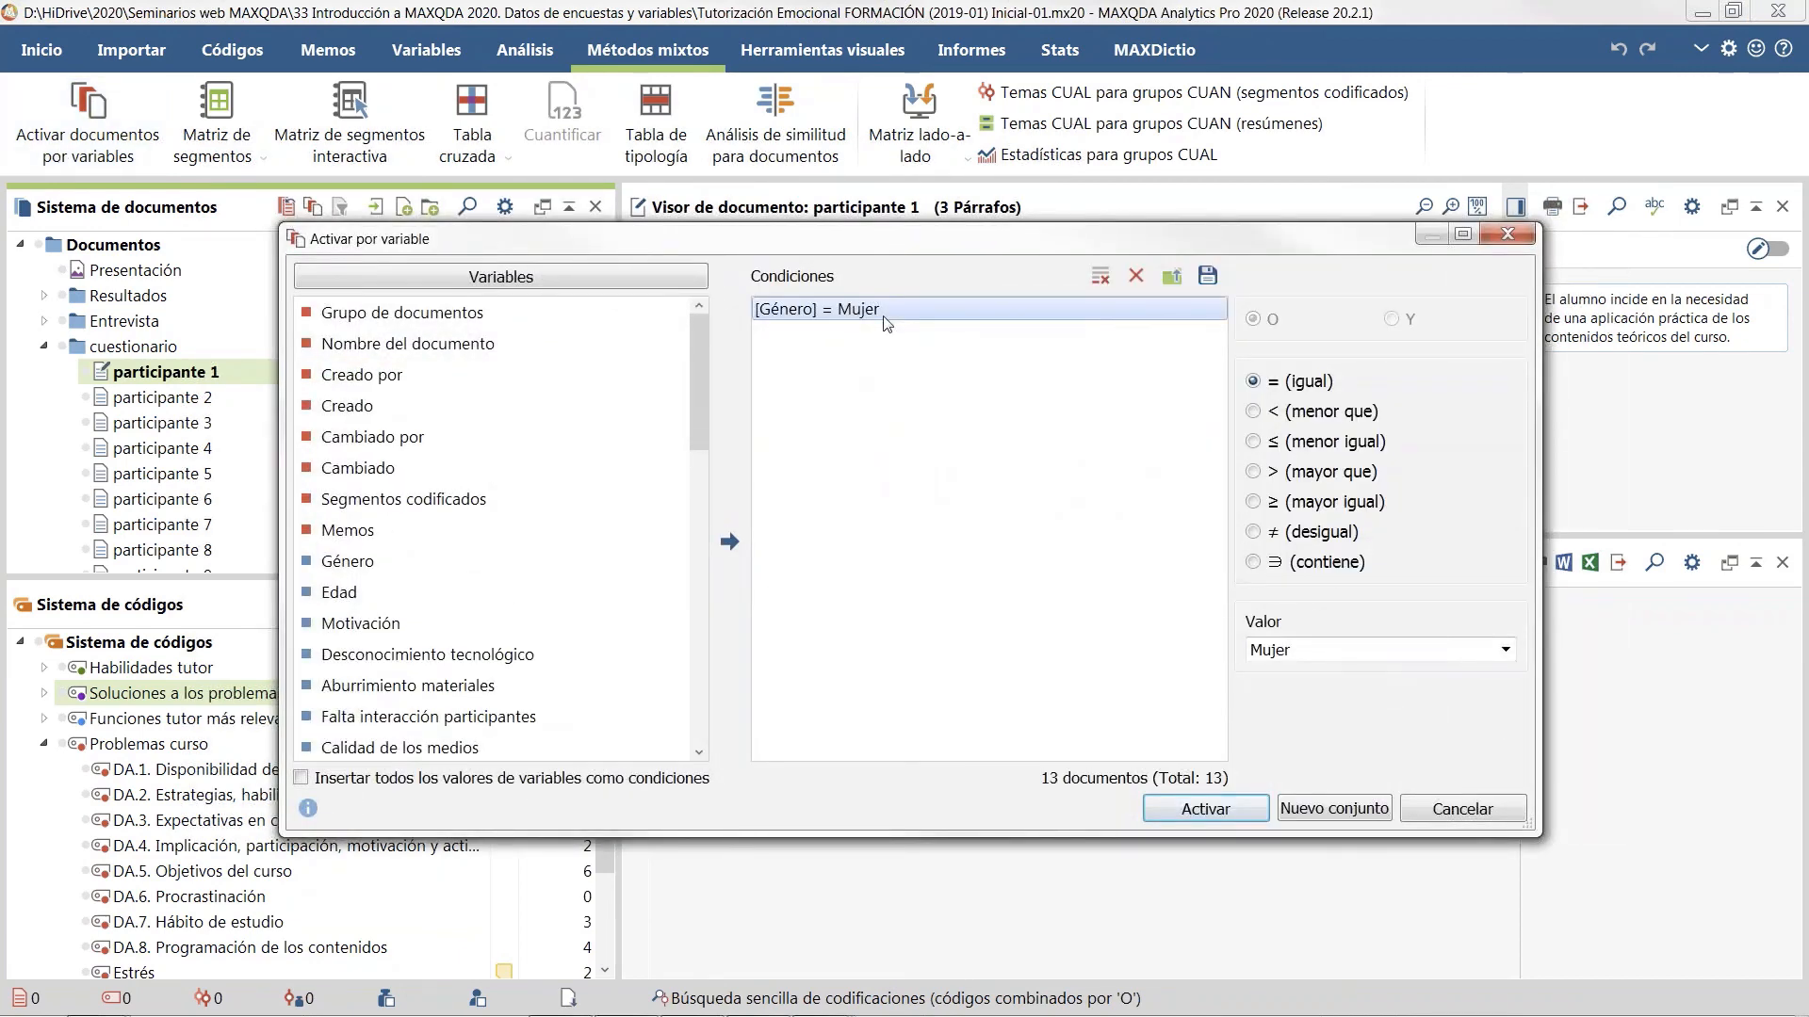
{"action": "left_click", "coordinate": [349, 600]}
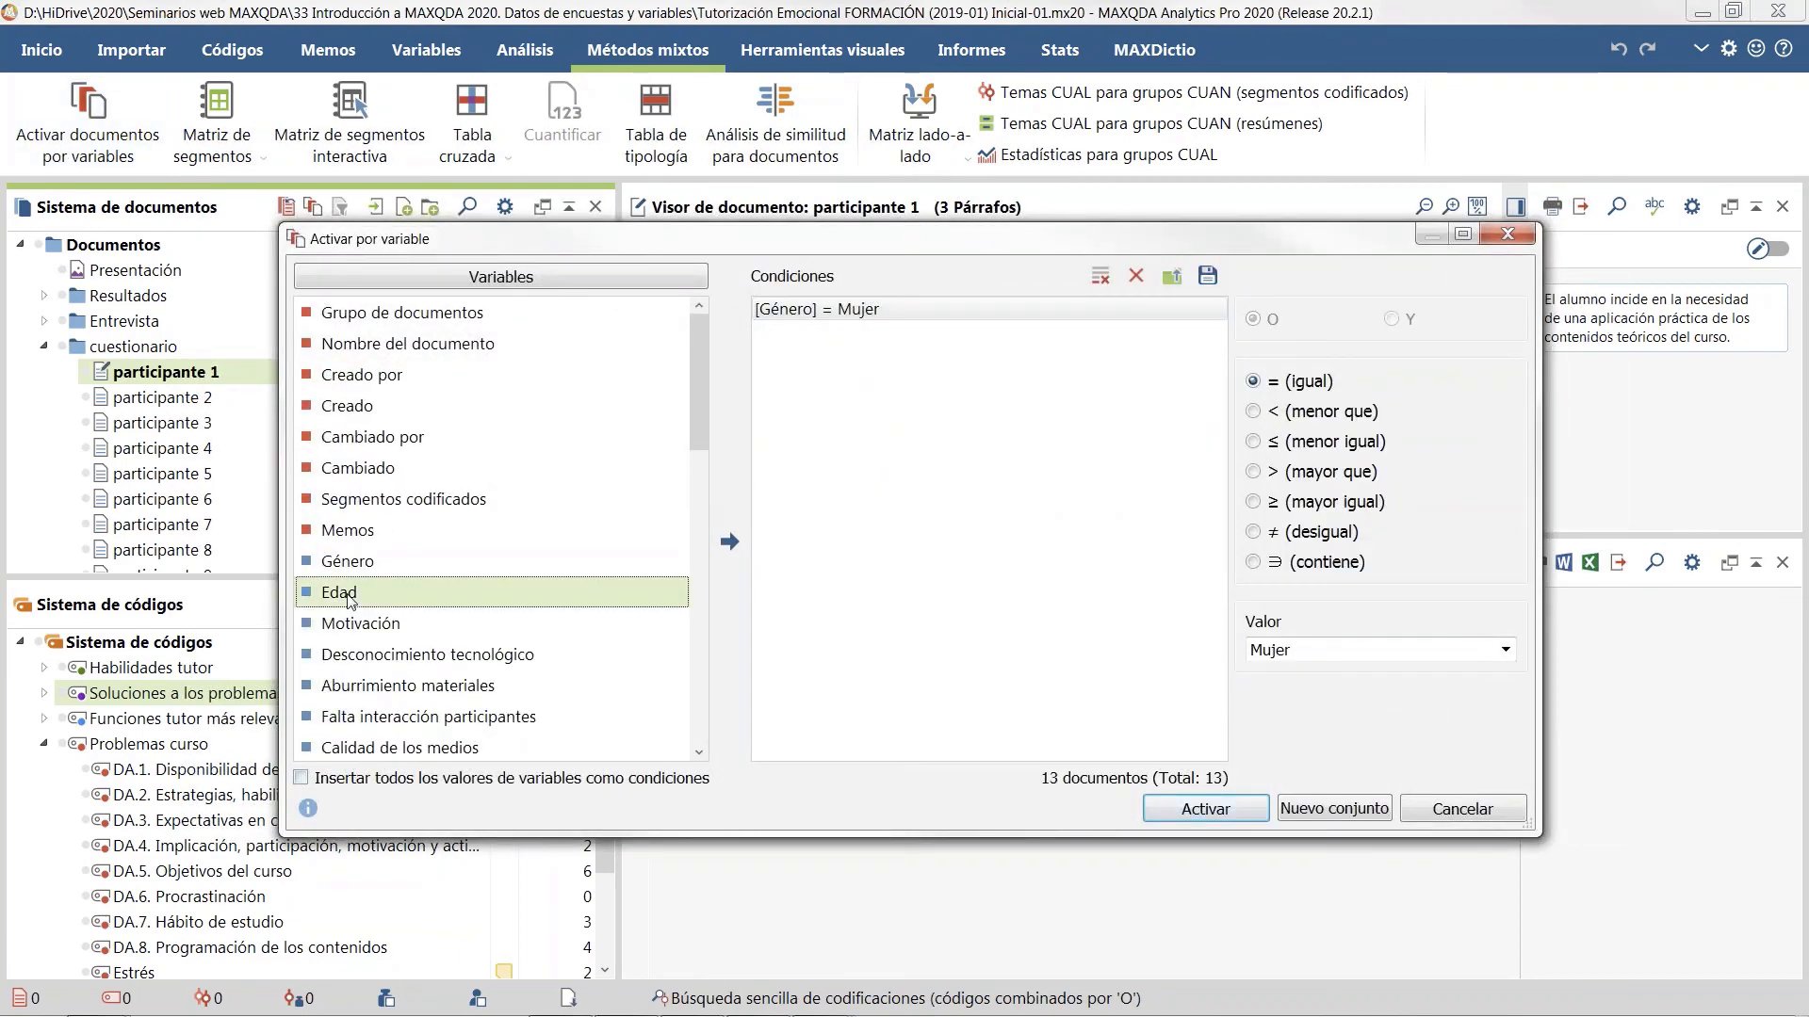
{"action": "left_click", "coordinate": [732, 543]}
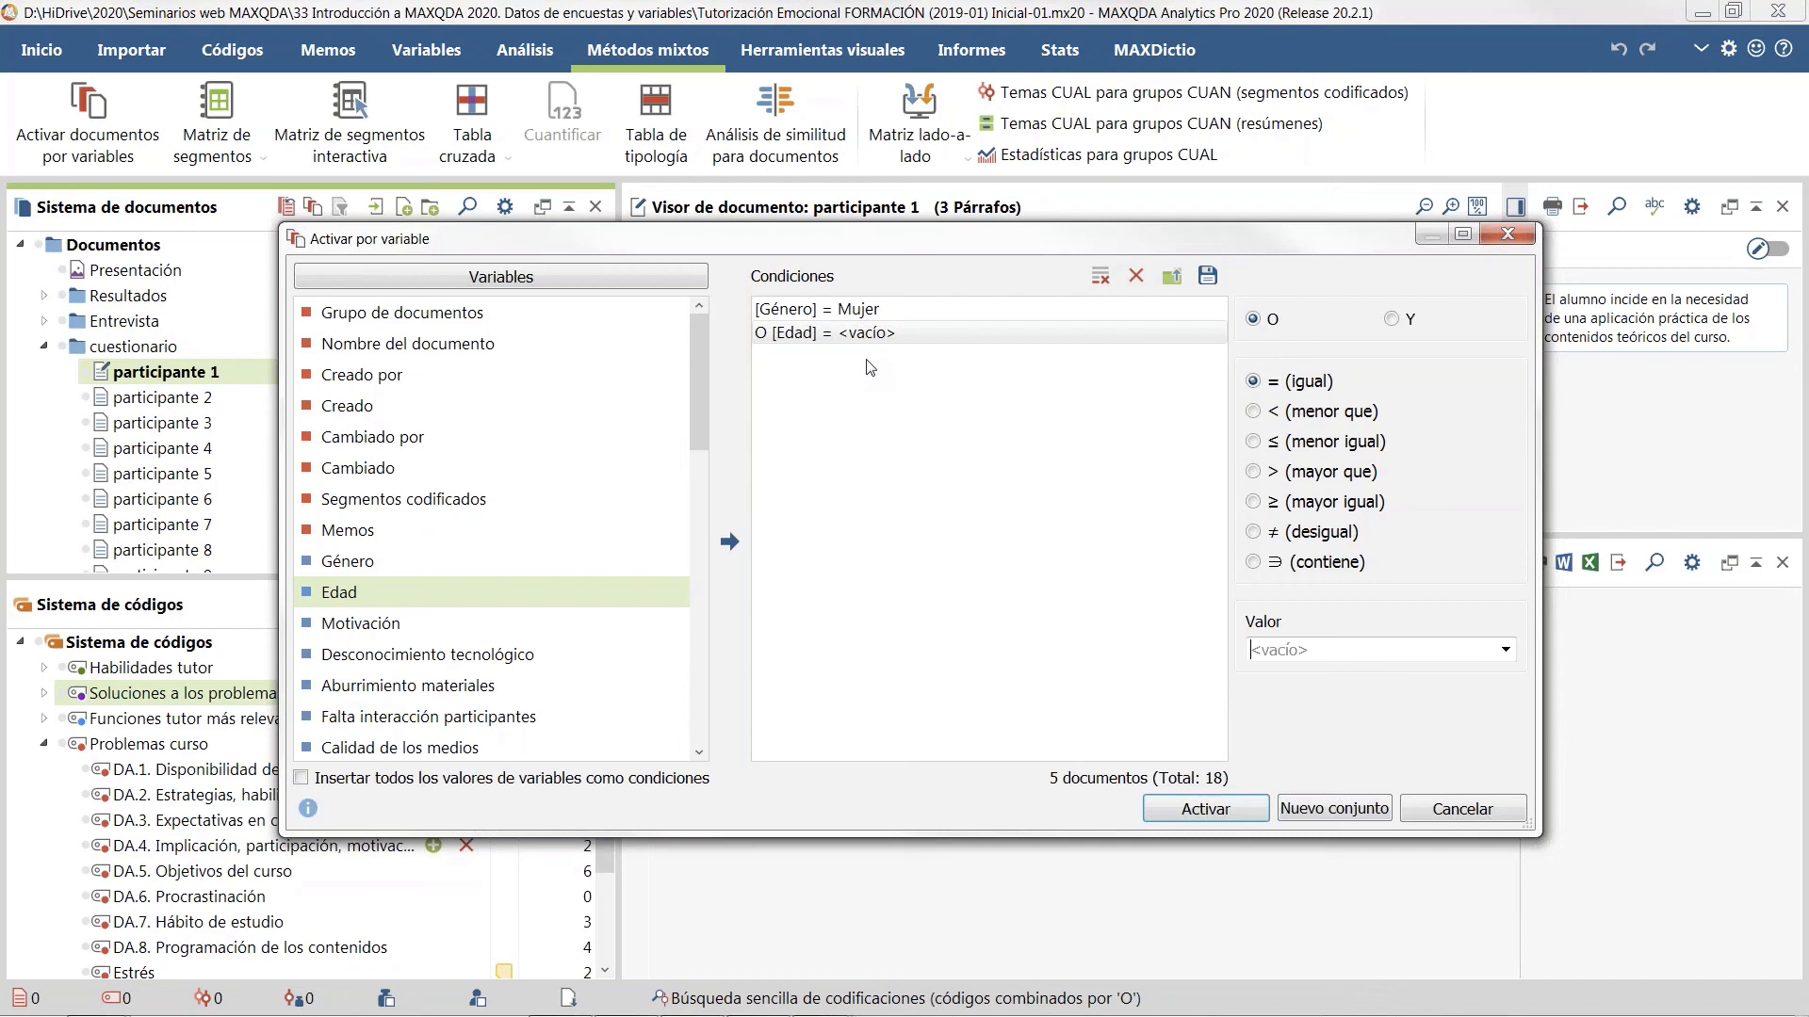
{"action": "left_click", "coordinate": [1507, 651]}
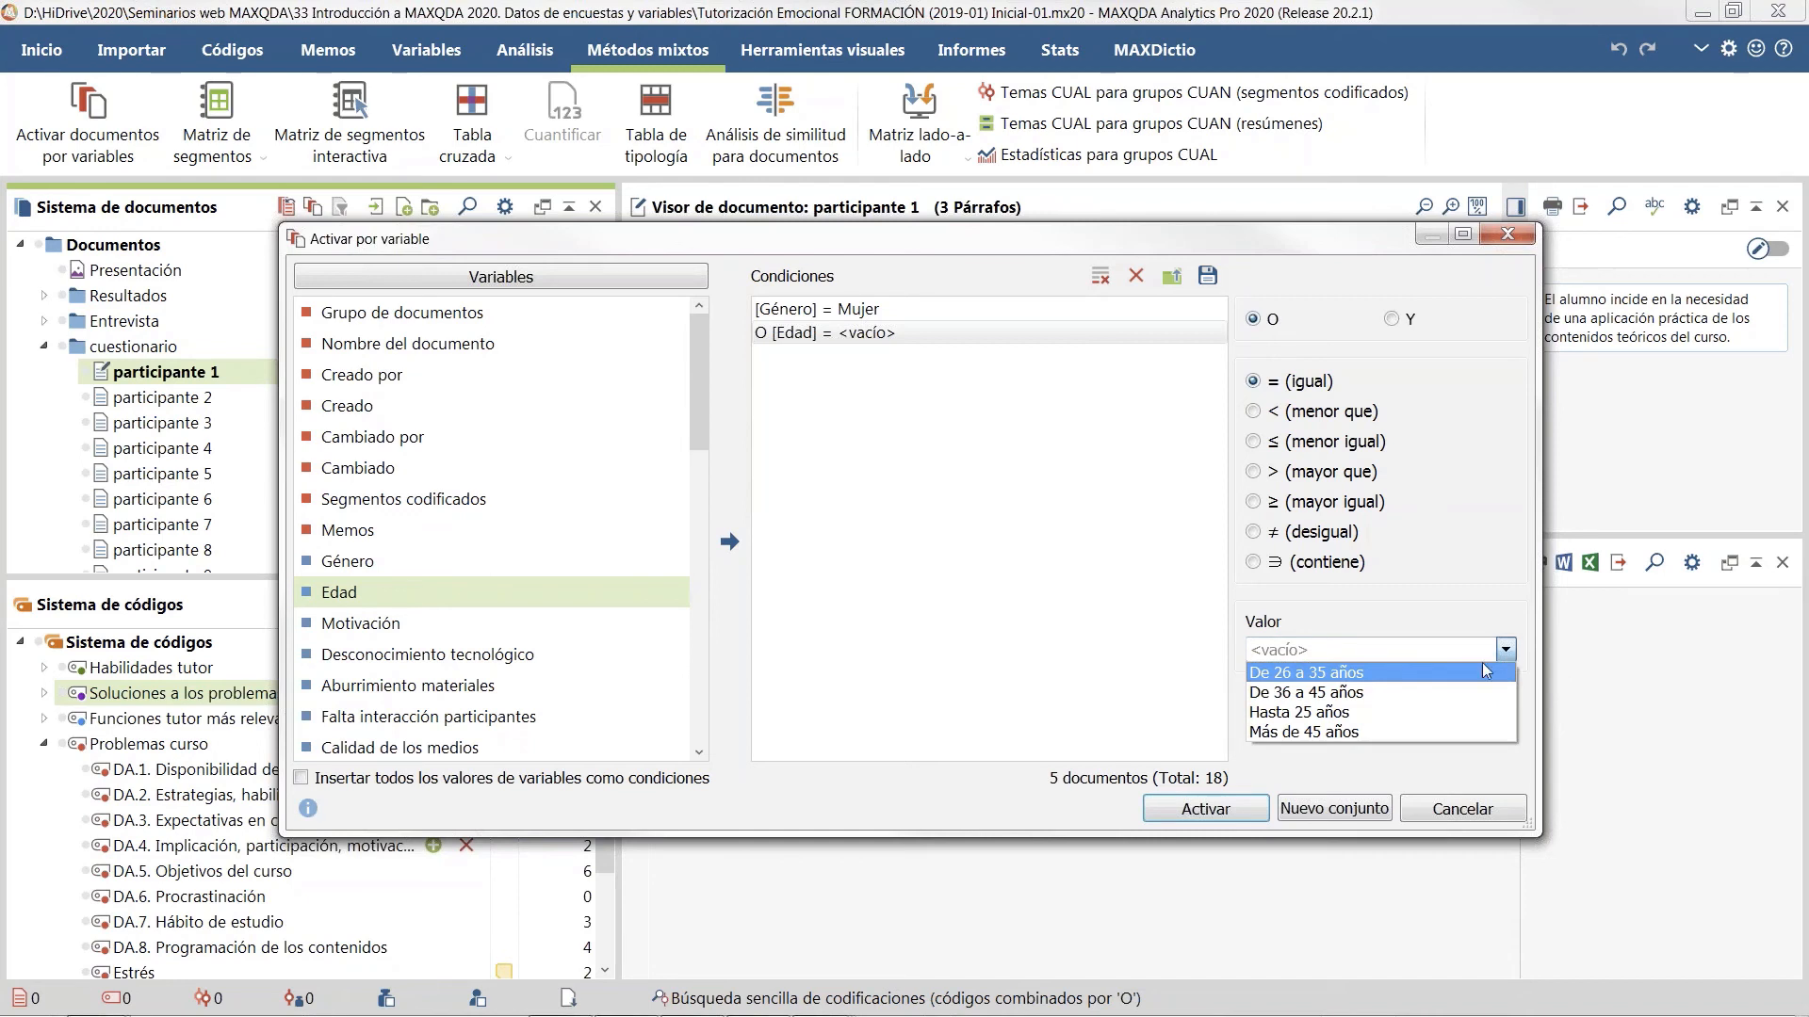
{"action": "left_click", "coordinate": [1319, 693]}
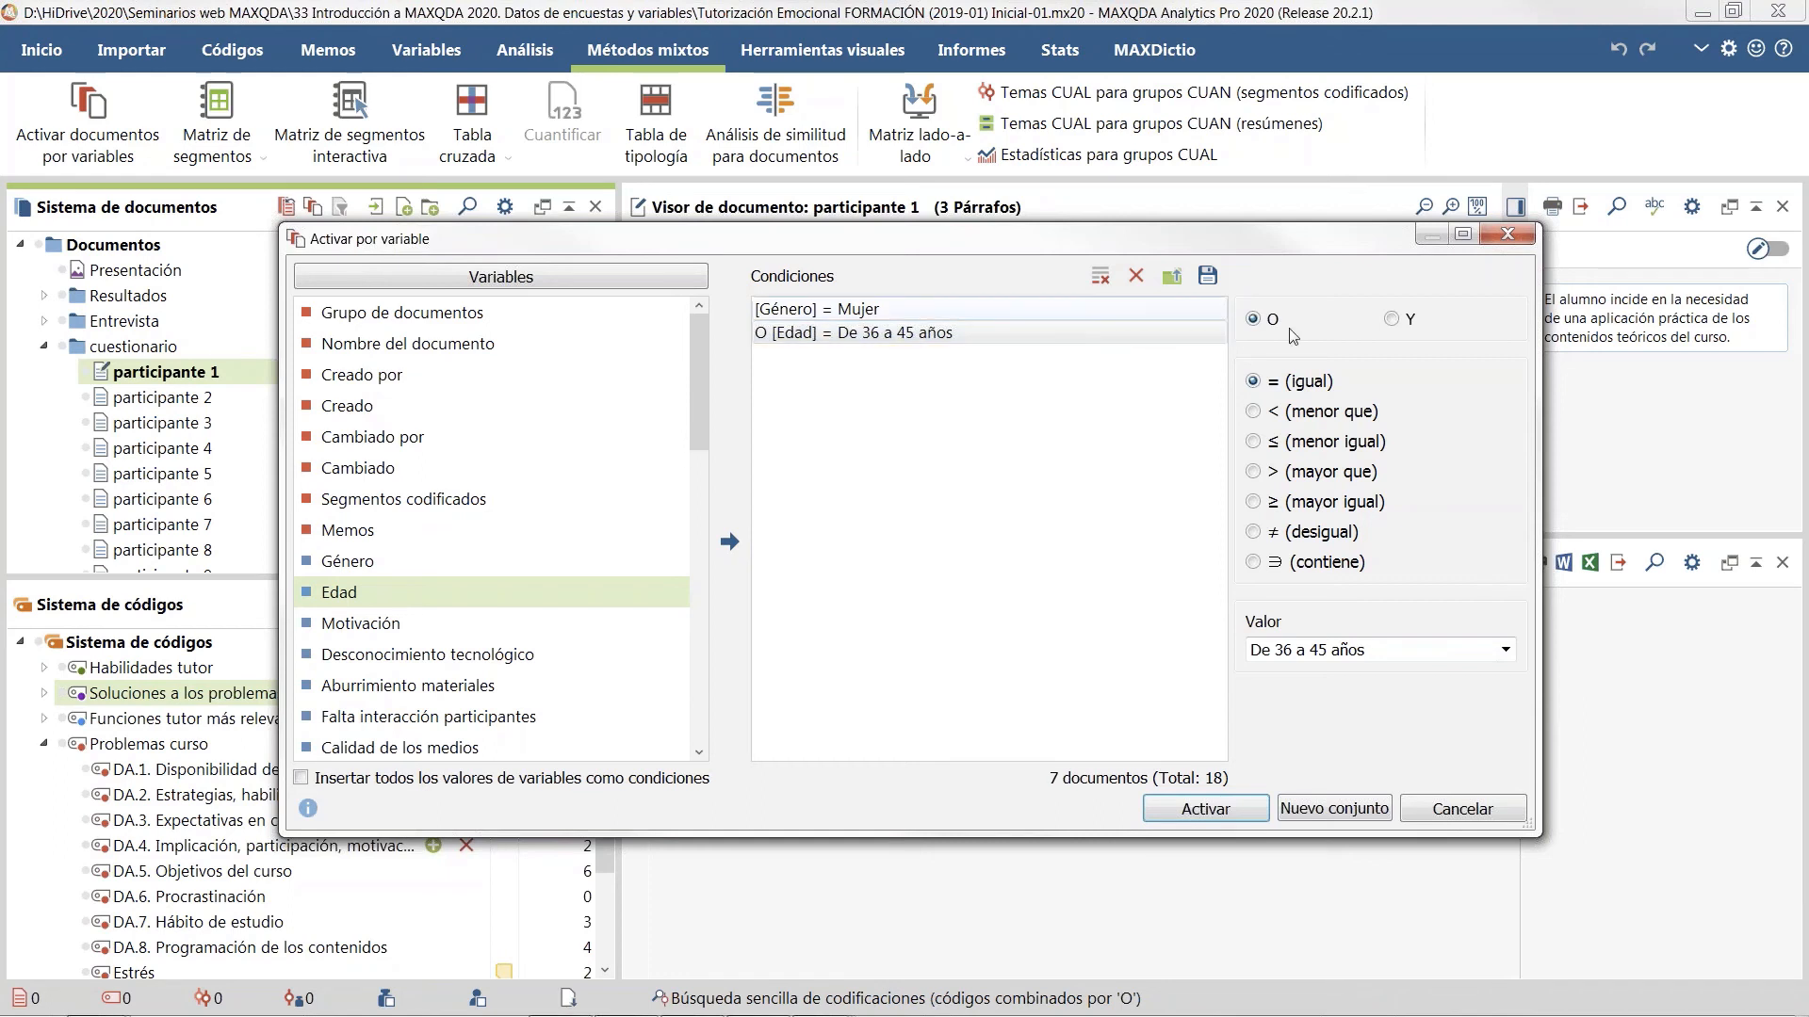
{"action": "left_click", "coordinate": [1391, 318]}
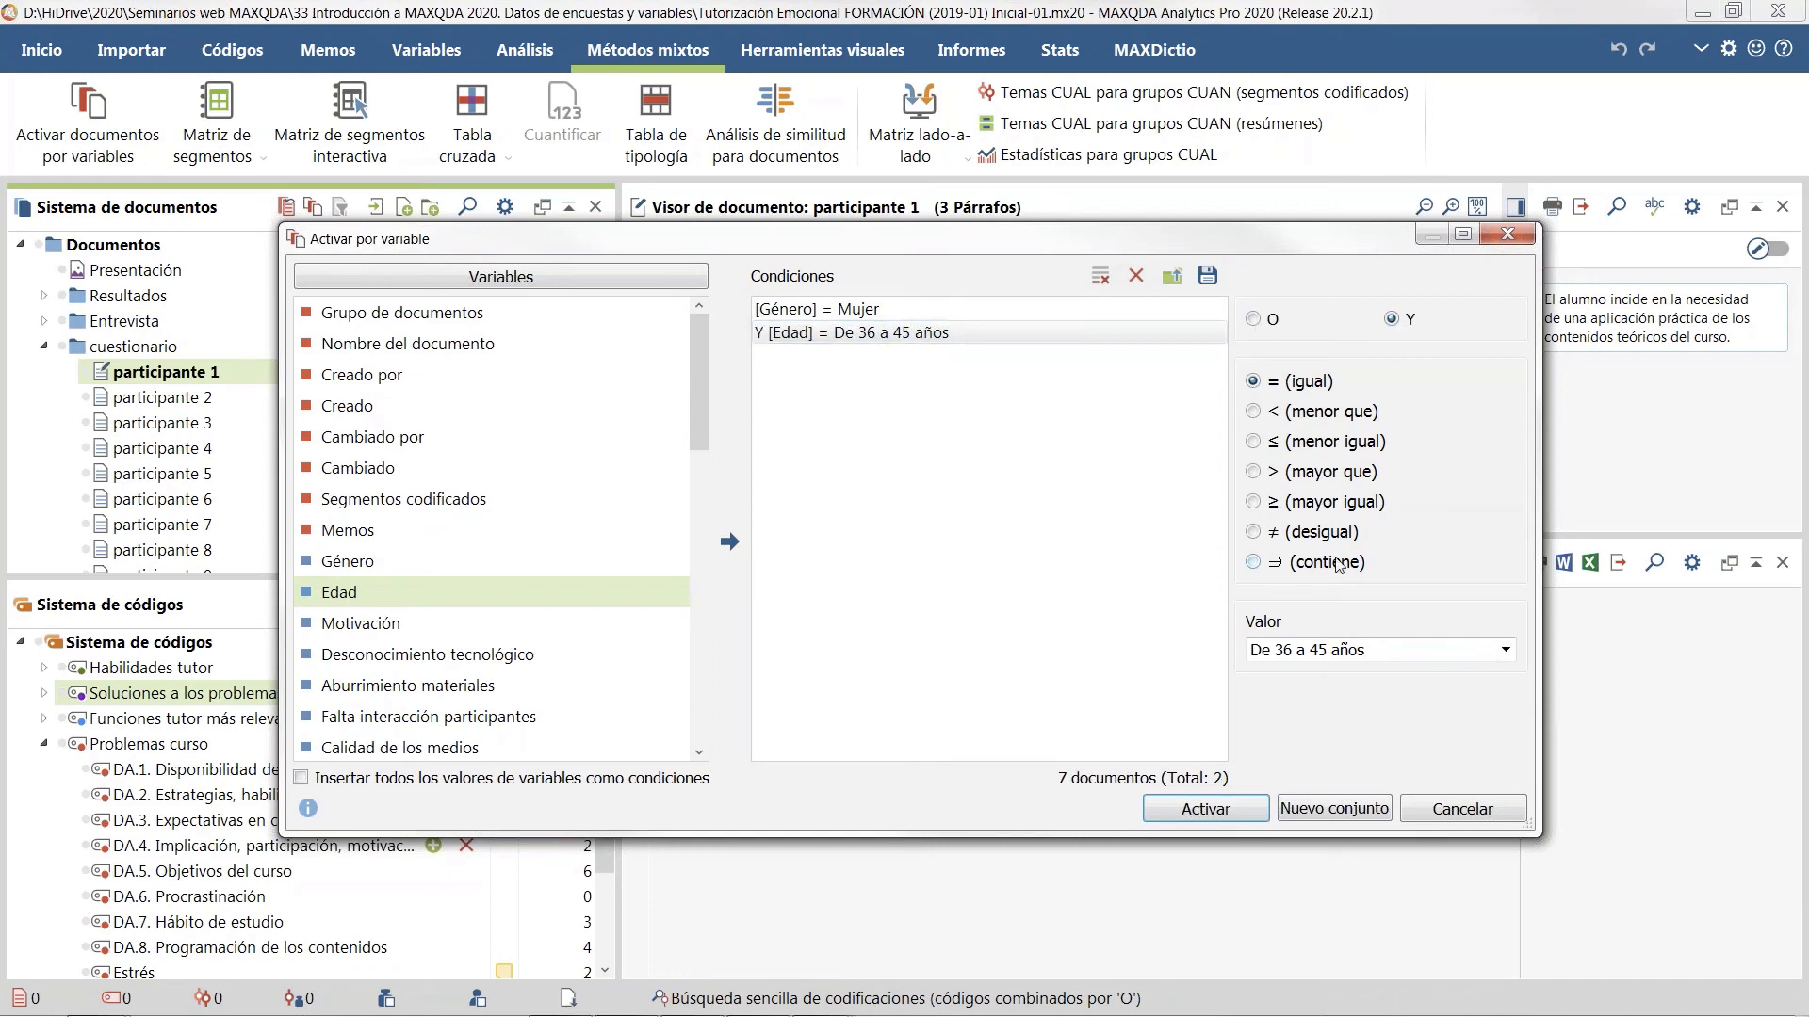
{"action": "left_click", "coordinate": [1253, 320]}
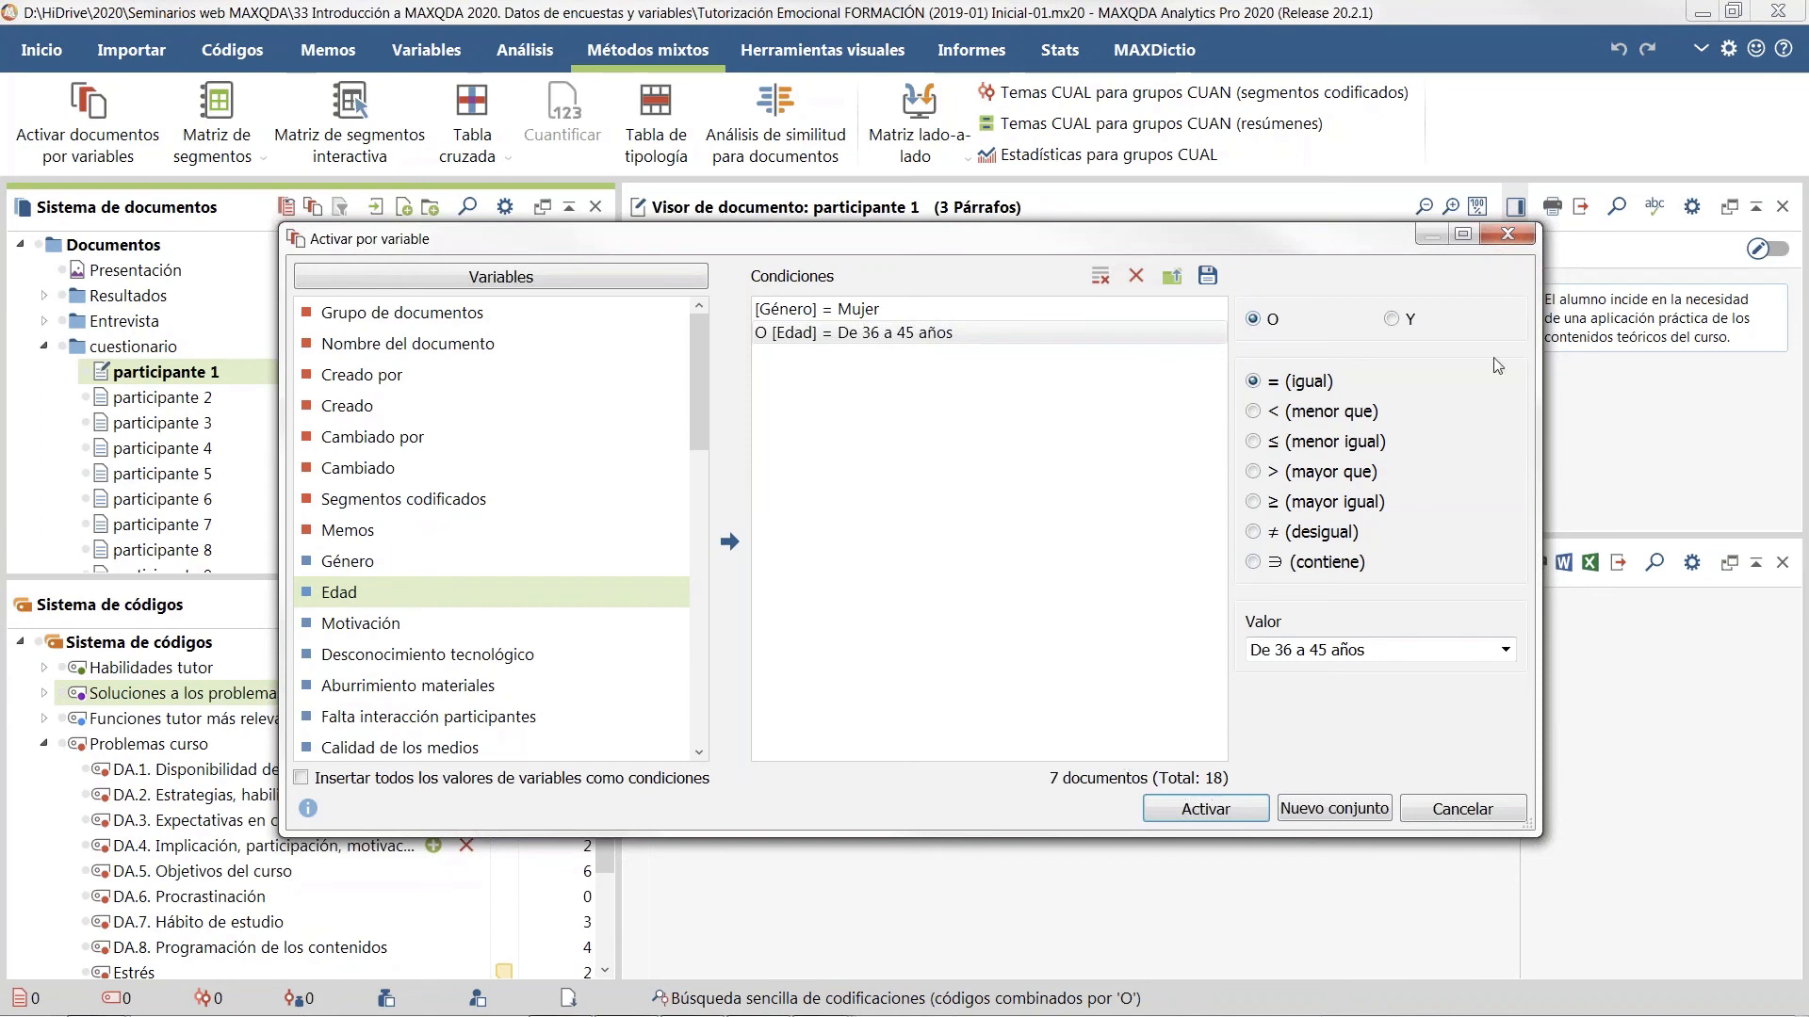
{"action": "left_click", "coordinate": [1393, 319]}
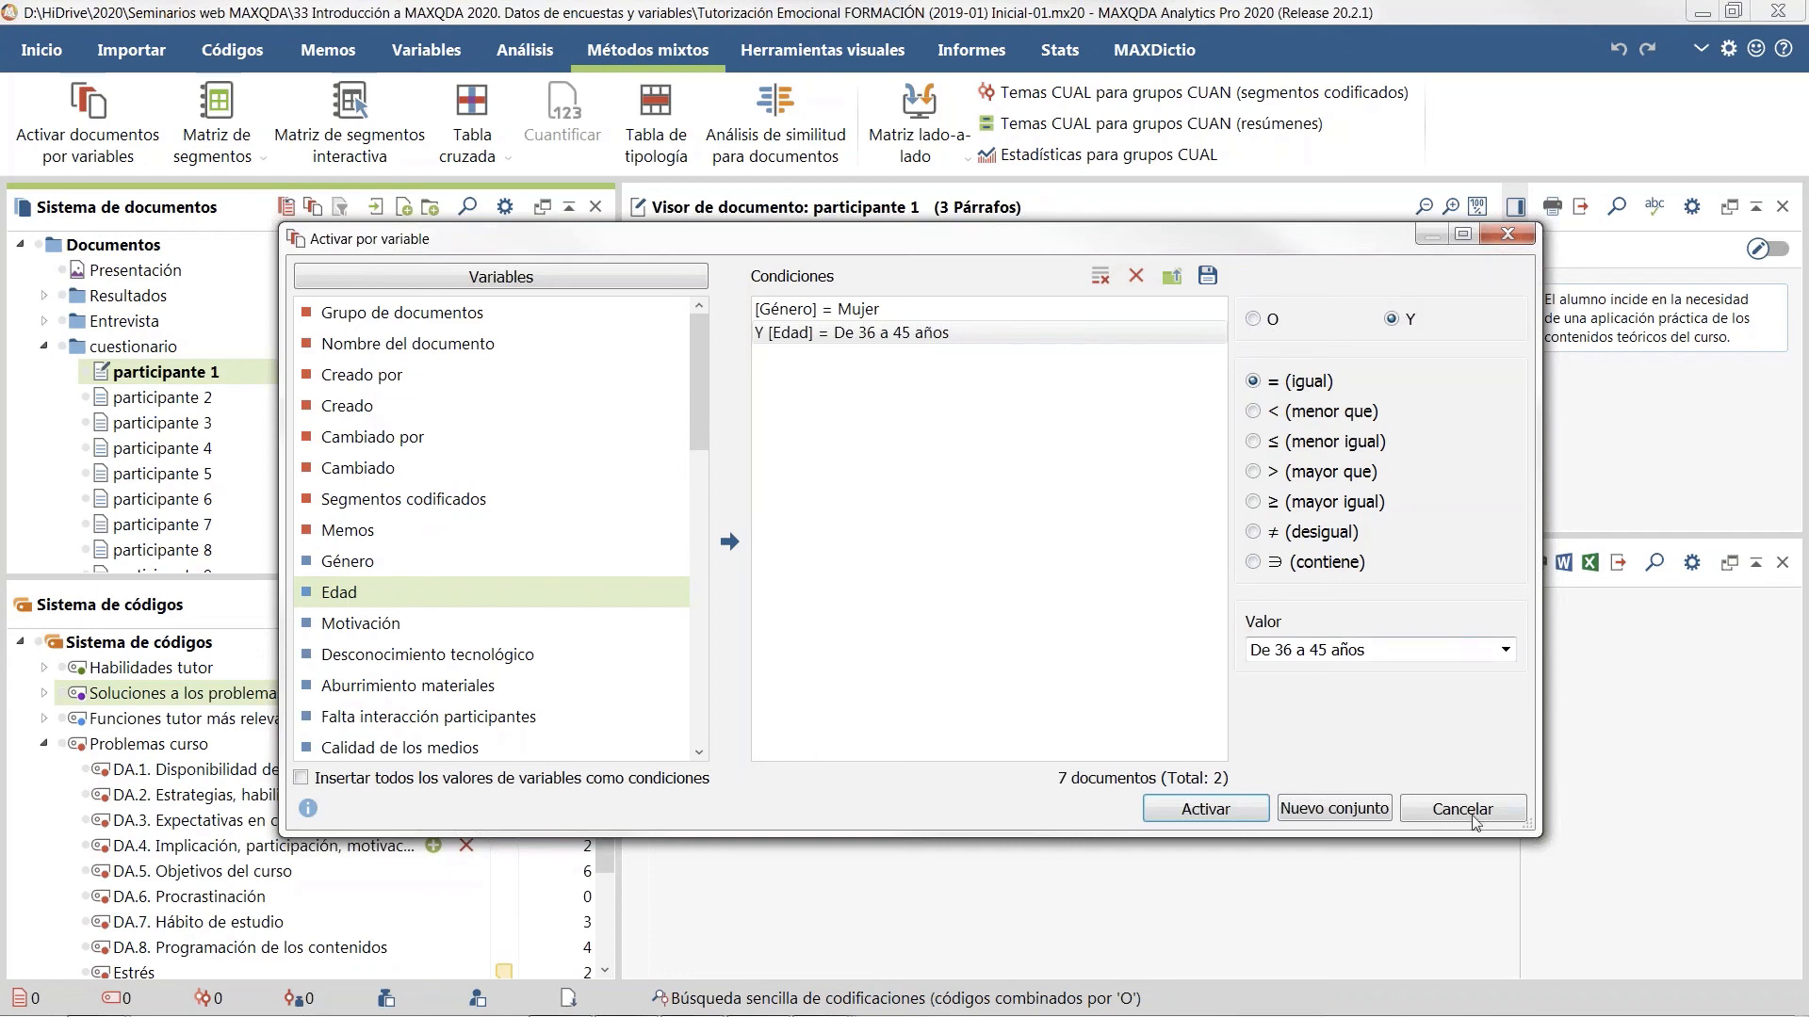
Step: Create a new document set from the Género and Edad conditions and review its member documents in the document list
{"action": "left_click", "coordinate": [1350, 815]}
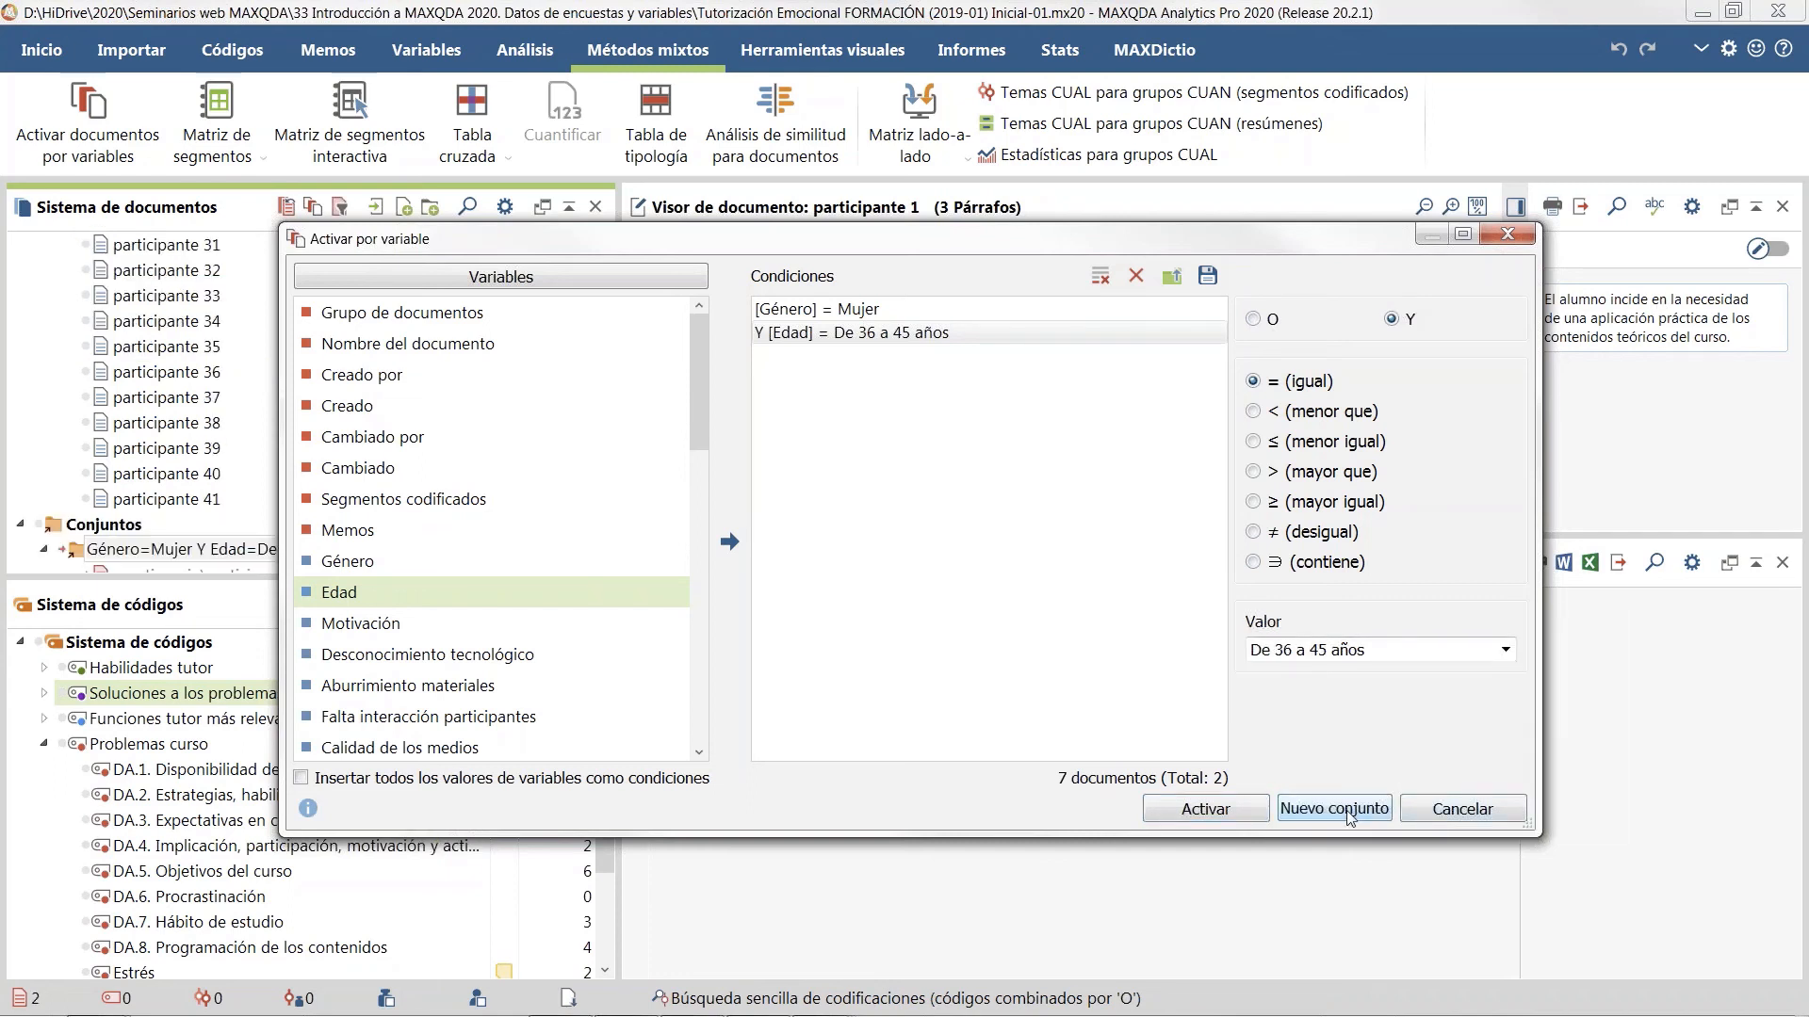
{"action": "left_click_drag", "start_coordinate": [515, 246], "coordinate": [1049, 200]}
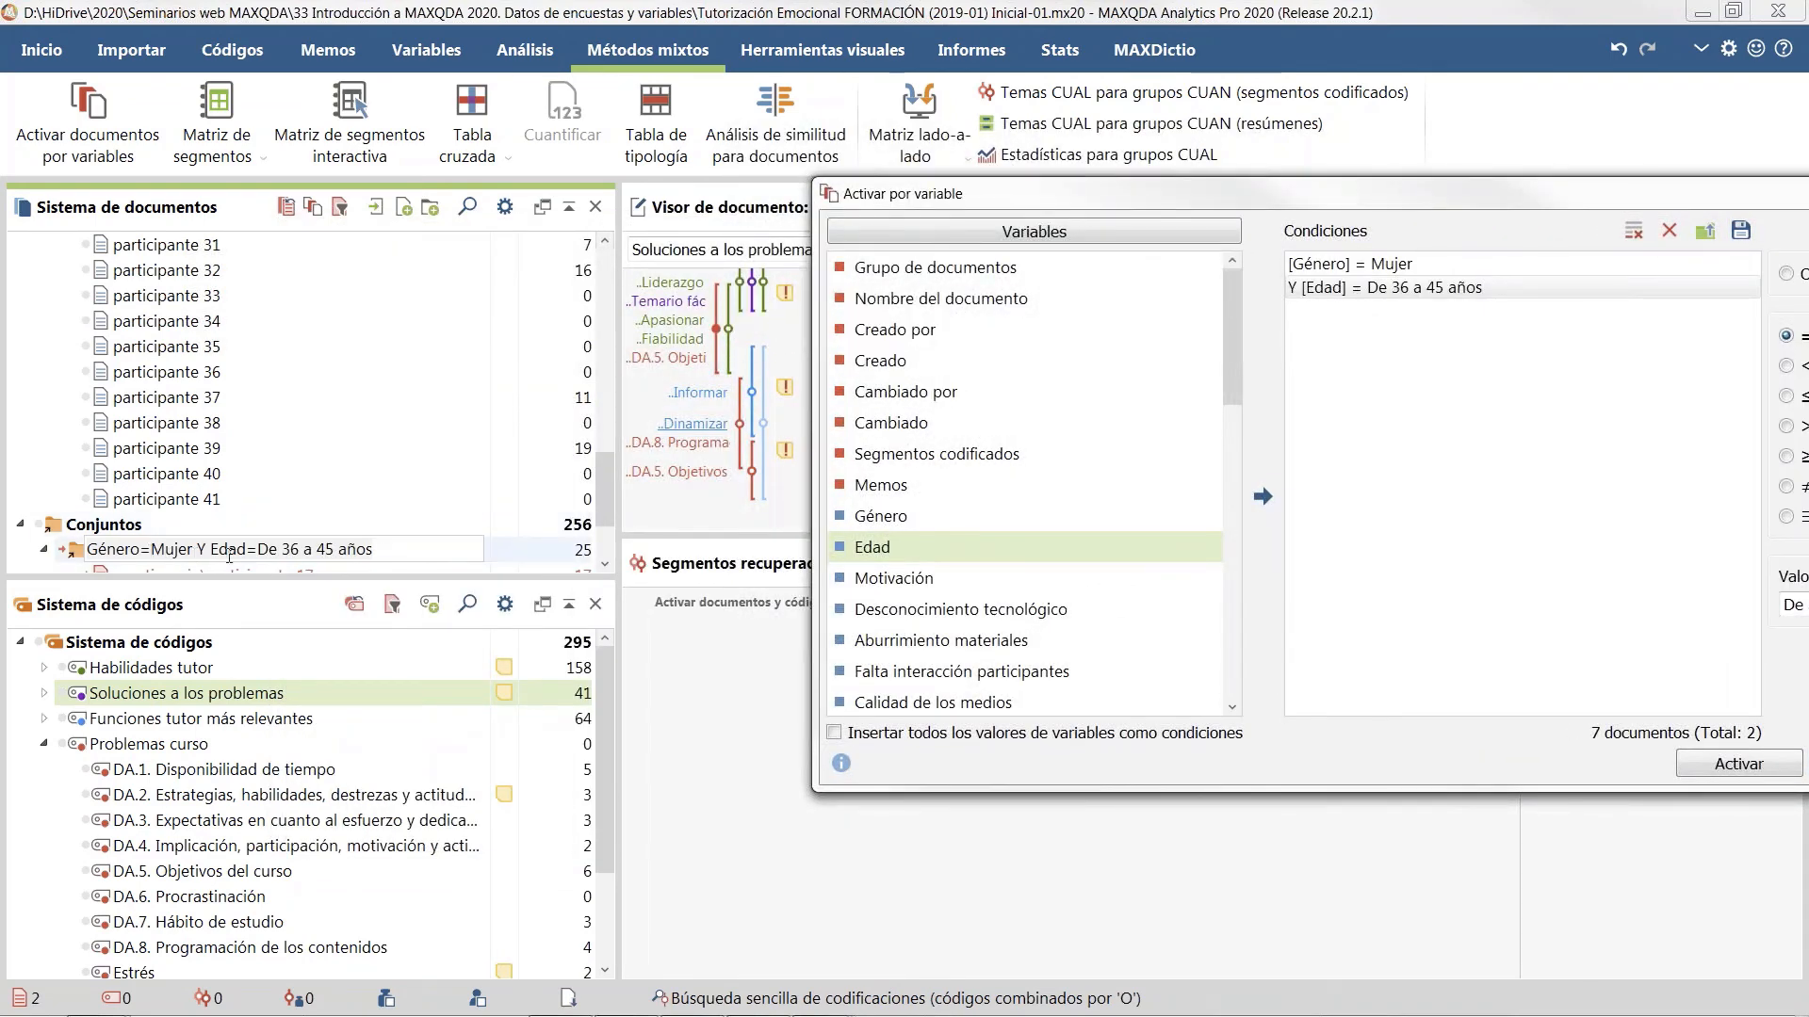
{"action": "left_click_drag", "start_coordinate": [605, 500], "coordinate": [606, 511]}
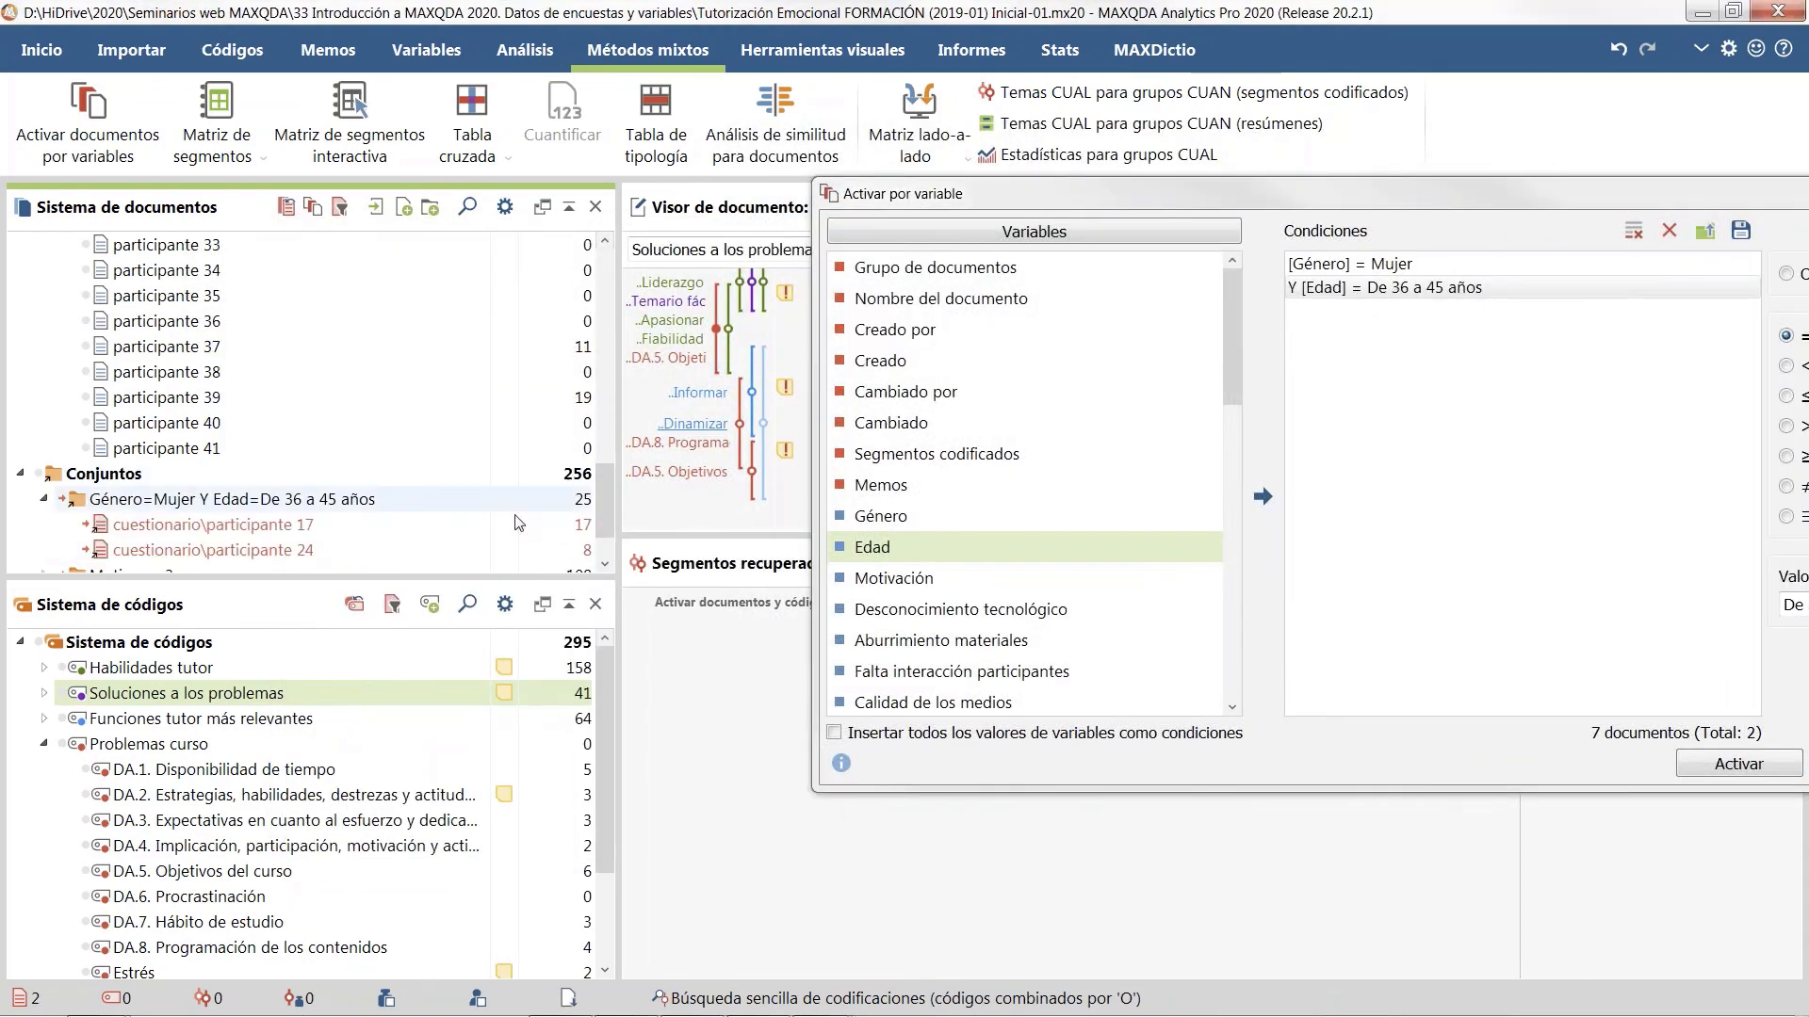
{"action": "left_click", "coordinate": [596, 499]}
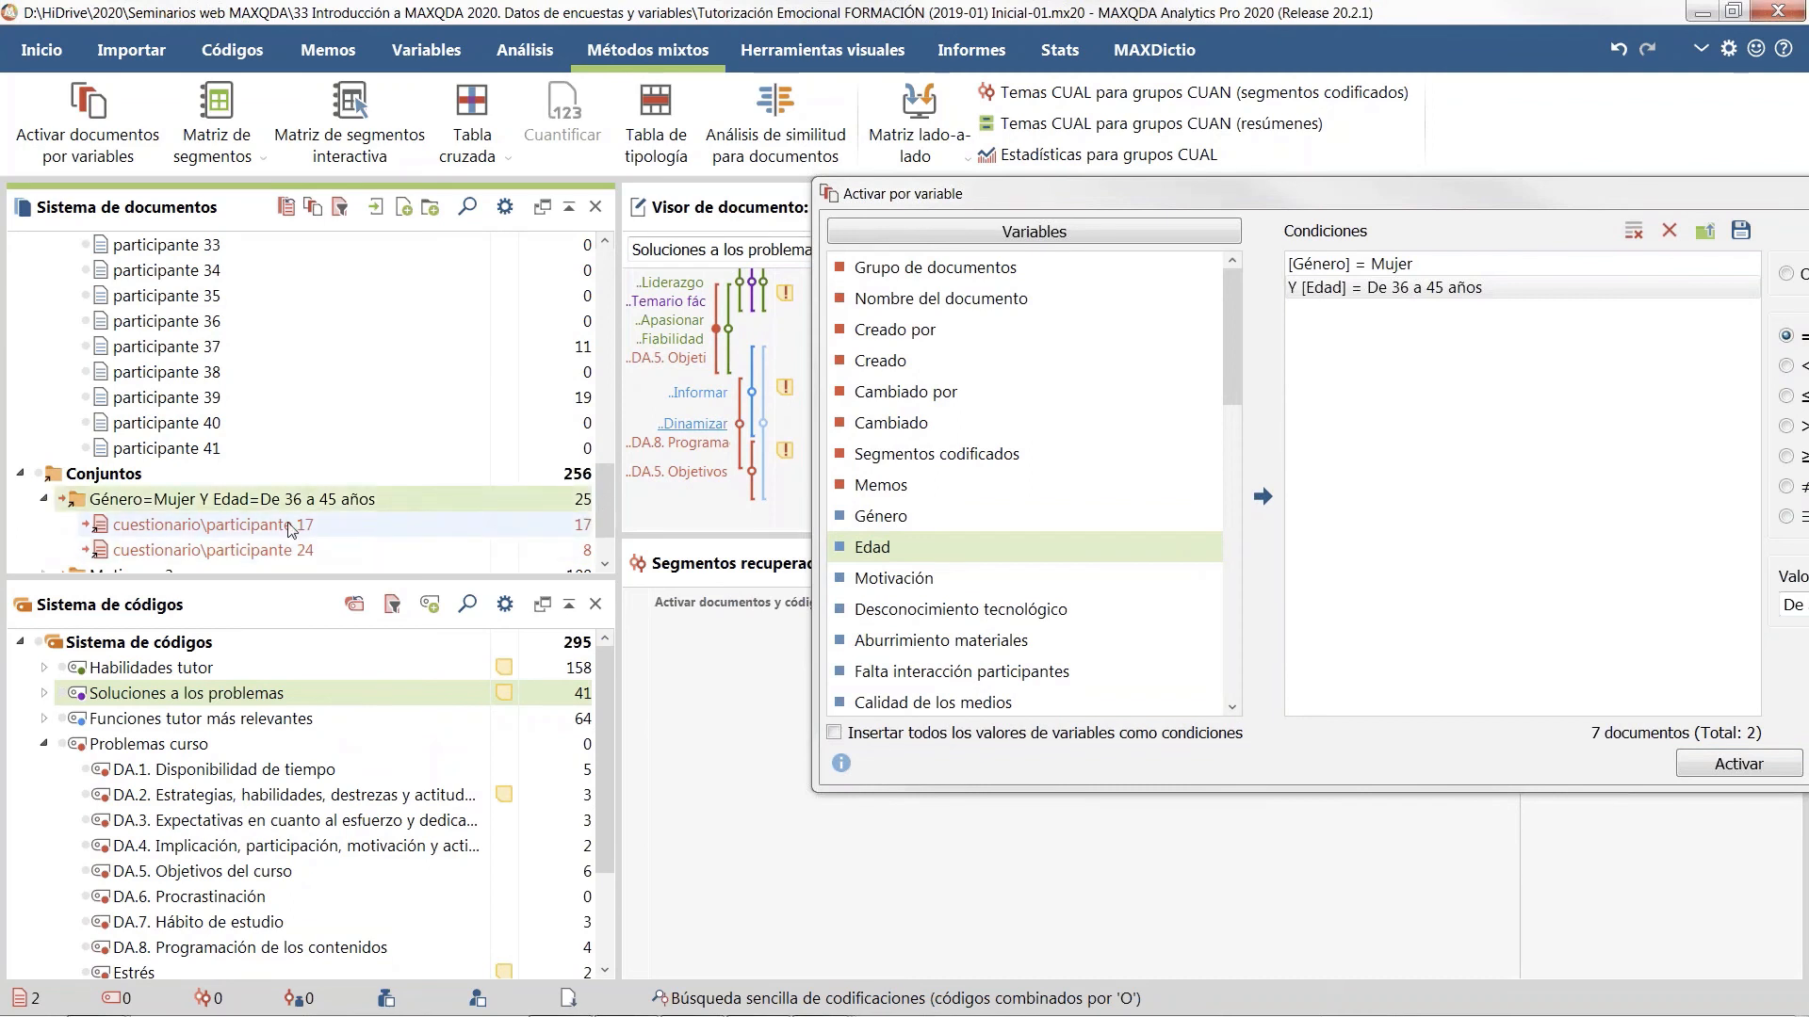
{"action": "left_click_drag", "start_coordinate": [598, 534], "coordinate": [613, 410]}
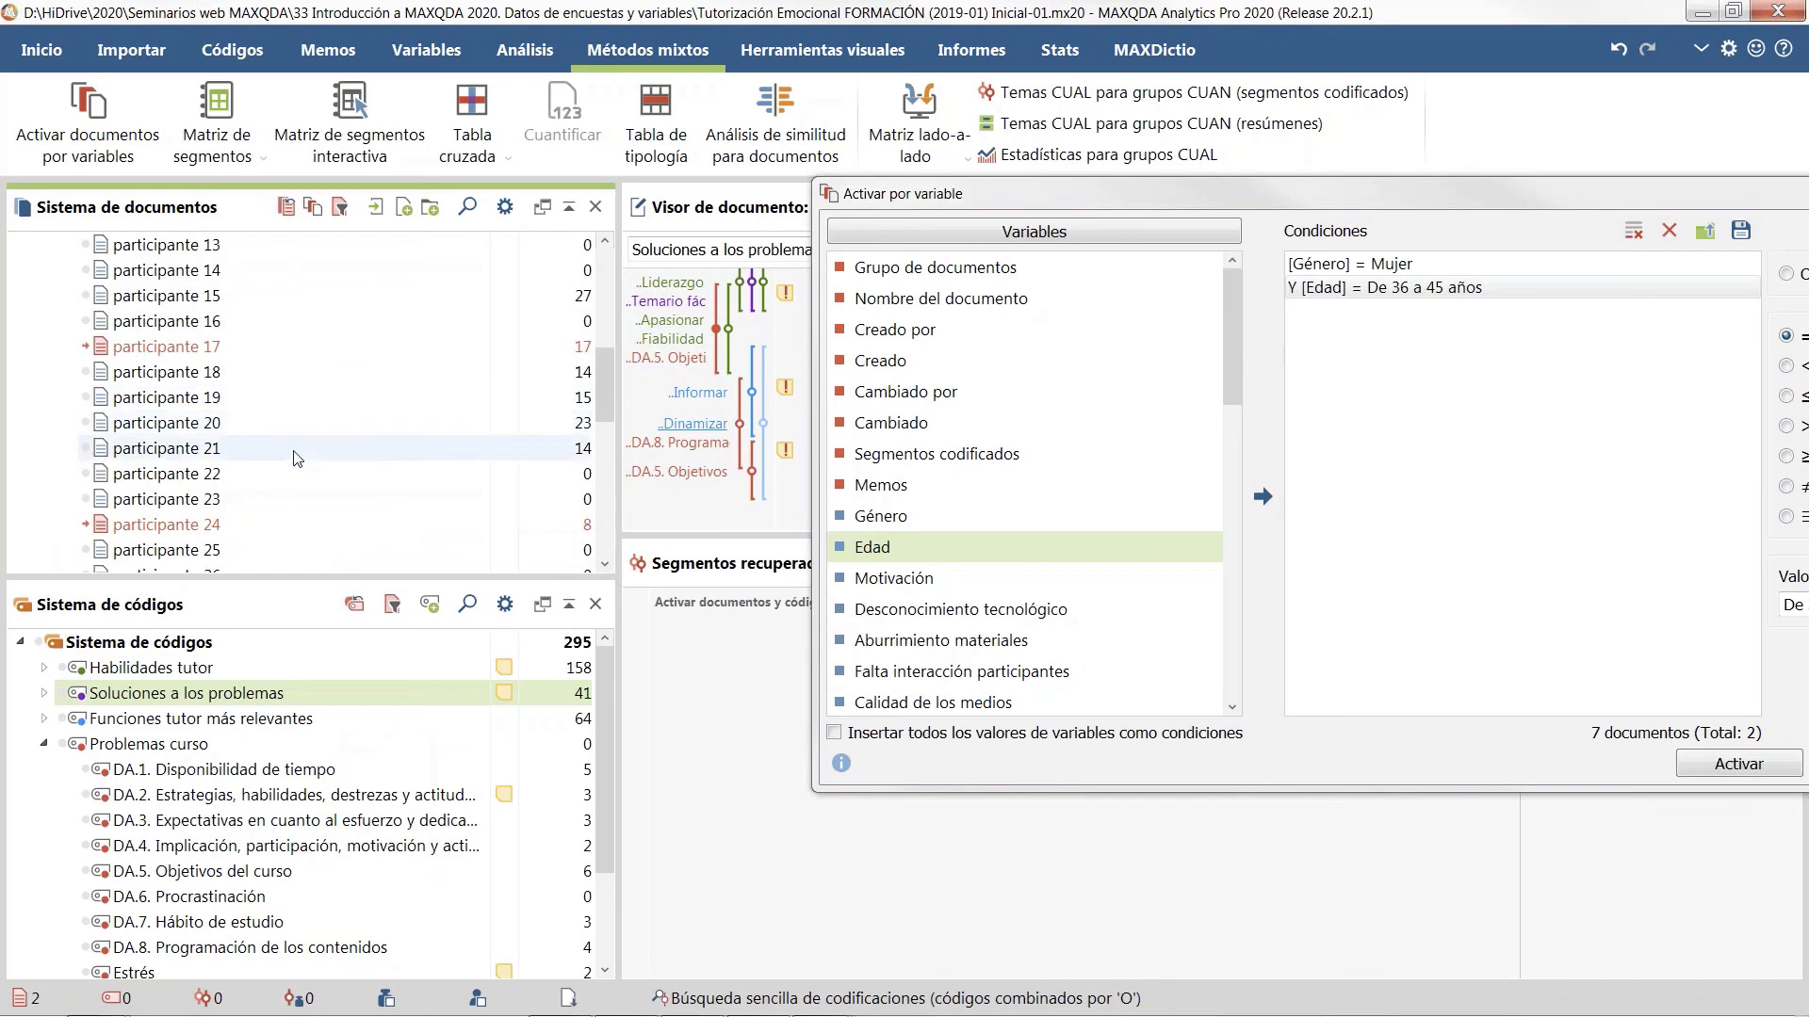
{"action": "mouse_move", "coordinate": [297, 459]}
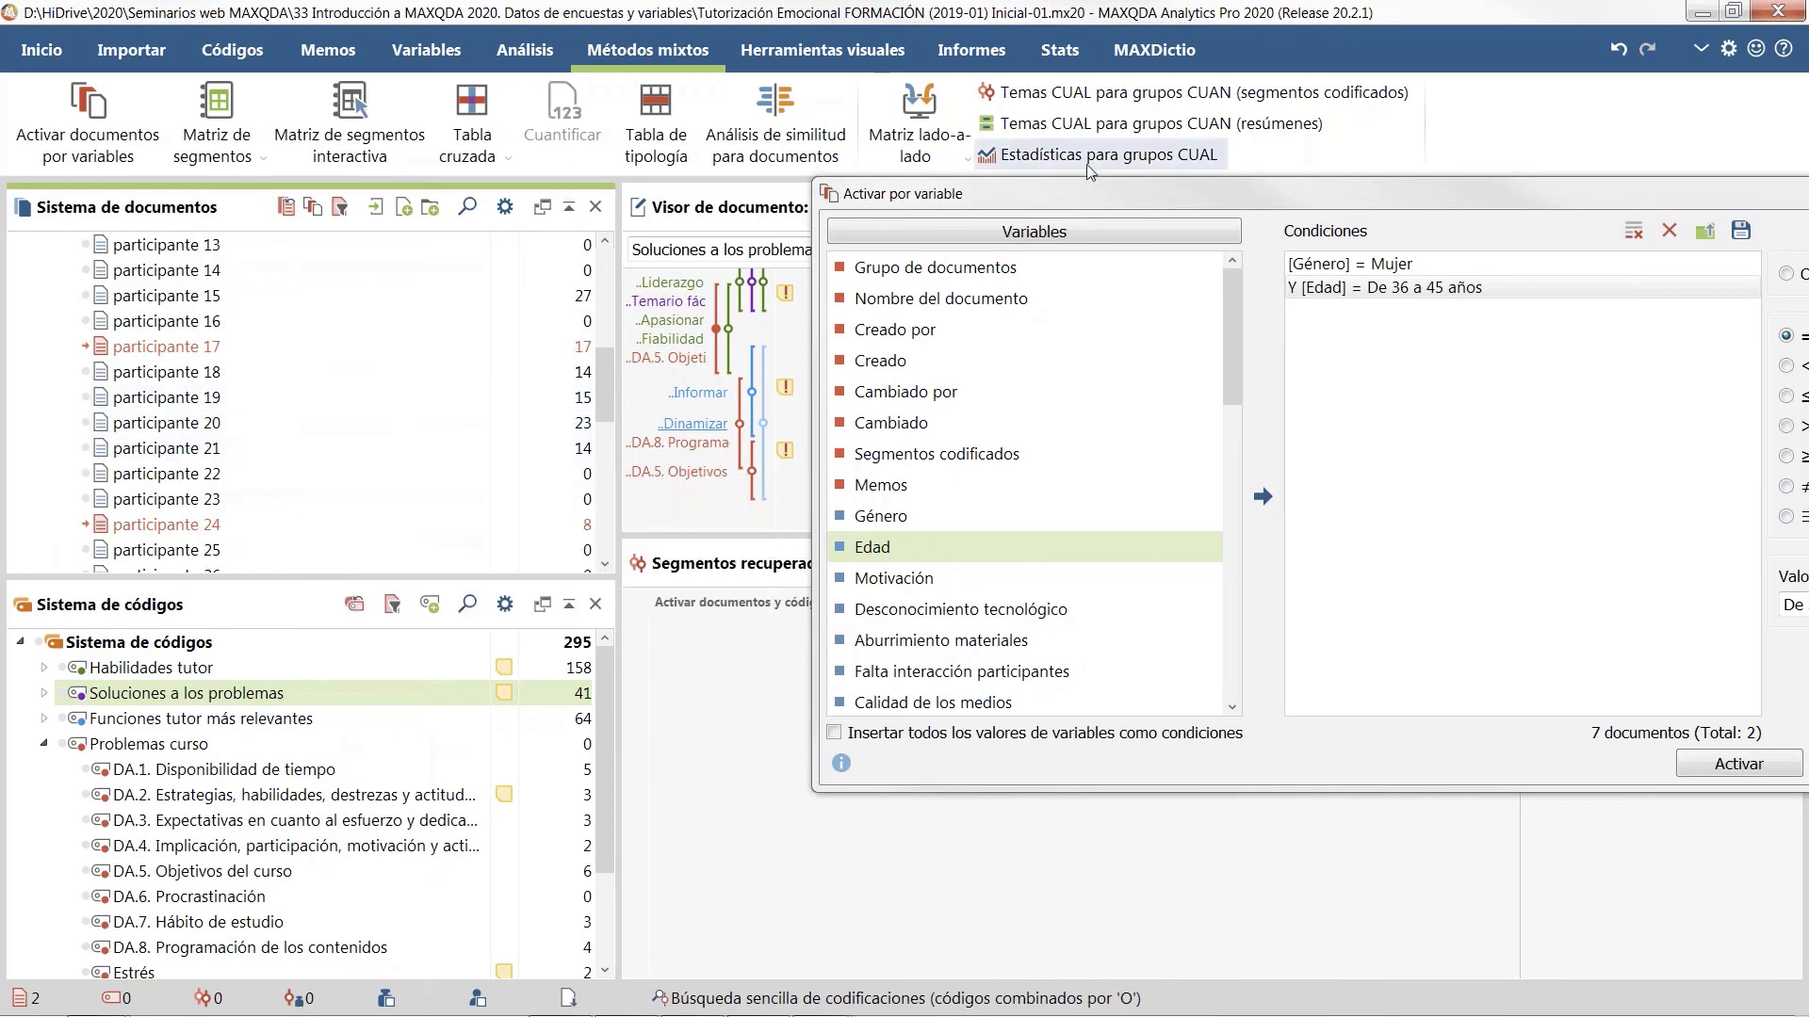
Step: Add a third condition, Motivación = Voluntario, linked with Y to the Género and Edad conditions
{"action": "left_click_drag", "start_coordinate": [1059, 198], "coordinate": [709, 147]}
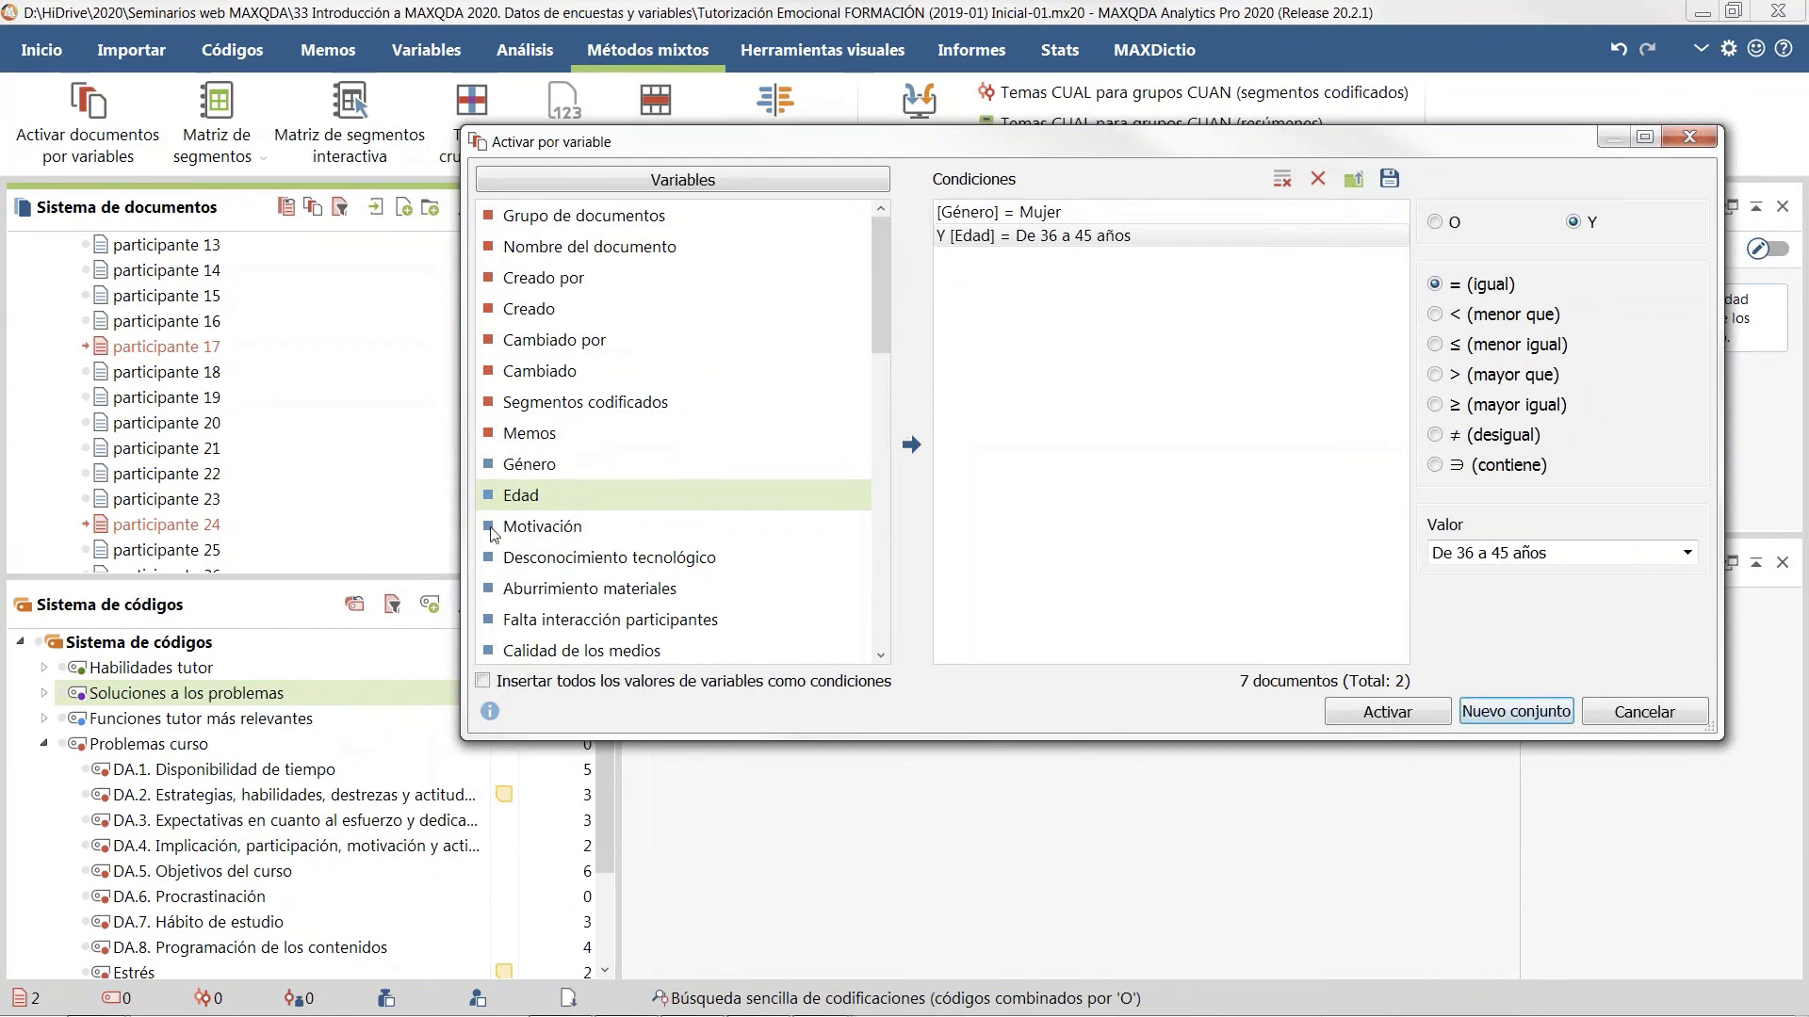
{"action": "left_click", "coordinate": [548, 528]}
{"action": "left_click", "coordinate": [910, 449]}
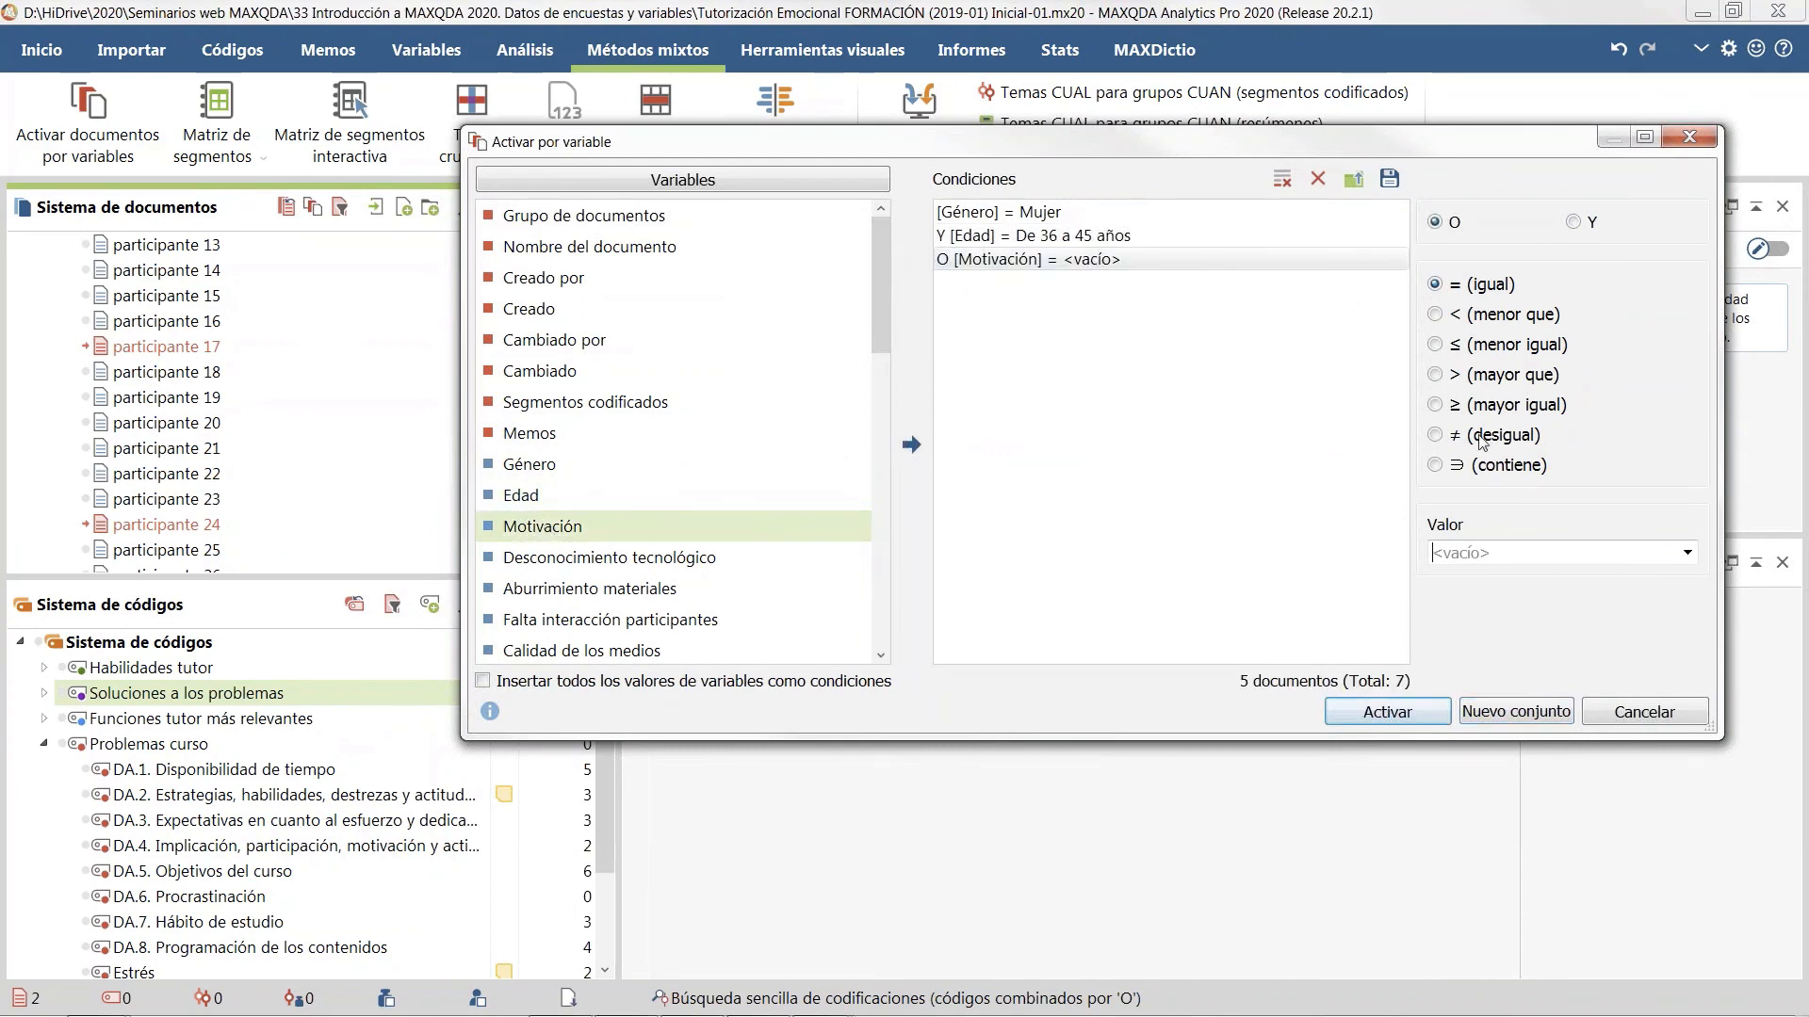
{"action": "left_click", "coordinate": [1686, 553]}
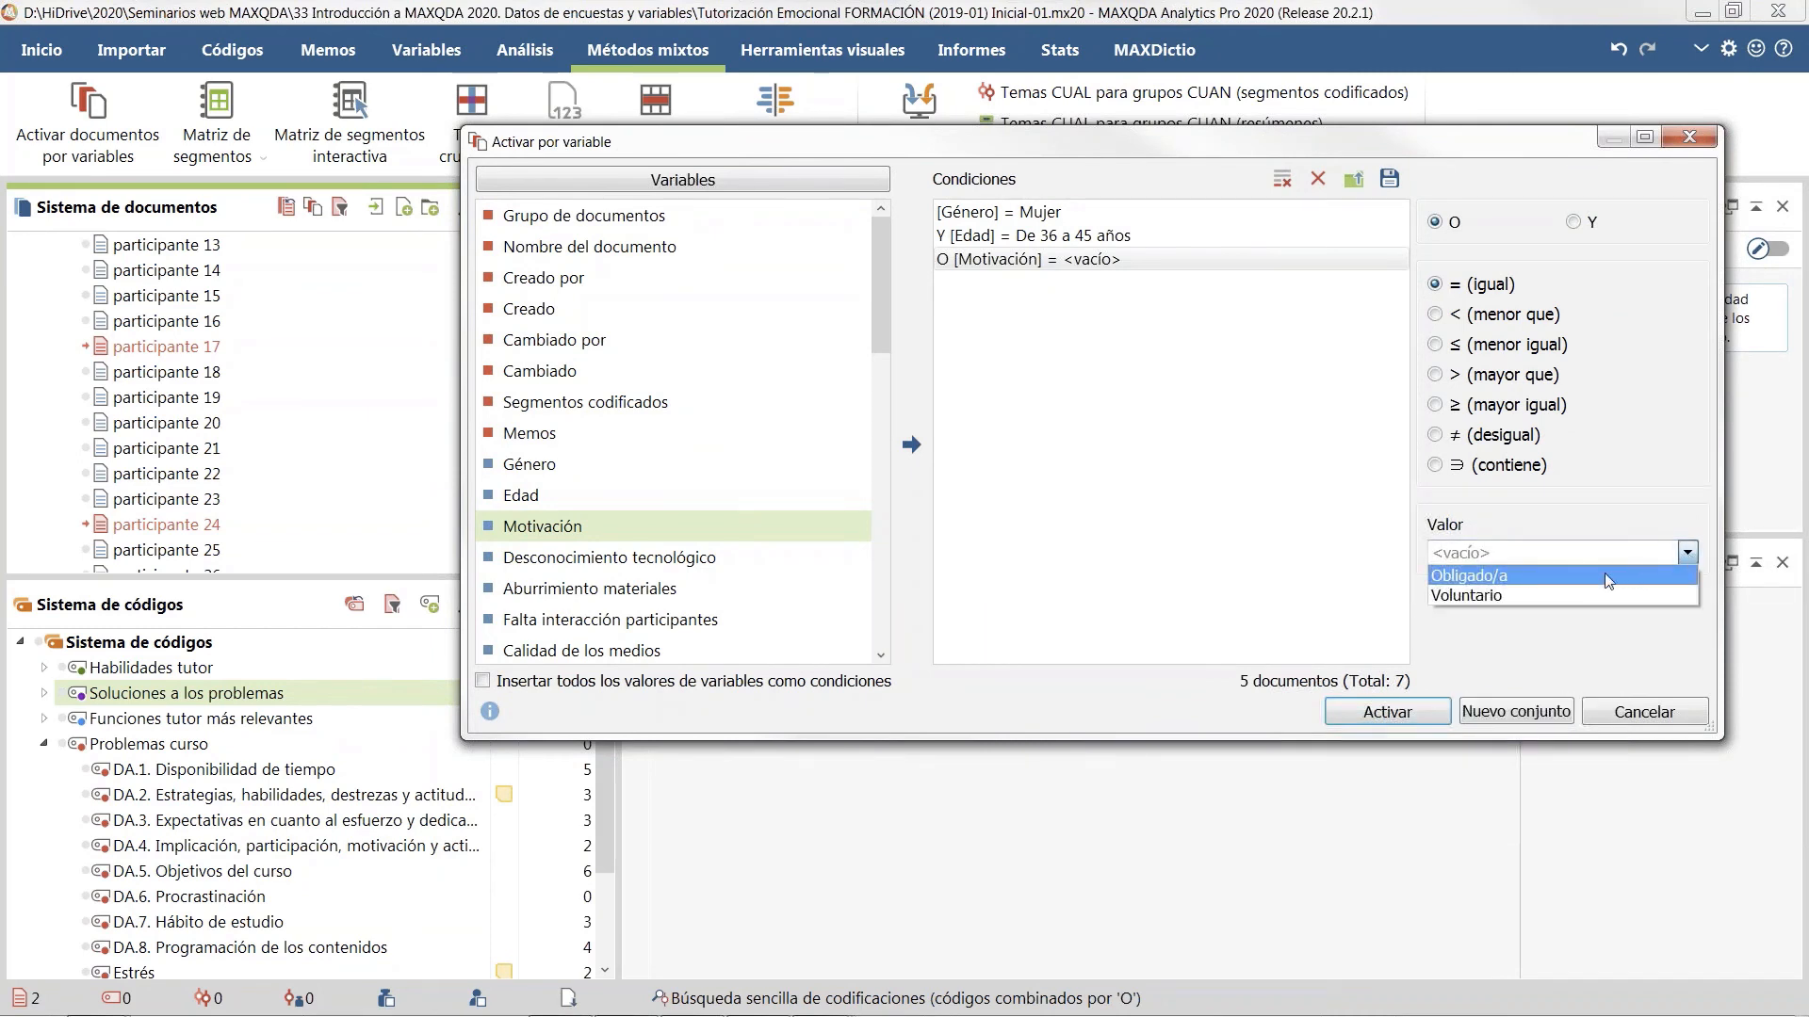
{"action": "left_click", "coordinate": [1598, 596]}
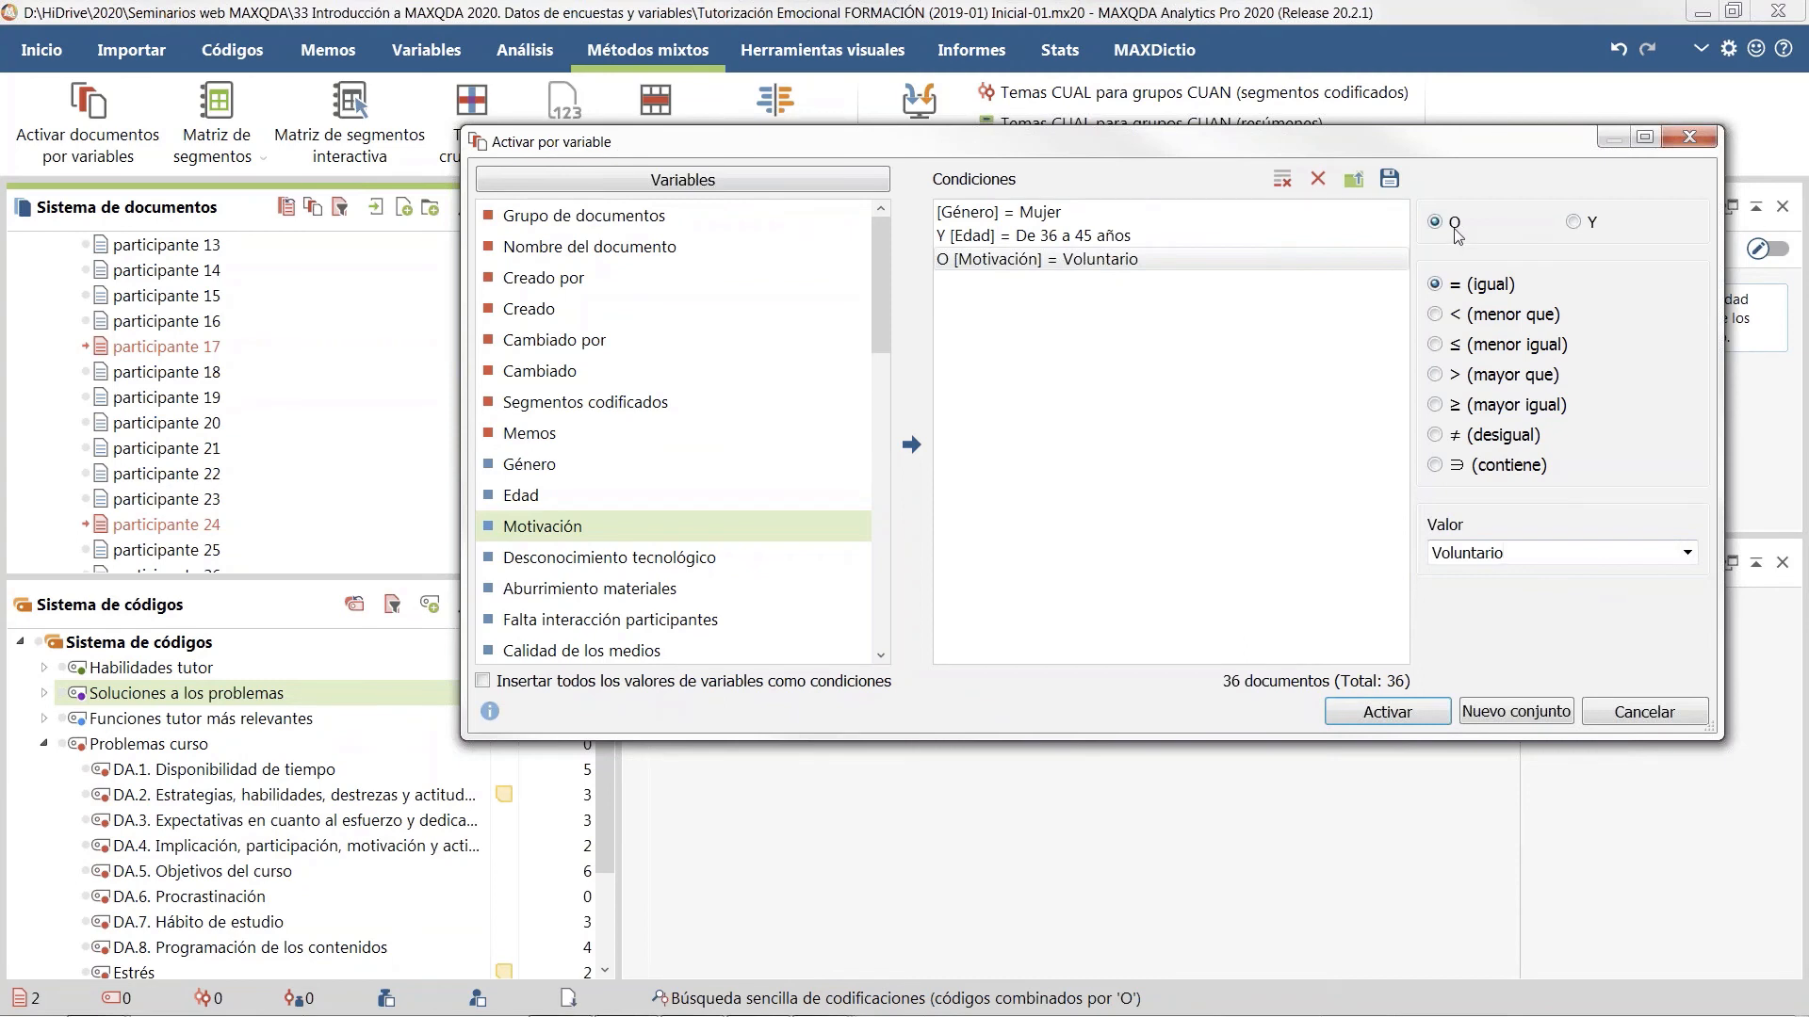
{"action": "left_click", "coordinate": [1573, 222]}
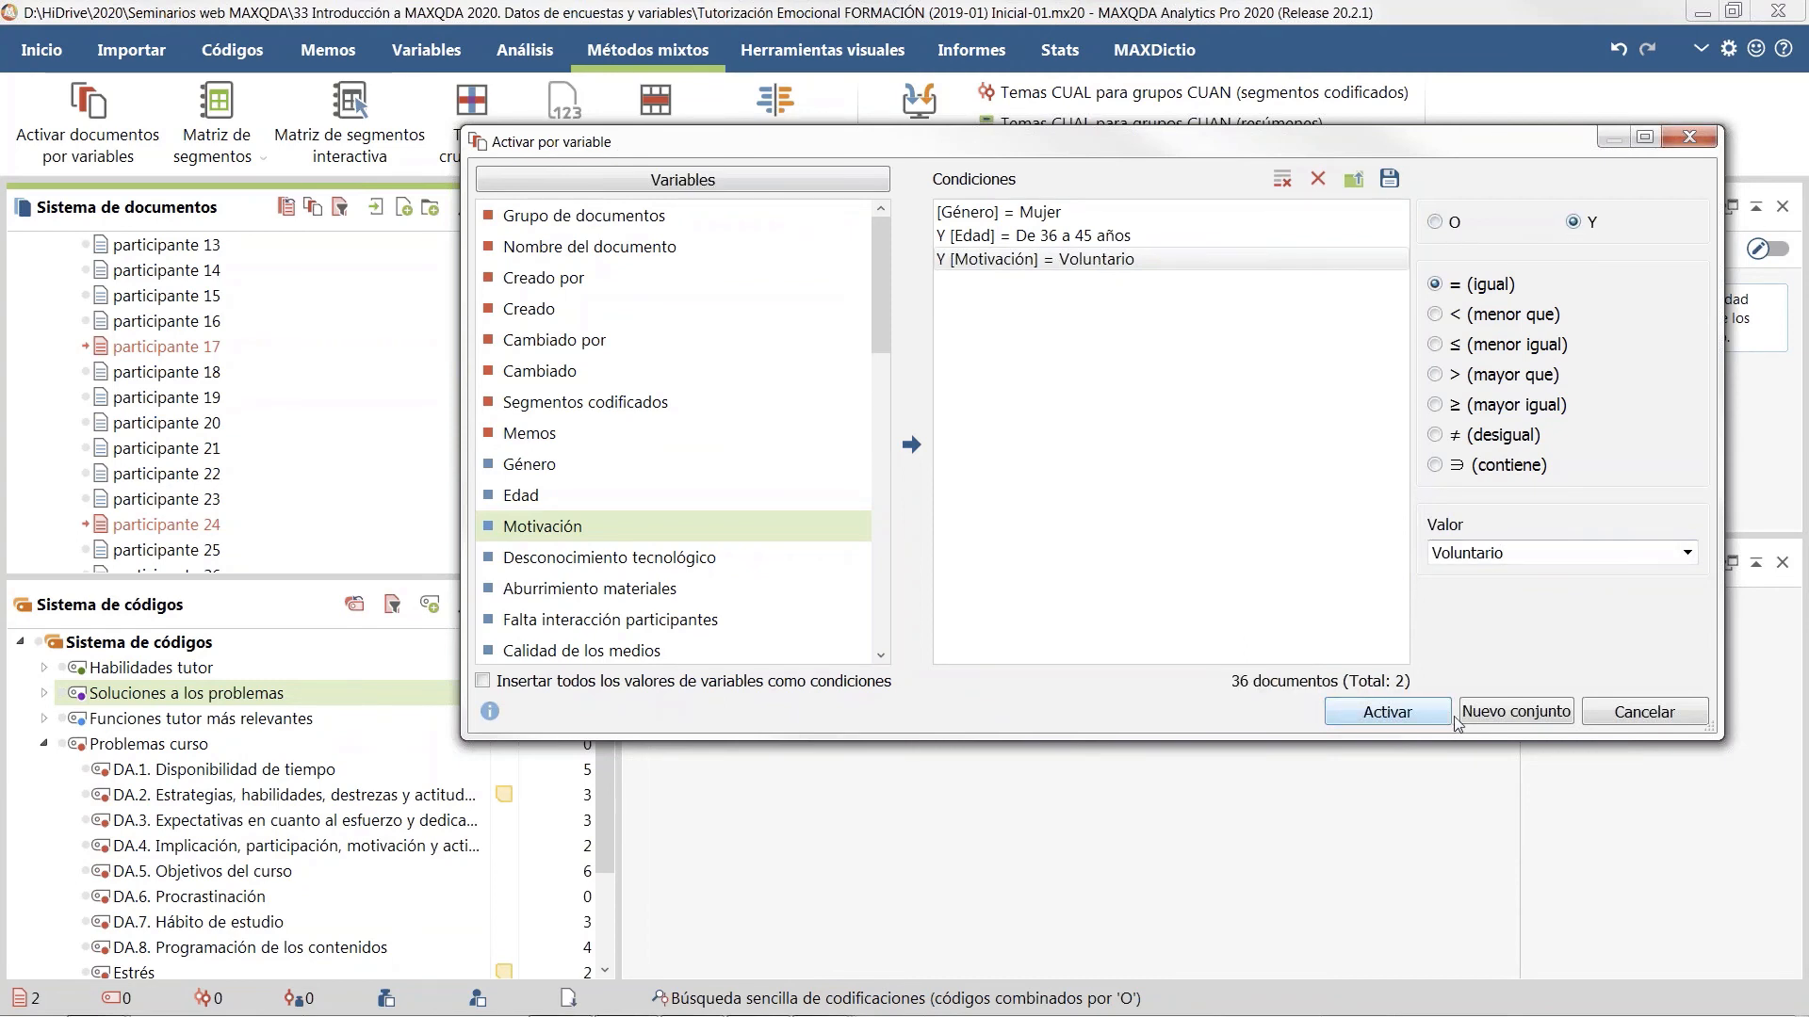
Step: Create a new document set from the three combined conditions and bring its full entry into view in the document list
{"action": "left_click", "coordinate": [1512, 713]}
{"action": "scroll", "coordinate": [306, 481], "scroll_direction": "down", "scroll_amount": 3}
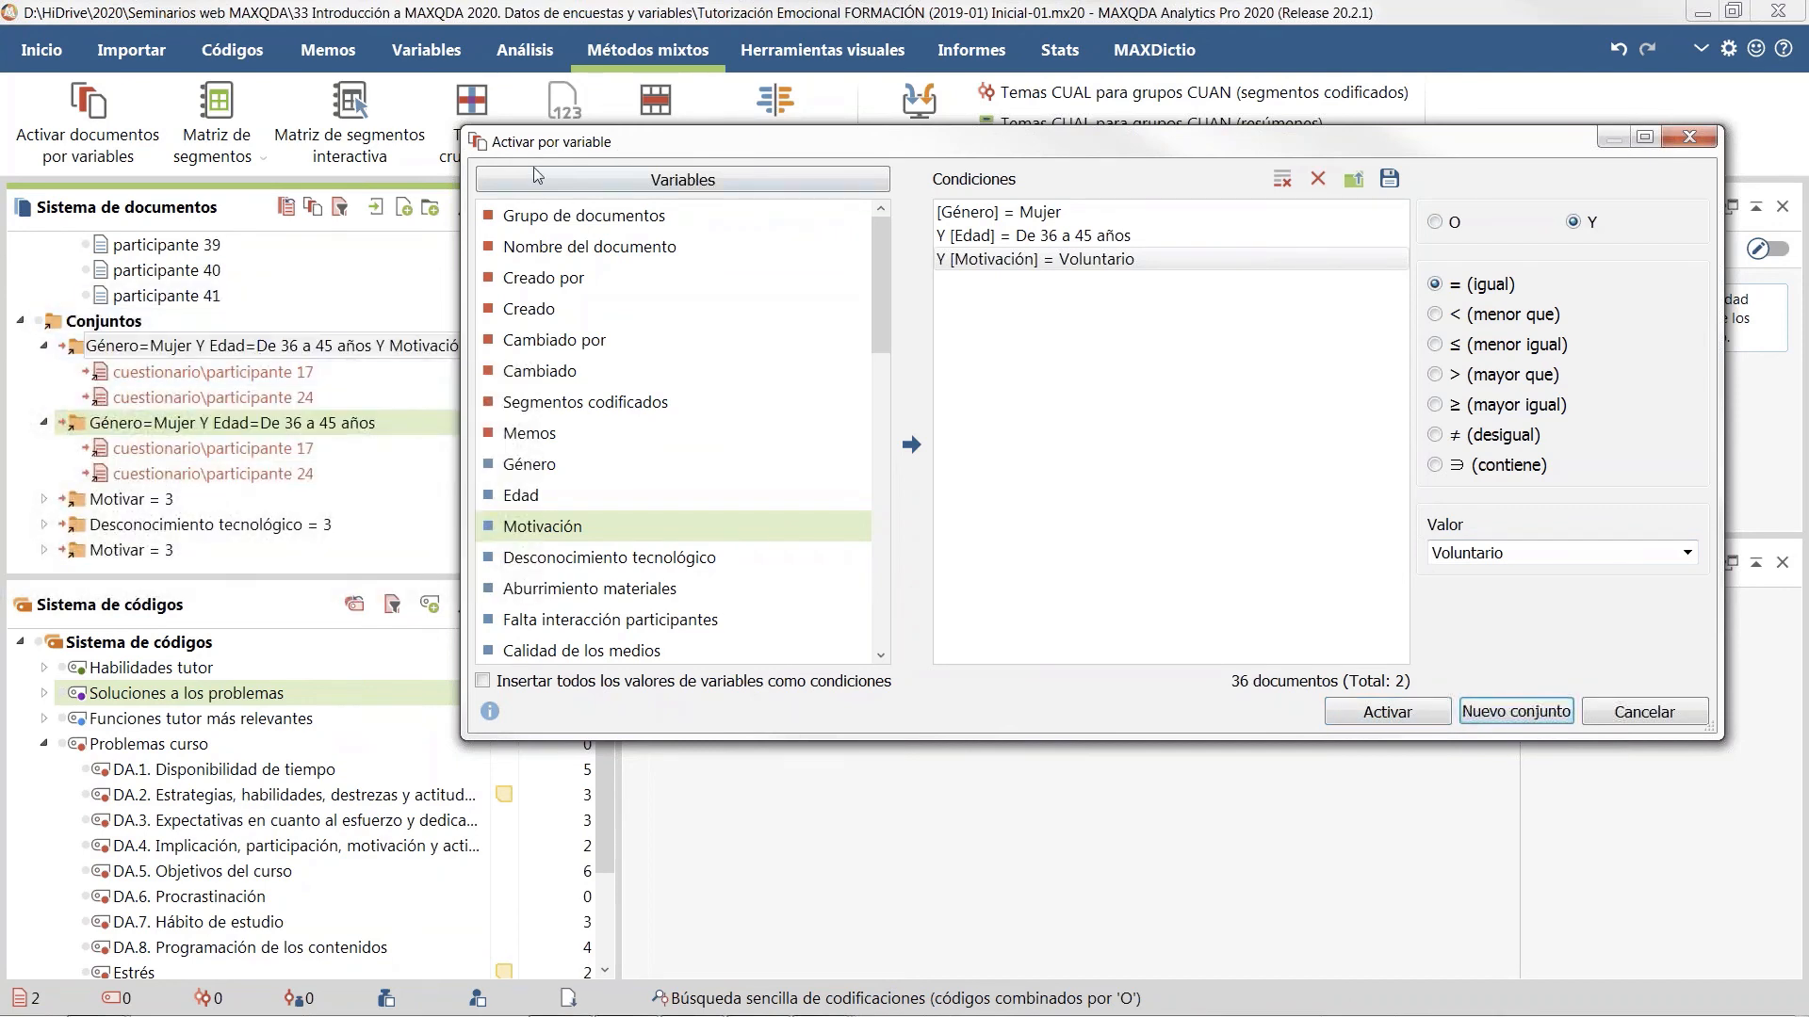
{"action": "left_click_drag", "start_coordinate": [565, 142], "coordinate": [781, 165]}
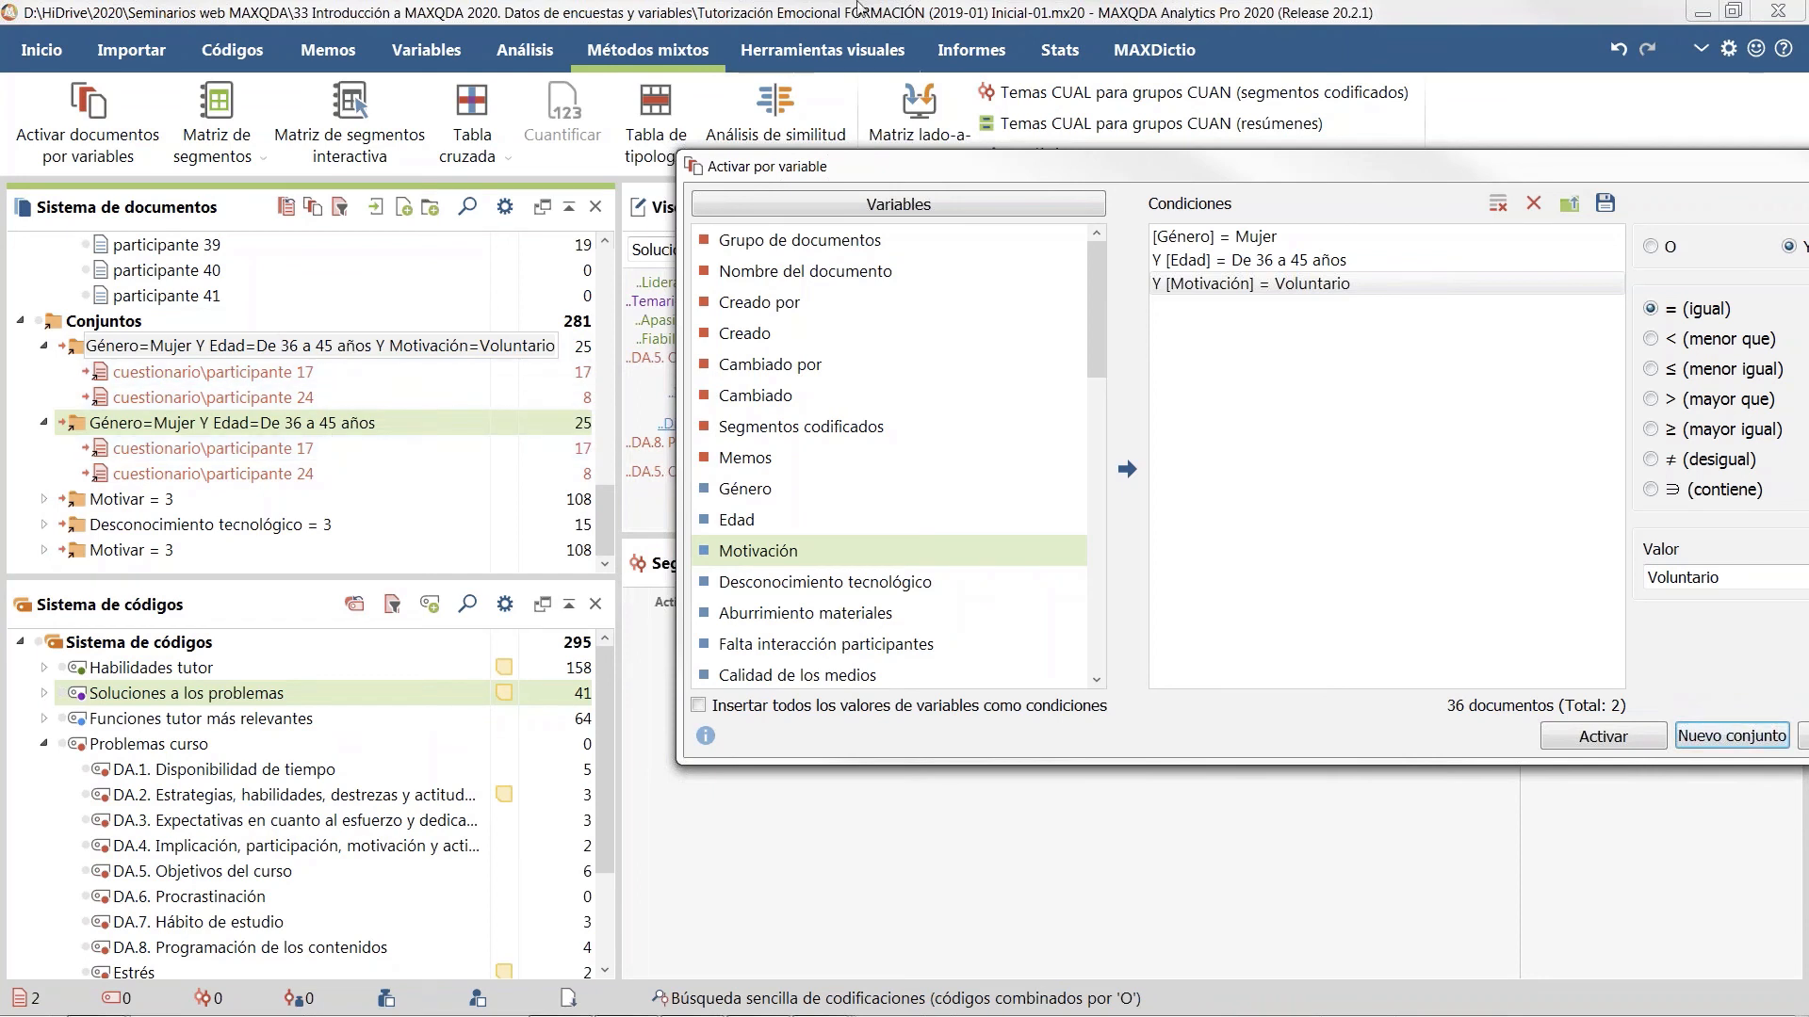
Step: Add a fourth activation condition, Empatizar > 4, linked with O to the Género, Edad and Motivación conditions
{"action": "left_click_drag", "start_coordinate": [1229, 175], "coordinate": [803, 145]}
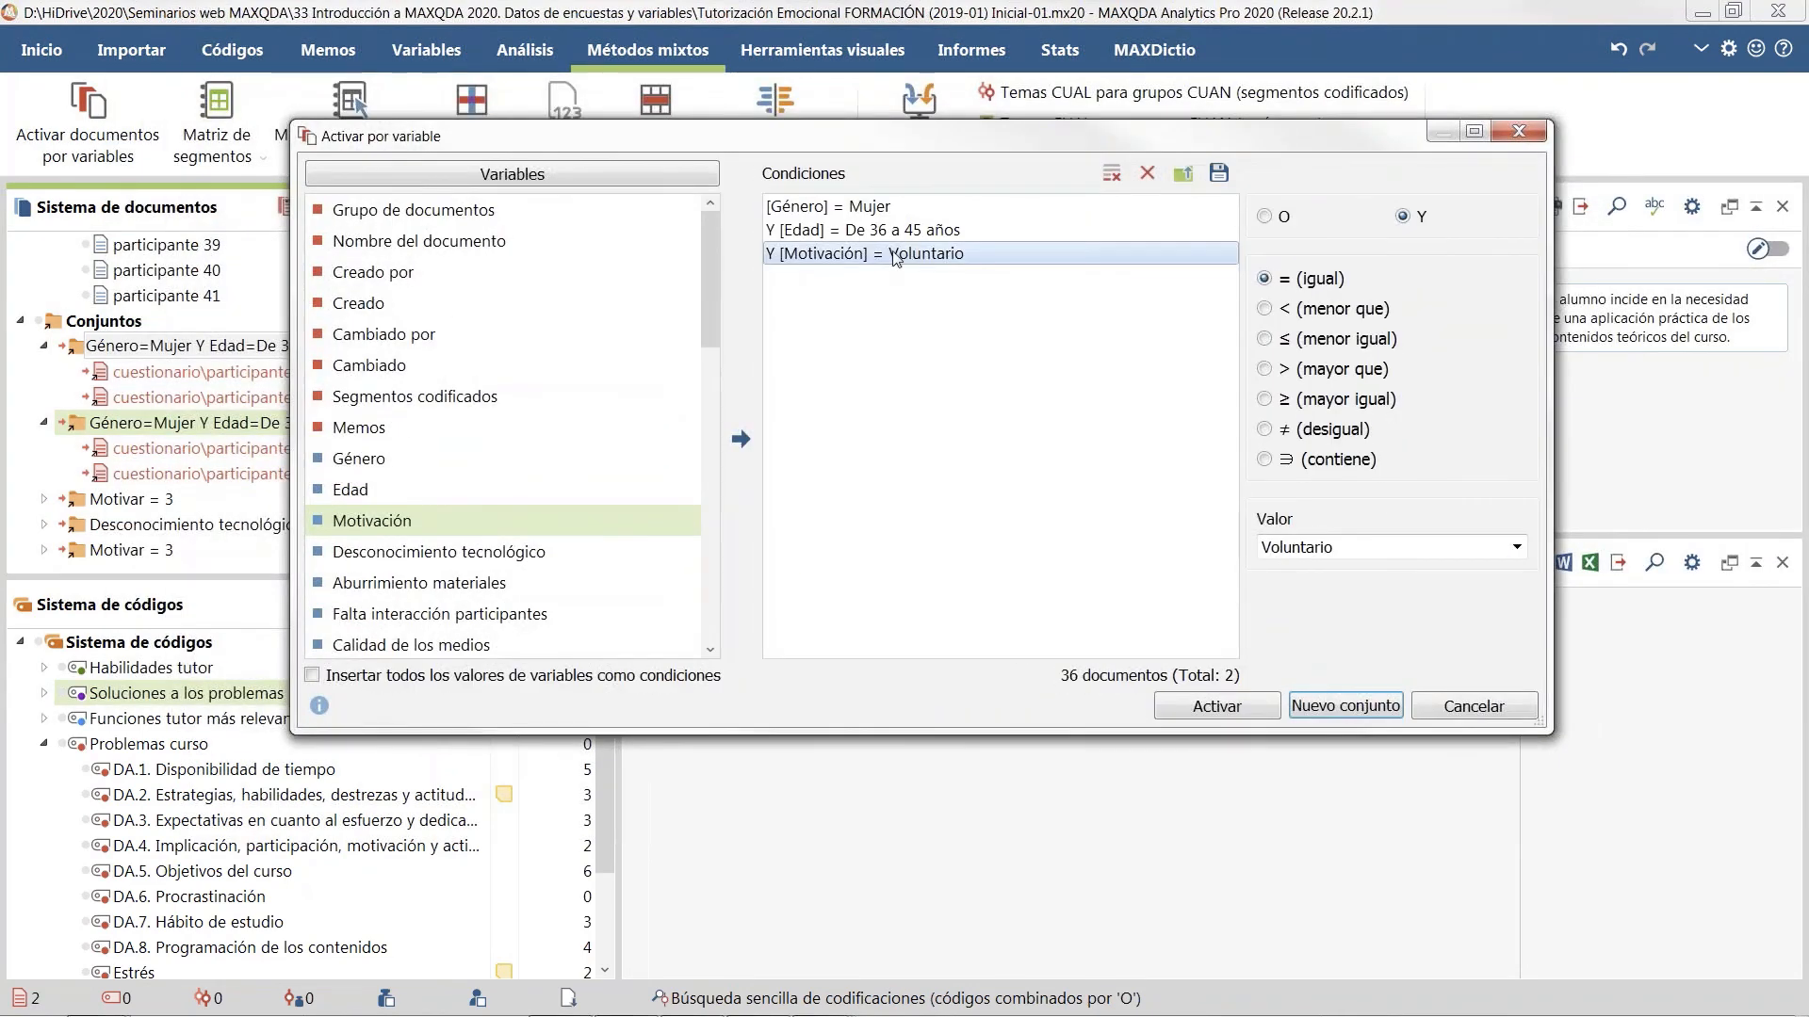
{"action": "scroll", "coordinate": [540, 537], "scroll_direction": "down", "scroll_amount": 3}
{"action": "scroll", "coordinate": [540, 537], "scroll_direction": "down", "scroll_amount": 3}
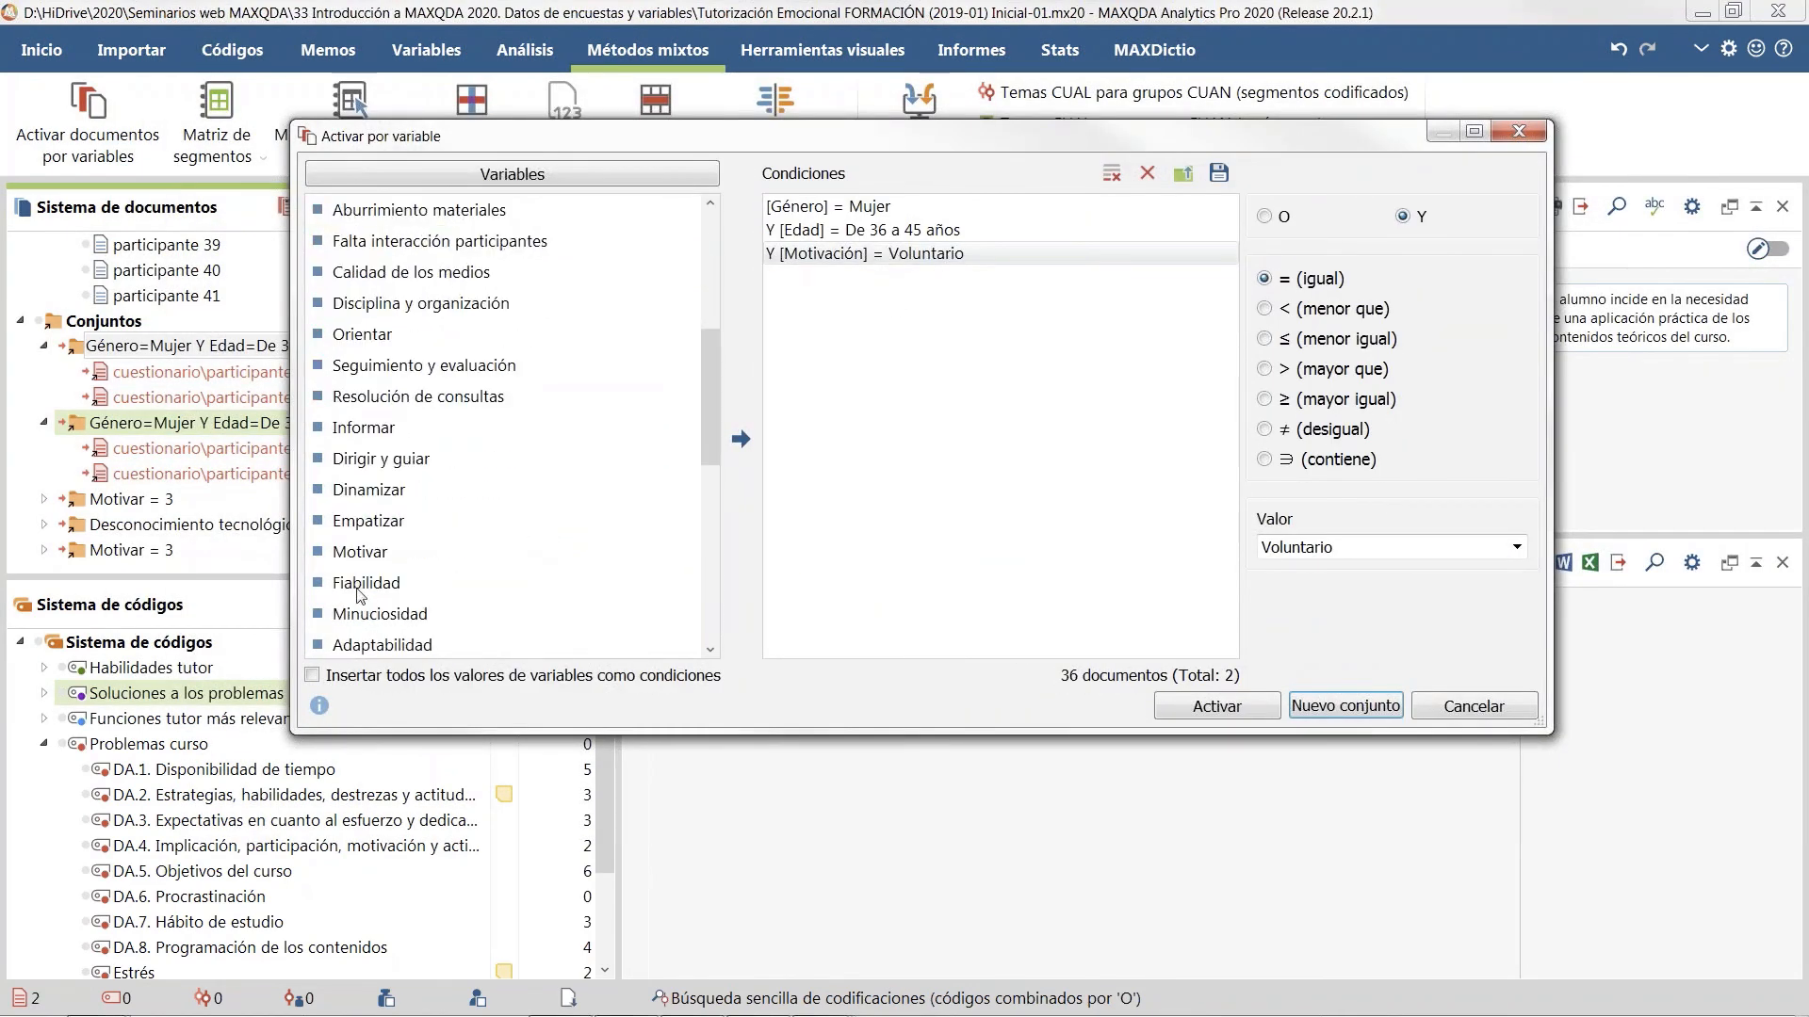
{"action": "left_click", "coordinate": [381, 531]}
{"action": "left_click", "coordinate": [743, 441]}
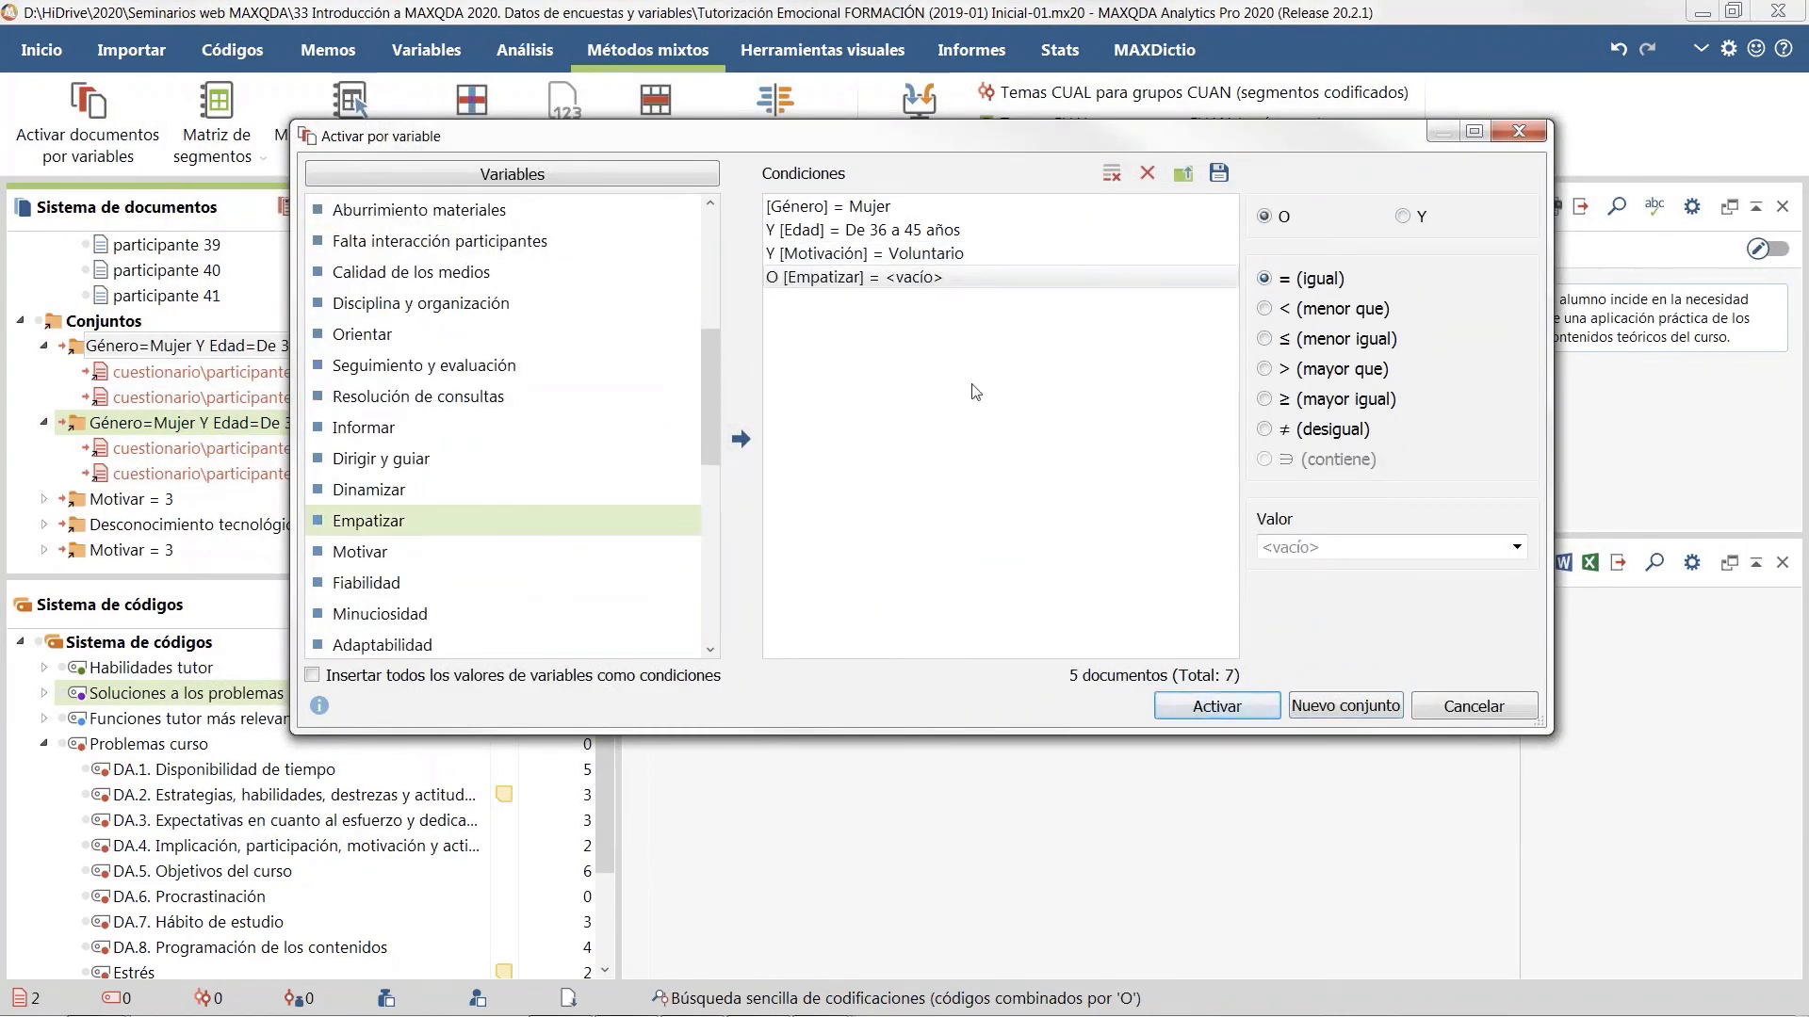
{"action": "left_click", "coordinate": [1516, 547]}
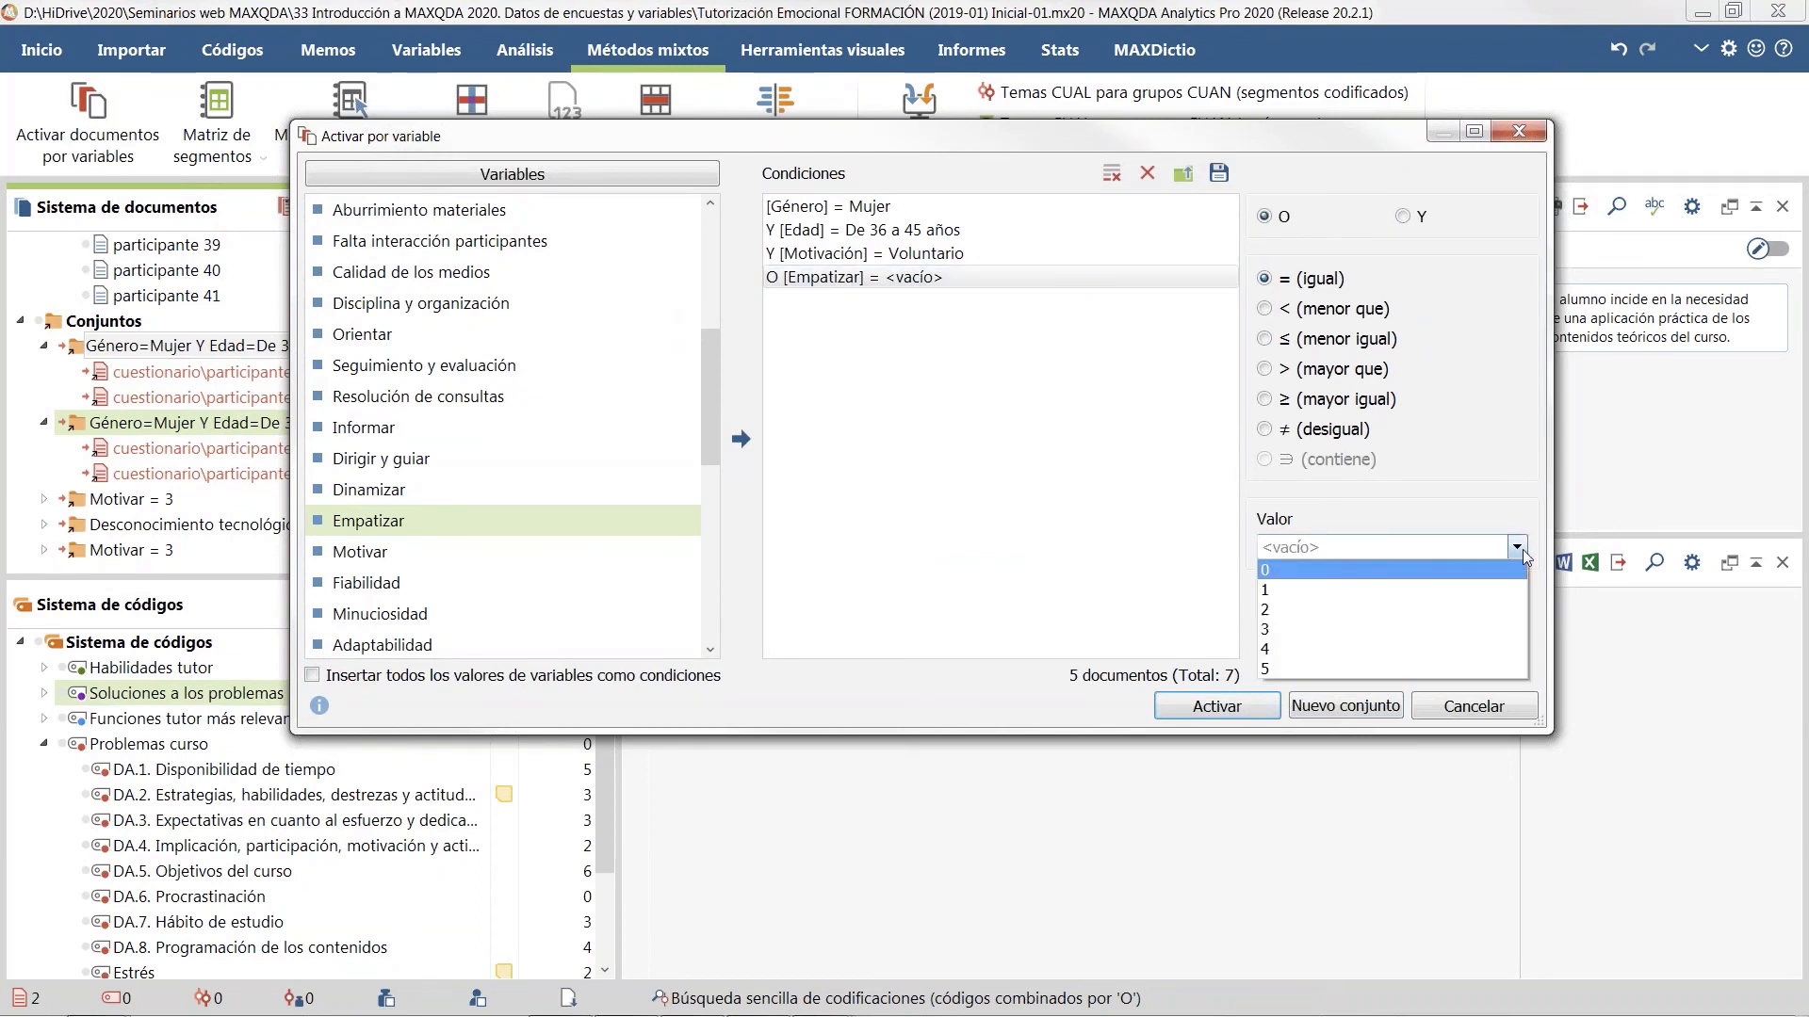
{"action": "left_click", "coordinate": [1451, 647]}
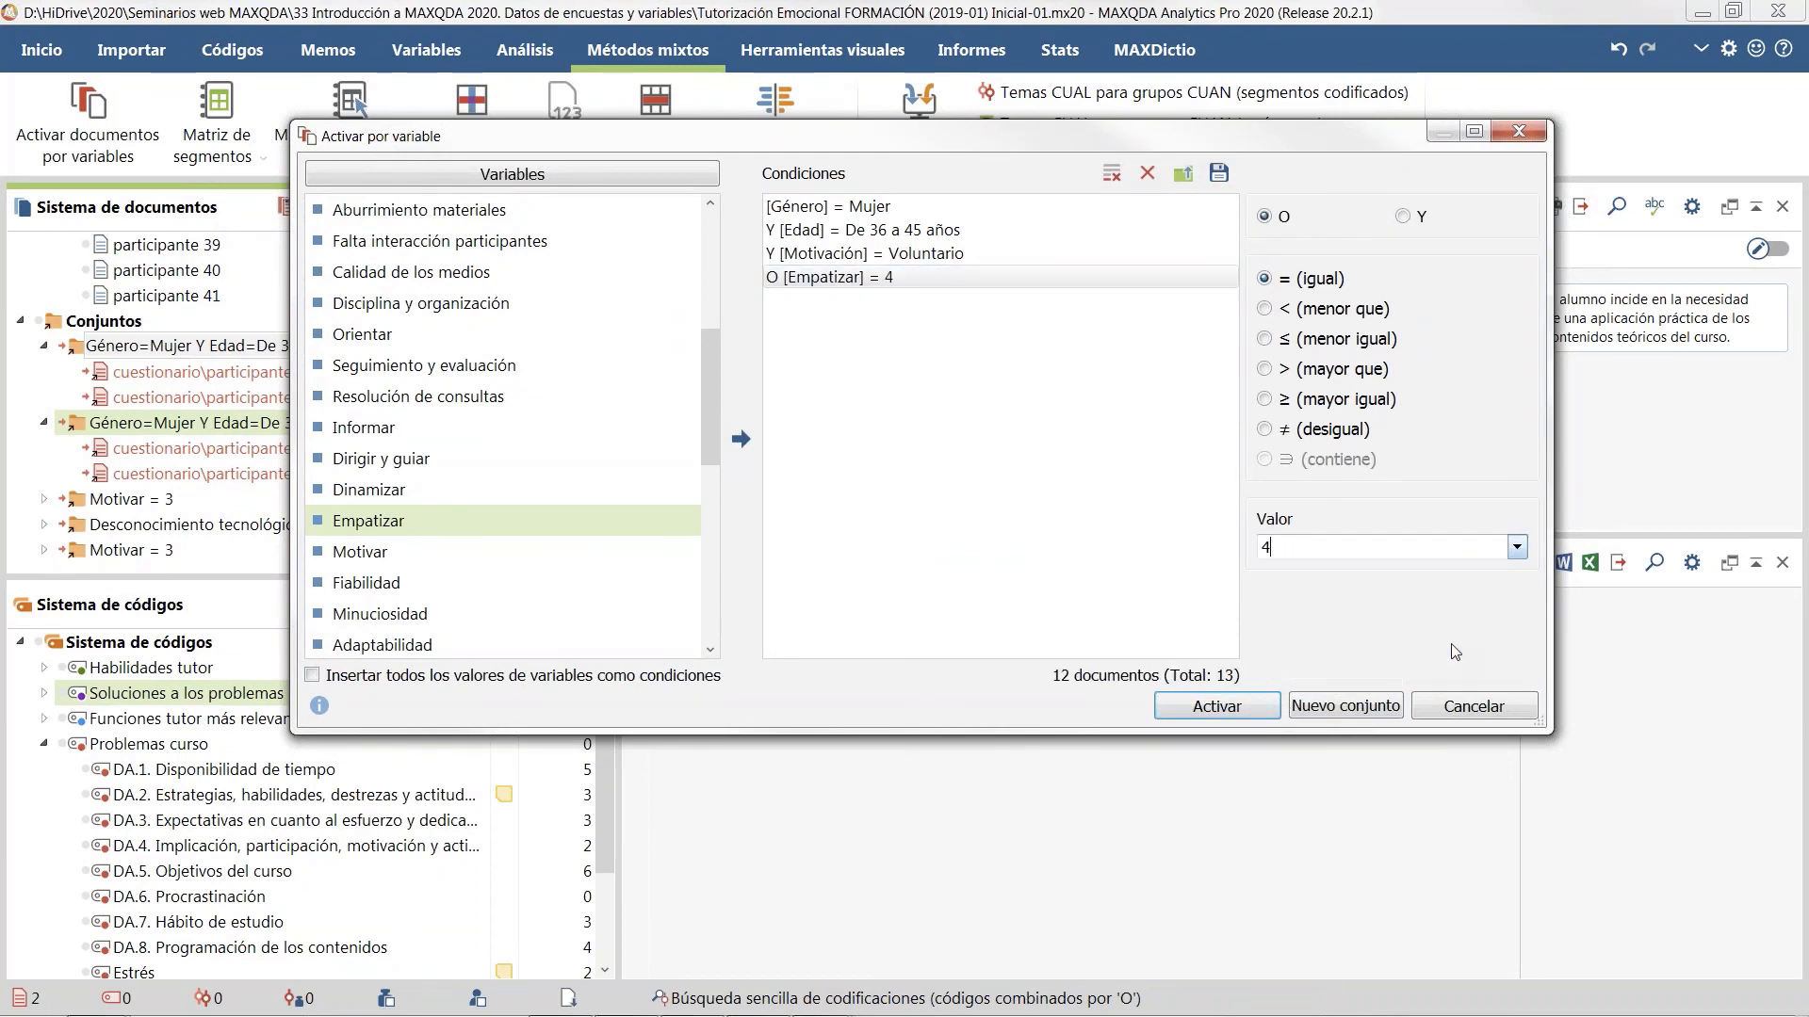
{"action": "left_click", "coordinate": [1270, 372]}
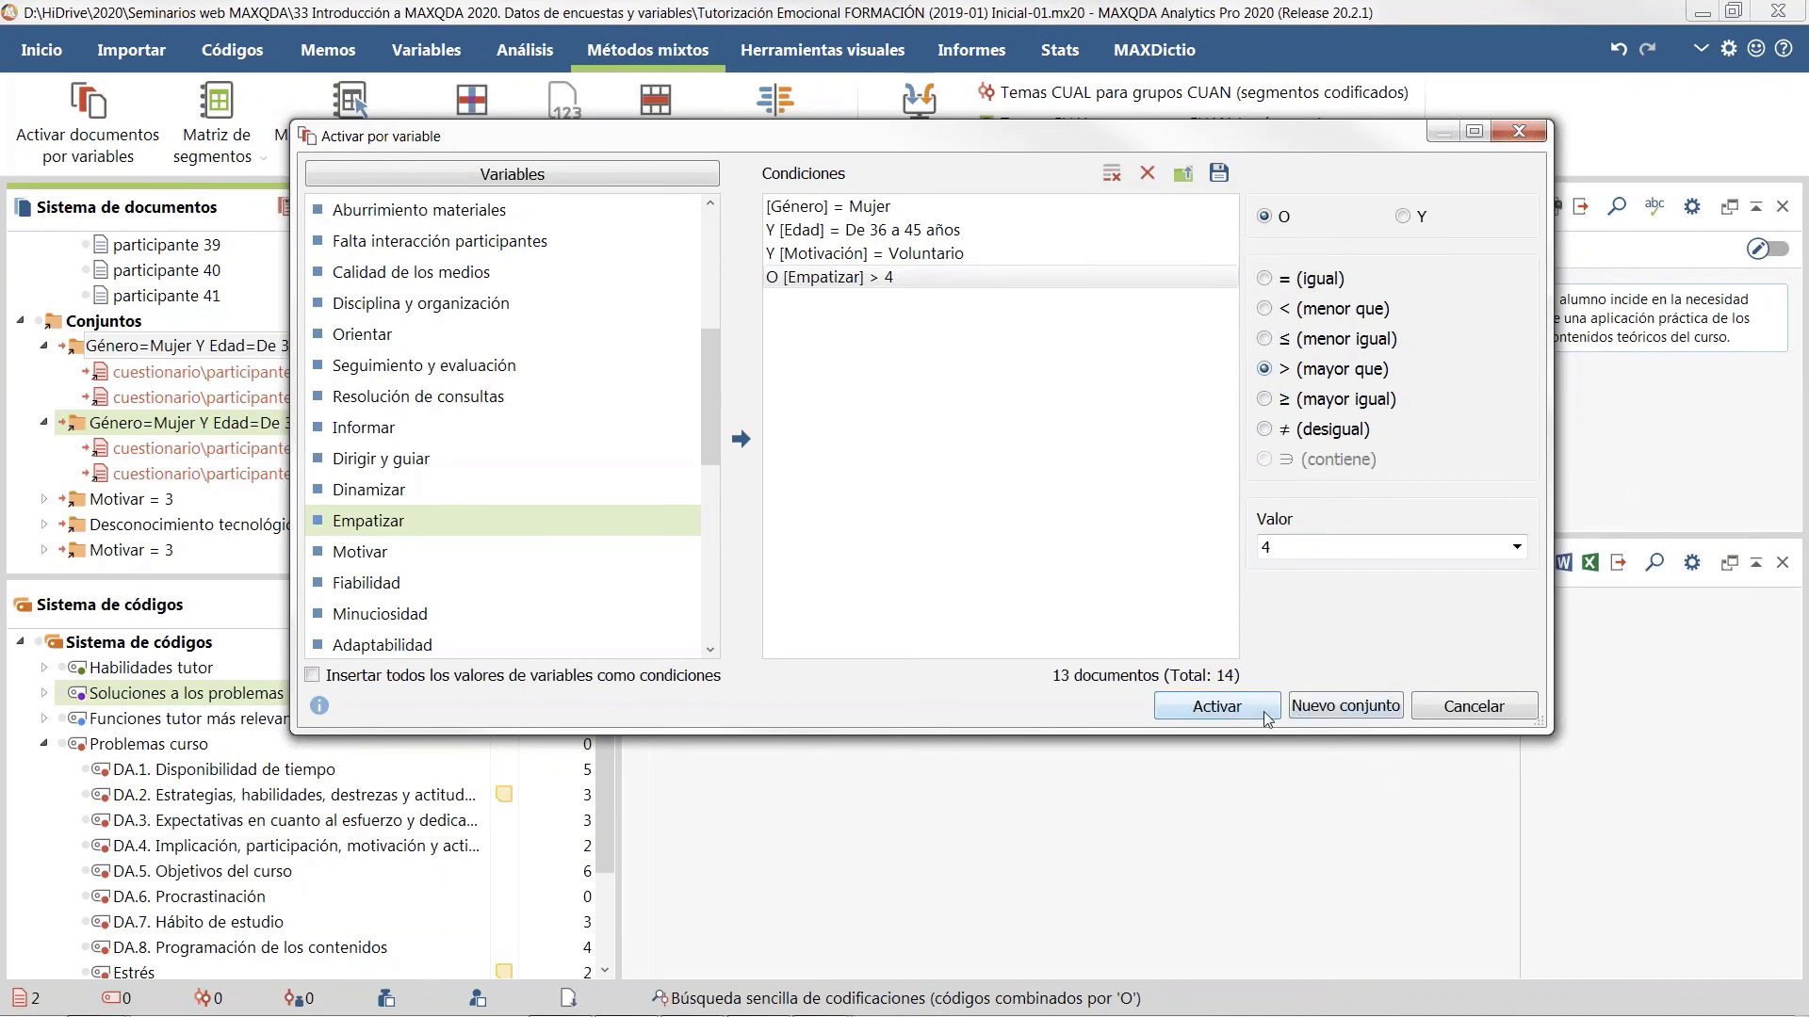
Step: Activate the documents matching the four conditions with the O link and review the activated participants in the document list
{"action": "left_click", "coordinate": [1182, 712]}
{"action": "scroll", "coordinate": [370, 482], "scroll_direction": "up", "scroll_amount": 10}
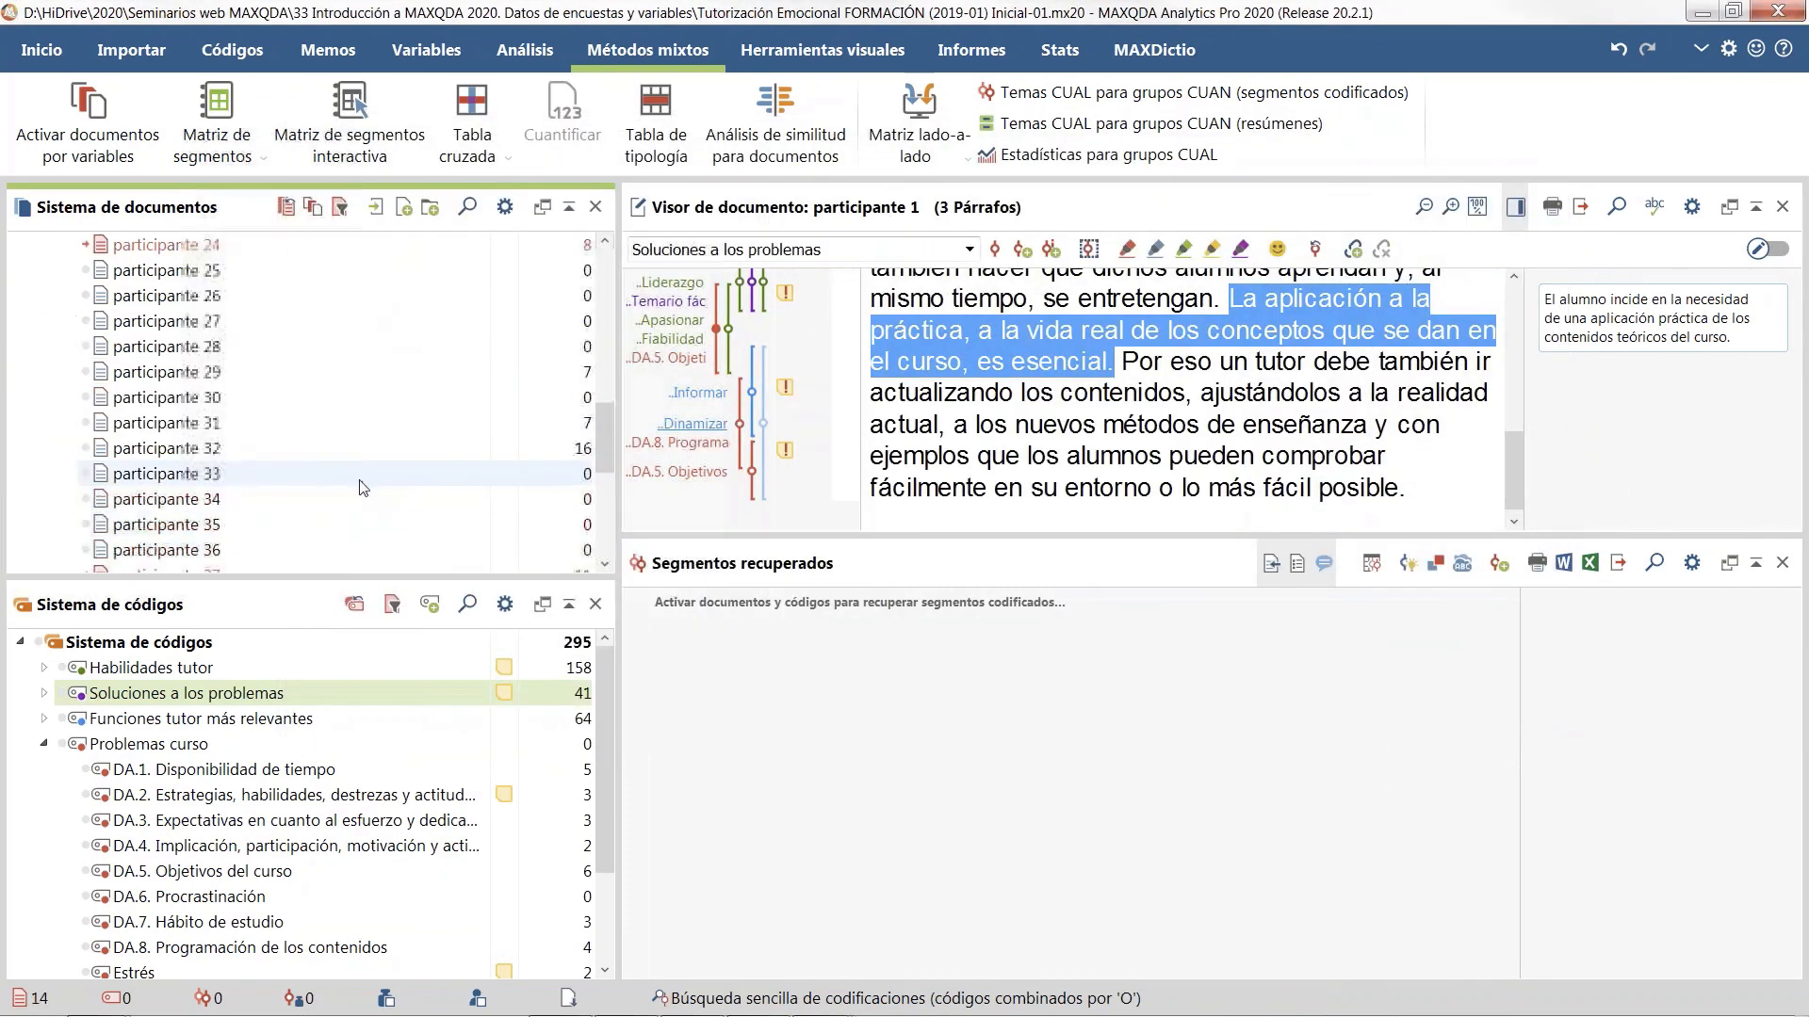
{"action": "scroll", "coordinate": [361, 490], "scroll_direction": "up", "scroll_amount": 4}
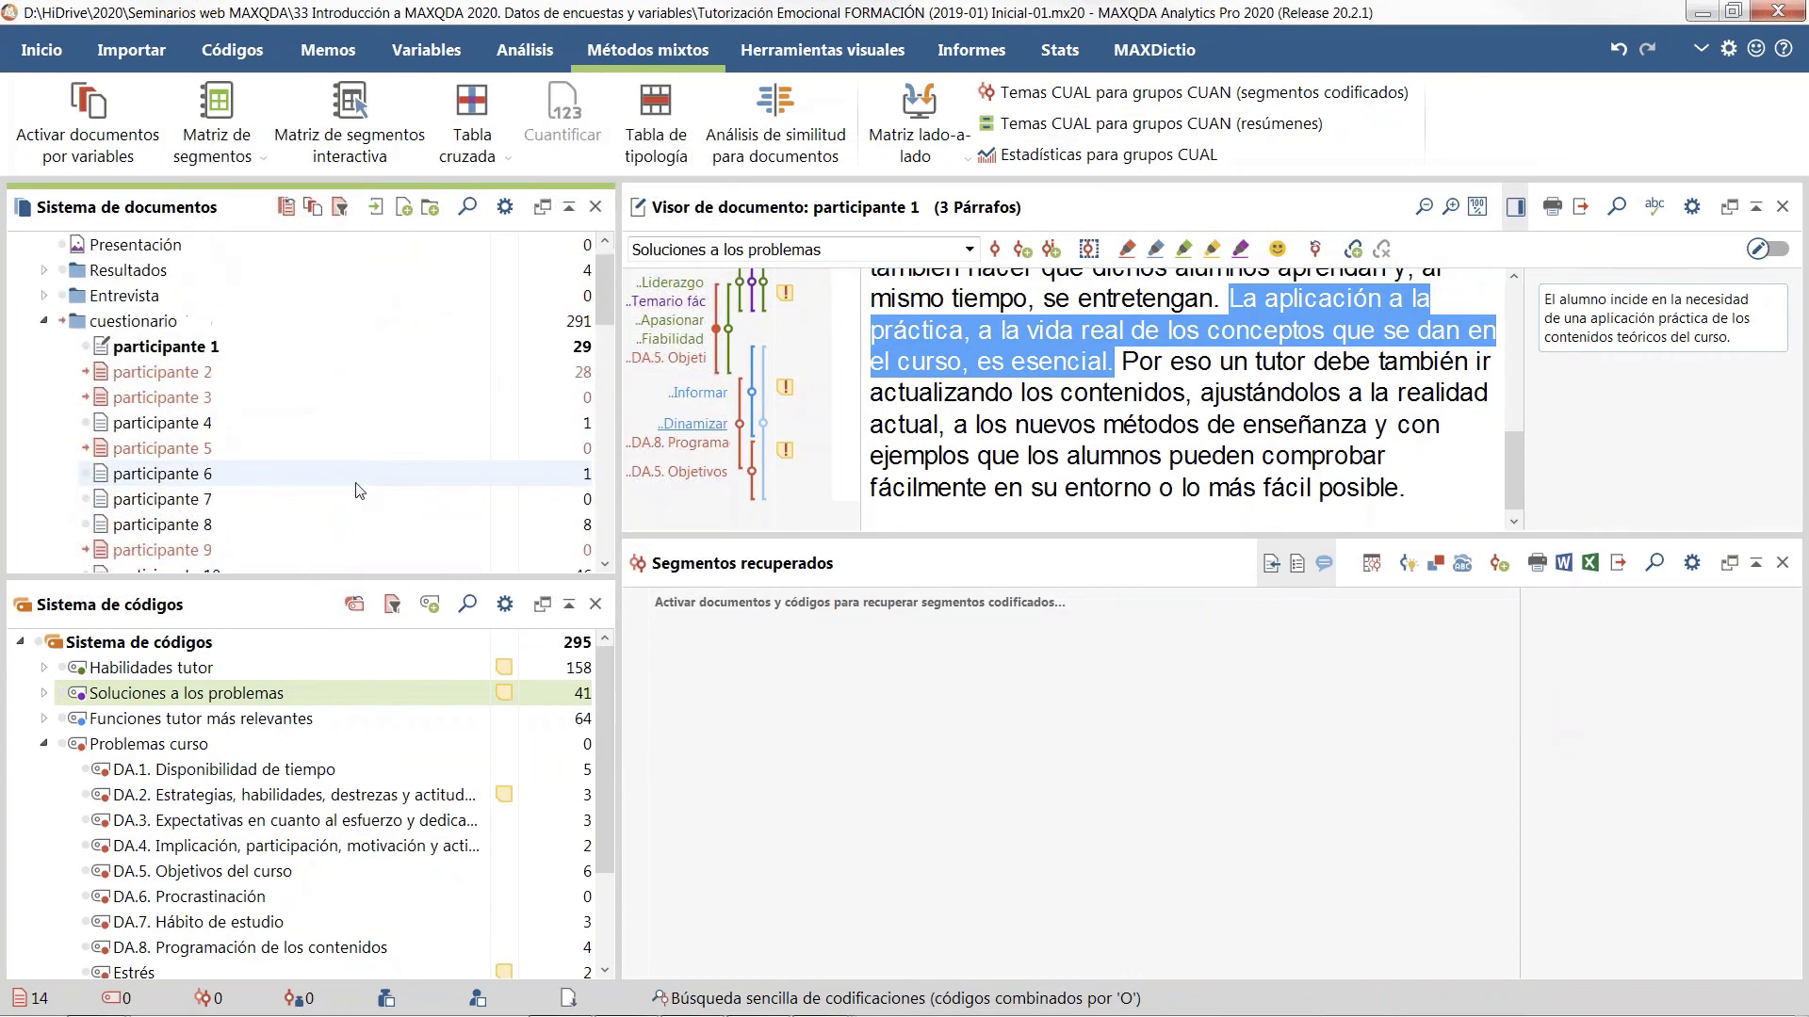
{"action": "scroll", "coordinate": [358, 485], "scroll_direction": "down", "scroll_amount": 9}
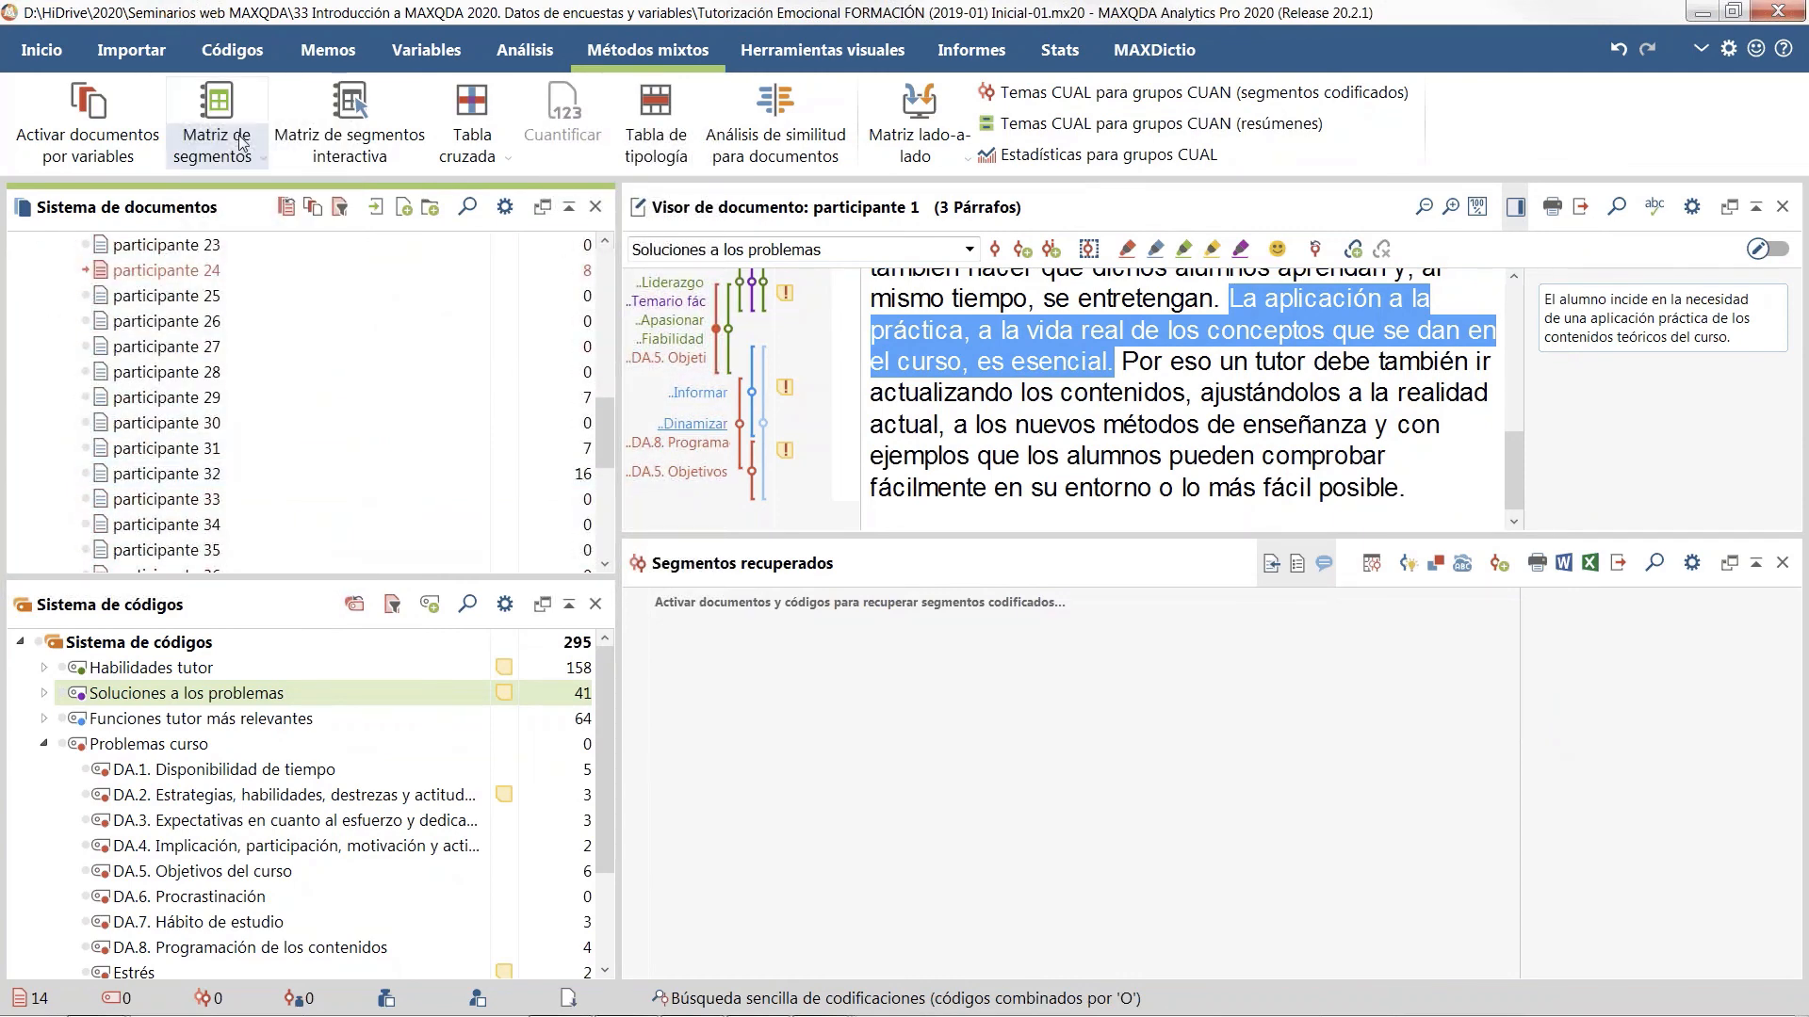
Step: Link the Empatizar > 4 condition with Y, activate the matching documents and check them in the document list
{"action": "left_click", "coordinate": [123, 143]}
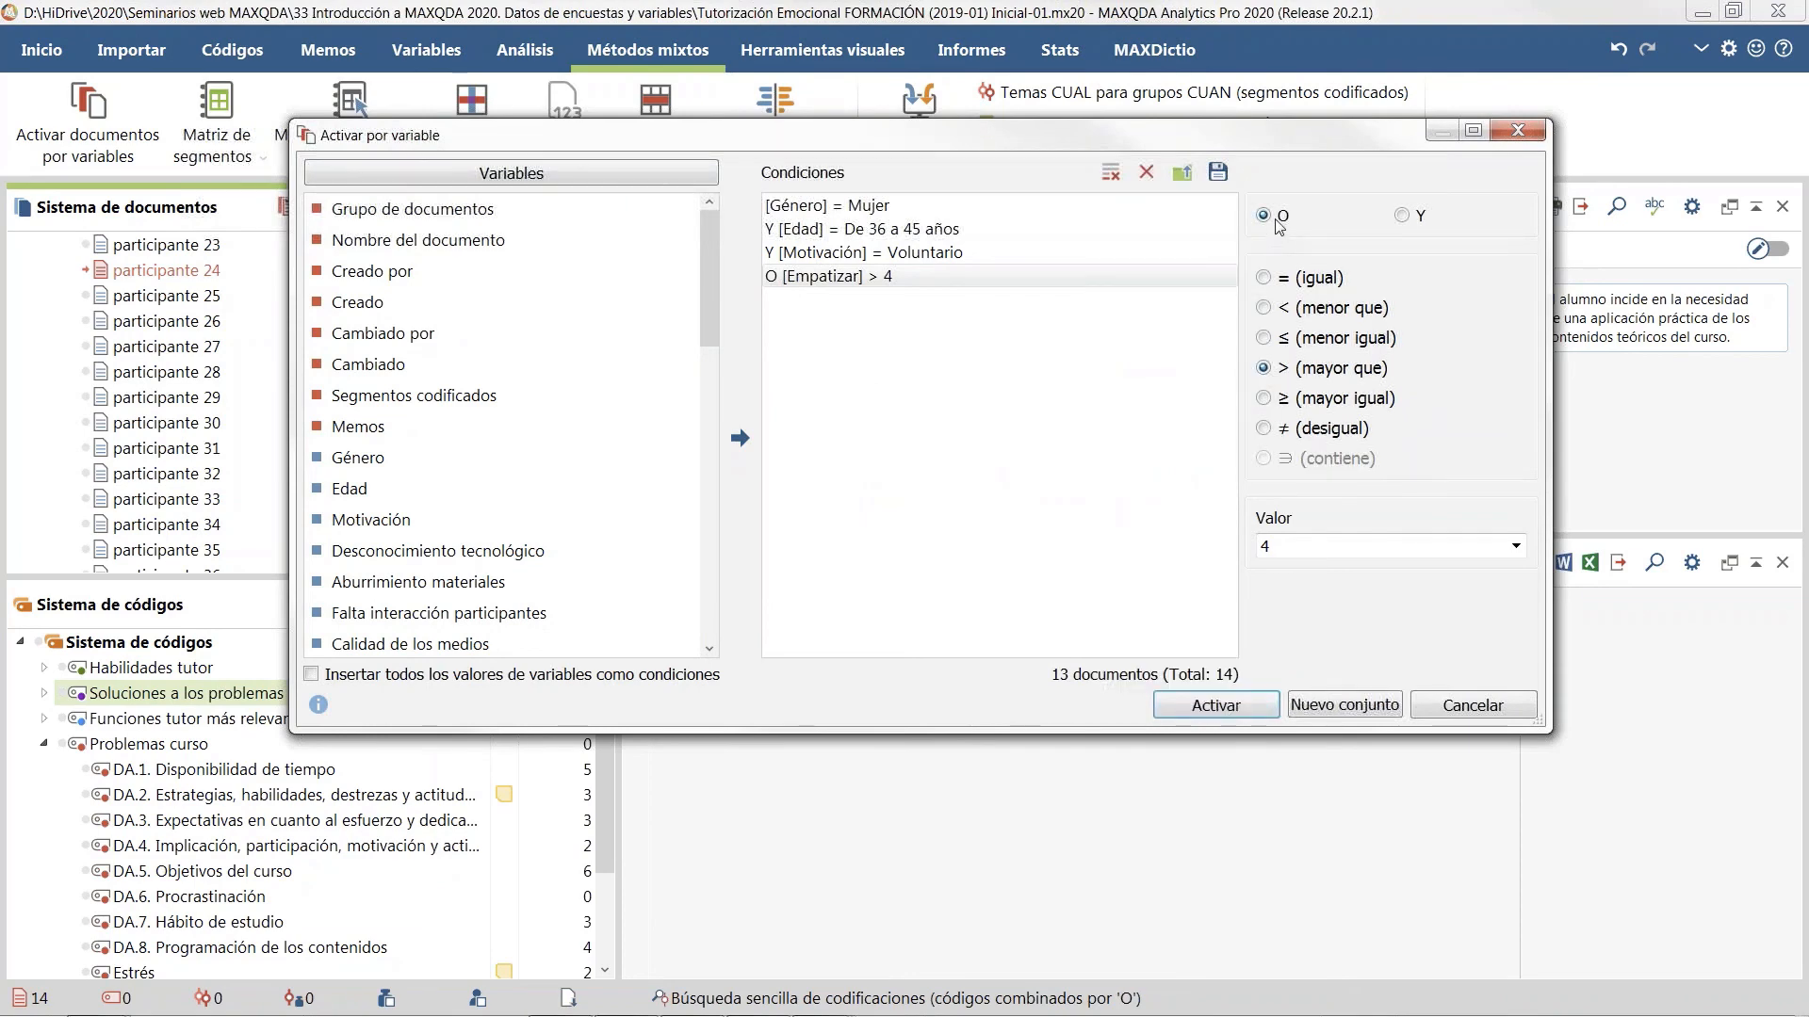
{"action": "left_click_drag", "start_coordinate": [650, 135], "coordinate": [834, 134]}
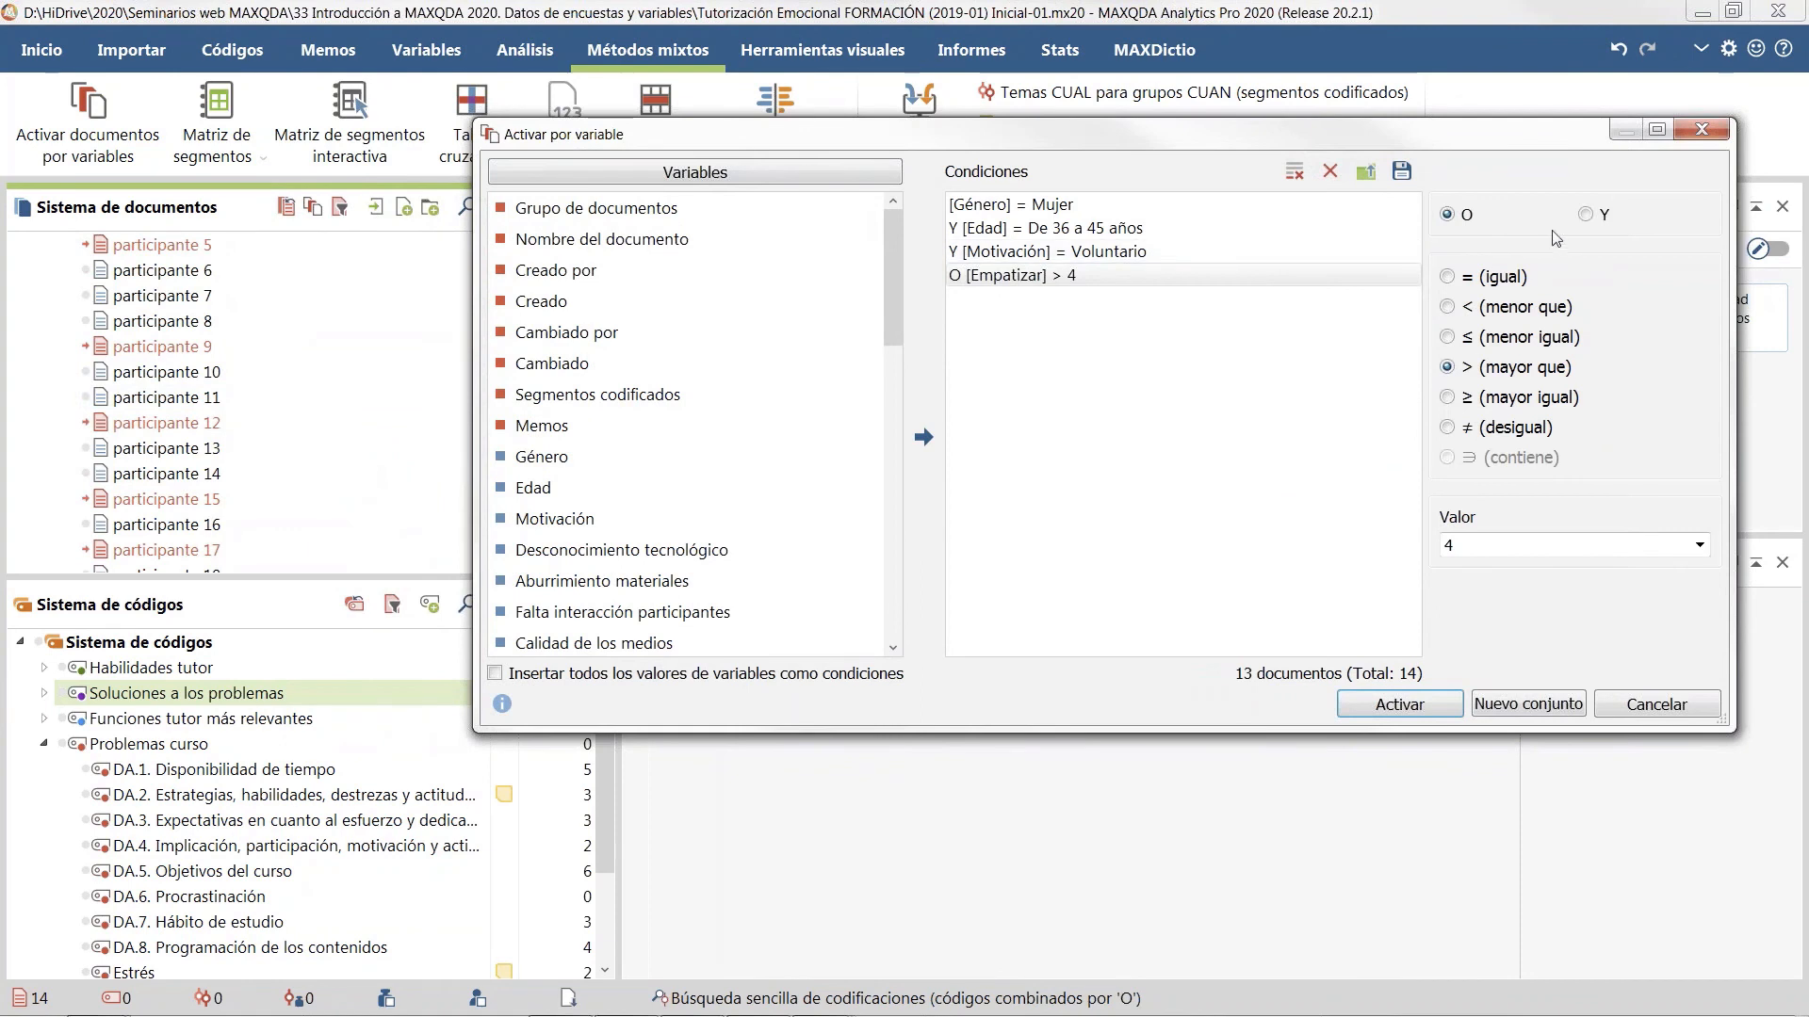
{"action": "left_click", "coordinate": [1586, 216]}
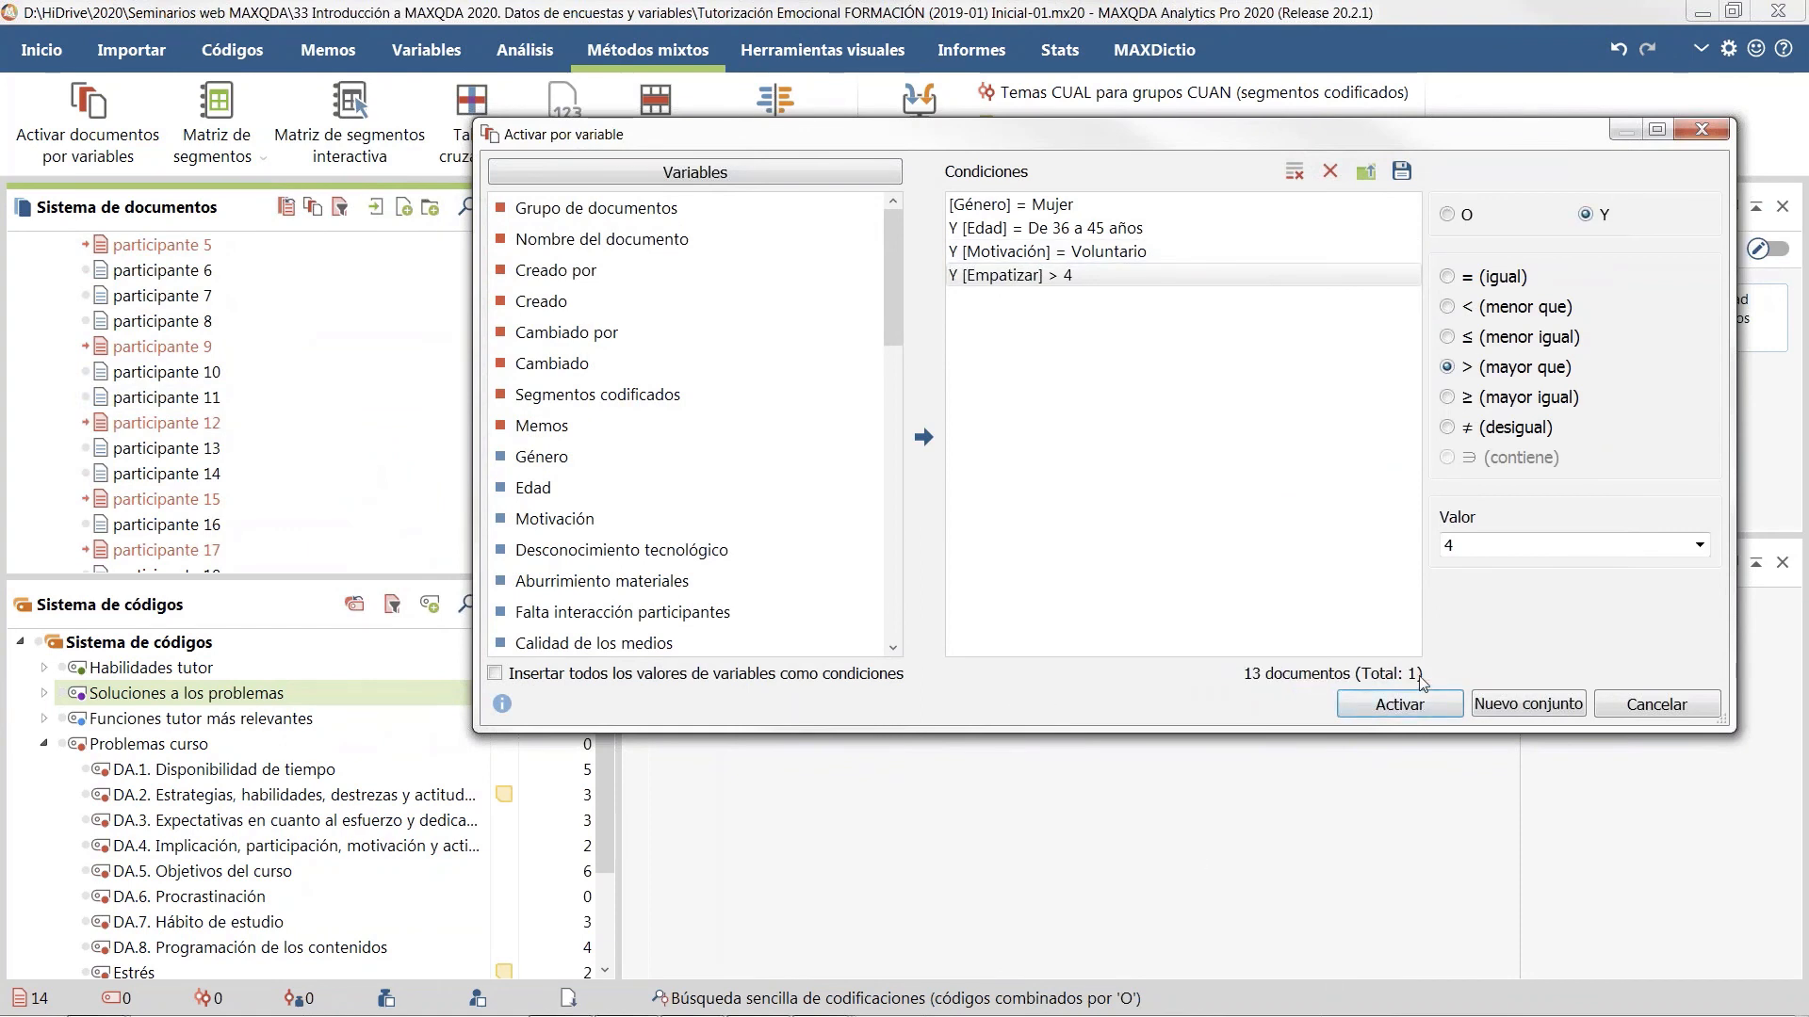
{"action": "left_click", "coordinate": [1413, 704]}
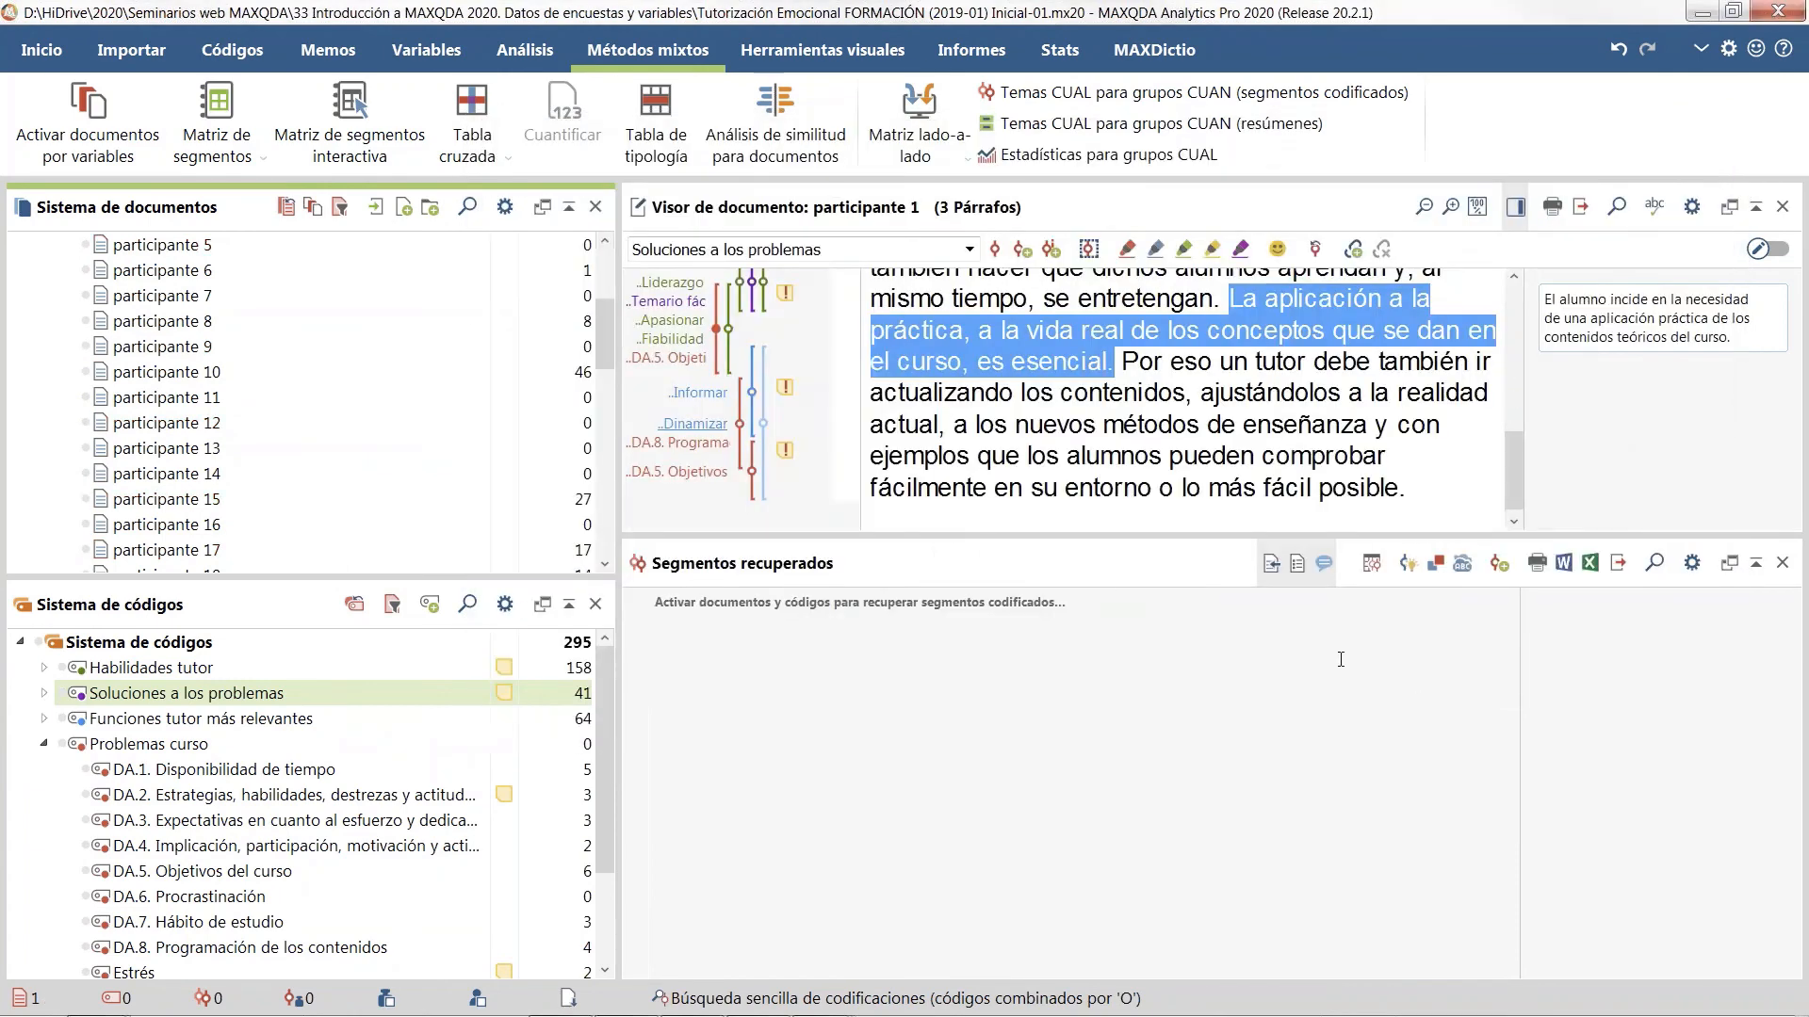
{"action": "scroll", "coordinate": [305, 490], "scroll_direction": "up", "scroll_amount": 3}
{"action": "scroll", "coordinate": [294, 468], "scroll_direction": "down", "scroll_amount": 5}
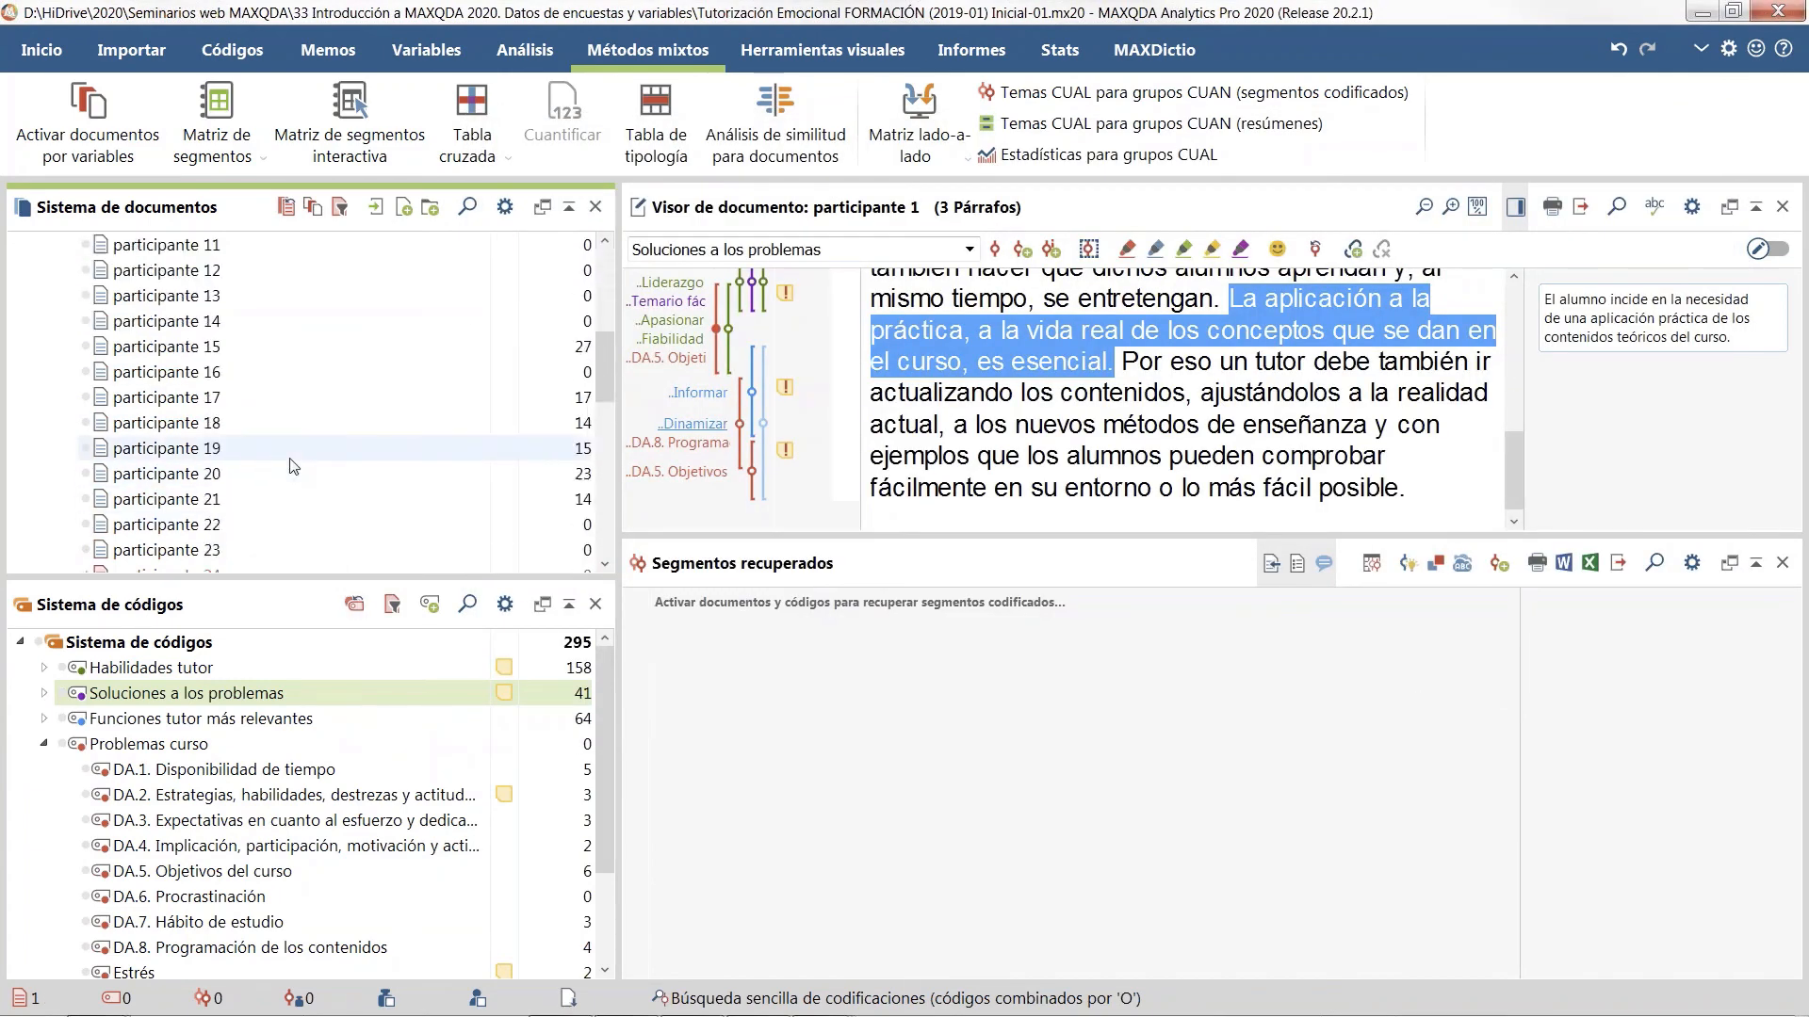
{"action": "scroll", "coordinate": [294, 467], "scroll_direction": "down", "scroll_amount": 3}
{"action": "mouse_move", "coordinate": [302, 471]}
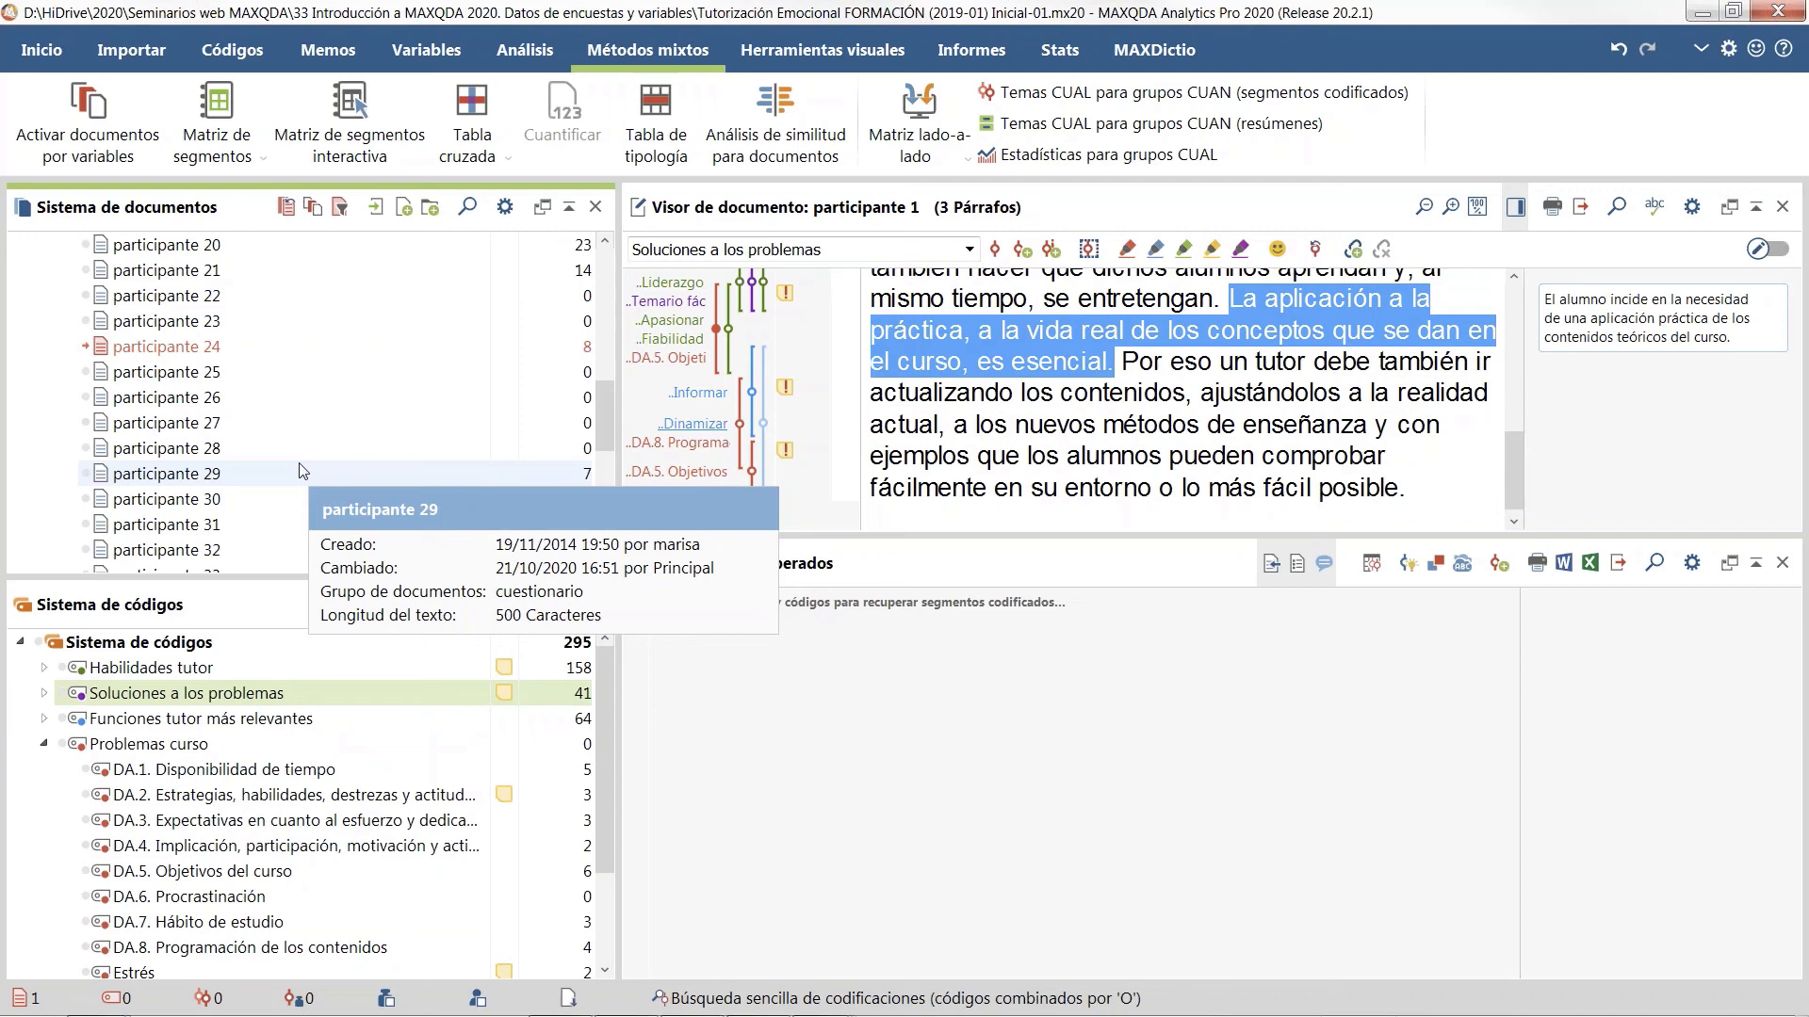
{"action": "left_click", "coordinate": [120, 165]}
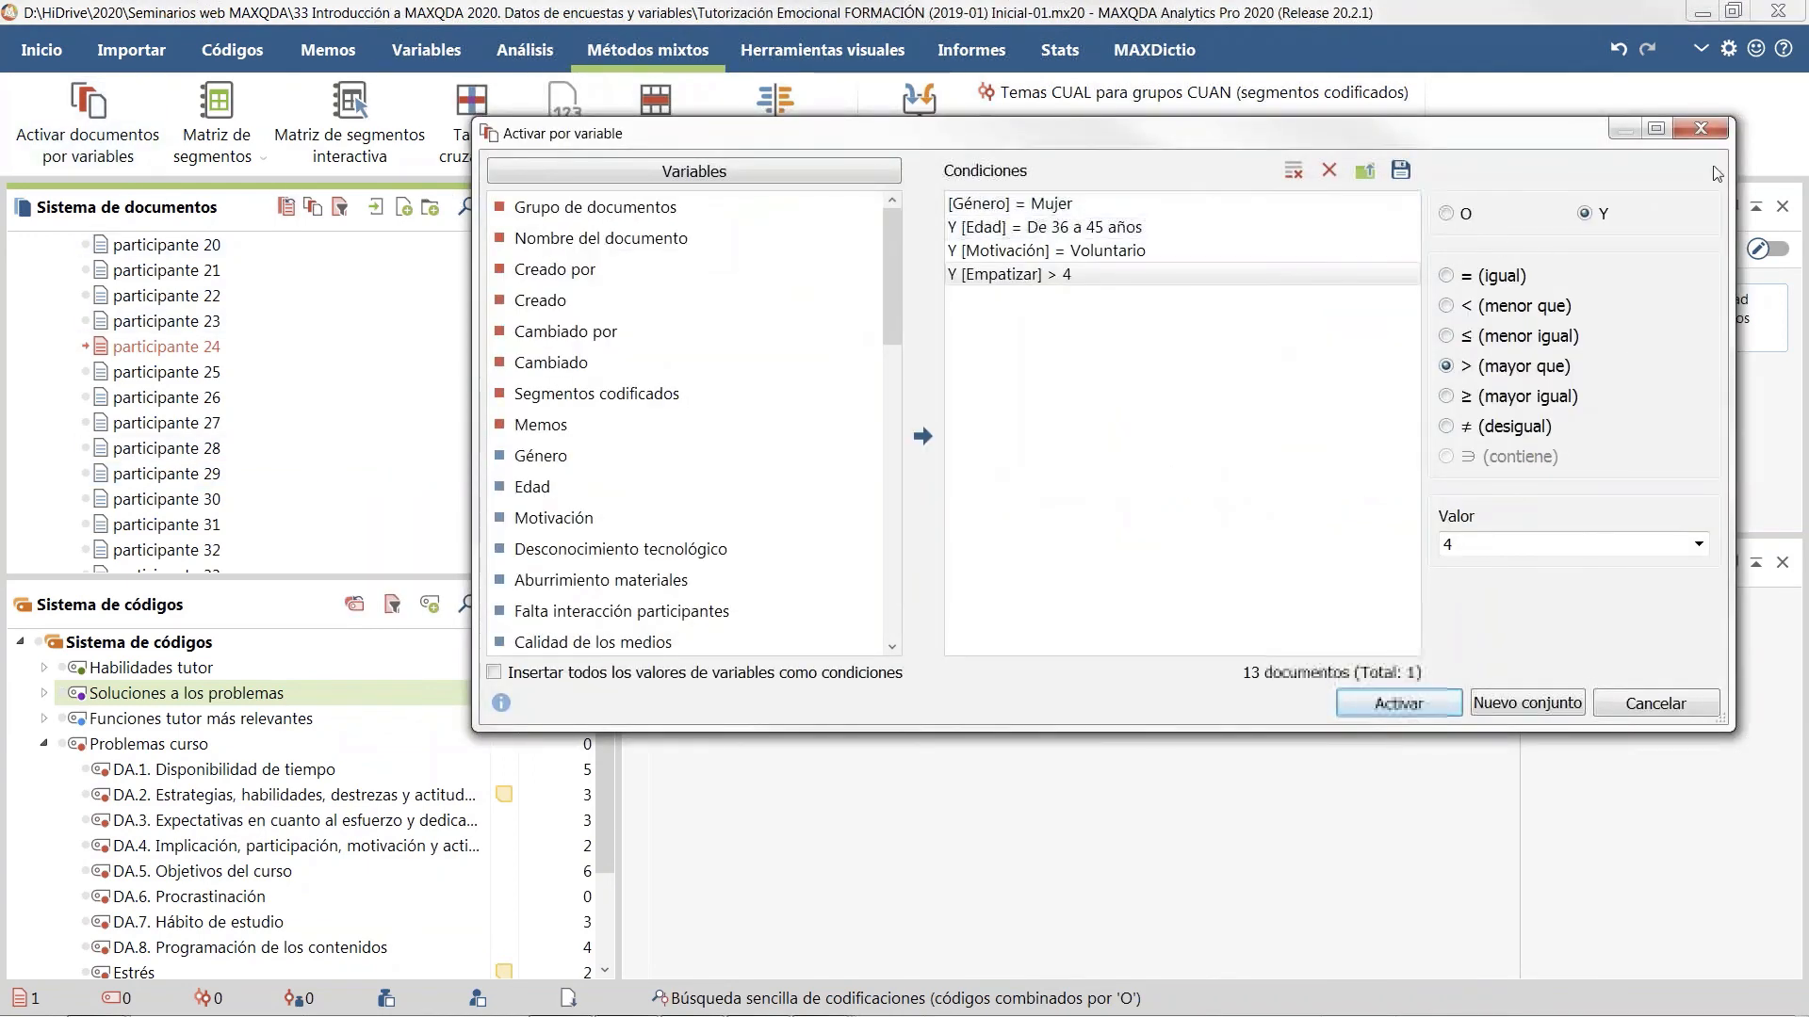
{"action": "left_click", "coordinate": [1716, 132]}
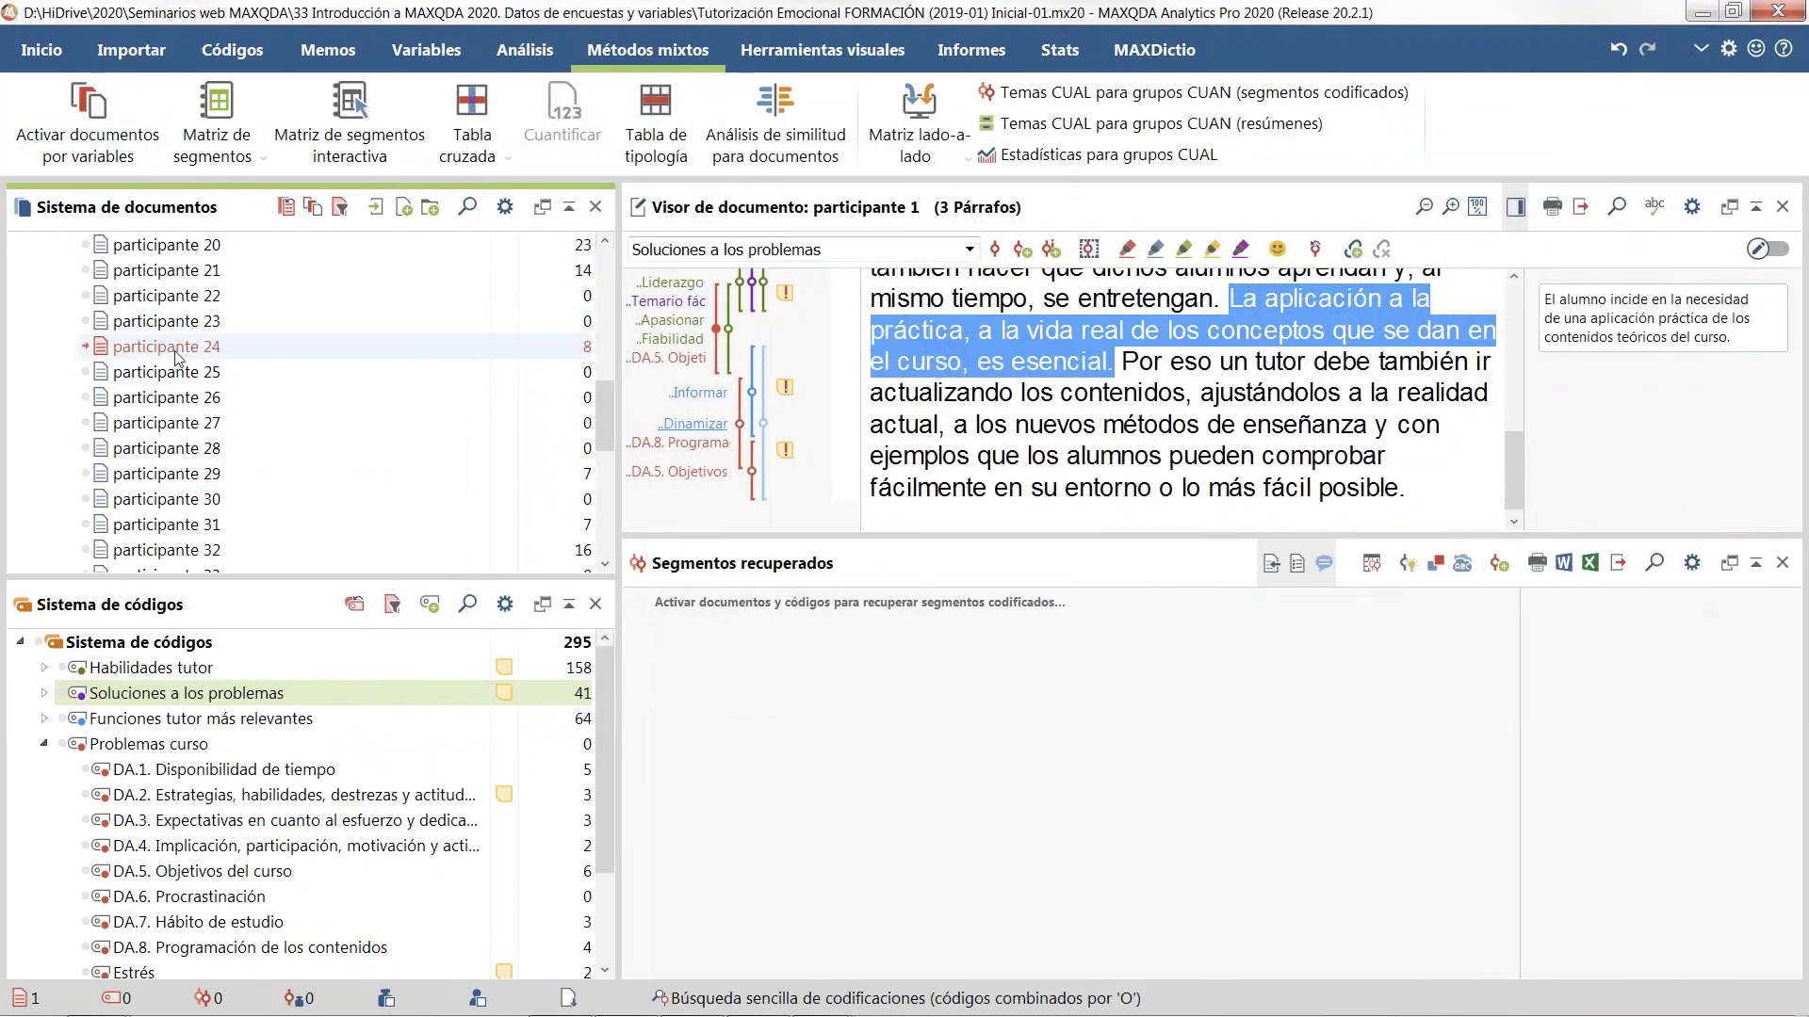
{"action": "mouse_move", "coordinate": [198, 357]}
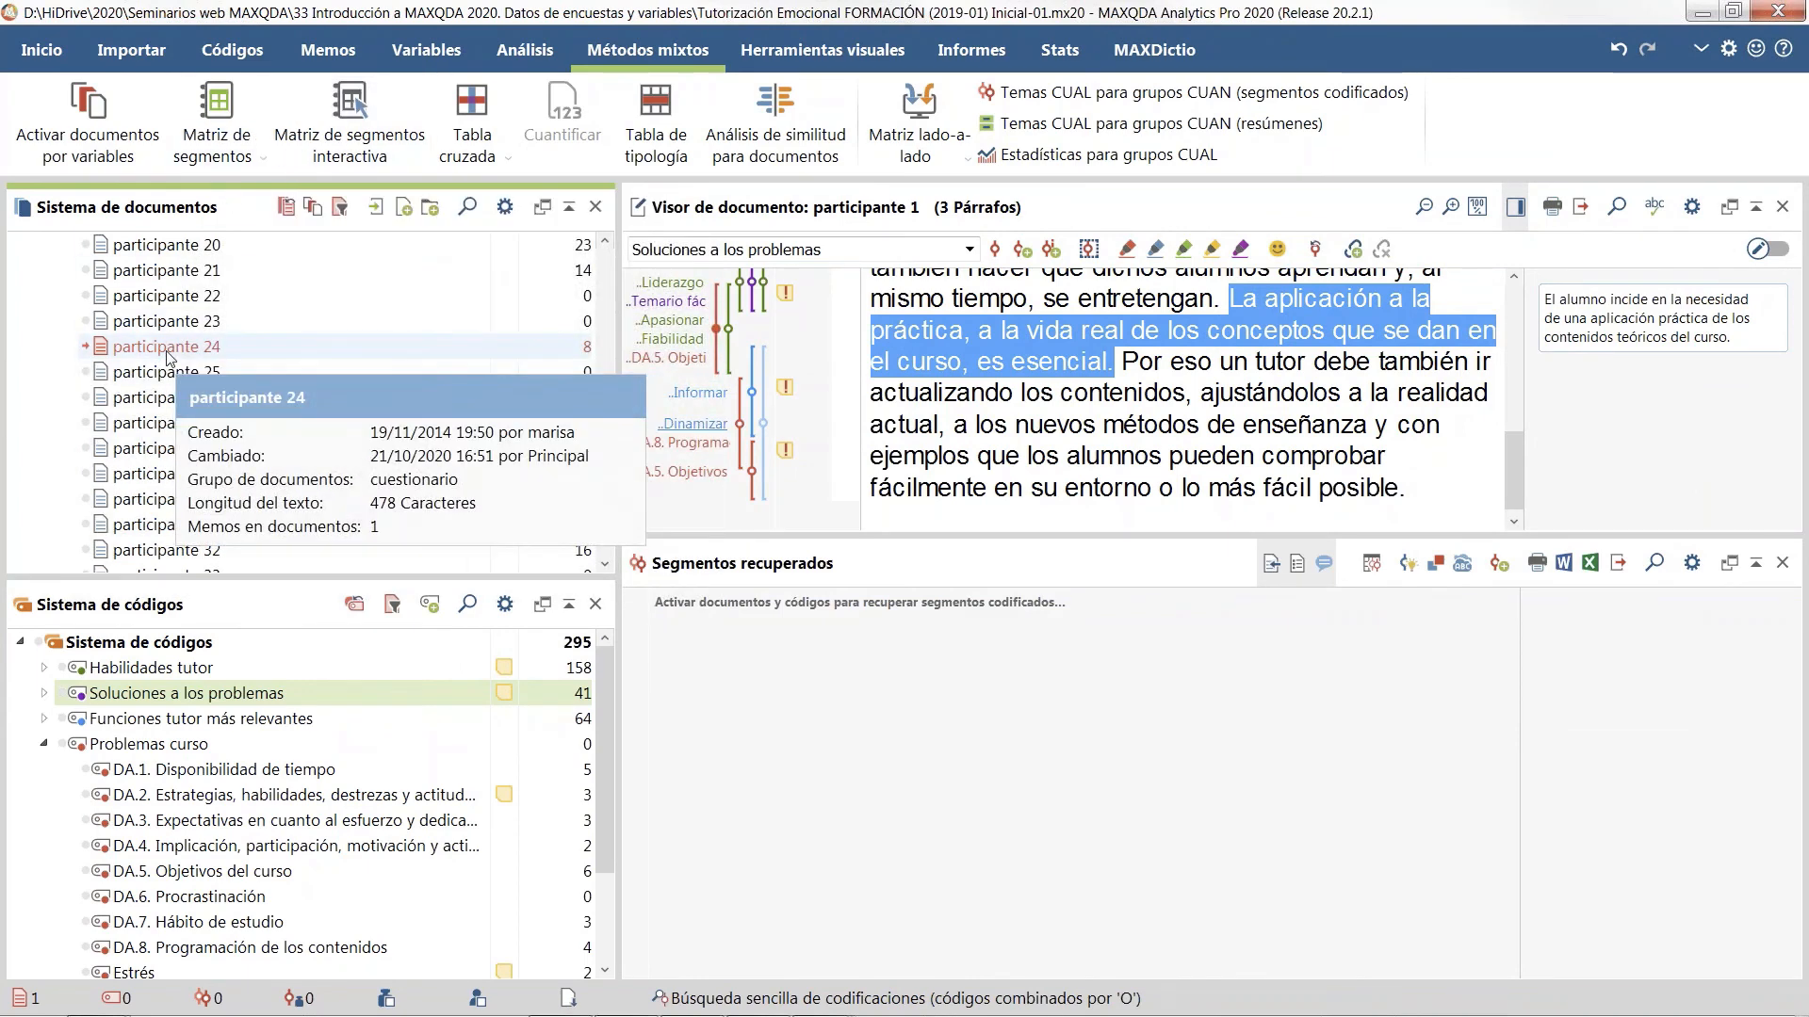
{"action": "right_click", "coordinate": [169, 355]}
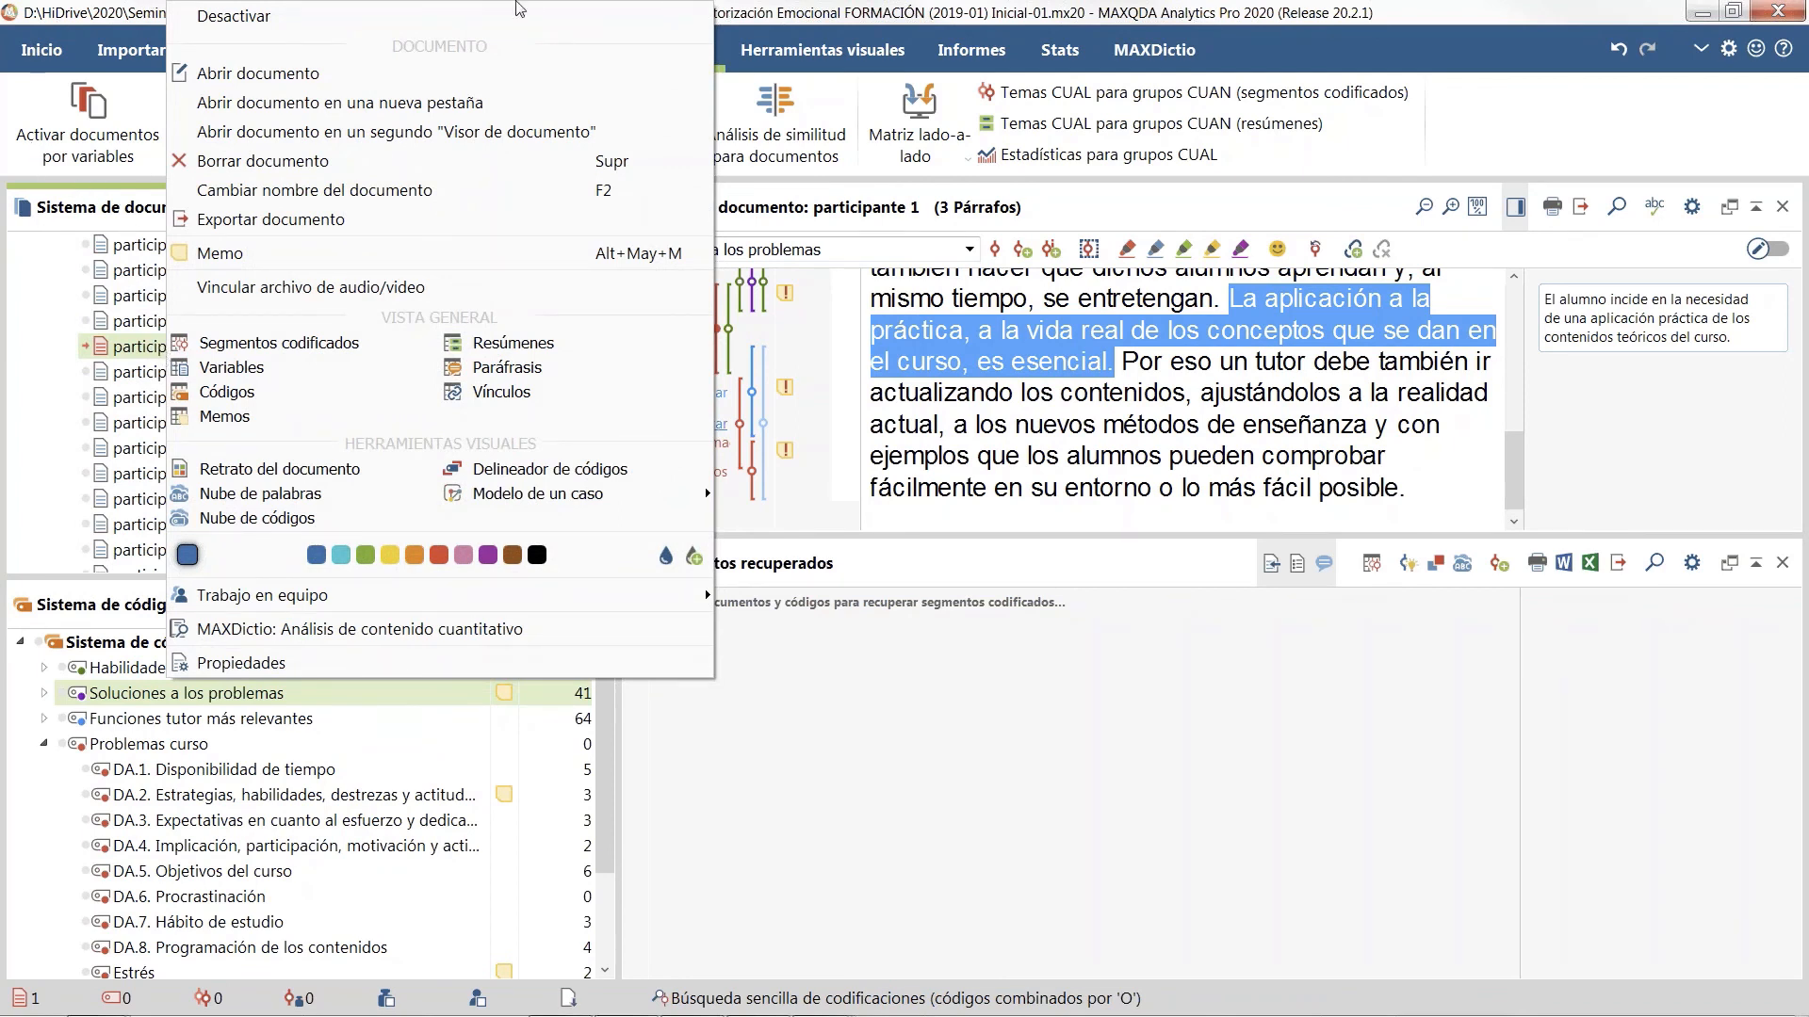
{"action": "key", "text": "Escape"}
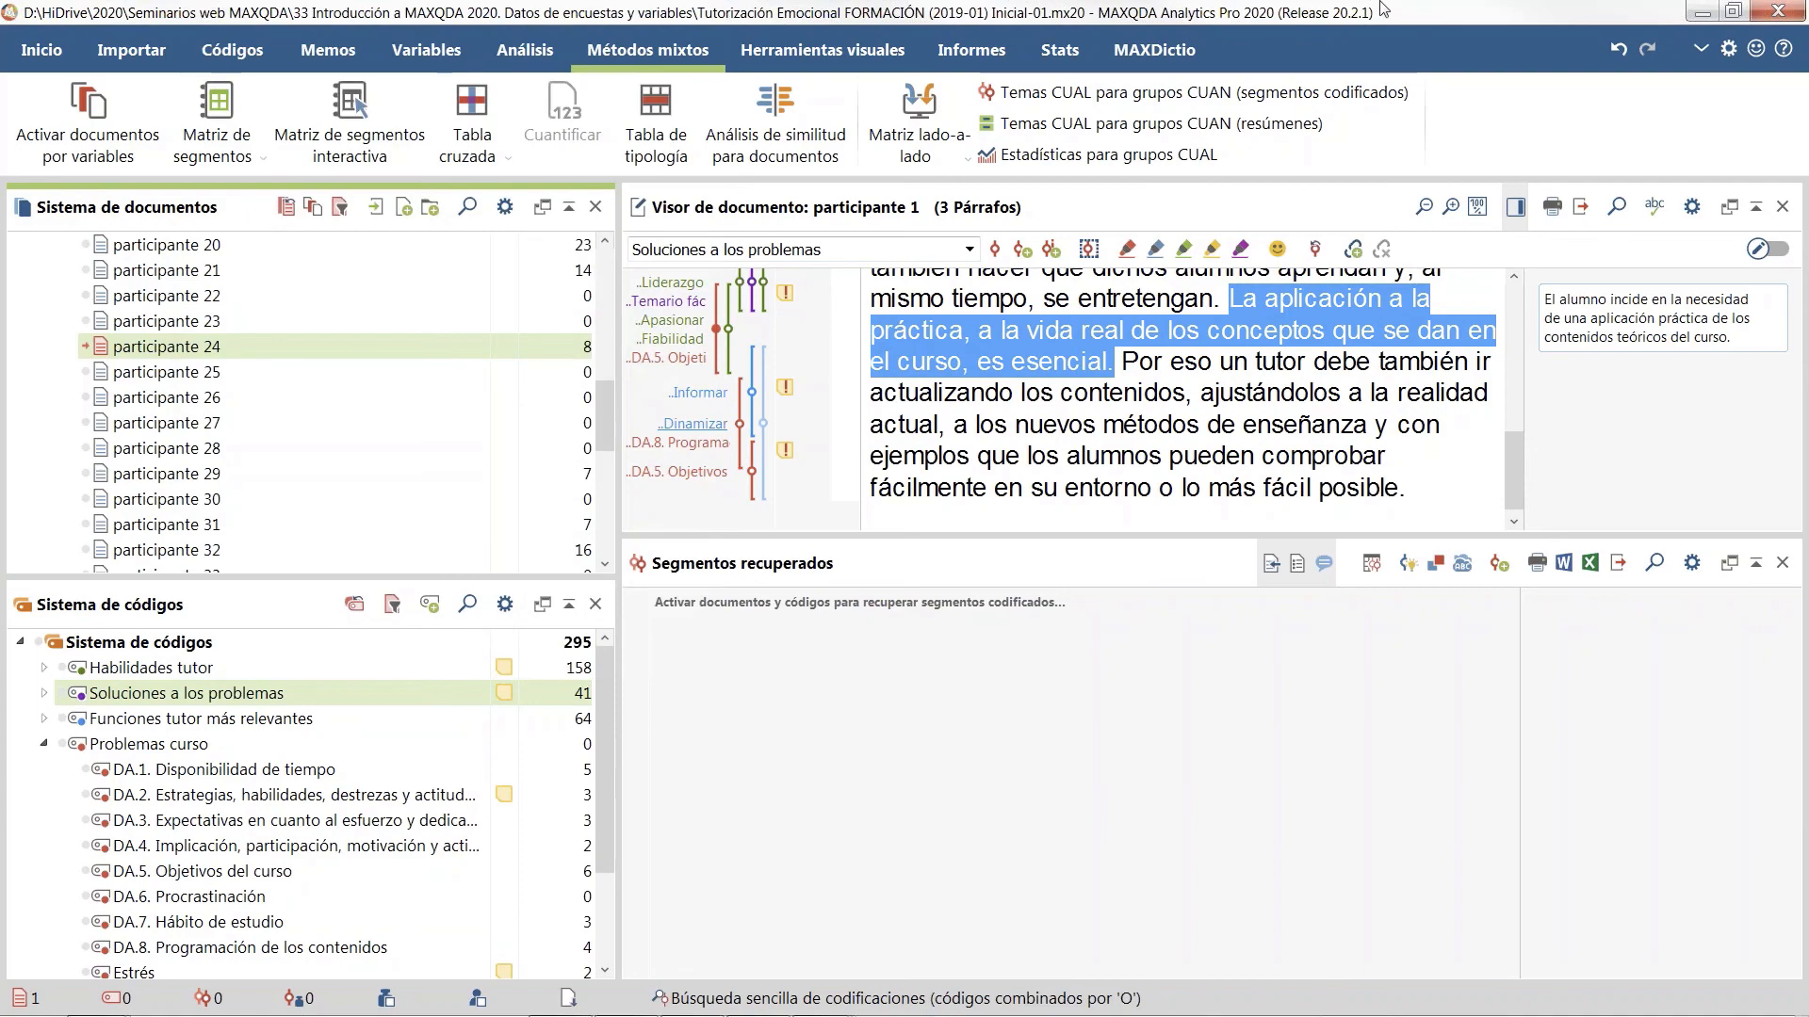
Step: Open the data editor for document variables and restrict it to the activated documents
{"action": "left_click", "coordinate": [411, 53]}
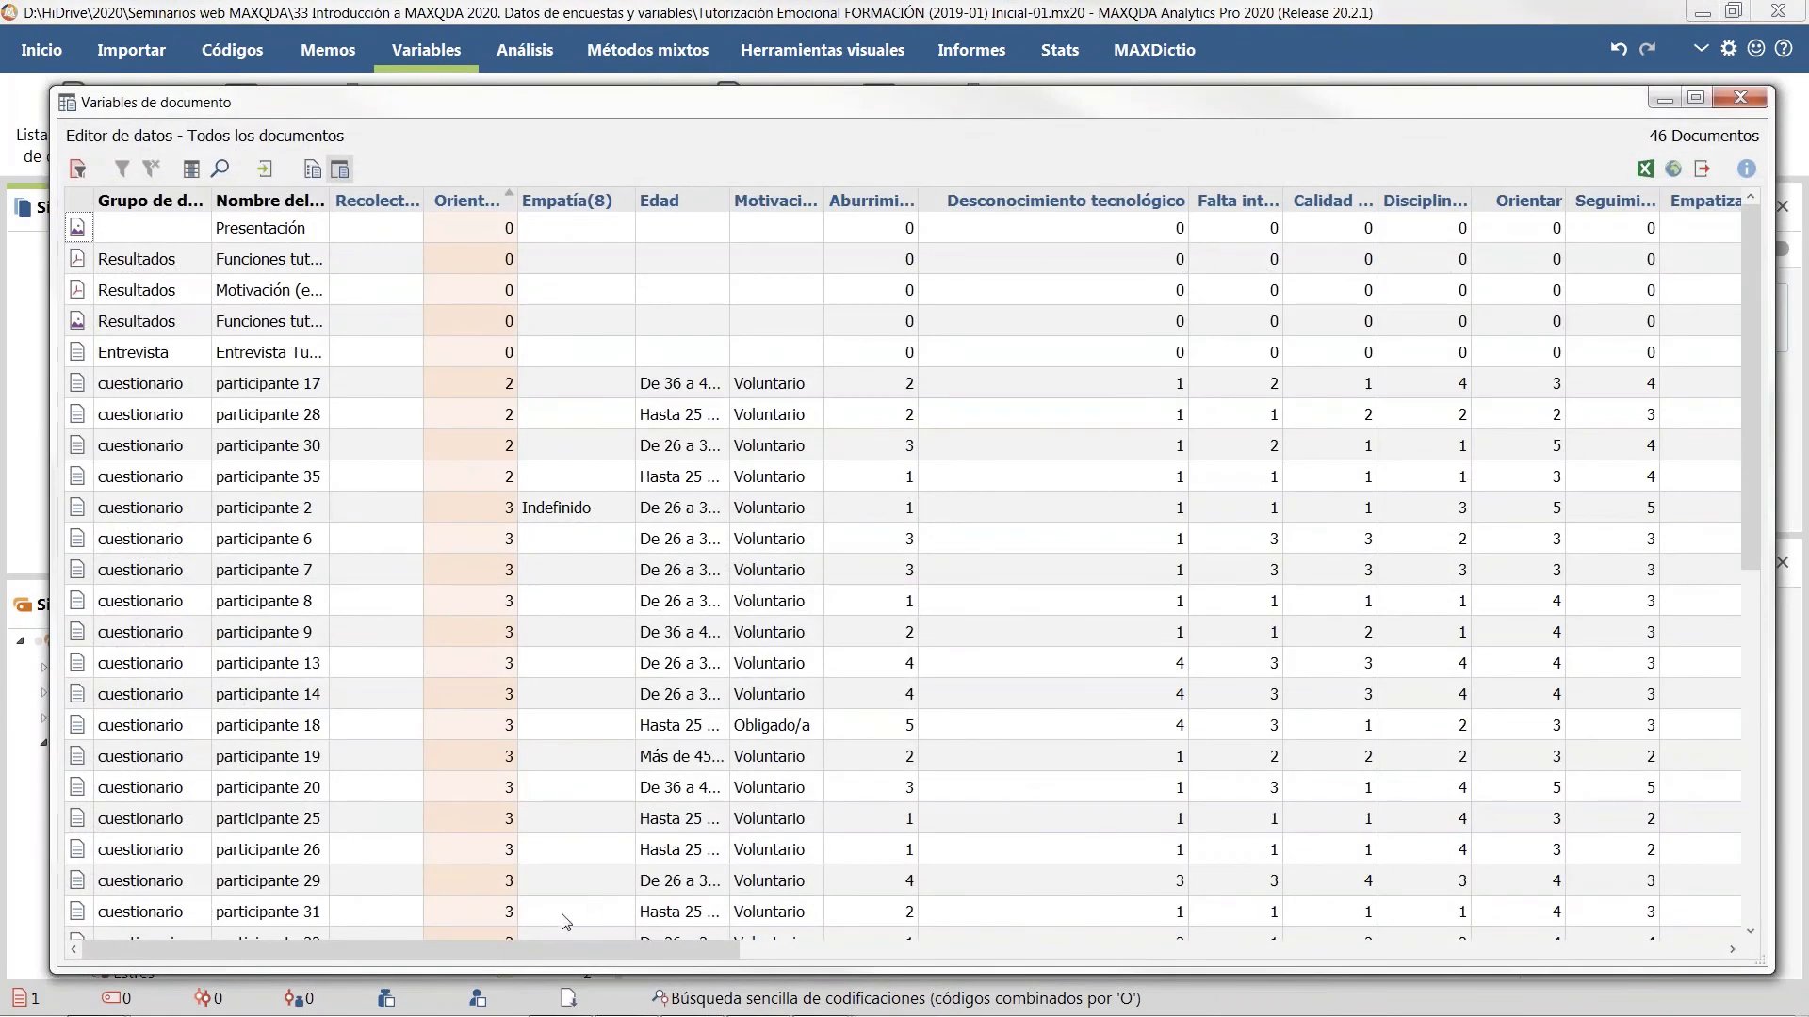
{"action": "scroll", "coordinate": [374, 746], "scroll_direction": "down", "scroll_amount": 3}
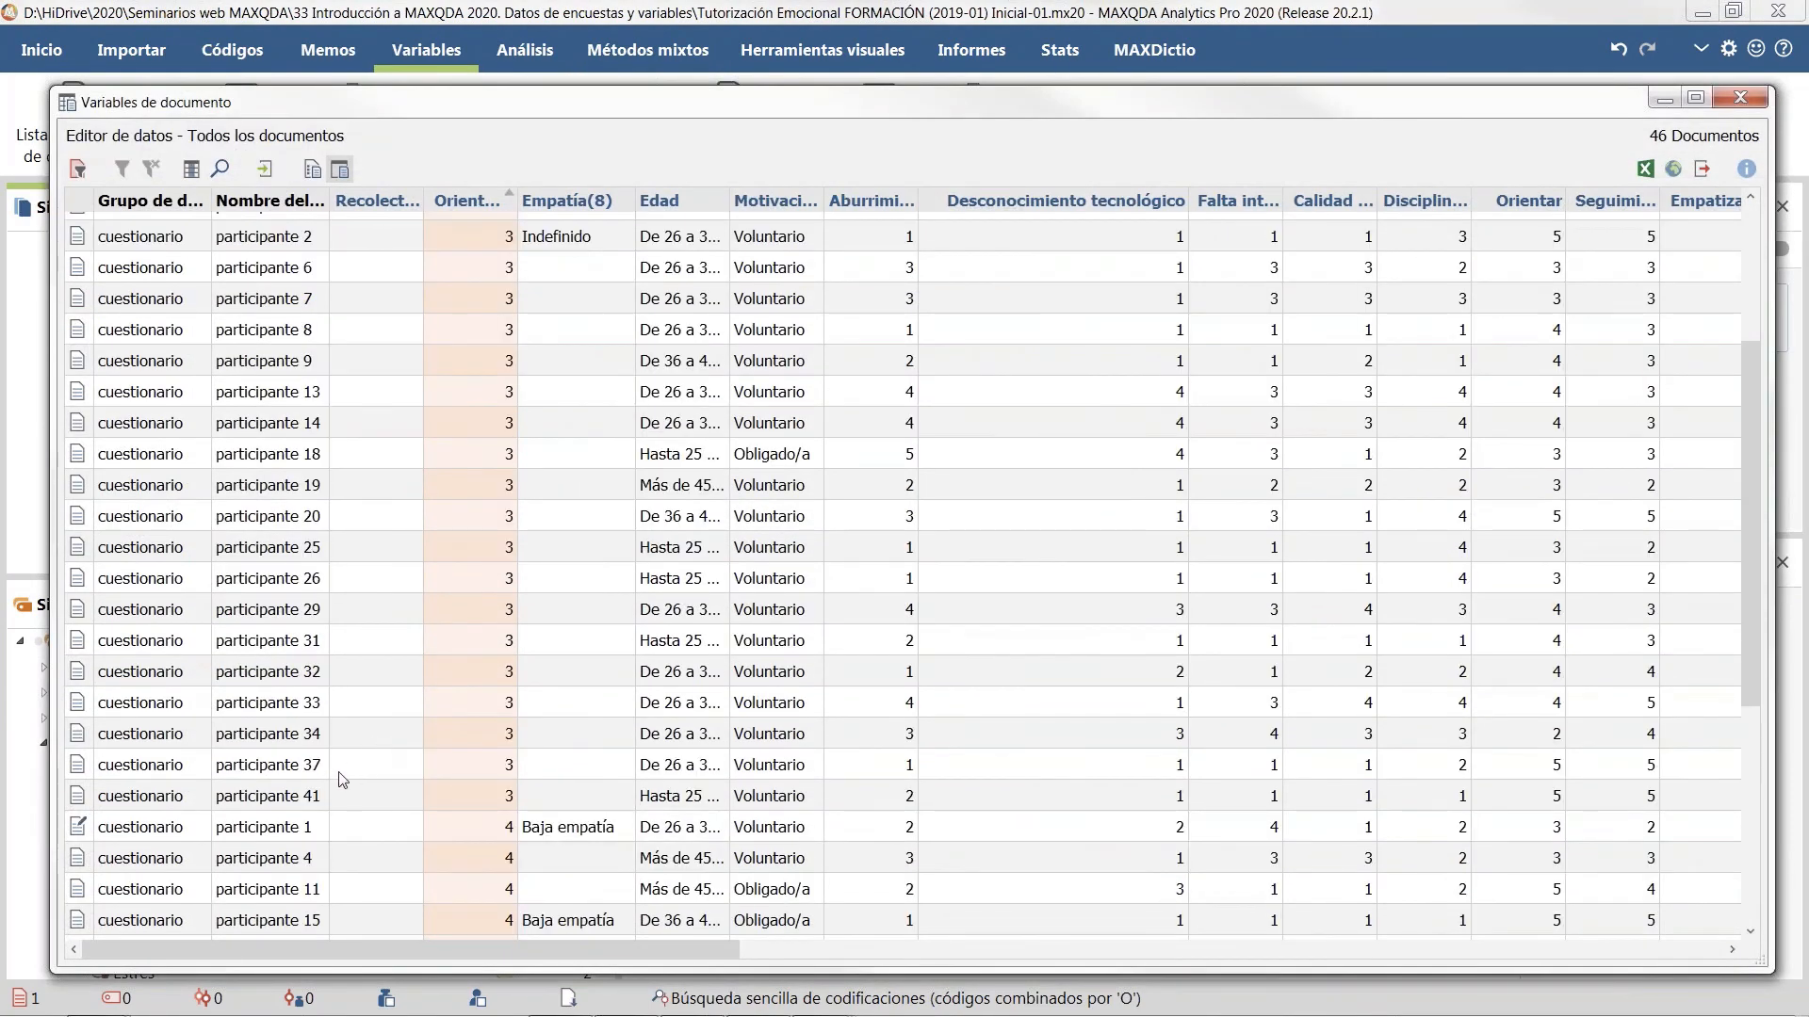
{"action": "scroll", "coordinate": [344, 780], "scroll_direction": "up", "scroll_amount": 3}
{"action": "left_click", "coordinate": [79, 170]}
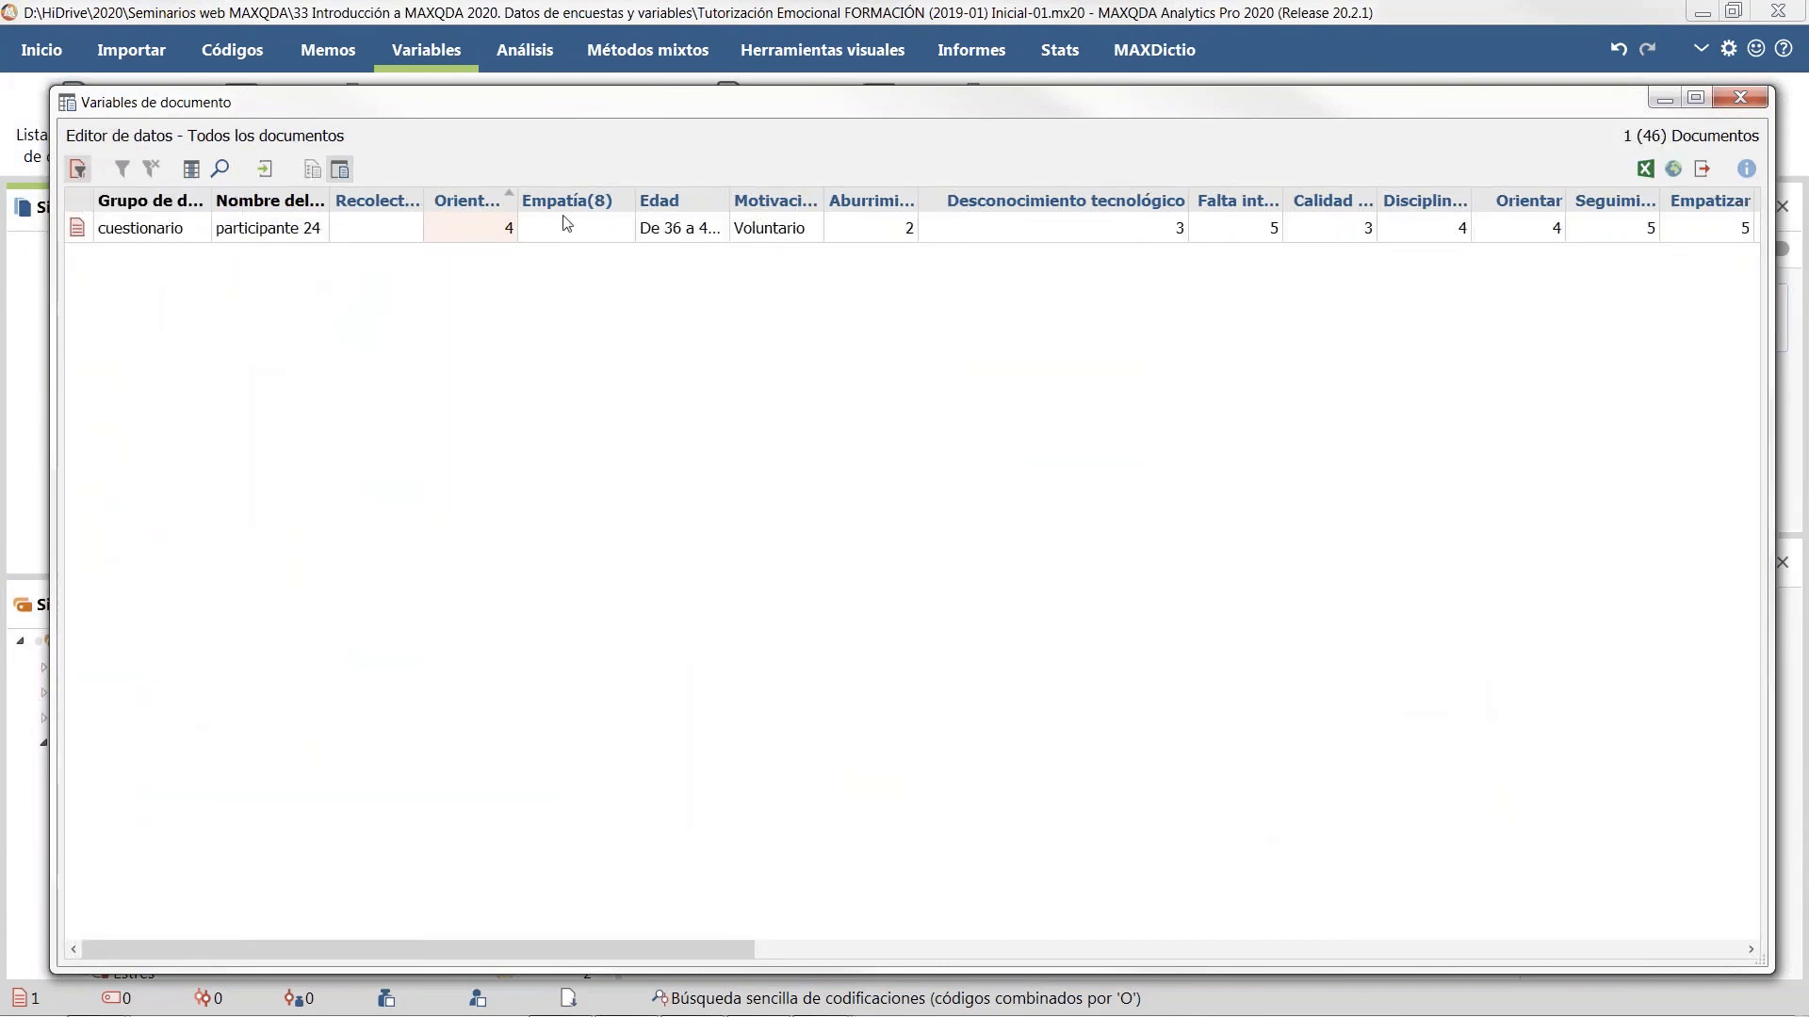
Step: Widen the orientation and Edad columns, examine the variable values of participante 24 and close the data editor
{"action": "left_click_drag", "start_coordinate": [518, 200], "coordinate": [575, 201]}
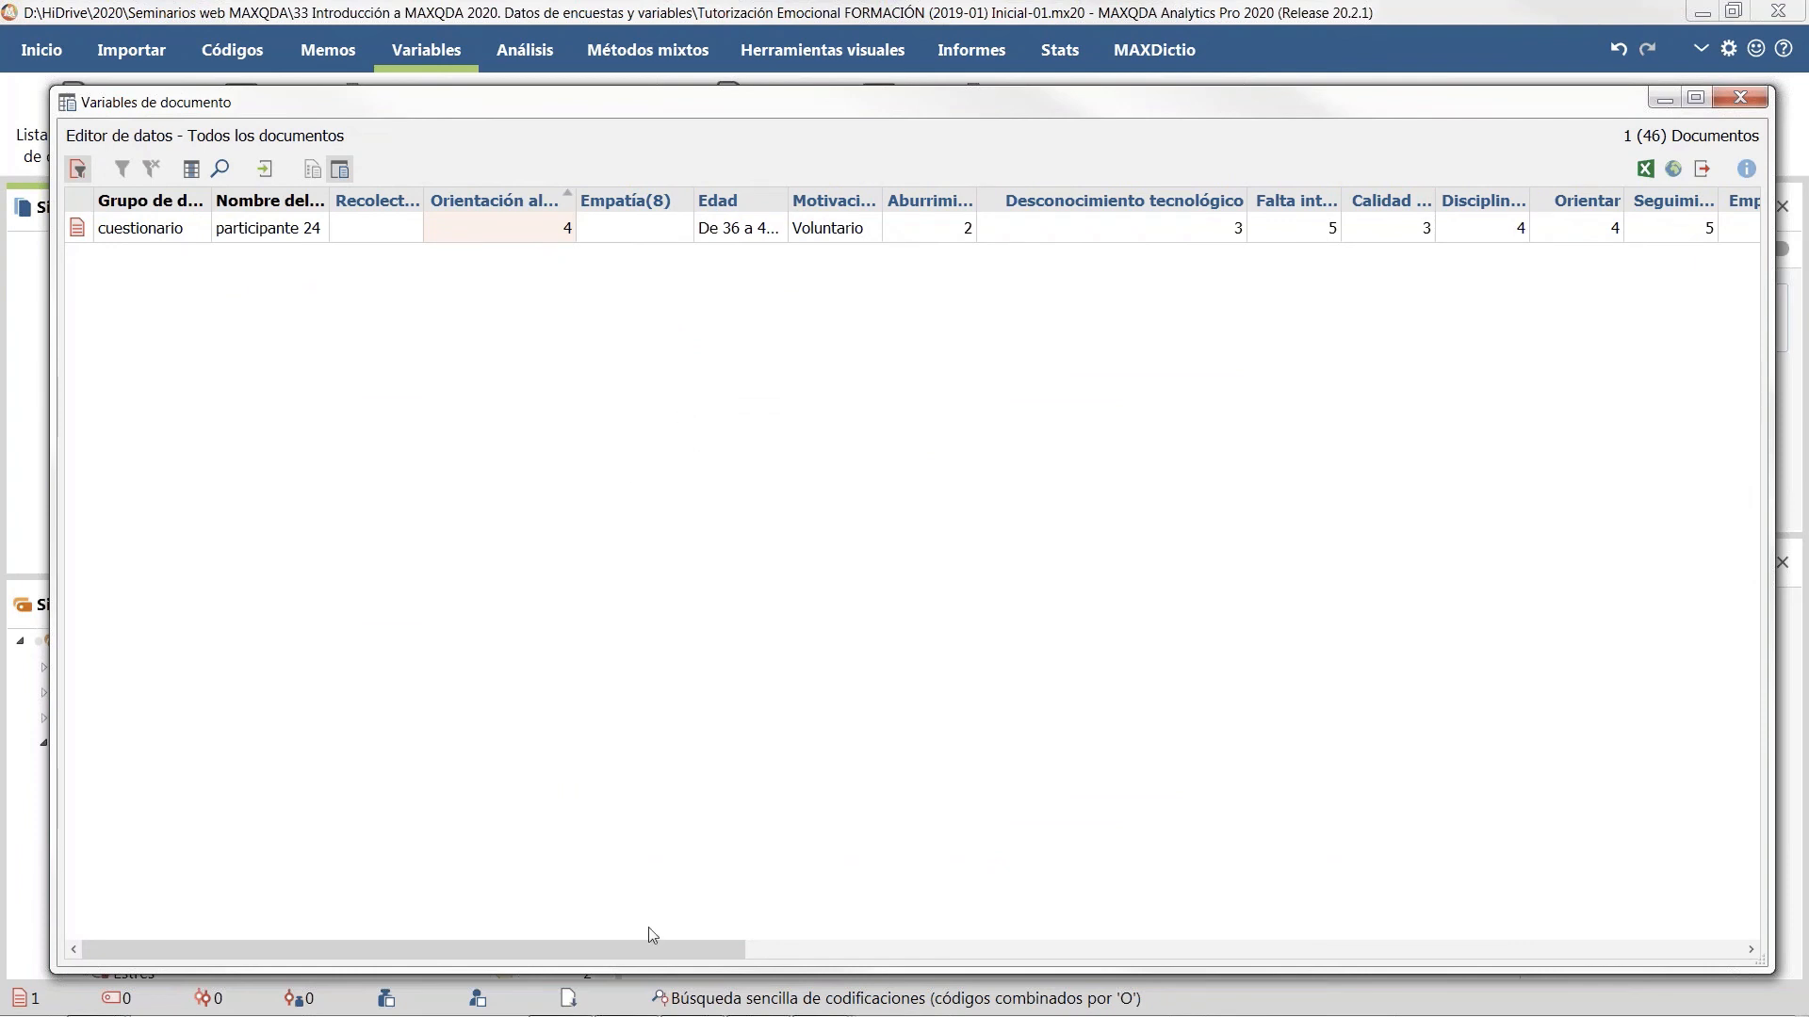
{"action": "left_click_drag", "start_coordinate": [601, 952], "coordinate": [733, 951]}
{"action": "left_click_drag", "start_coordinate": [452, 199], "coordinate": [549, 200]}
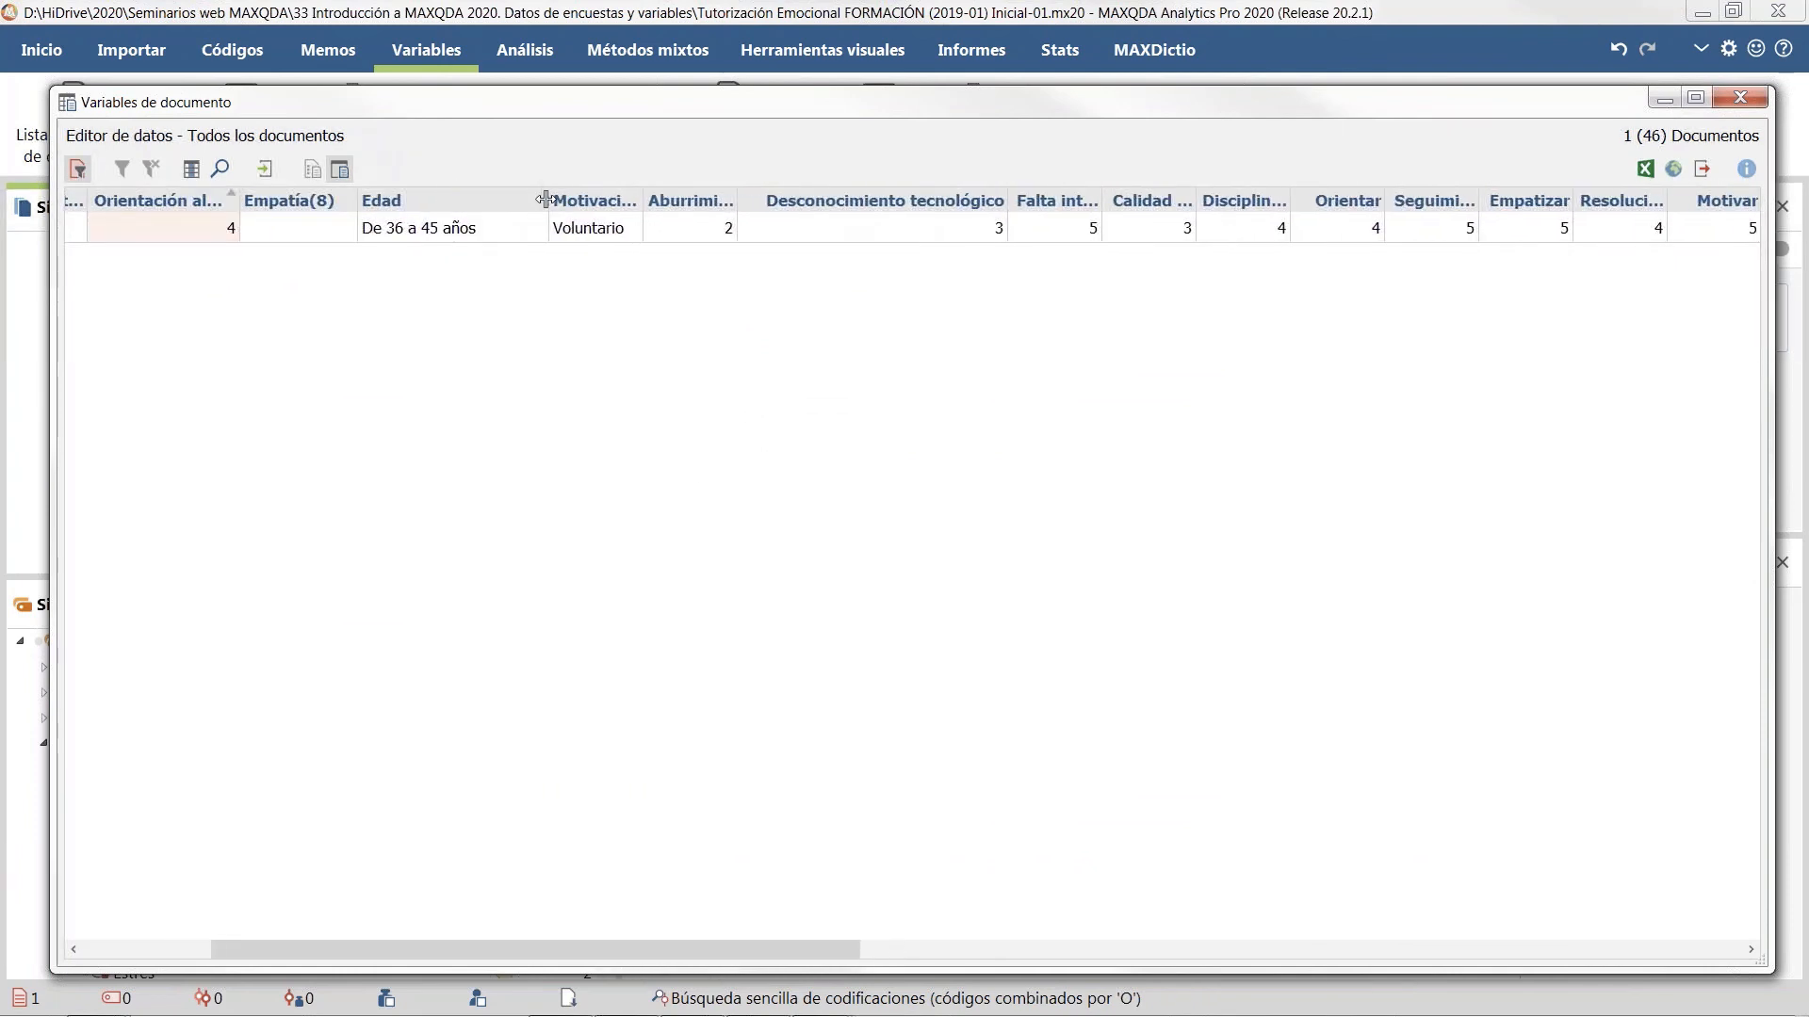
{"action": "left_click_drag", "start_coordinate": [742, 948], "coordinate": [1303, 950]}
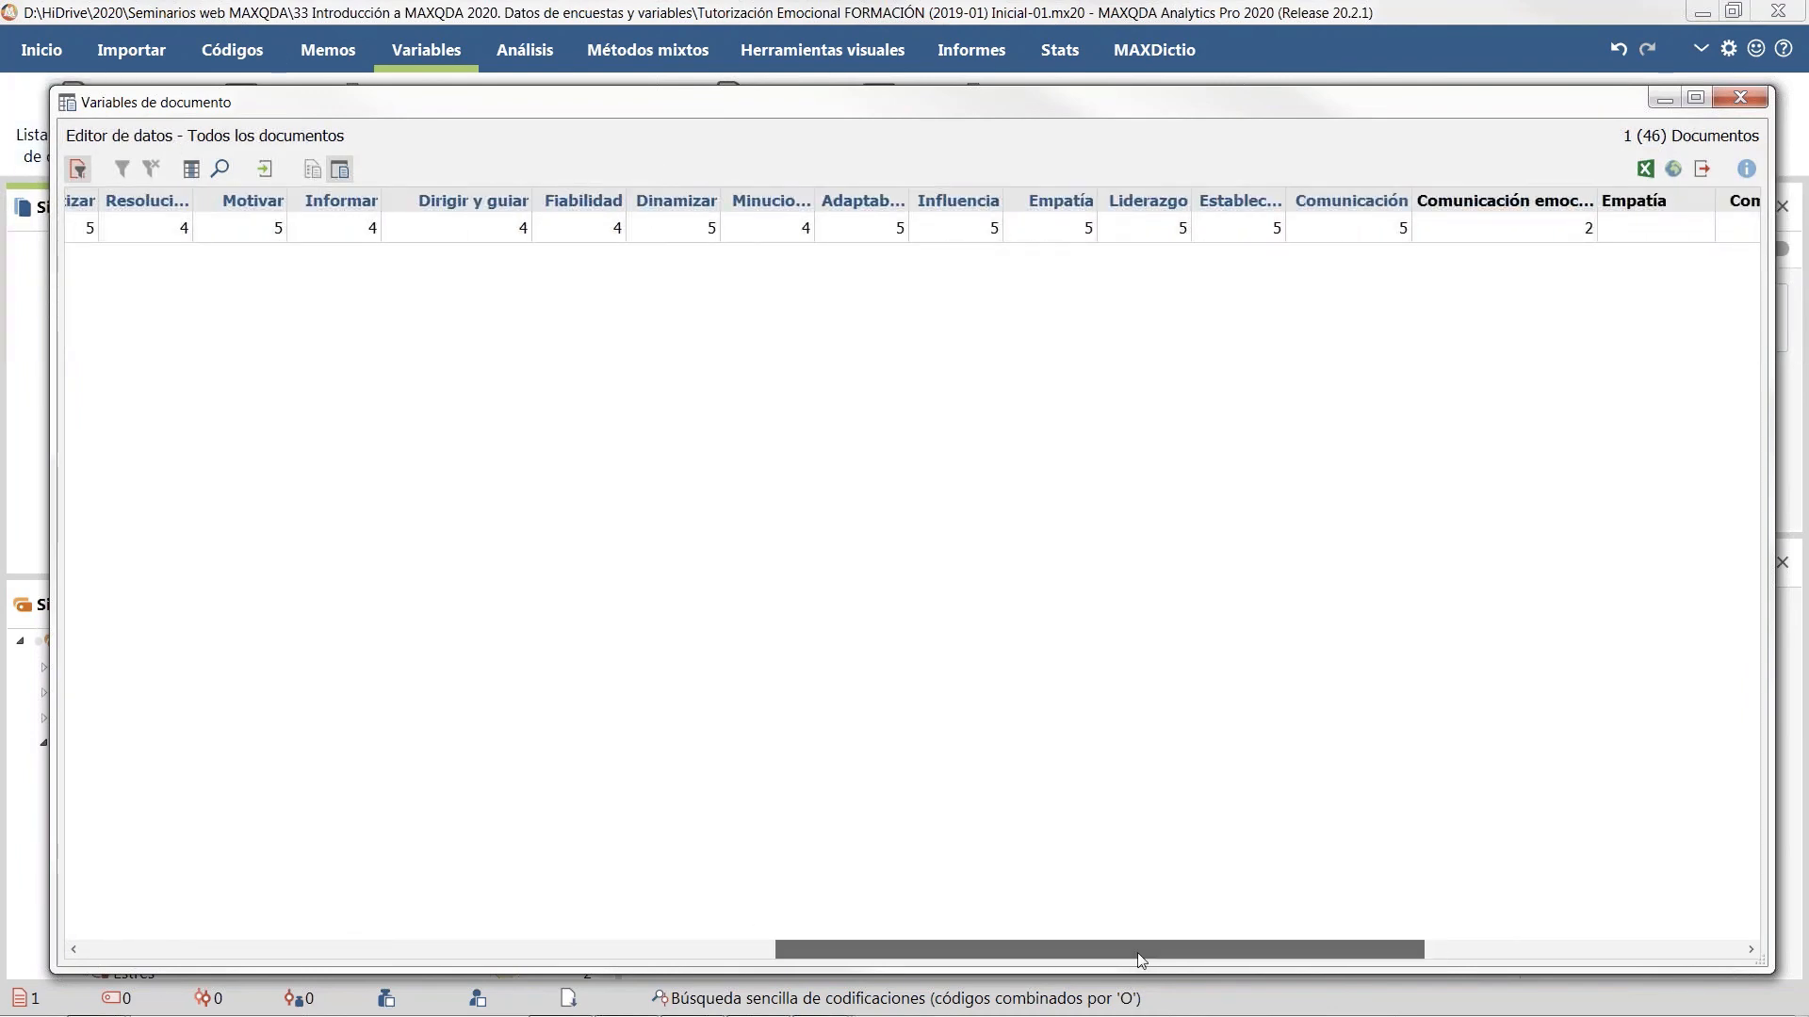
{"action": "left_click_drag", "start_coordinate": [1139, 953], "coordinate": [446, 951]}
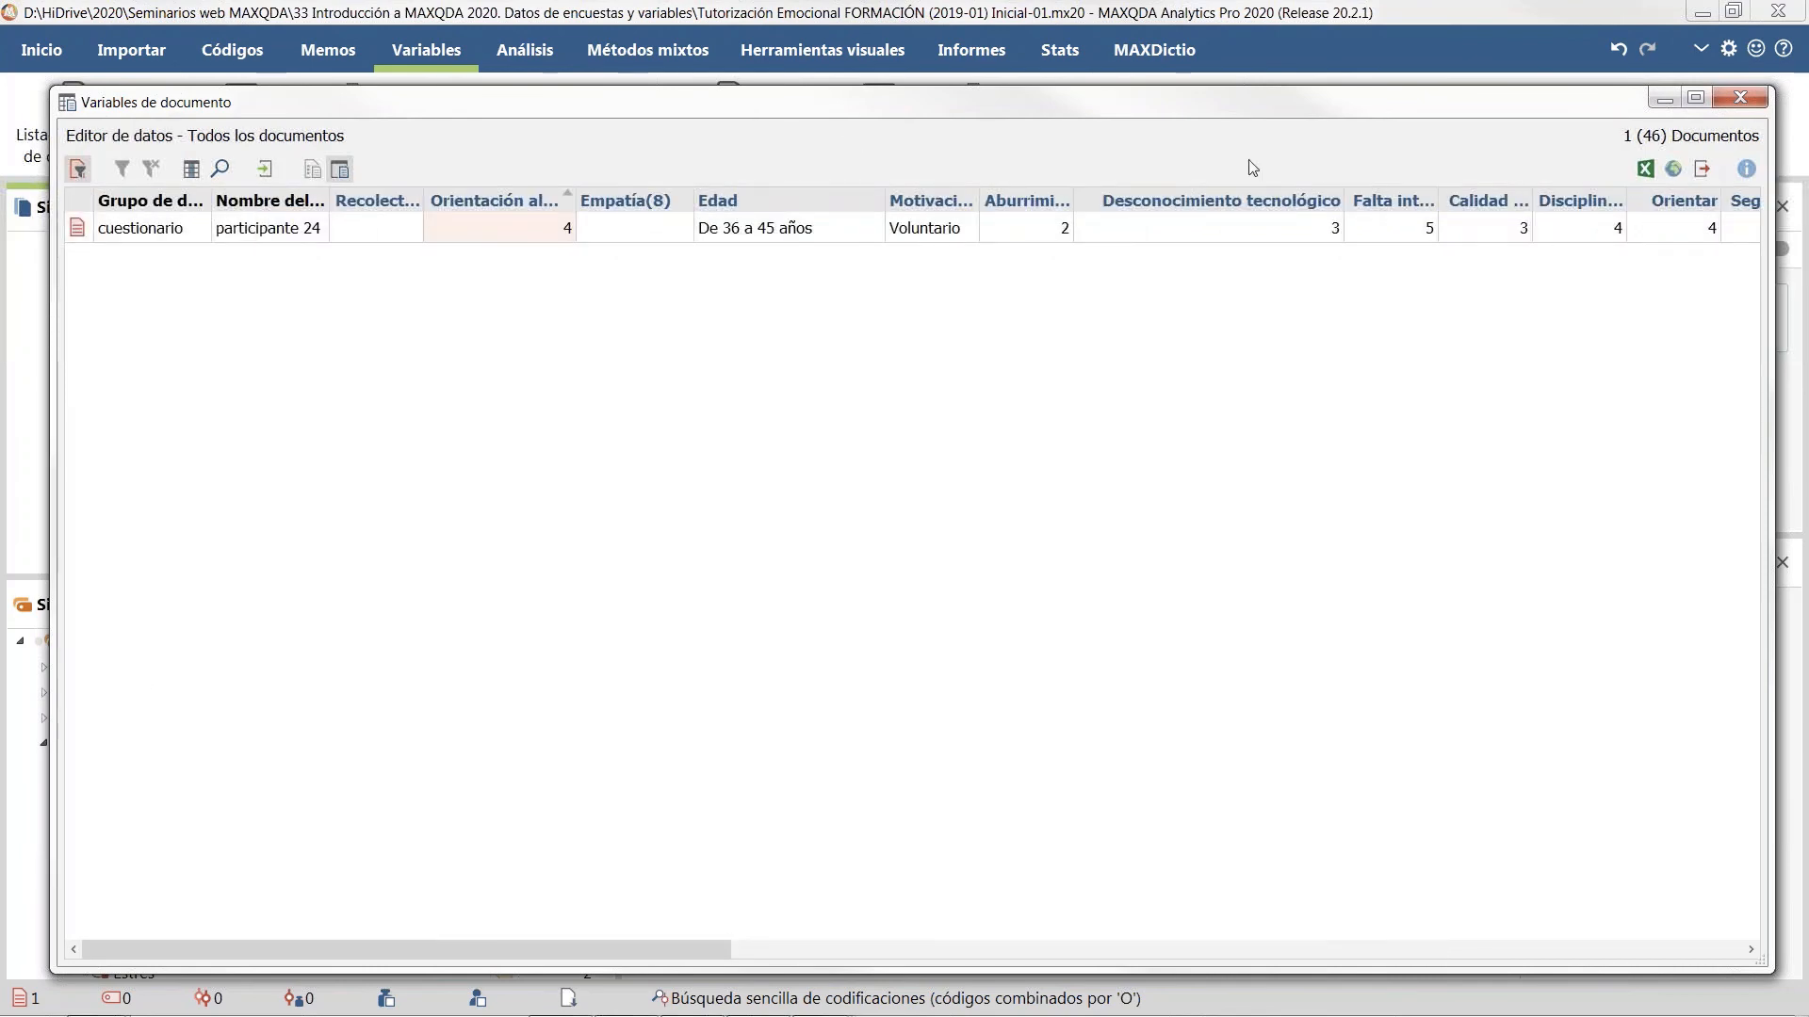
{"action": "left_click", "coordinate": [1741, 98]}
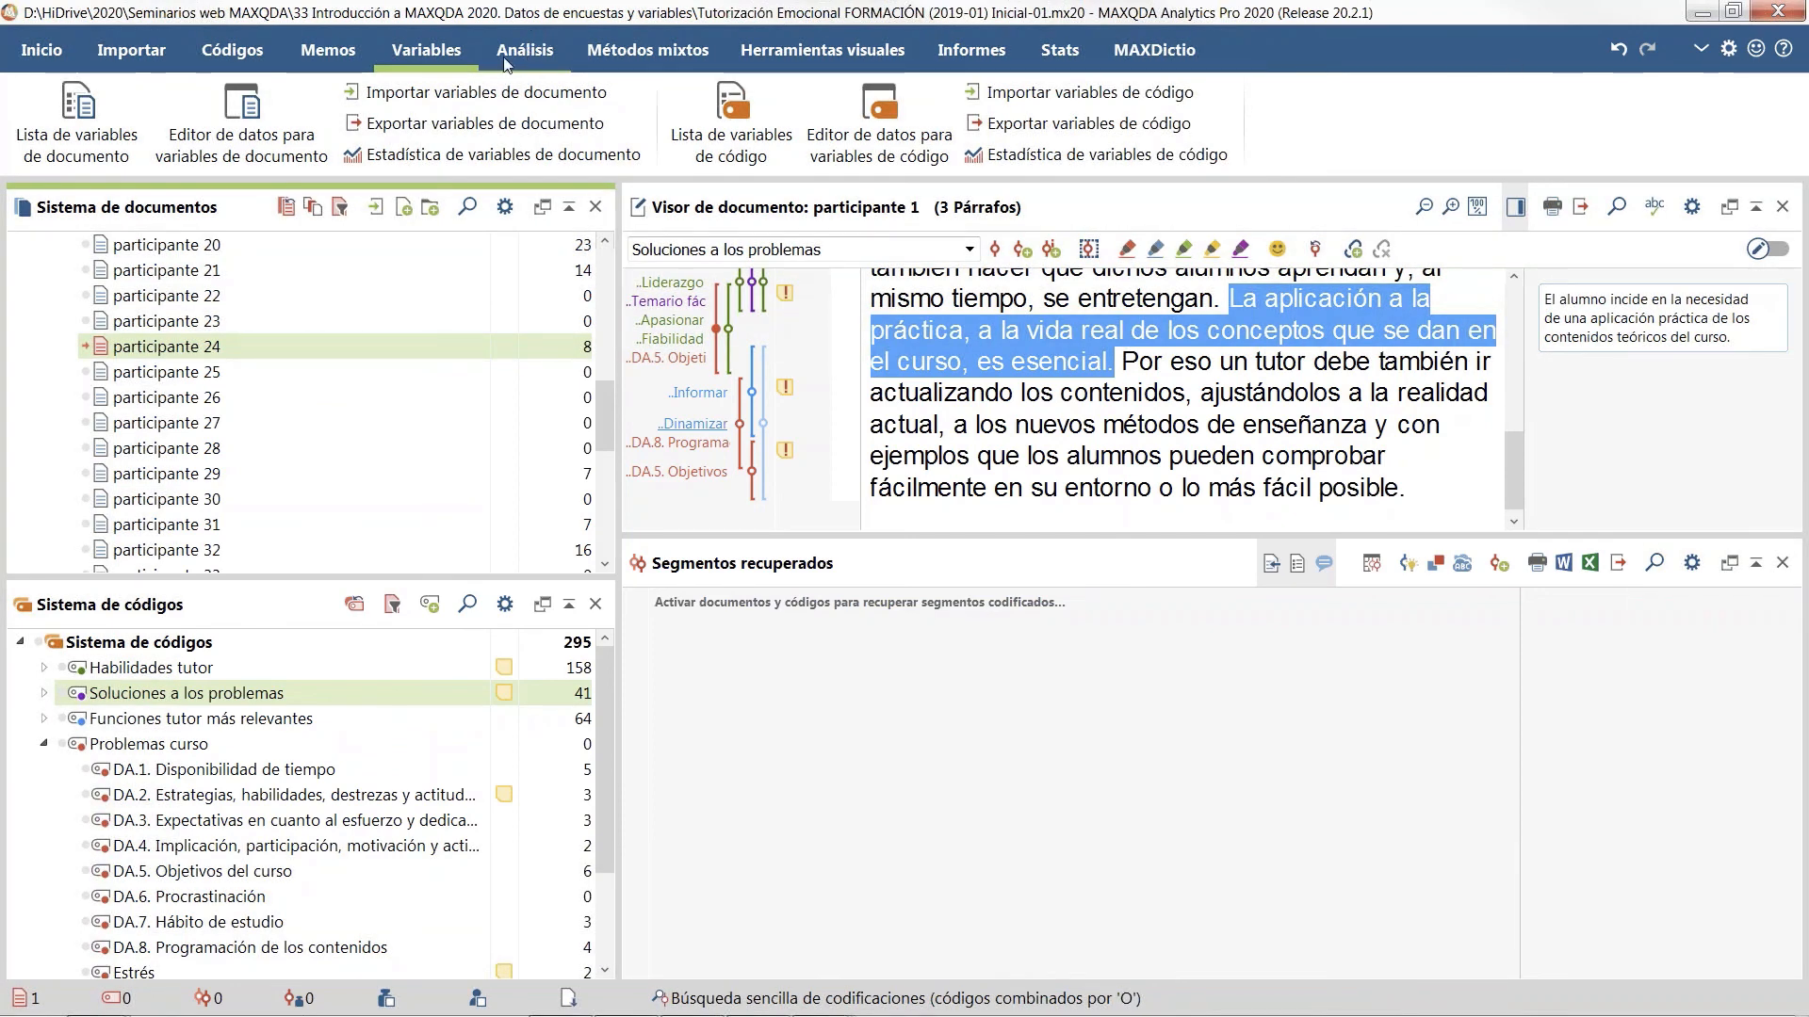
Step: Reset the activation of all documents and codes
{"action": "left_click", "coordinate": [648, 52]}
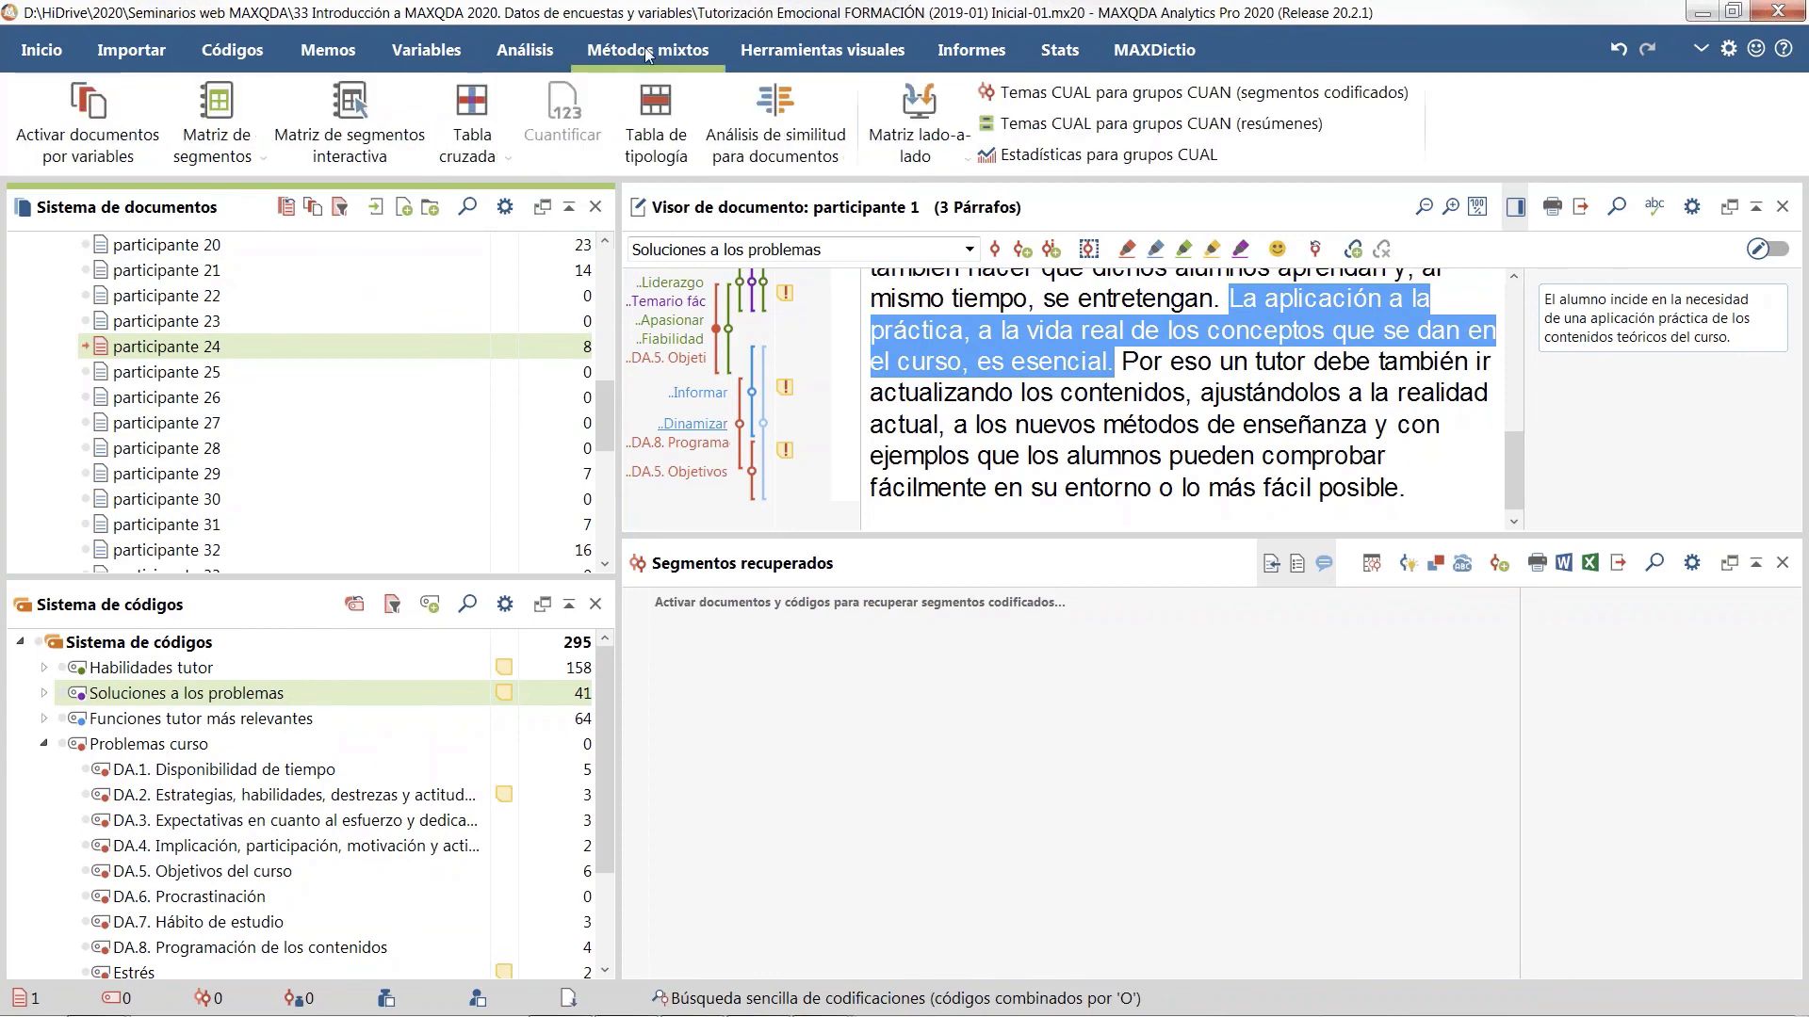
{"action": "left_click", "coordinate": [516, 52]}
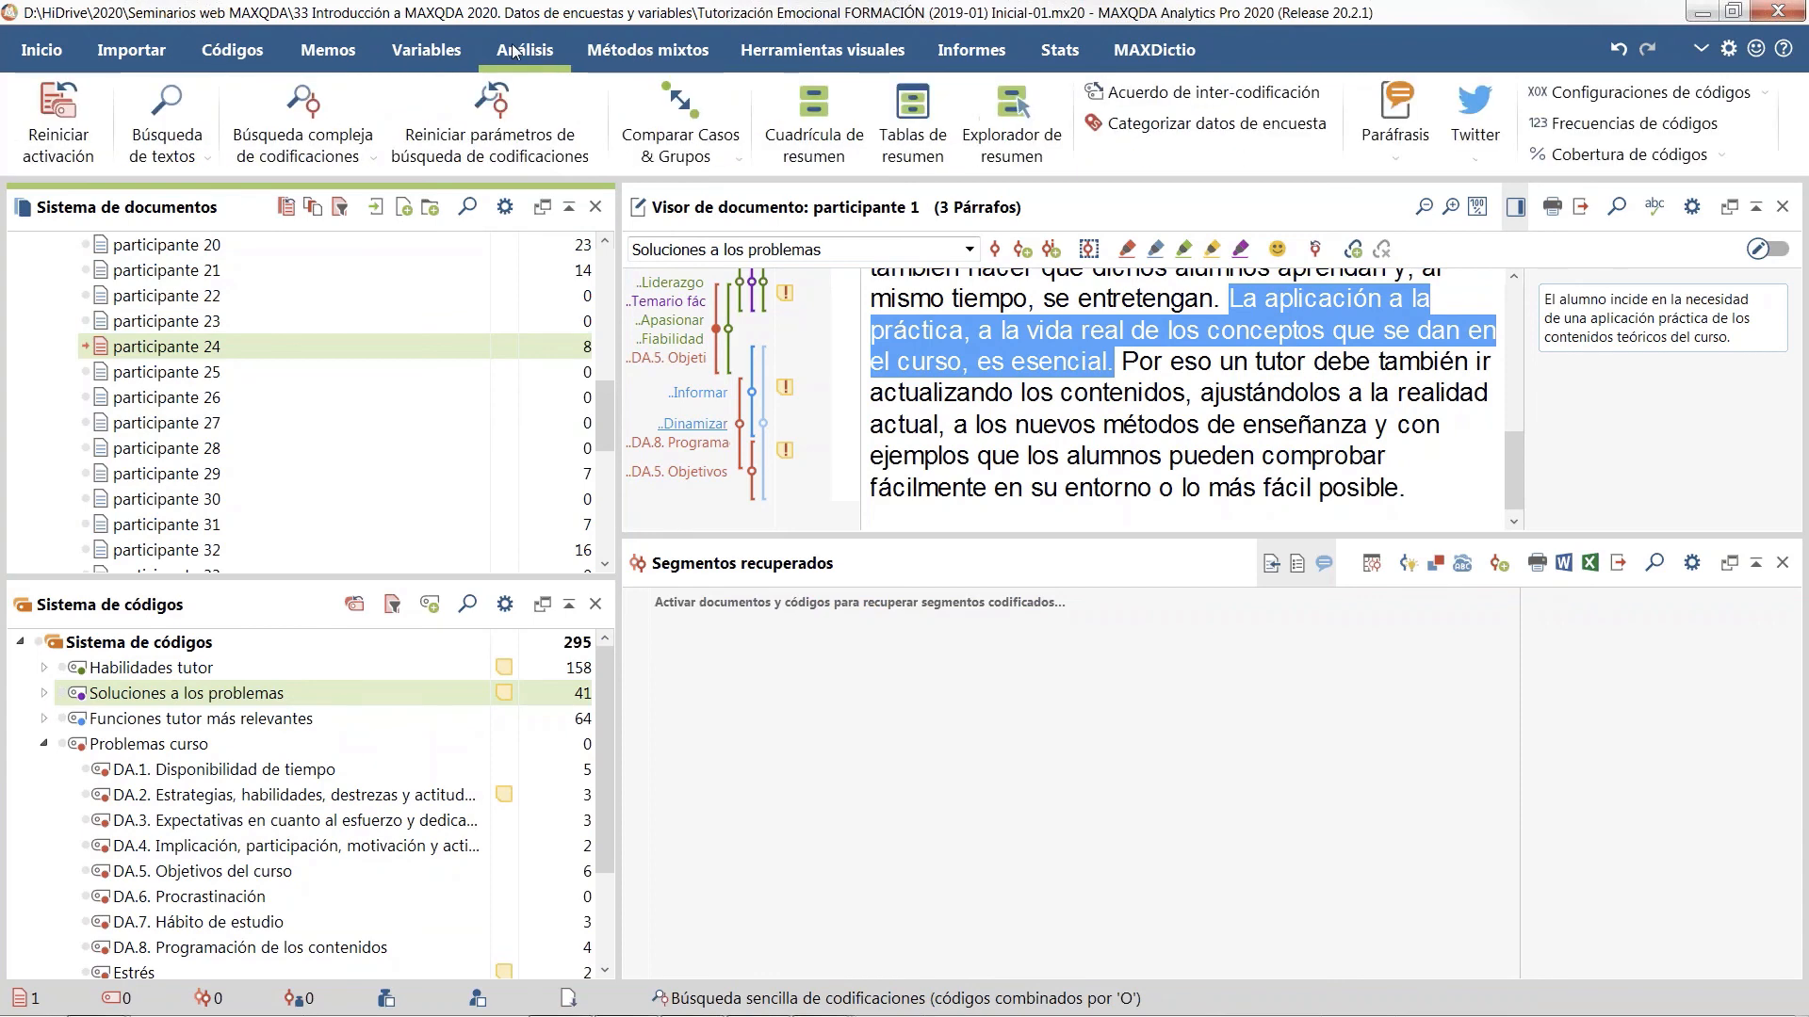
{"action": "left_click", "coordinate": [40, 151]}
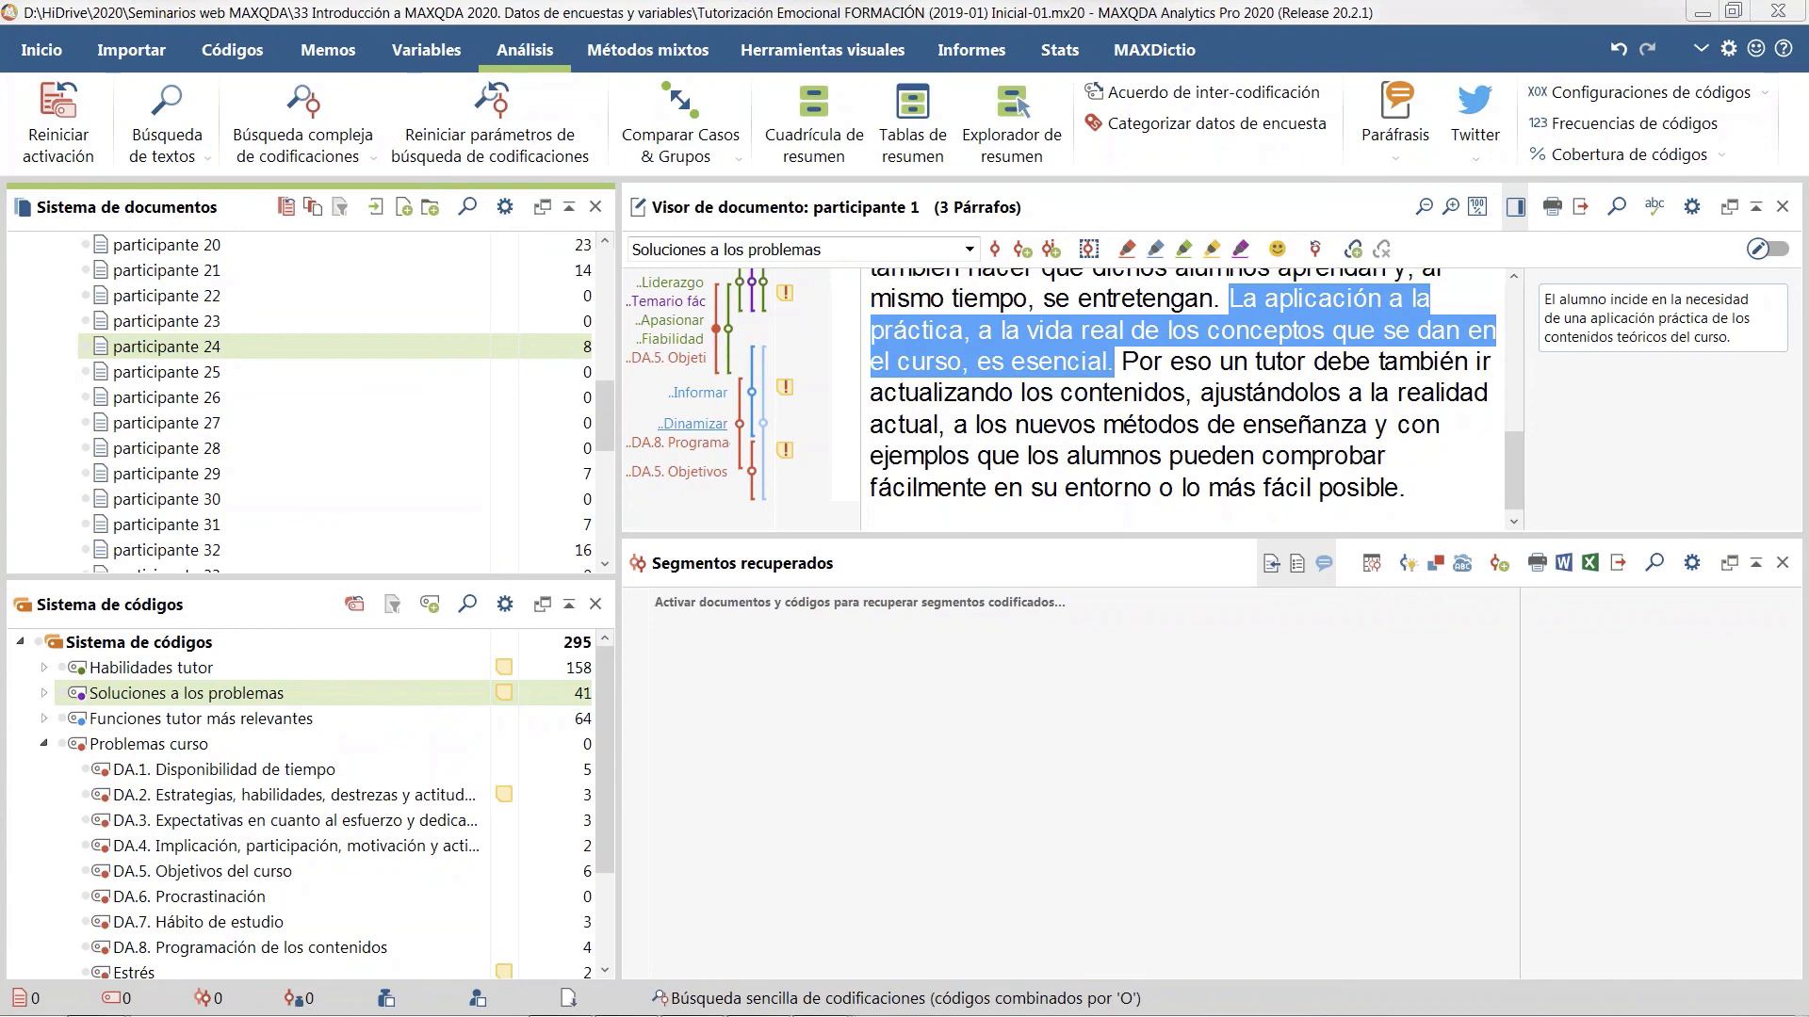
Step: Examine the file formats offered for exporting the document variables and cancel the export
{"action": "left_click", "coordinate": [442, 51]}
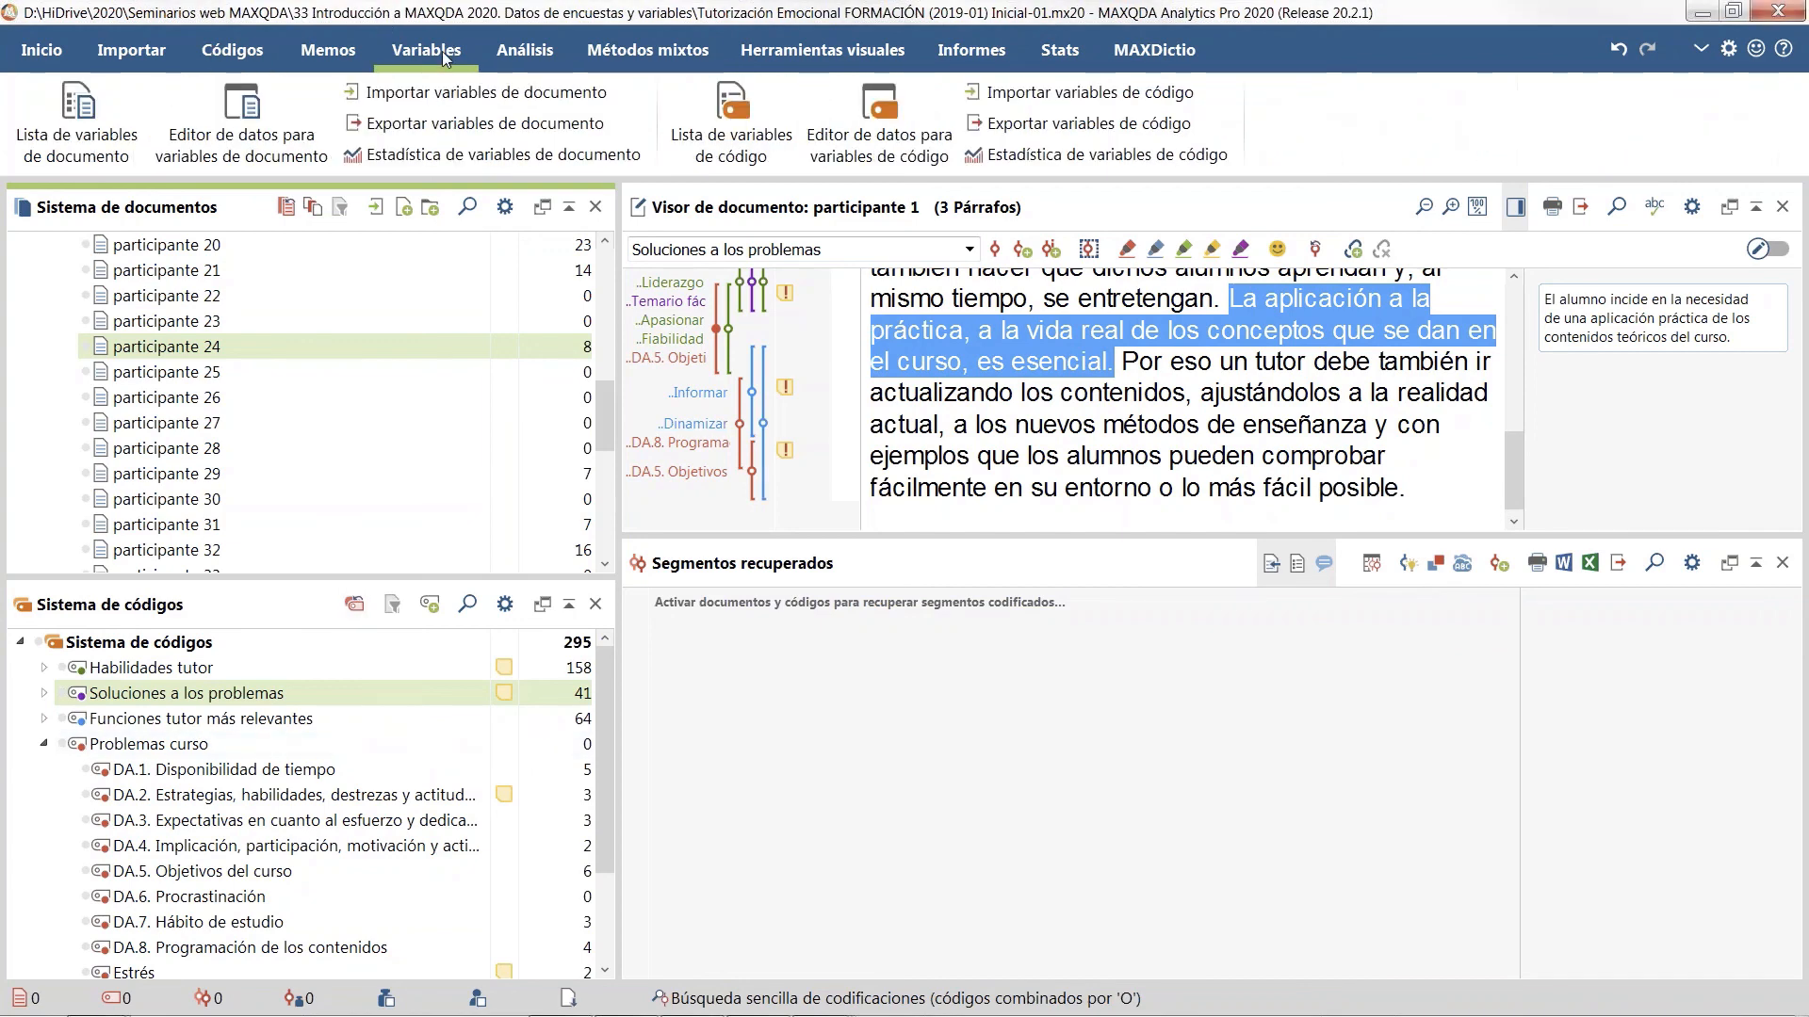
{"action": "left_click", "coordinate": [496, 126]}
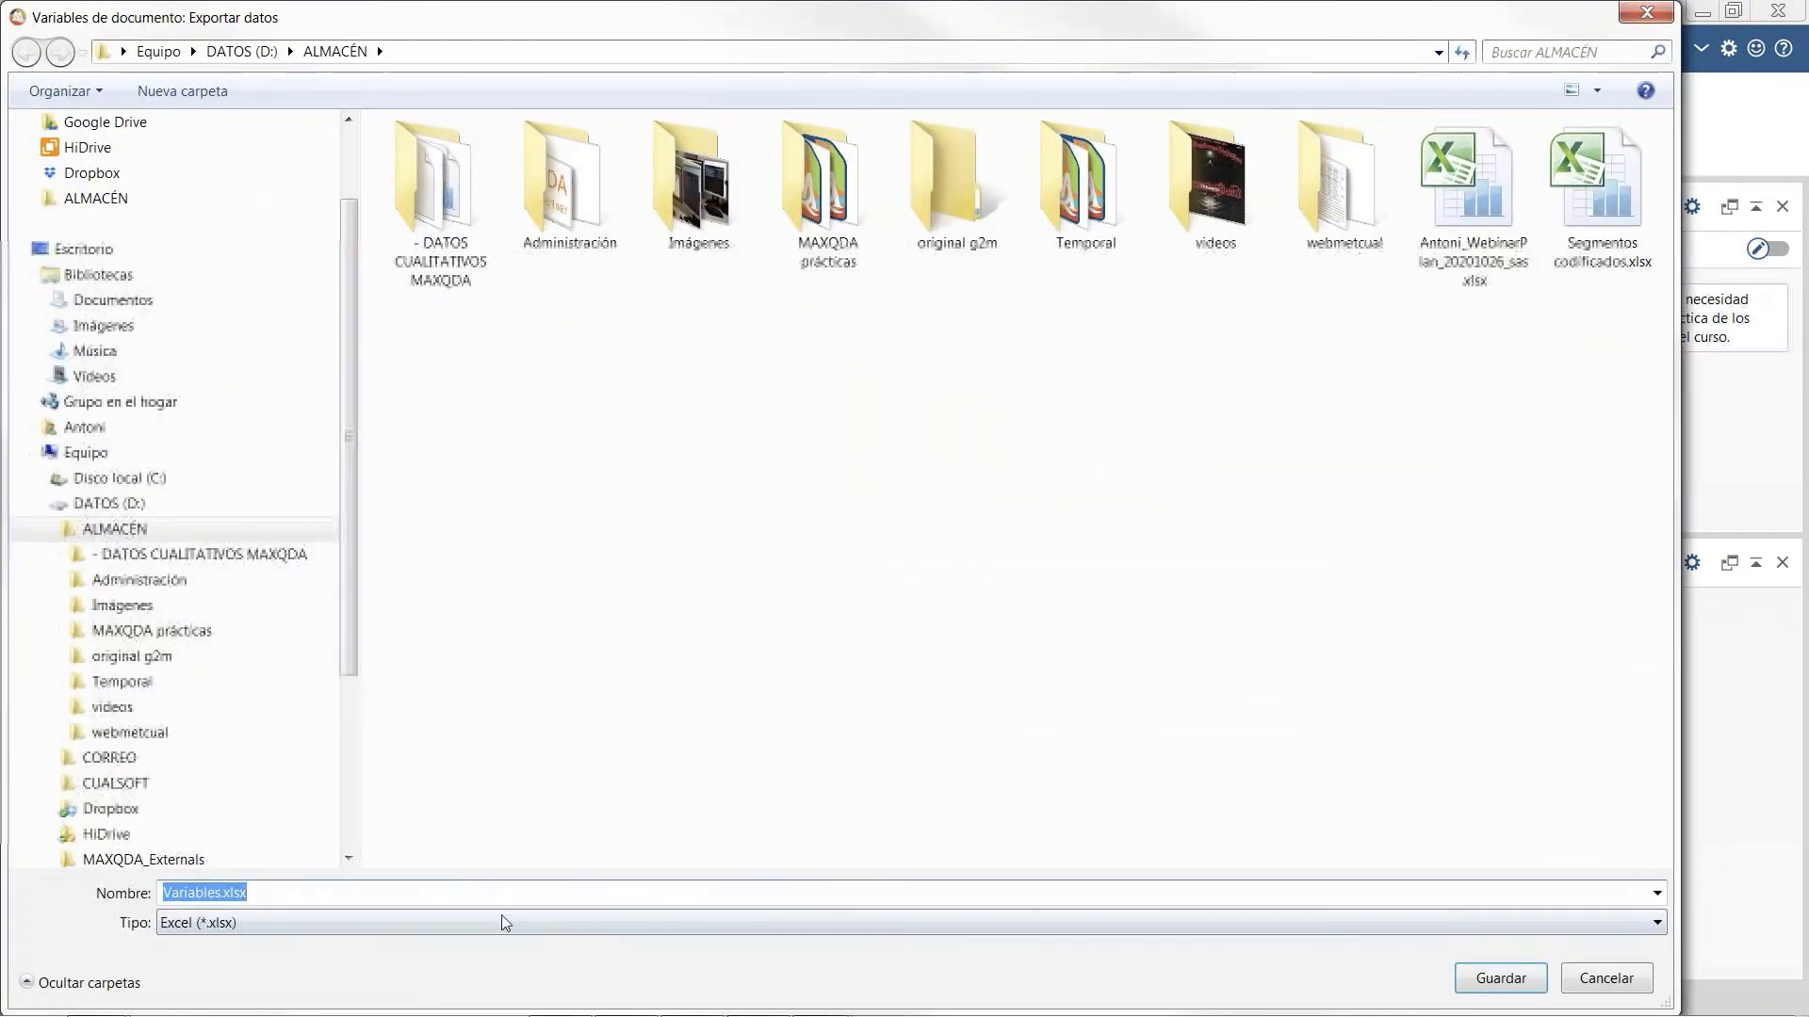
{"action": "left_click", "coordinate": [488, 927]}
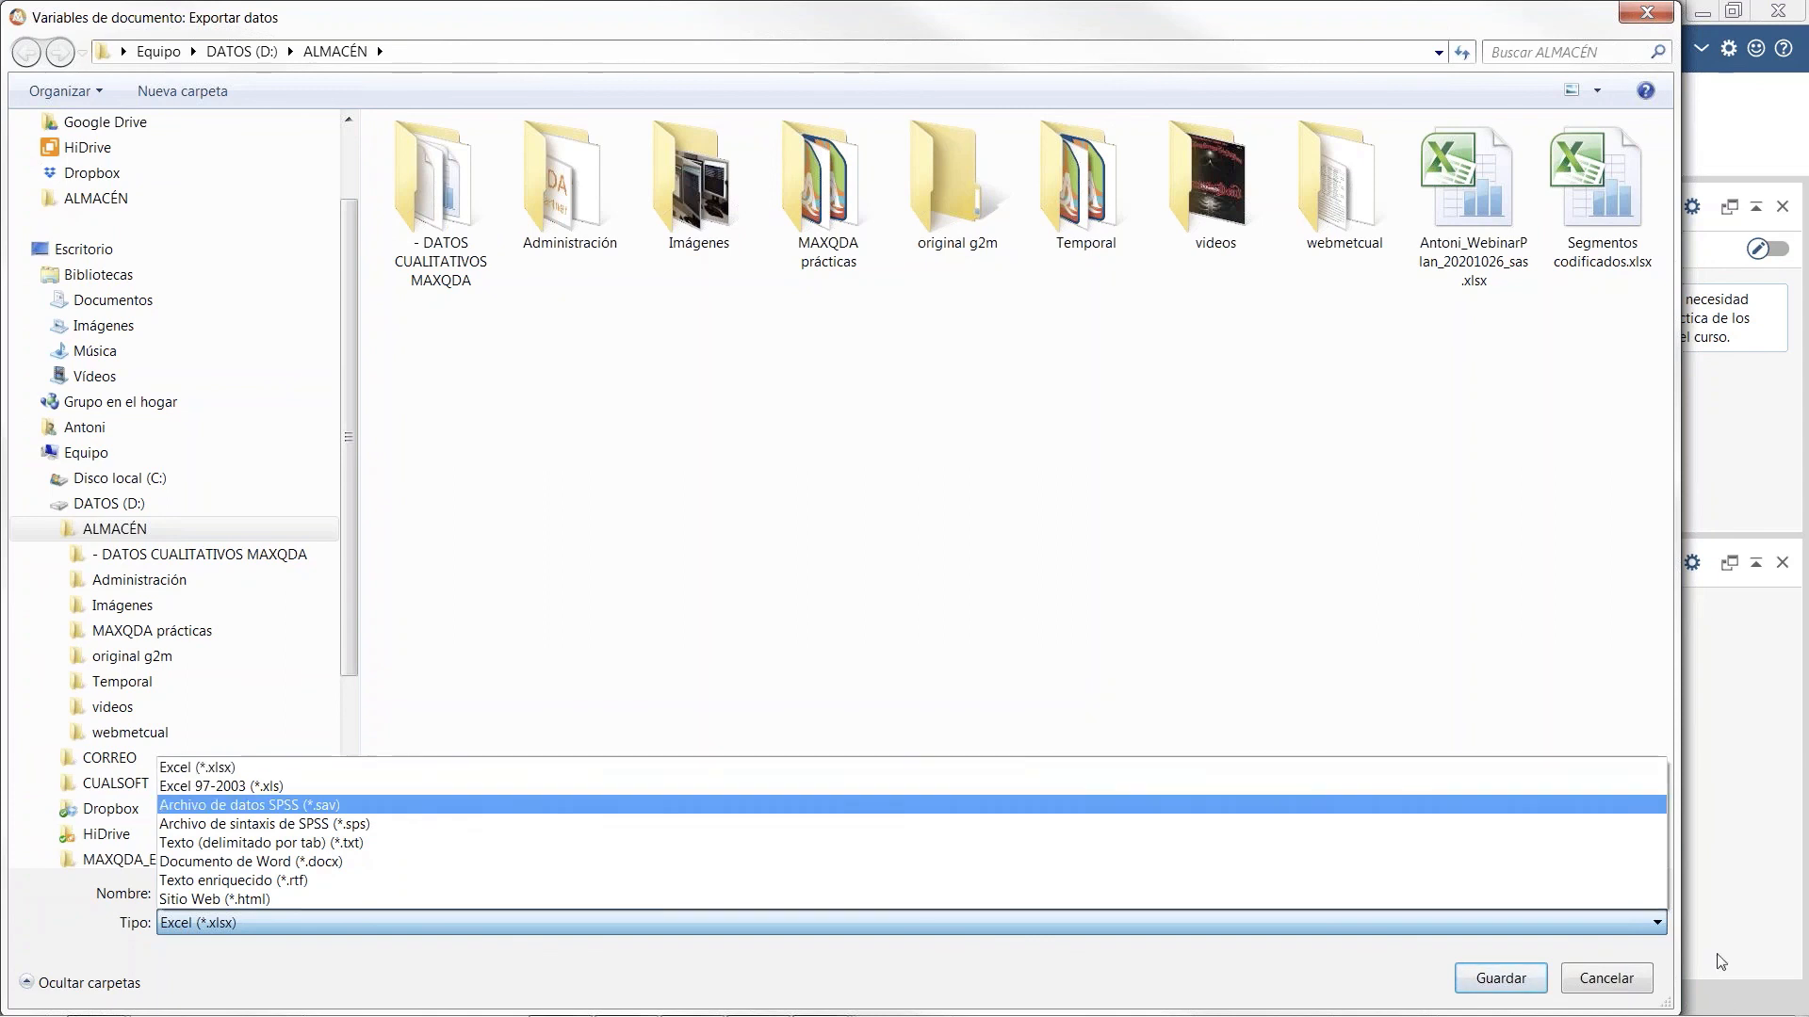
{"action": "left_click", "coordinate": [1609, 982]}
{"action": "left_click", "coordinate": [1609, 982]}
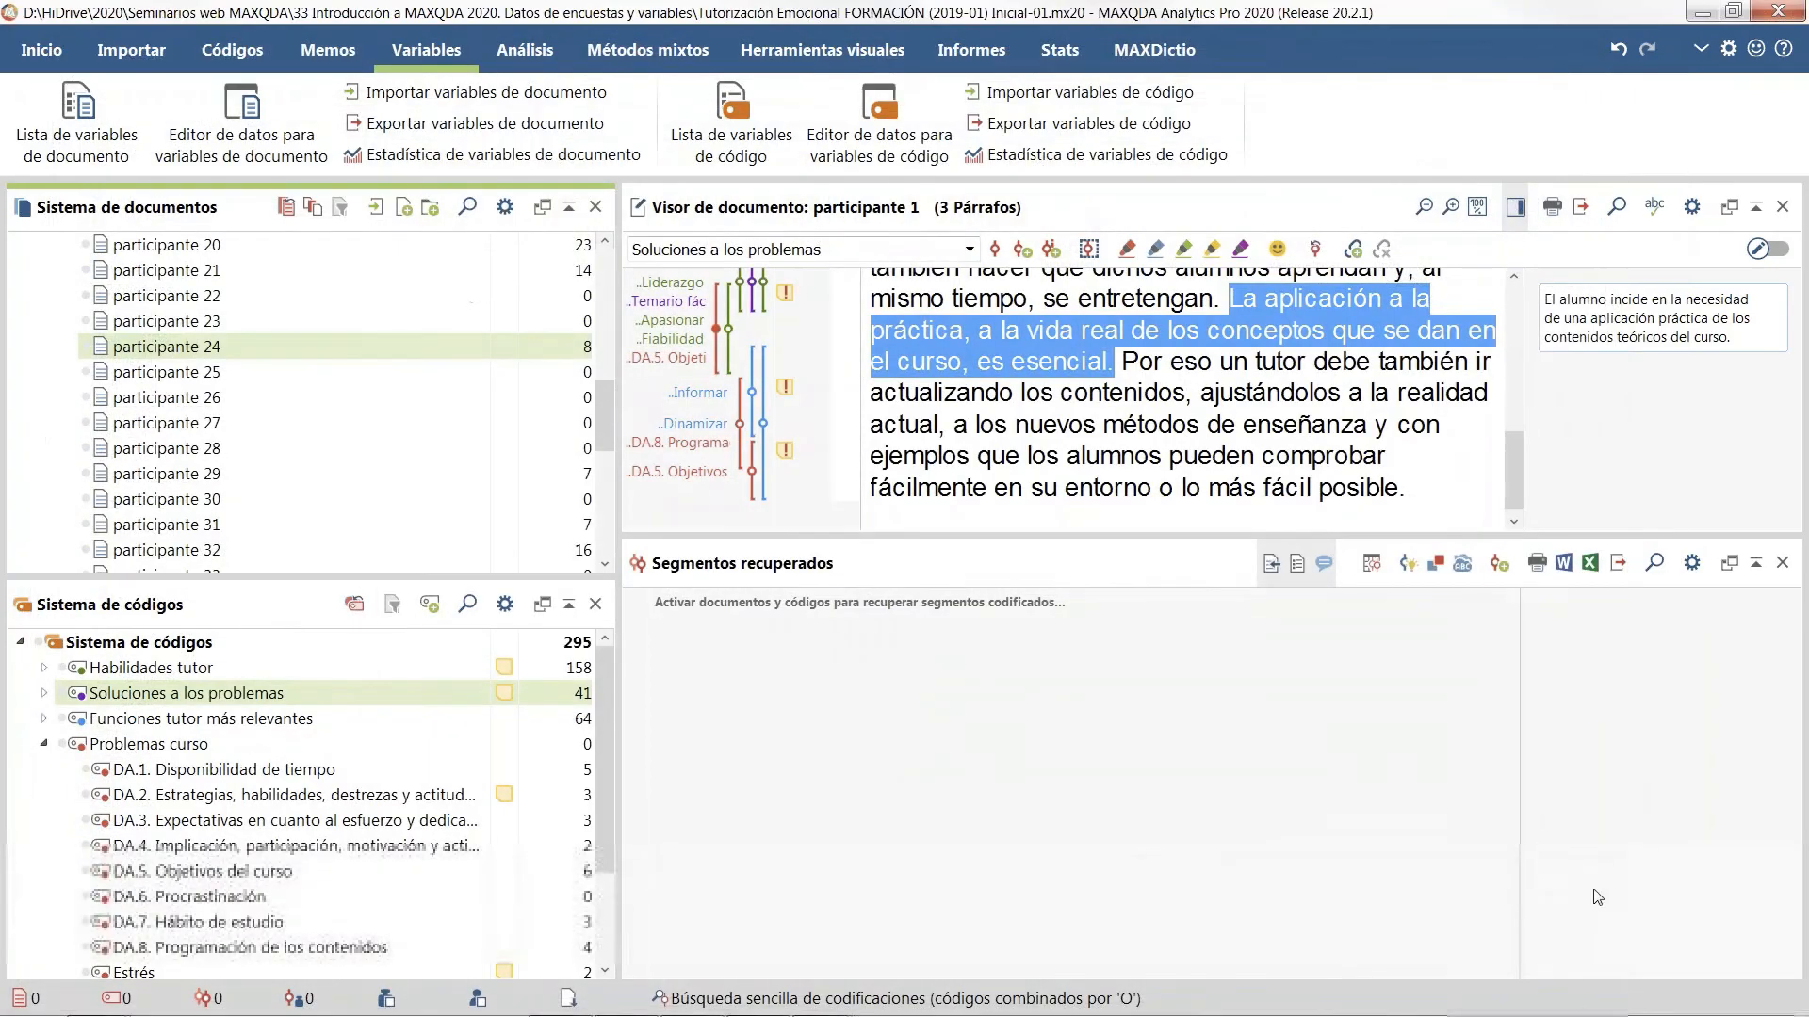
Step: Examine the file formats accepted for importing document variables and cancel the import
{"action": "left_click", "coordinate": [524, 102]}
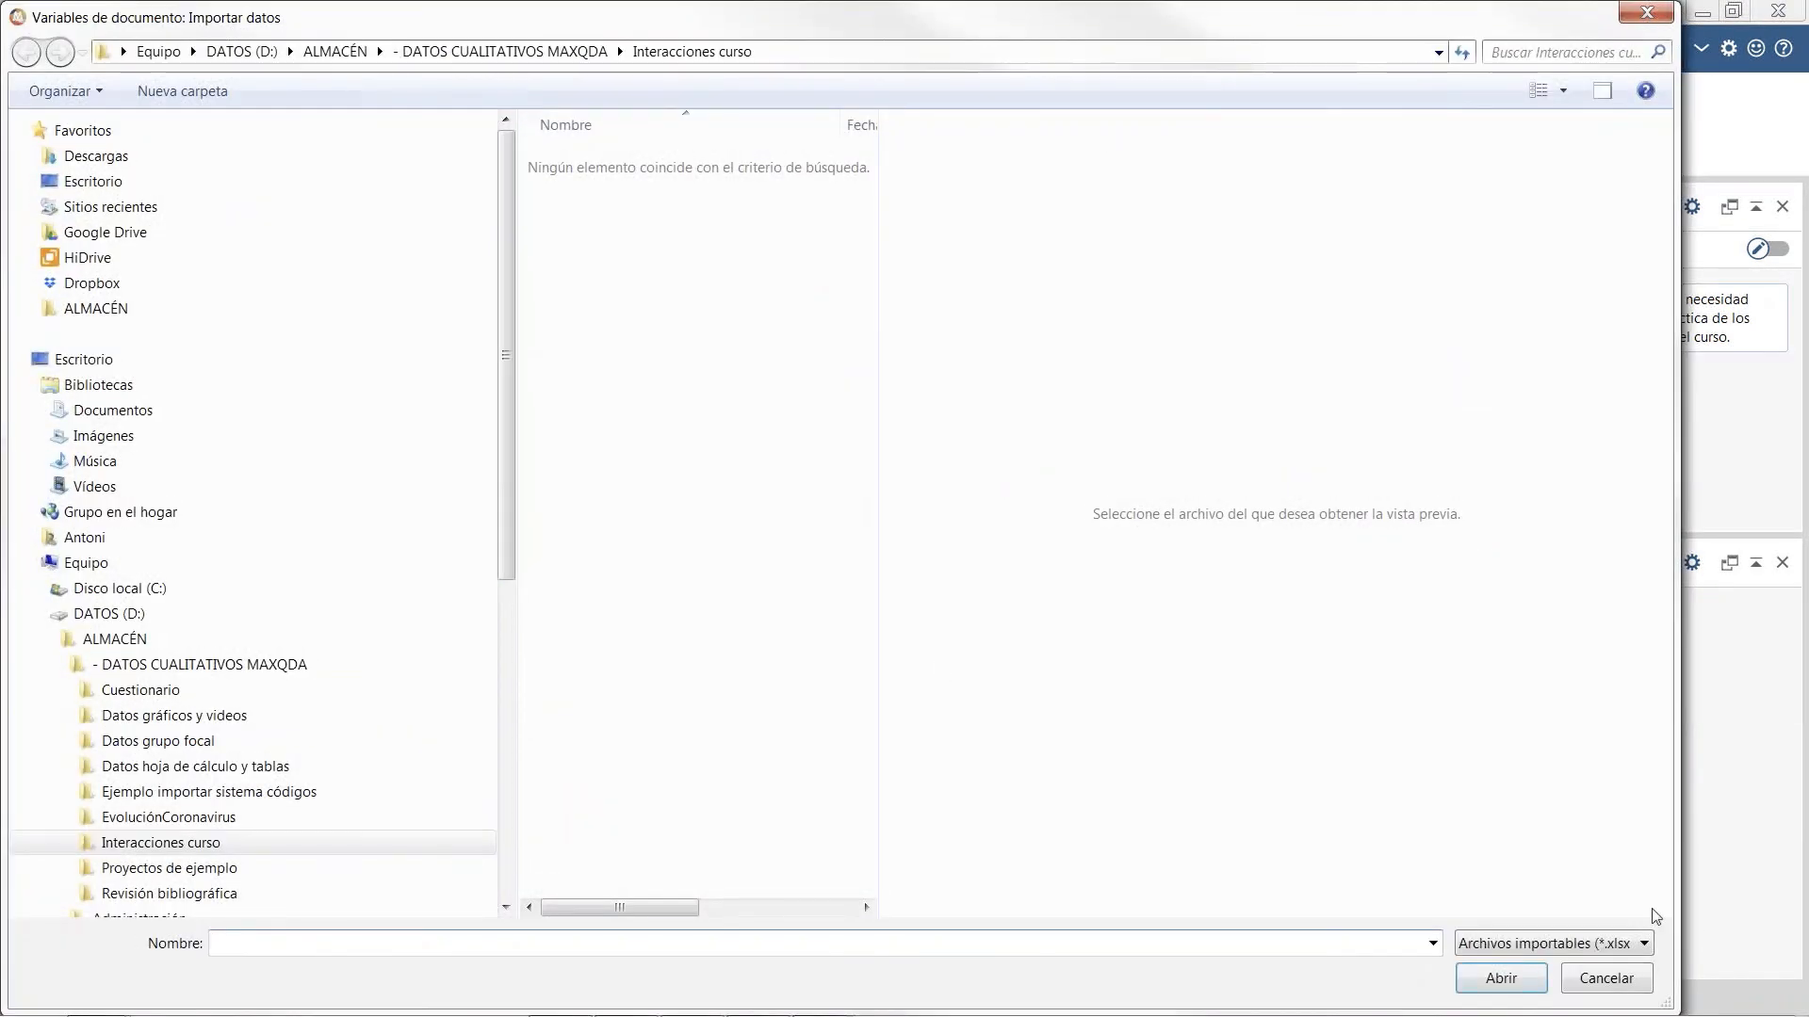
{"action": "left_click", "coordinate": [1537, 945]}
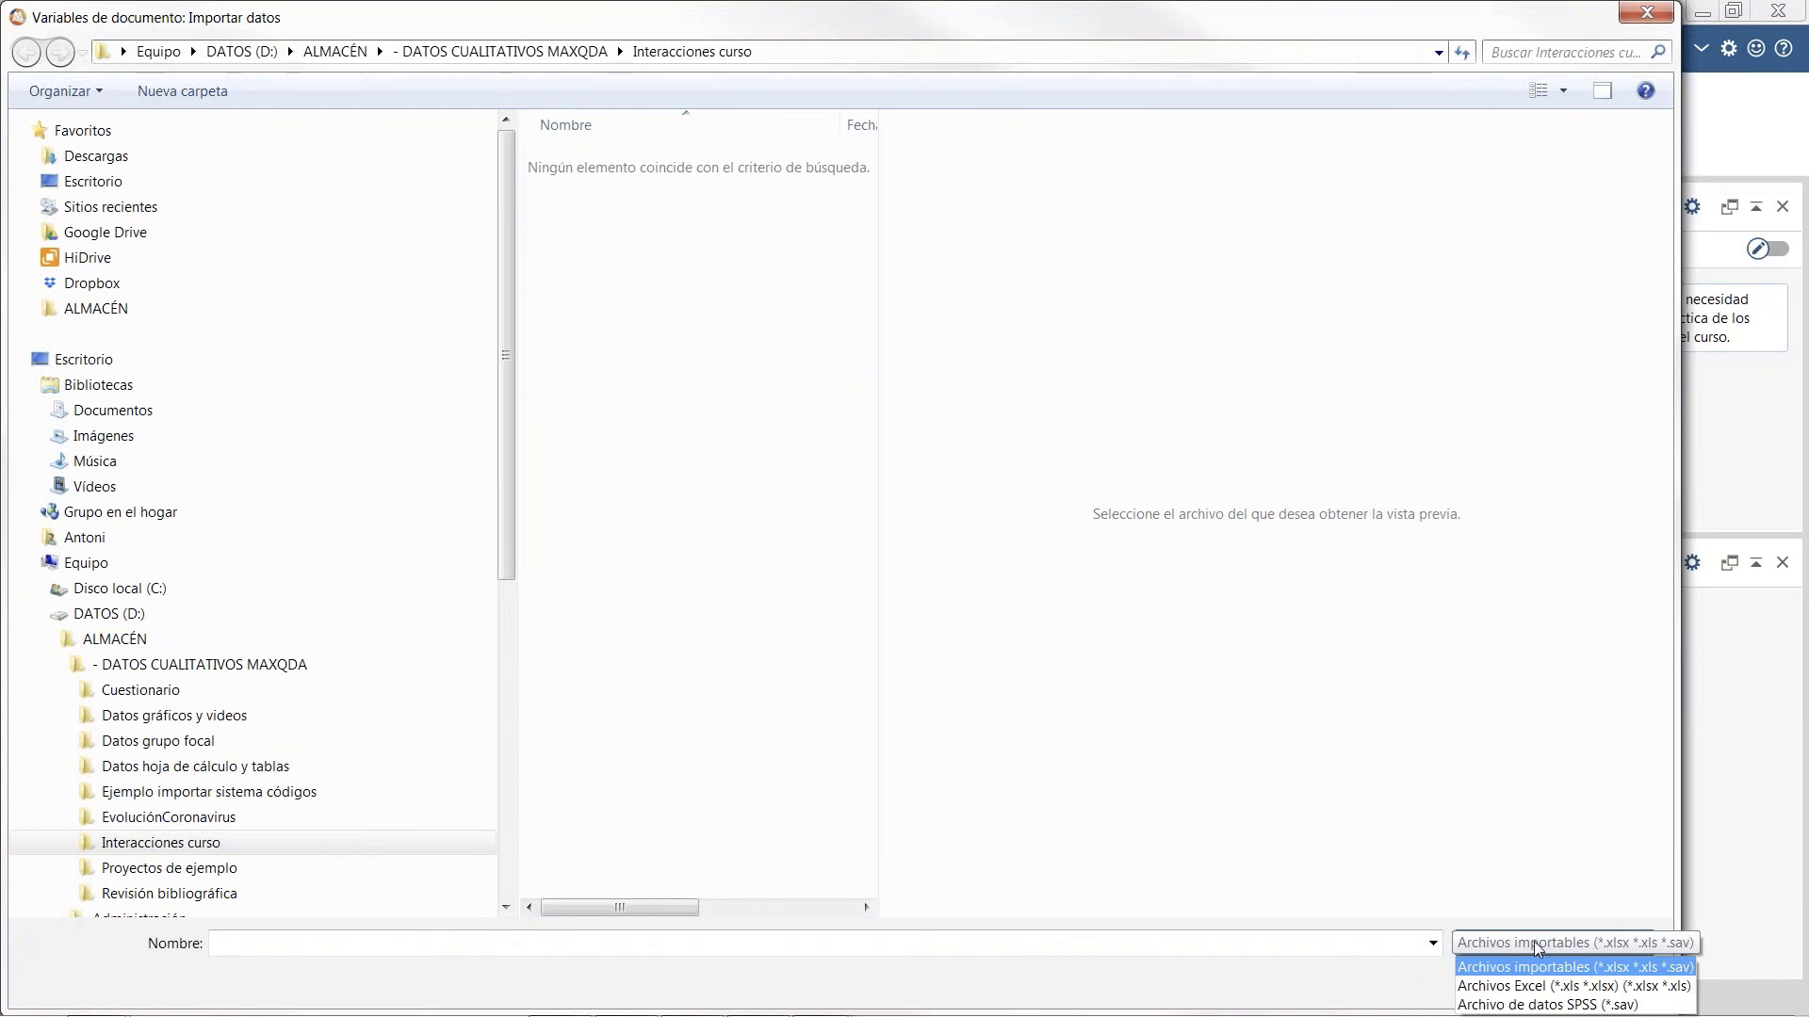
{"action": "left_click", "coordinate": [1595, 986]}
{"action": "left_click", "coordinate": [1624, 987]}
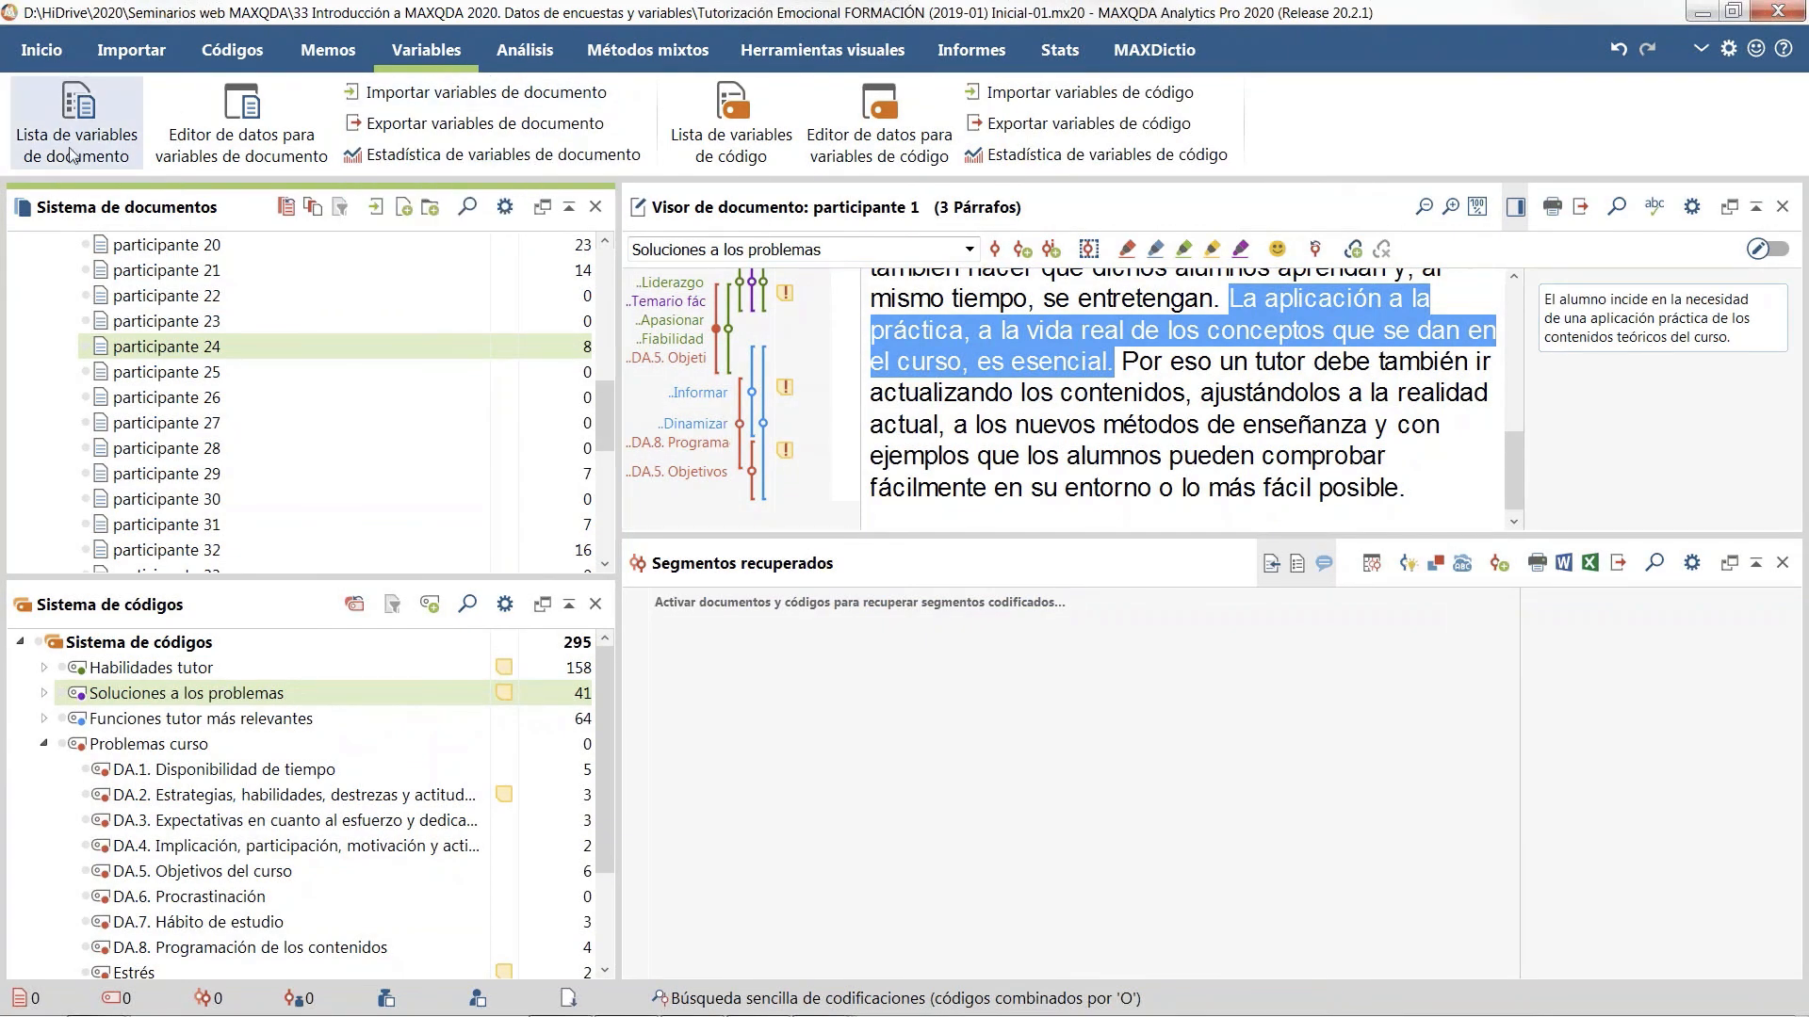
Step: Open the document variables data editor, switch it to the list of variables and move the window towards the screen's upper-left corner
{"action": "left_click", "coordinate": [215, 162]}
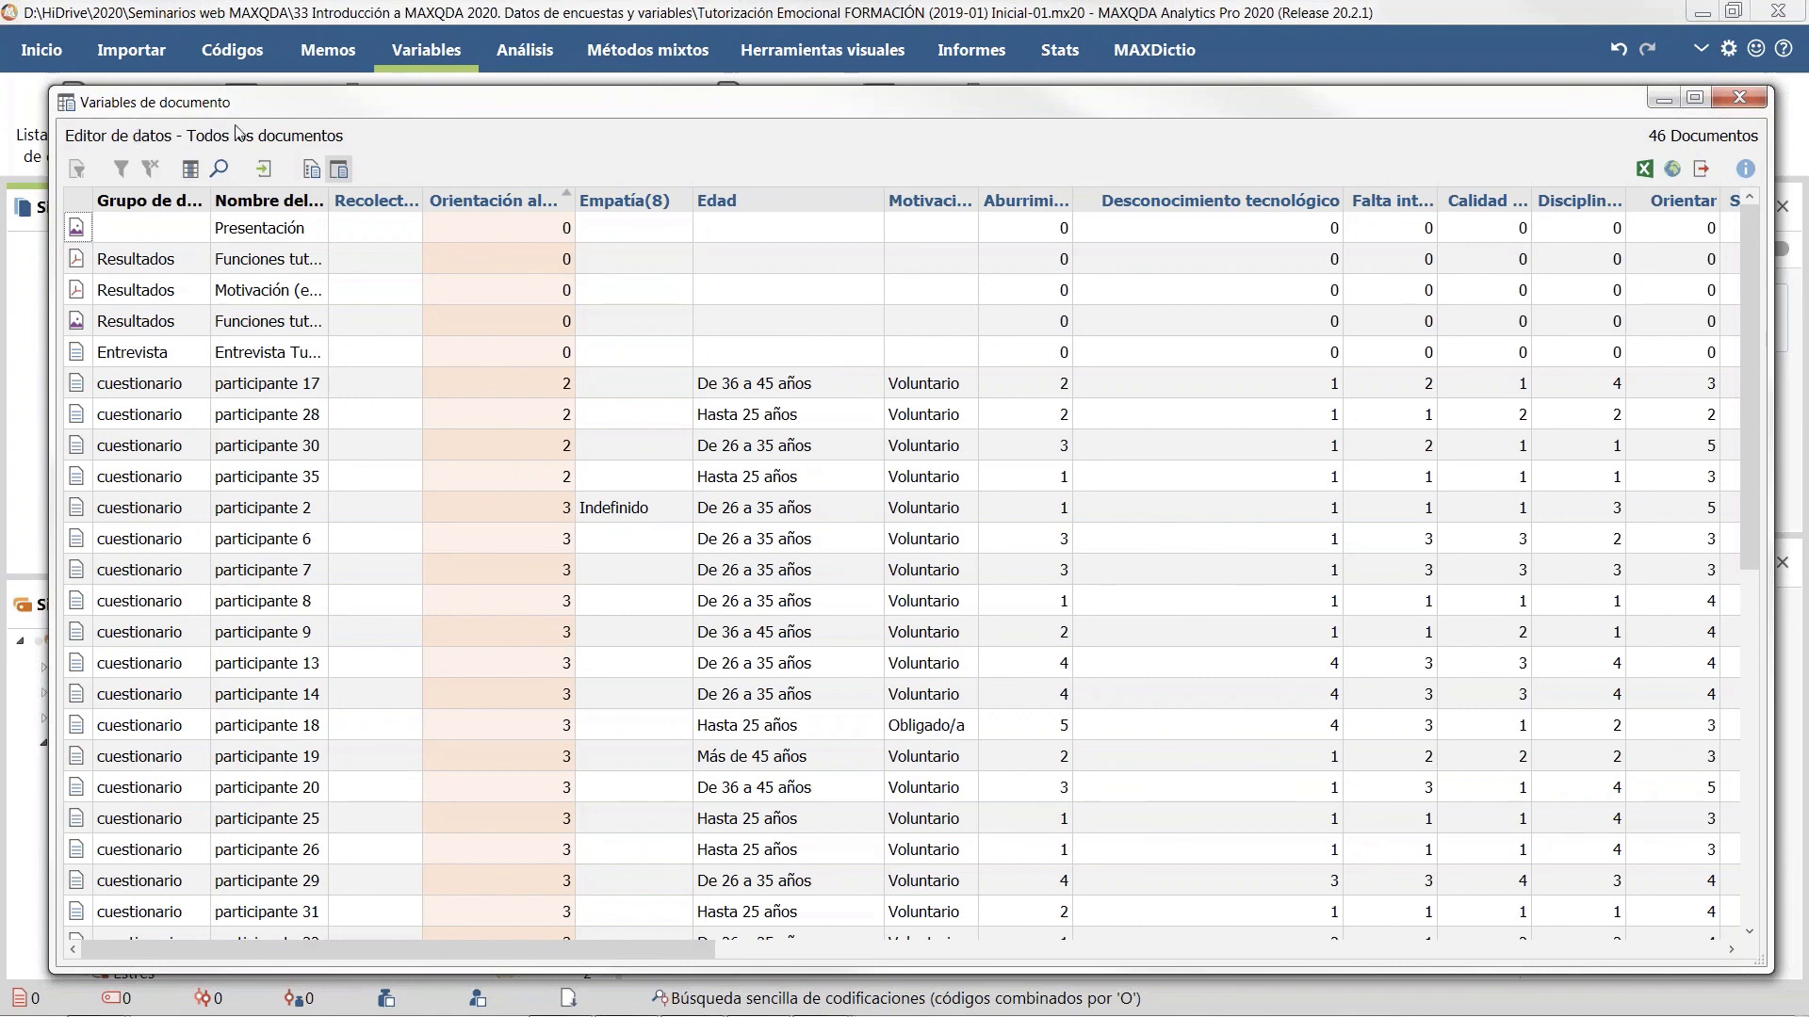
{"action": "left_click", "coordinate": [312, 170]}
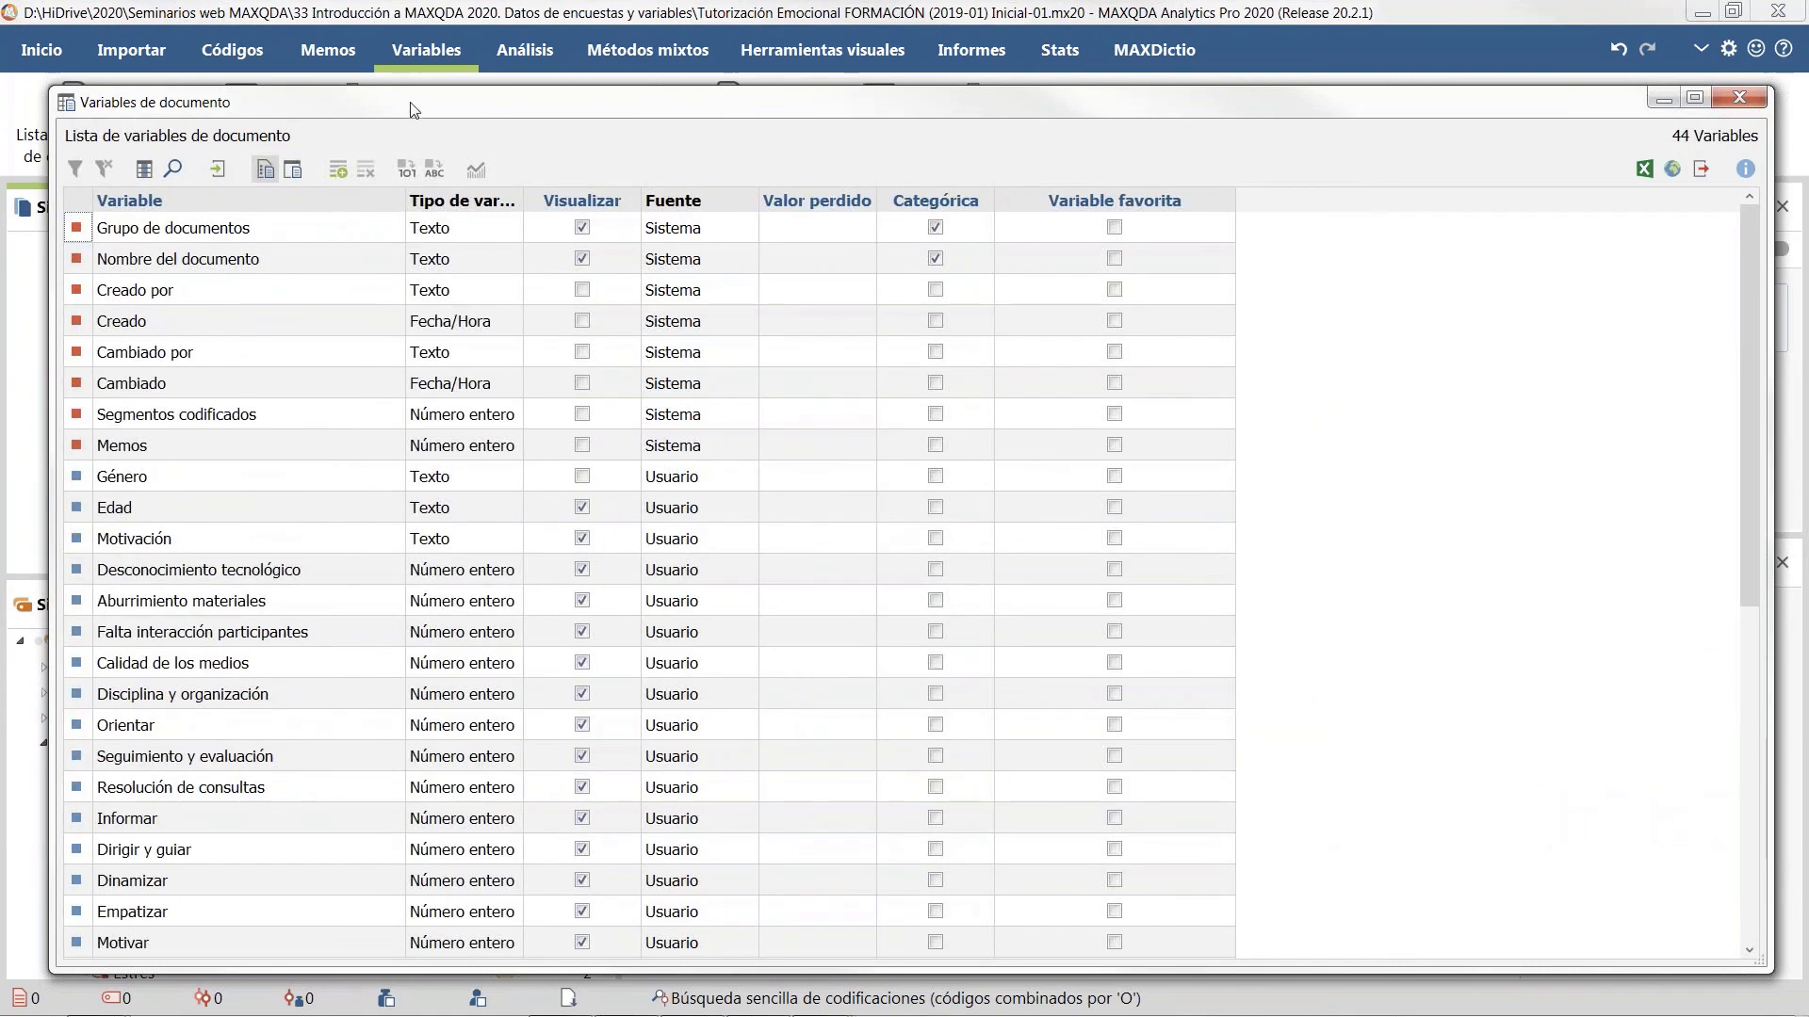
{"action": "left_click_drag", "start_coordinate": [409, 104], "coordinate": [362, 28]}
Step: Compare the type conversions offered for the text variables Género, Edad and Motivación and for the whole-number variables from Desconocimiento tecnológico to Seguimiento y evaluación
{"action": "left_click", "coordinate": [320, 432]}
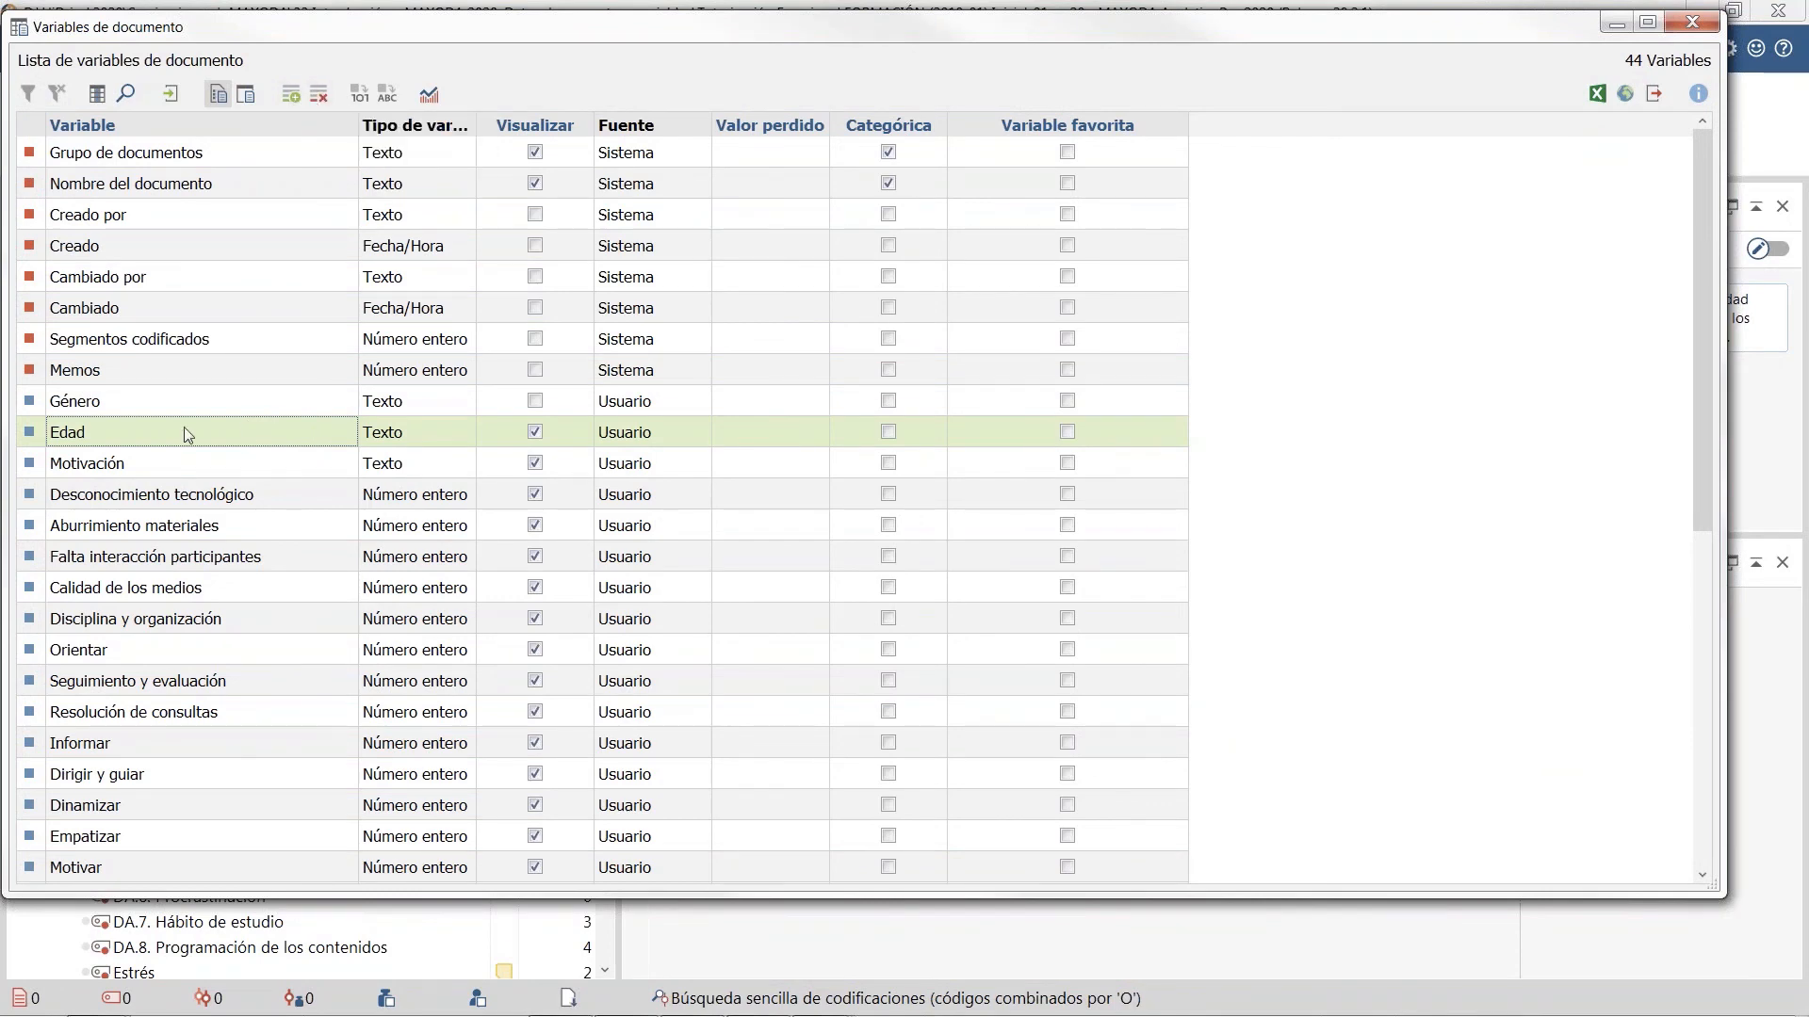
{"action": "left_click", "coordinate": [175, 462]}
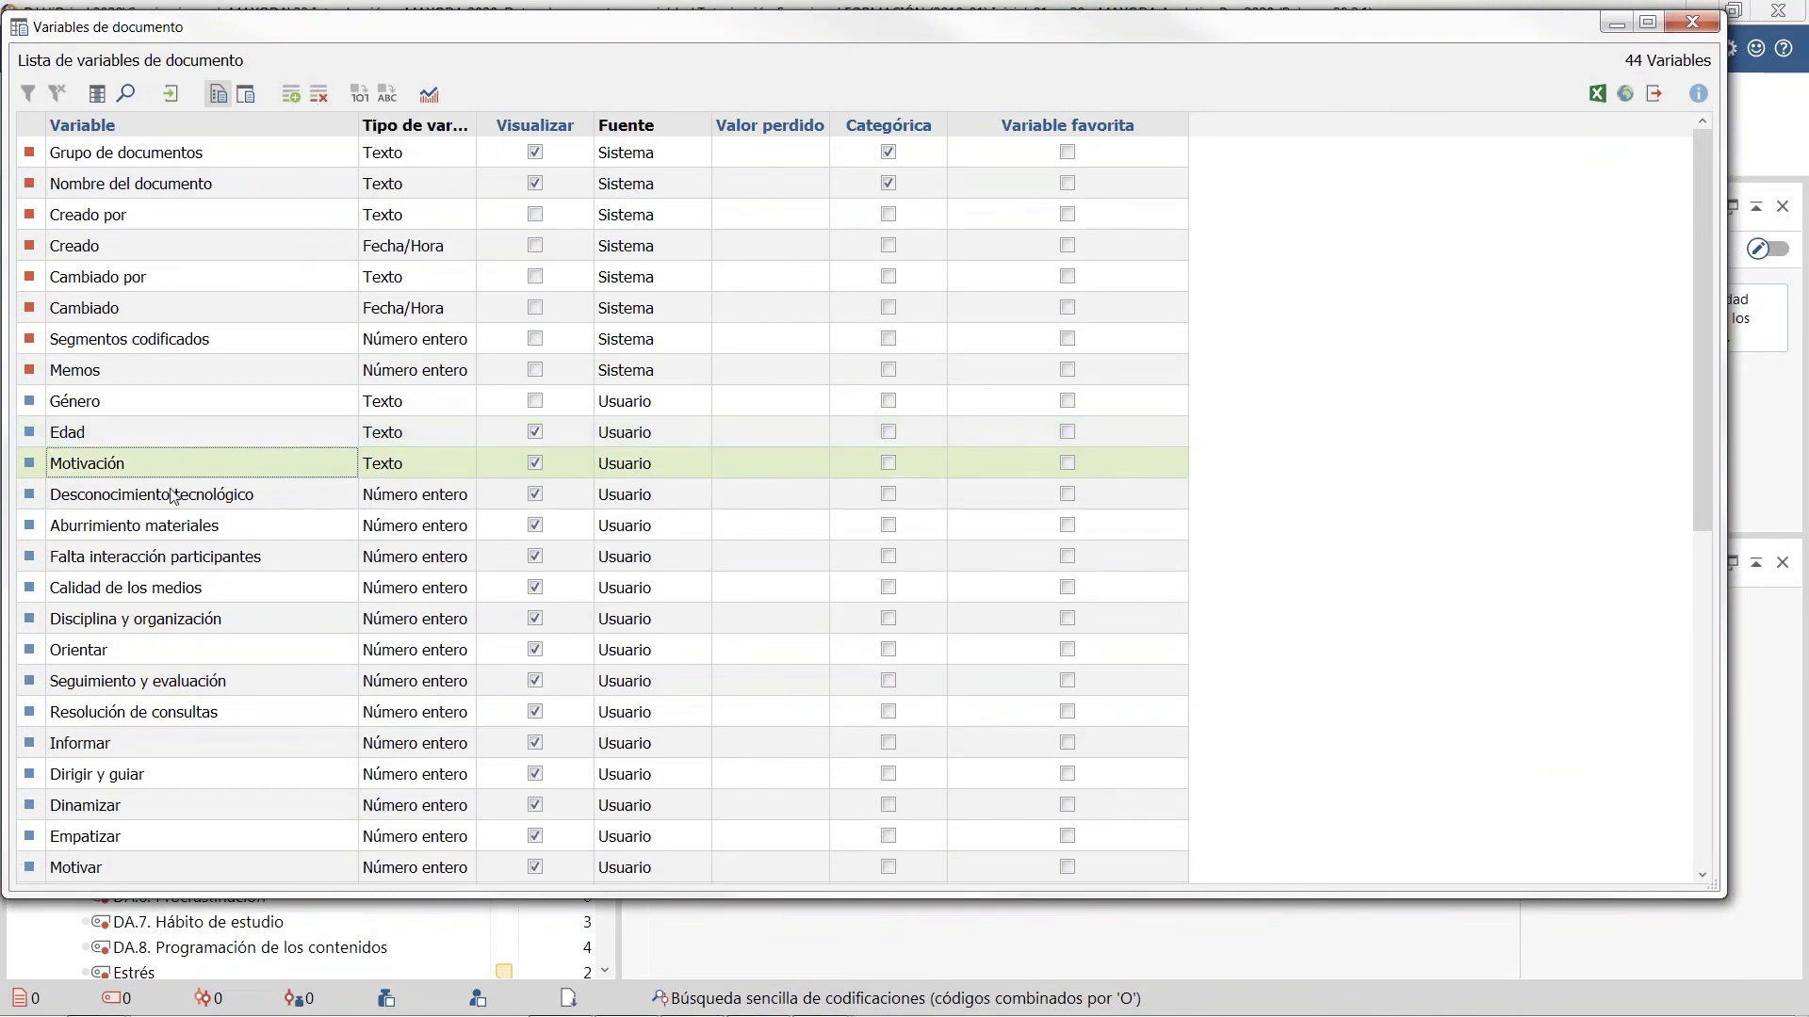
{"action": "left_click", "coordinate": [170, 498]}
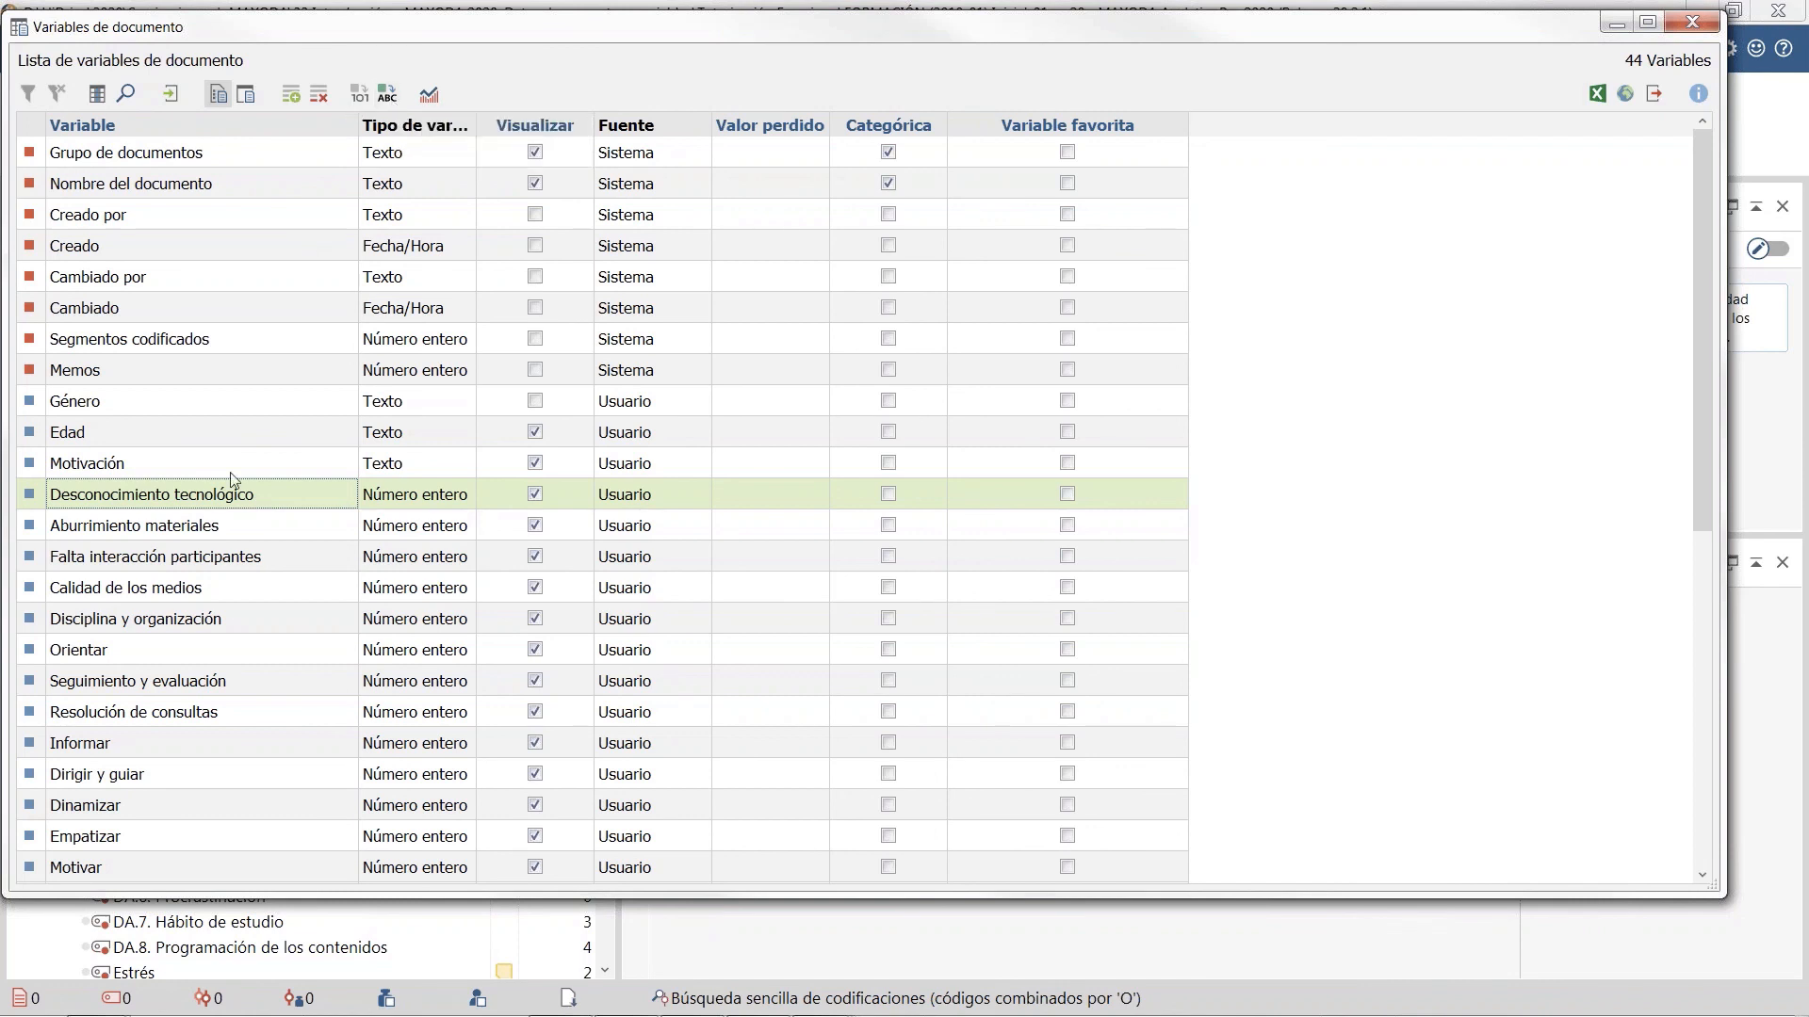
{"action": "left_click", "coordinate": [225, 529]}
{"action": "left_click", "coordinate": [201, 562]}
{"action": "left_click", "coordinate": [182, 650]}
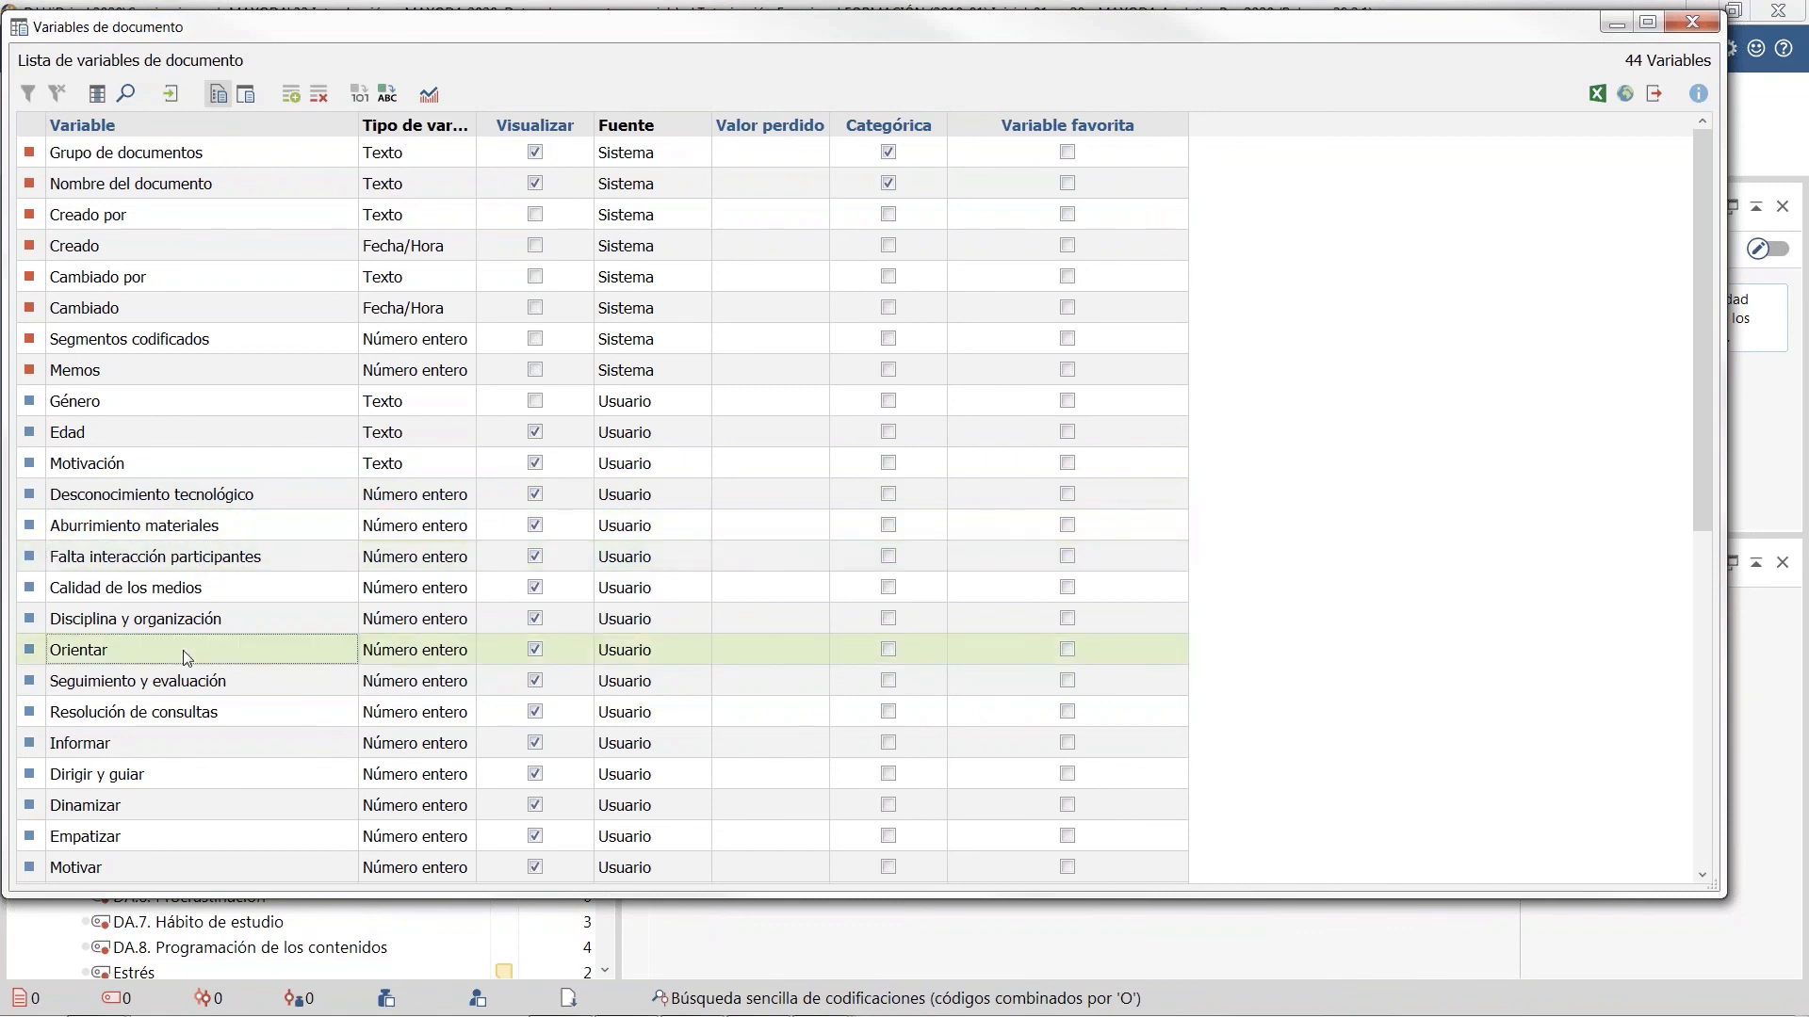
{"action": "left_click", "coordinate": [162, 684]}
{"action": "left_click", "coordinate": [152, 405]}
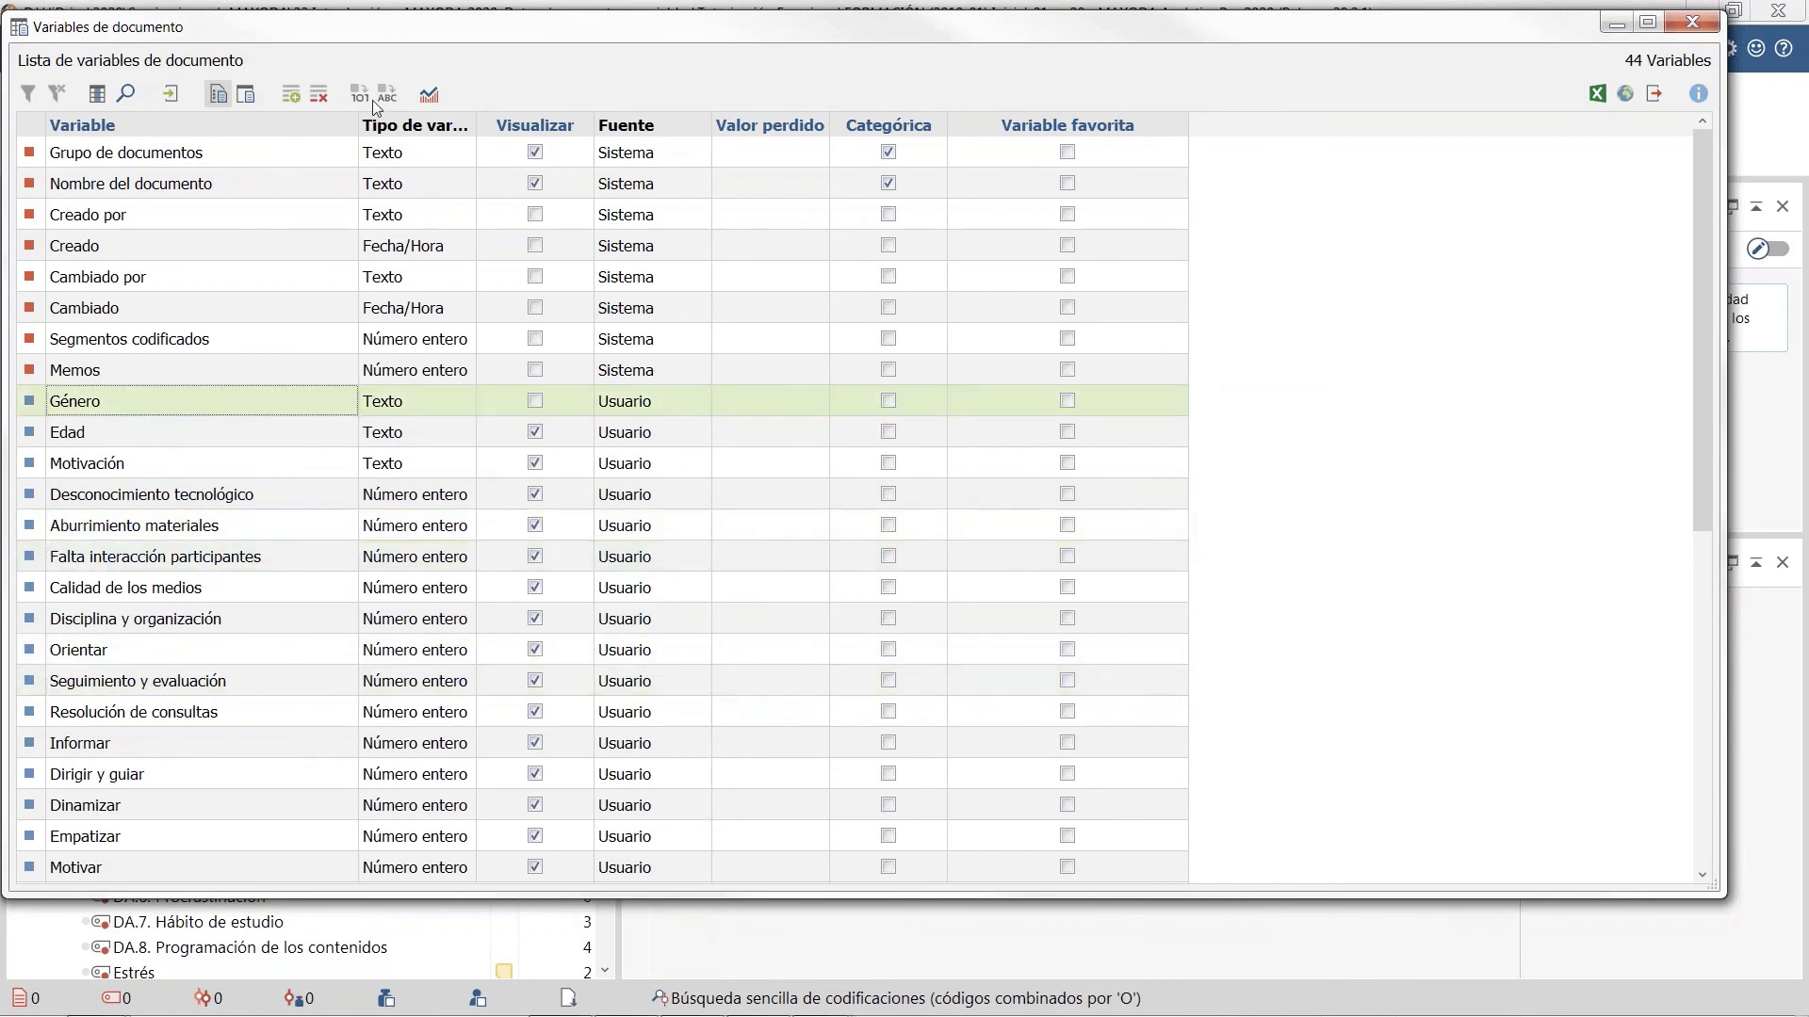
{"action": "left_click", "coordinate": [222, 436]}
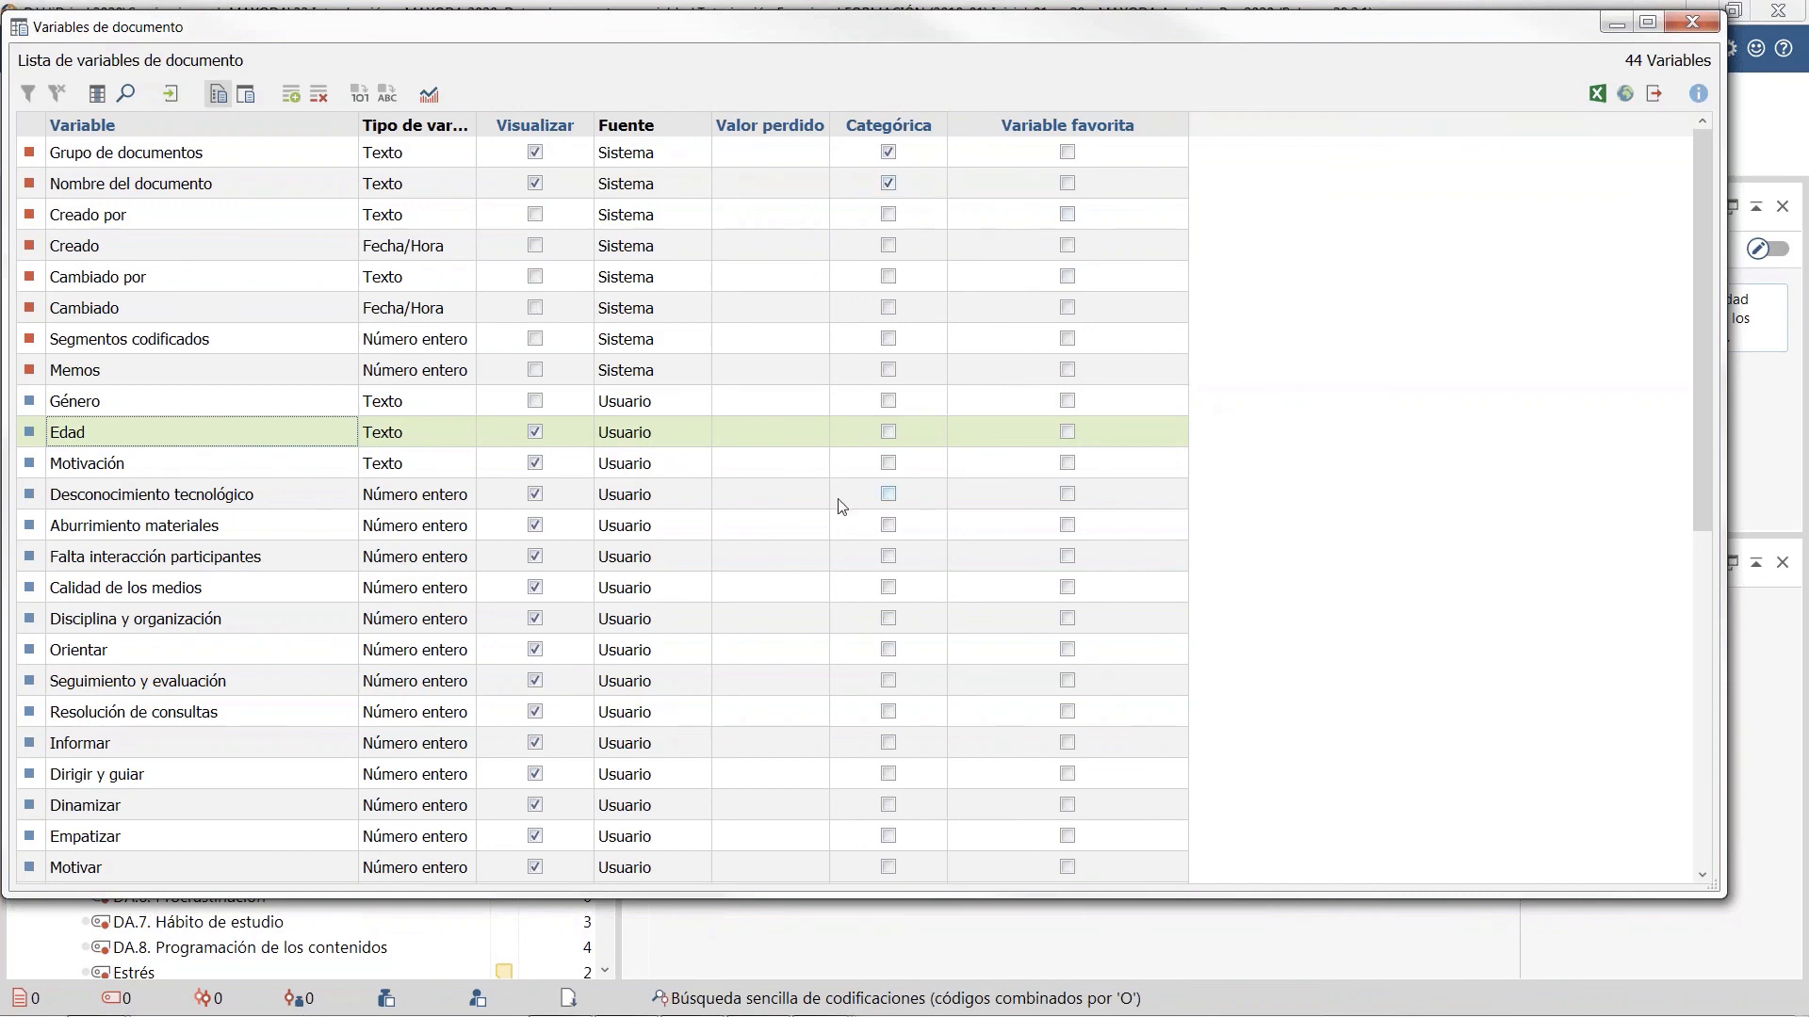
Step: Check the conversion to a text variable for Orientar and the conversions offered for the date variables Creado and Cambiado
{"action": "scroll", "coordinate": [839, 502], "scroll_direction": "down", "scroll_amount": 6}
{"action": "scroll", "coordinate": [837, 499], "scroll_direction": "up", "scroll_amount": 5}
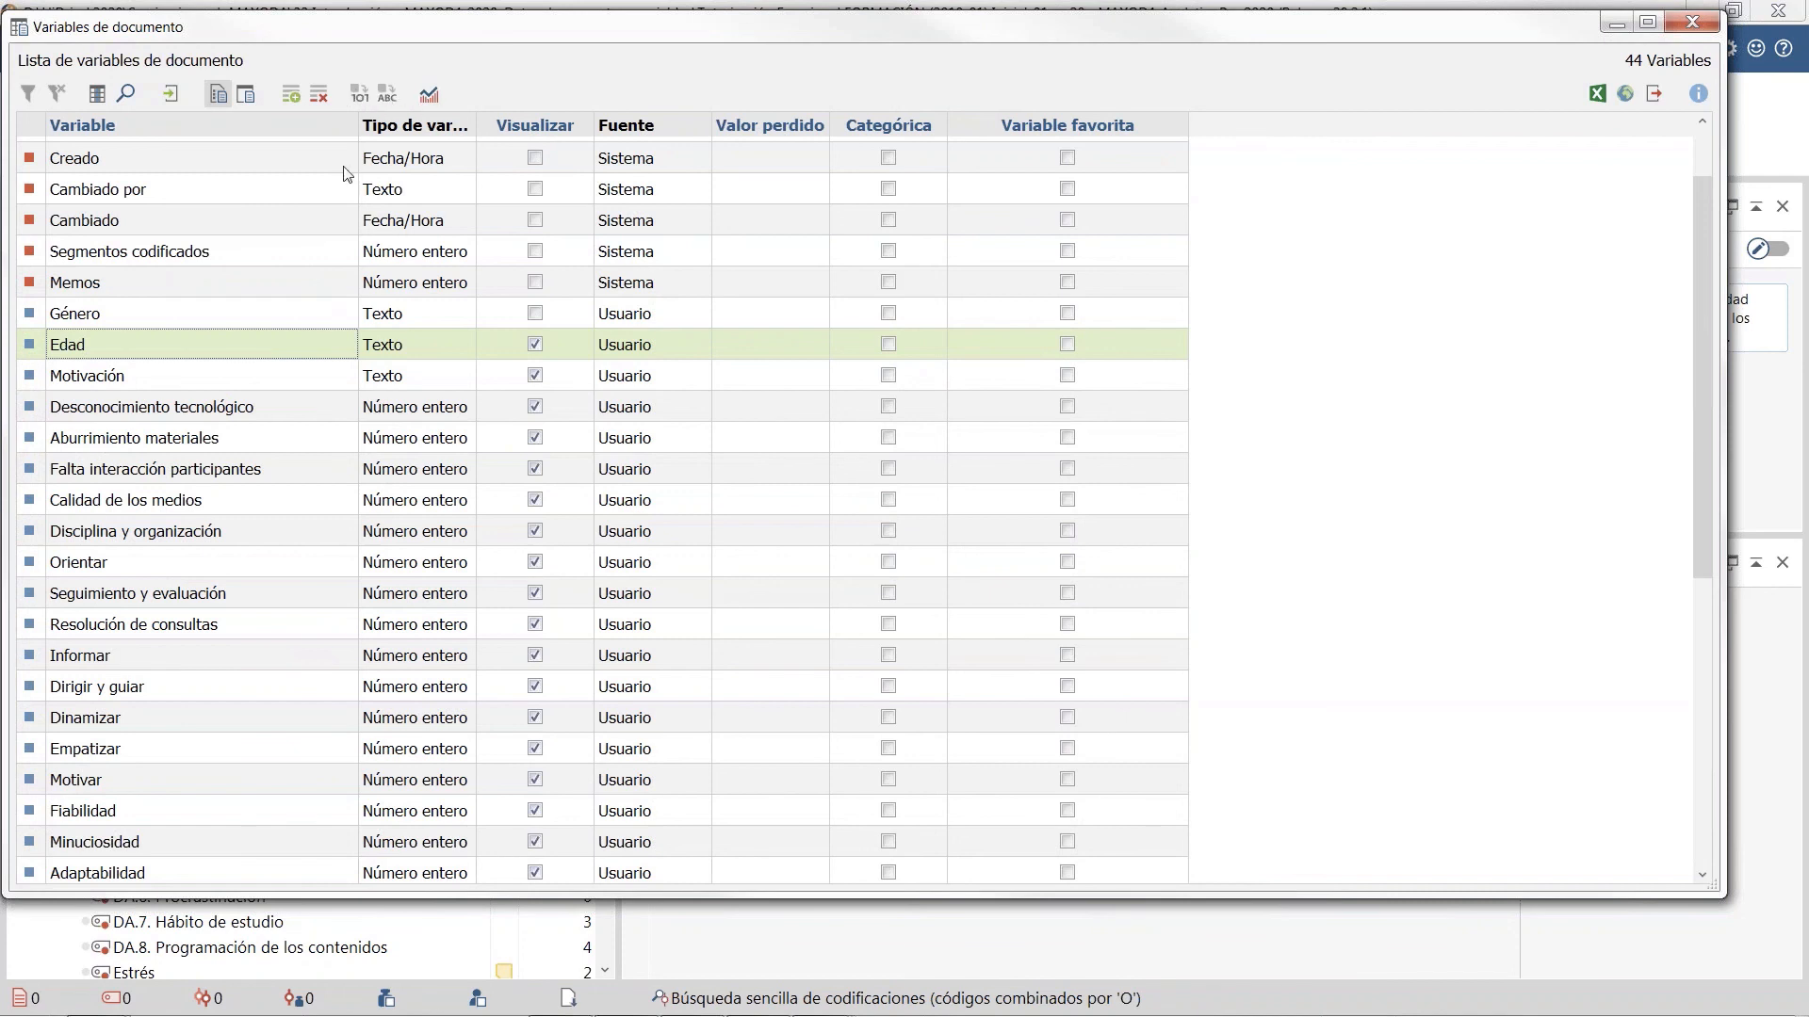
{"action": "left_click", "coordinate": [155, 572]}
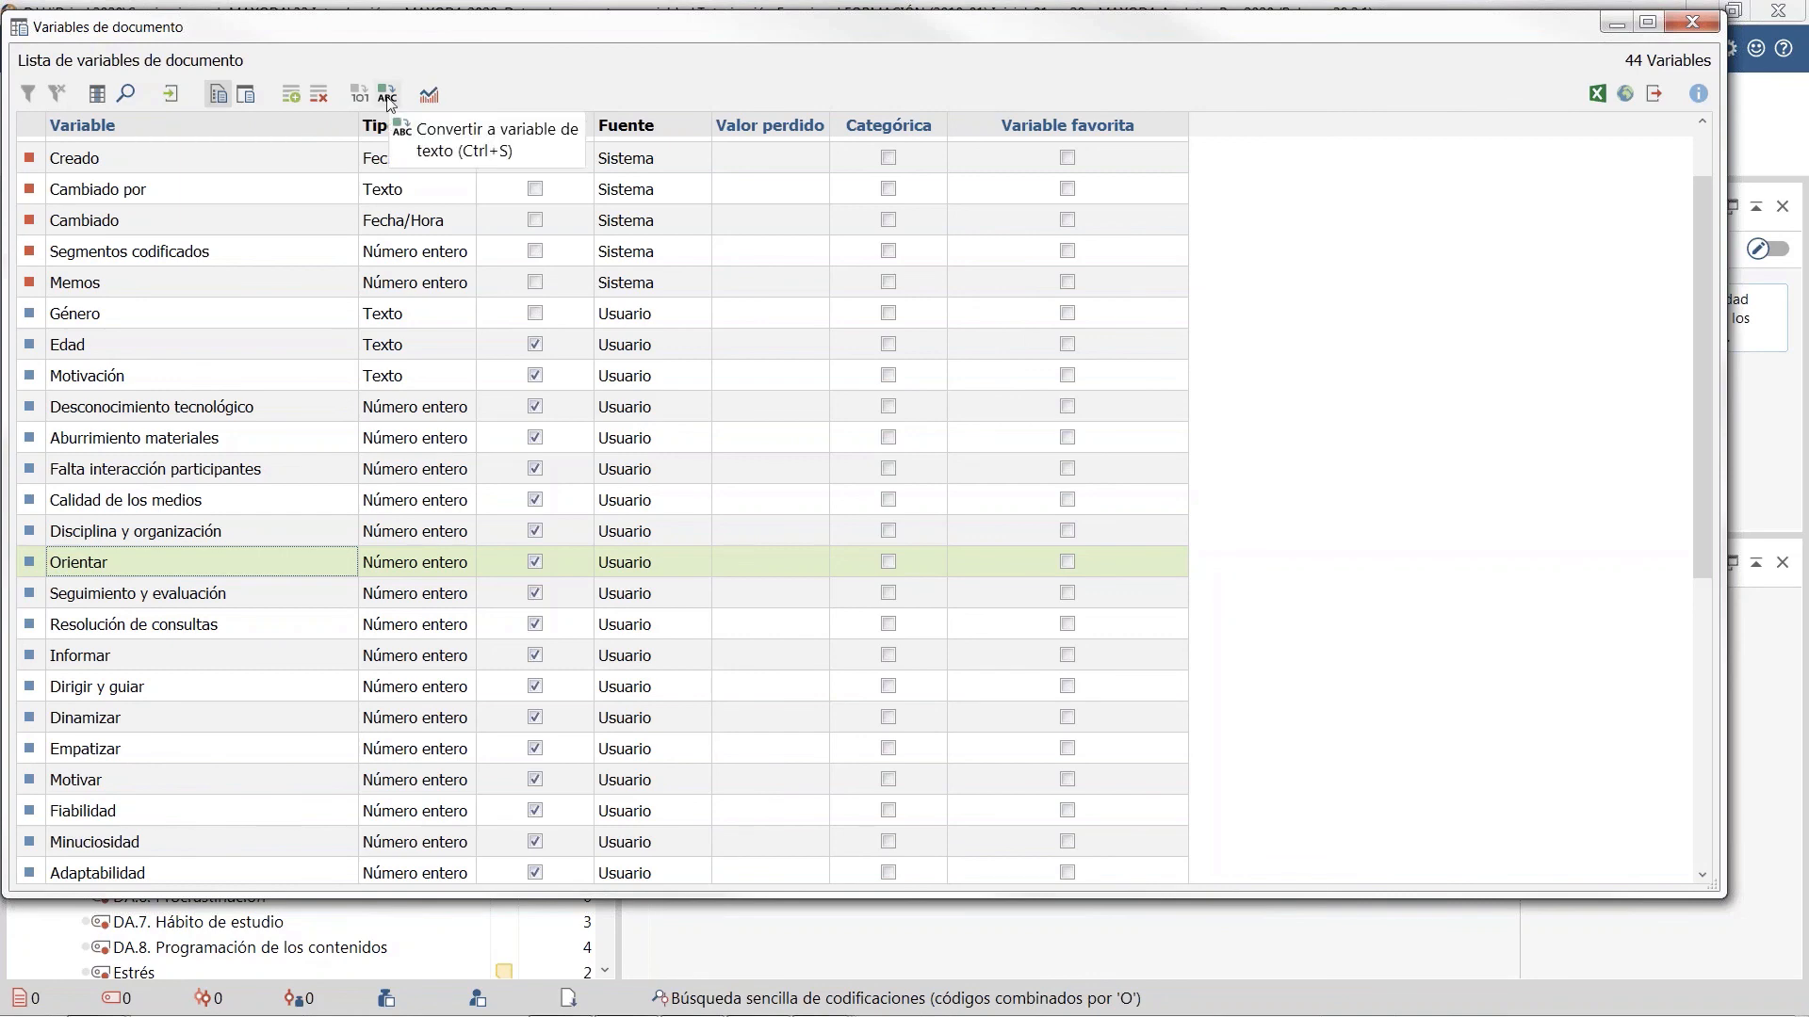
{"action": "left_click", "coordinate": [145, 158]}
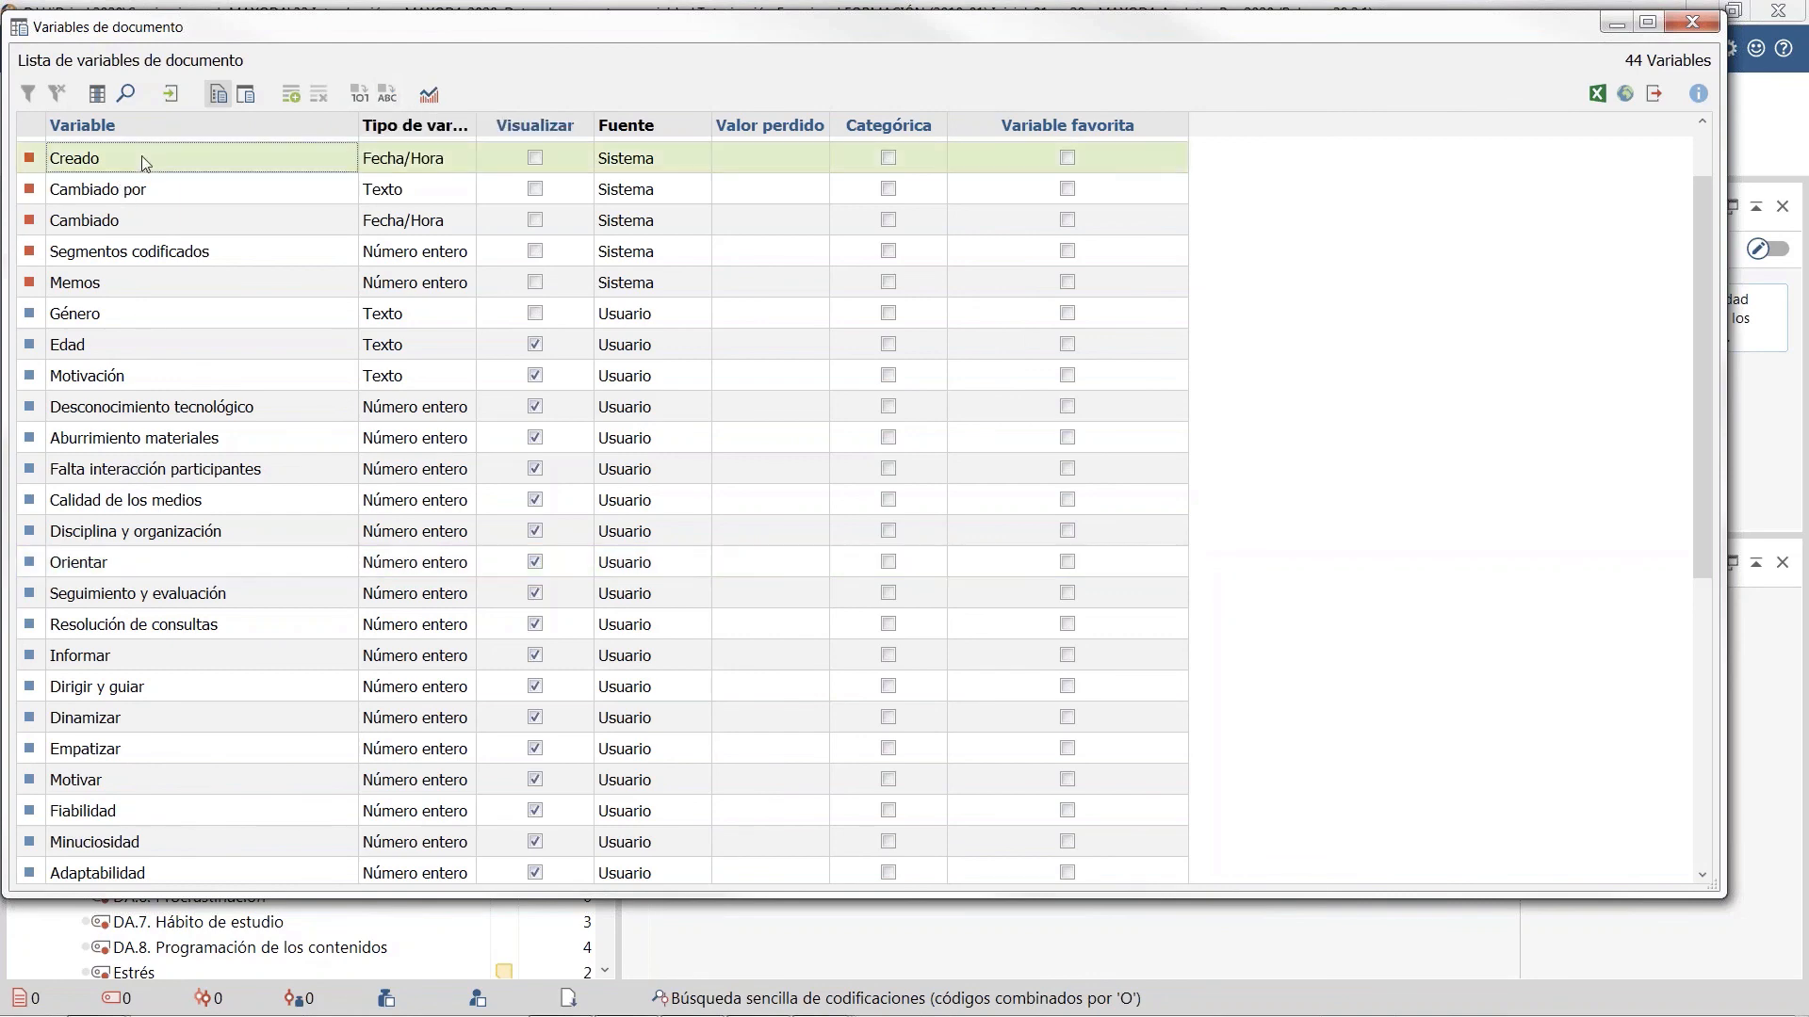
{"action": "left_click", "coordinate": [137, 220]}
Step: Check the type conversions offered for the text variables Empatía(4) to Empatía(8) and for the code variable Comunicación proactiva
{"action": "scroll", "coordinate": [132, 471], "scroll_direction": "down", "scroll_amount": 6}
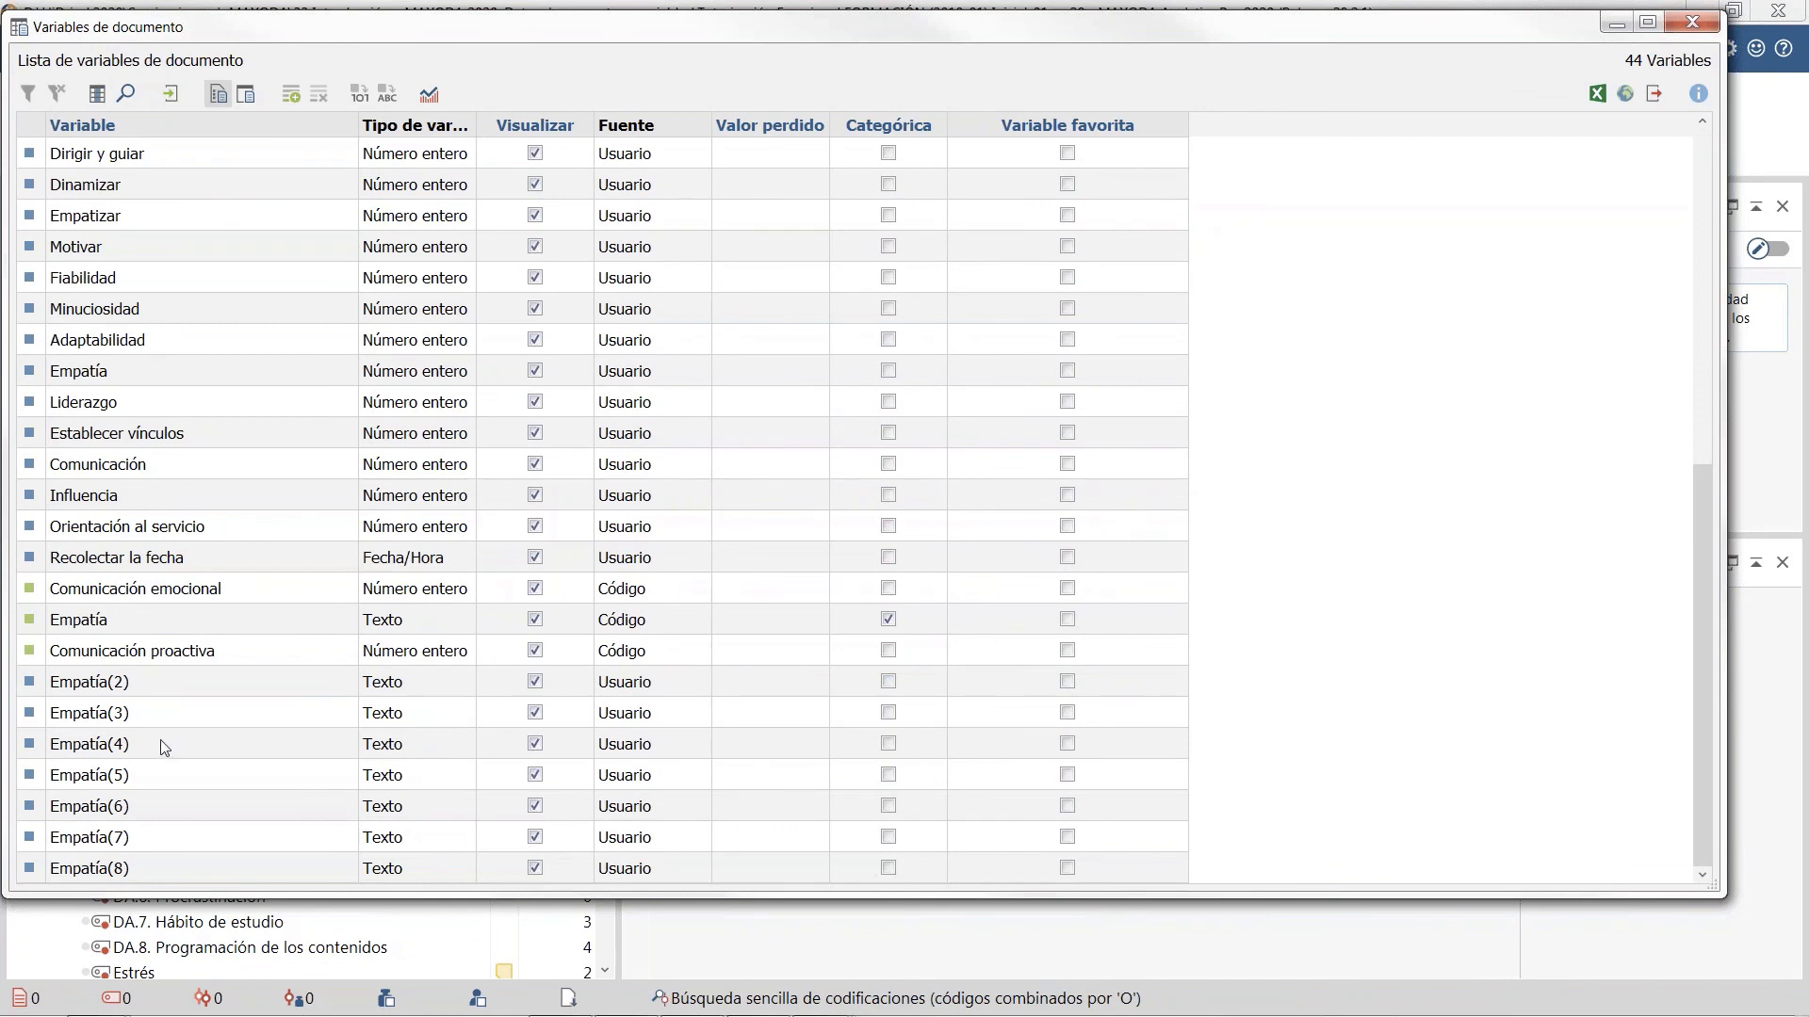
{"action": "left_click", "coordinate": [157, 746]}
{"action": "left_click", "coordinate": [139, 770]}
{"action": "left_click", "coordinate": [151, 812]}
{"action": "left_click", "coordinate": [141, 844]}
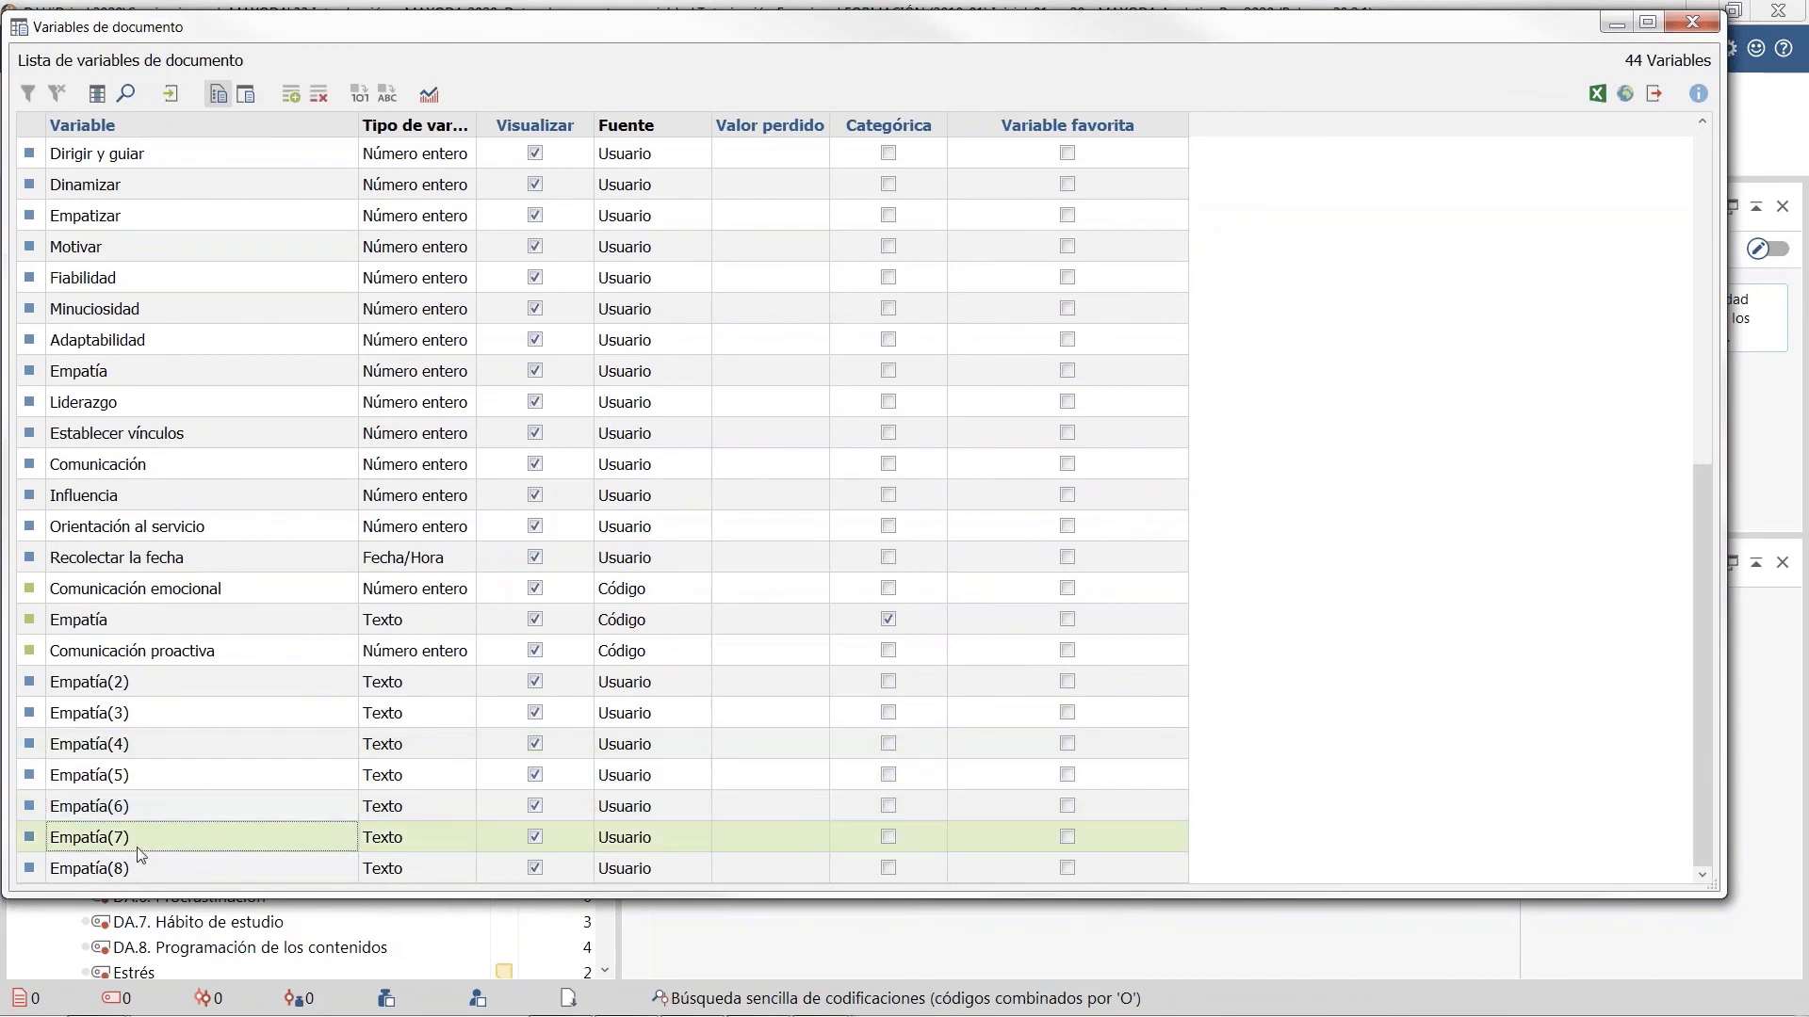
{"action": "left_click", "coordinate": [144, 874]}
{"action": "left_click", "coordinate": [155, 776]}
{"action": "left_click", "coordinate": [158, 650]}
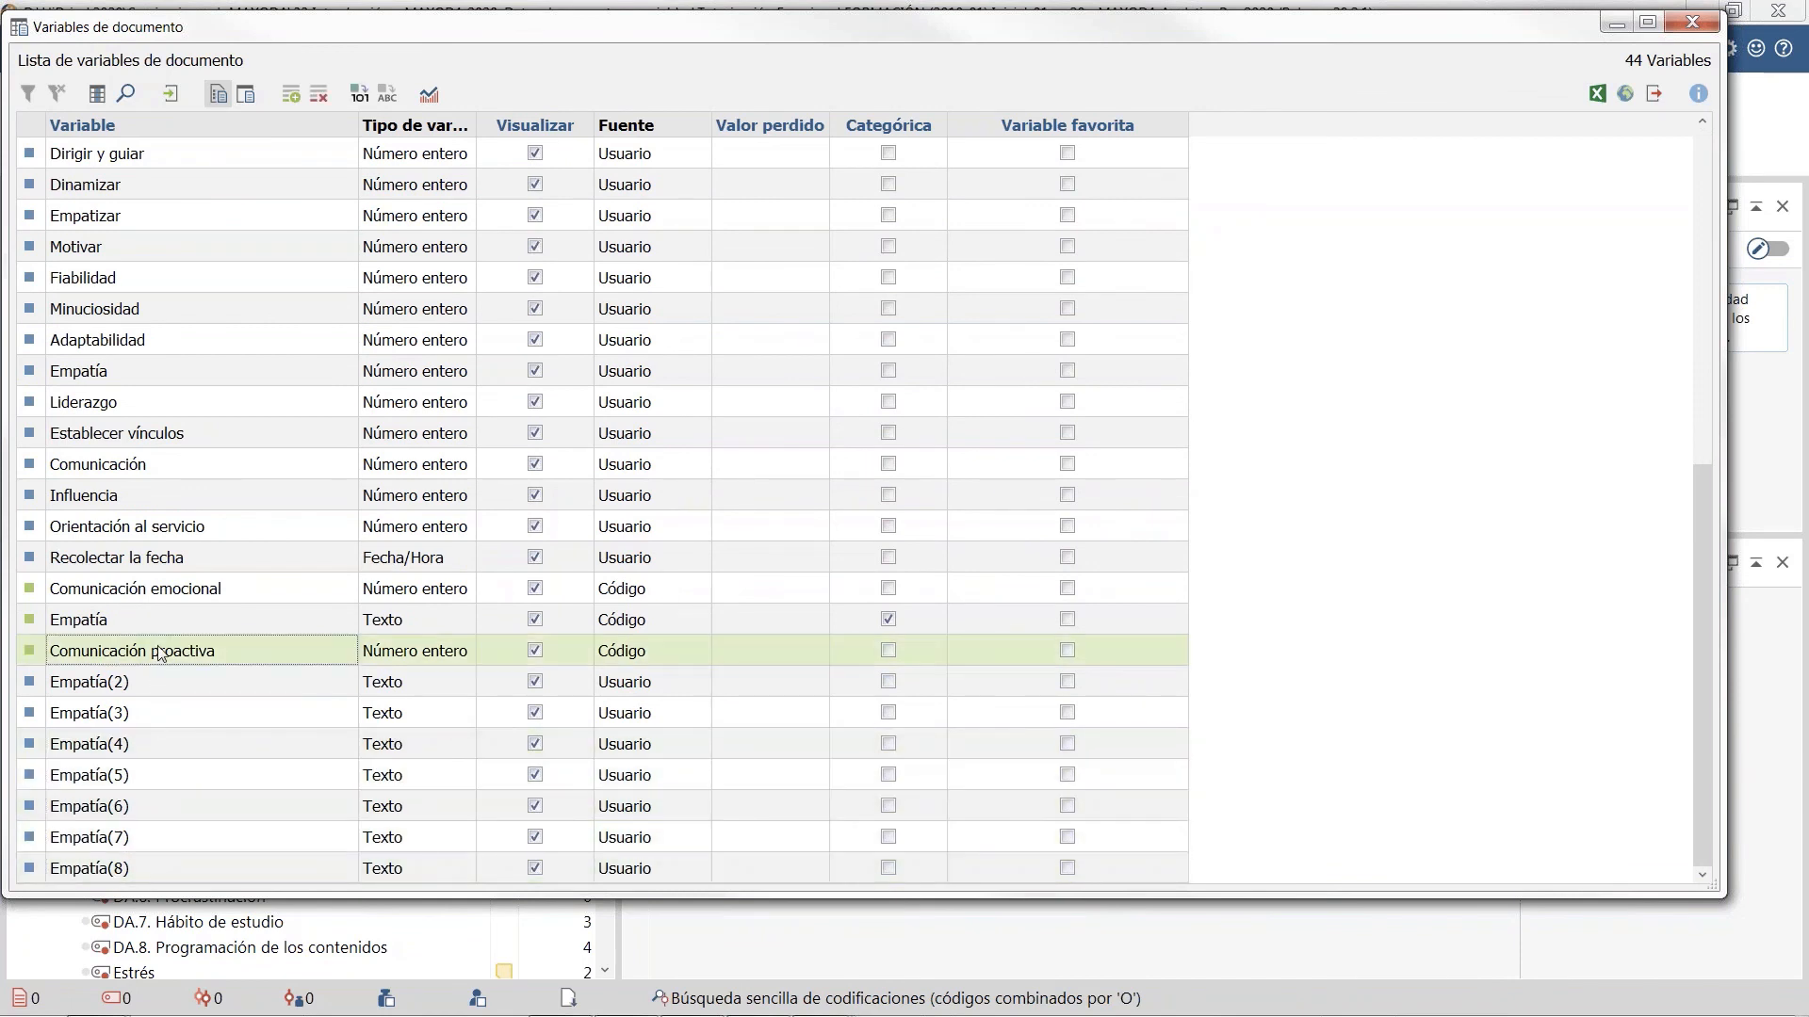